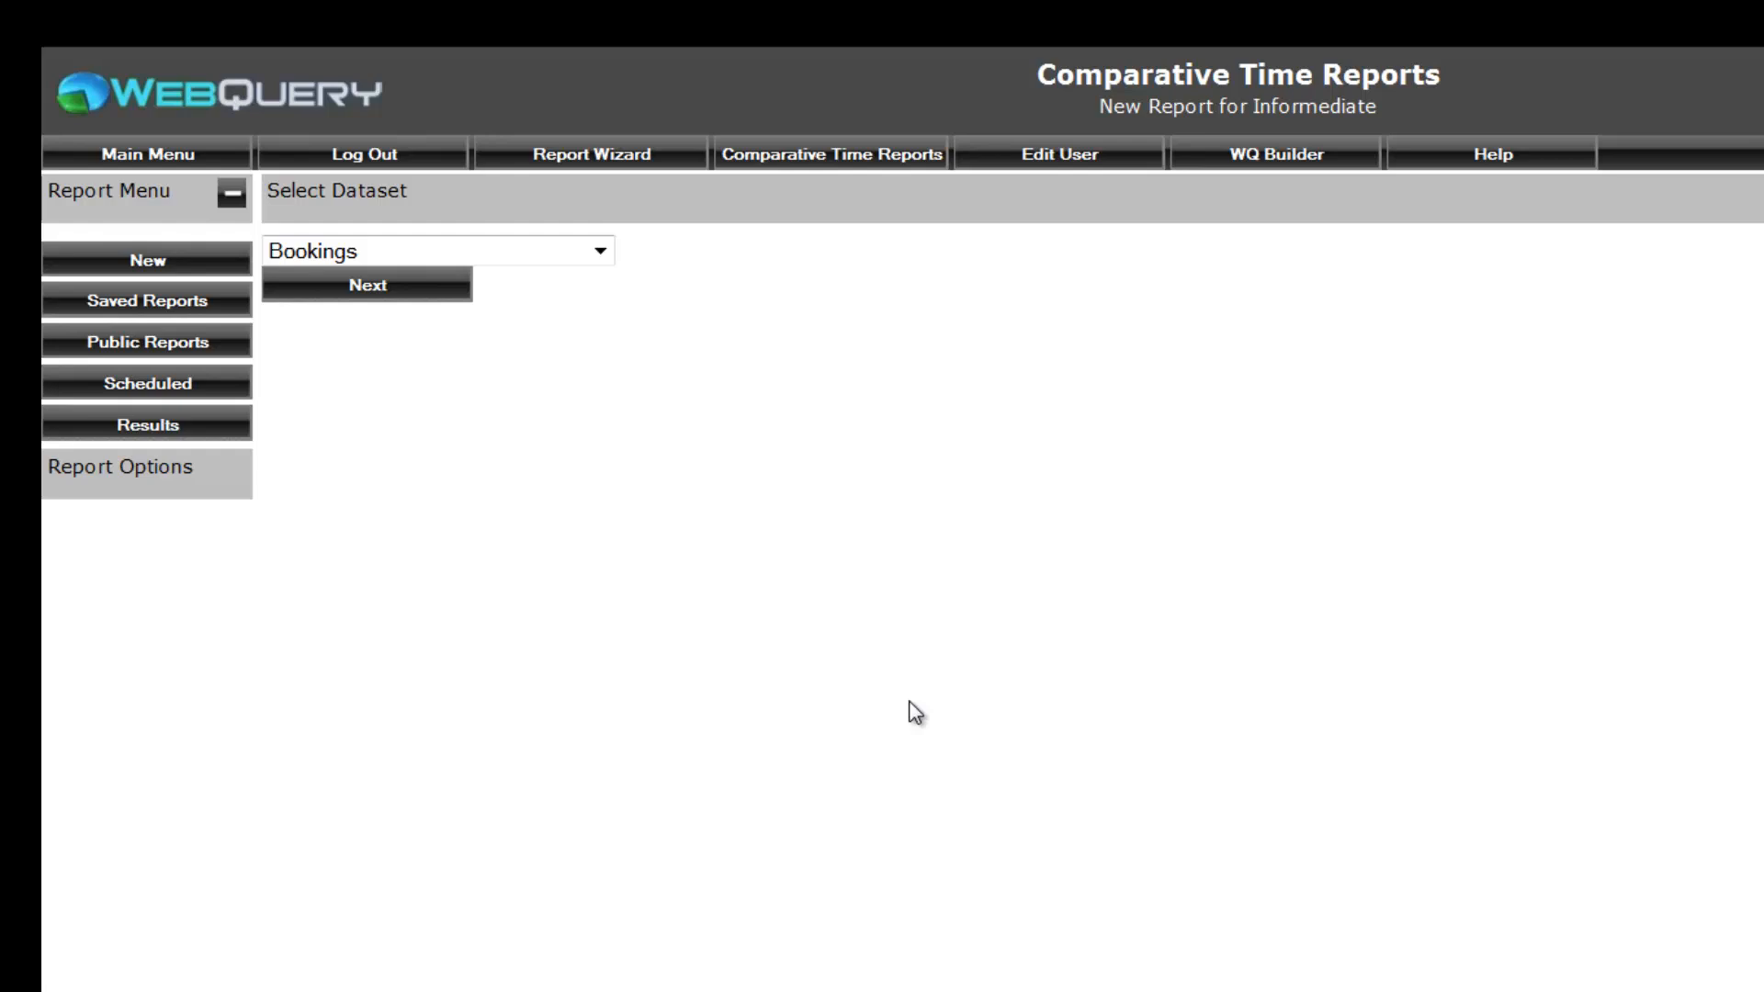
Choose the Sales dataset for the new report and review its default fields: Branch ID, Sales, GM Comm and GM% Comm.
click(598, 253)
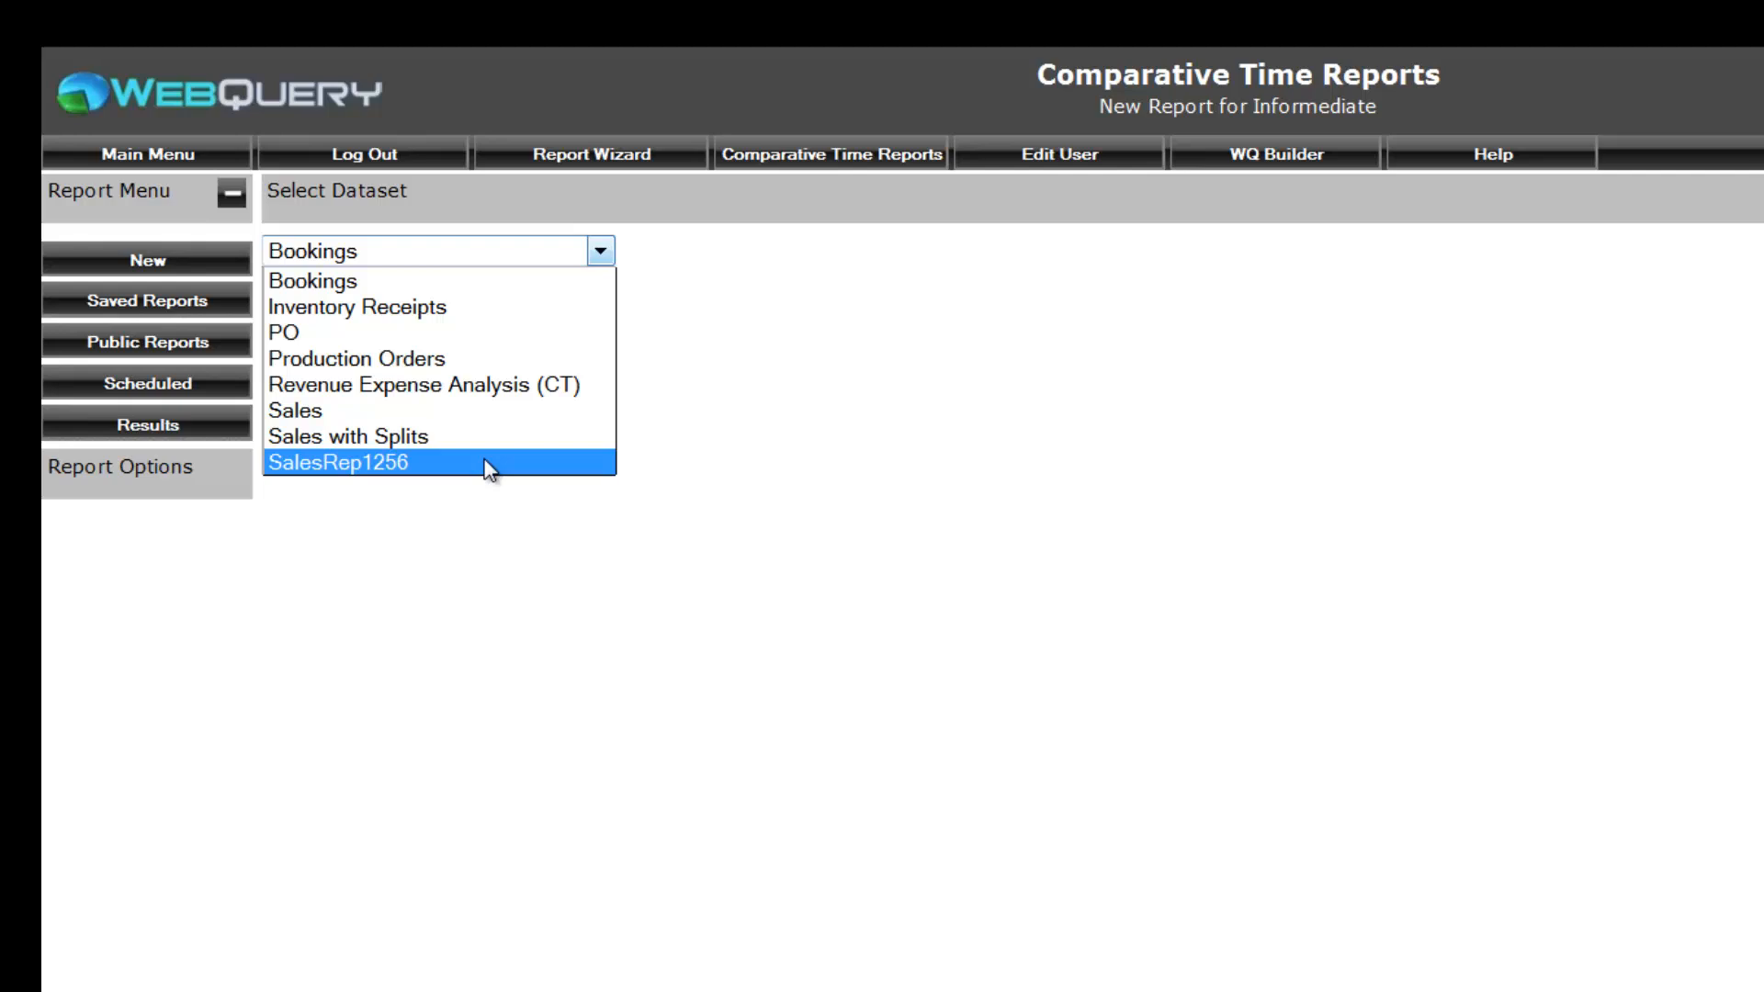
click(334, 411)
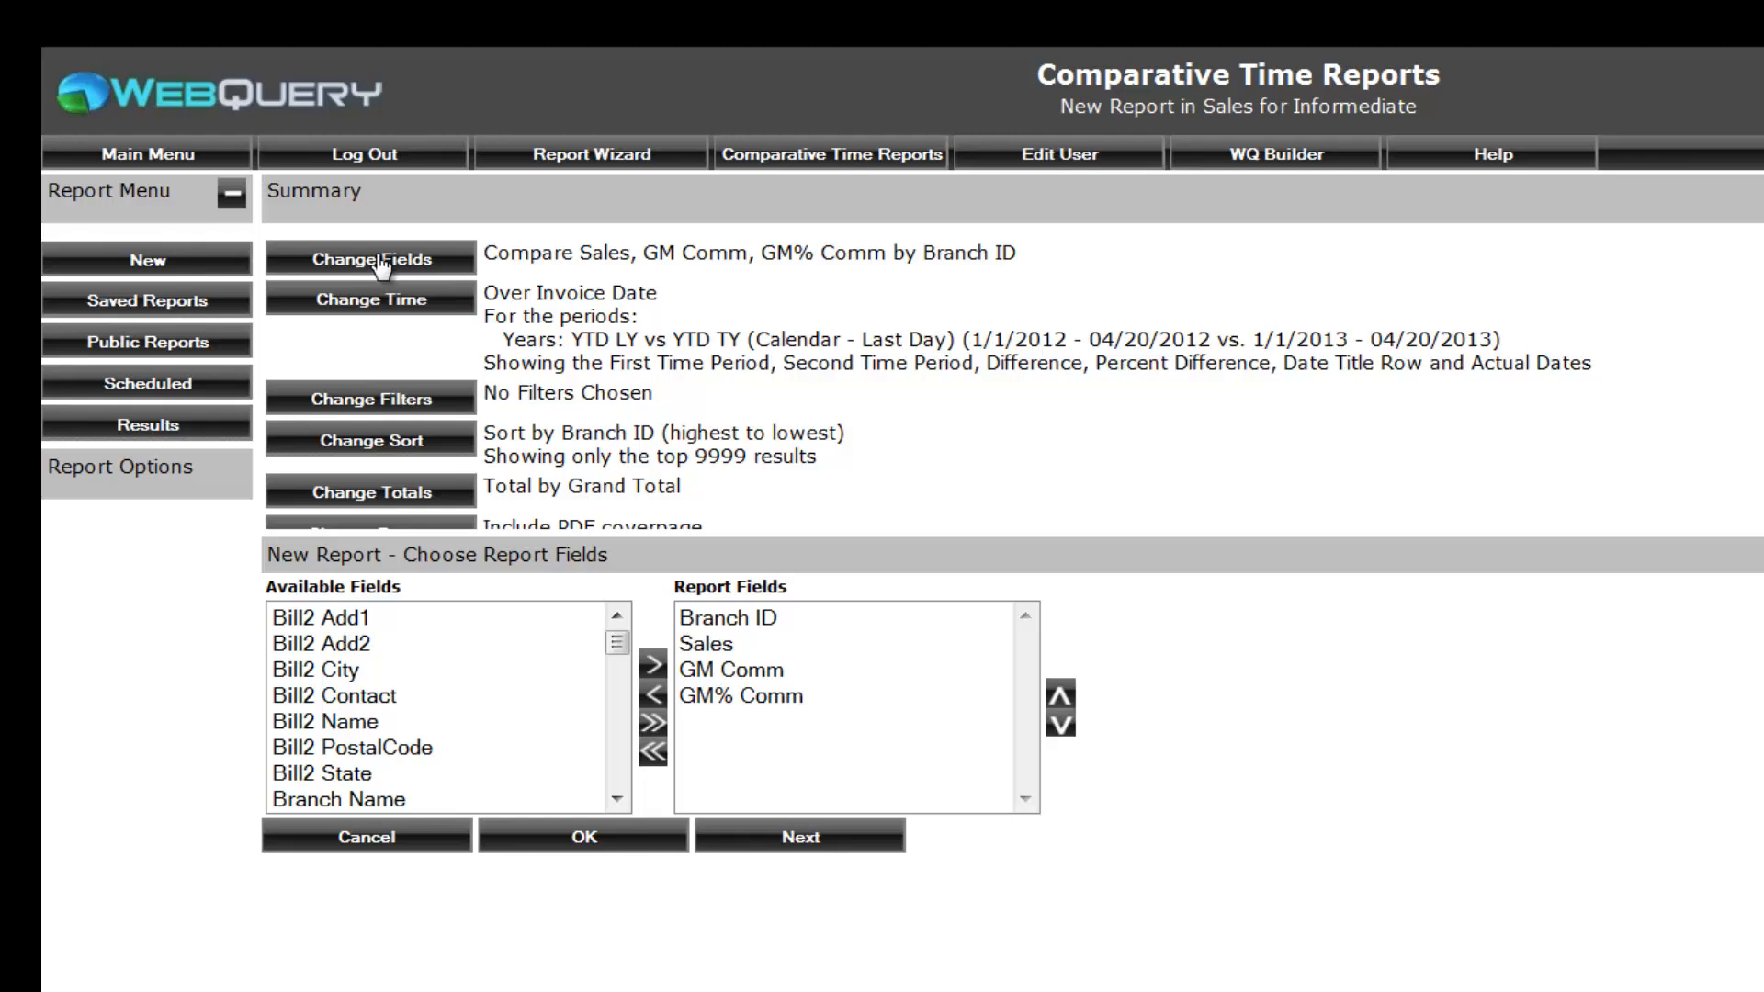
drag(581, 258, 1040, 262)
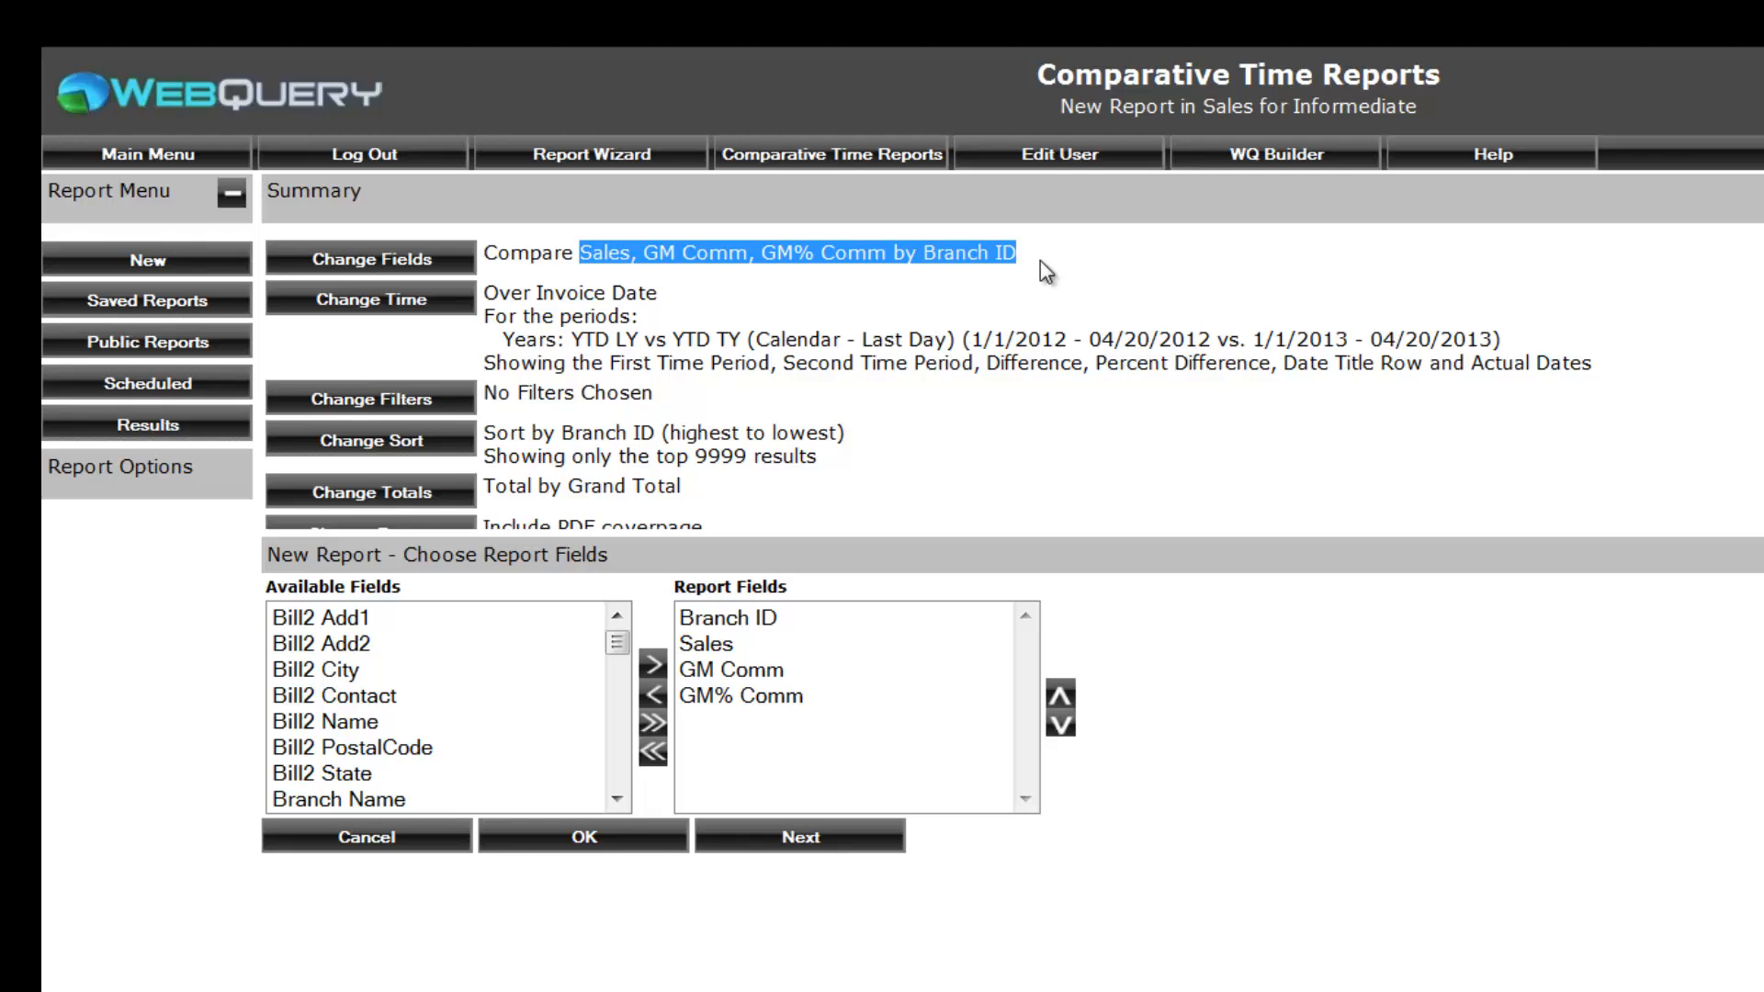
click(721, 615)
drag(721, 618, 752, 712)
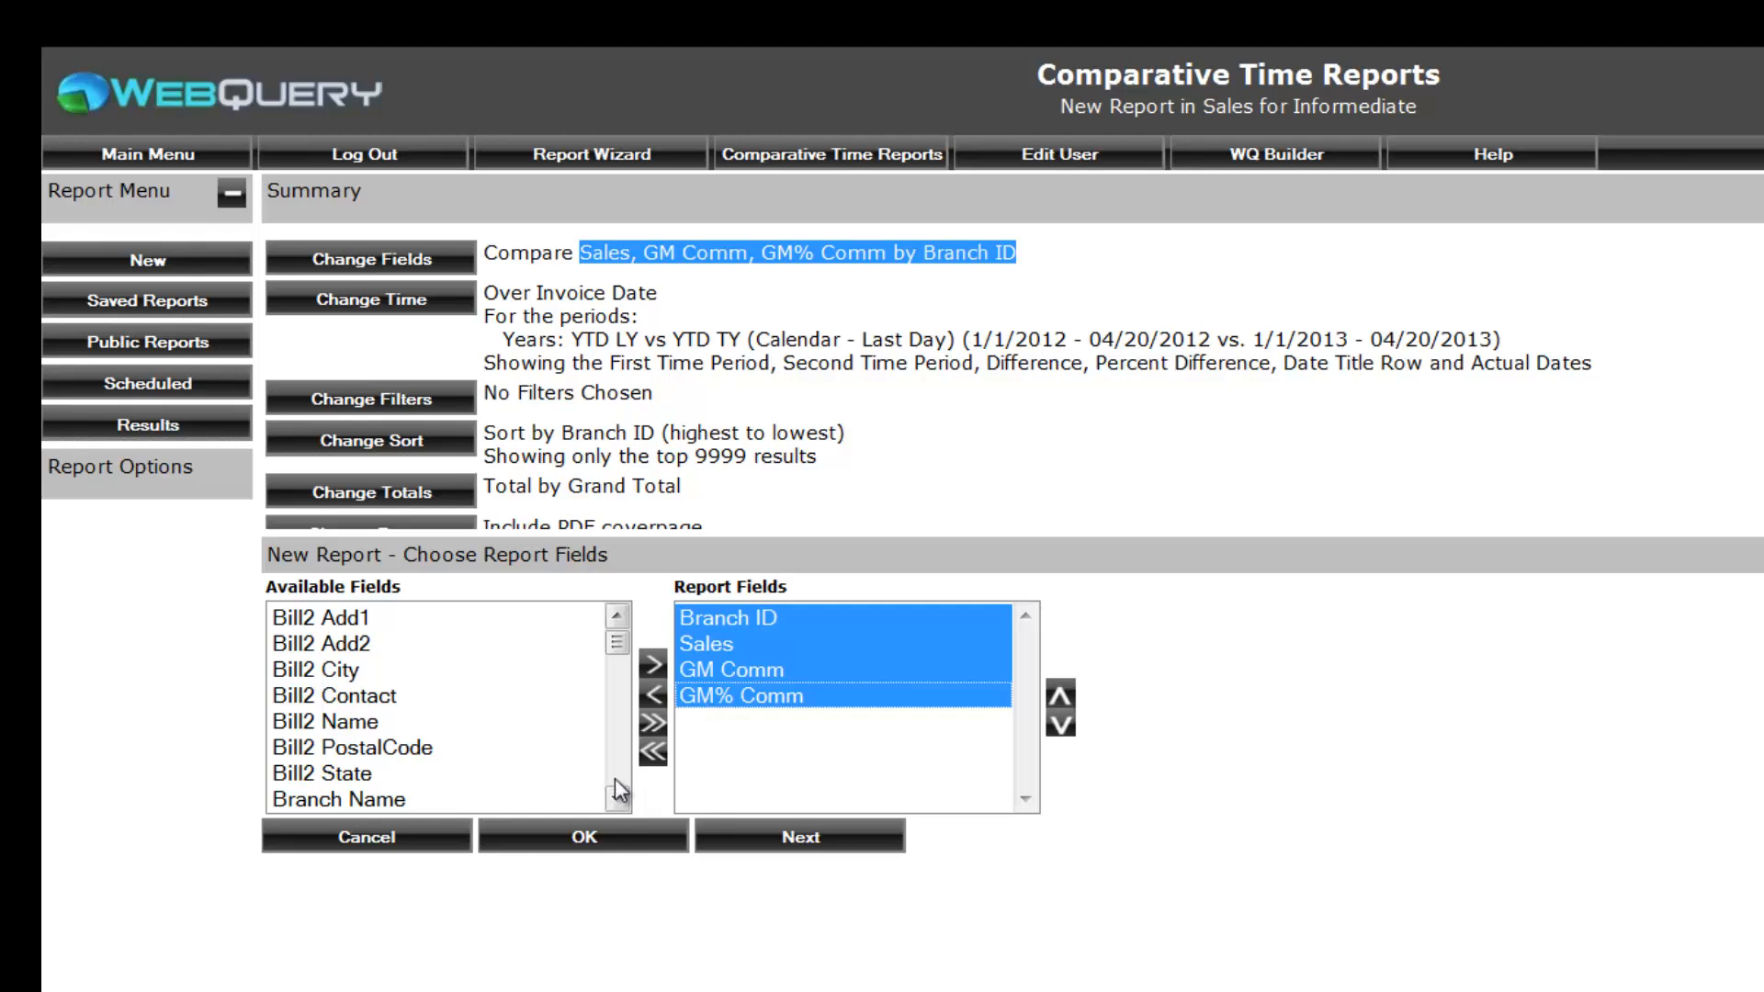
Add Customer ID to the report fields.
scroll(615, 792, down, 3)
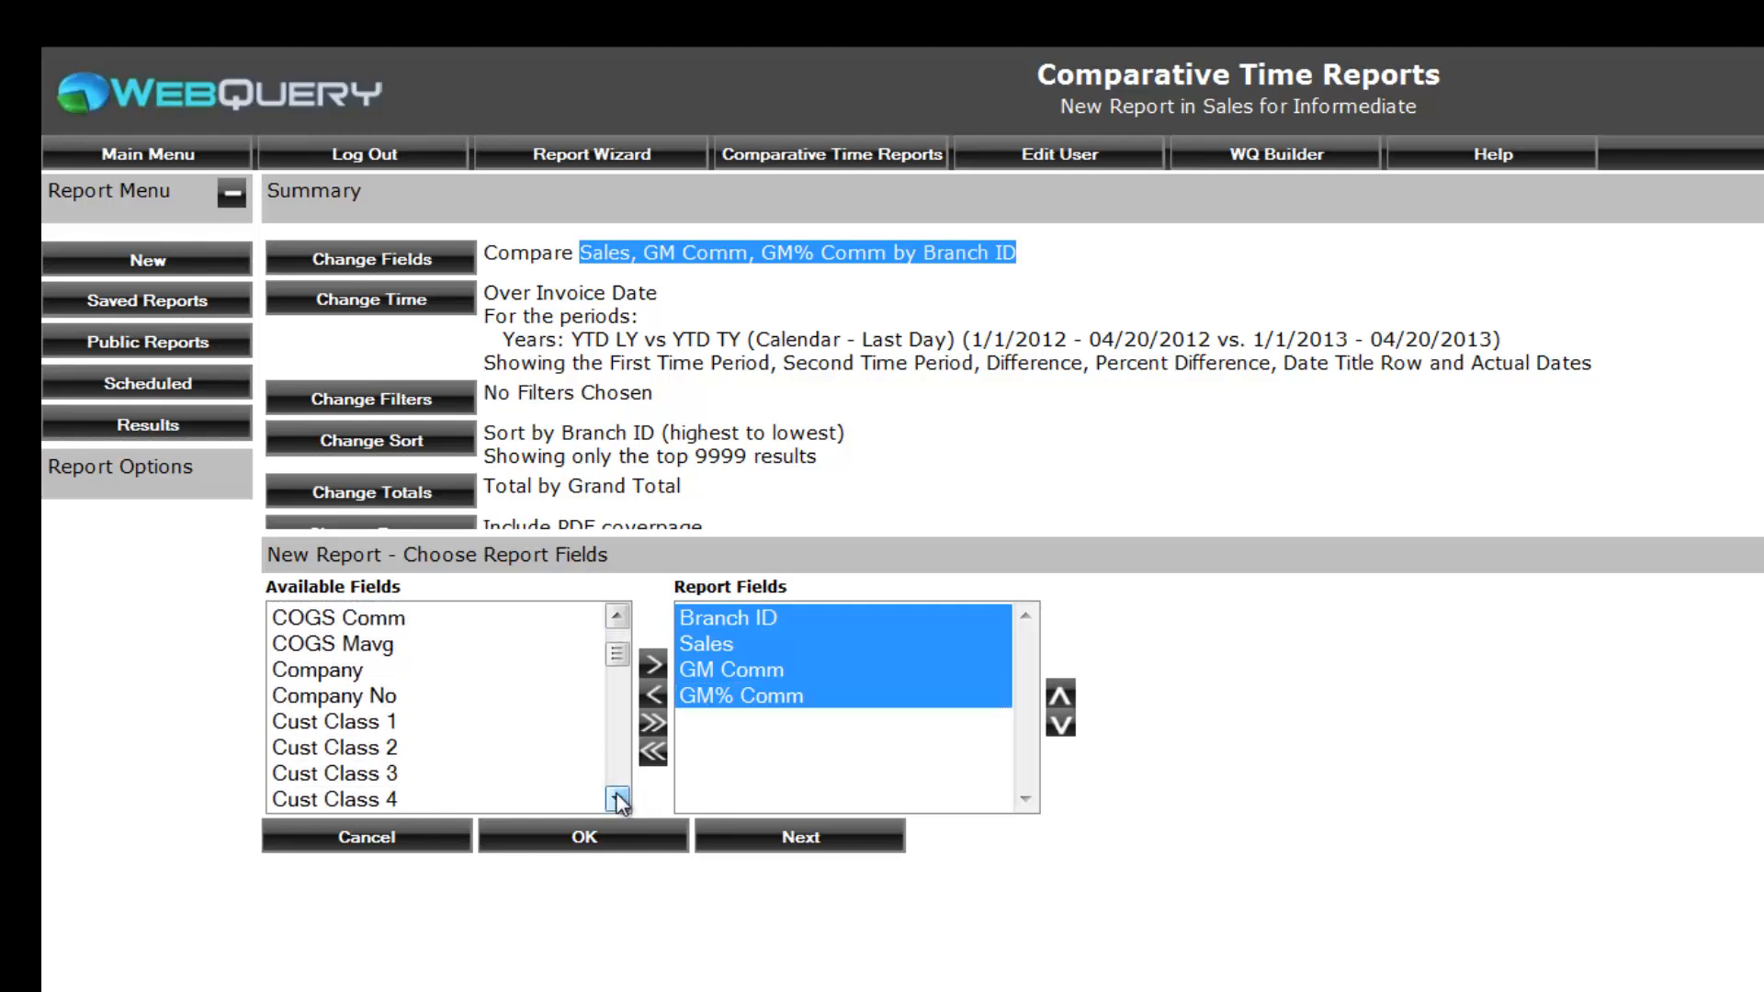
scroll(616, 792, down, 3)
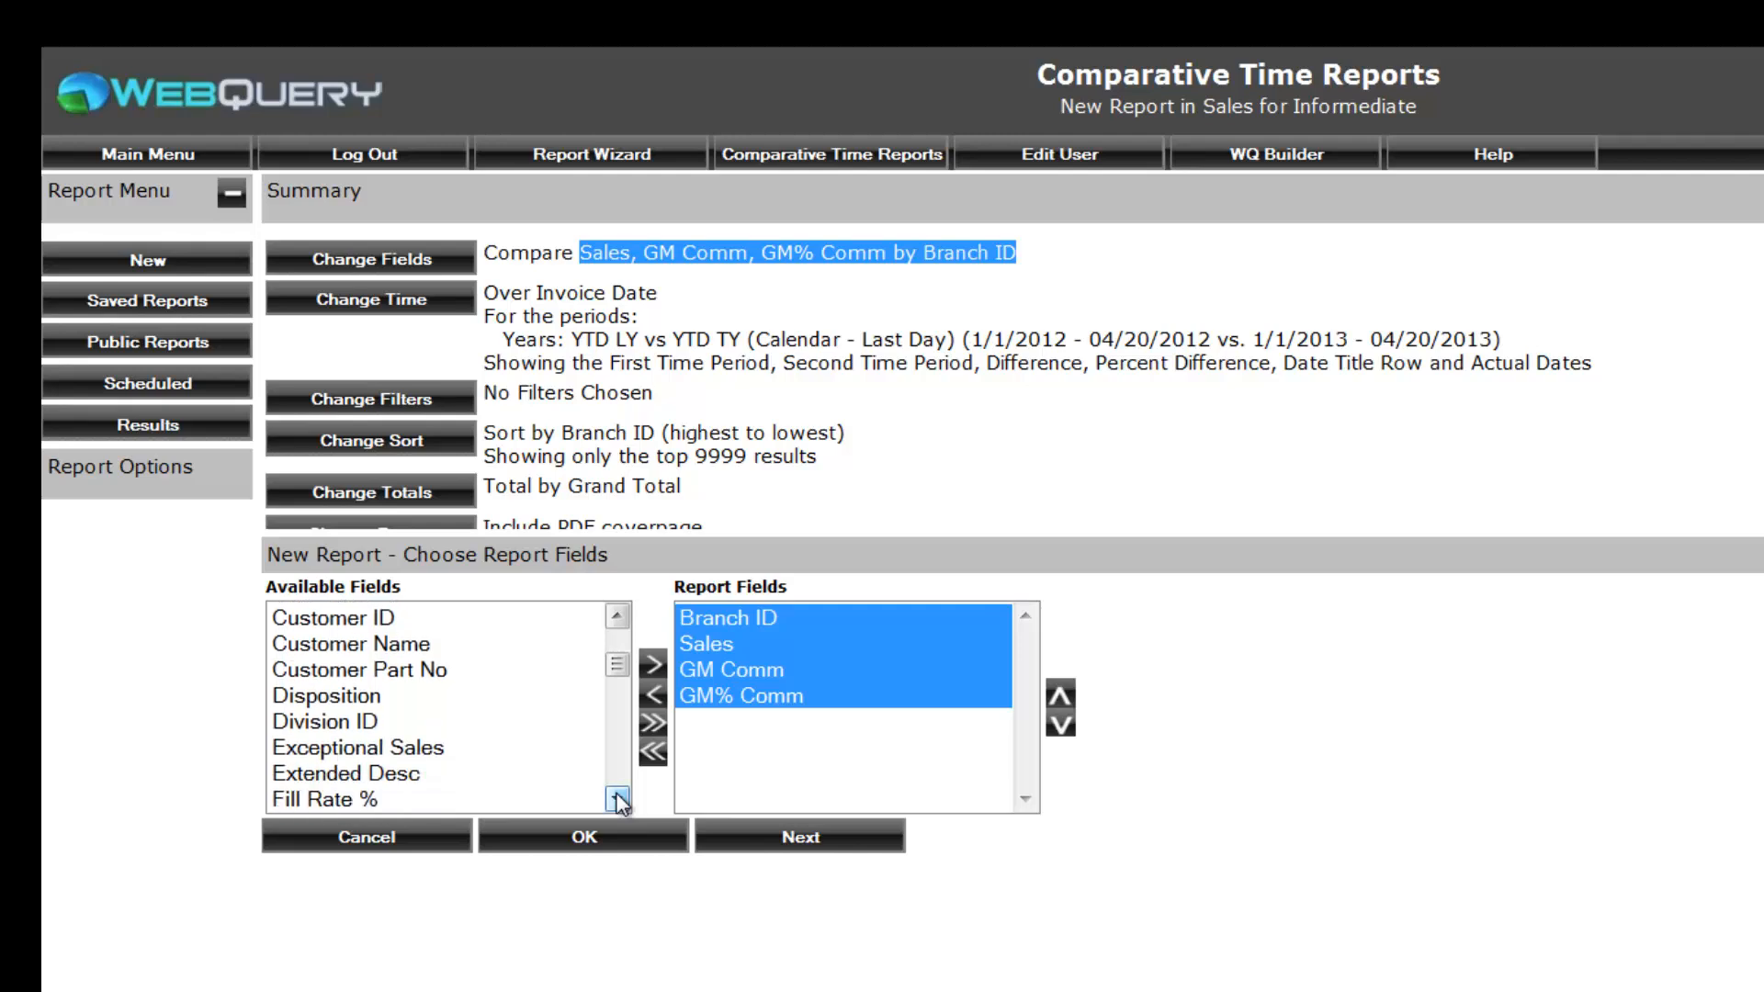
scroll(618, 620, up, 2)
click(617, 620)
click(361, 773)
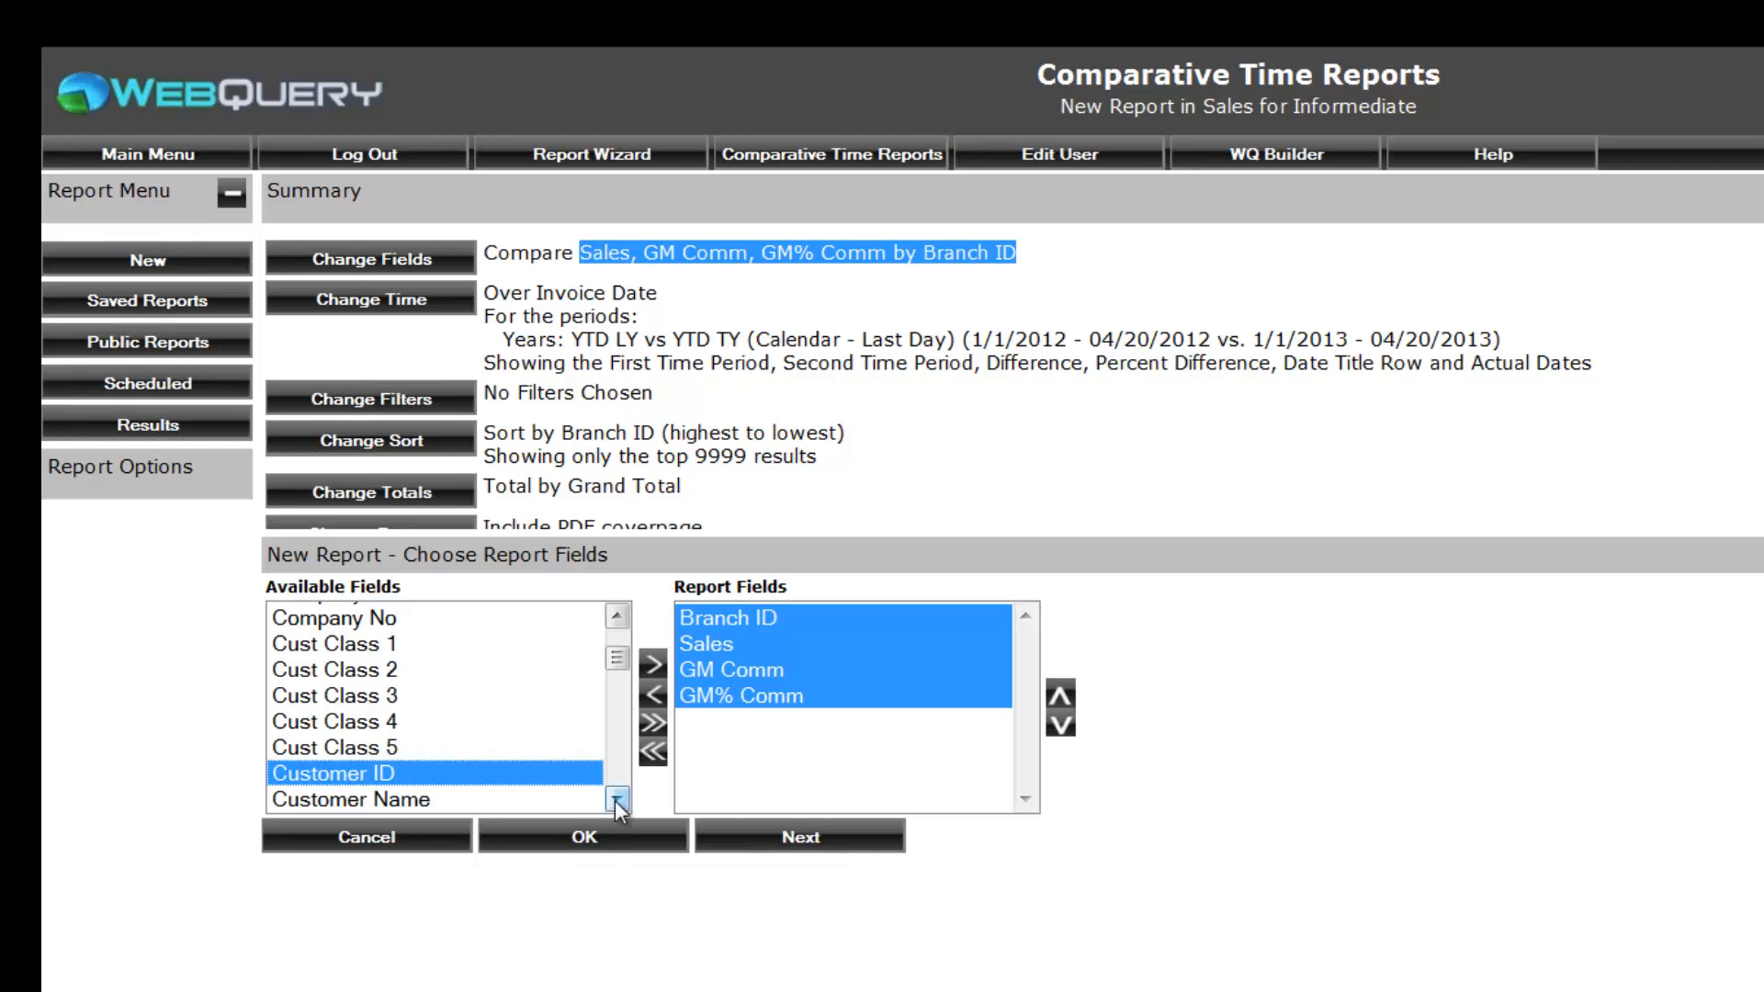
scroll(615, 801, down, 1)
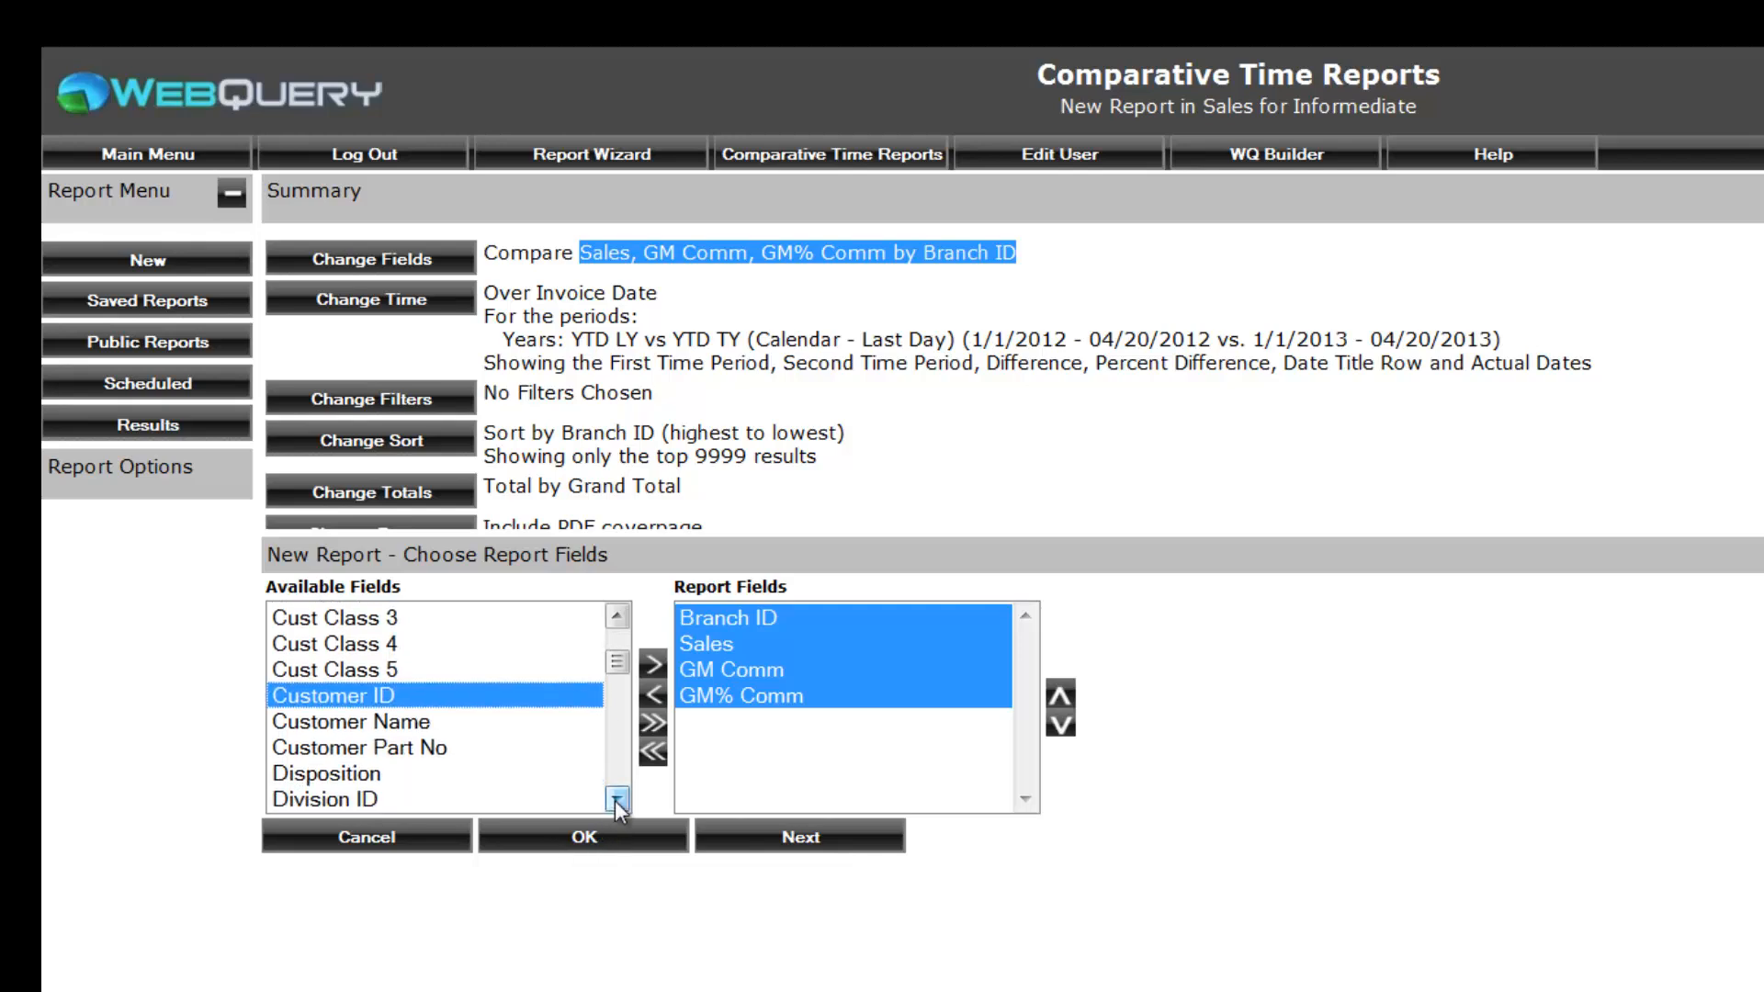
click(653, 668)
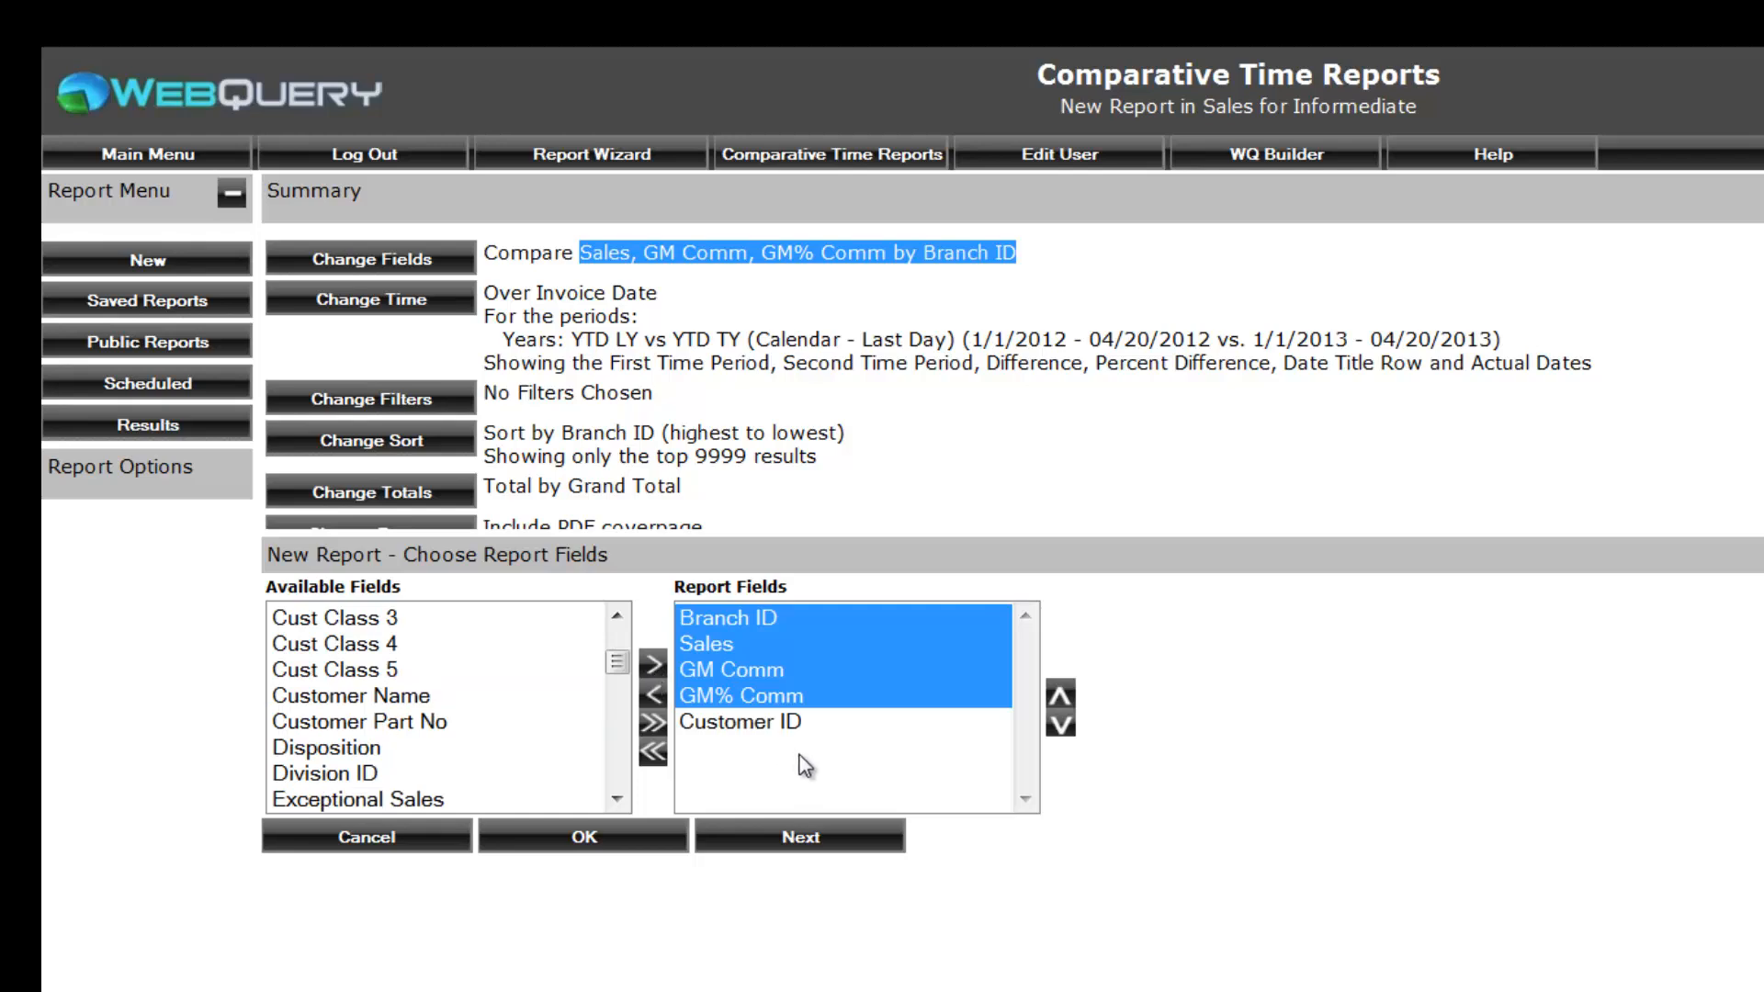
click(753, 726)
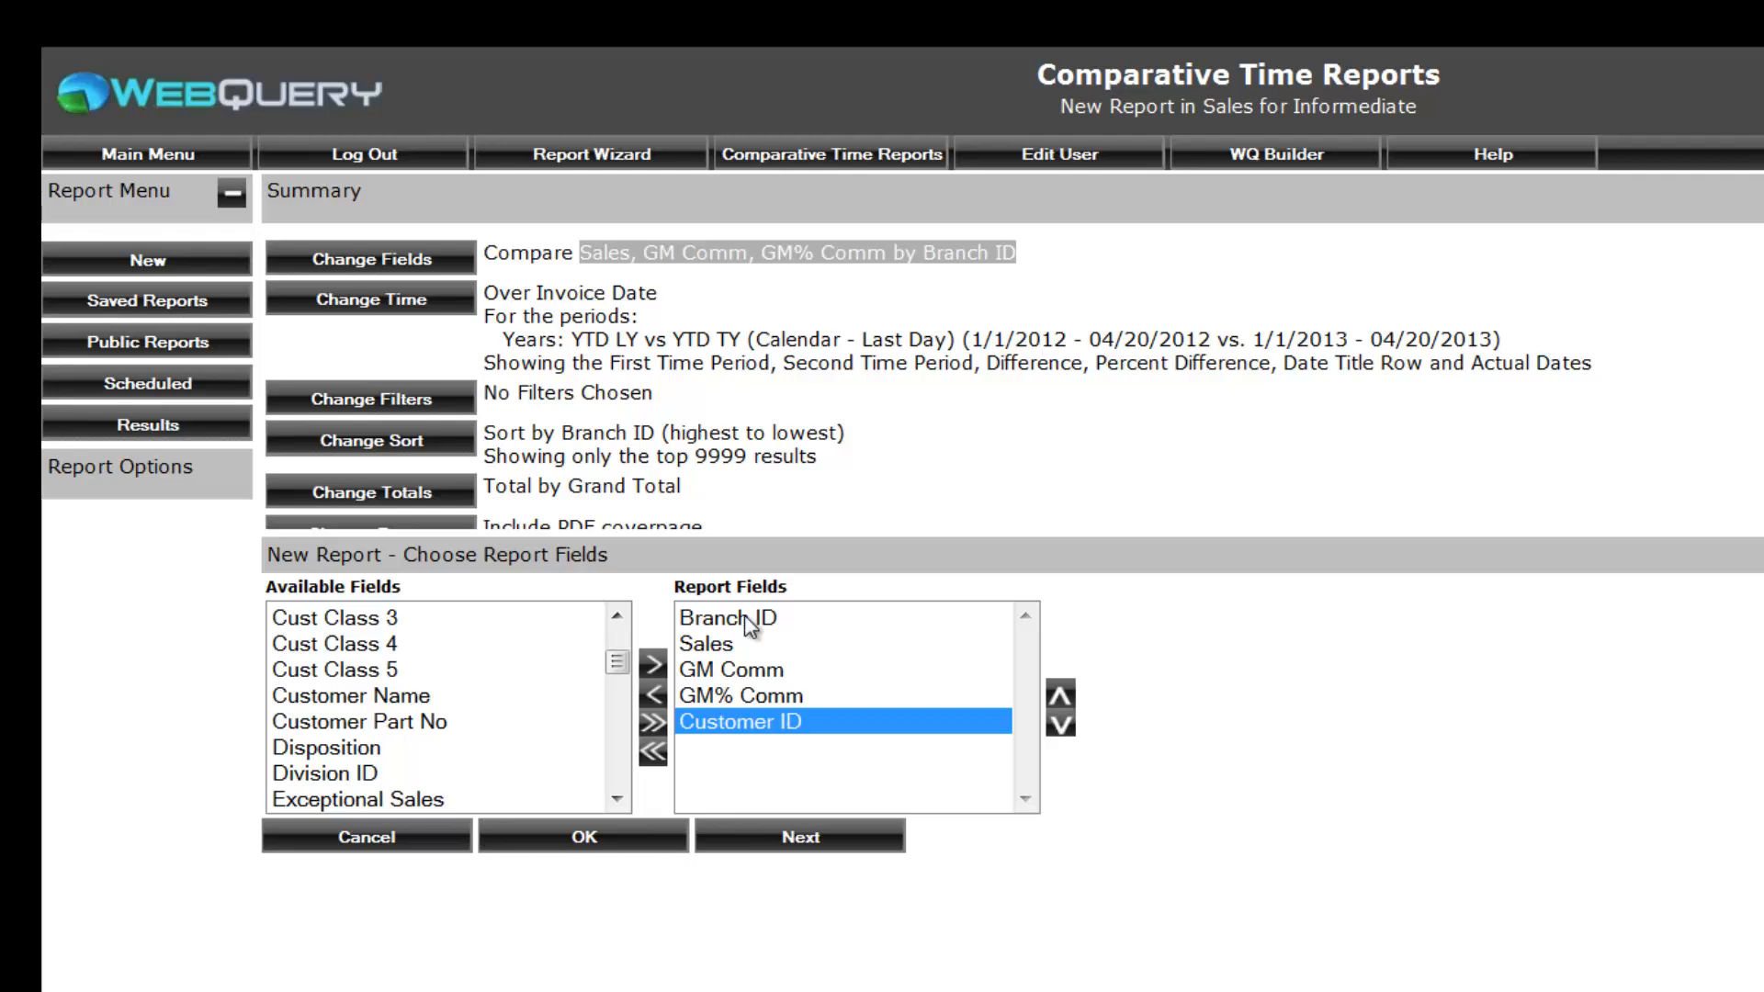
click(768, 721)
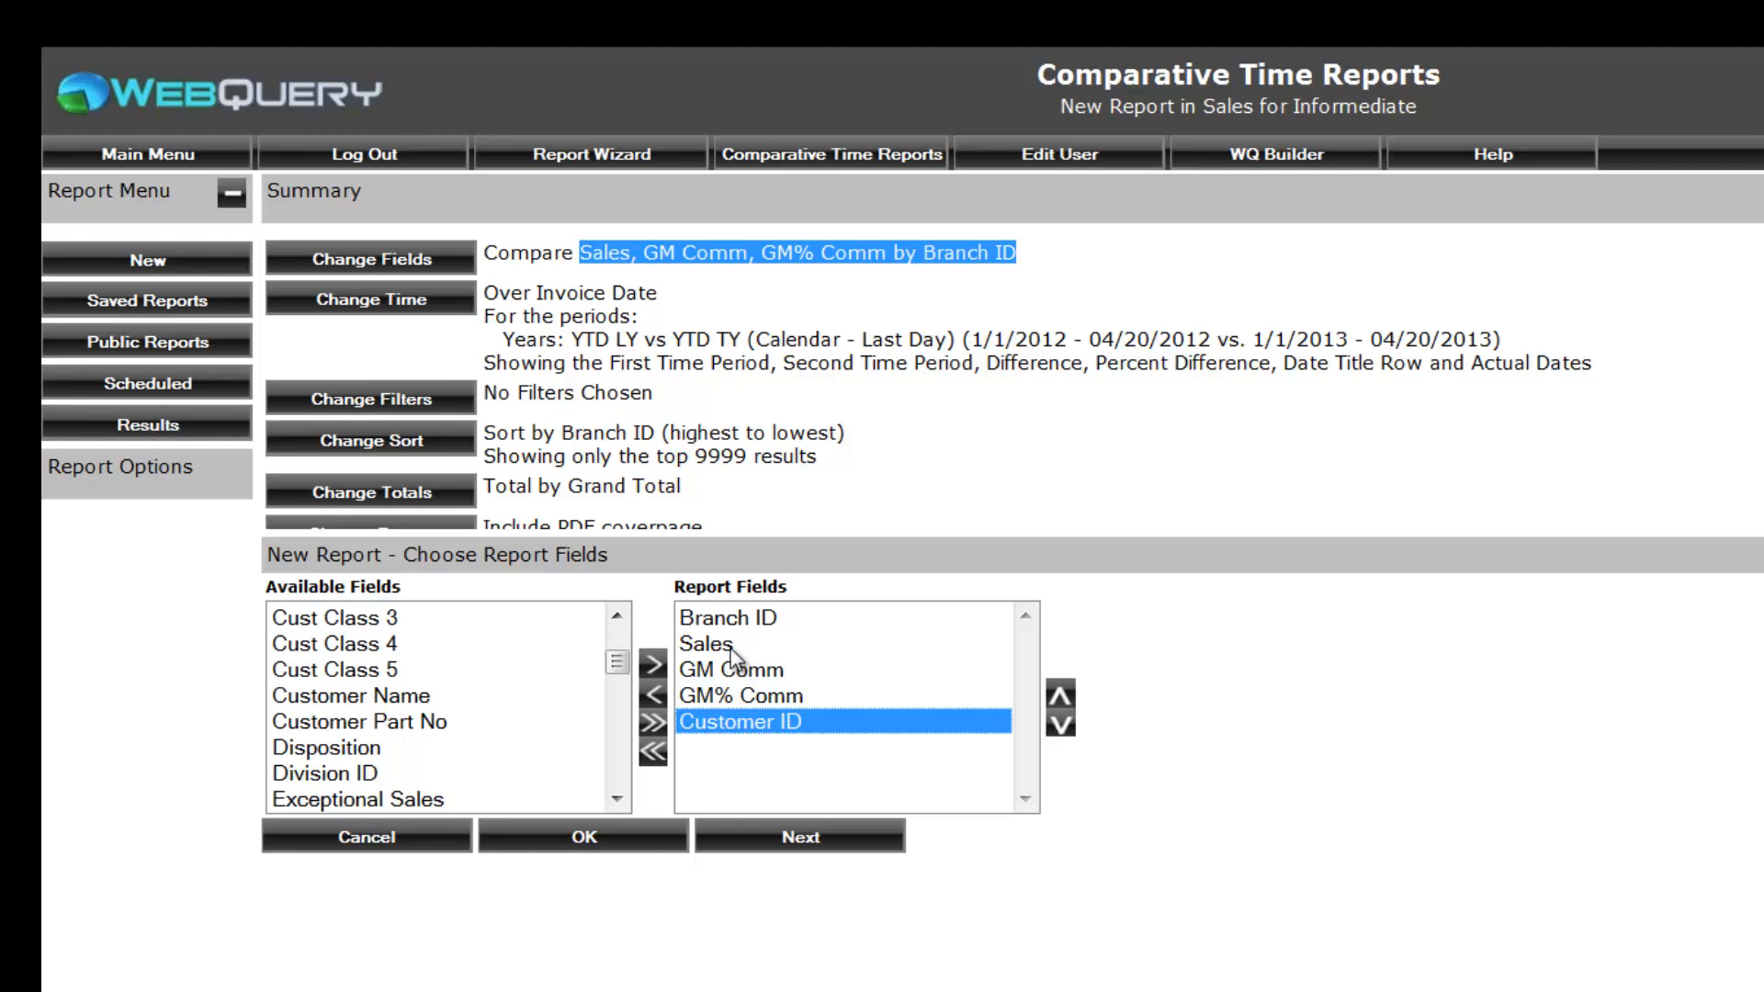
drag(730, 651, 737, 728)
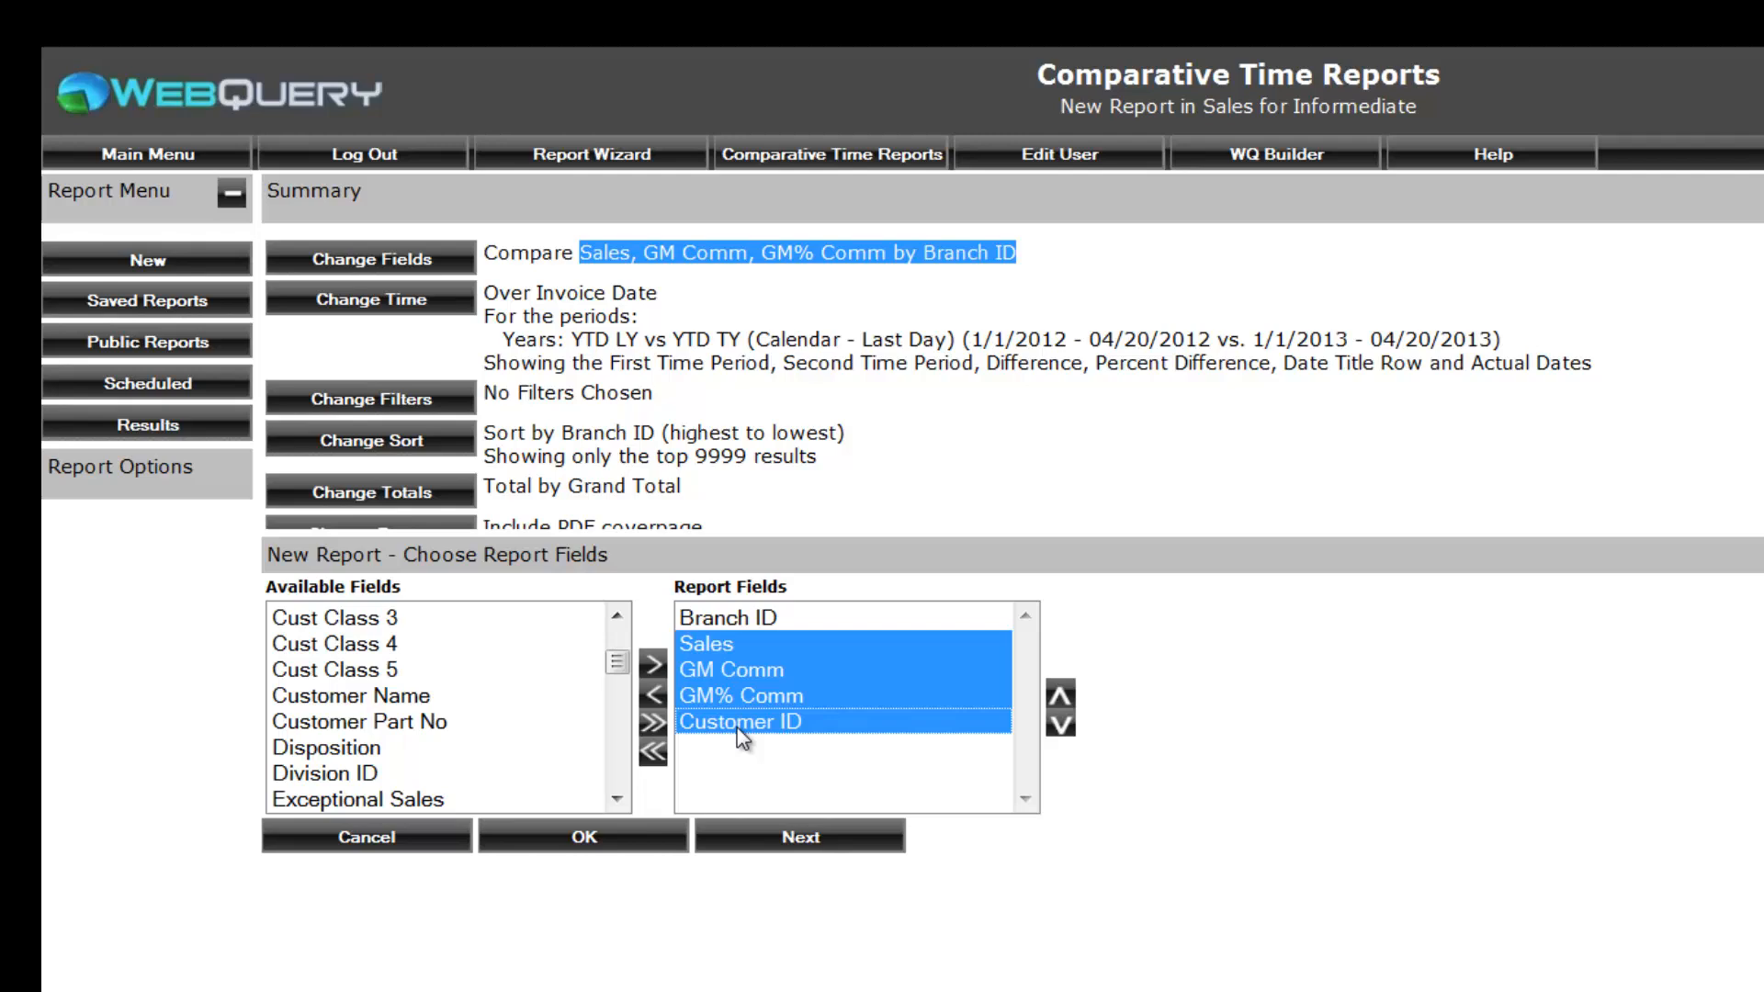
Look through the remaining available fields, including the invoice, item, sales location, sales rep and unit cost fields.
click(616, 799)
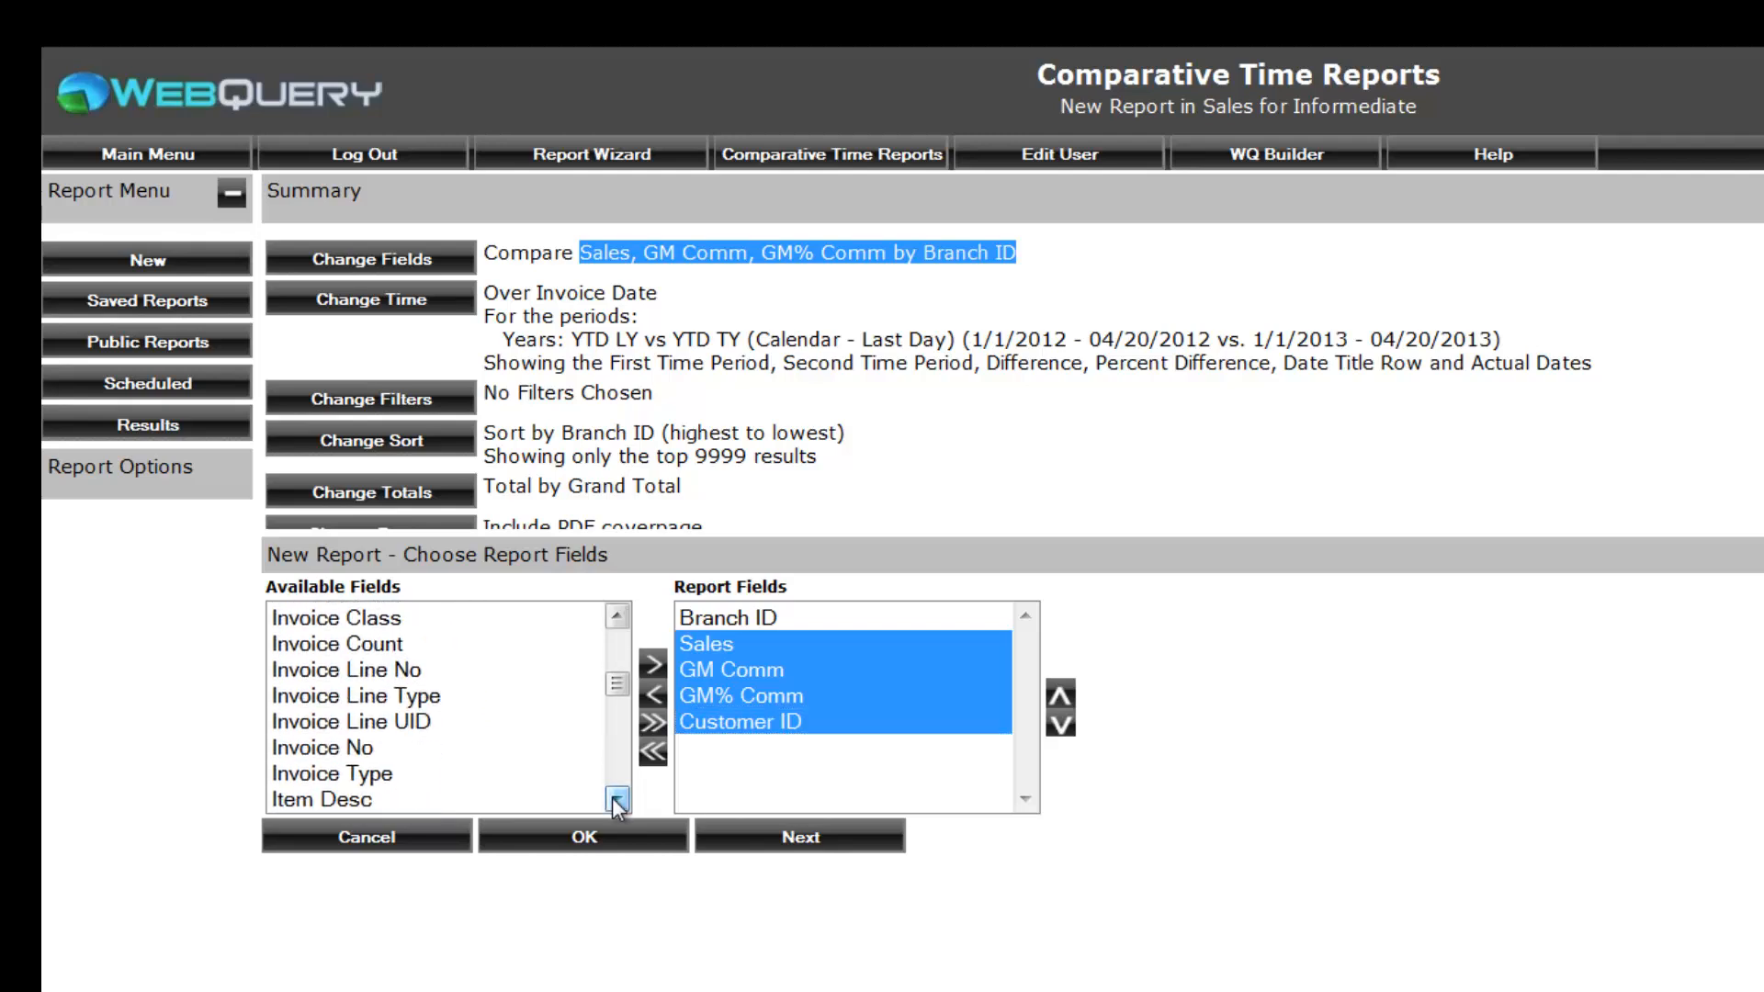
click(616, 799)
click(616, 799)
click(616, 799)
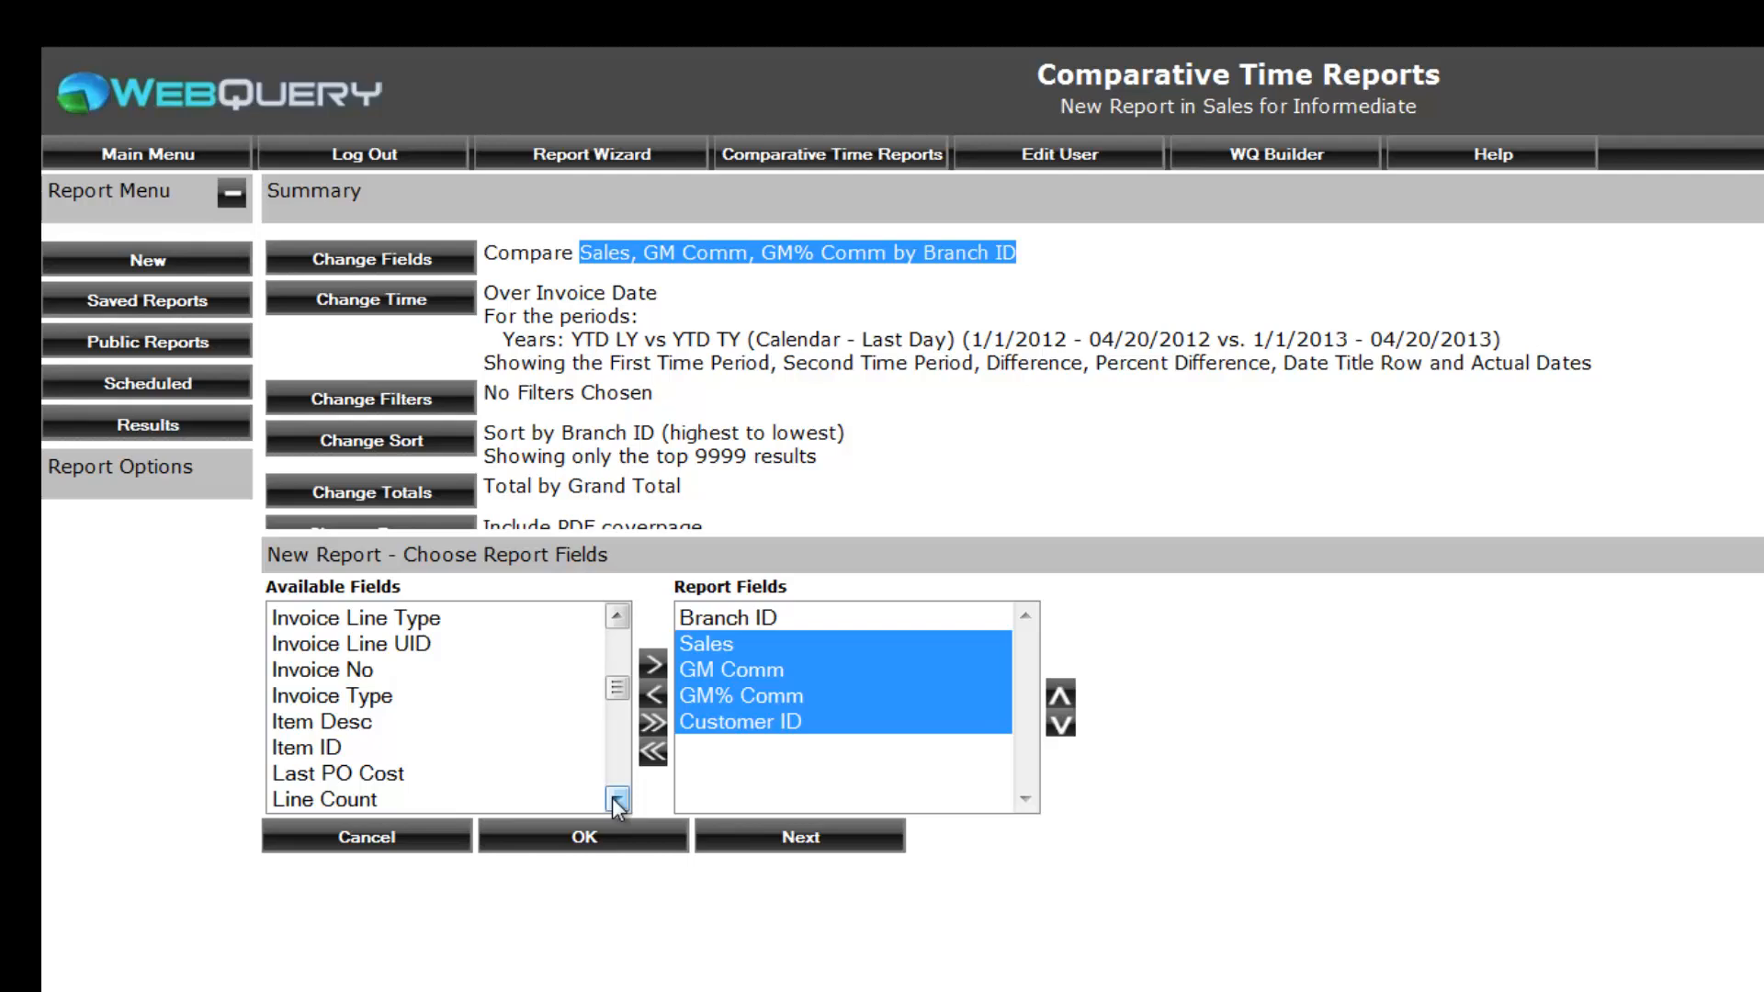
click(292, 750)
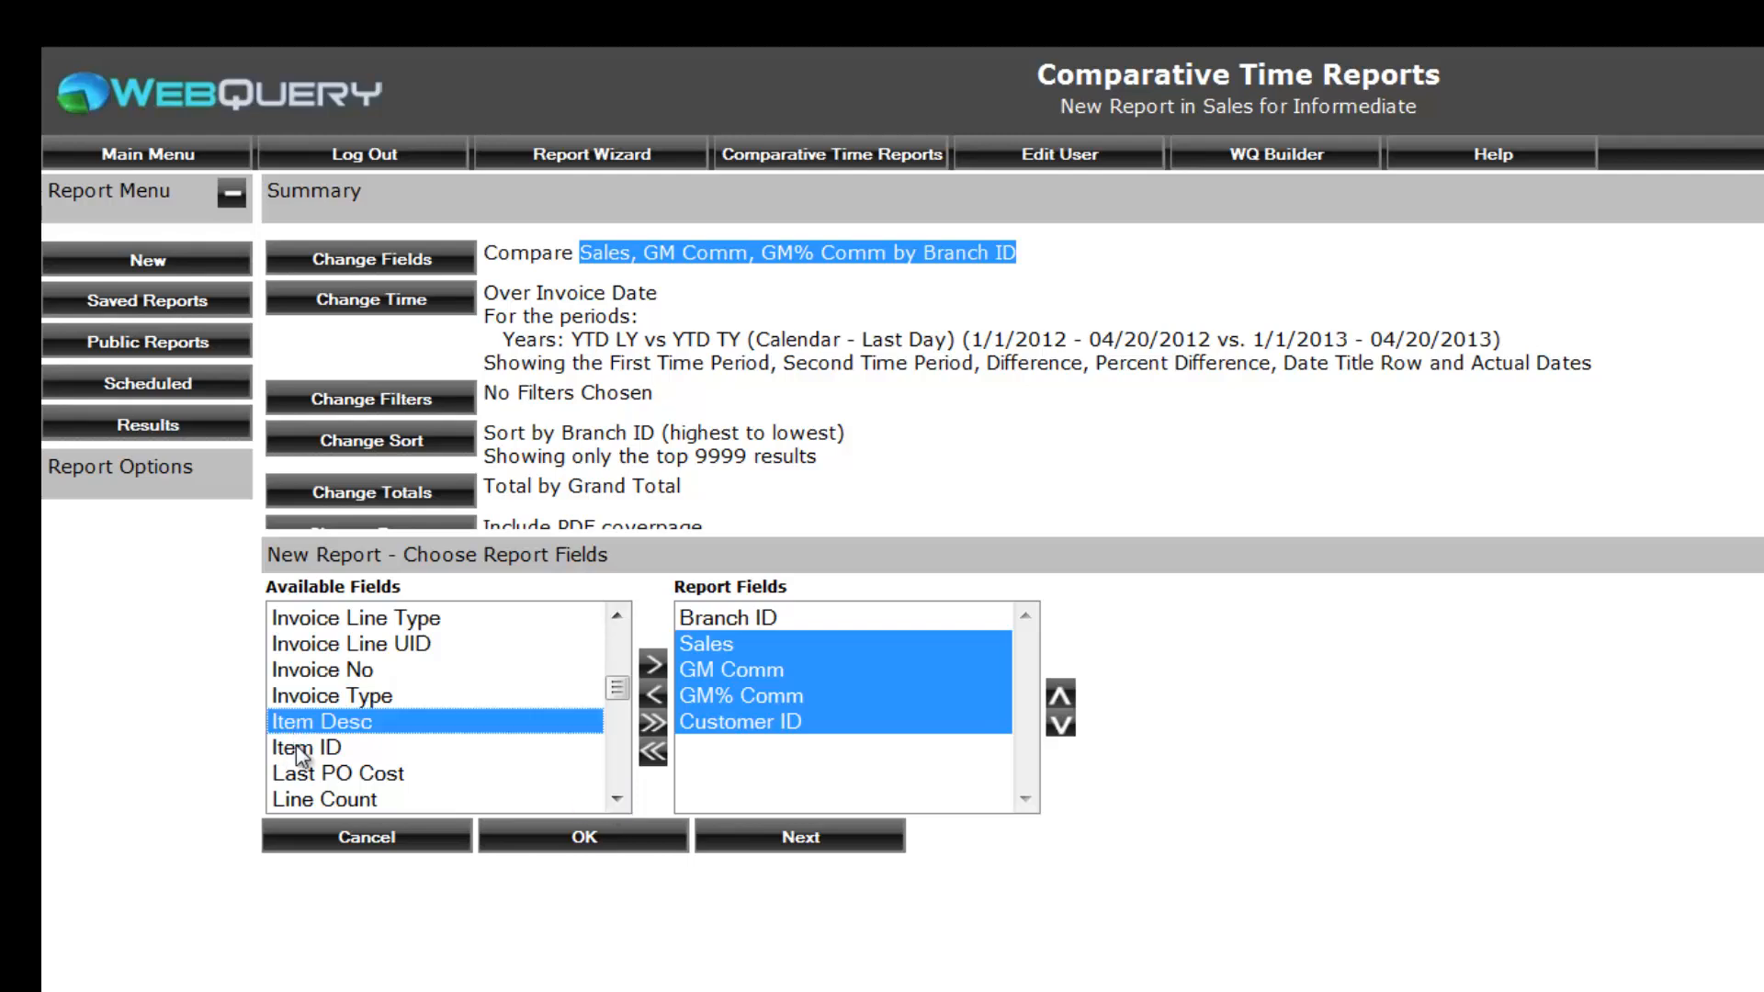
click(616, 799)
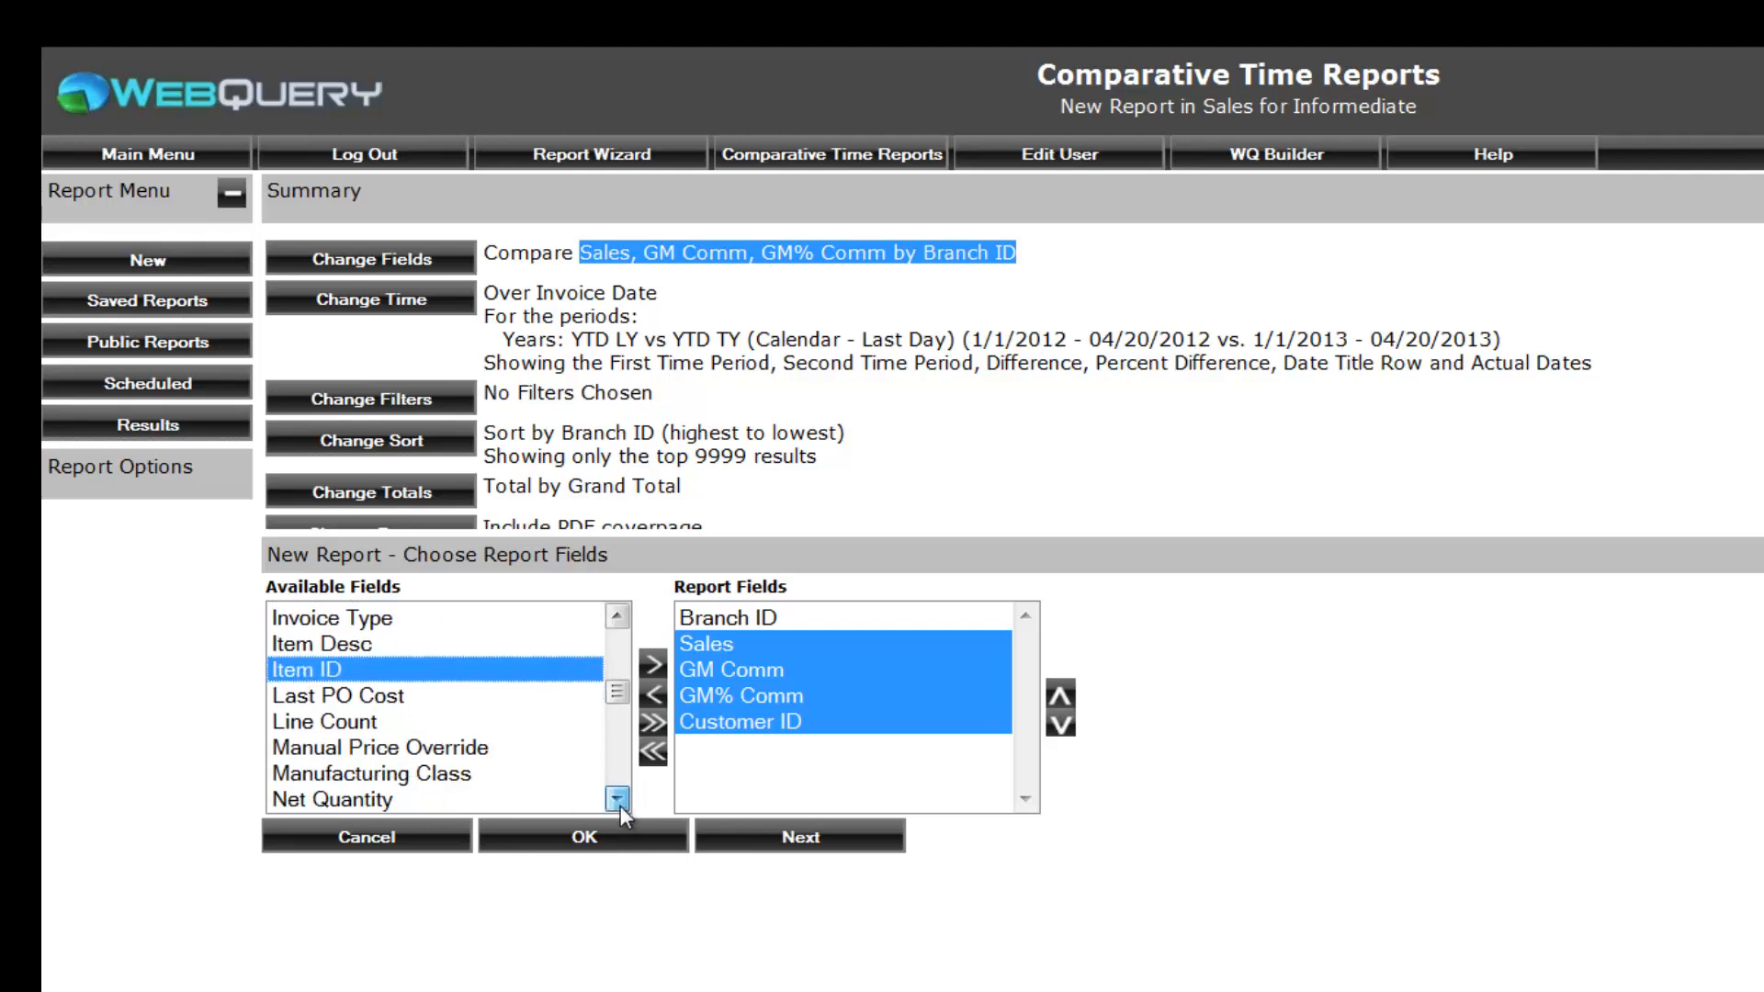
click(617, 799)
click(619, 807)
click(619, 806)
click(616, 615)
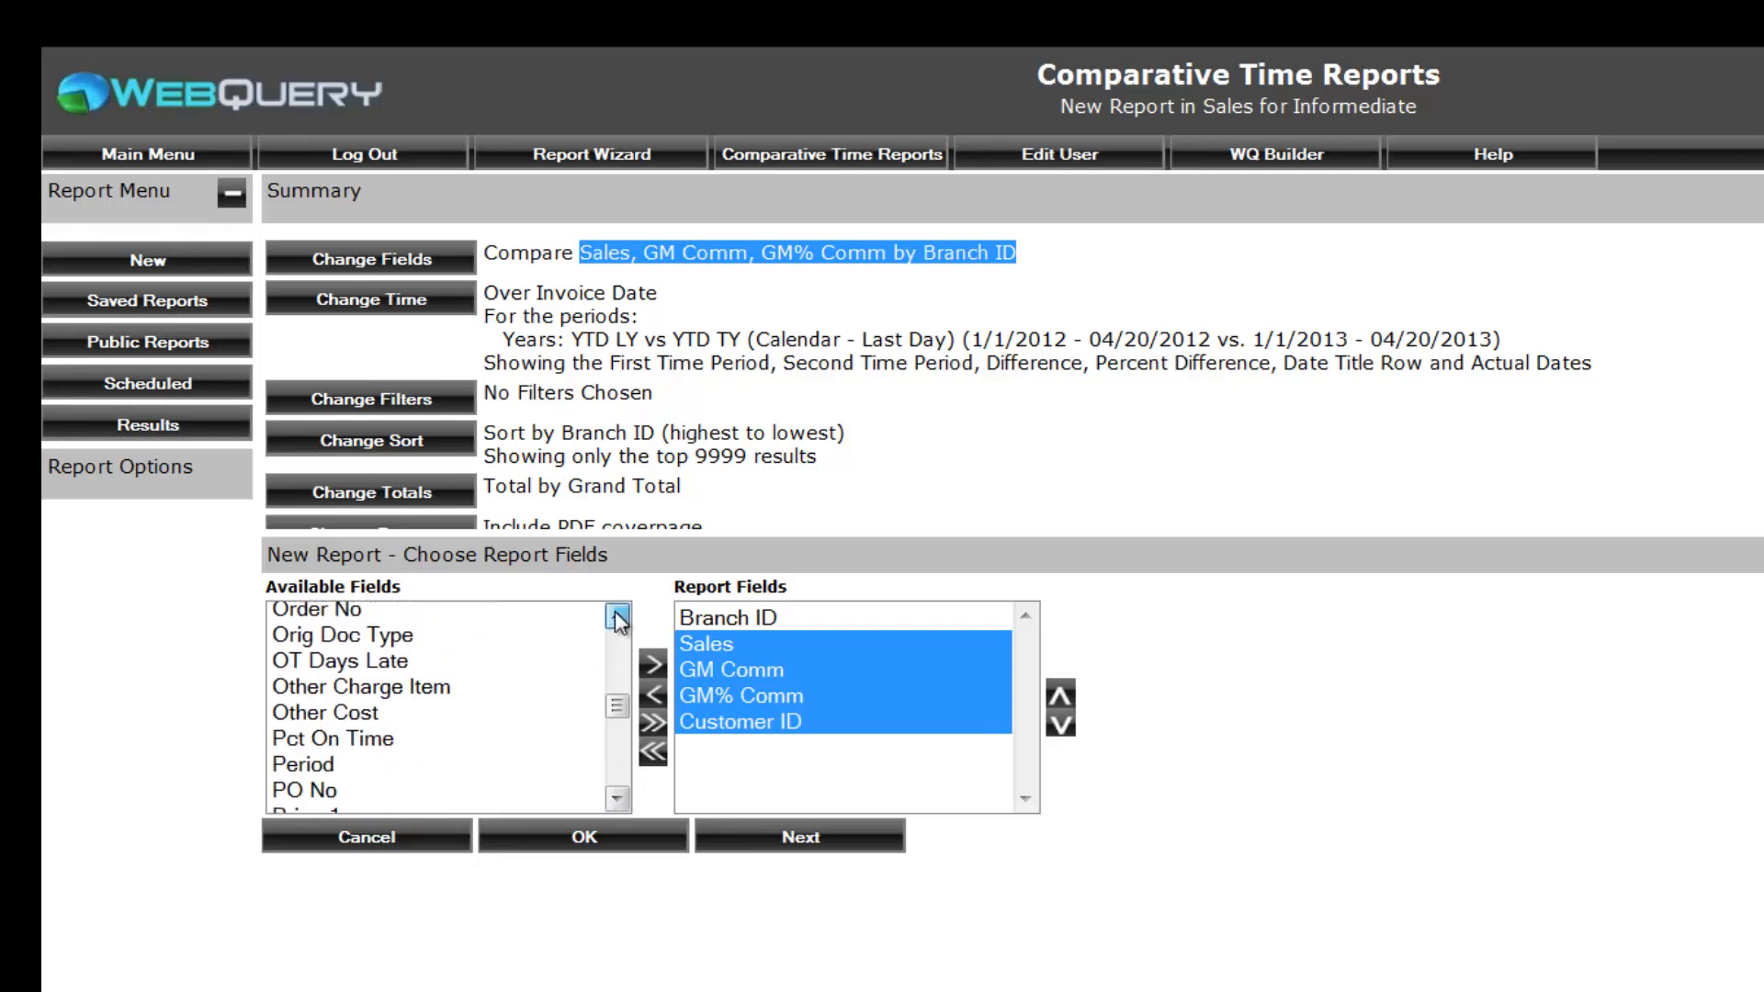
click(616, 616)
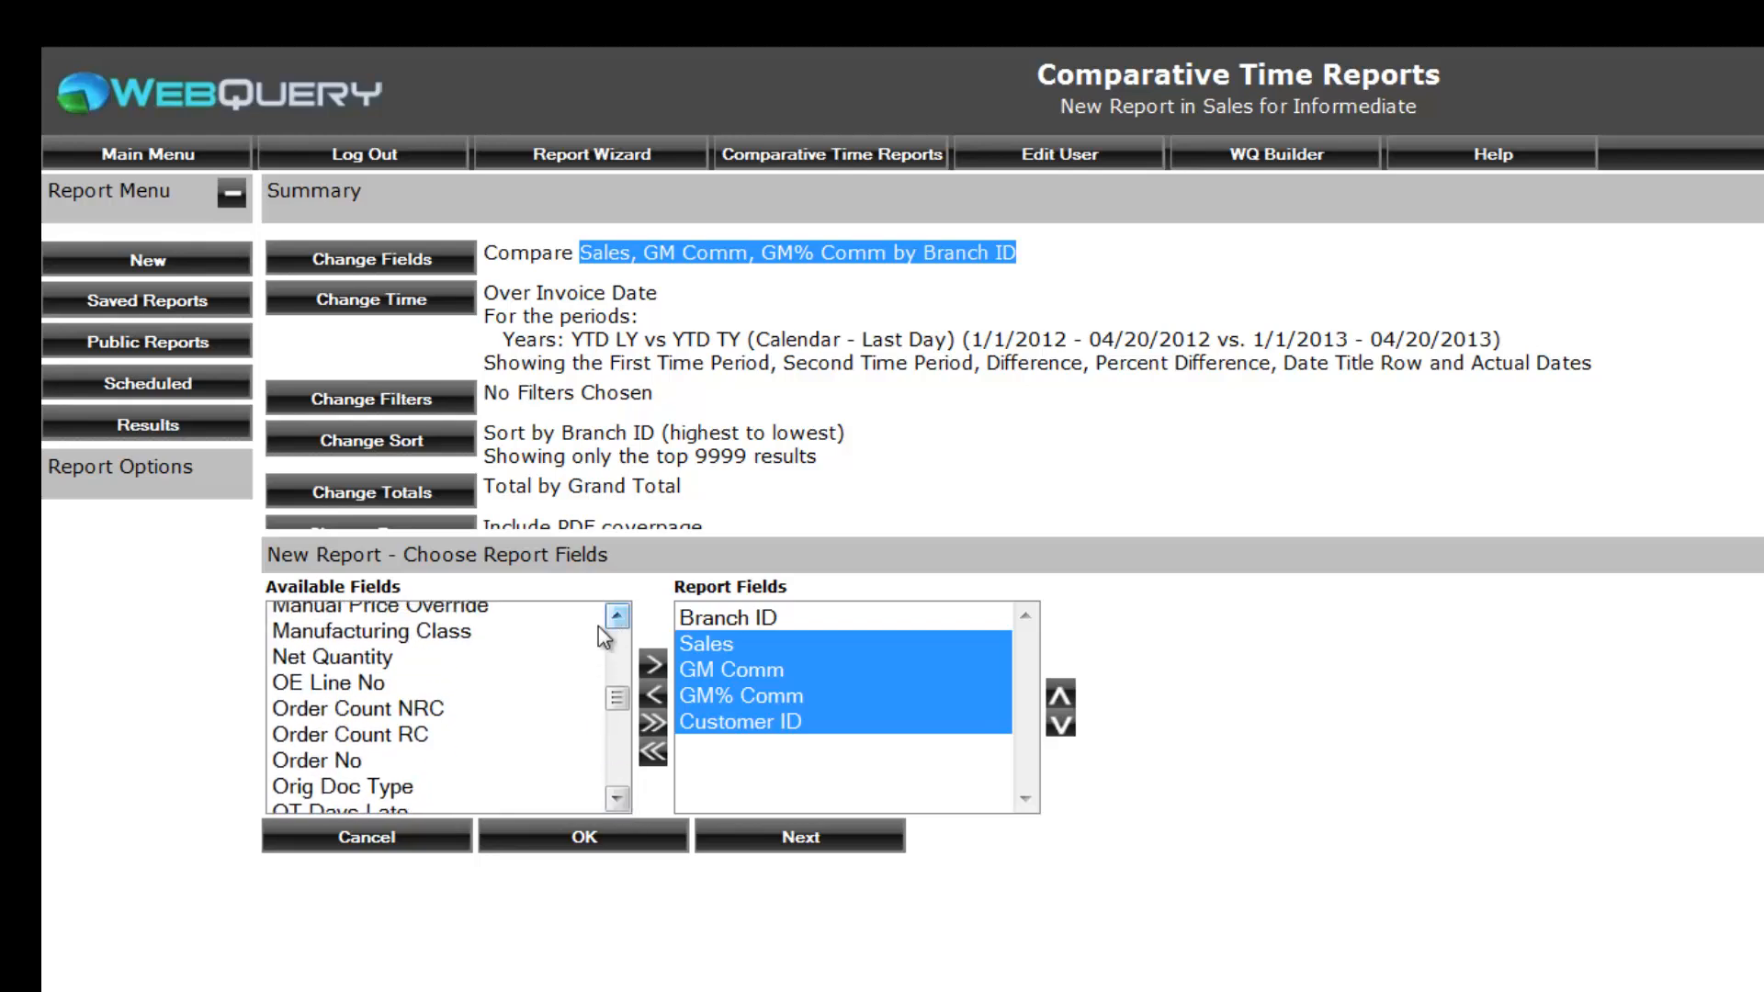
click(617, 799)
click(617, 799)
click(618, 799)
click(617, 799)
click(617, 799)
click(617, 799)
click(617, 799)
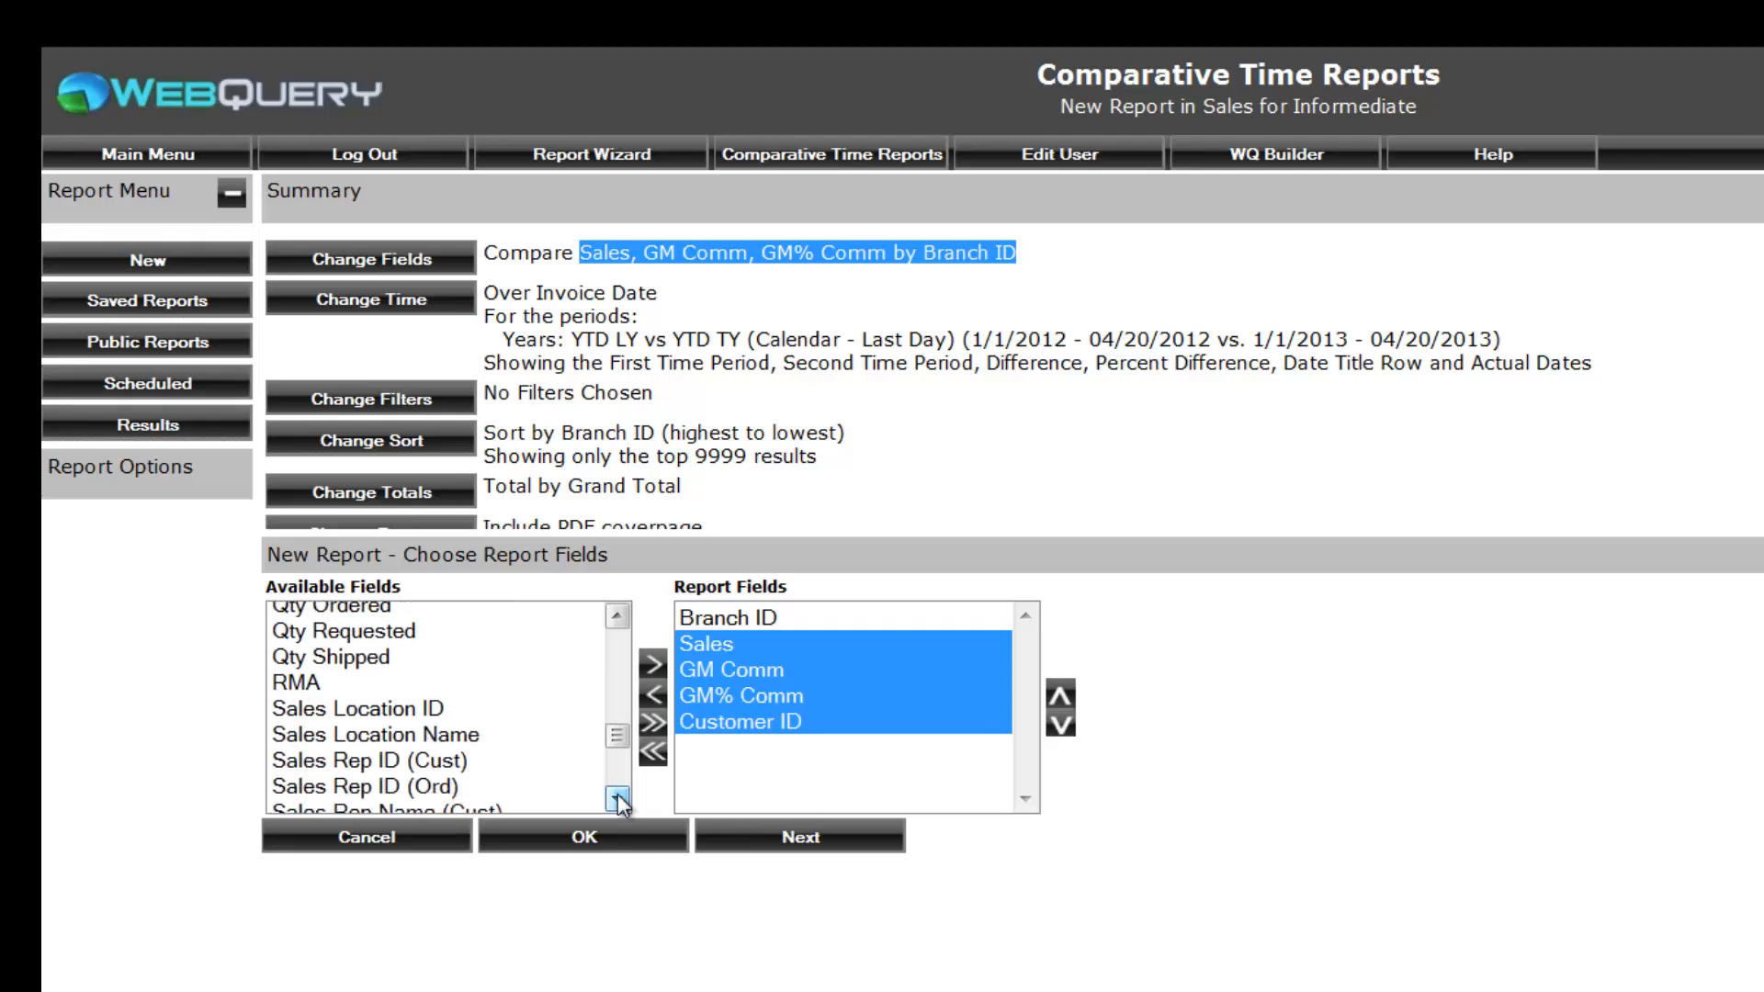
click(617, 799)
click(617, 799)
click(617, 799)
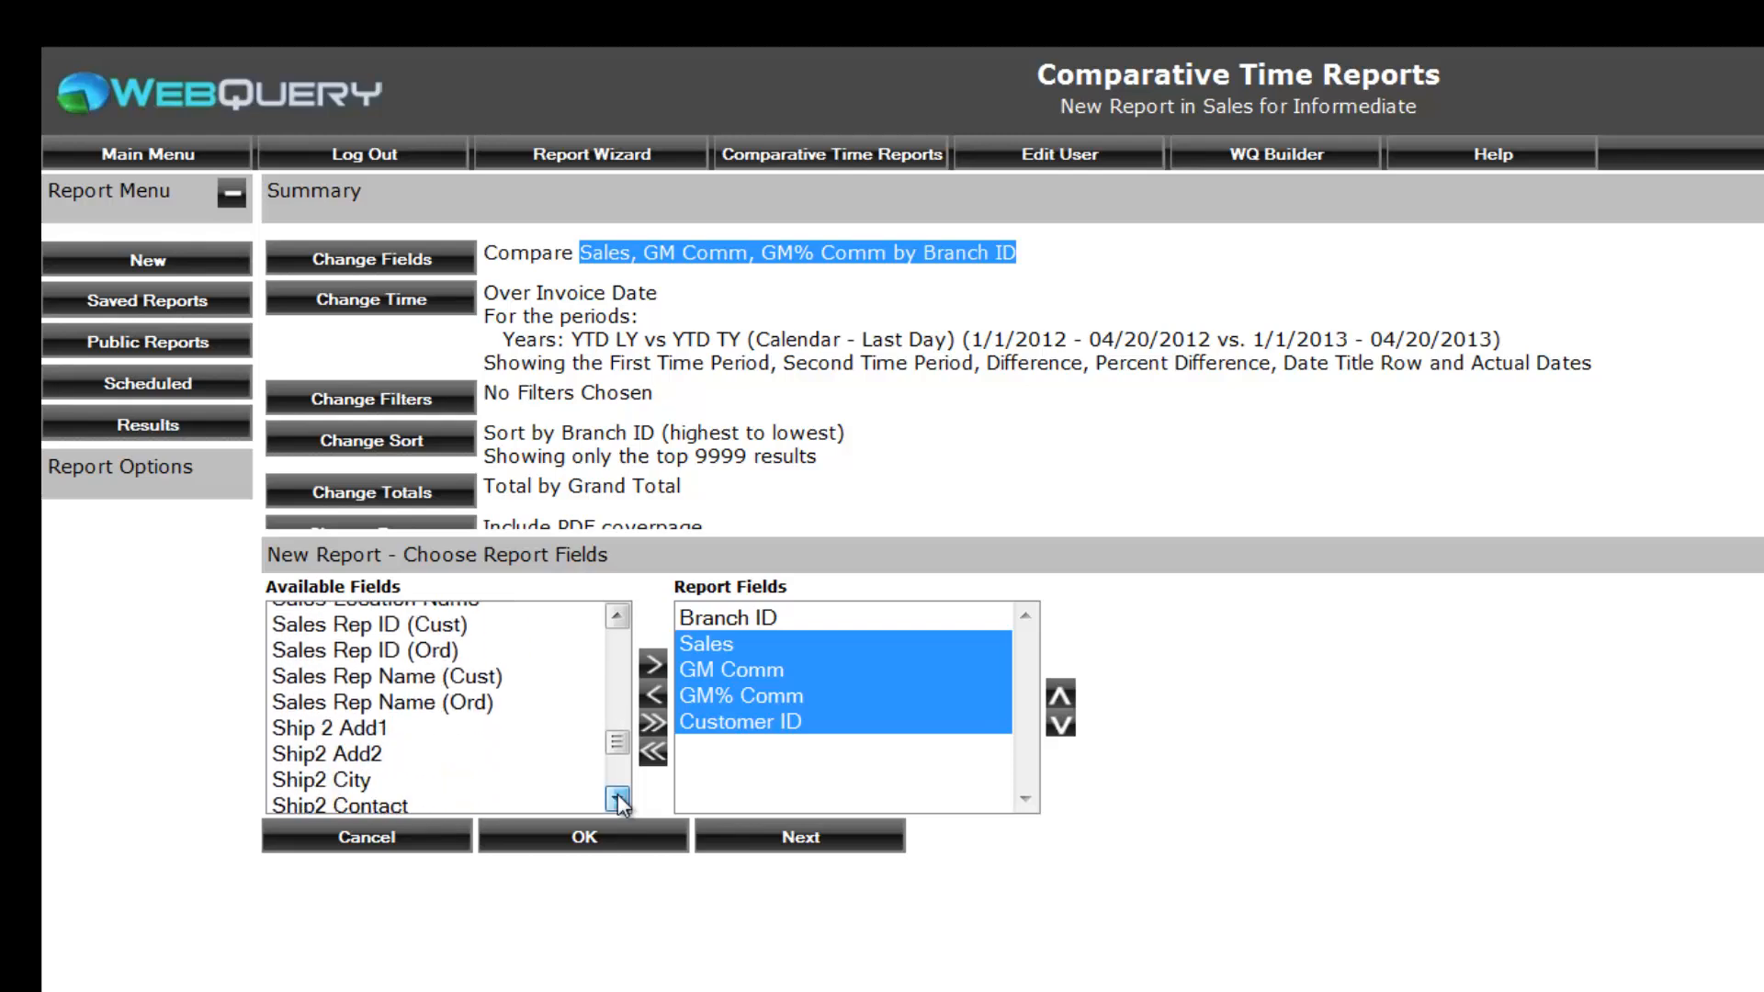
click(617, 799)
click(617, 618)
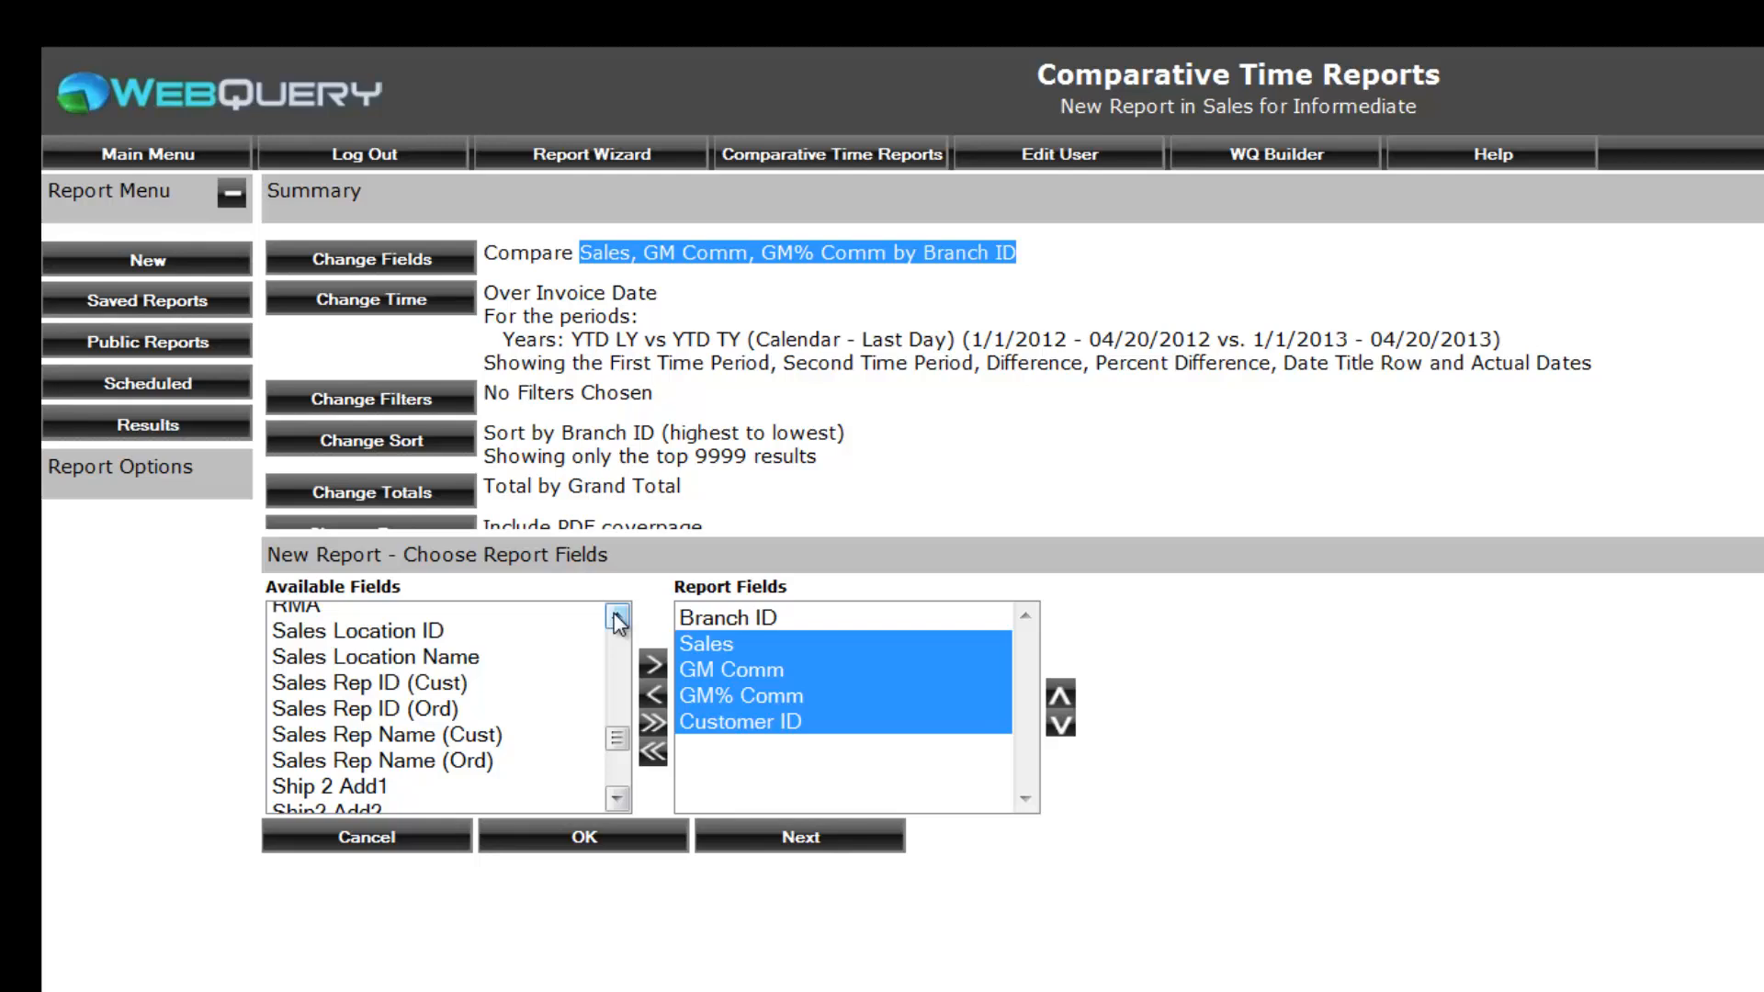
click(617, 800)
click(617, 799)
click(617, 799)
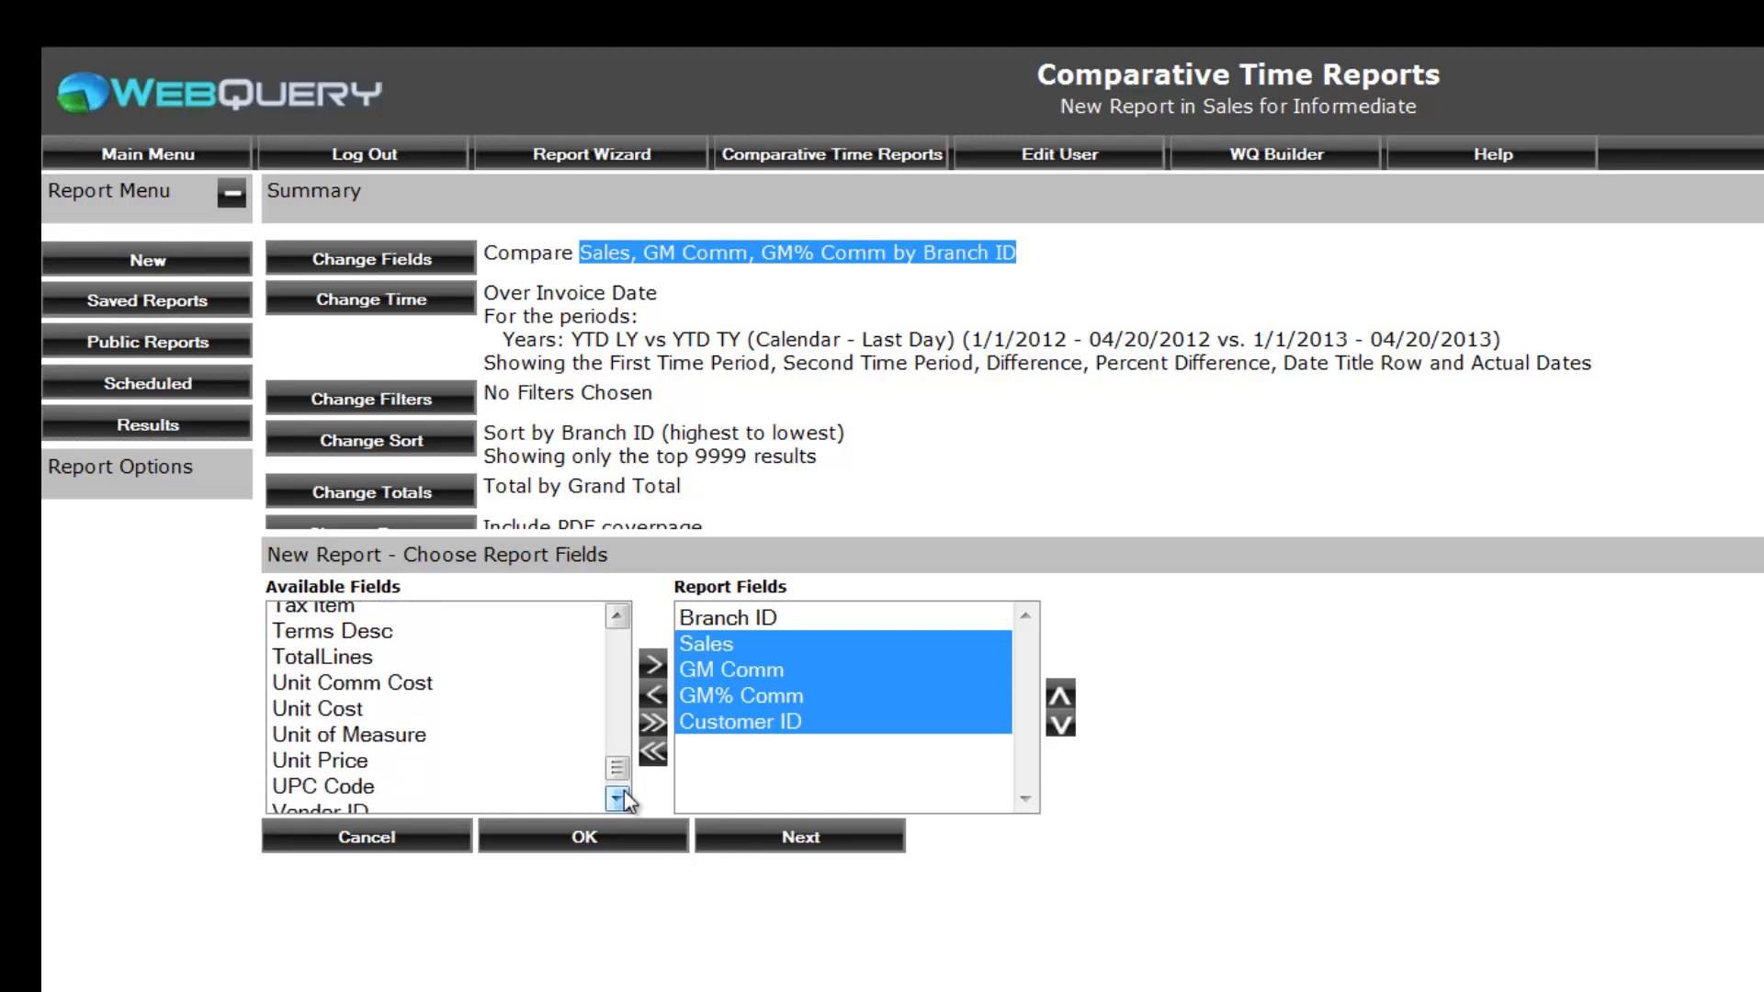
Remove Customer ID from the report fields.
click(759, 753)
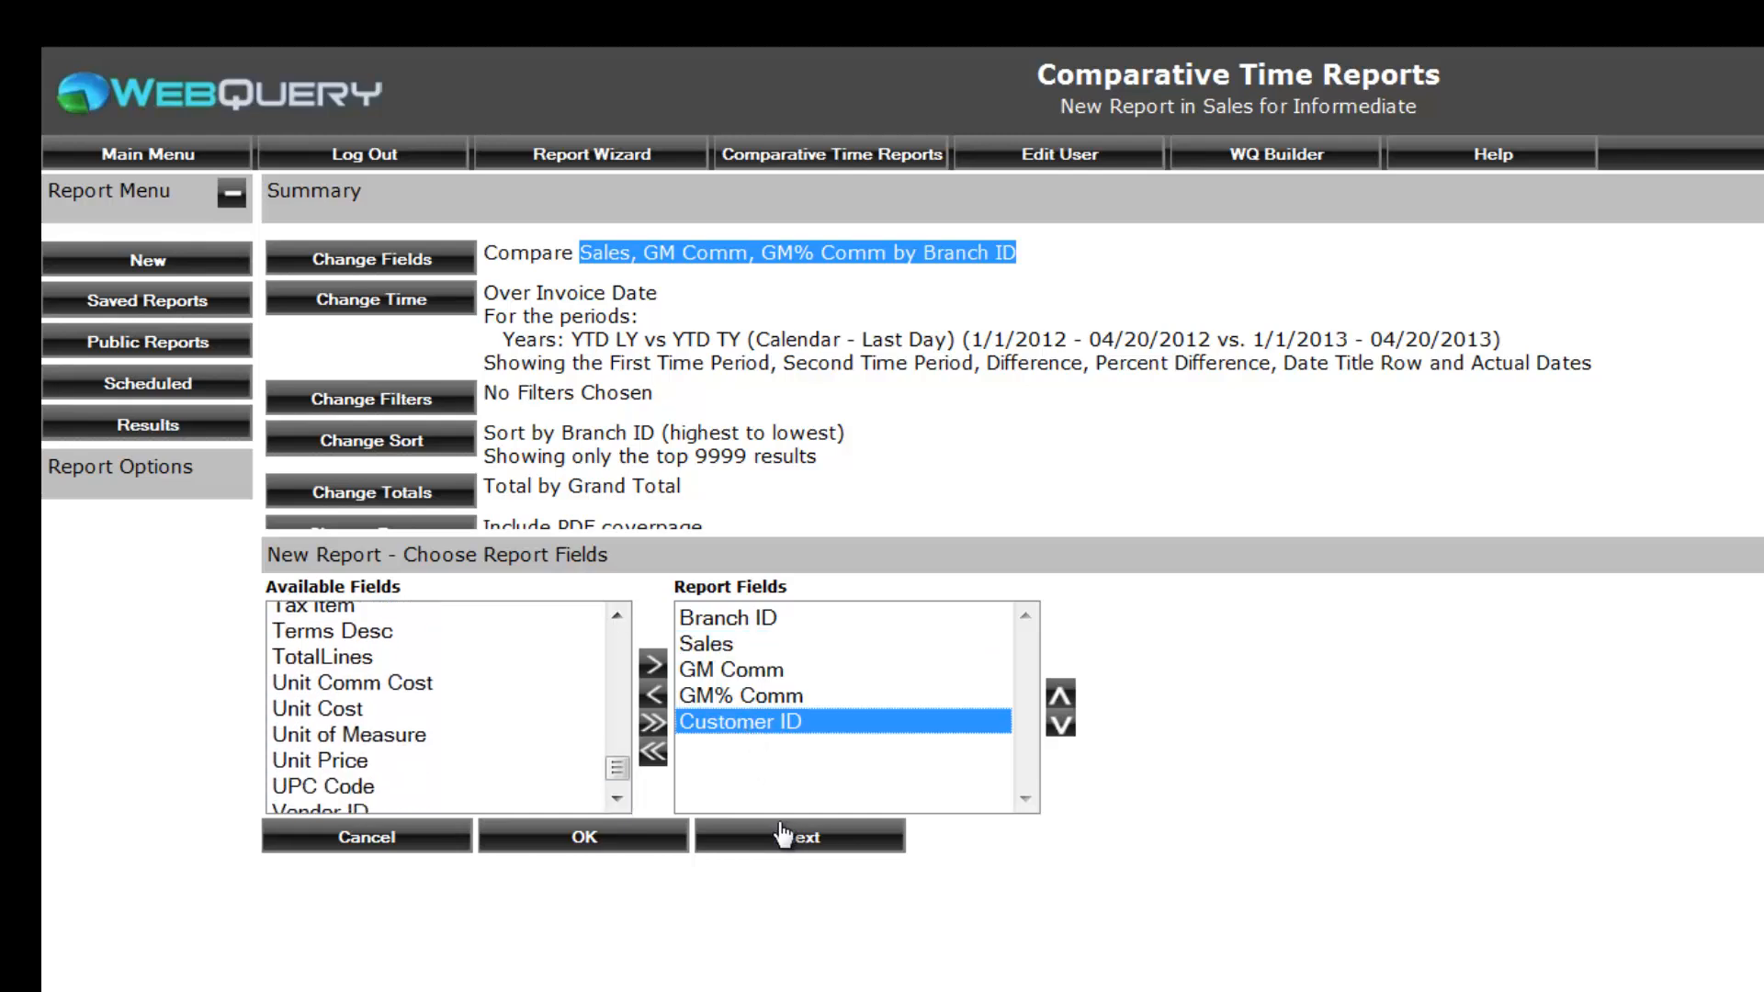
click(649, 703)
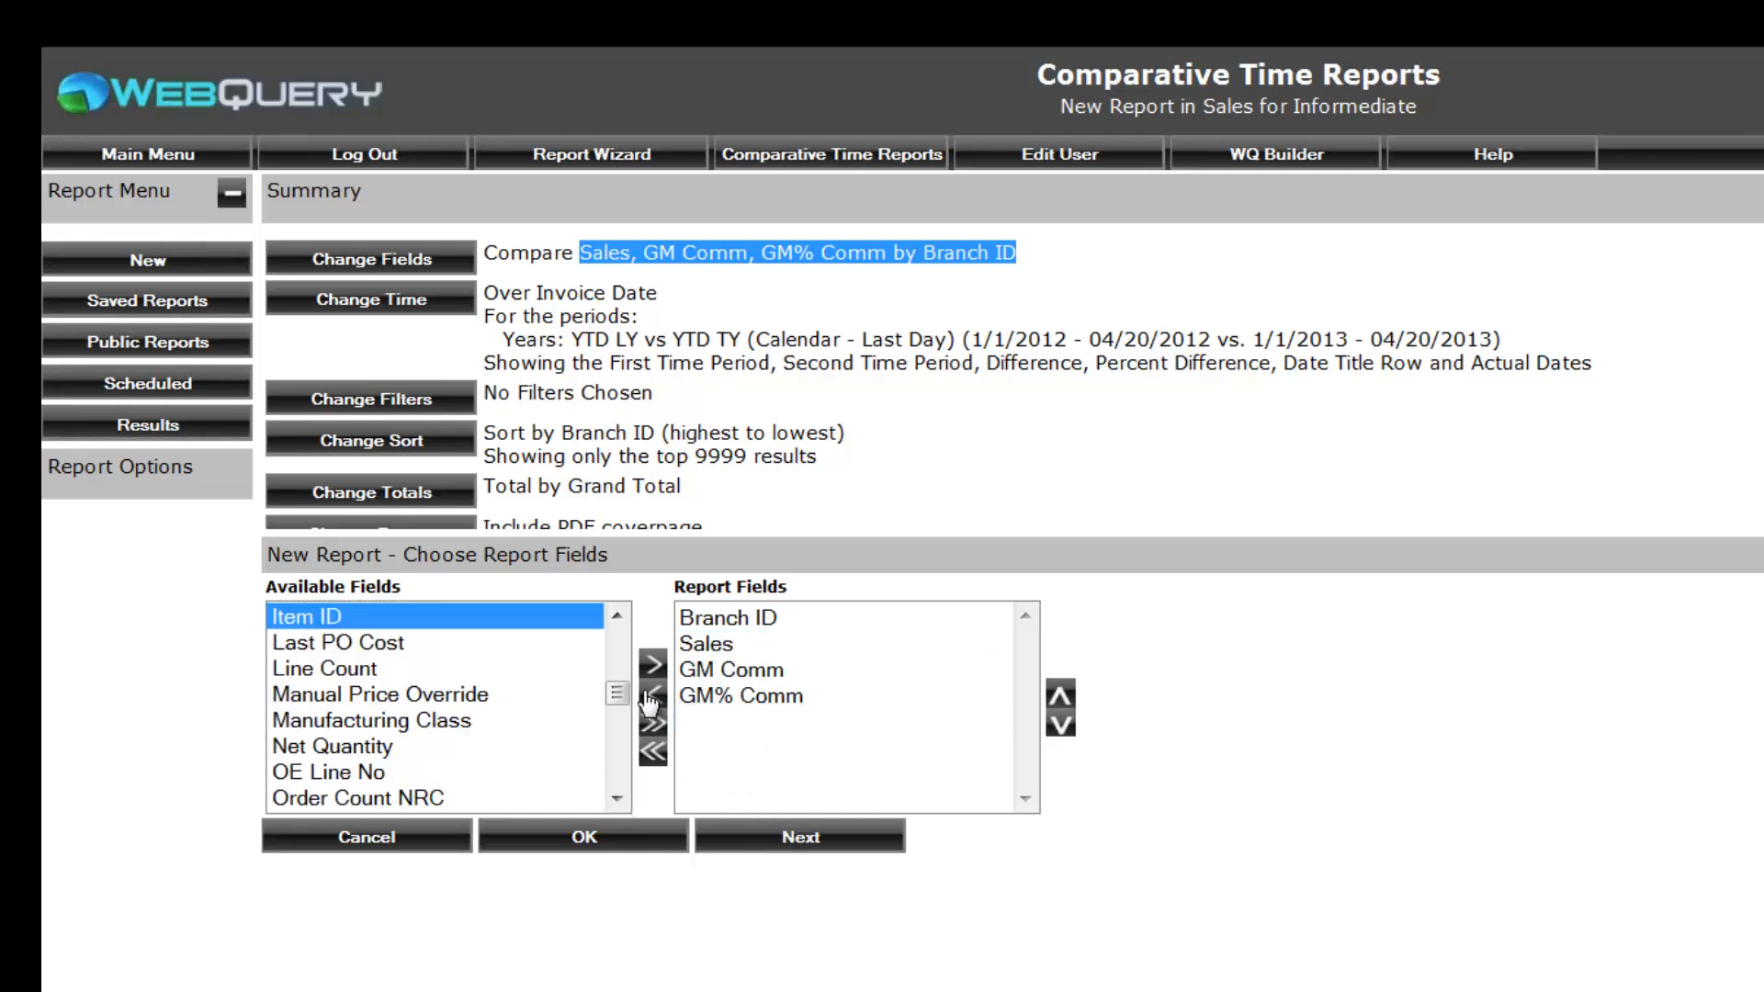
Keep Branch ID, Sales, GM Comm and GM% Comm as the report fields and continue to the time periods.
click(724, 628)
drag(725, 637, 728, 707)
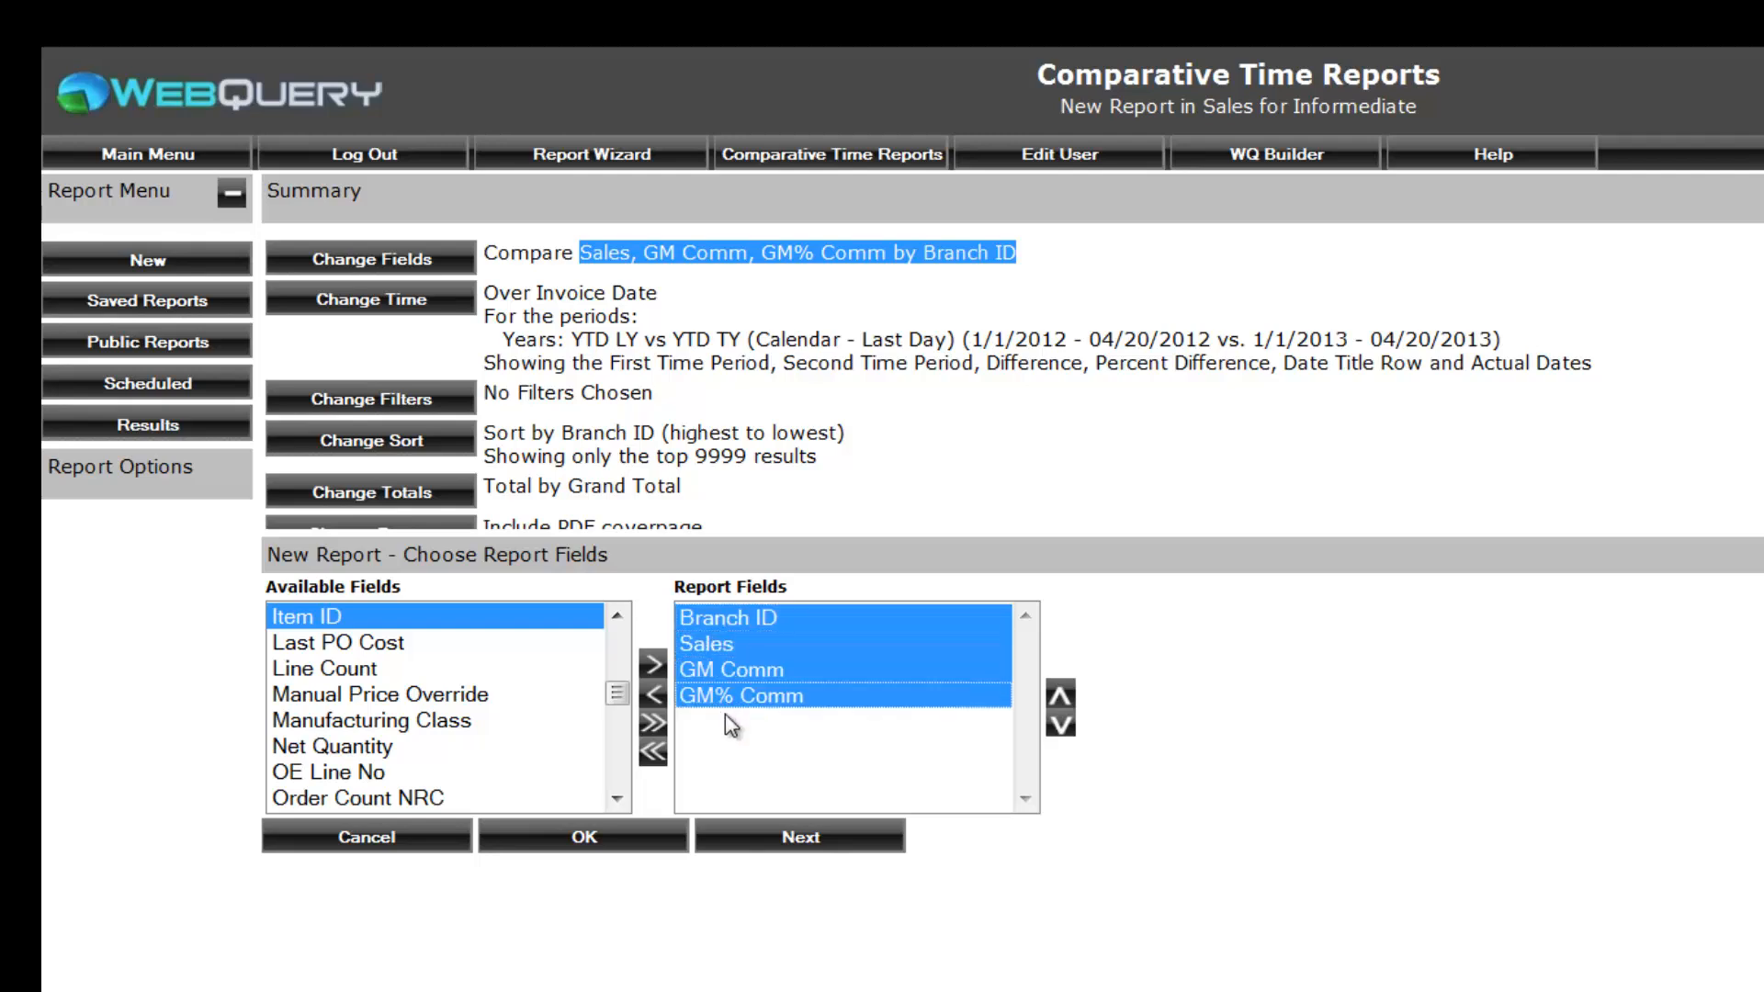
click(803, 840)
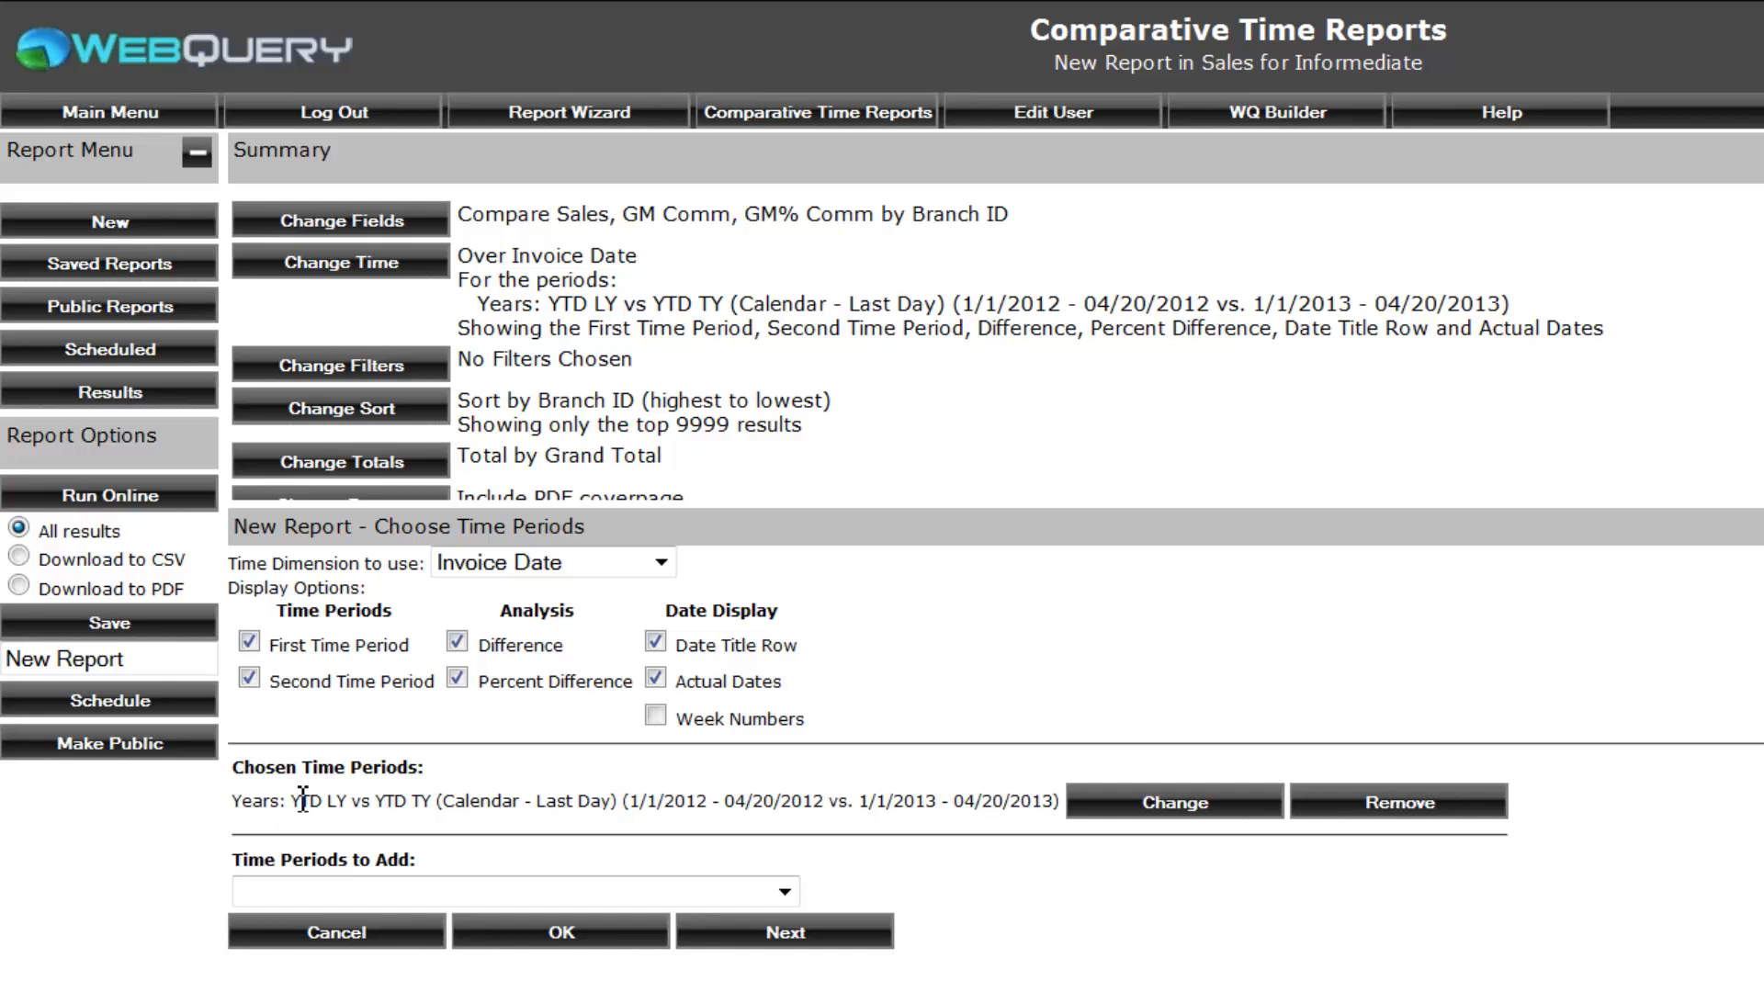
Select "Quarters: Last Quarter LY vs Last Quarter TY" as the time period to add to the report.
drag(284, 807, 620, 808)
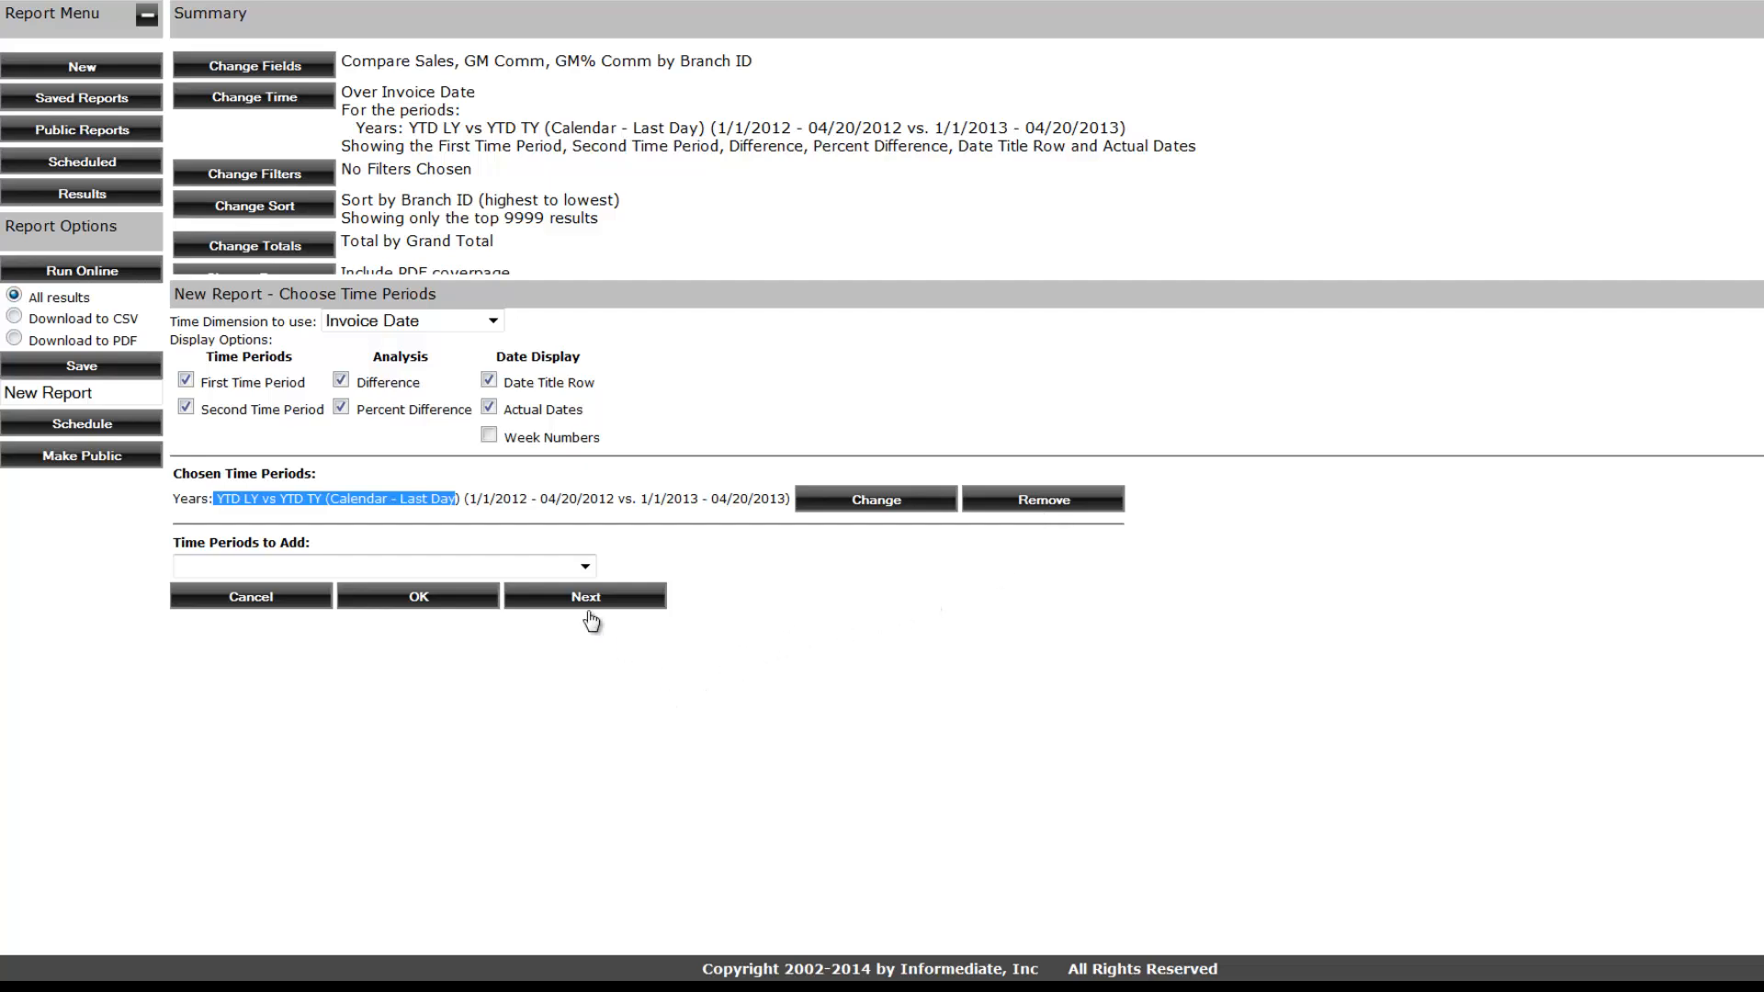
click(593, 569)
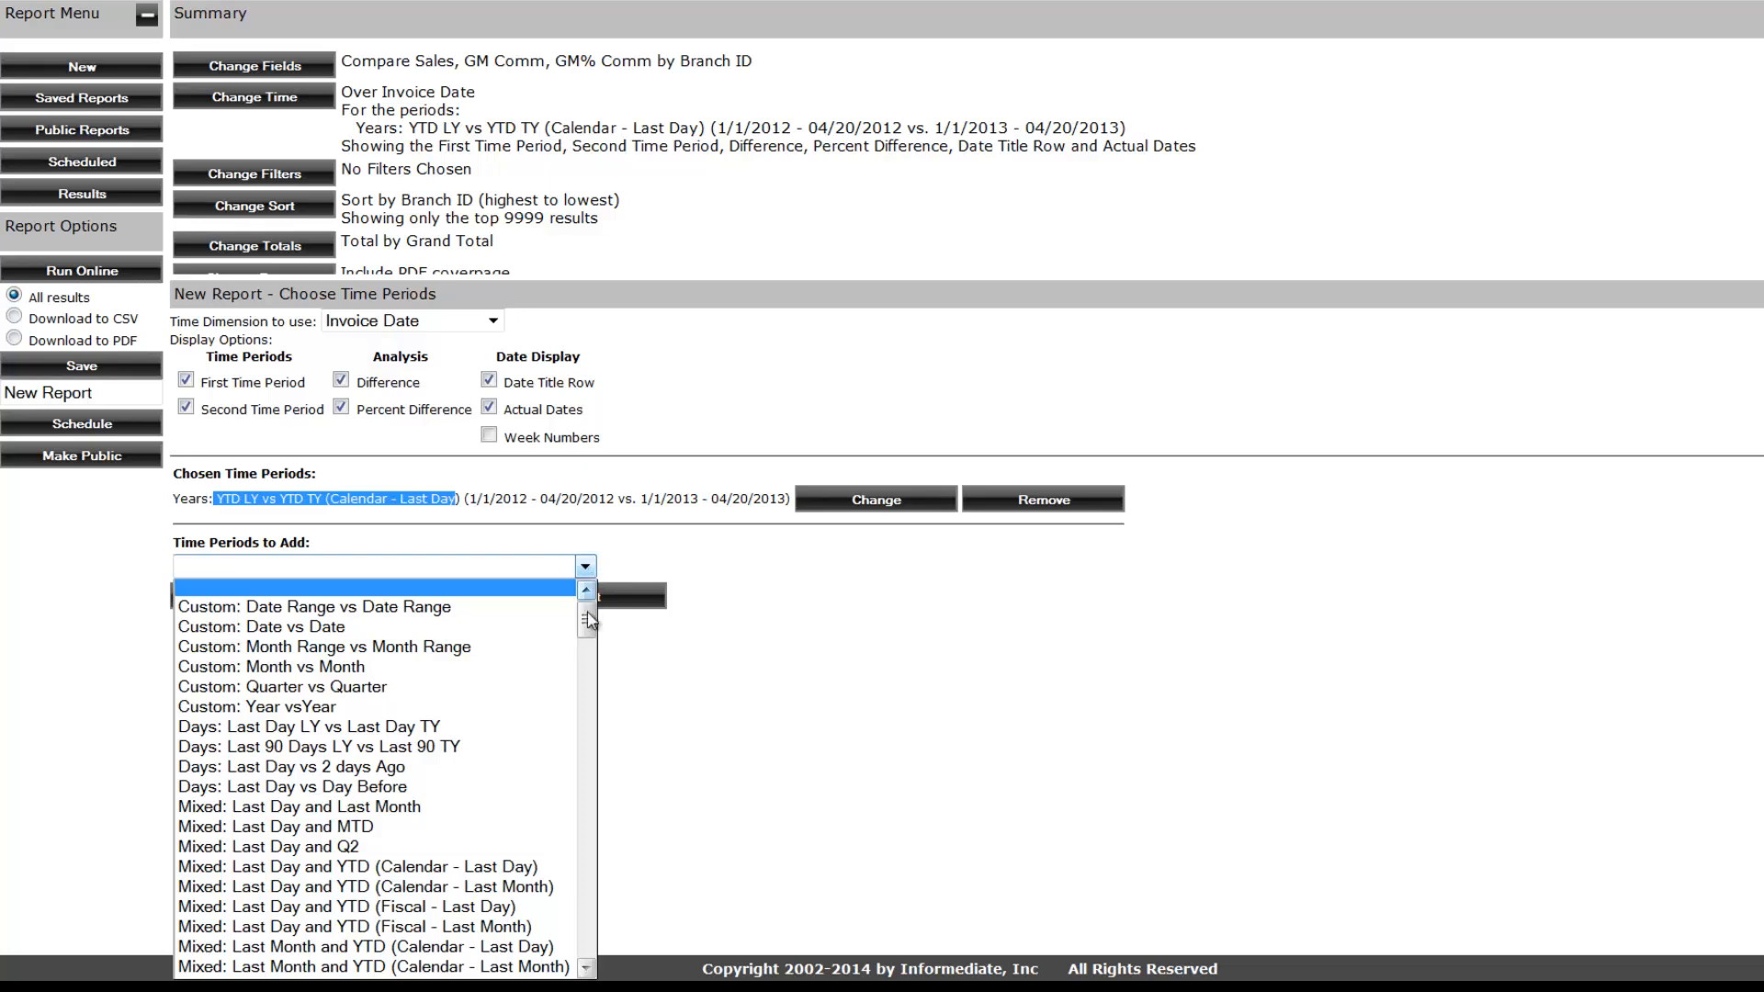
click(585, 969)
scroll(585, 969, down, 3)
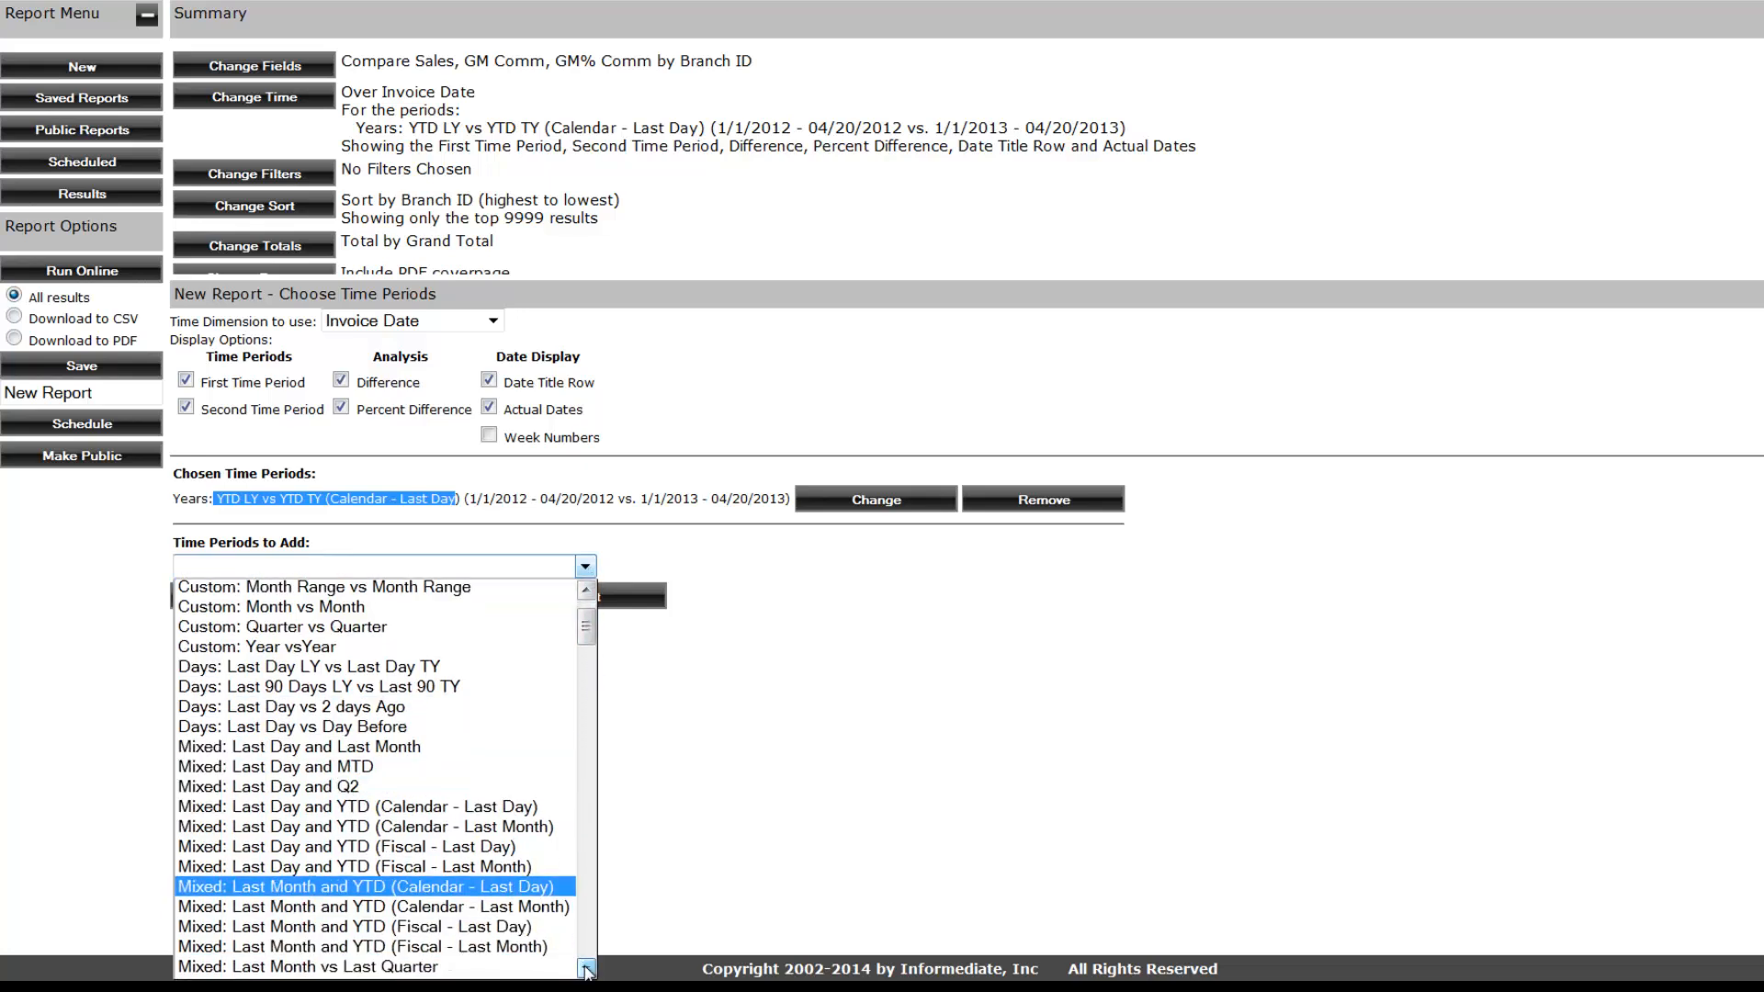
scroll(585, 969, down, 5)
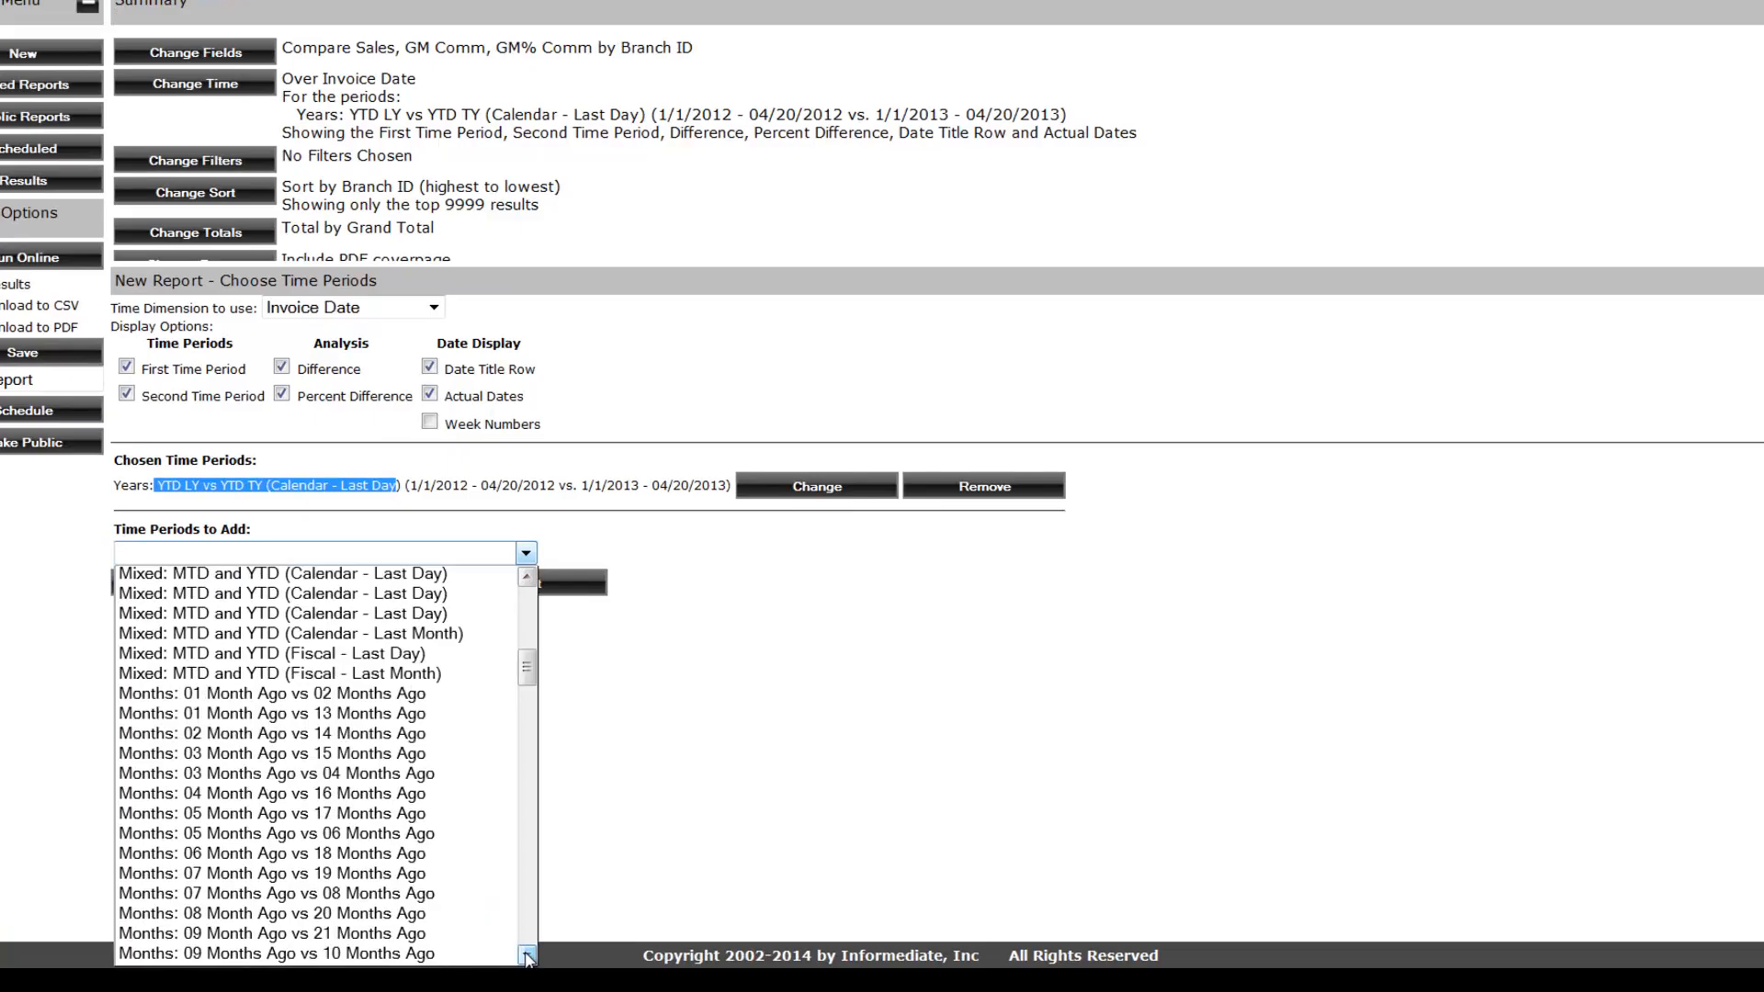
scroll(527, 957, down, 4)
scroll(527, 957, down, 6)
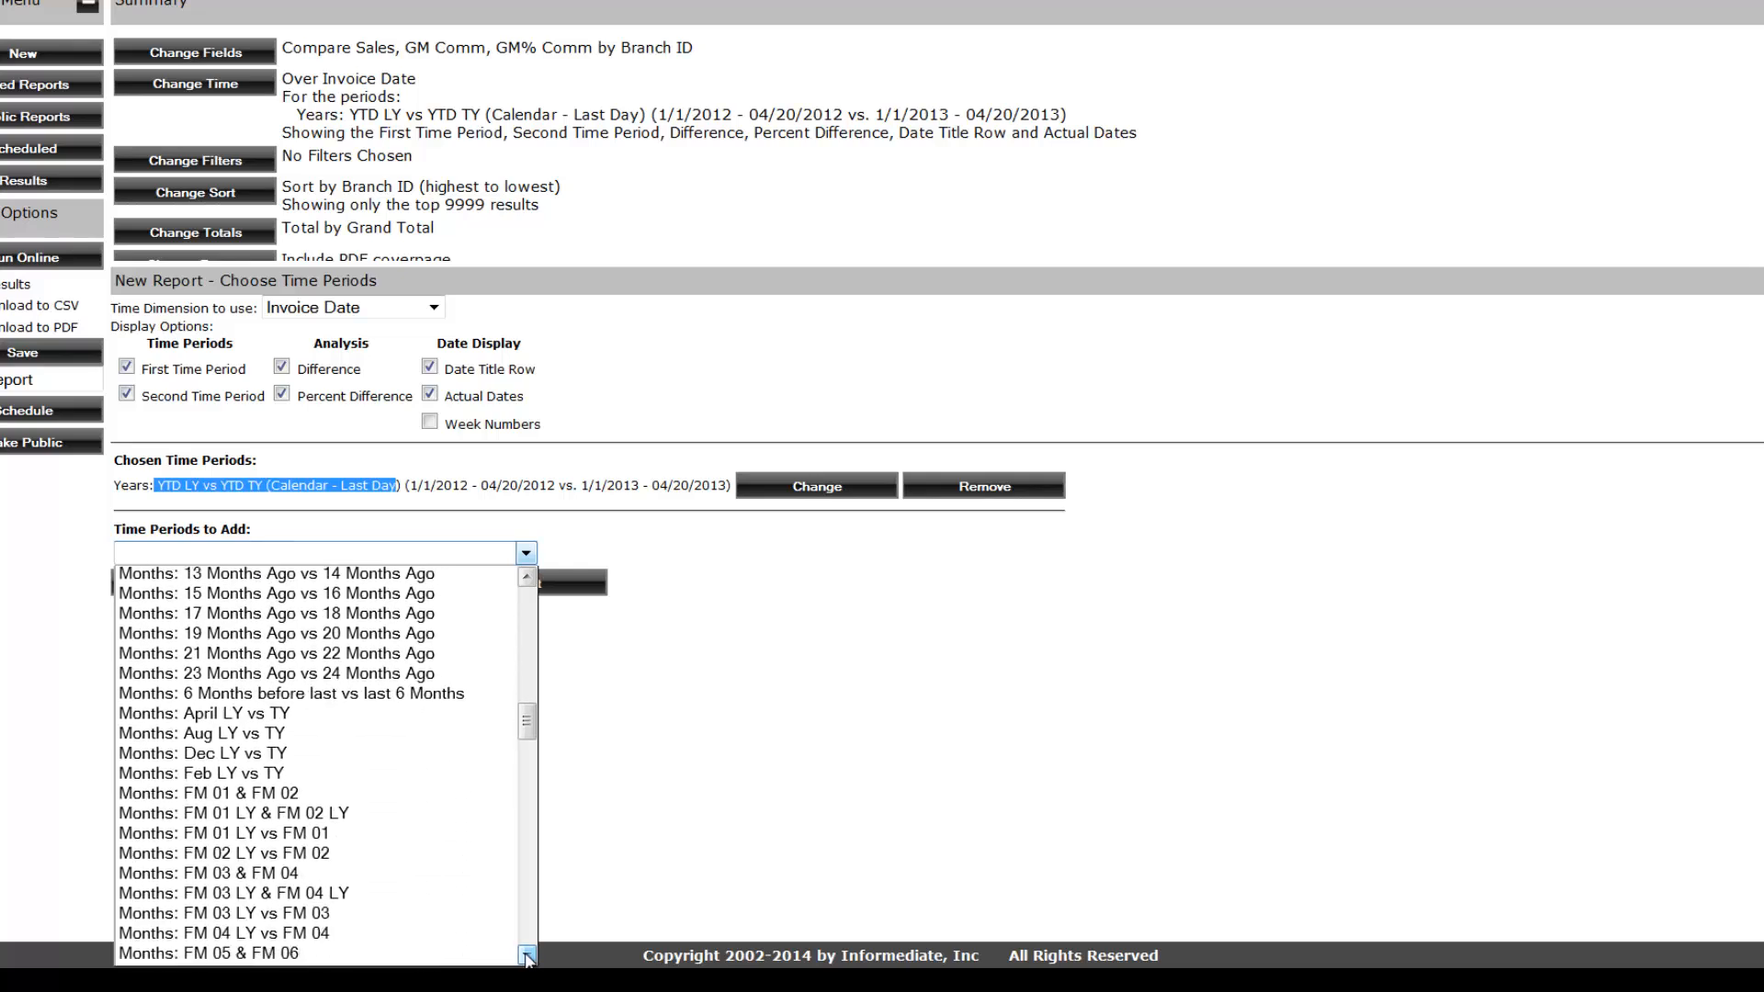
scroll(527, 958, down, 6)
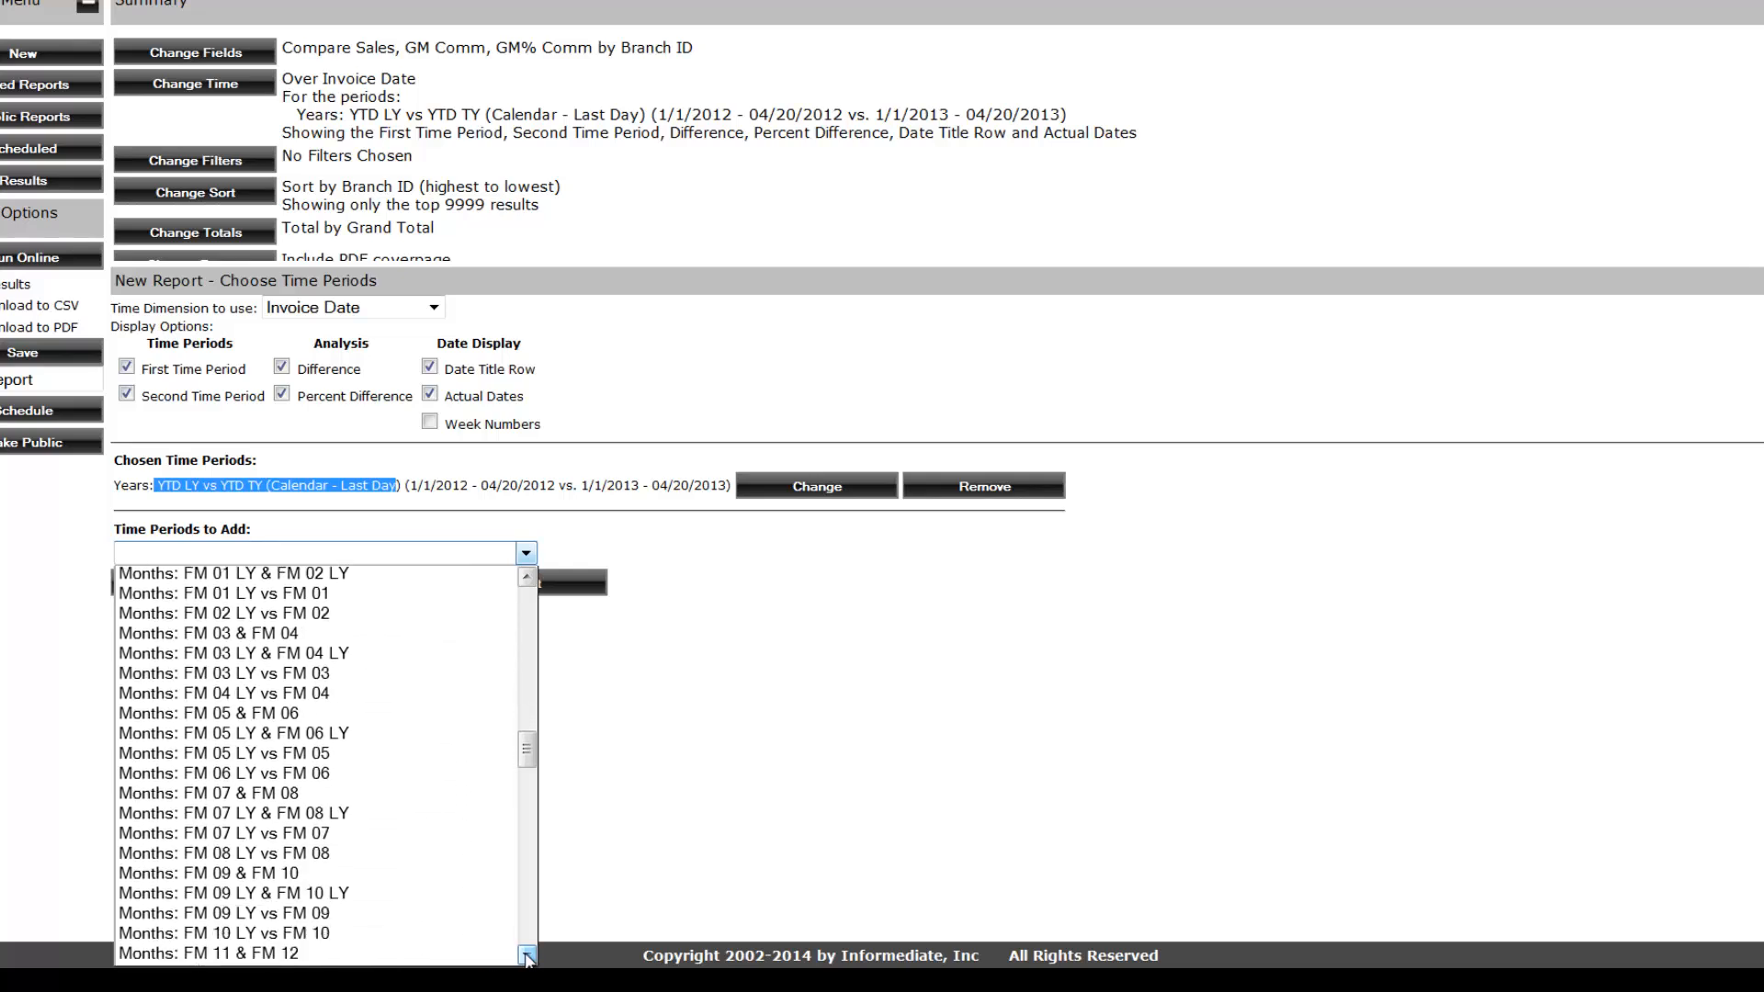
scroll(527, 957, down, 5)
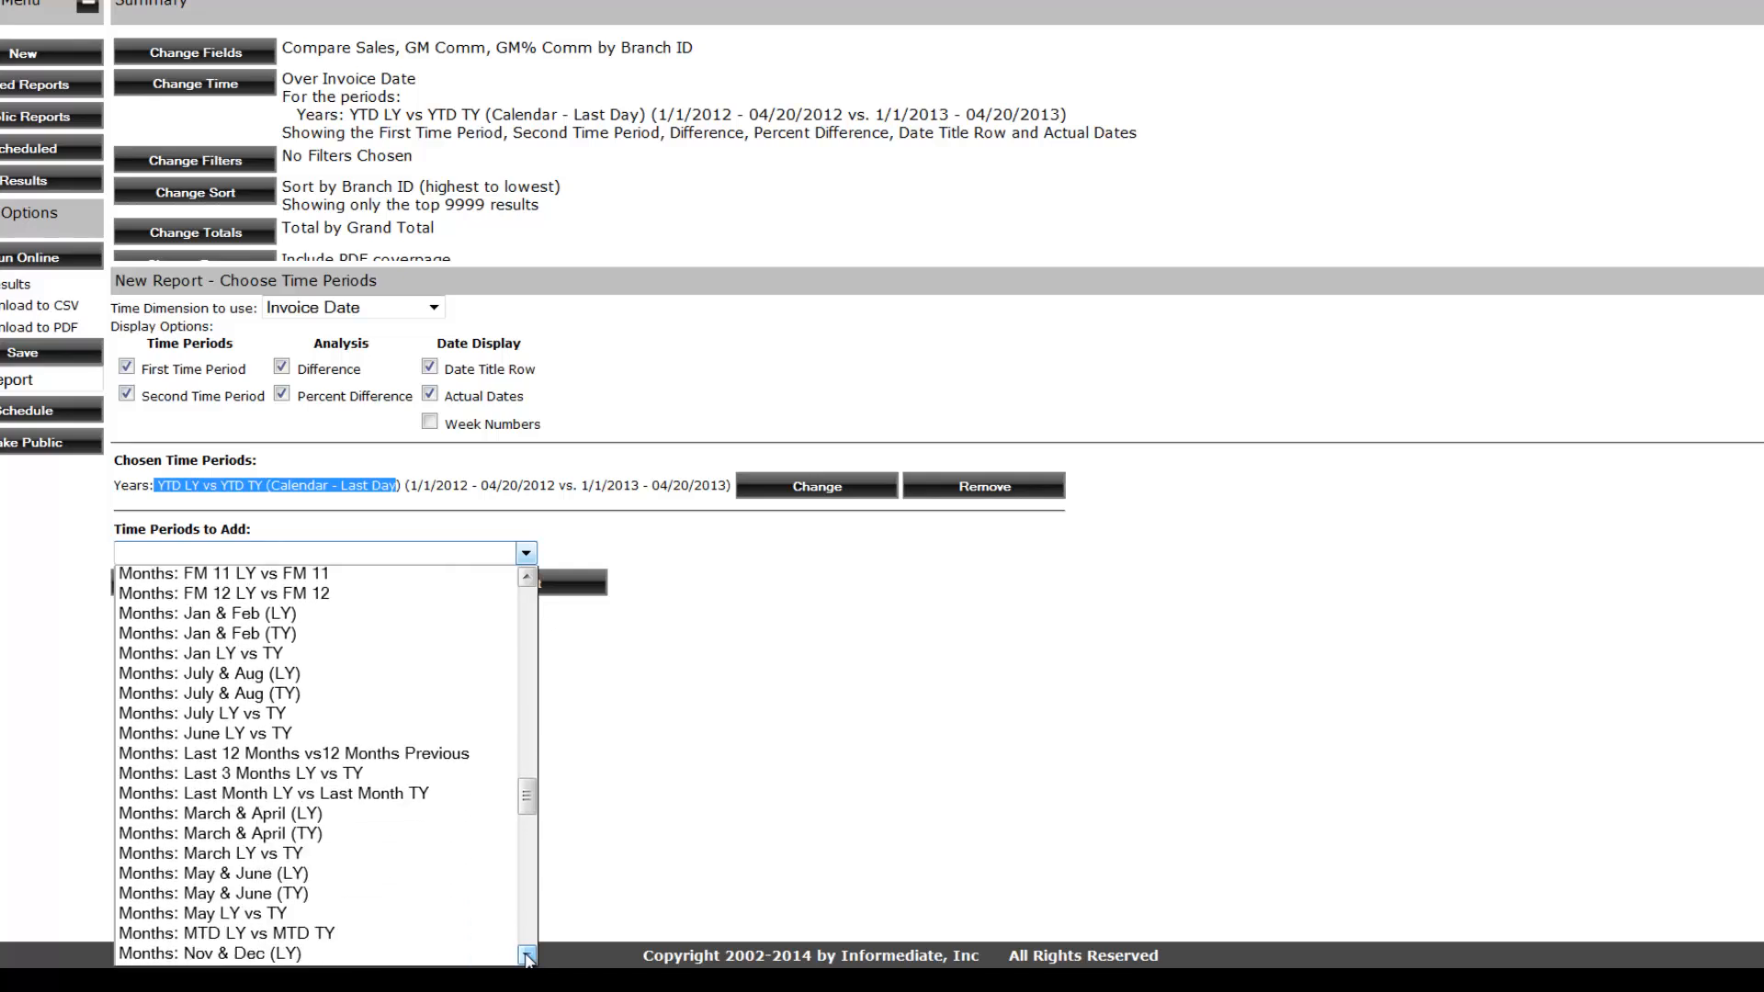
scroll(527, 957, down, 1)
scroll(527, 957, down, 5)
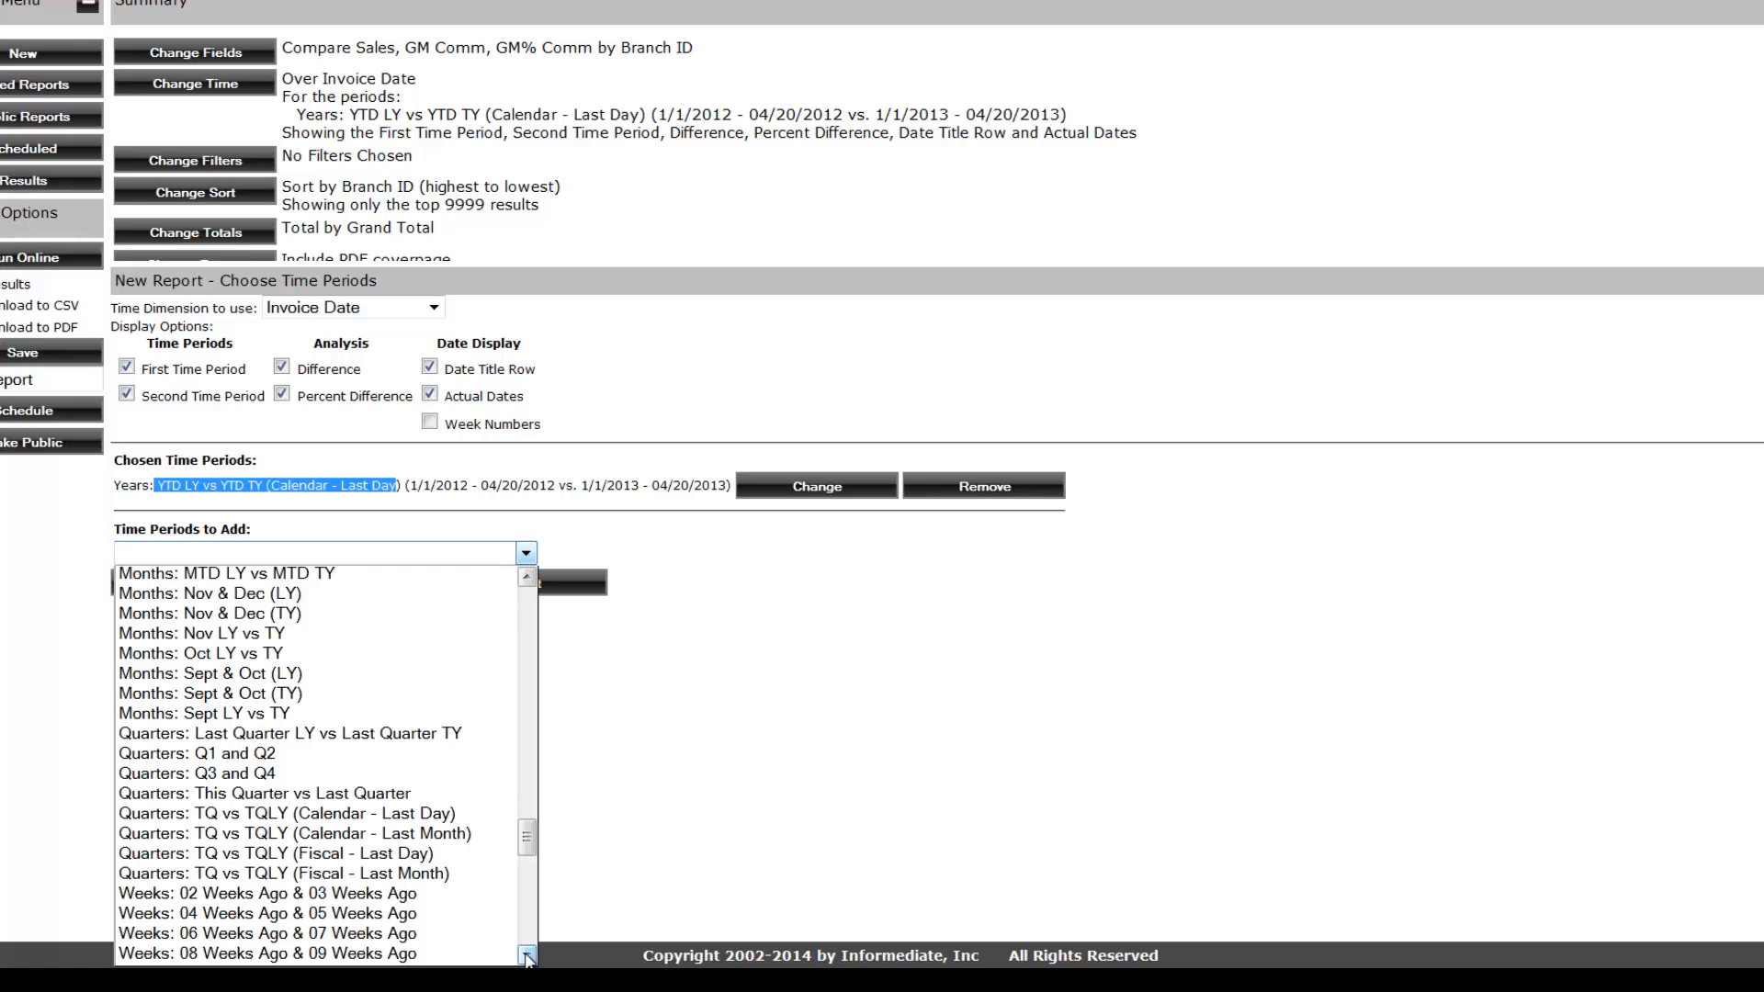
click(376, 734)
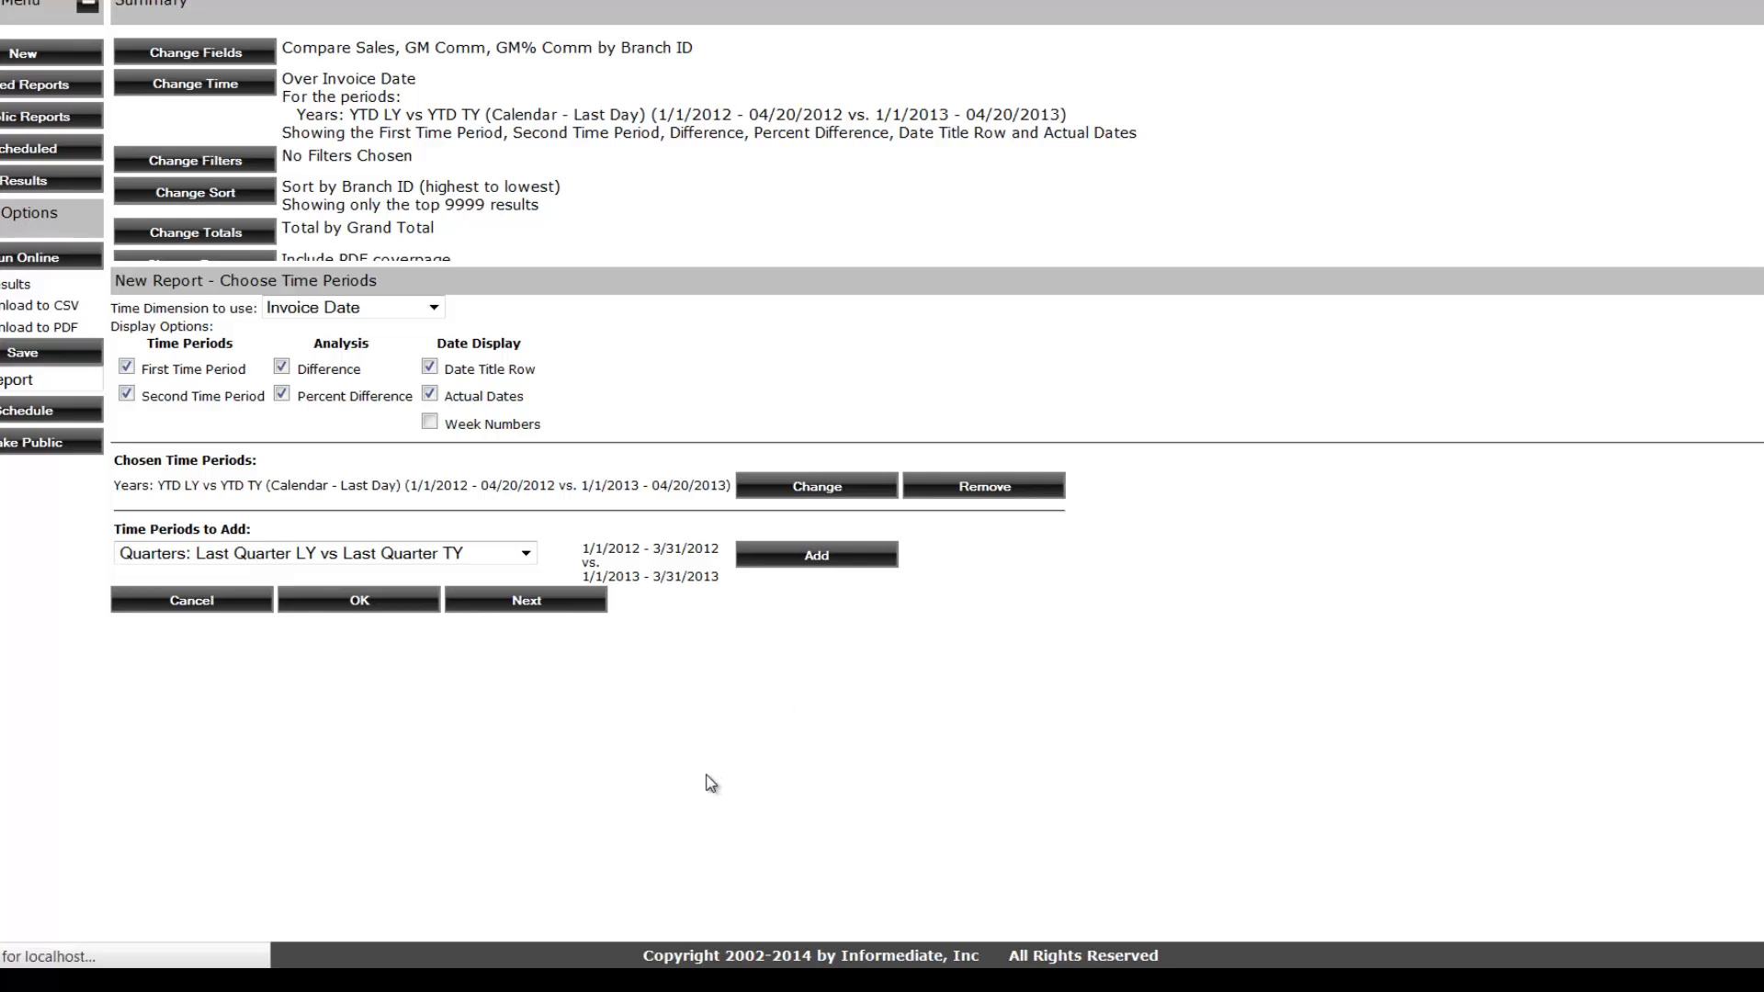
Add "Months: MTD LY vs MTD TY" as a further time period and review the chosen time periods.
click(525, 586)
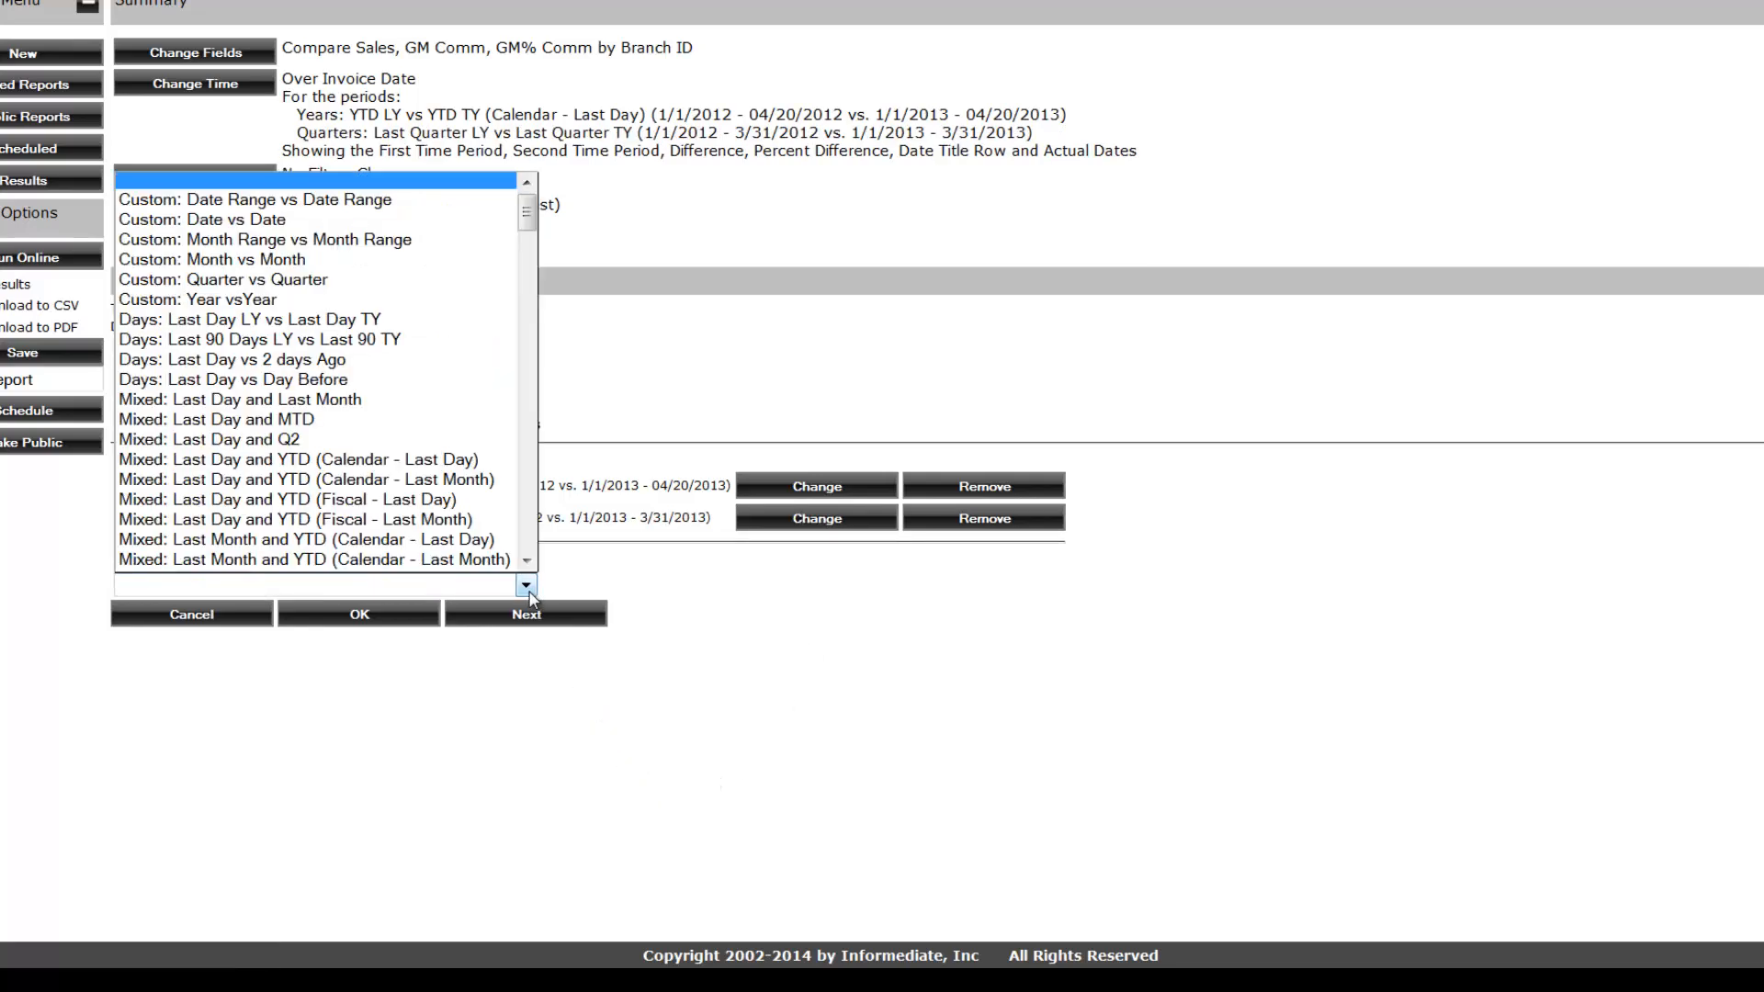
click(527, 562)
drag(527, 561, 527, 561)
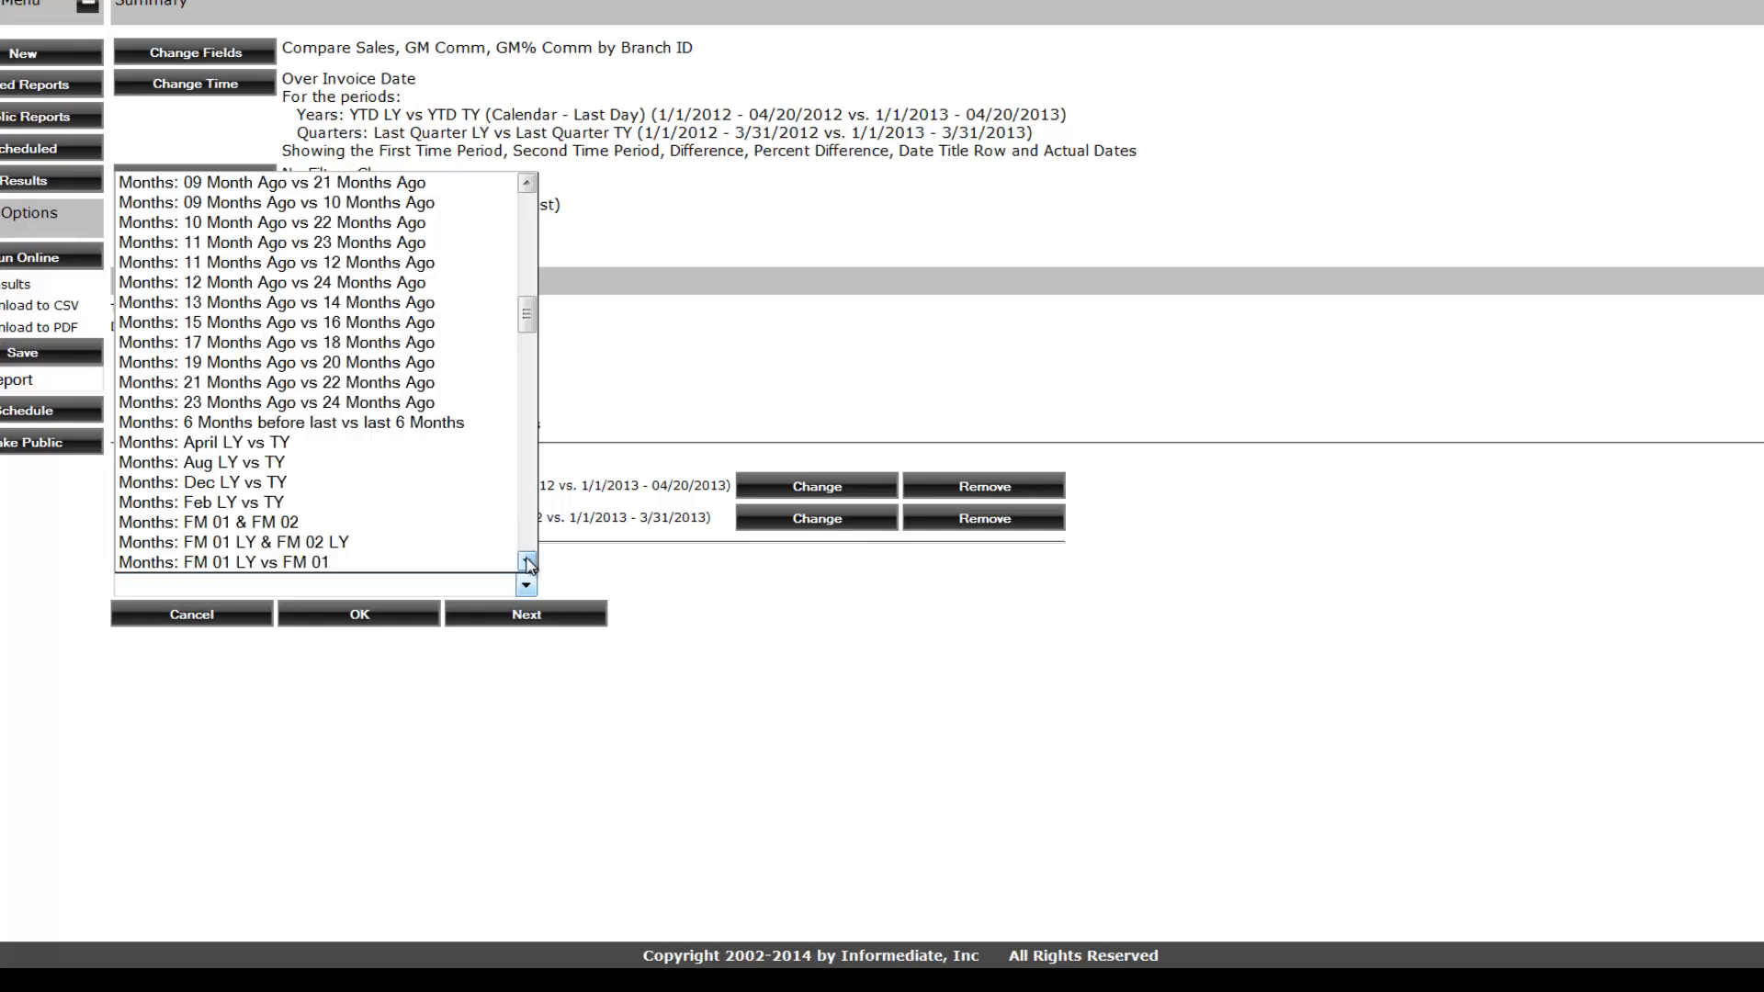
drag(528, 561, 528, 561)
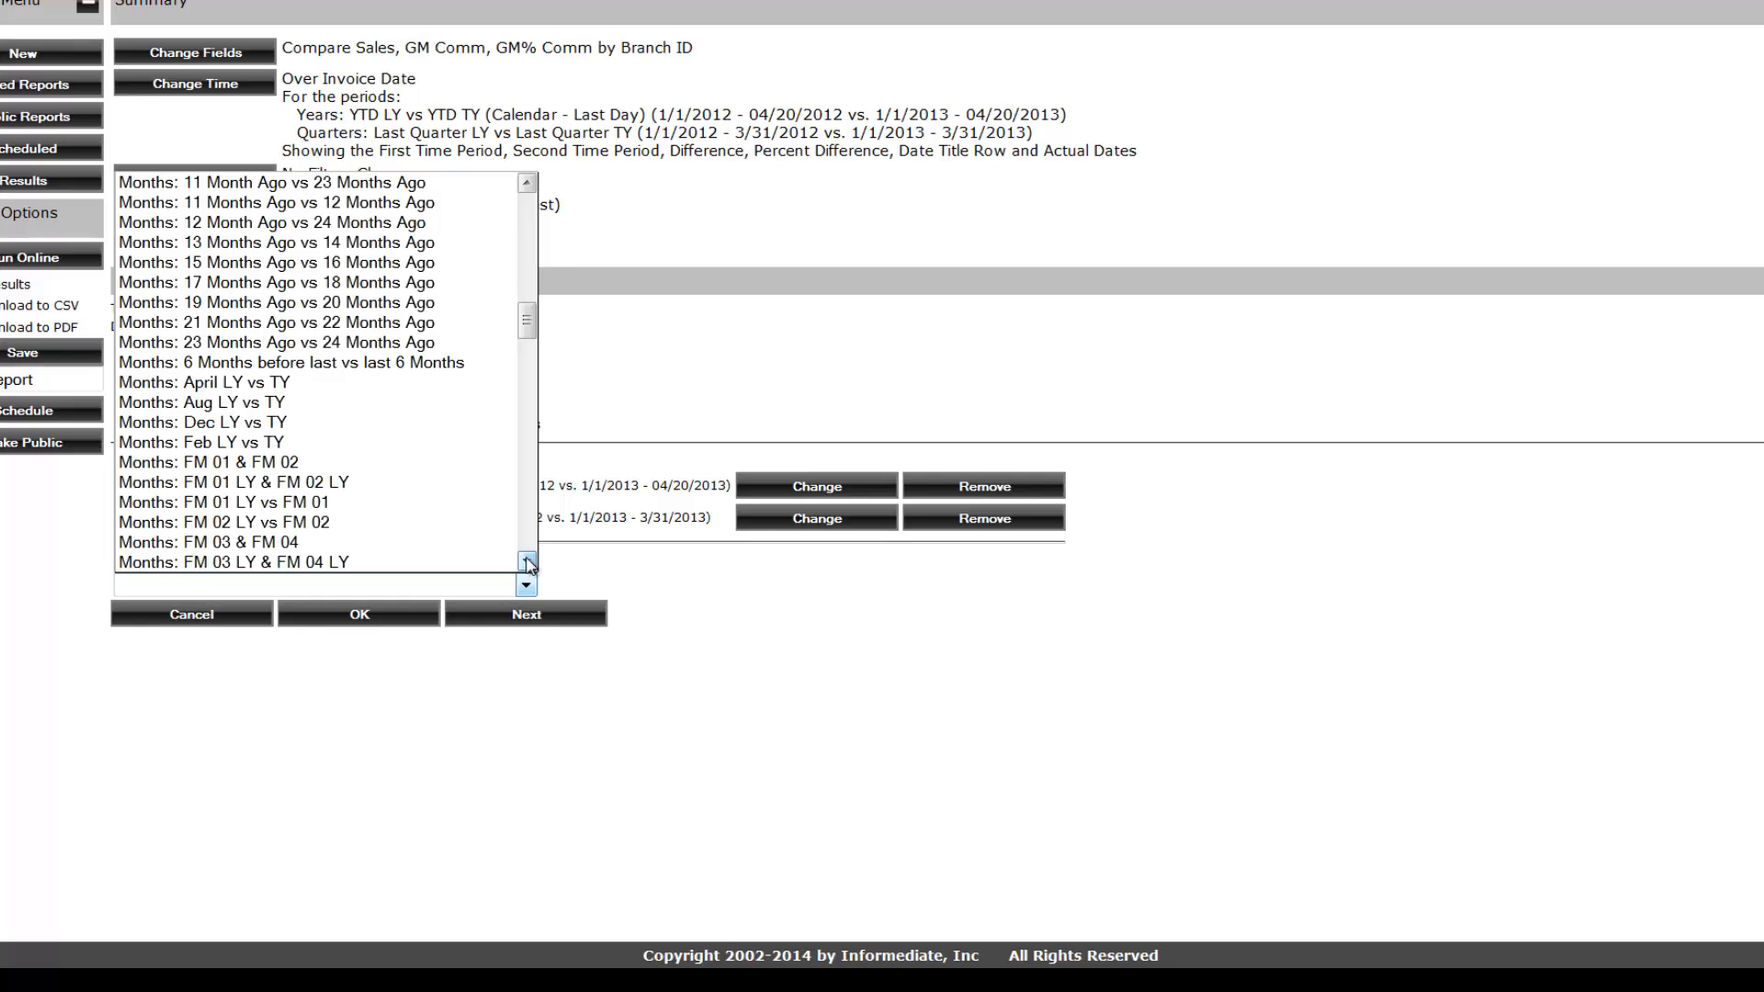
drag(528, 561, 531, 562)
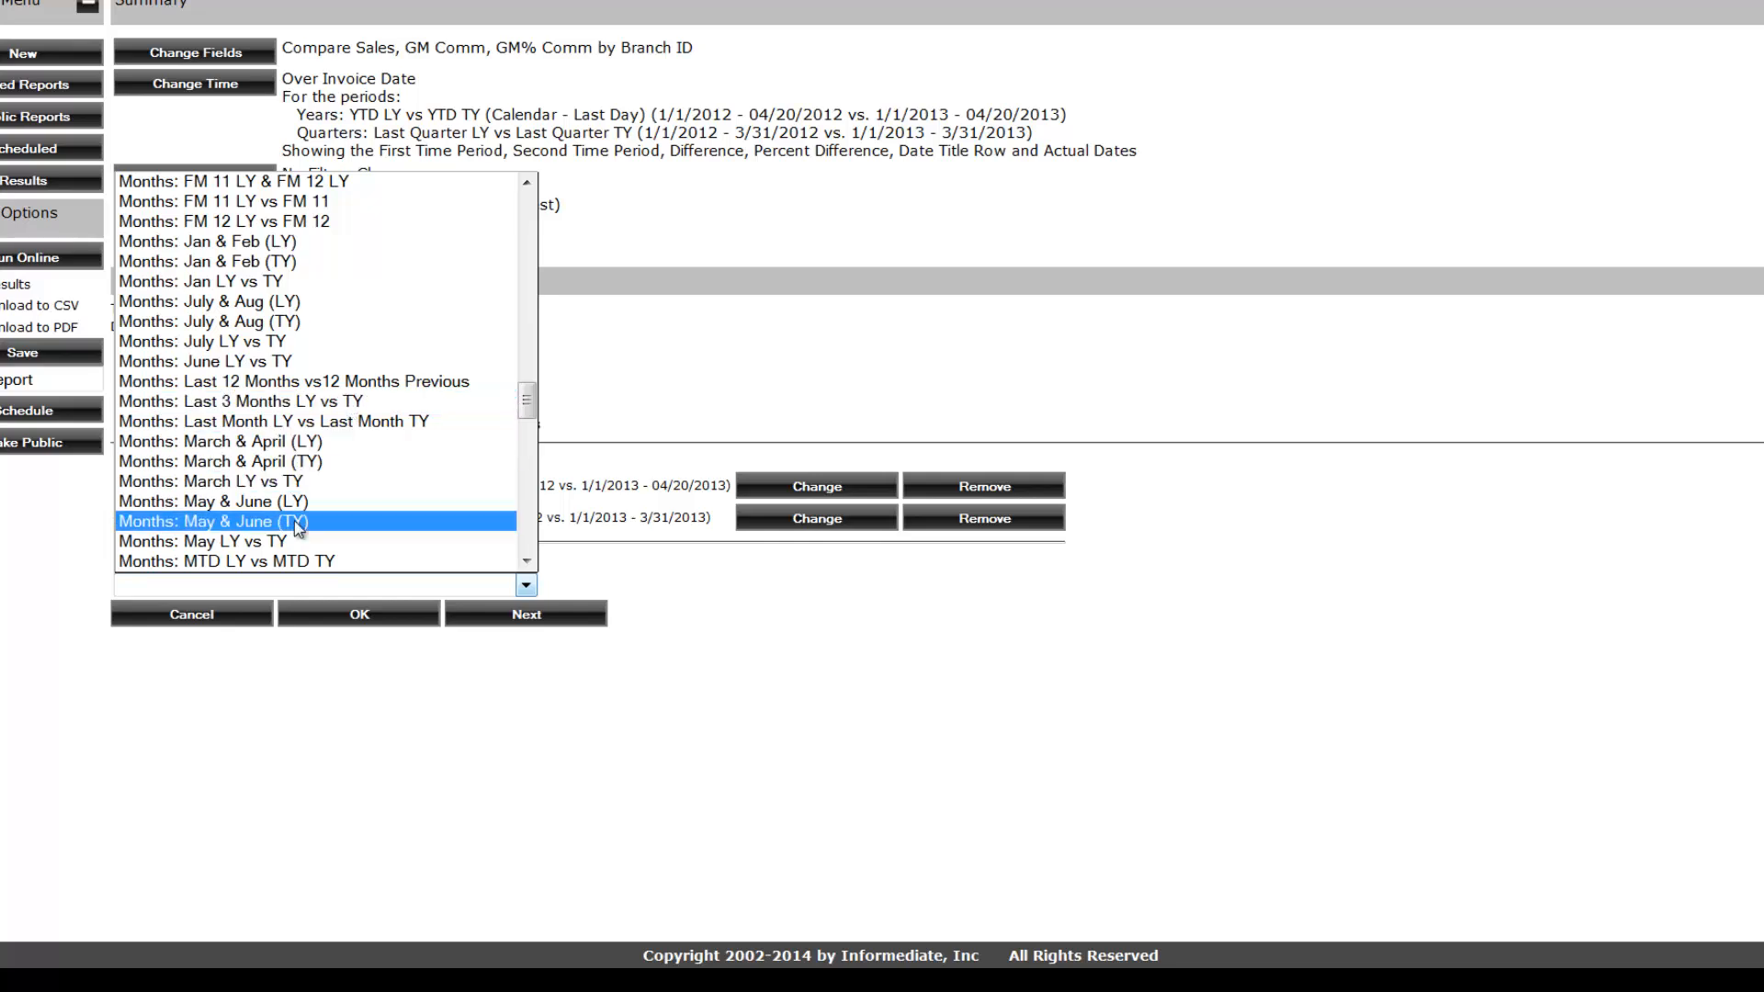
click(294, 560)
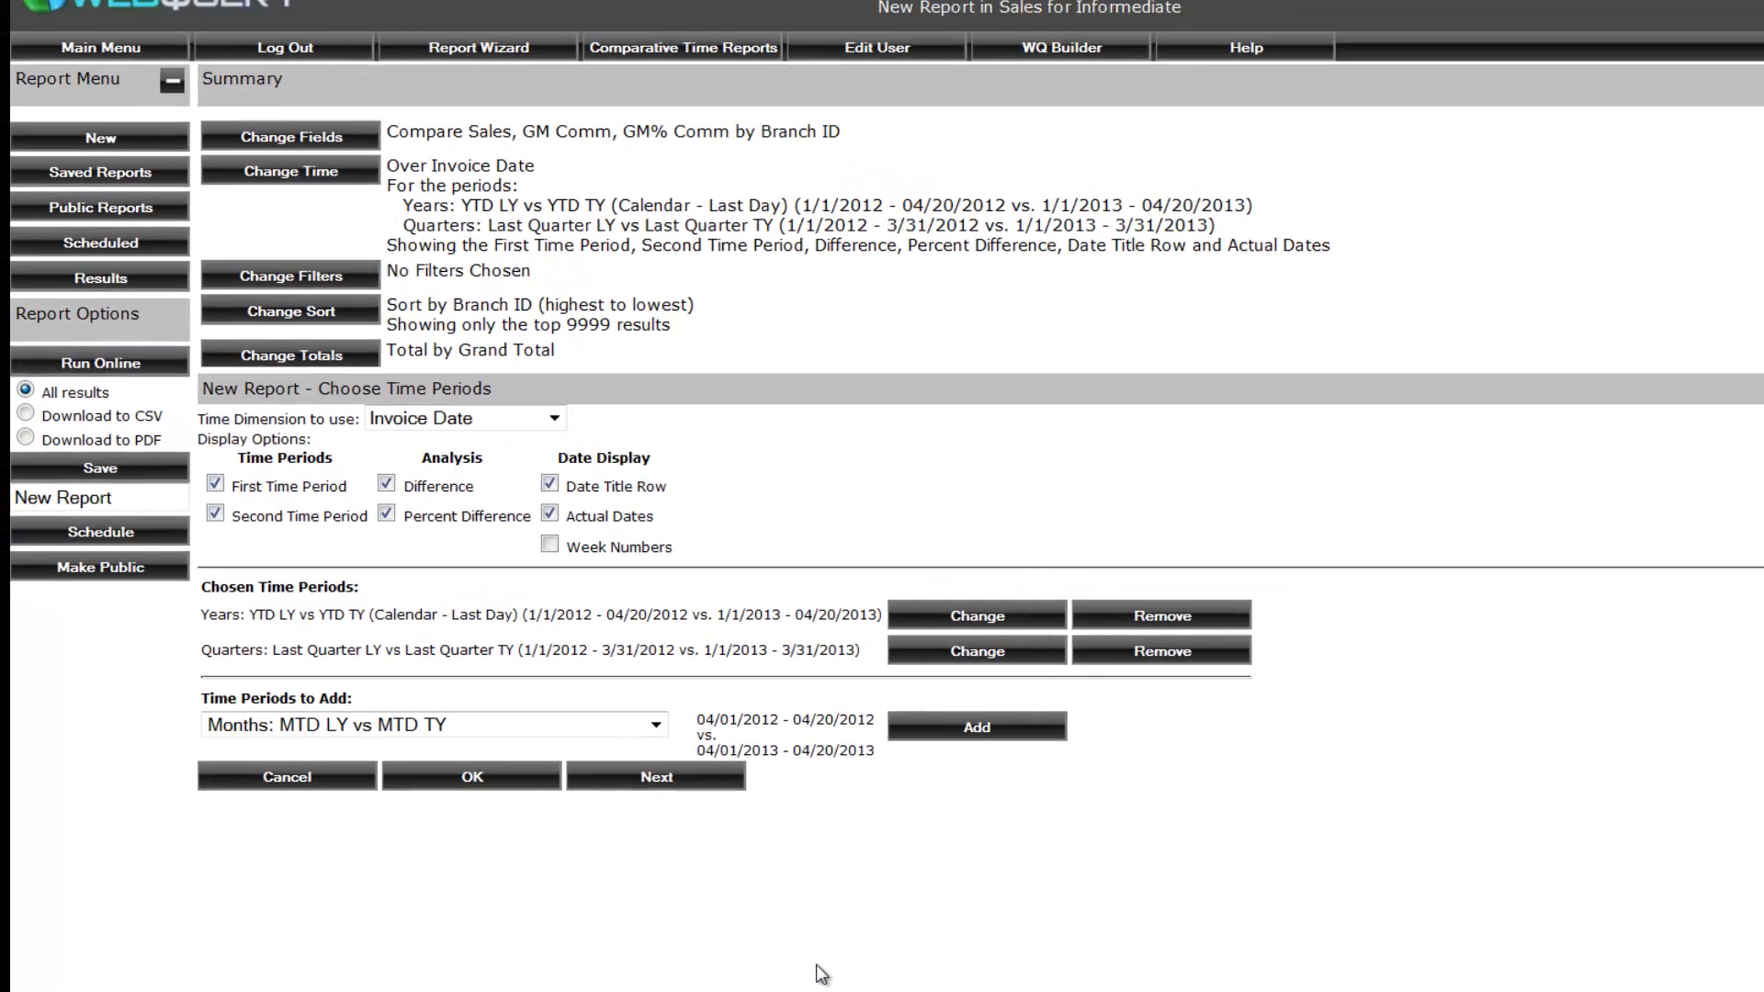
click(976, 727)
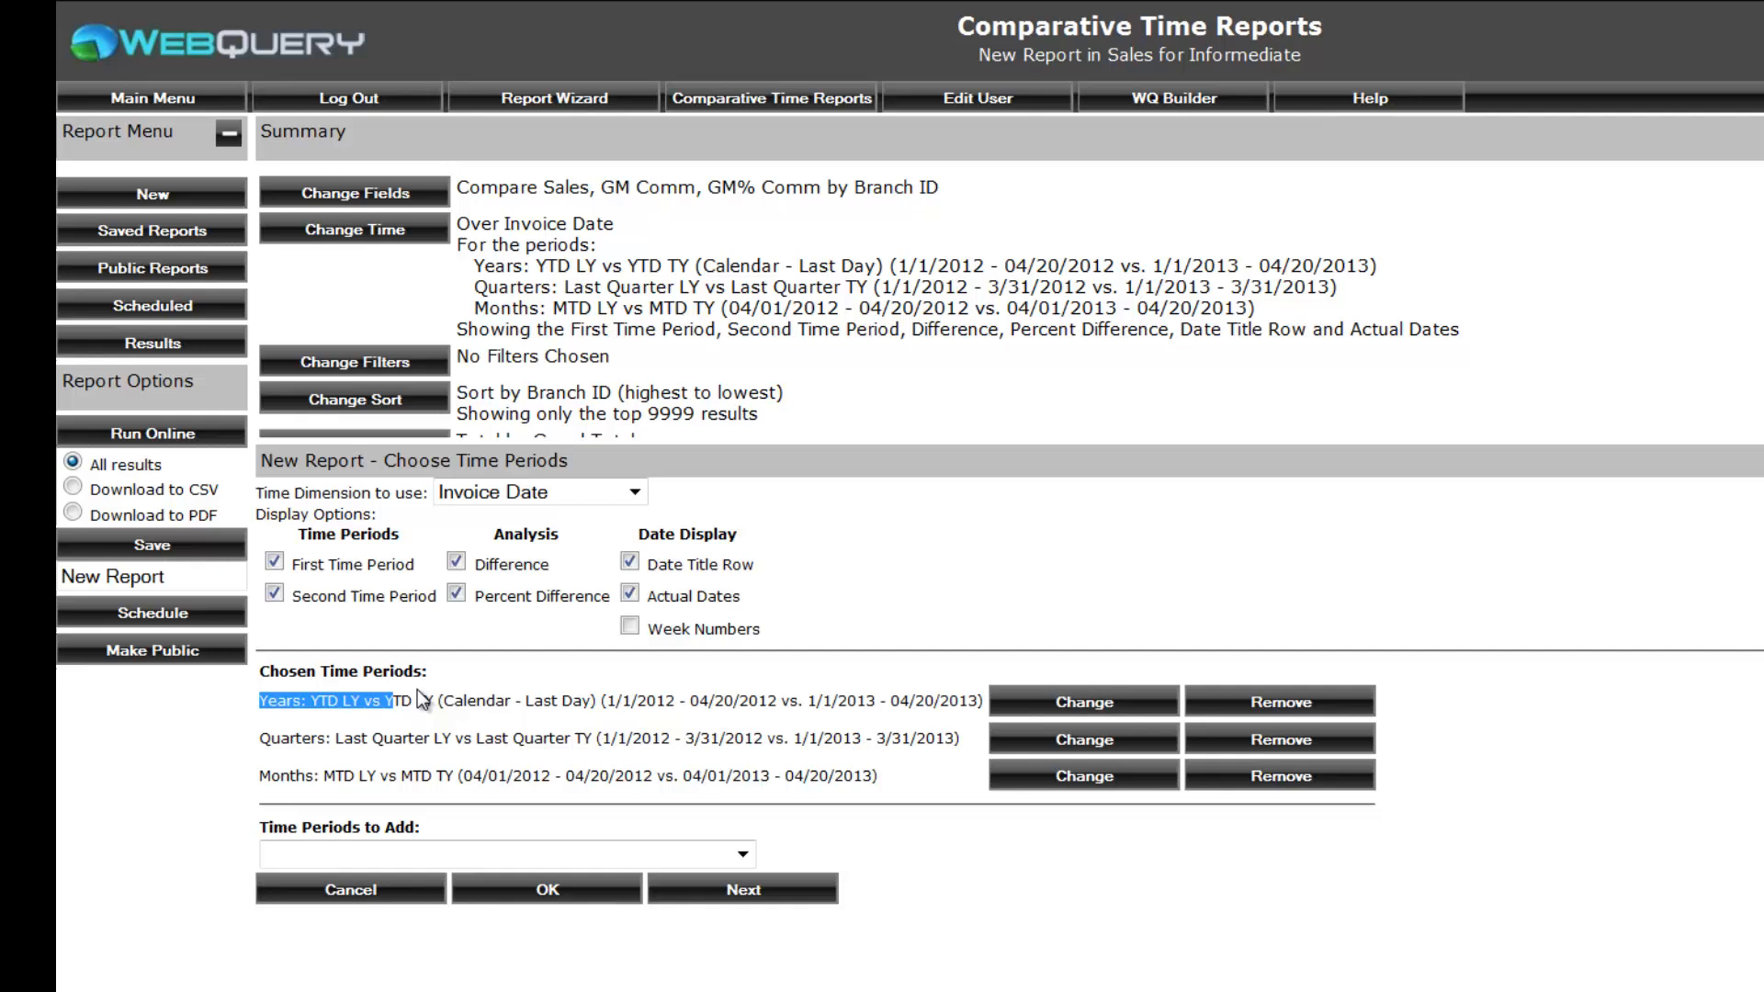
drag(421, 700, 813, 808)
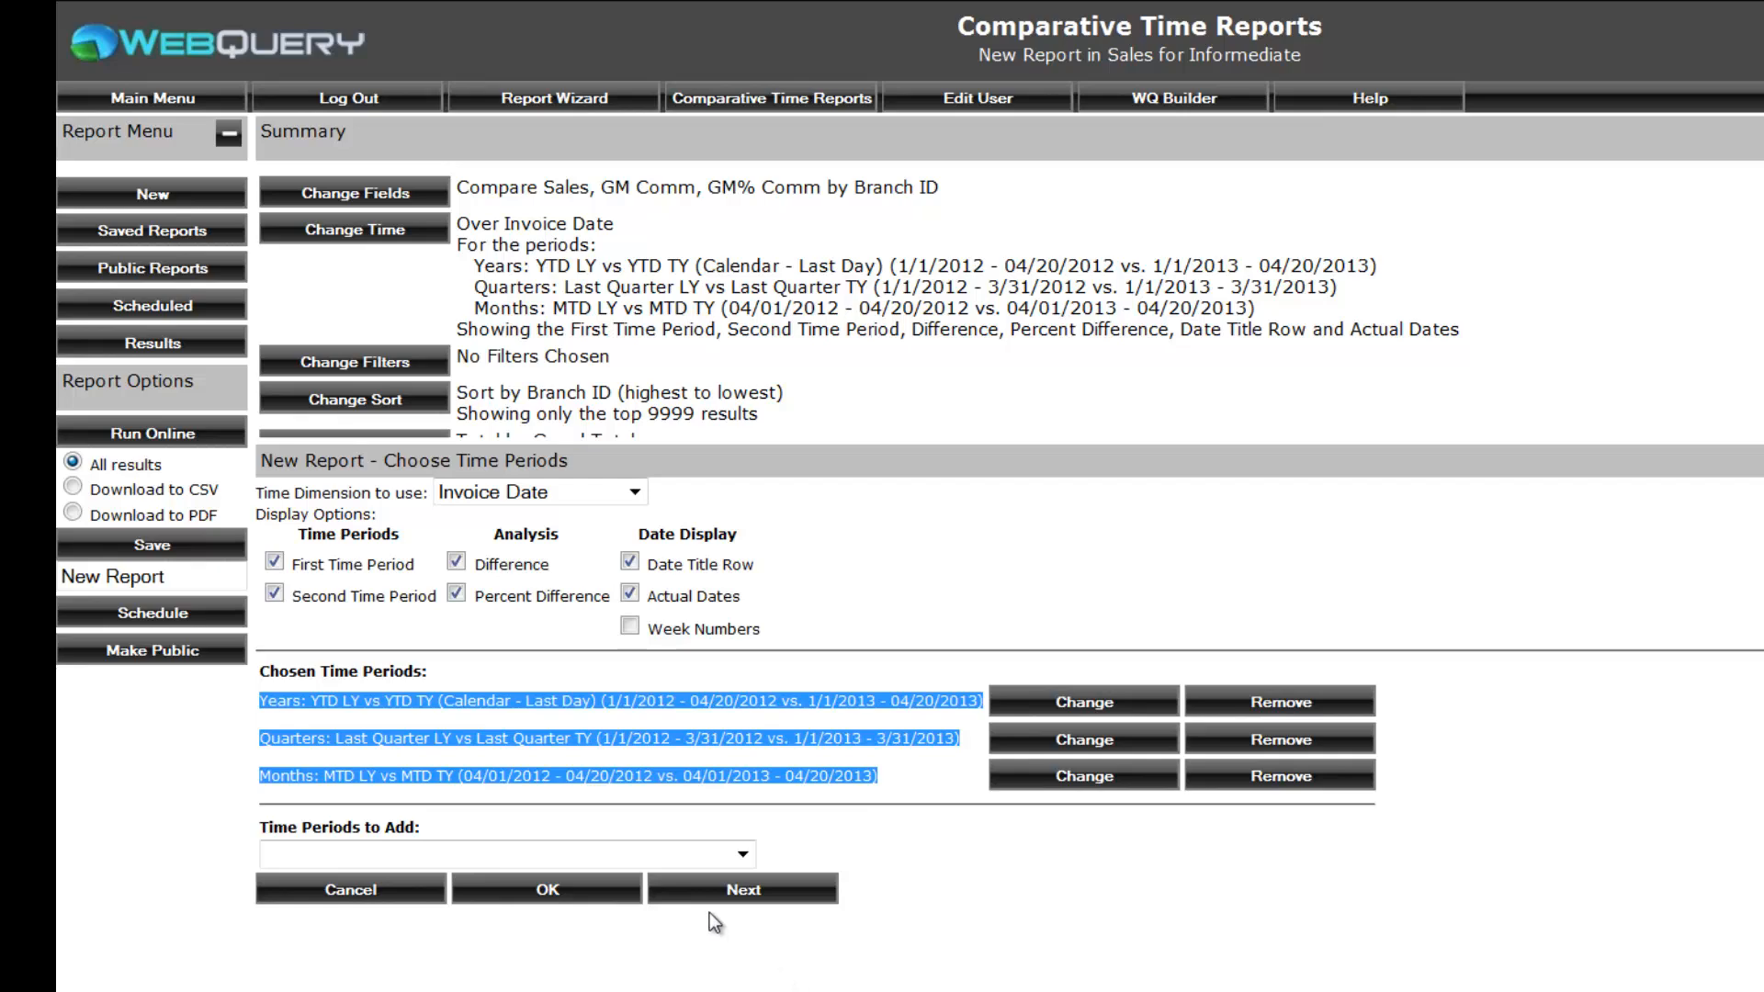
Try a custom "Date Range vs Date Range" period with 01/07/2014 through 01/10/2014 as the first range.
click(745, 854)
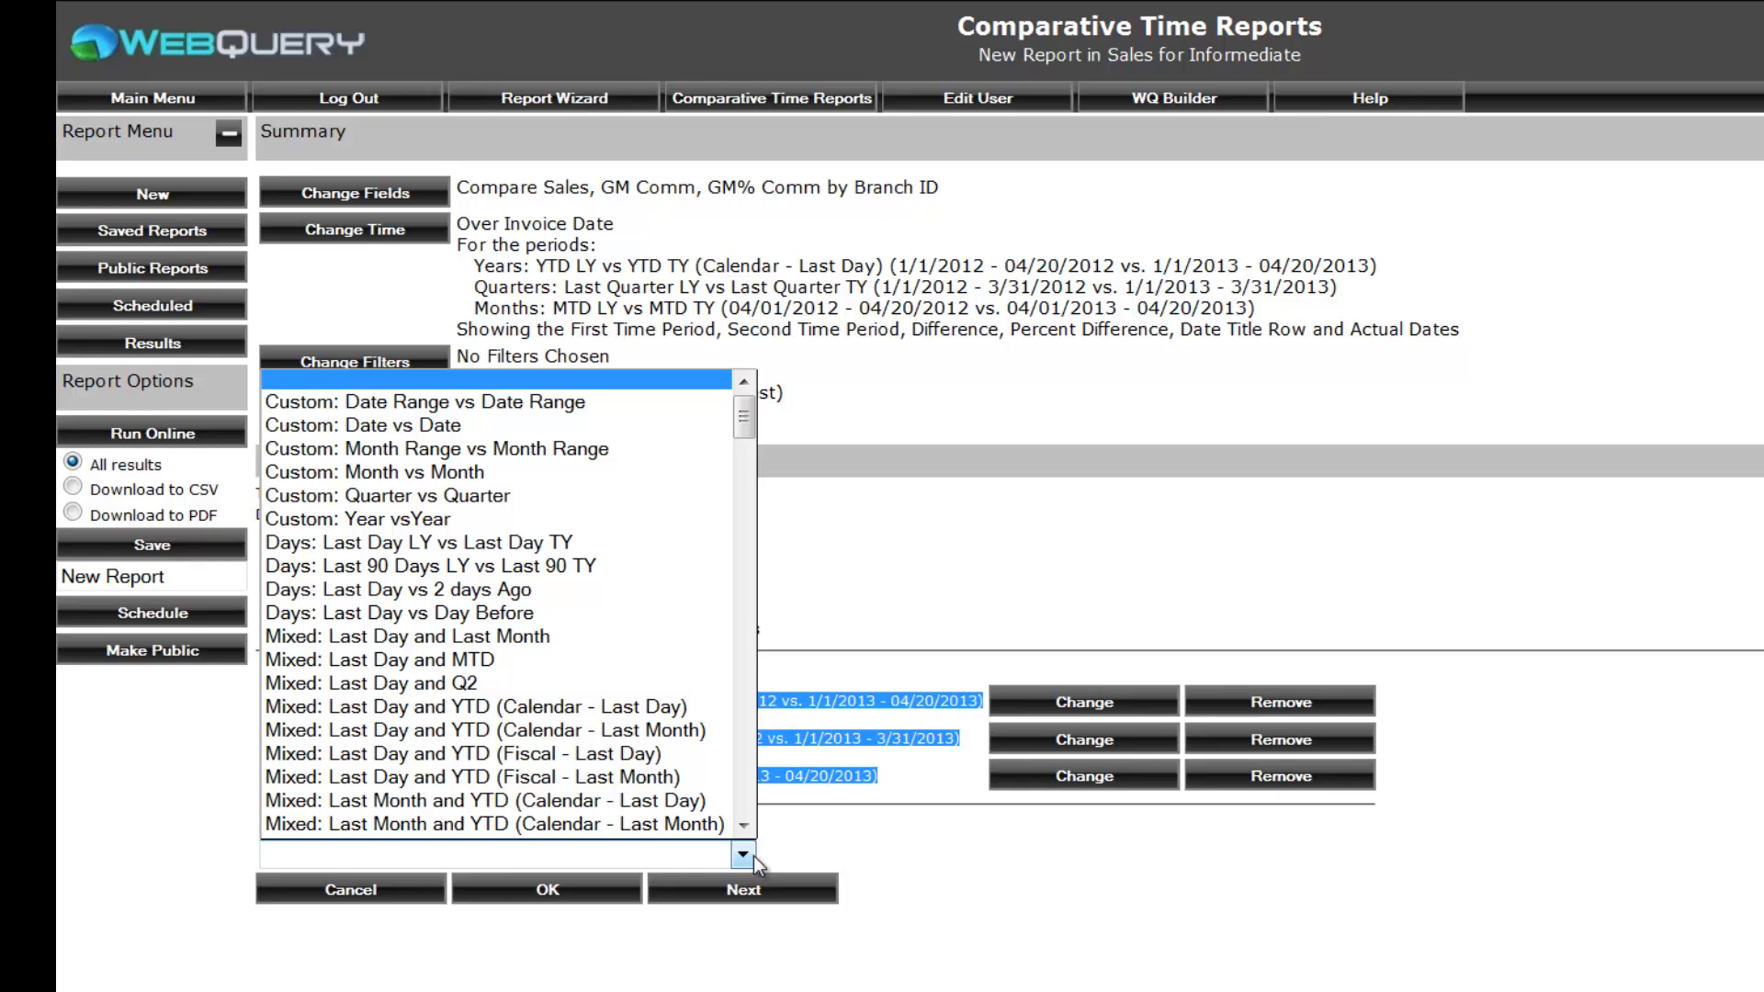
click(549, 402)
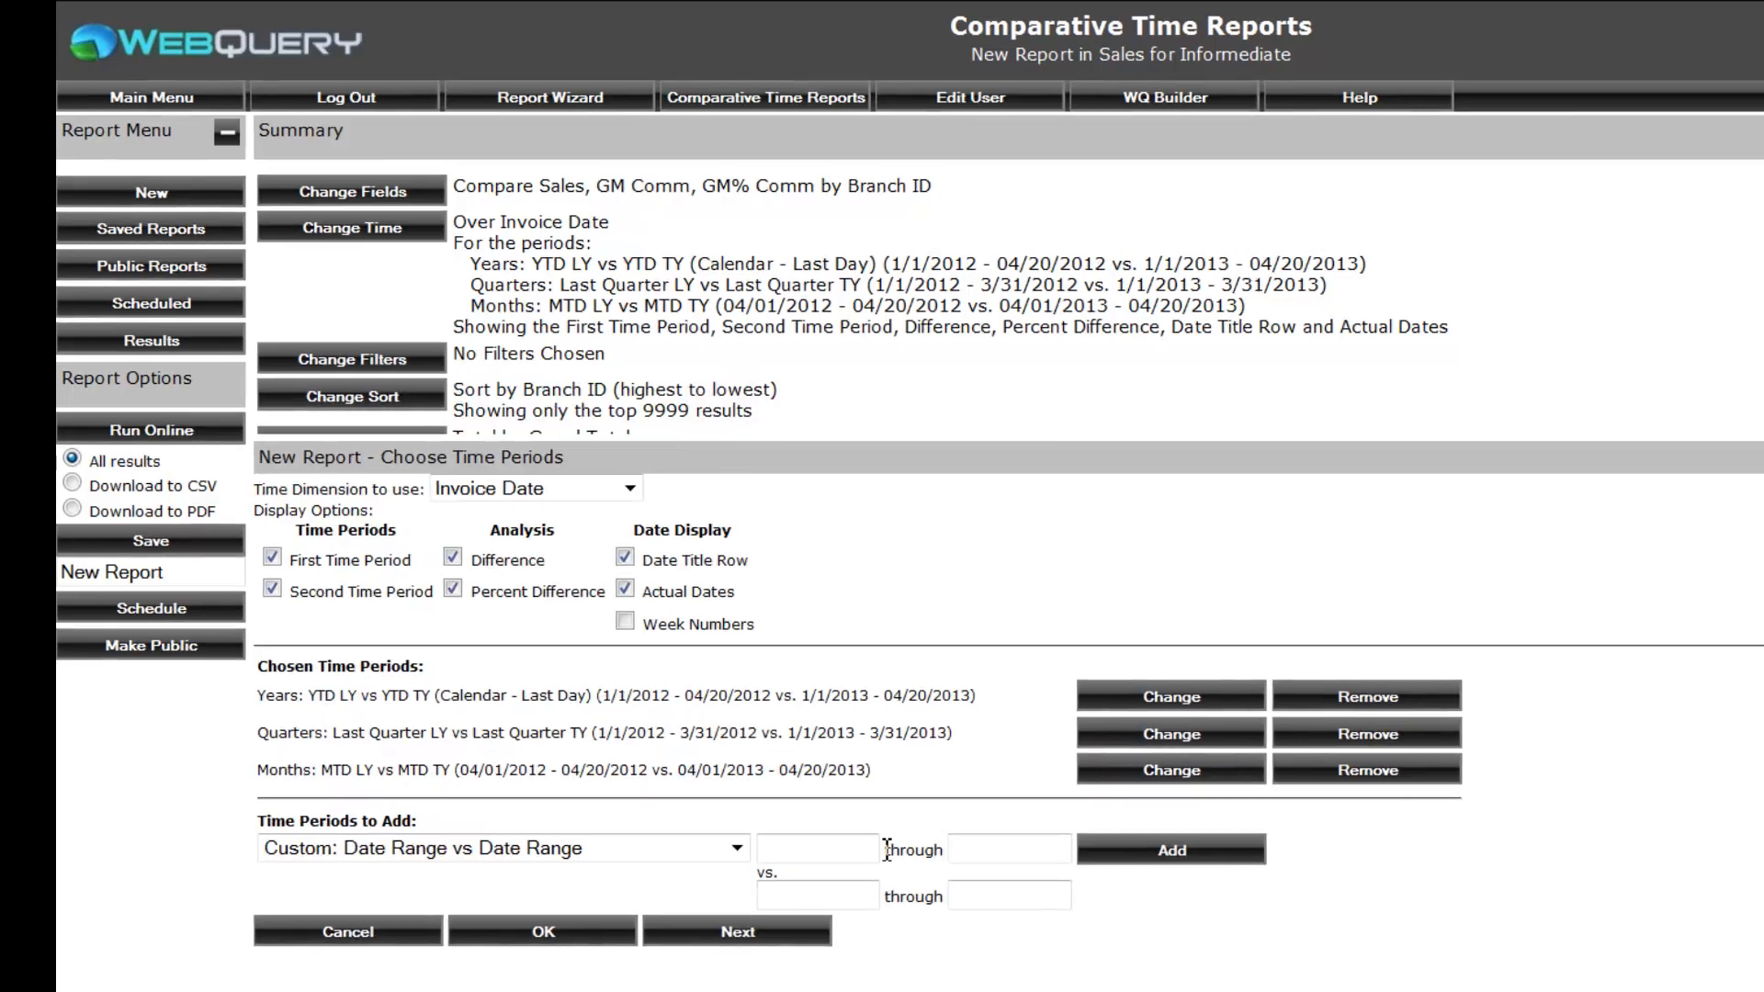
click(867, 846)
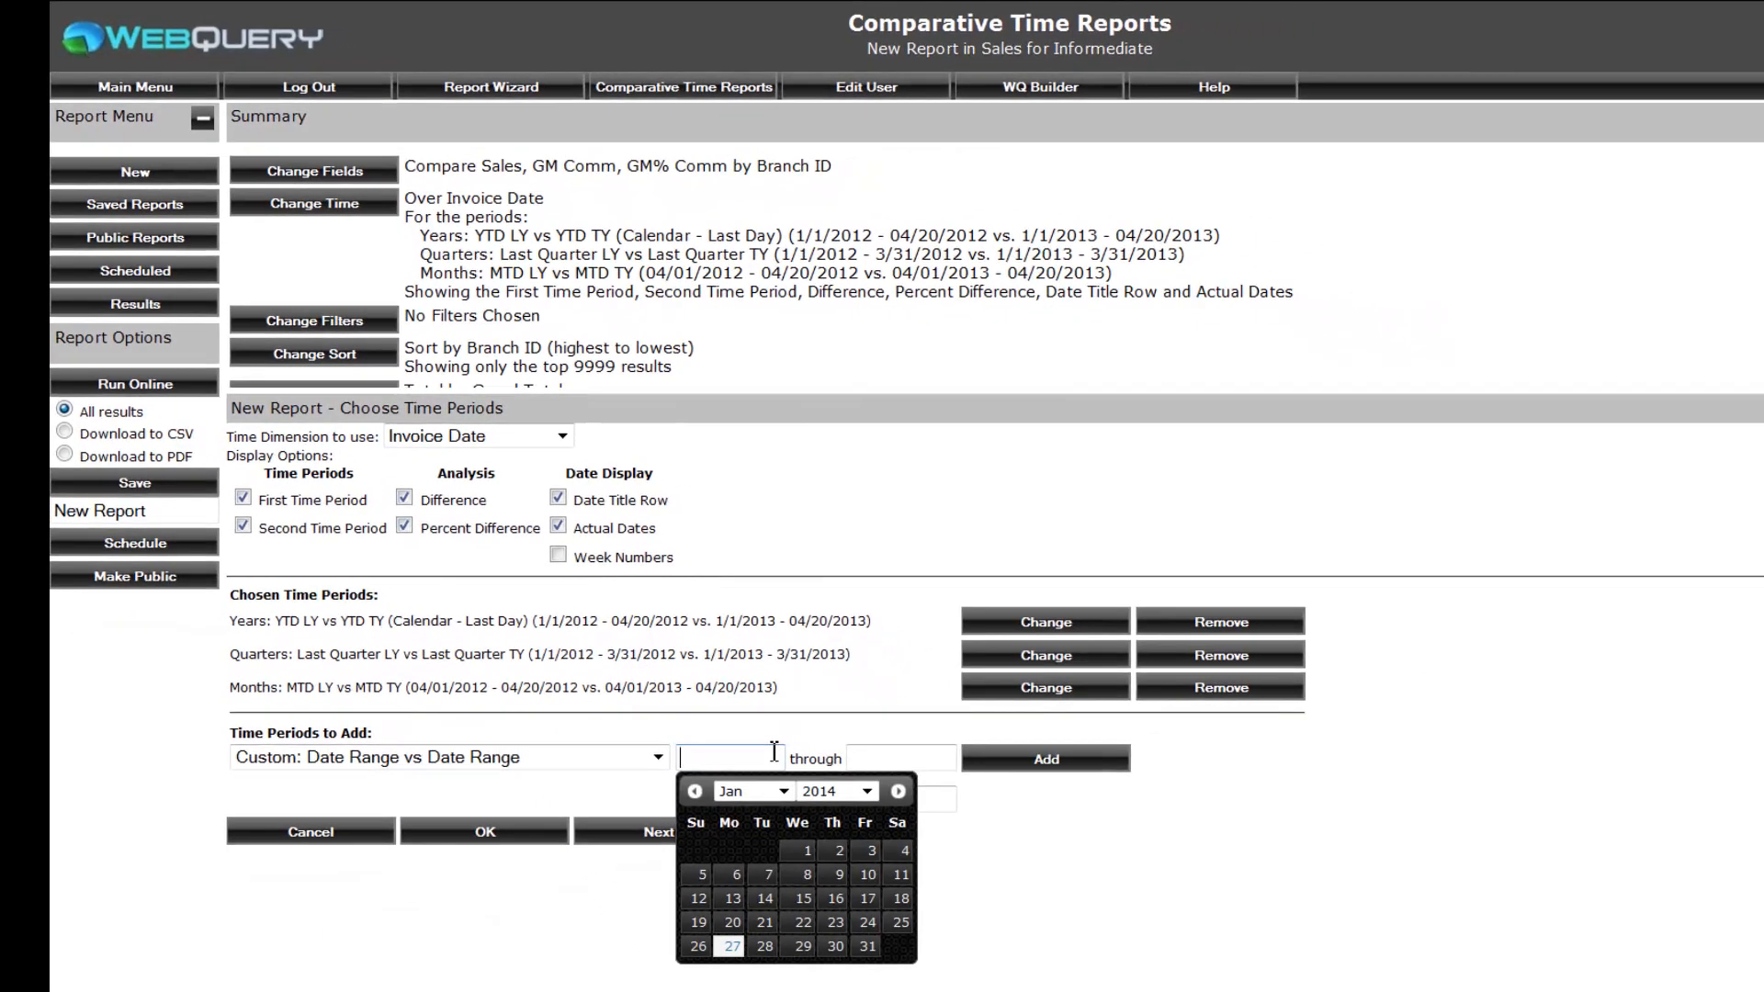
click(770, 877)
click(891, 759)
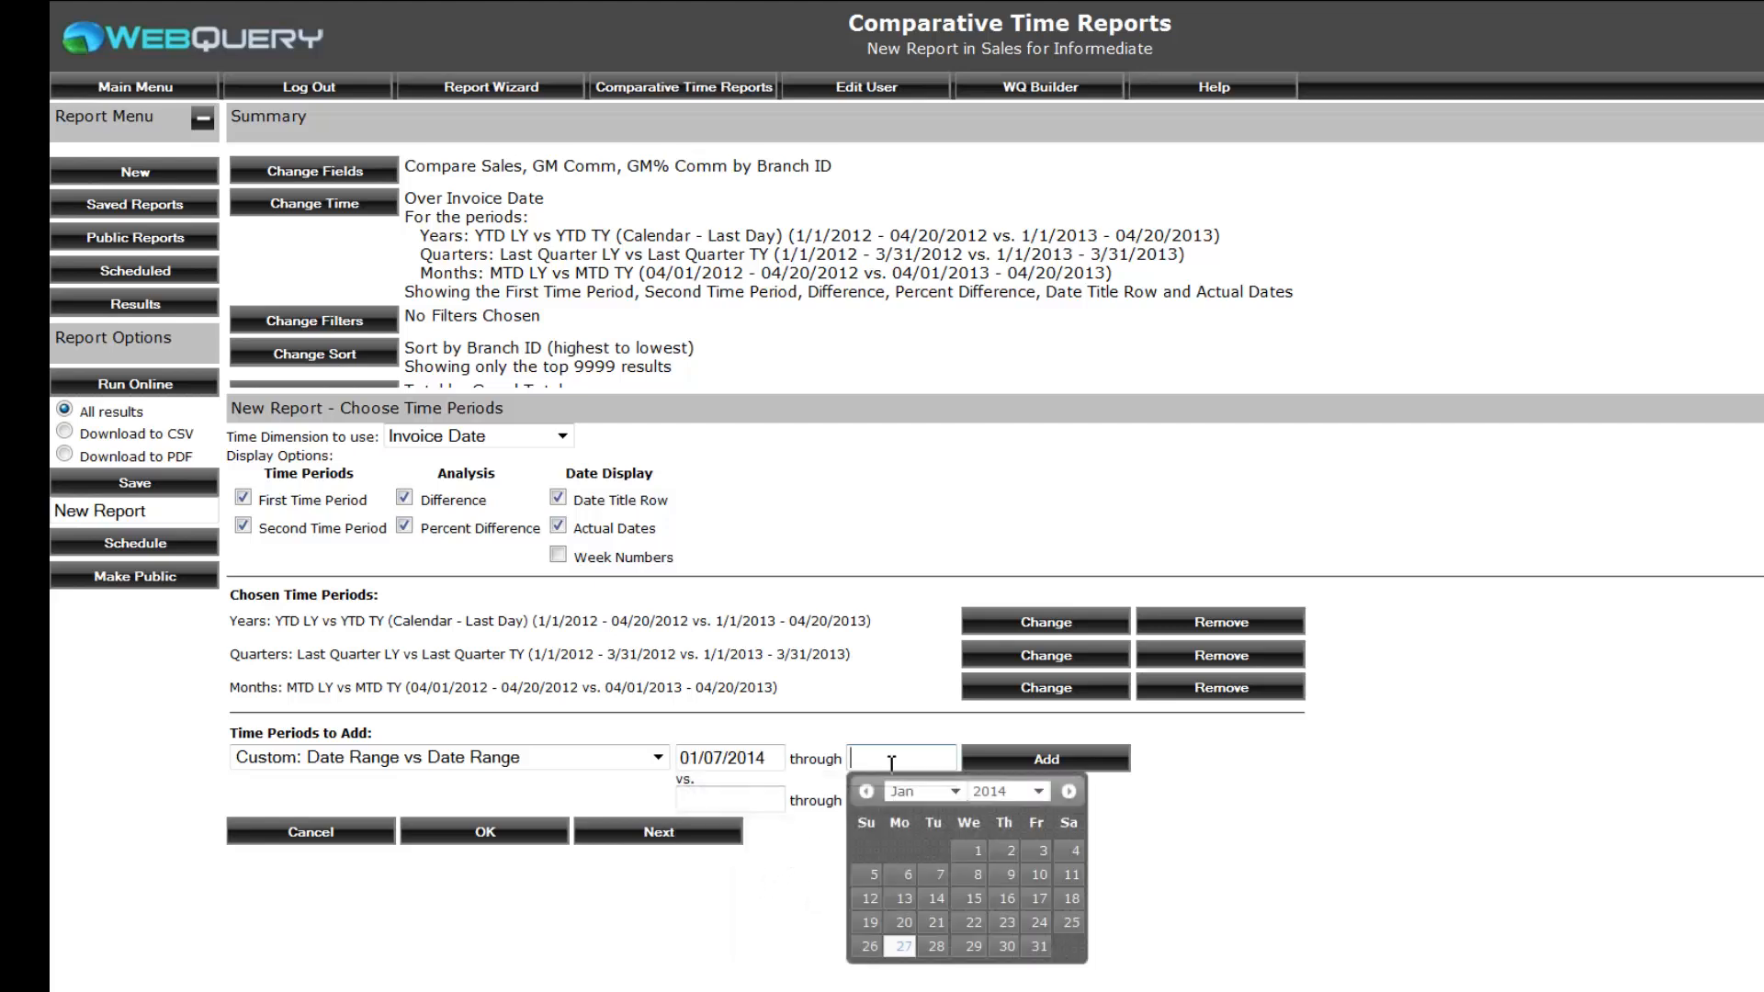
click(1039, 873)
click(770, 798)
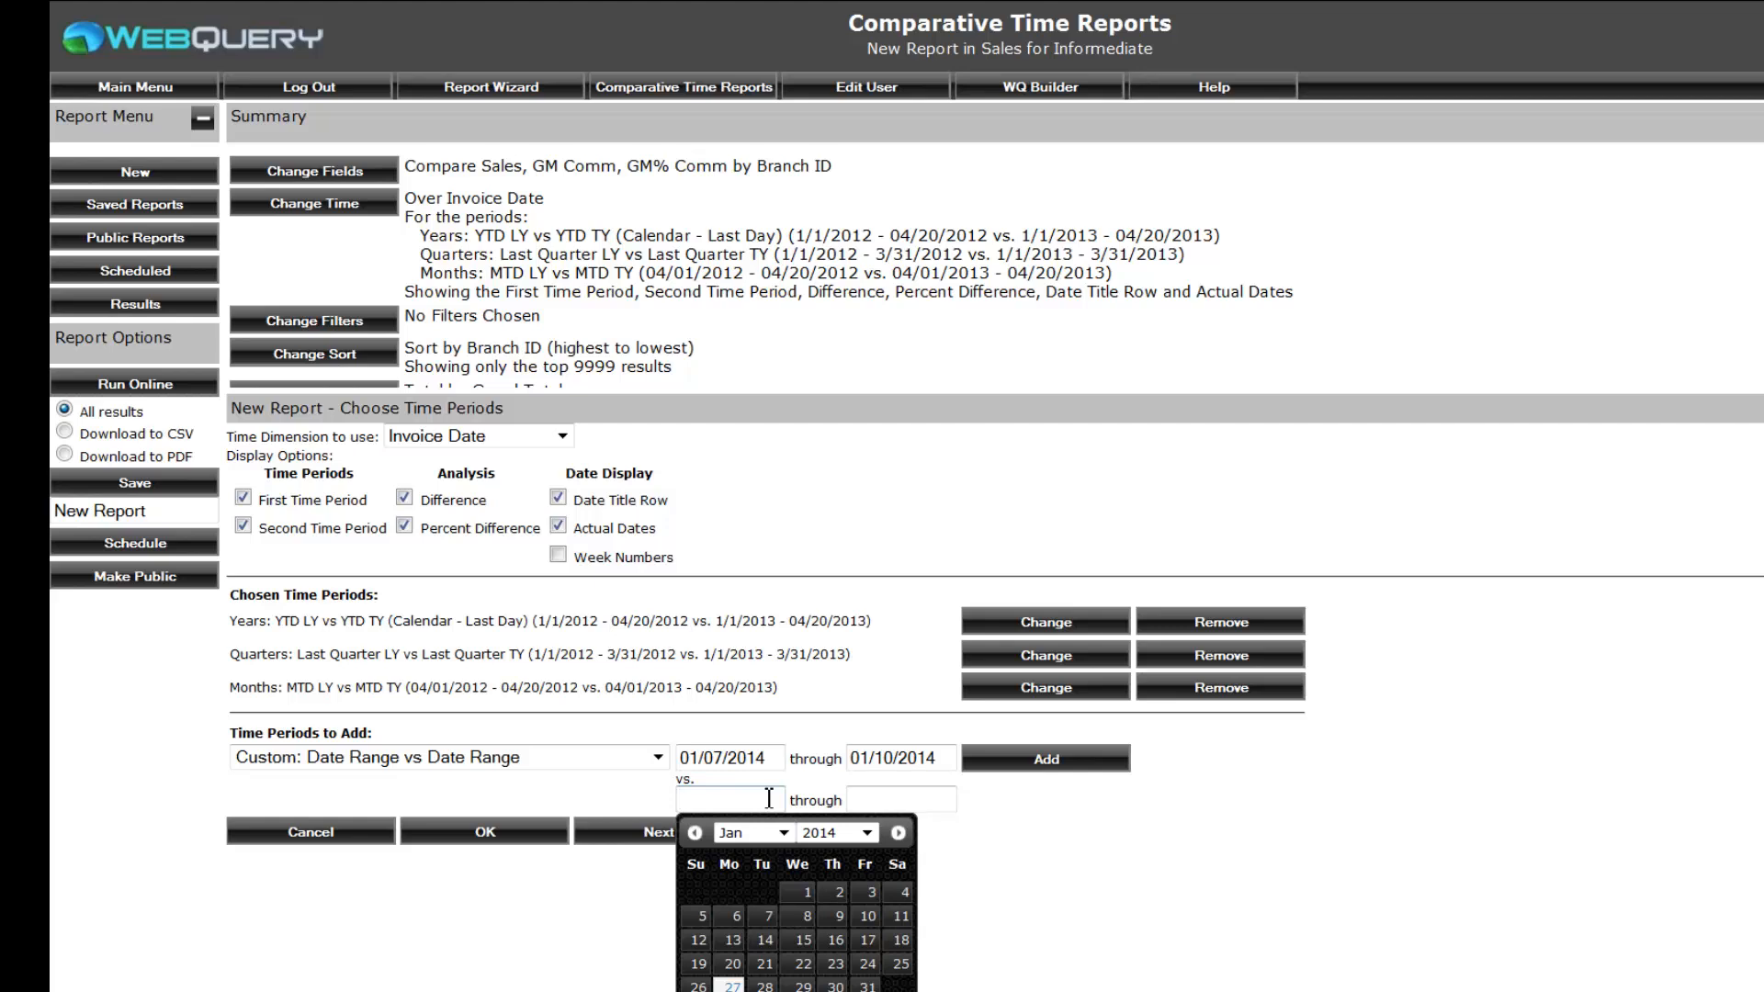
click(657, 758)
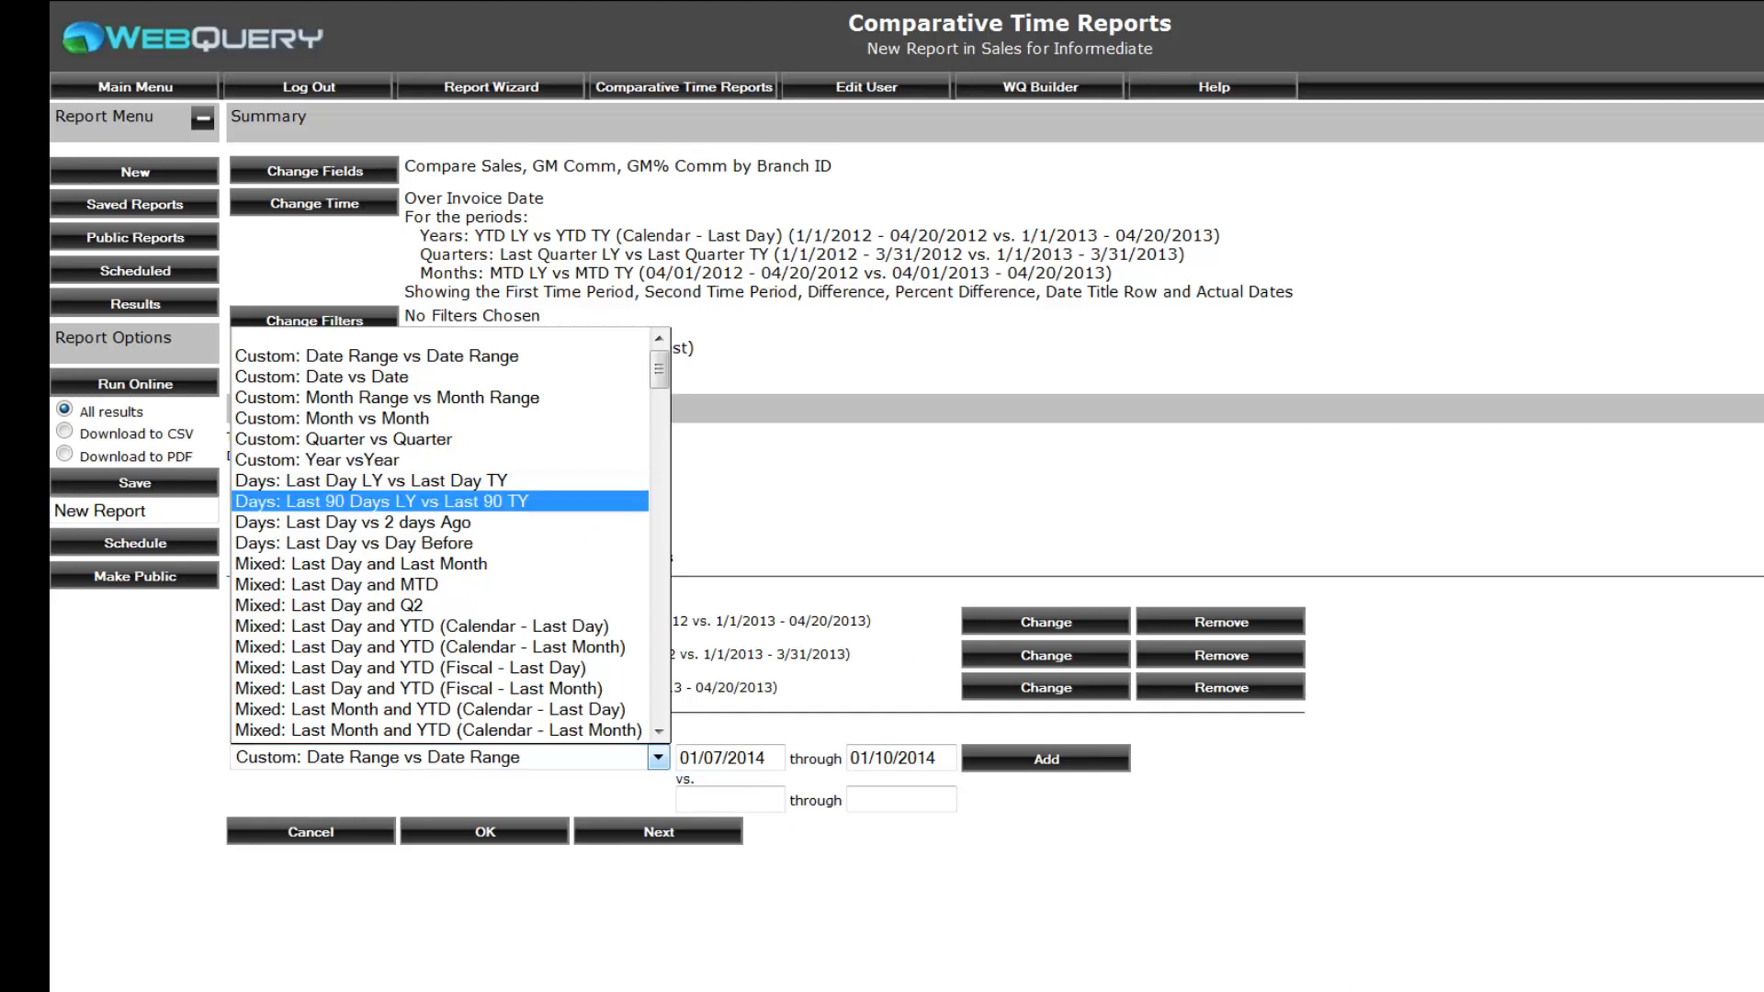
click(1198, 790)
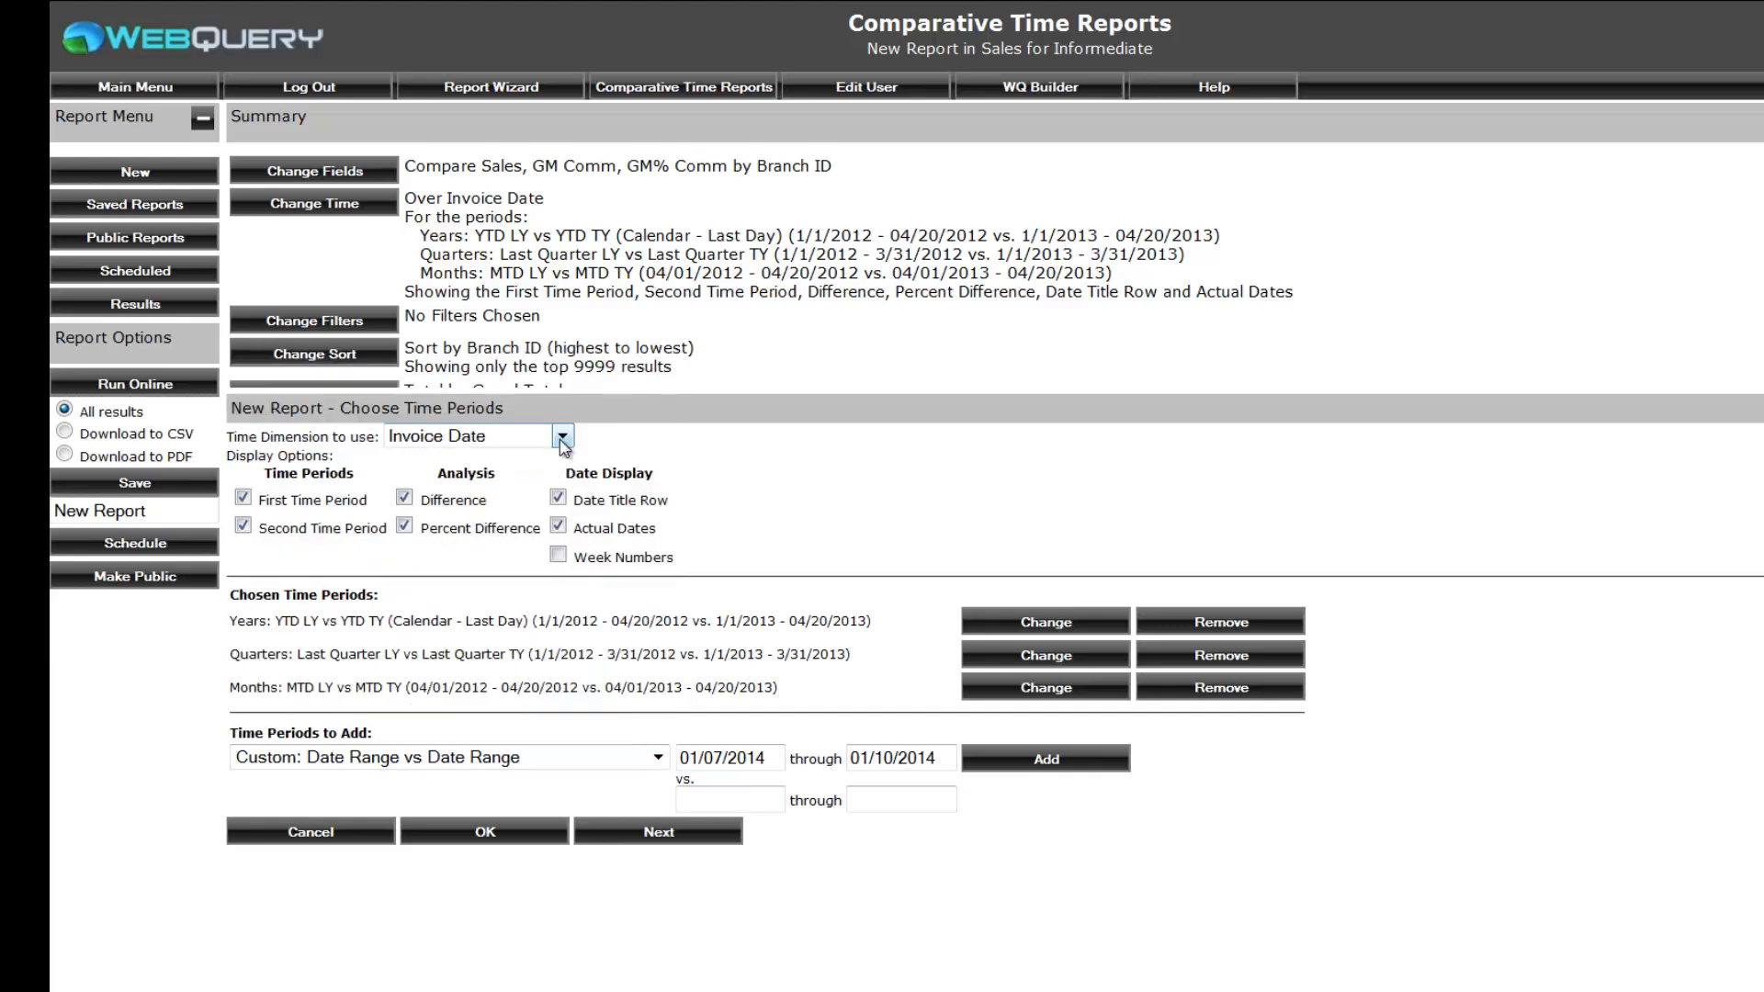
Keep Invoice Date as the time dimension, leave the time period settings and review the periods in the report summary.
click(563, 442)
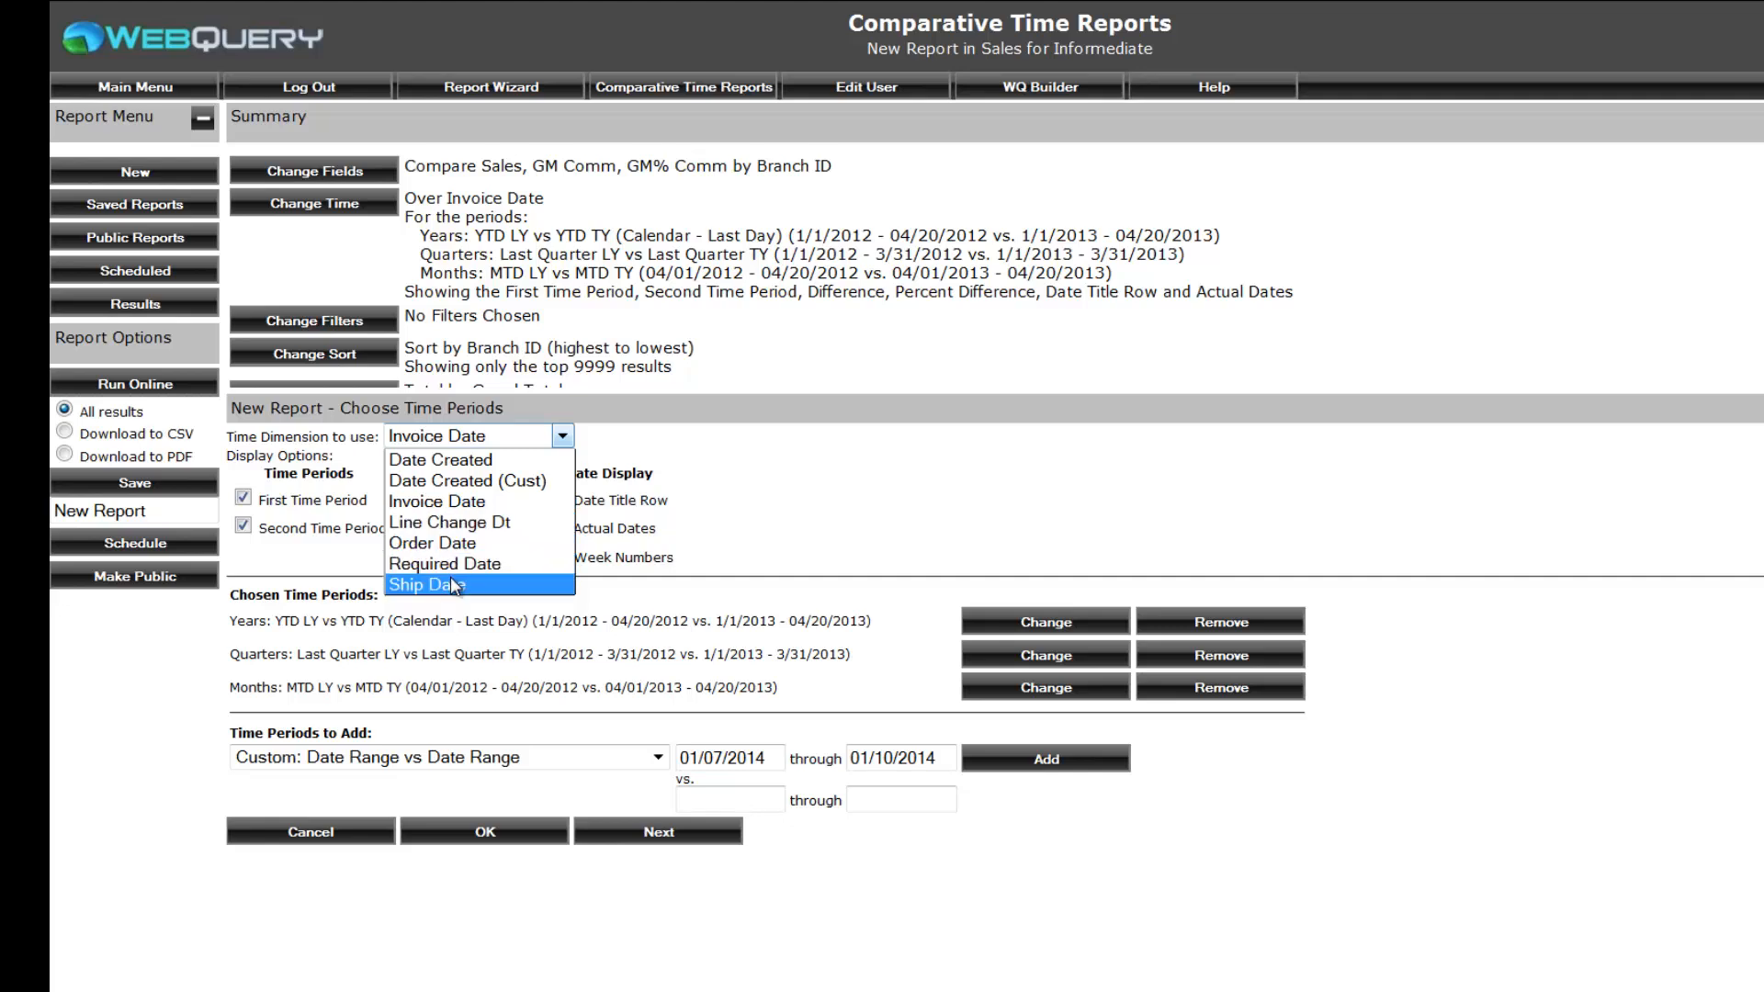
click(432, 502)
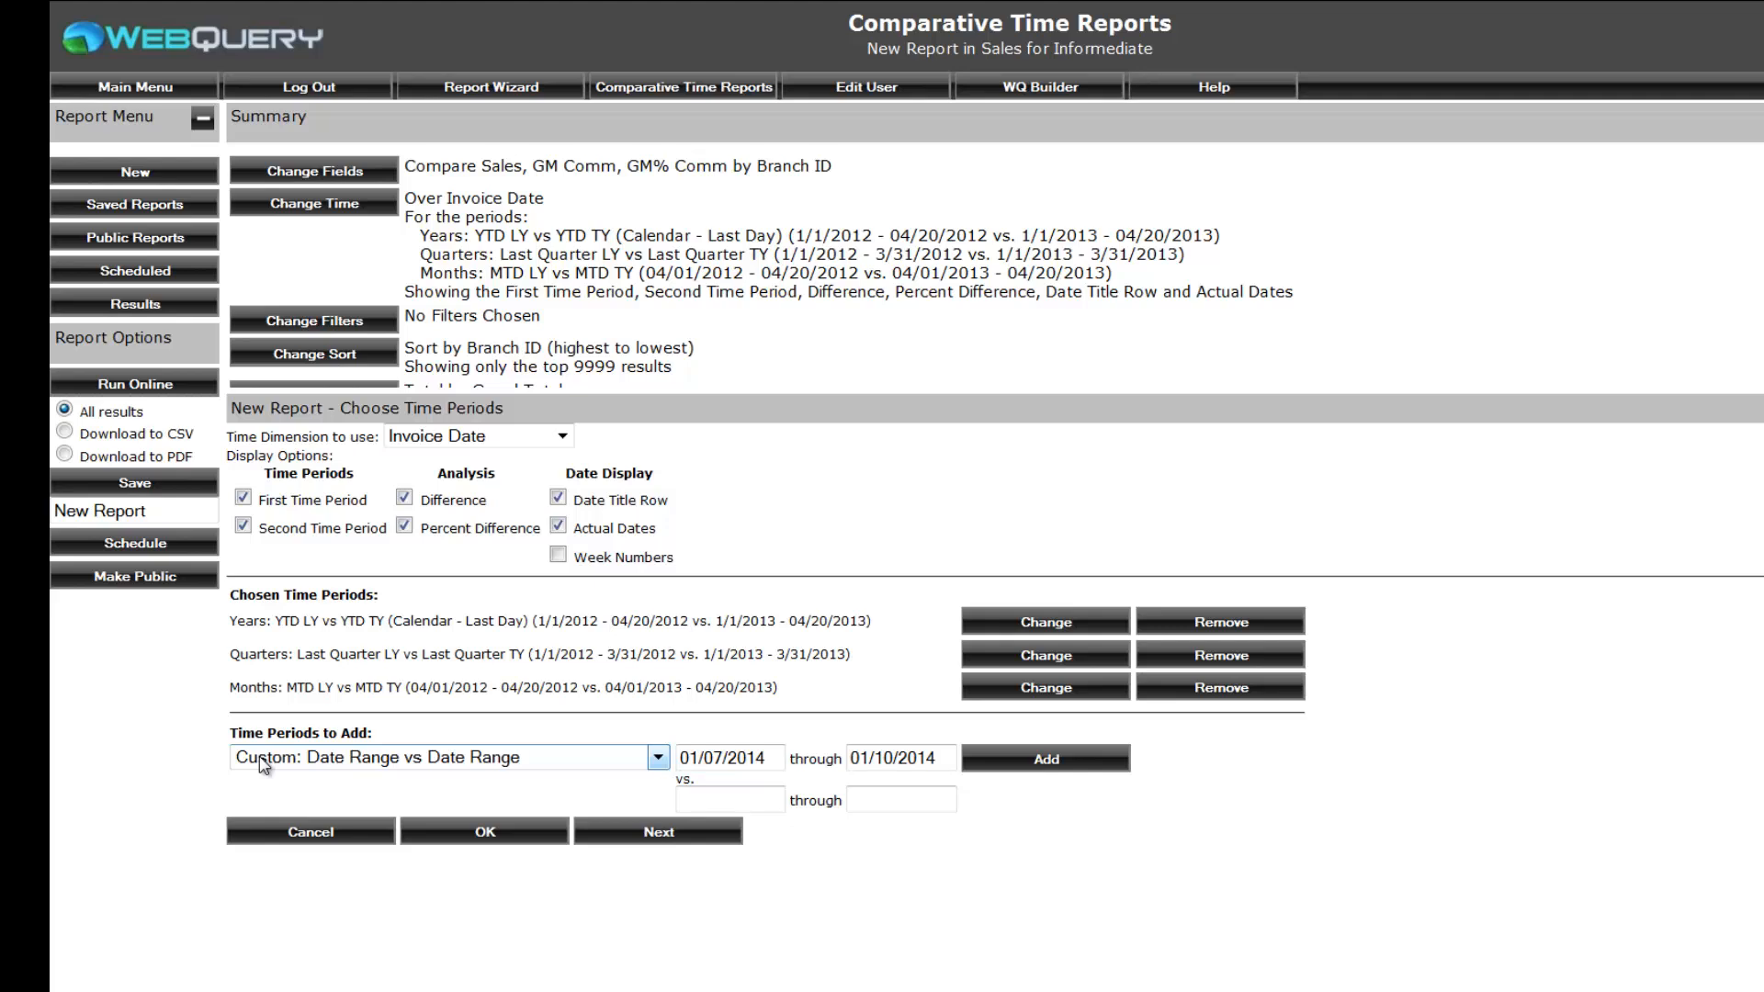
click(304, 848)
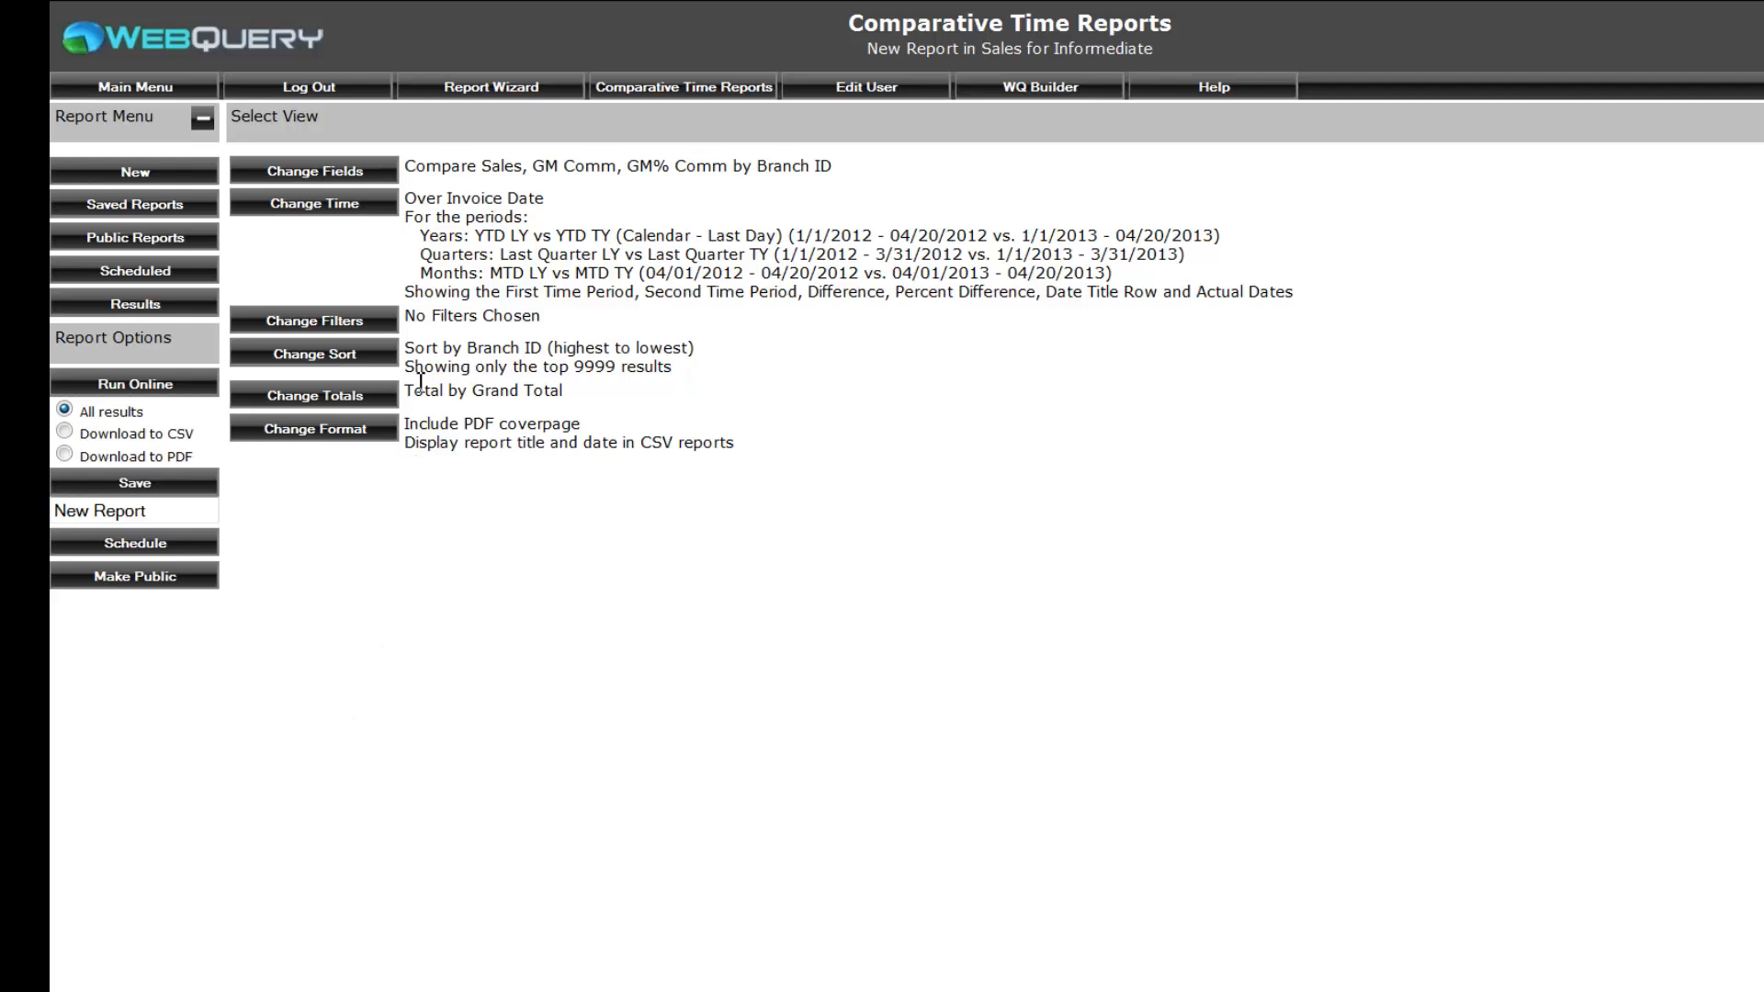
drag(422, 228, 1032, 292)
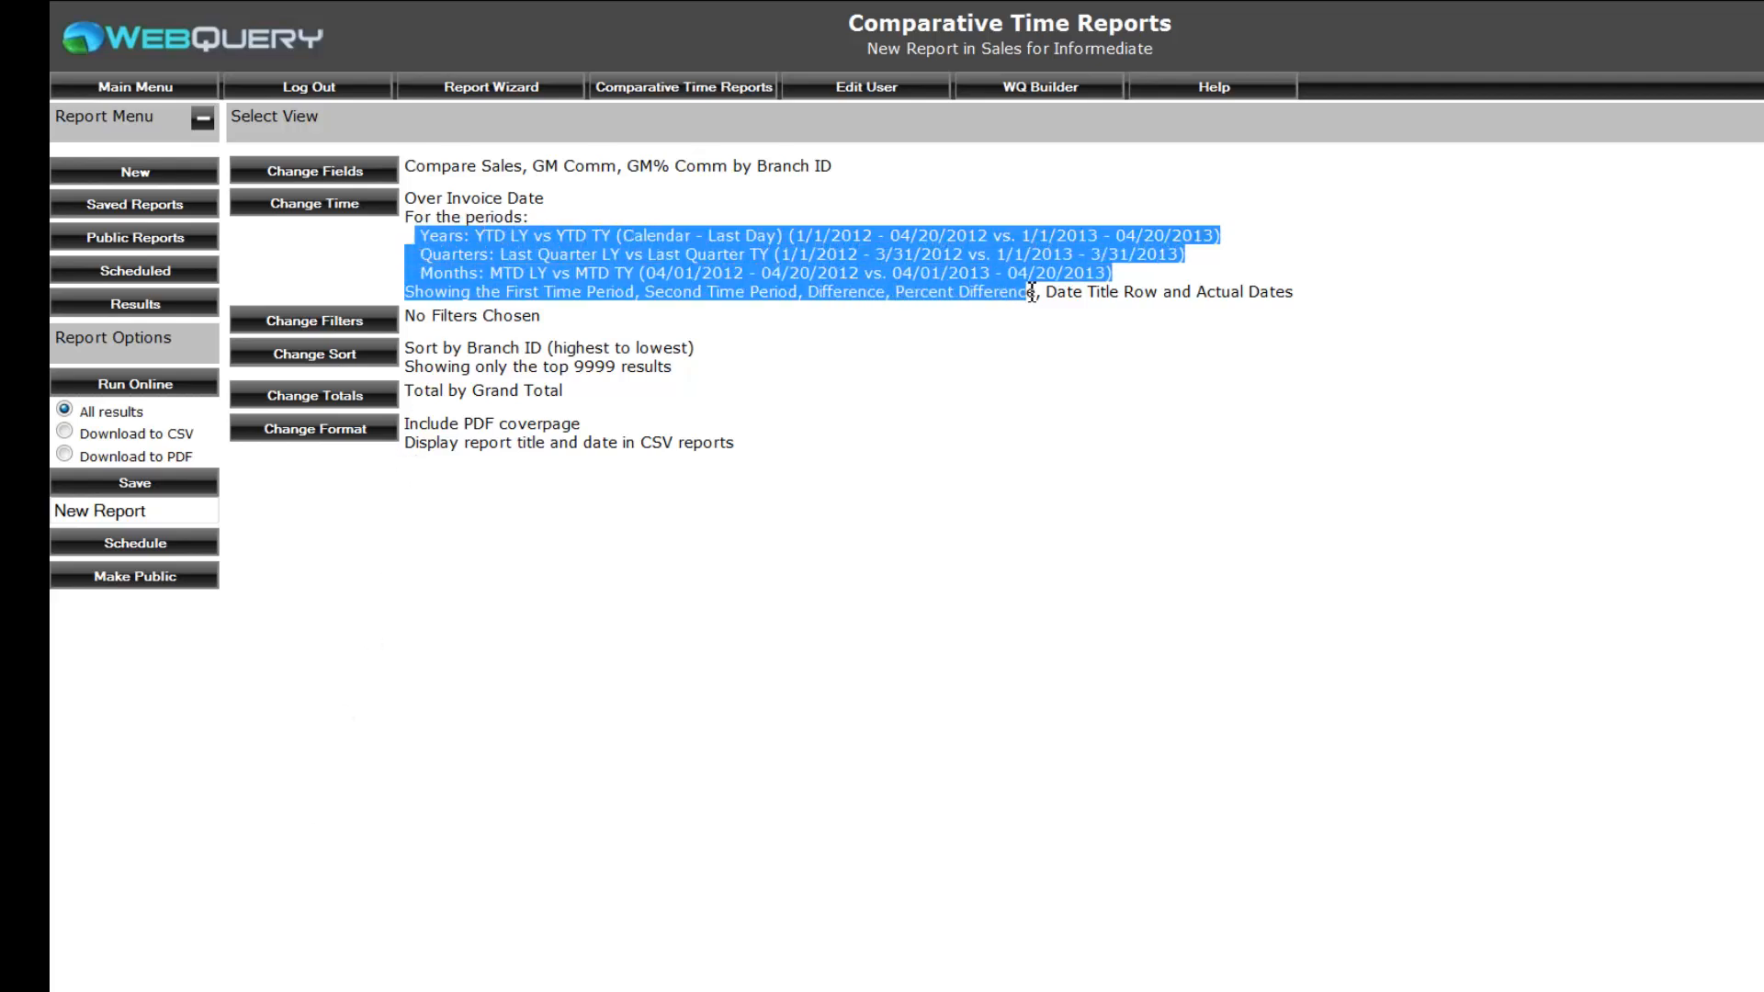
click(899, 682)
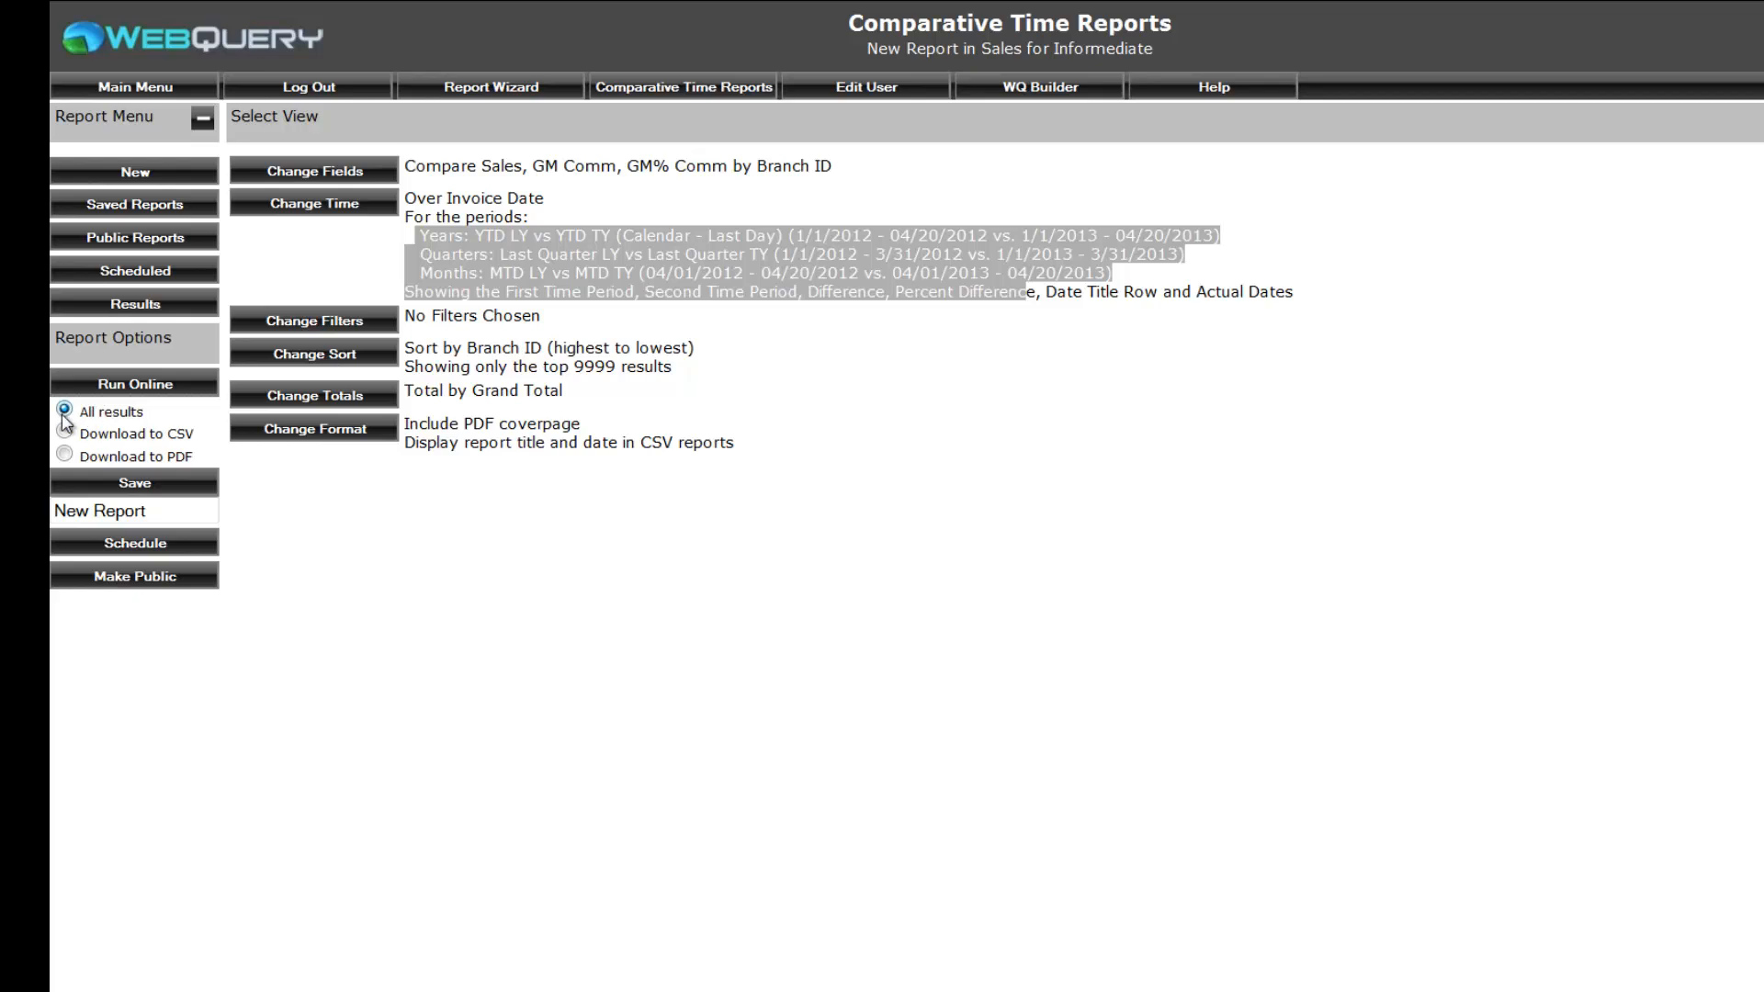
Look over the CSV and PDF download options, then run the report online with all results.
drag(93, 415, 147, 416)
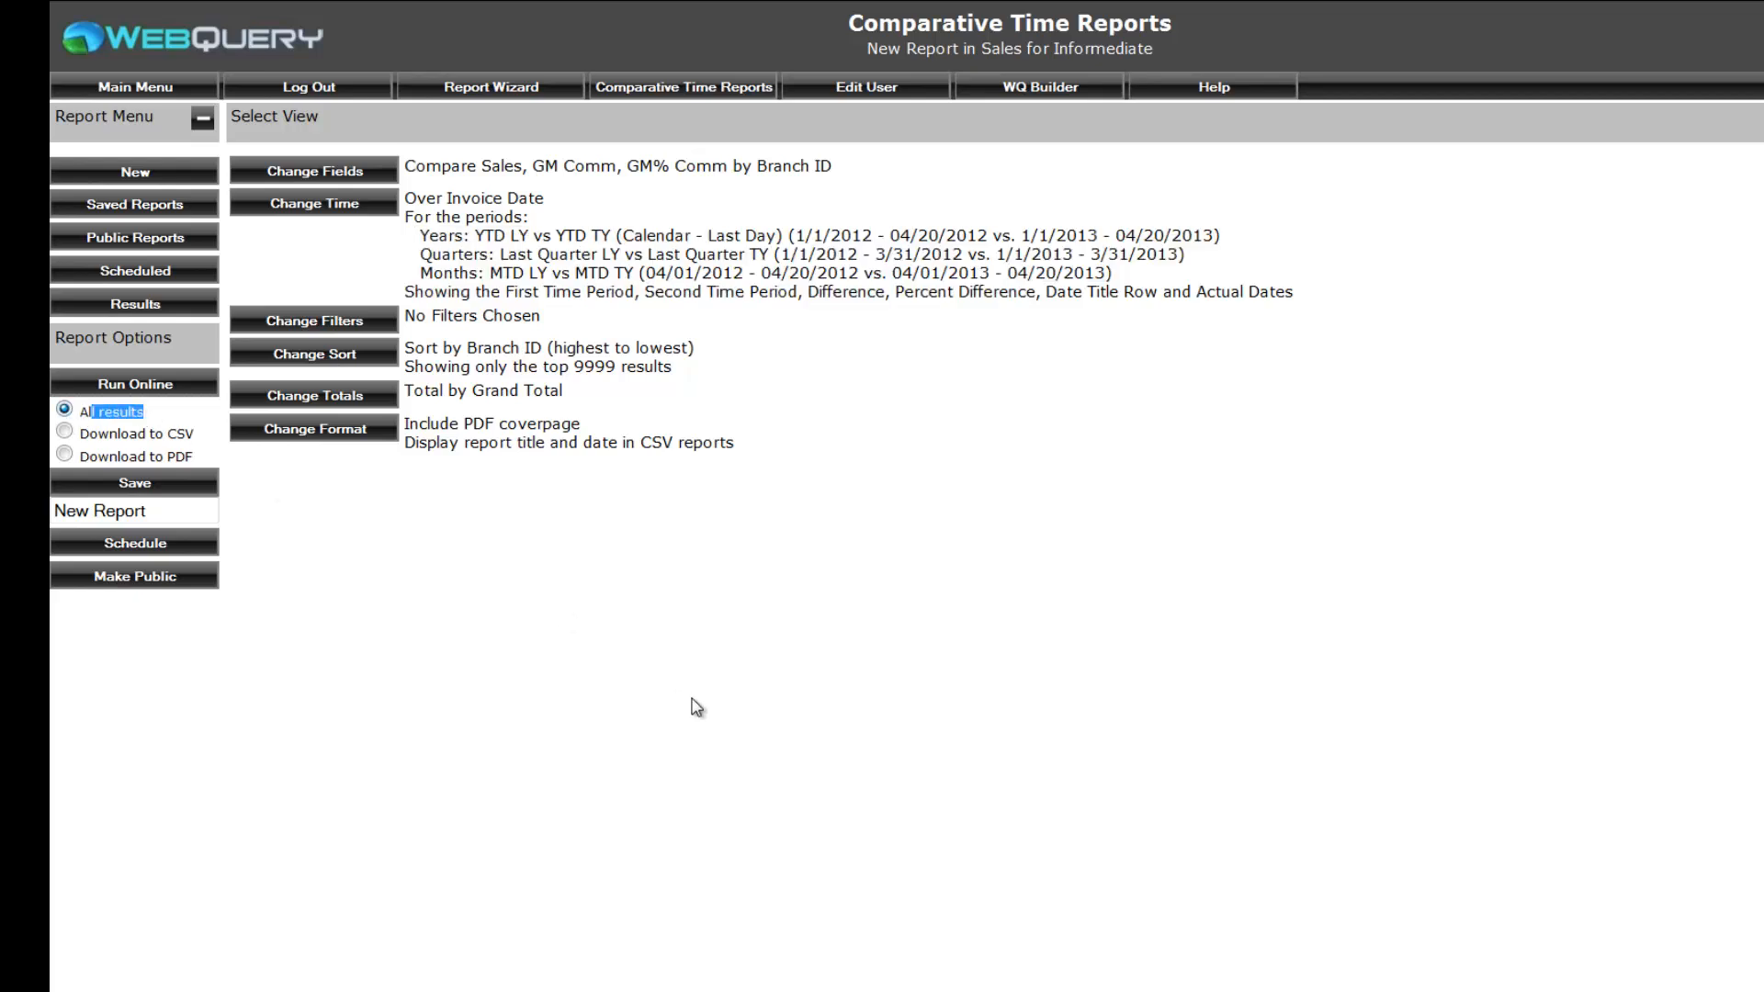
click(65, 432)
click(184, 456)
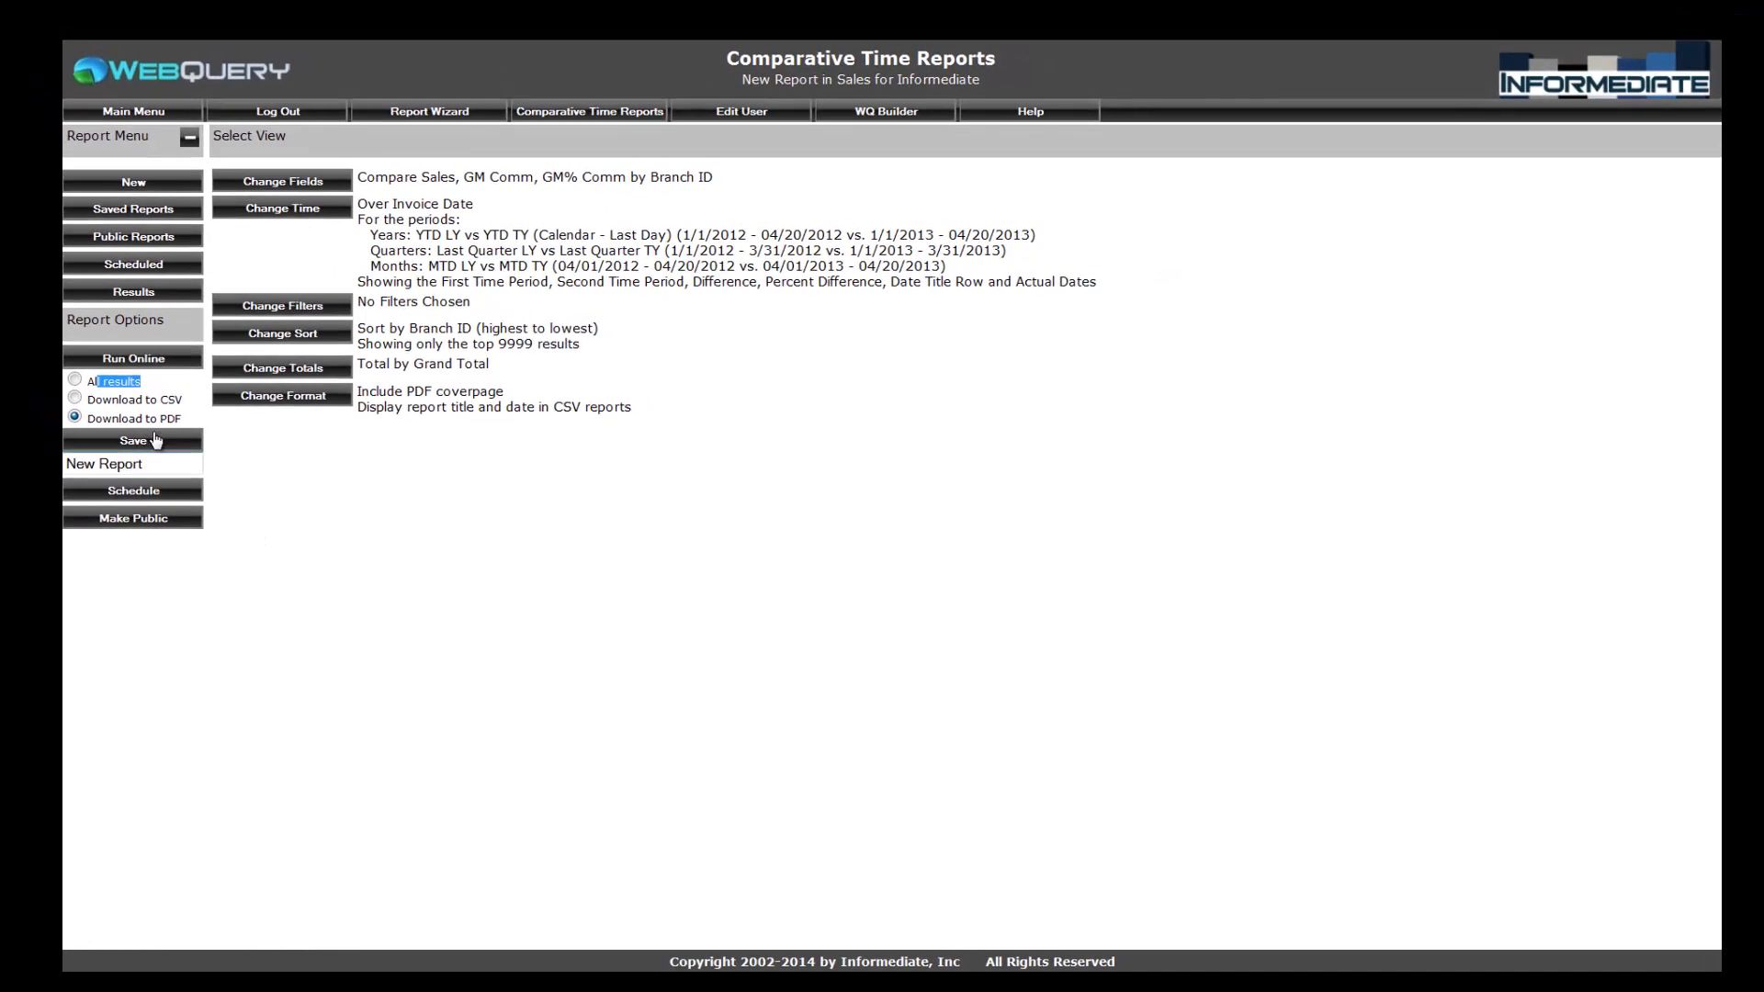
click(76, 379)
click(148, 359)
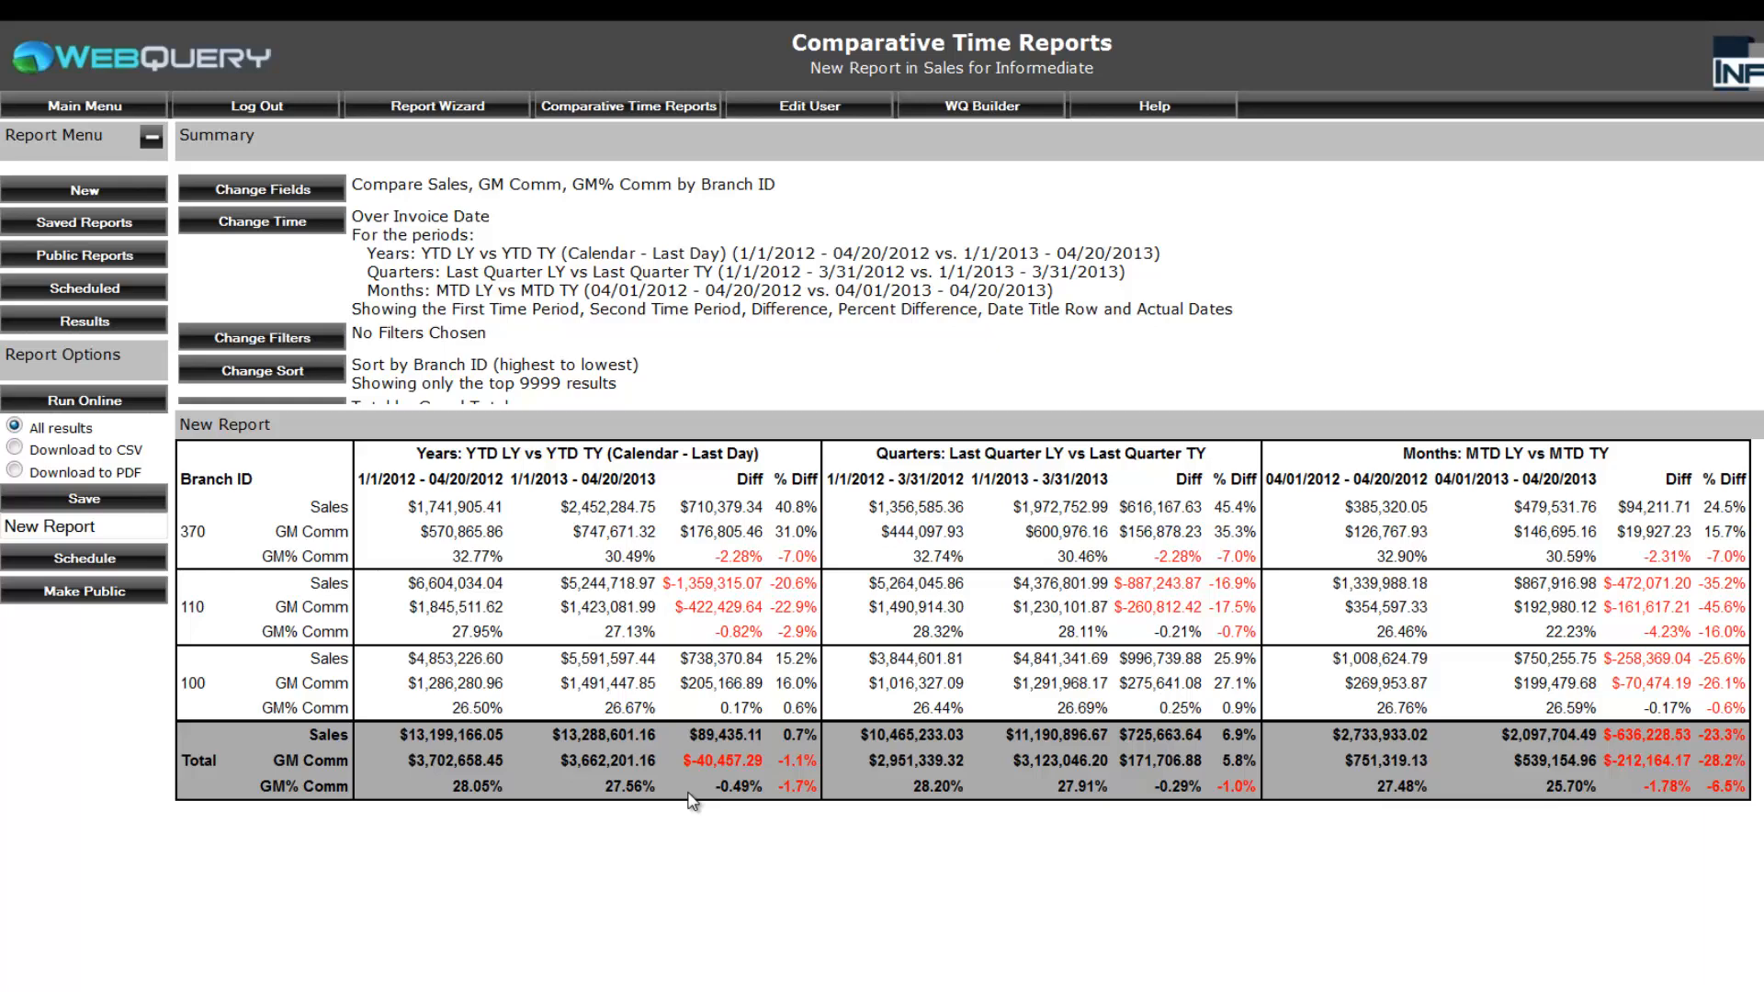
Examine the report's Sales, GM Comm and GM% Comm rows per branch and the year-to-date percent differences.
double_click(316, 506)
drag(274, 531, 350, 558)
click(219, 537)
double_click(195, 534)
drag(783, 735, 821, 735)
drag(776, 508, 822, 503)
drag(776, 659, 813, 653)
drag(769, 583, 816, 589)
Name the report "Branches" and save it, overwriting the existing report of that name.
drag(128, 530, 3, 528)
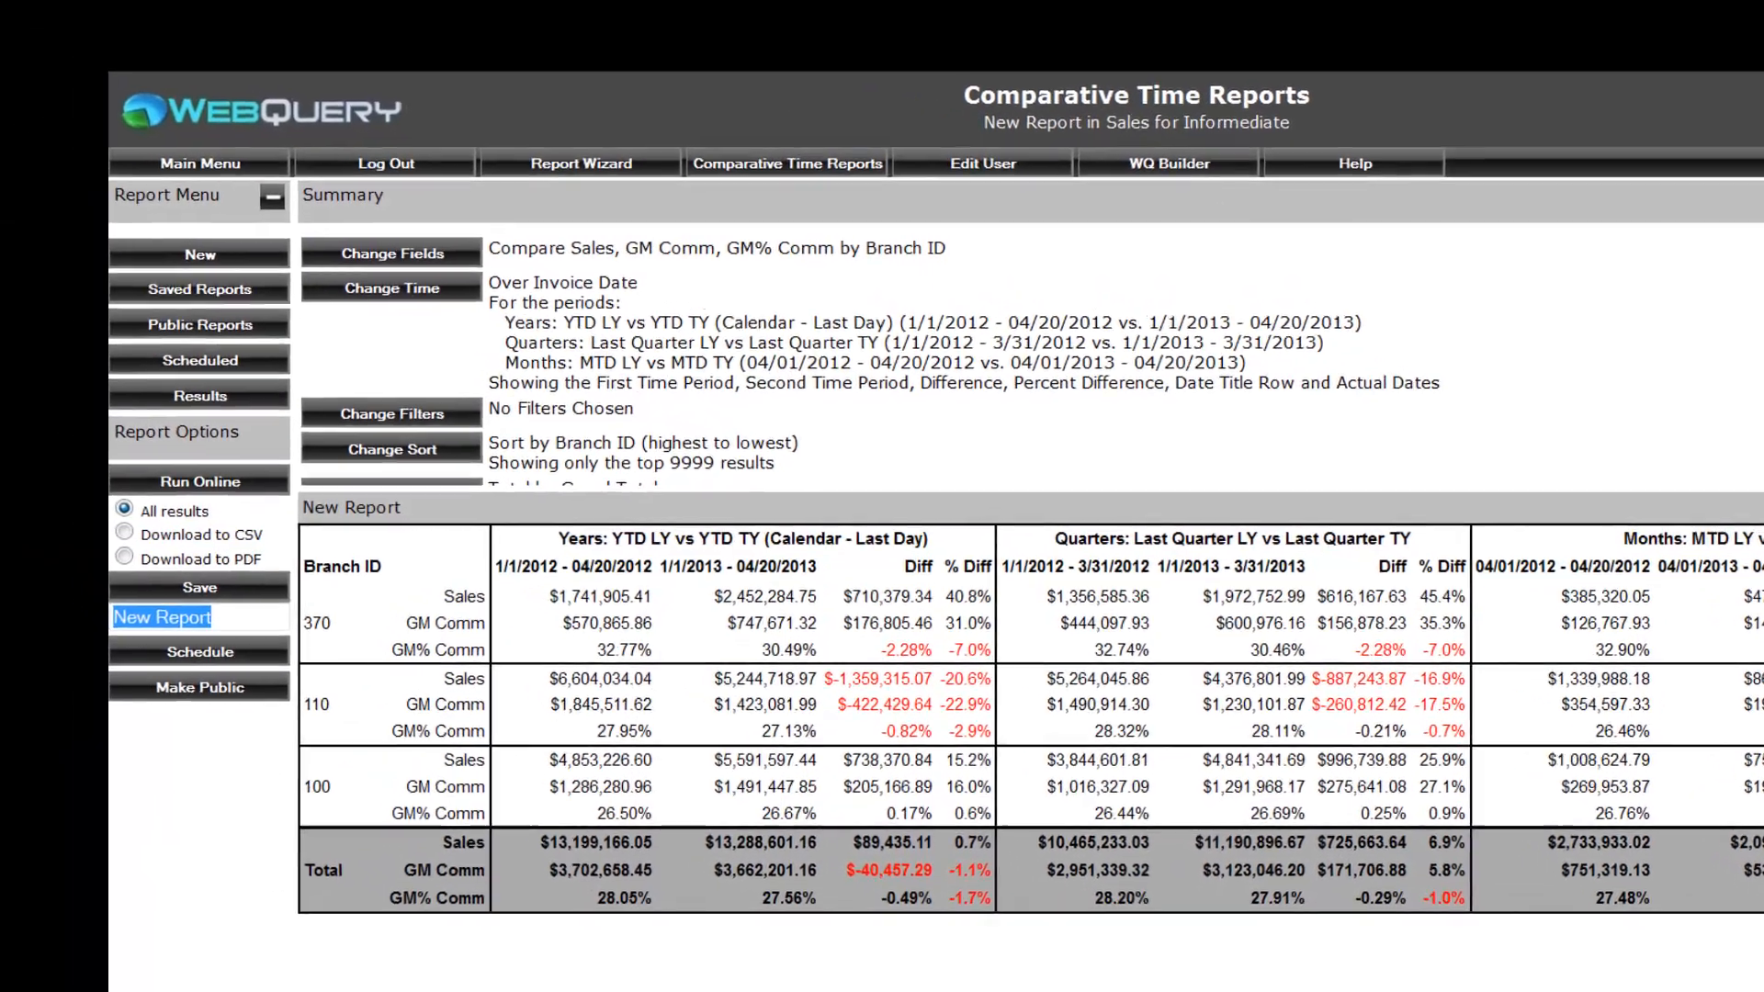
text(B)
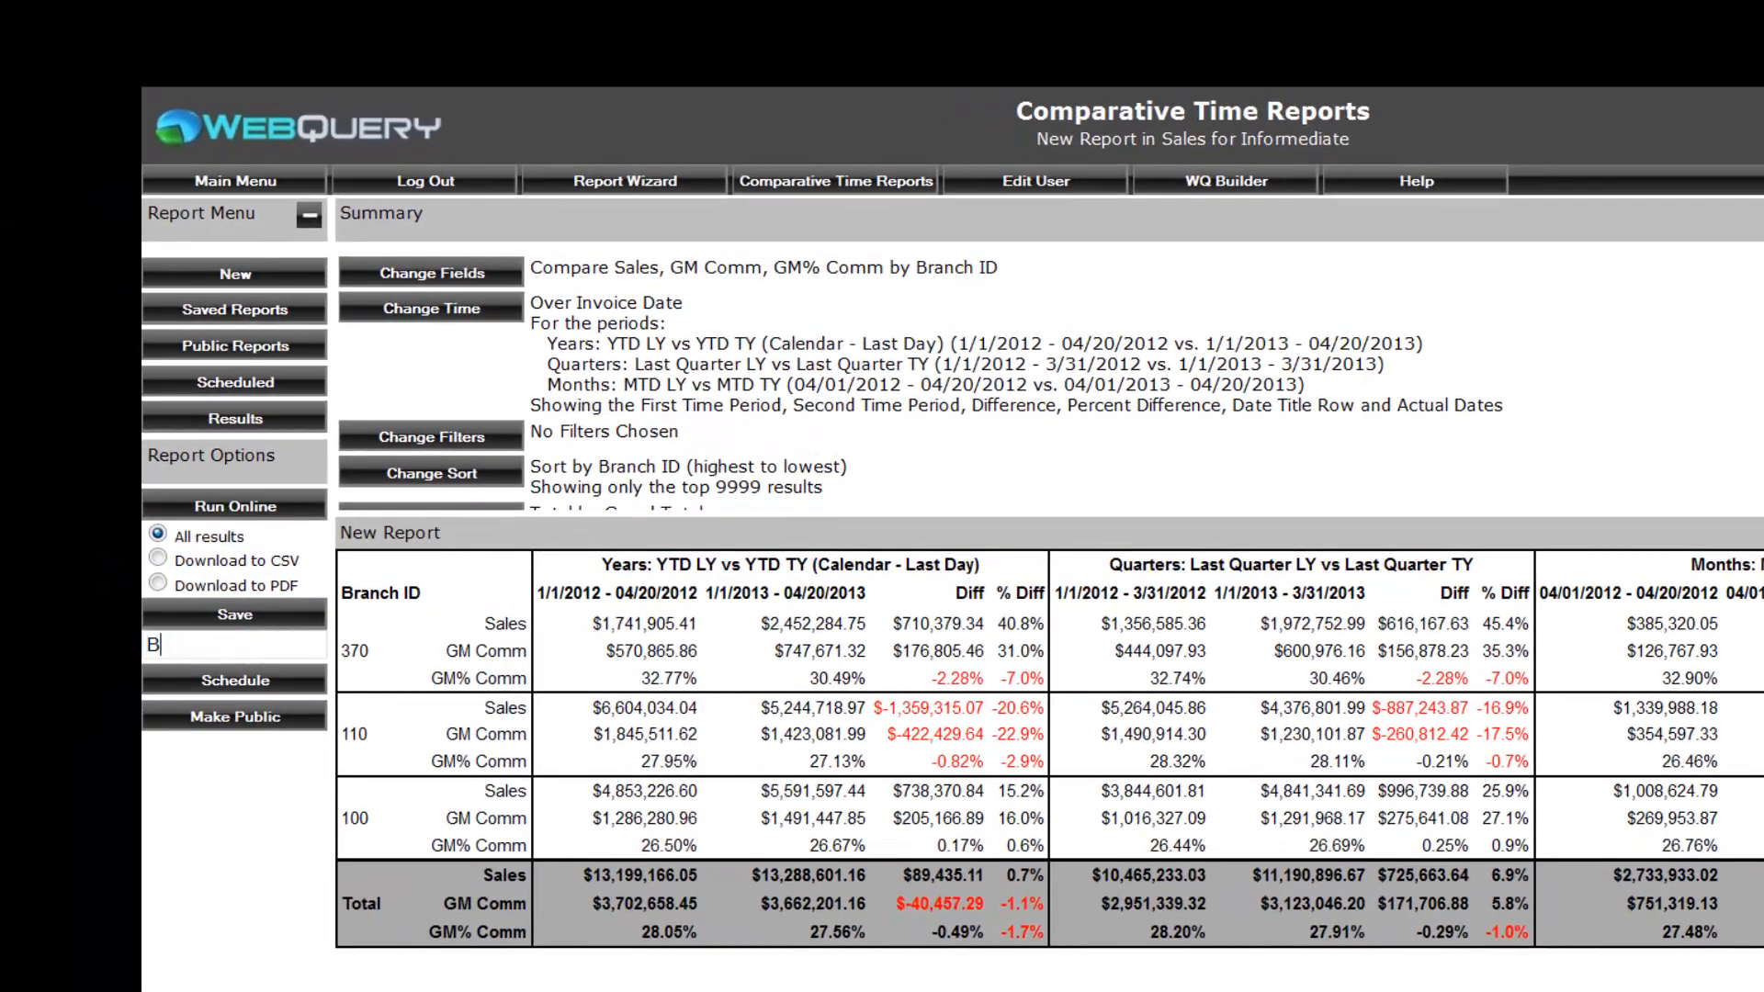
text(ranches)
key(Return)
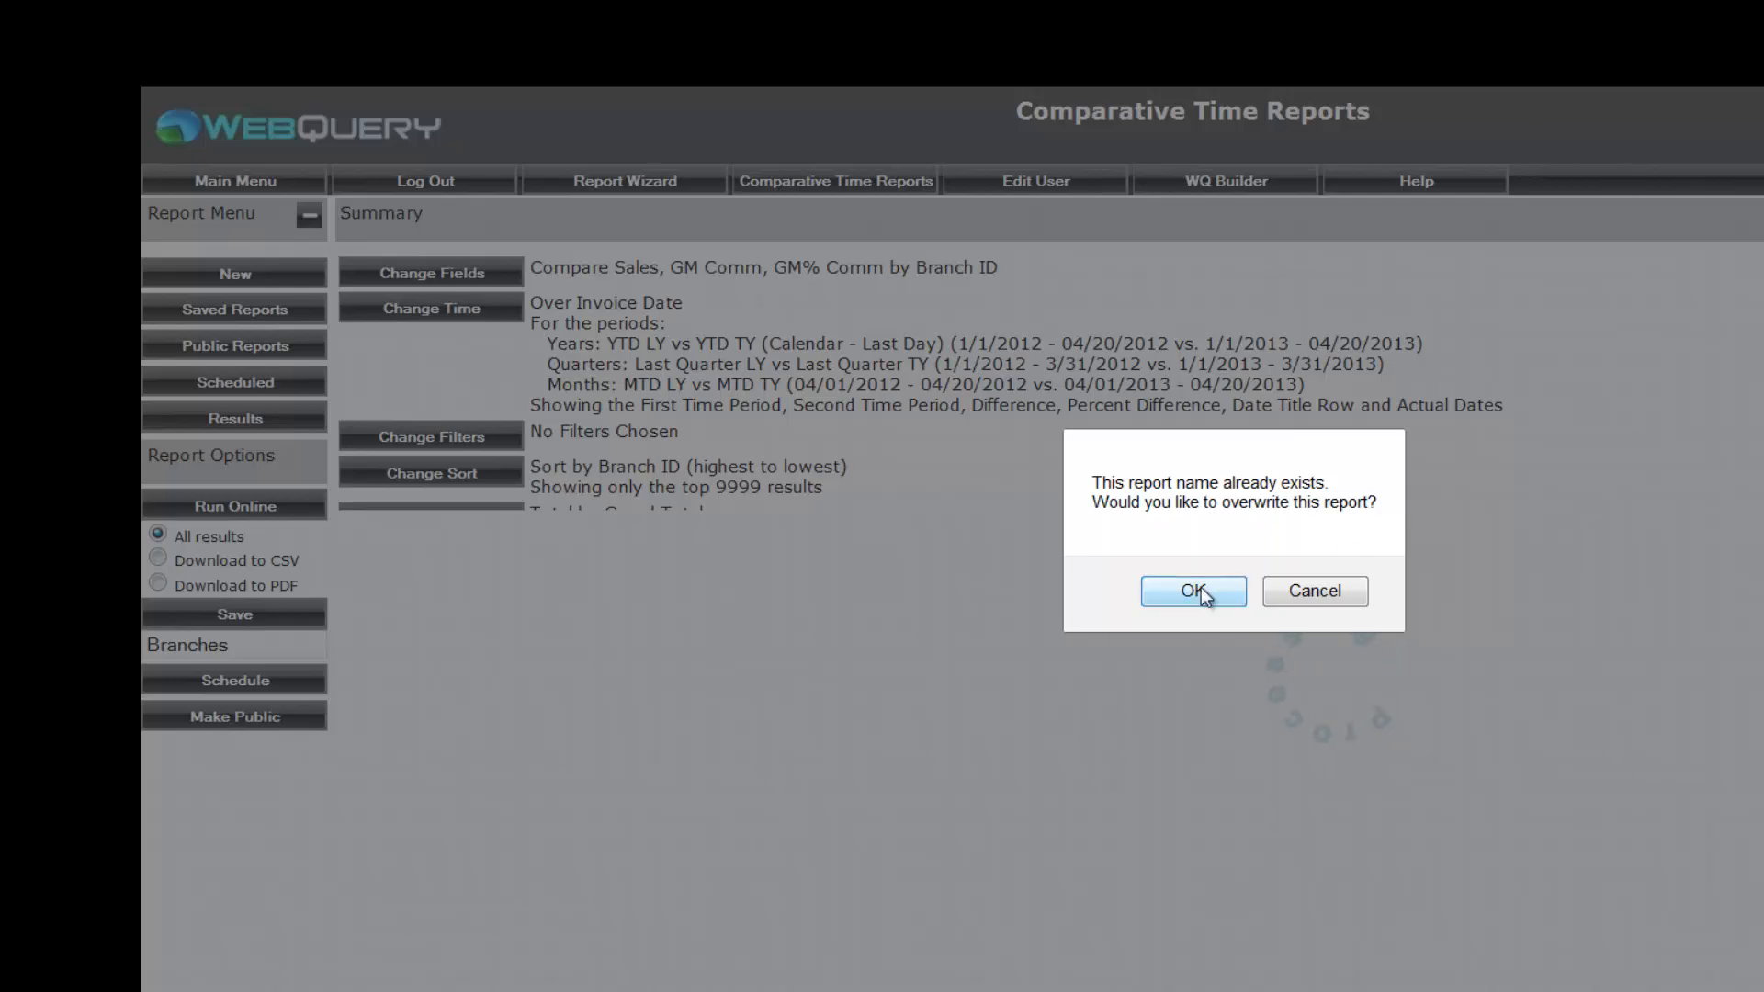
click(1194, 590)
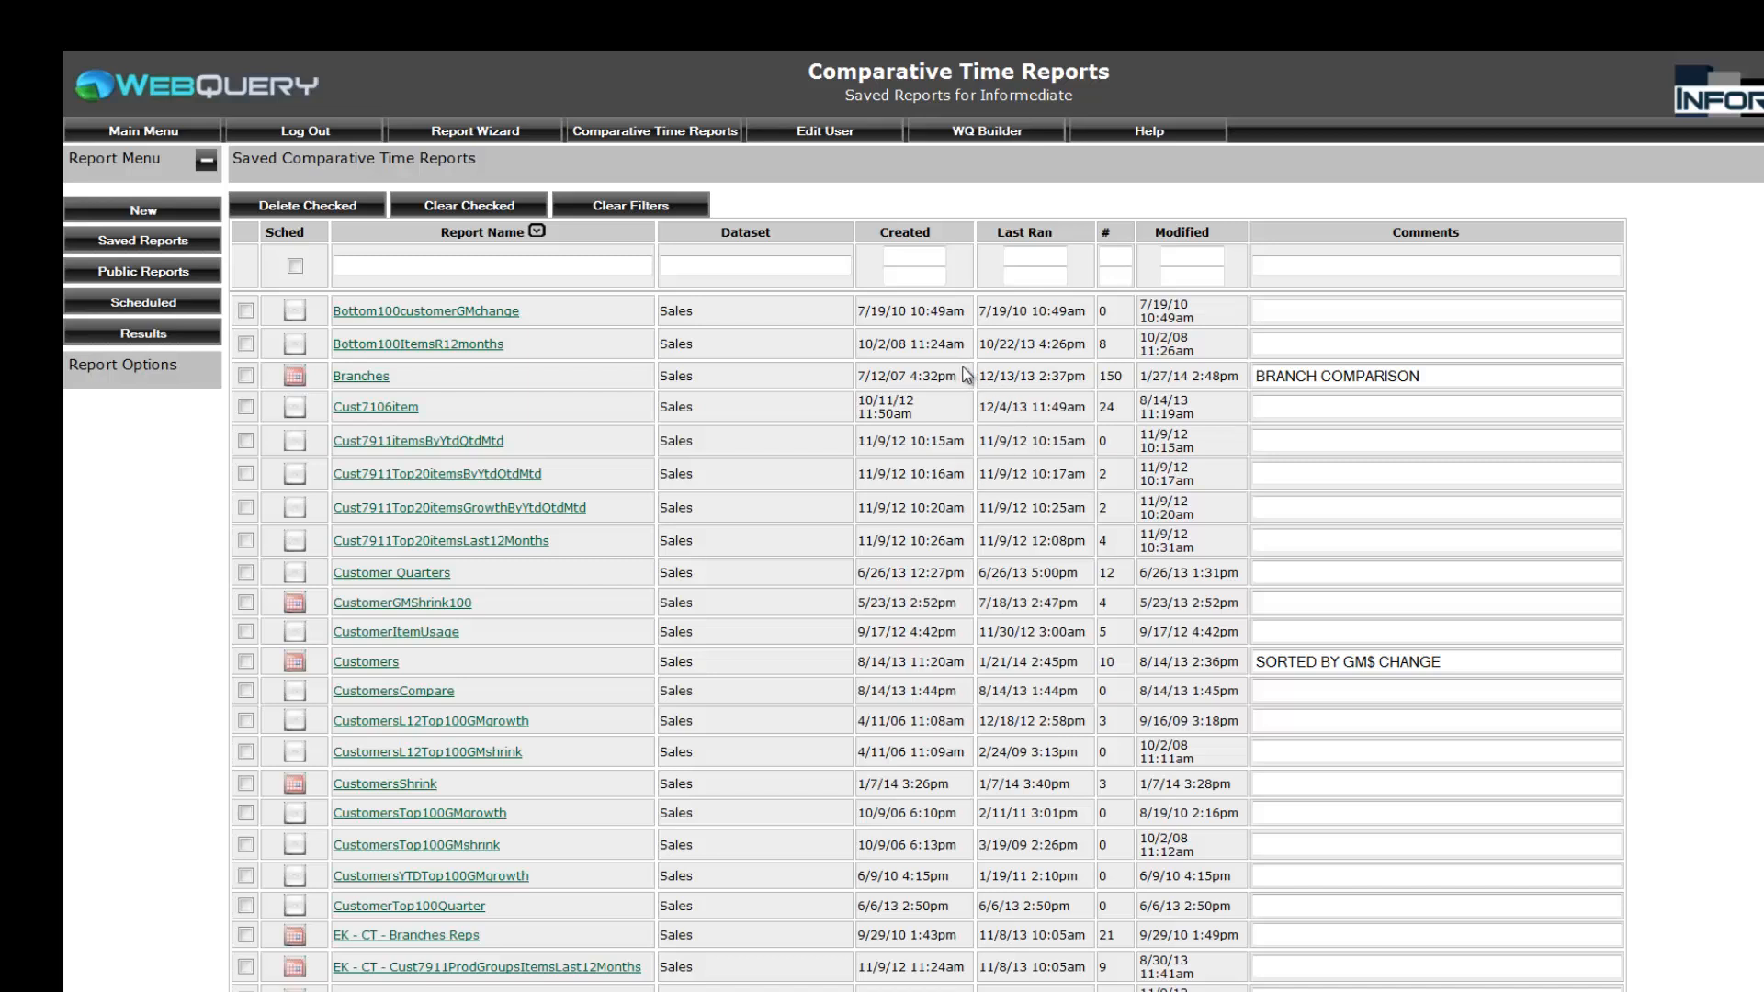
Examine the Branches entry's created, last ran and modified dates, its comment and the filter fields in the saved reports list.
drag(907, 378, 859, 381)
drag(1039, 380, 976, 388)
drag(1242, 381, 1145, 380)
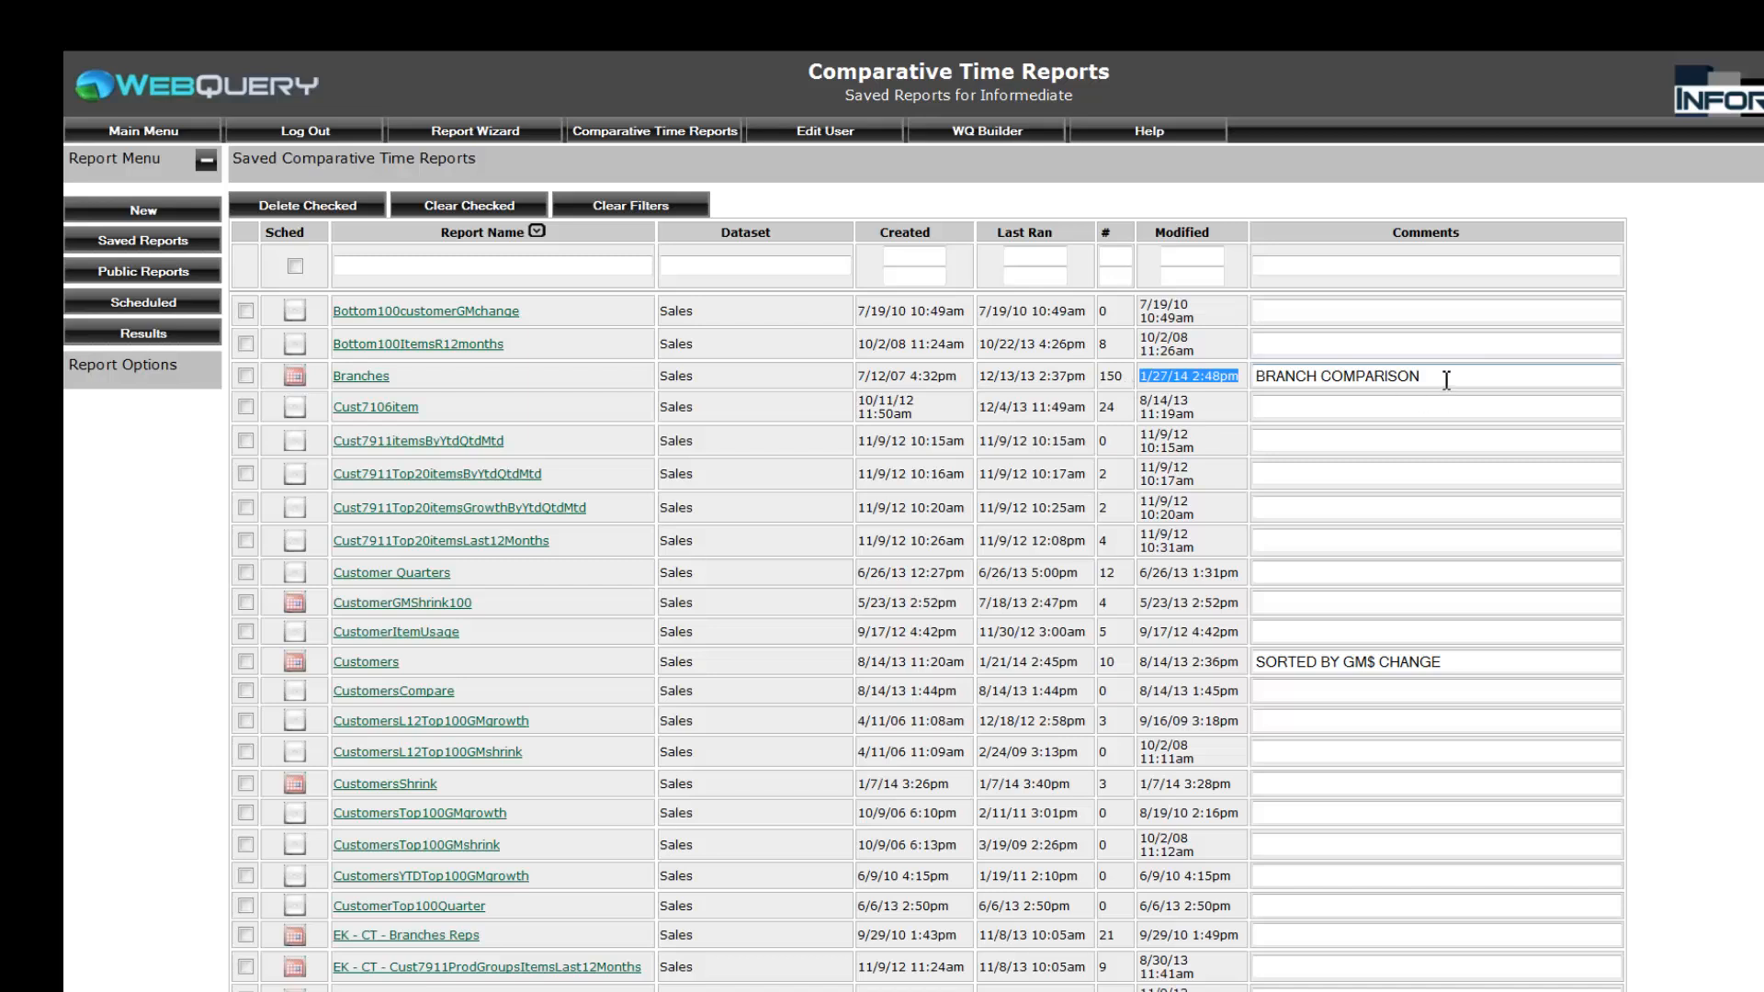
drag(1435, 389, 1254, 391)
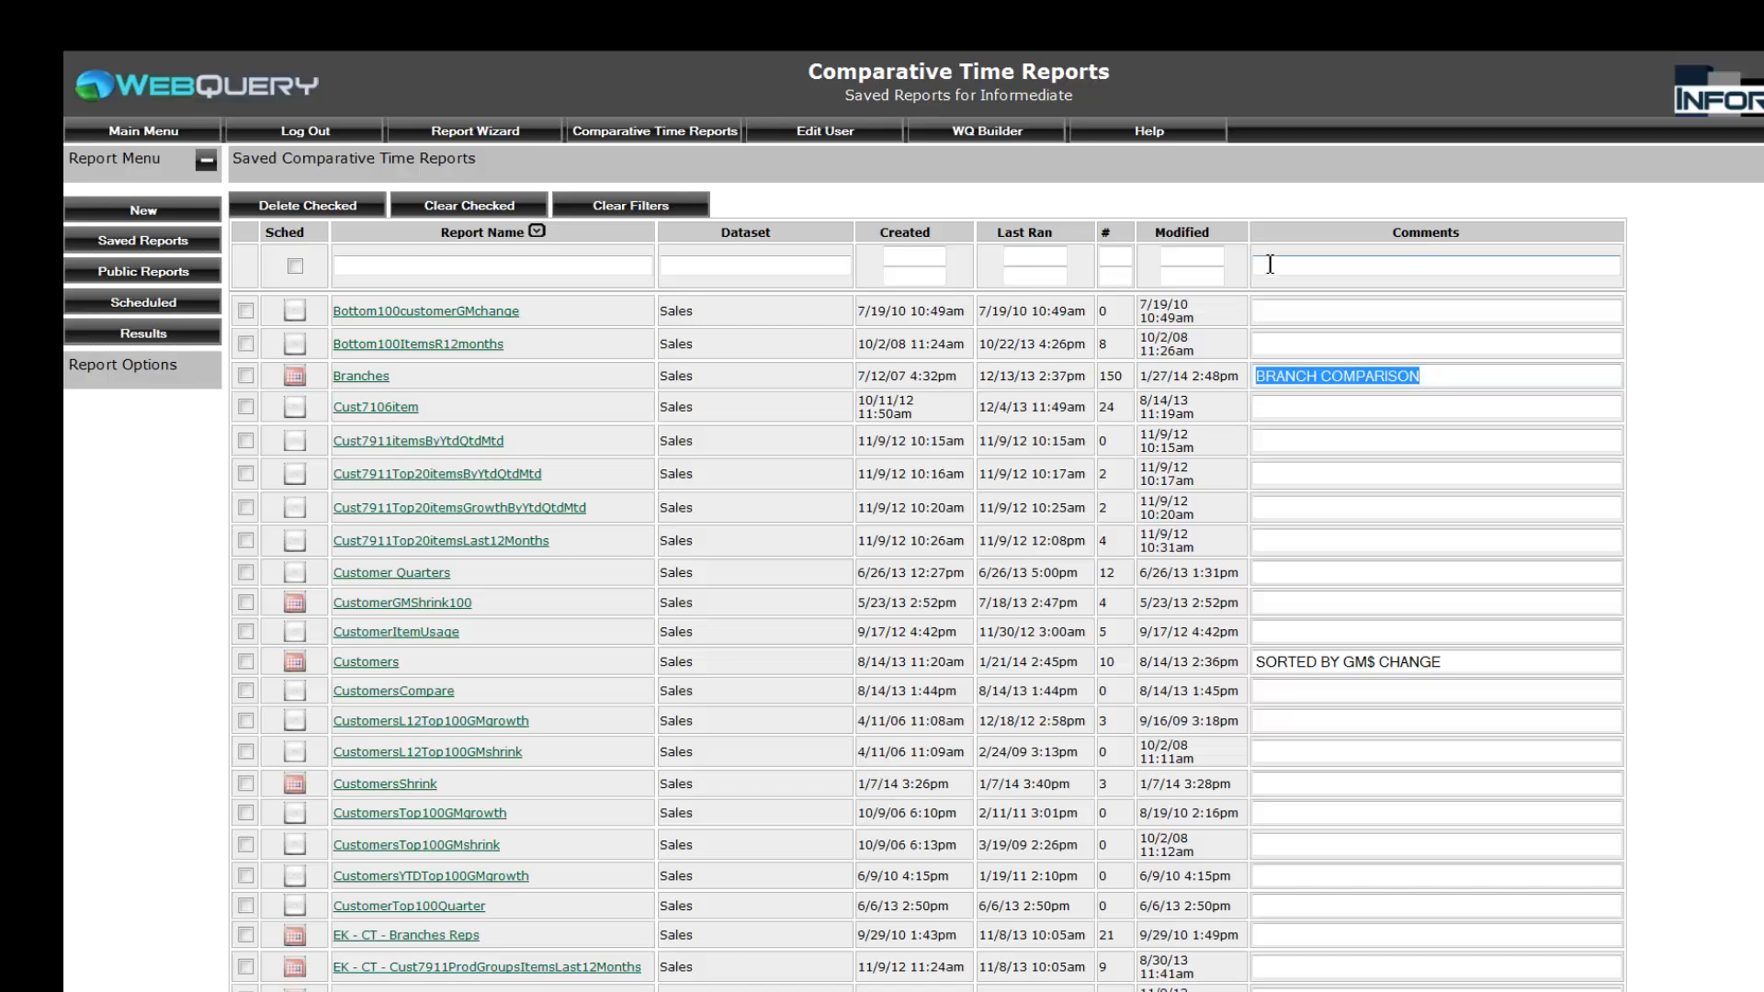
click(1166, 258)
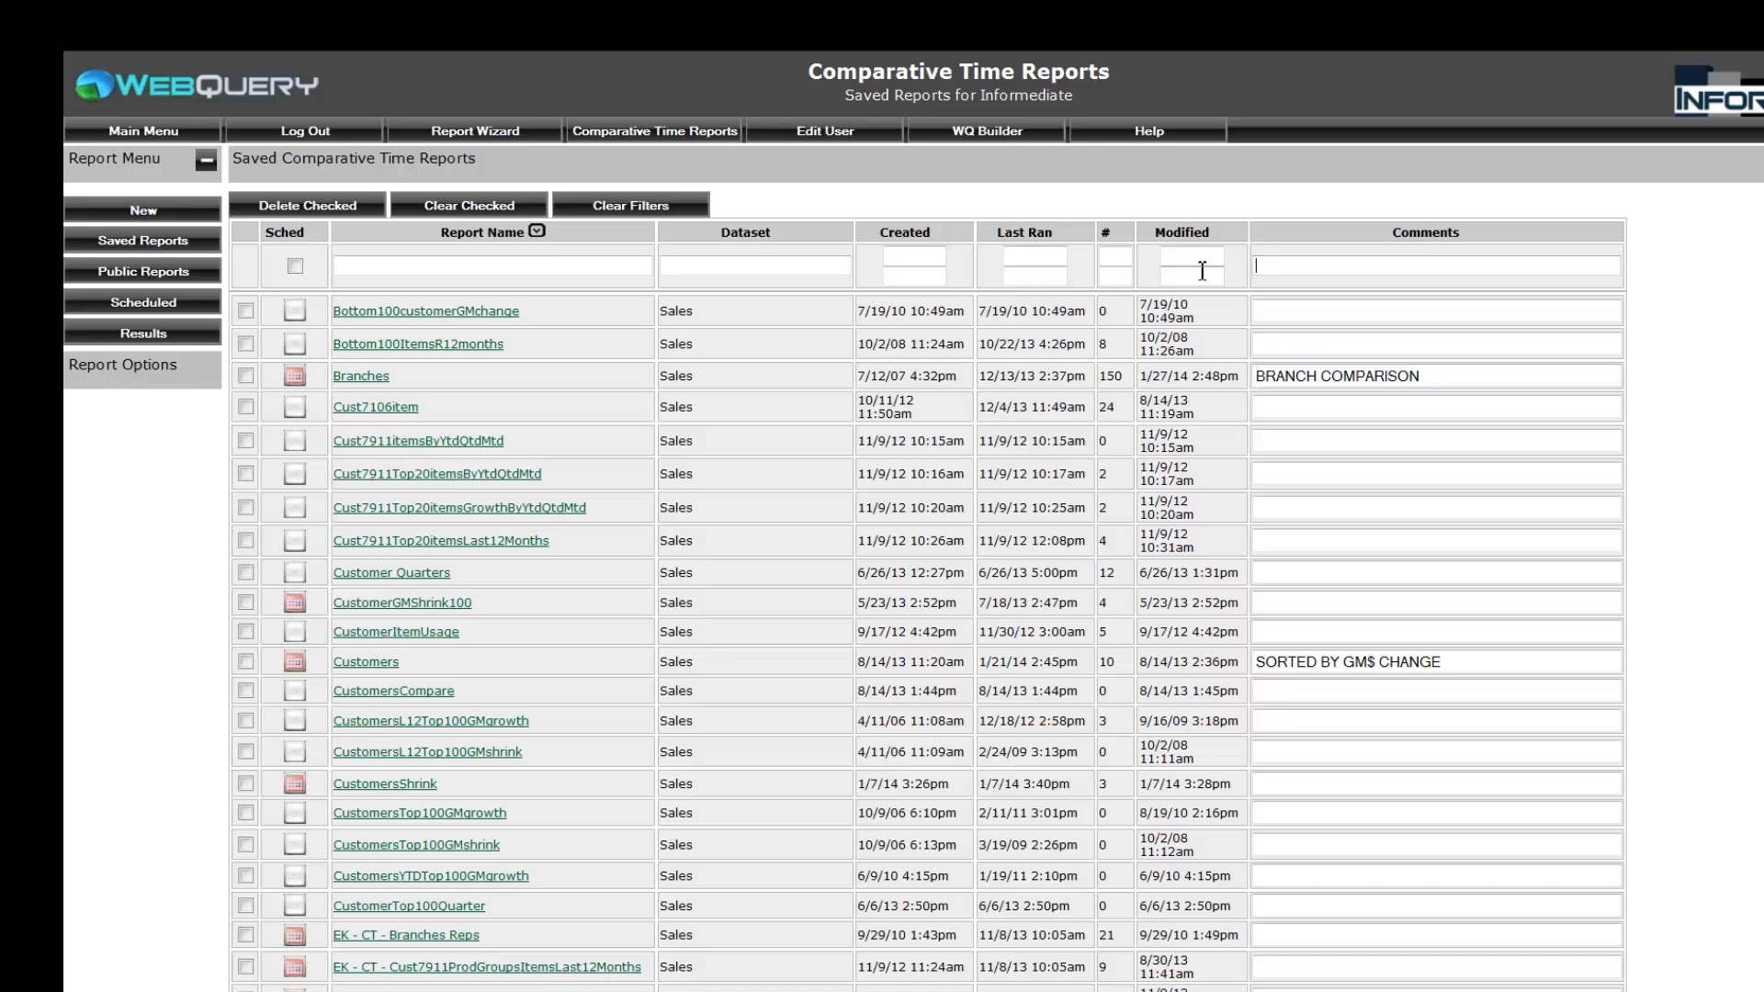
click(582, 267)
Sort the saved reports by Created, by Last Ran, and finally by Modified with the newest first.
click(904, 237)
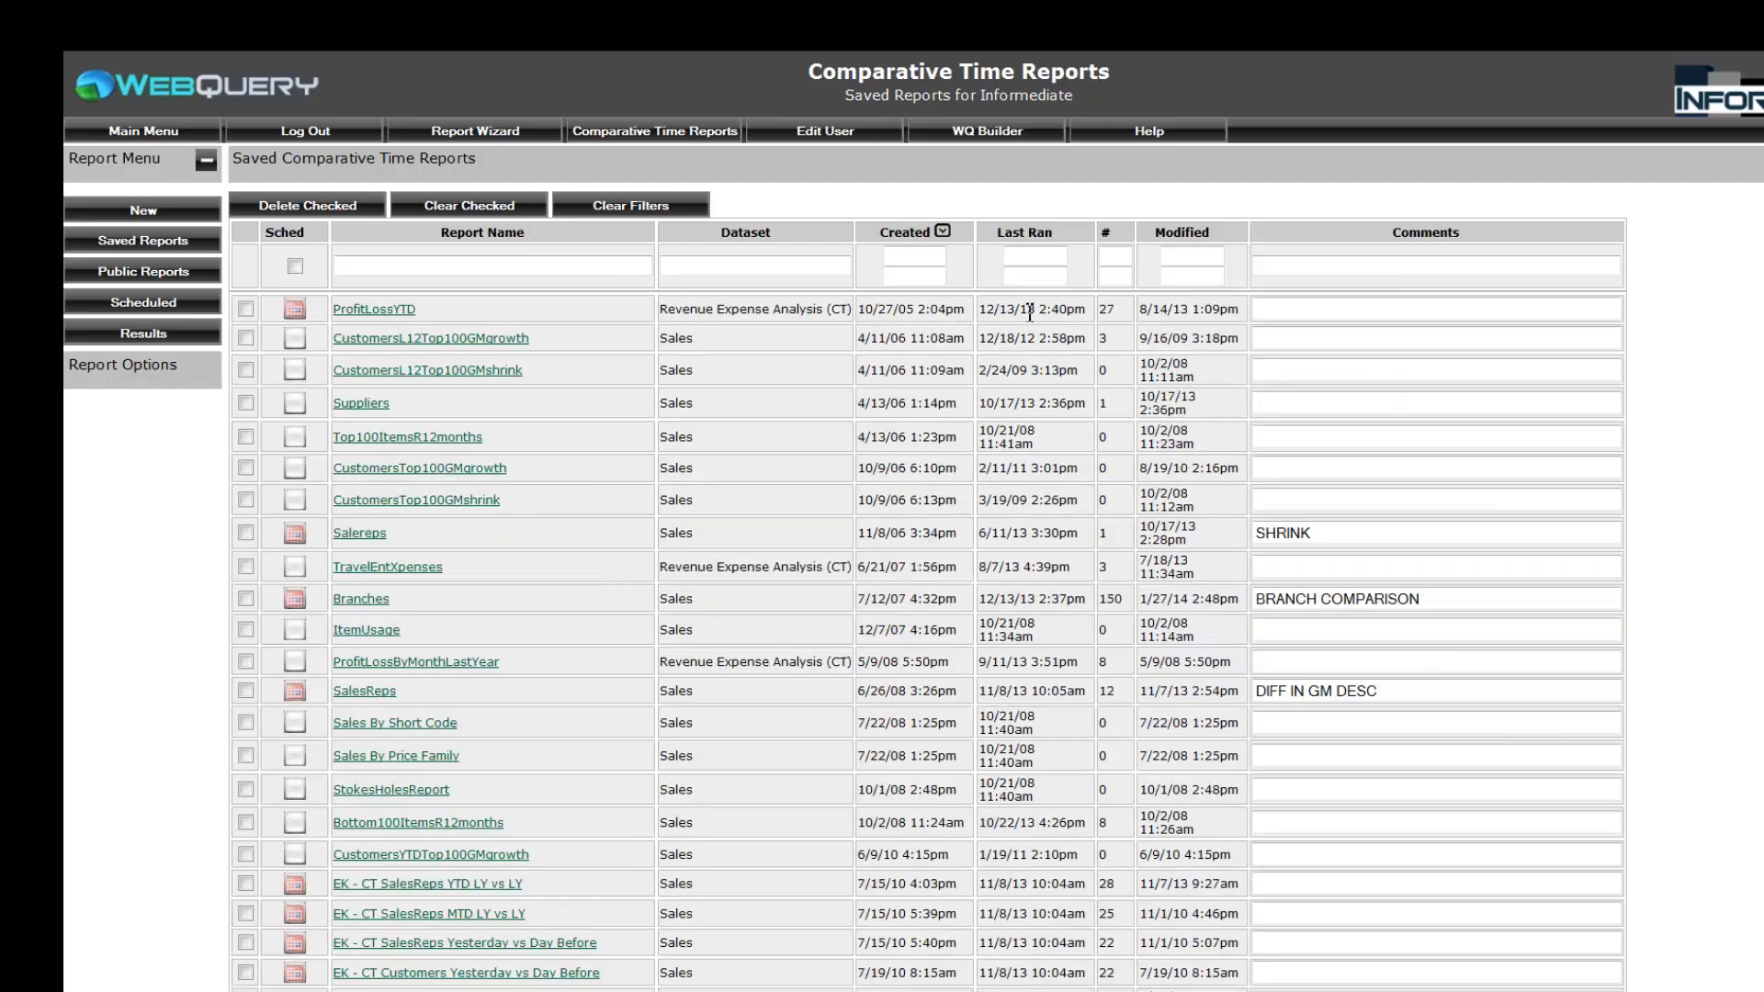
click(1016, 237)
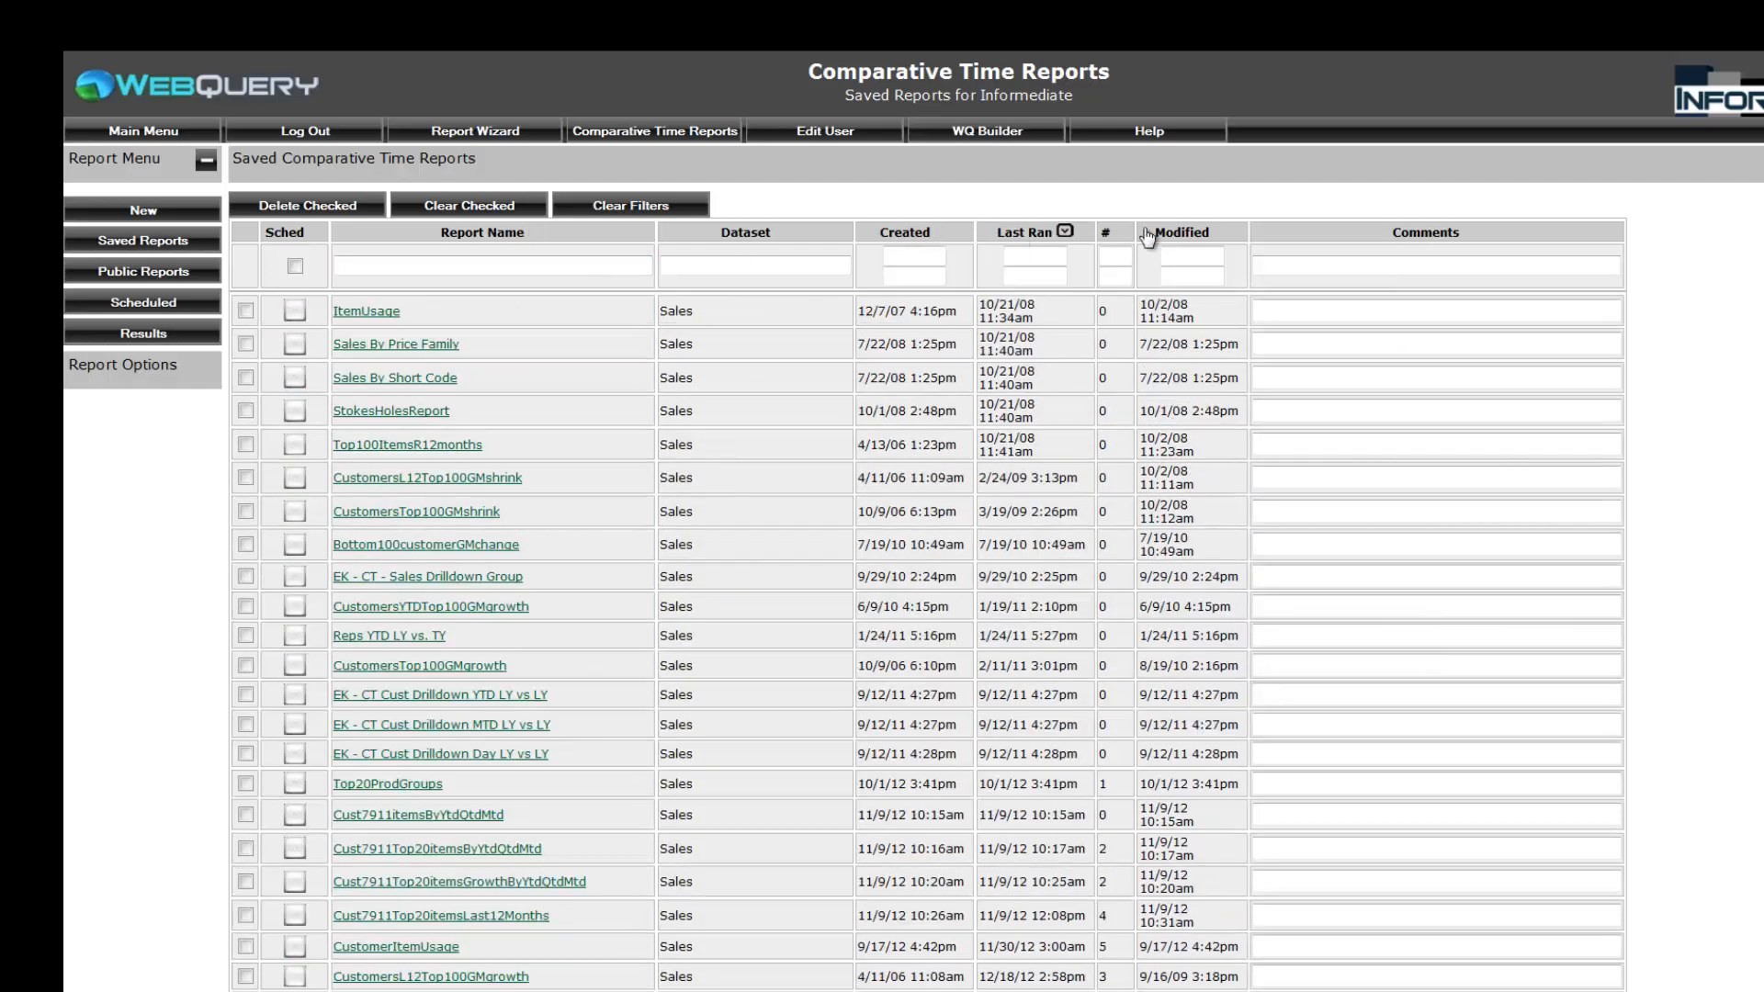
click(1184, 241)
click(1184, 237)
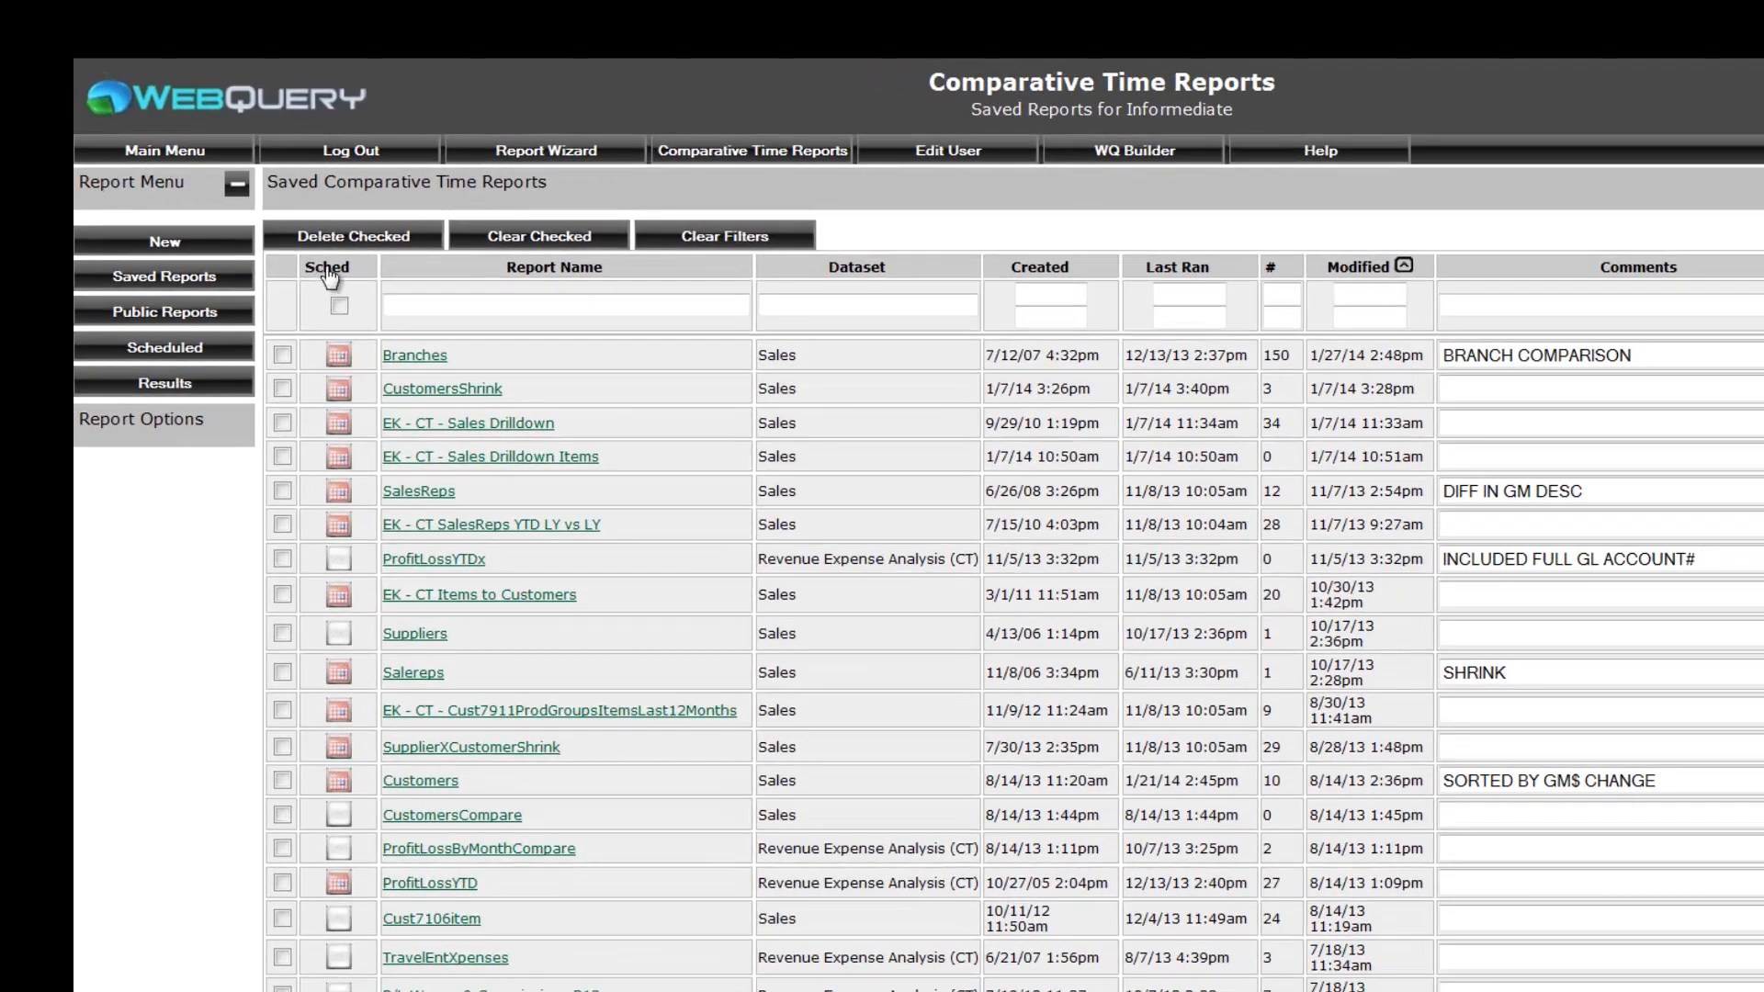
Open the schedule of the Branches report and set its frequency to "Every month on the second...".
click(339, 360)
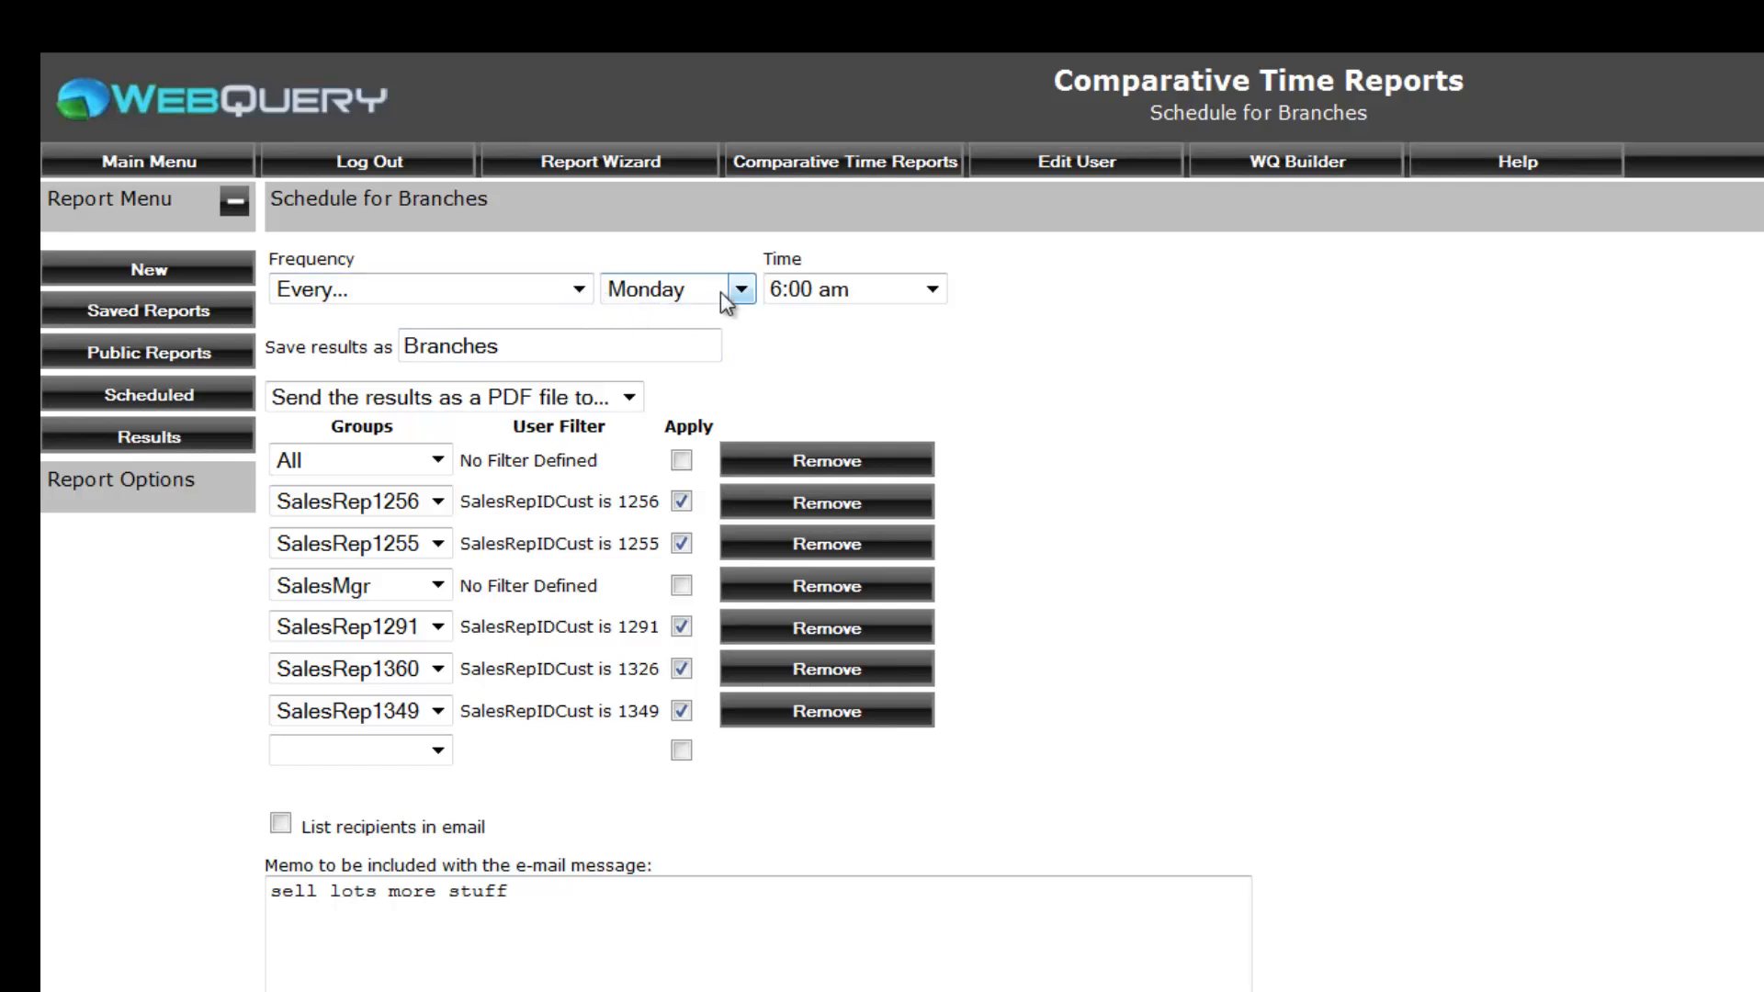
click(580, 291)
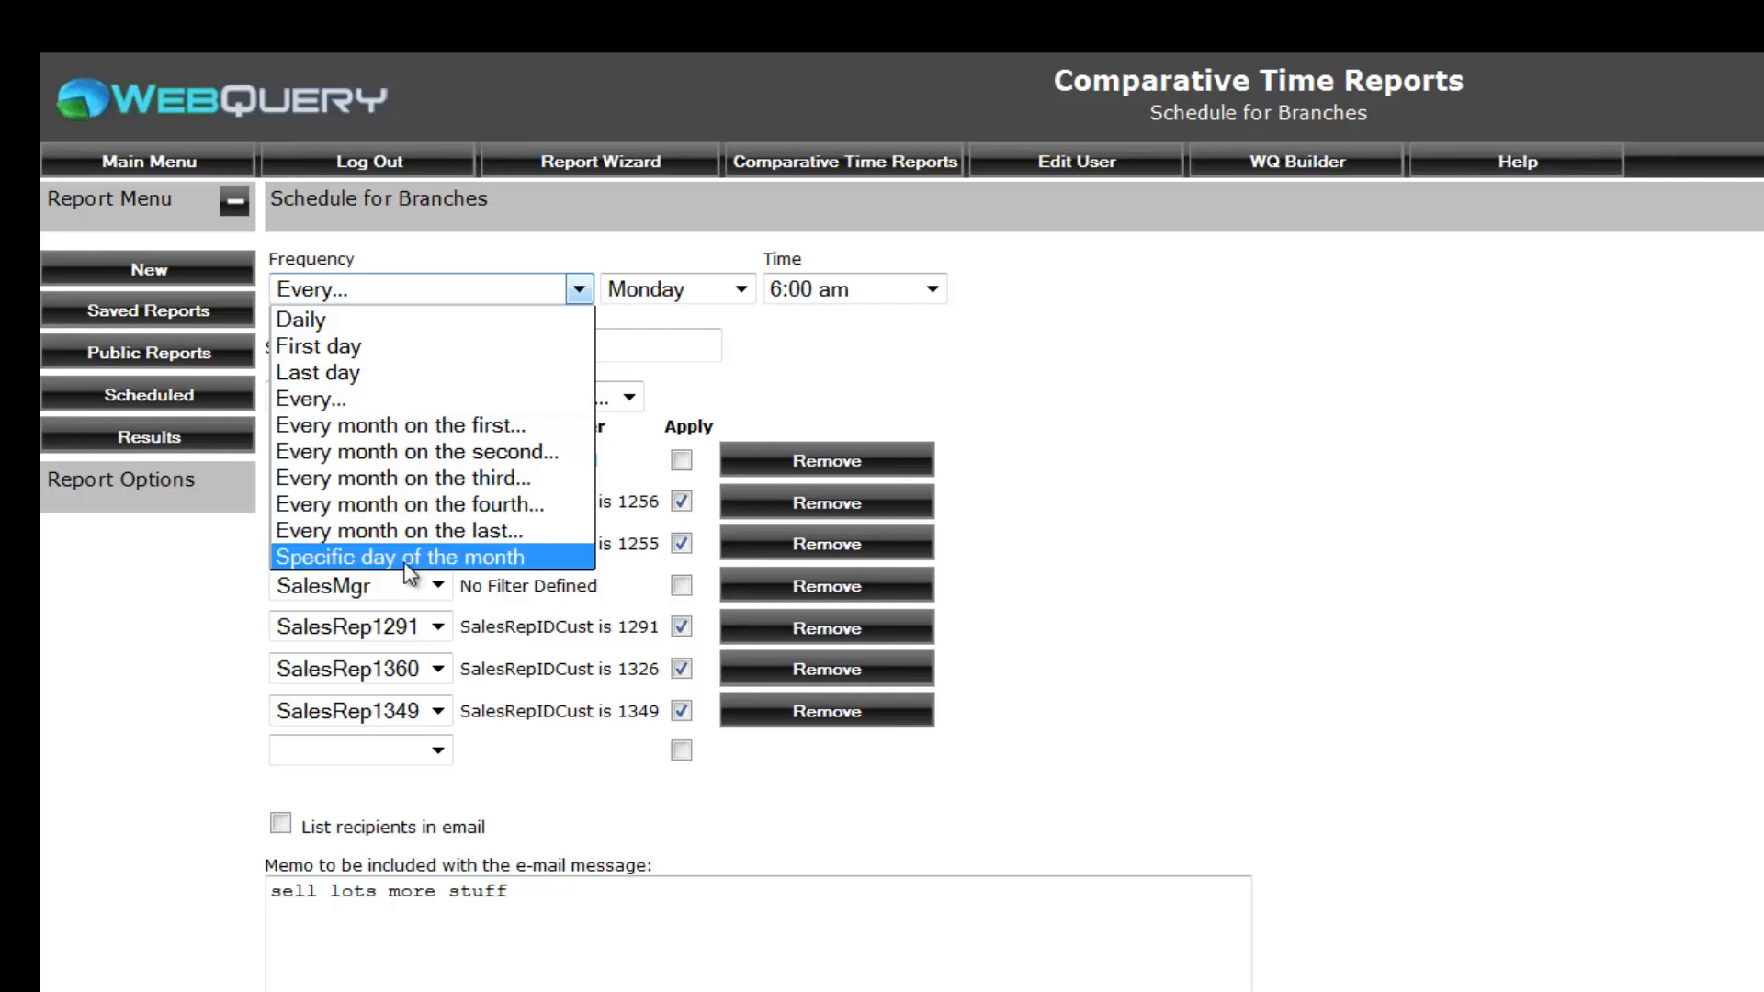
click(397, 459)
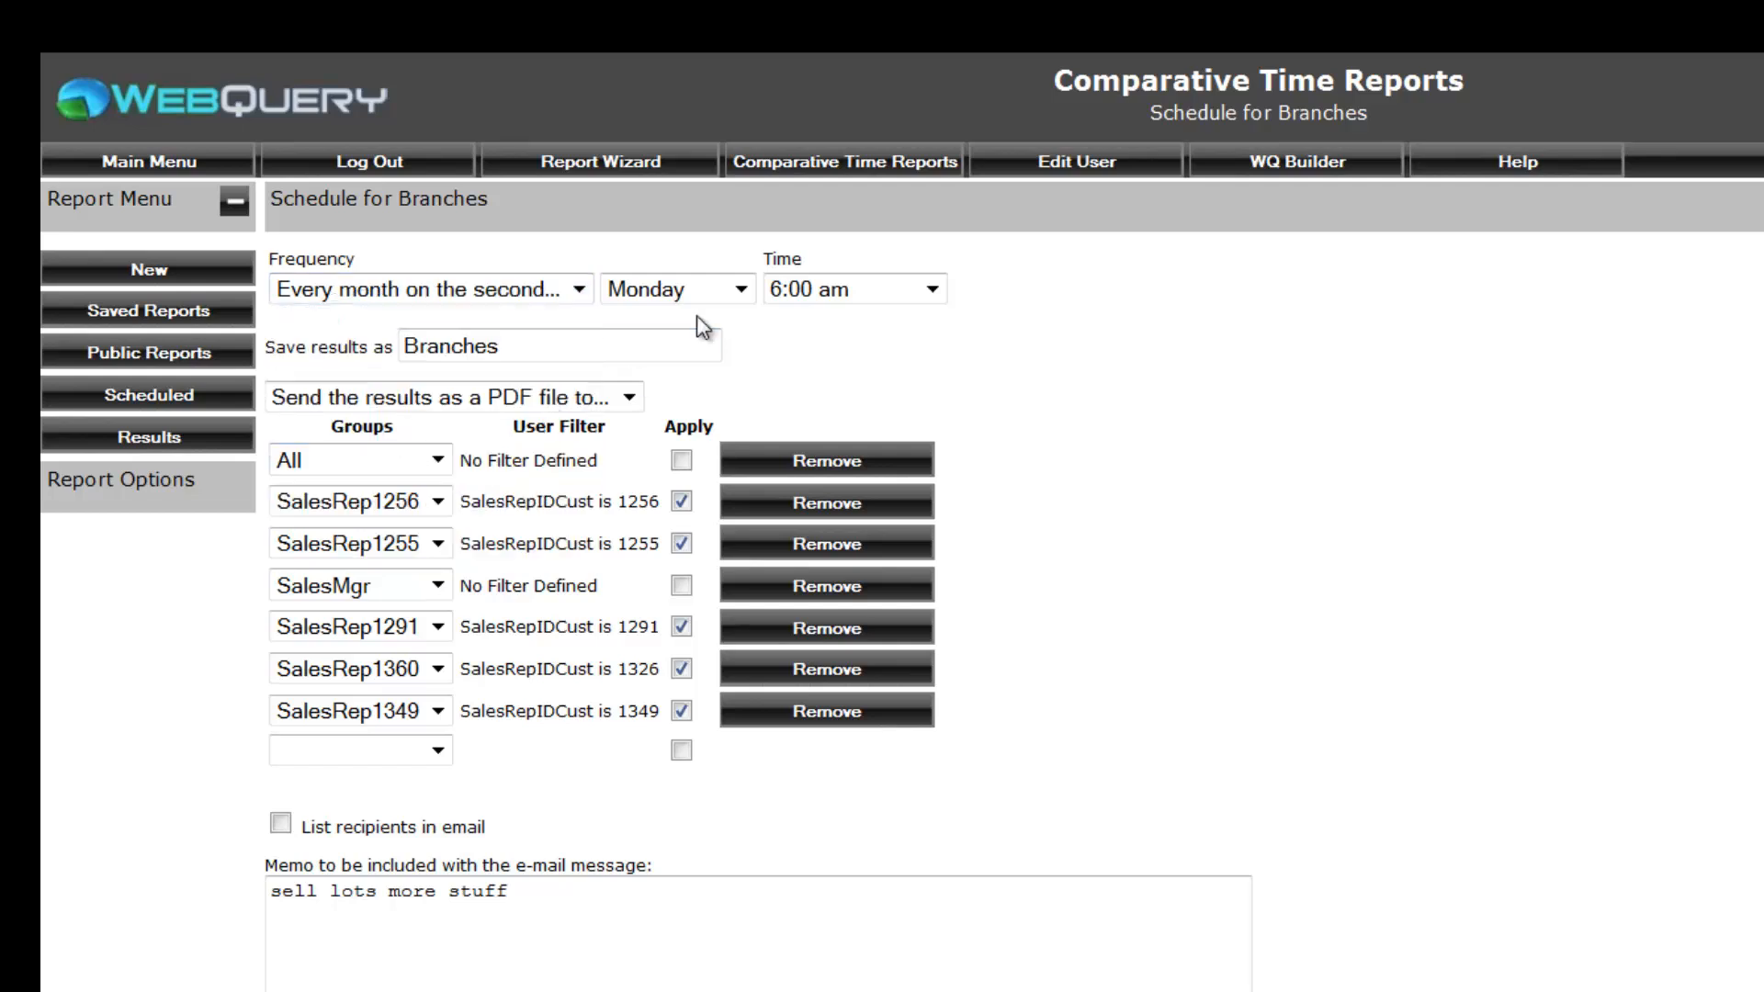
Set the Branches schedule to run on Friday at 5:00 am.
click(738, 290)
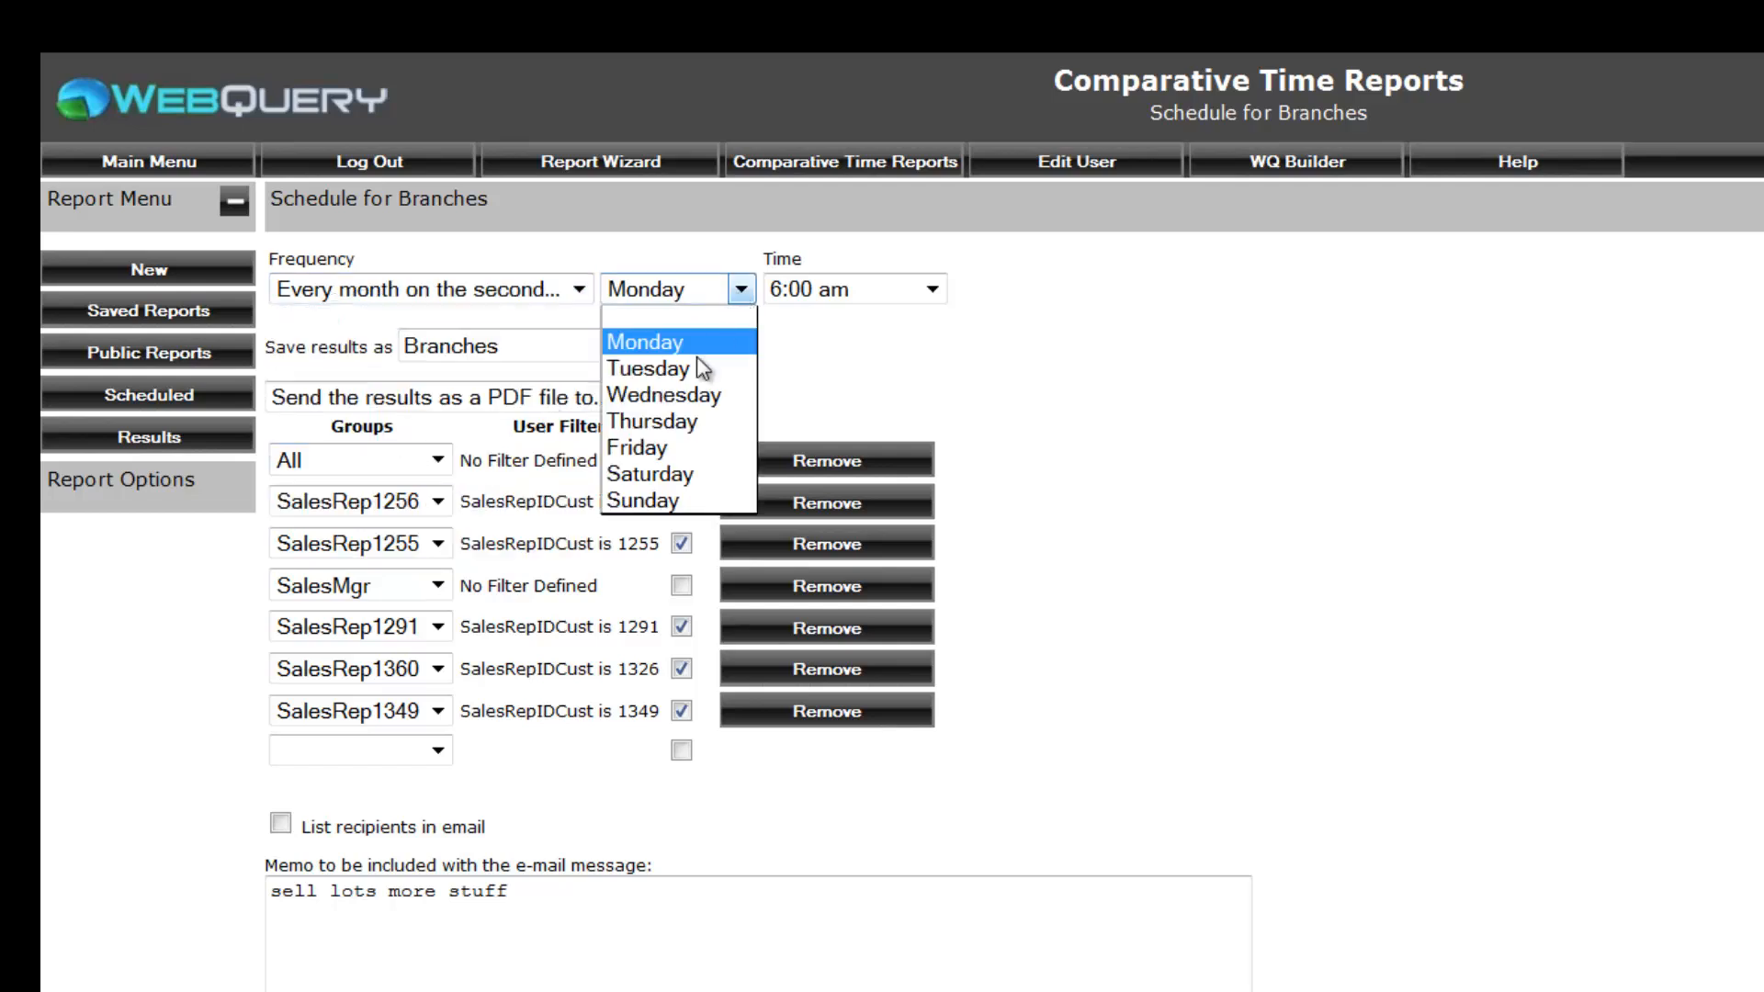
click(665, 446)
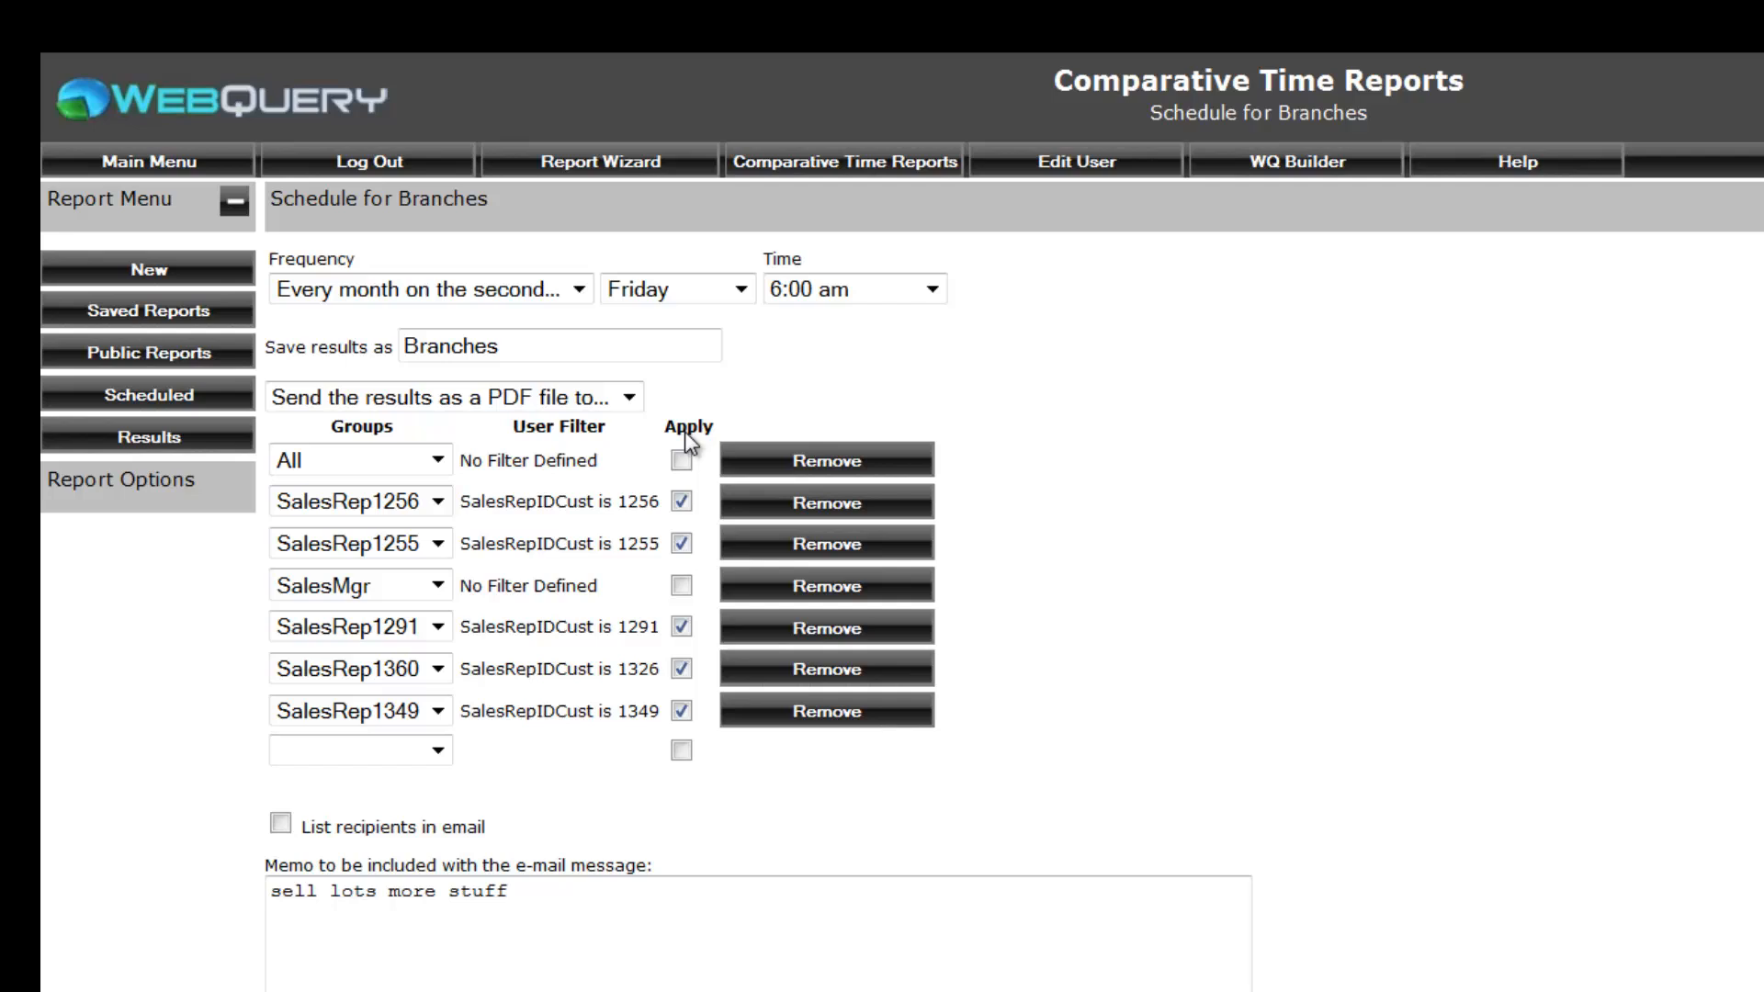
click(932, 290)
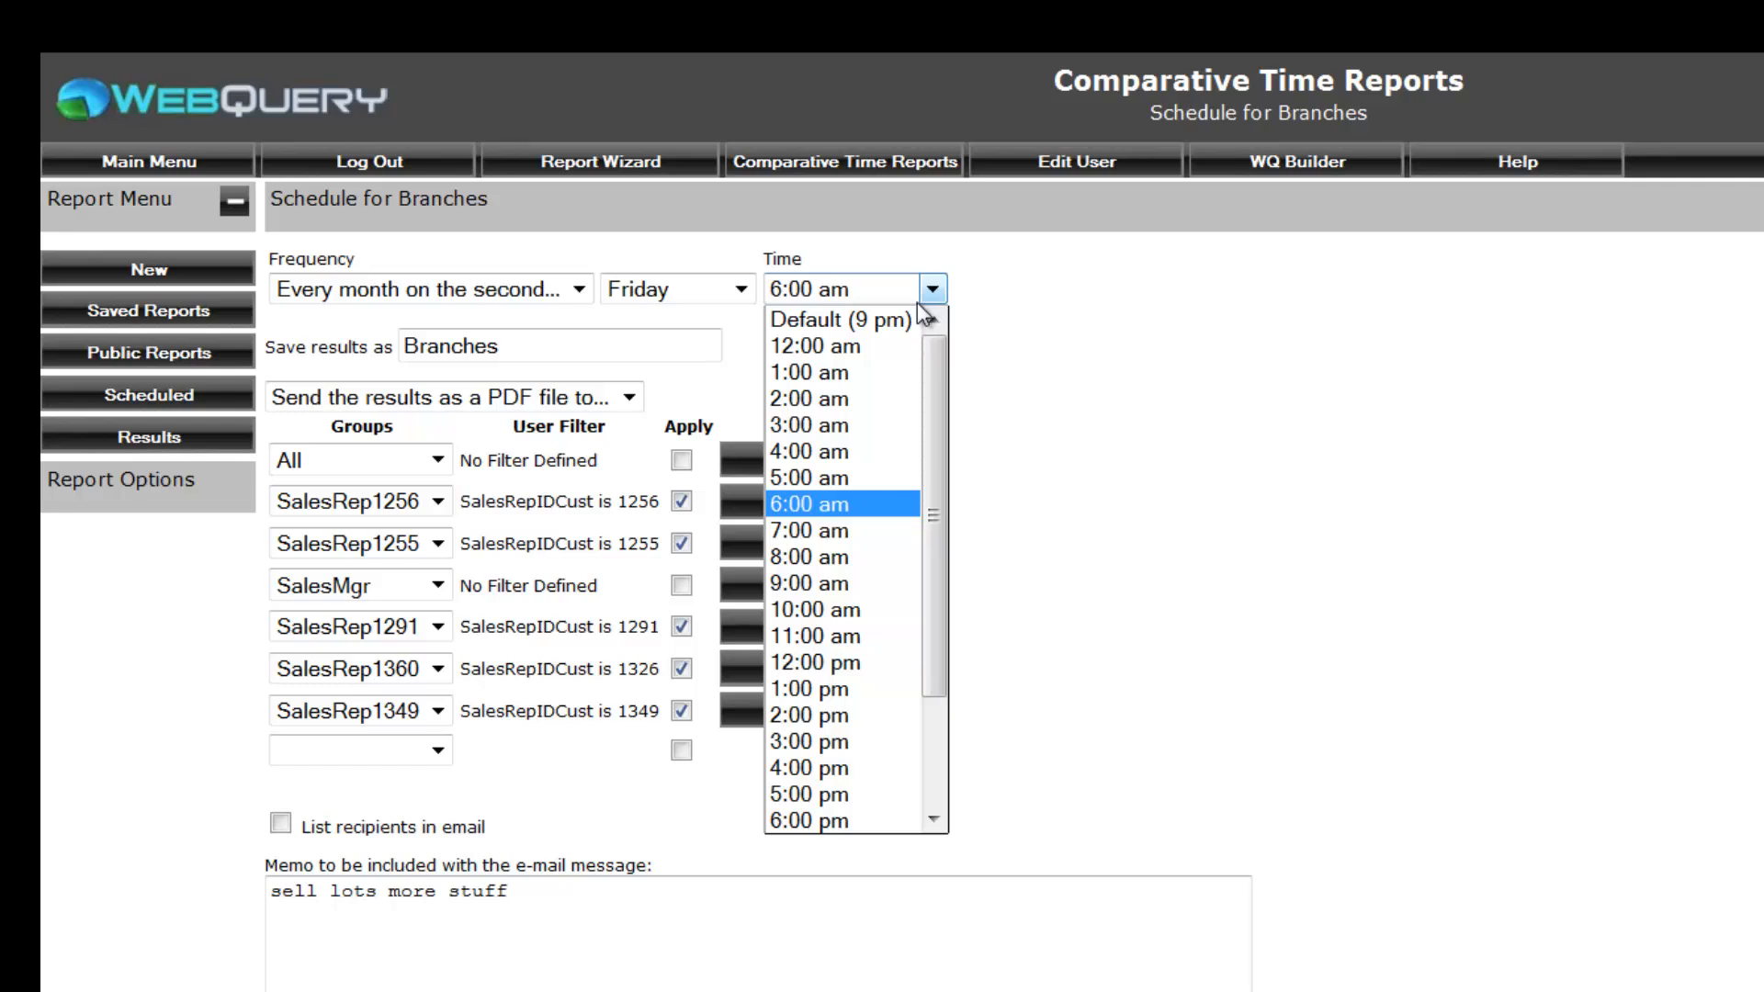
click(847, 478)
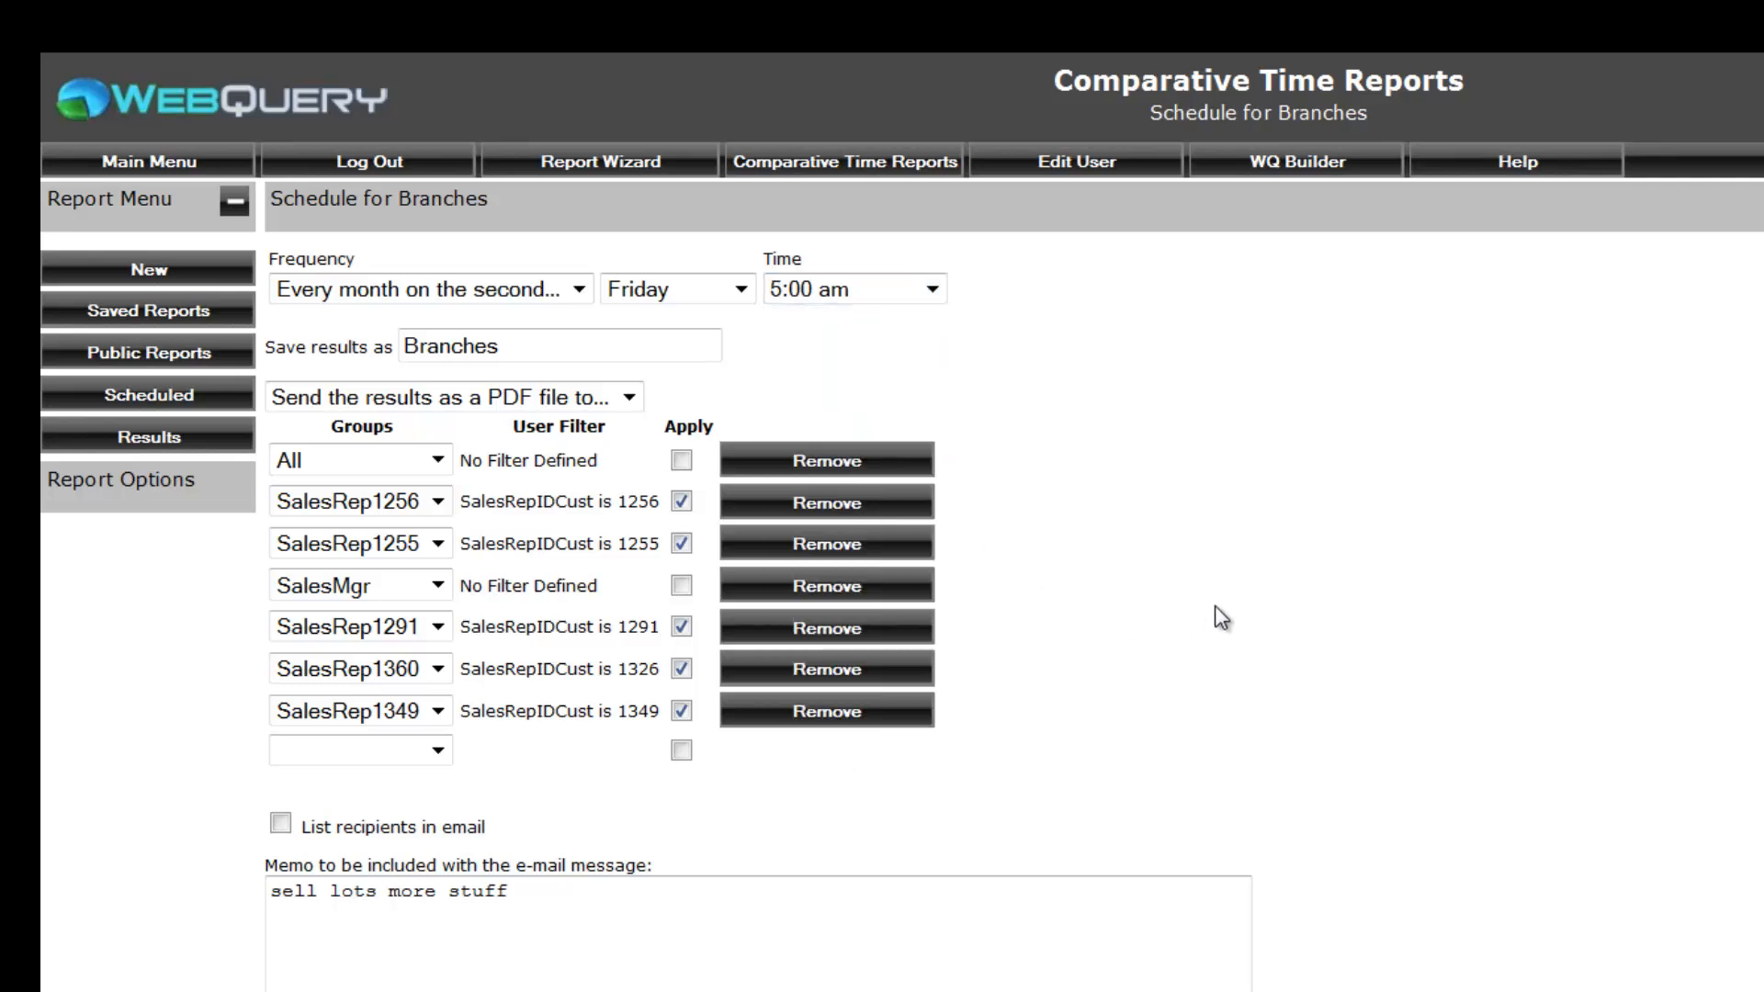
View the notification options and the saved result "EK - CT - Branches Reps", then return to the Branches schedule.
click(637, 397)
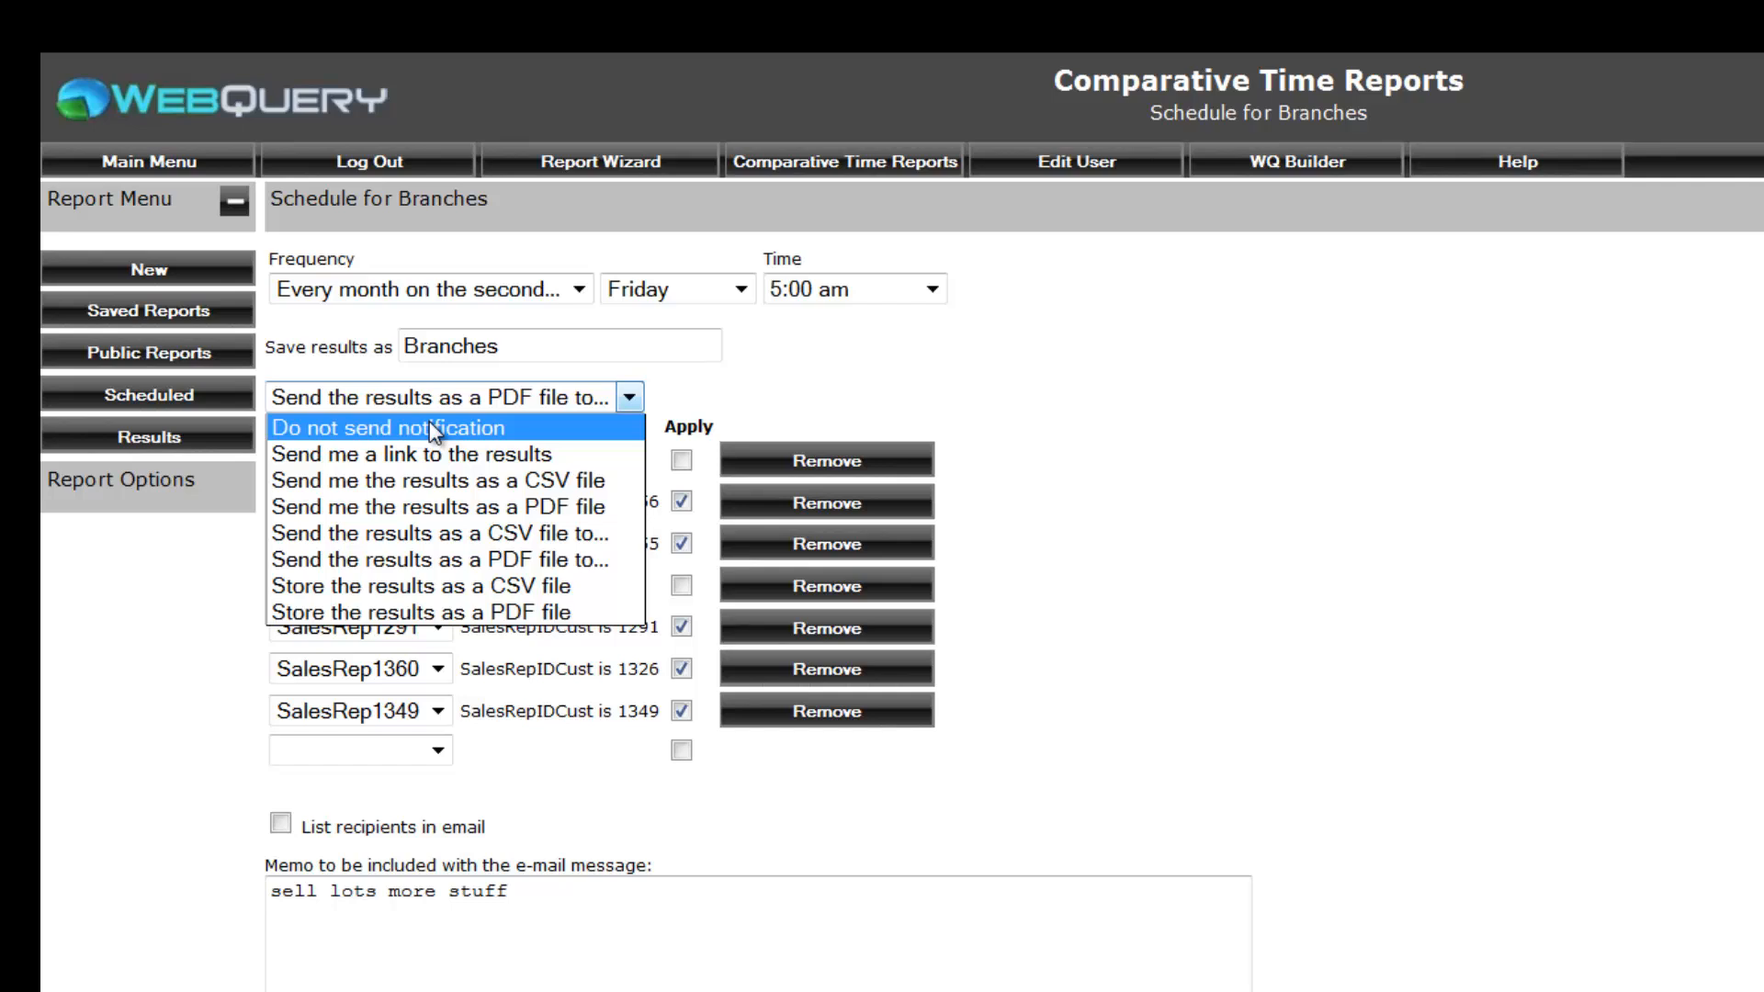
click(187, 450)
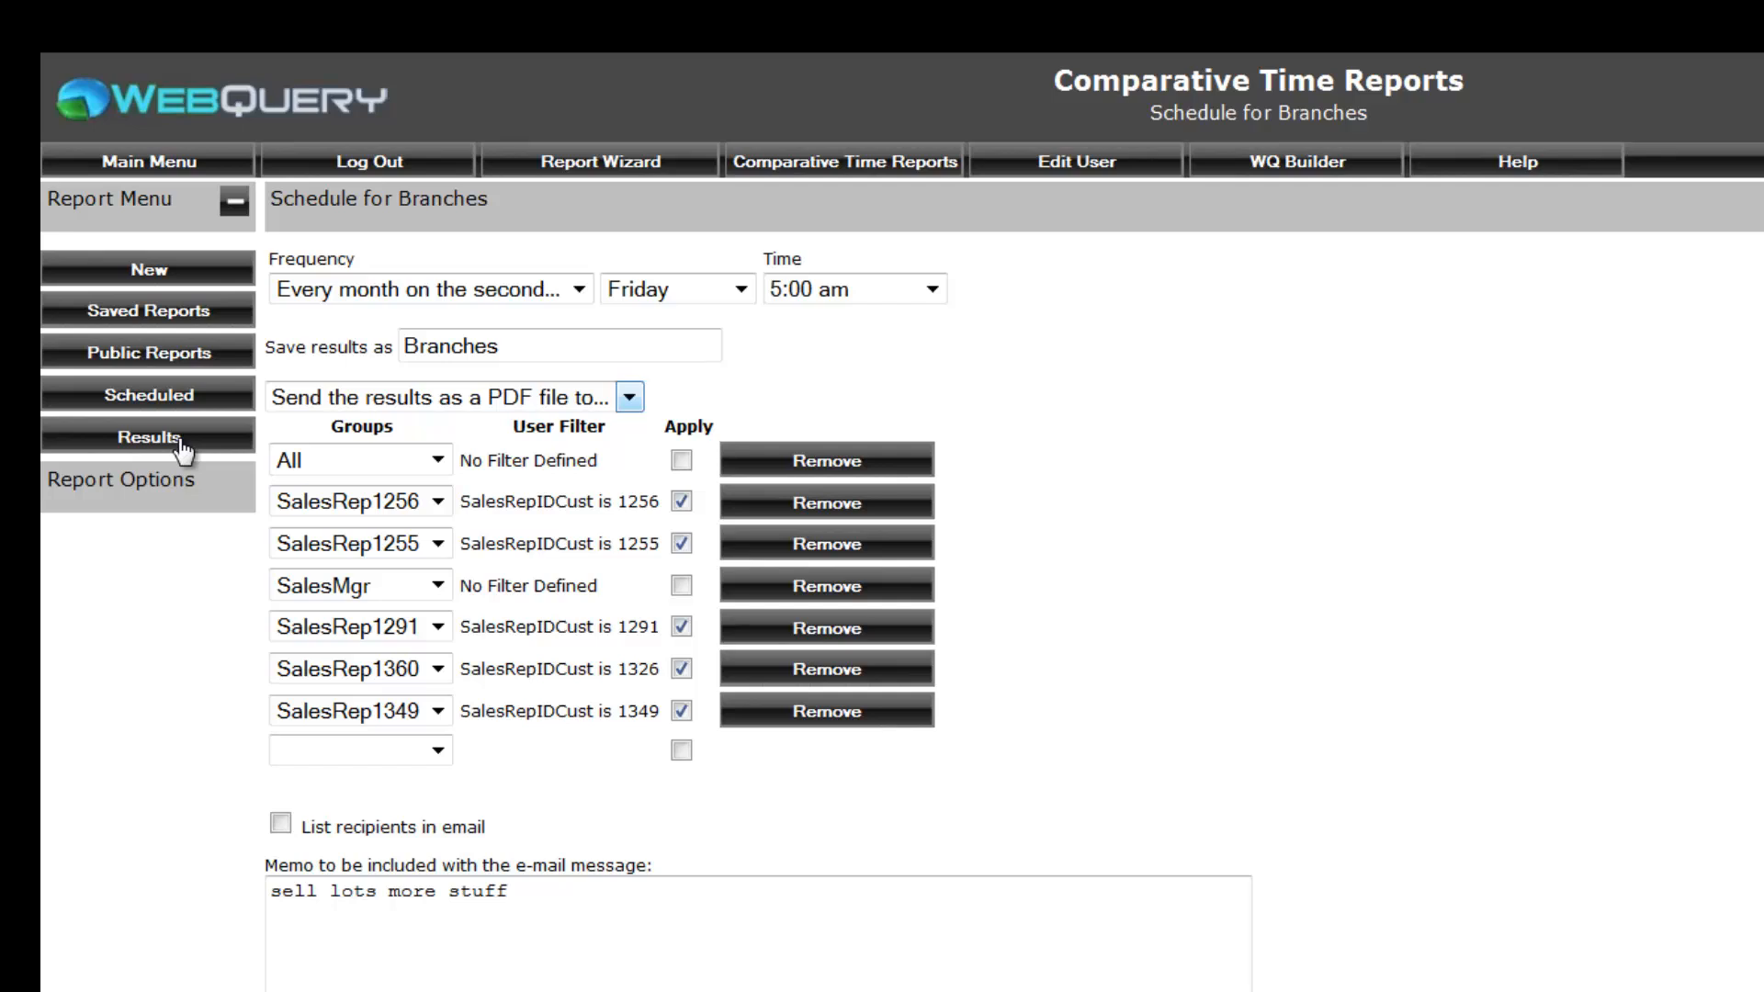
click(184, 450)
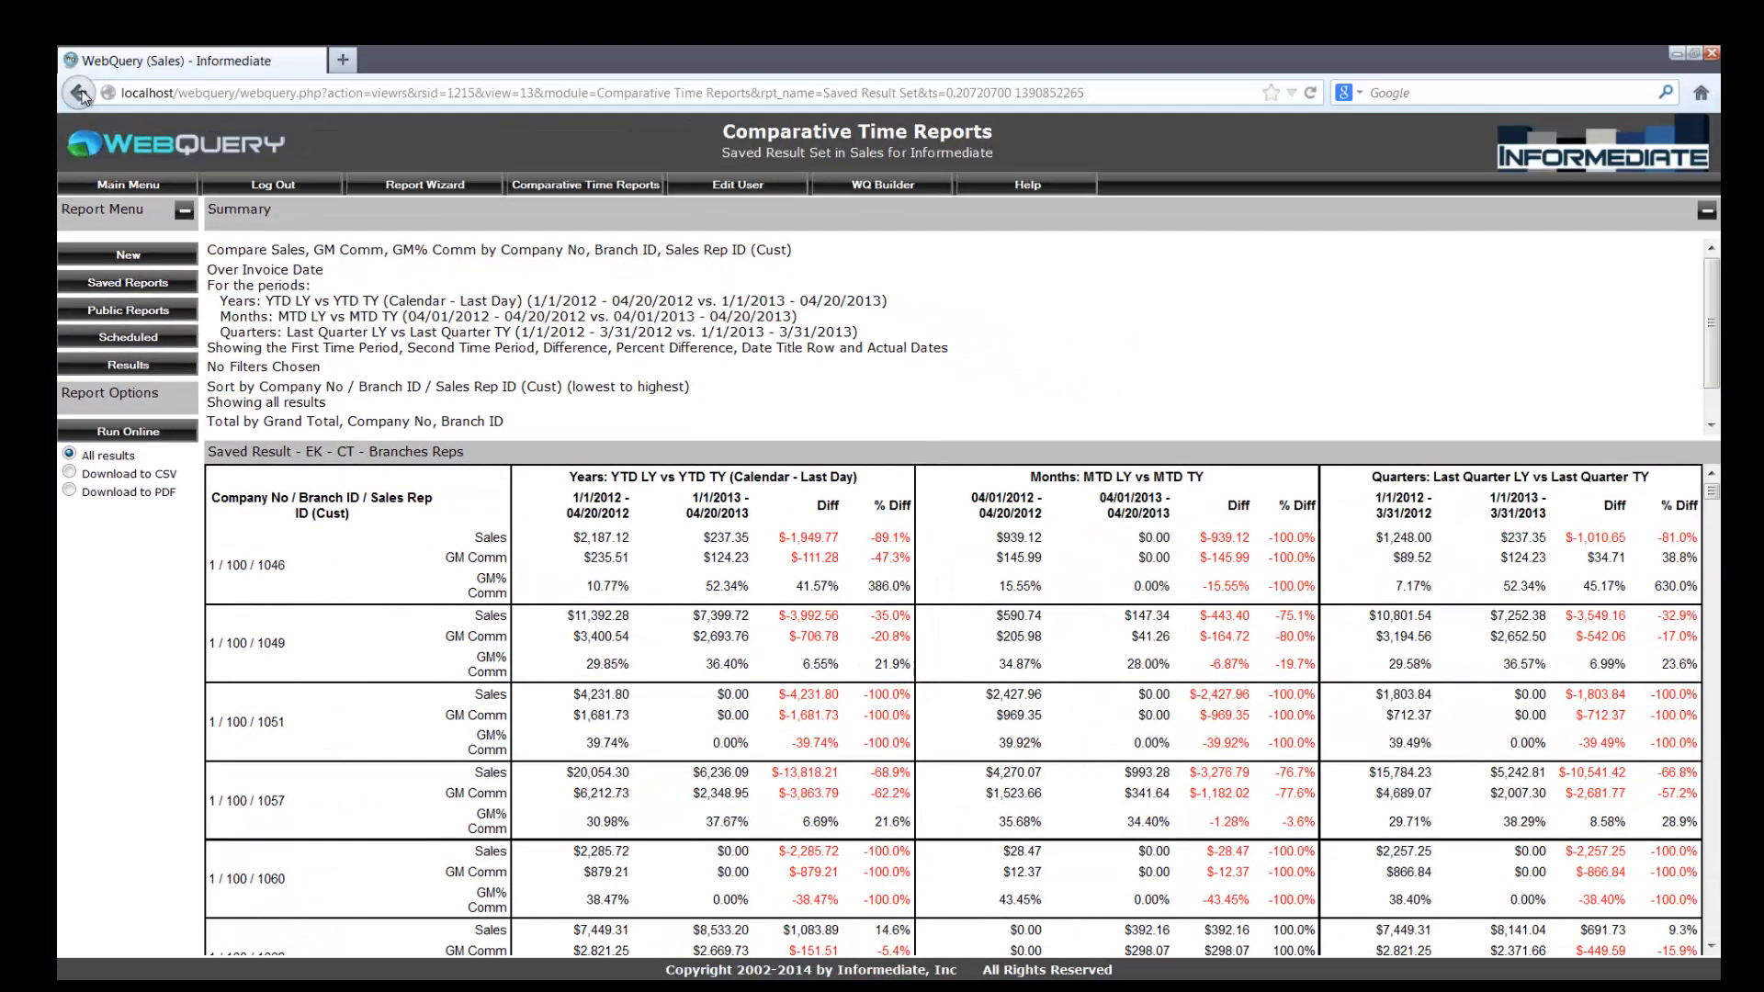
click(80, 93)
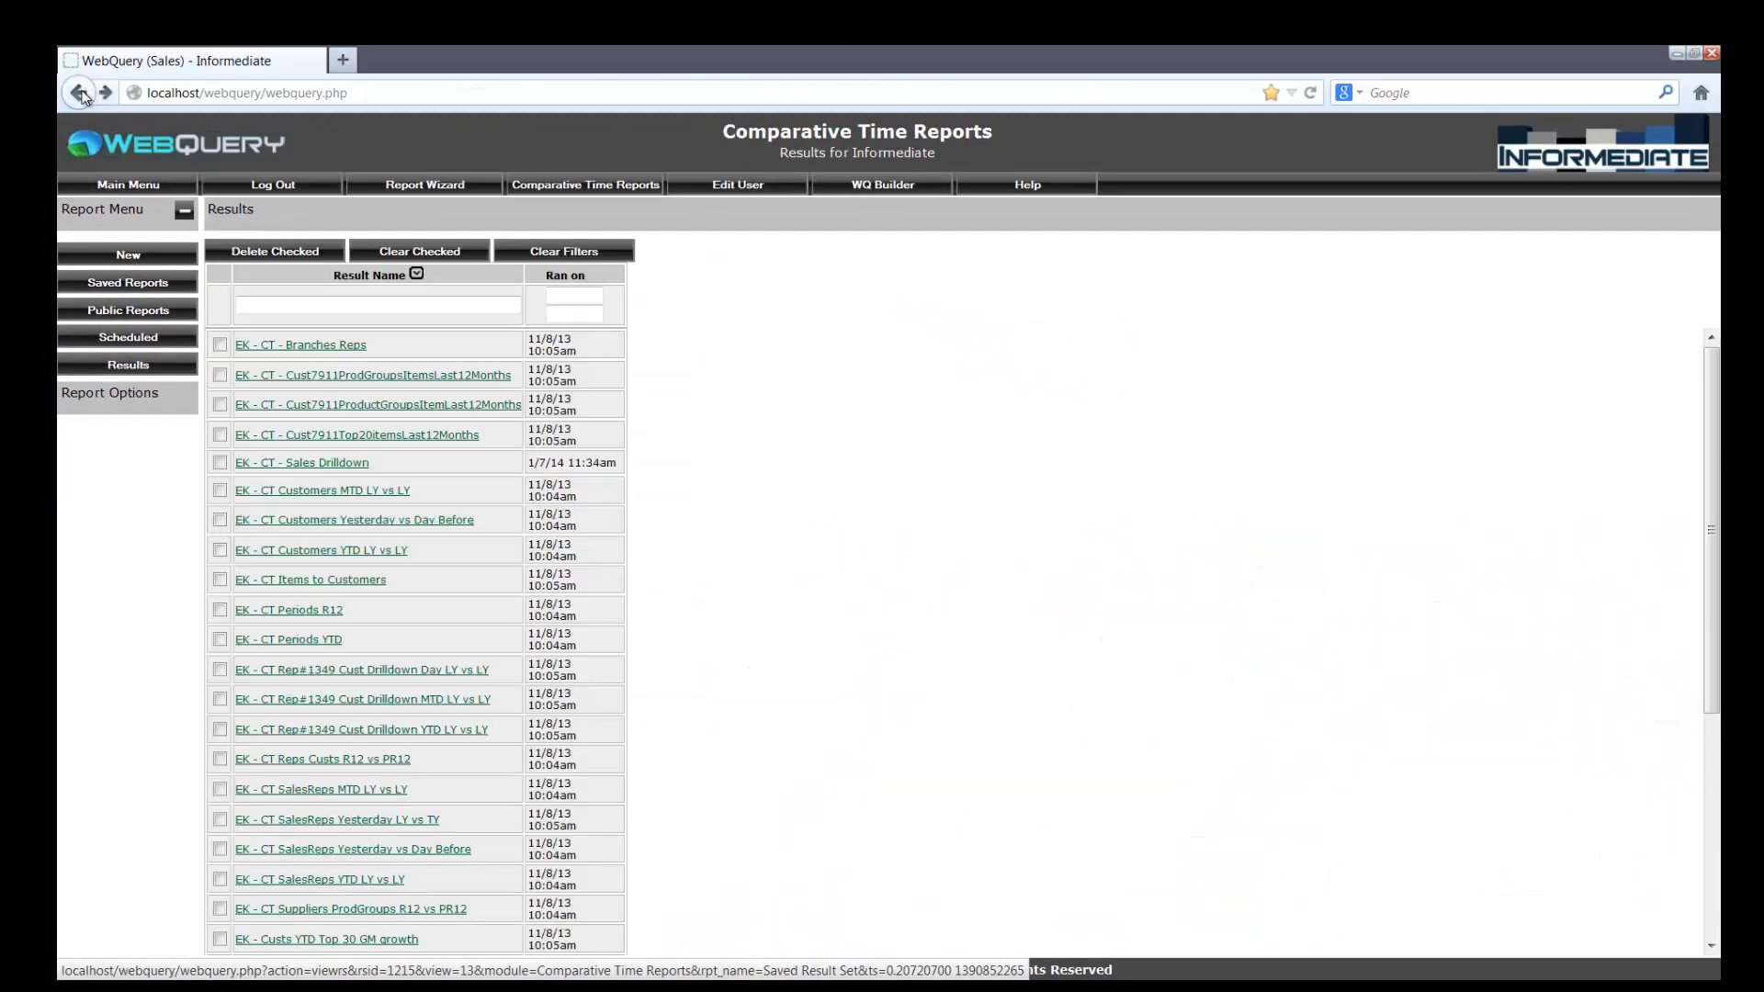
click(80, 93)
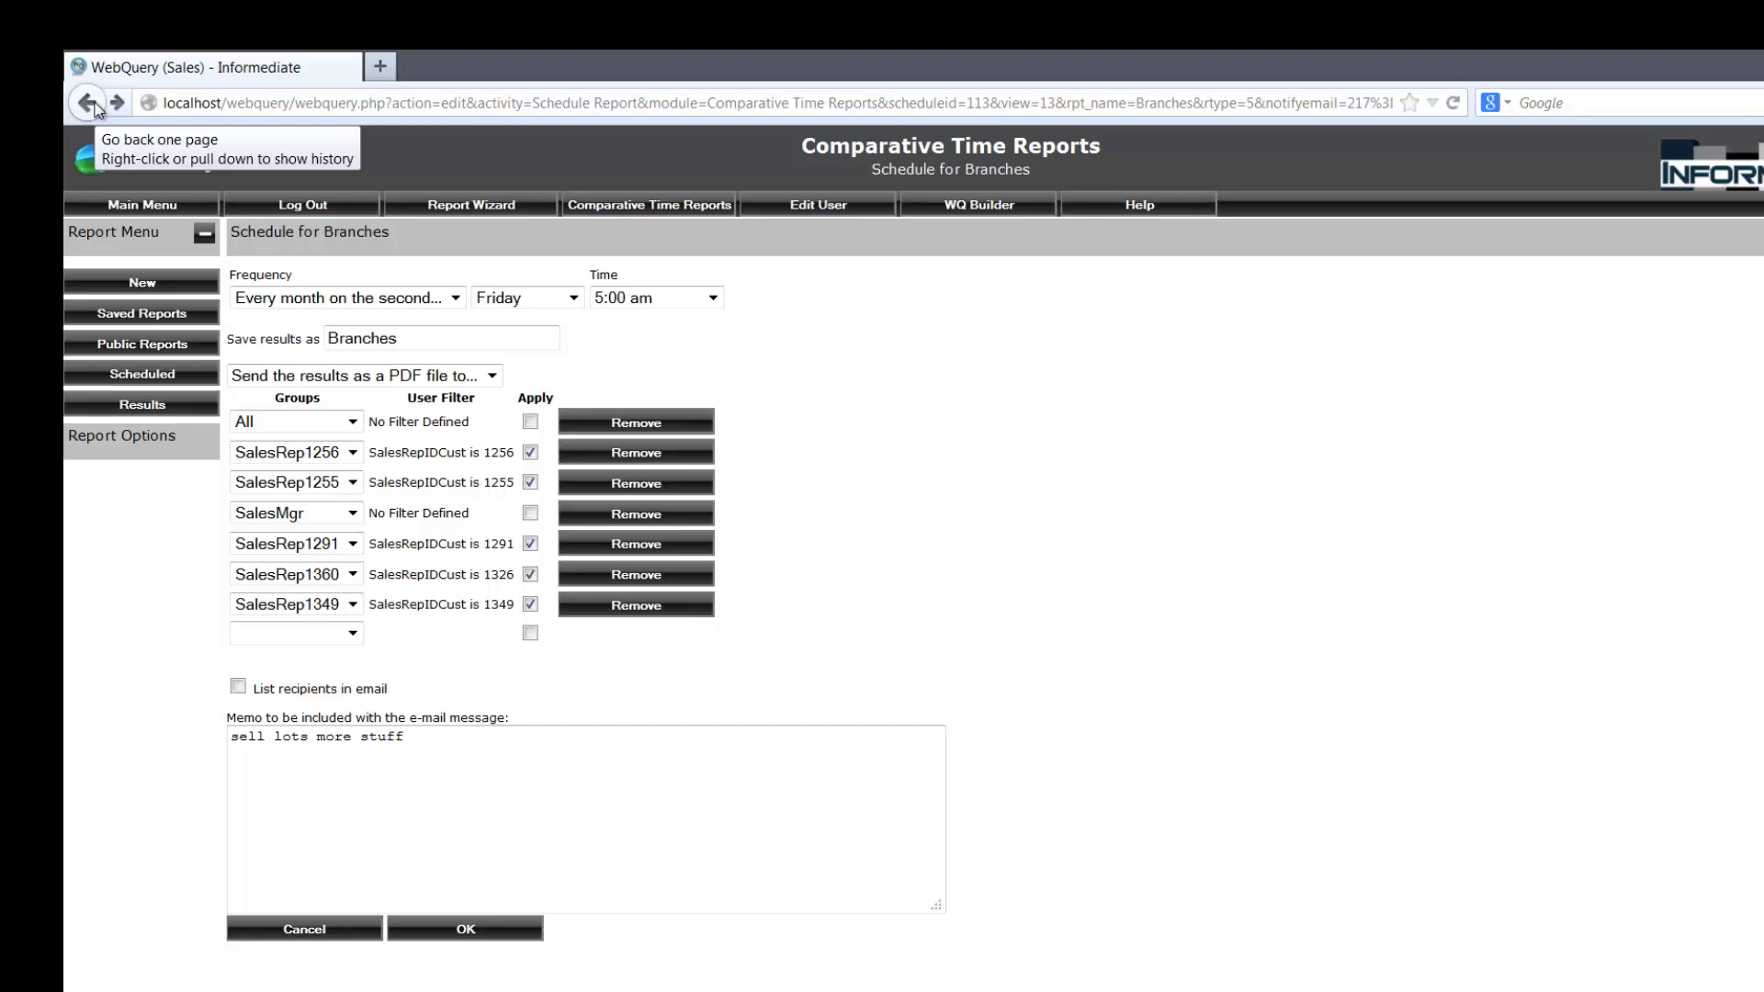
Review the "Send the results as a PDF file to..." notification choice, the recipient groups list and the SalesRep1256 user filter.
click(494, 301)
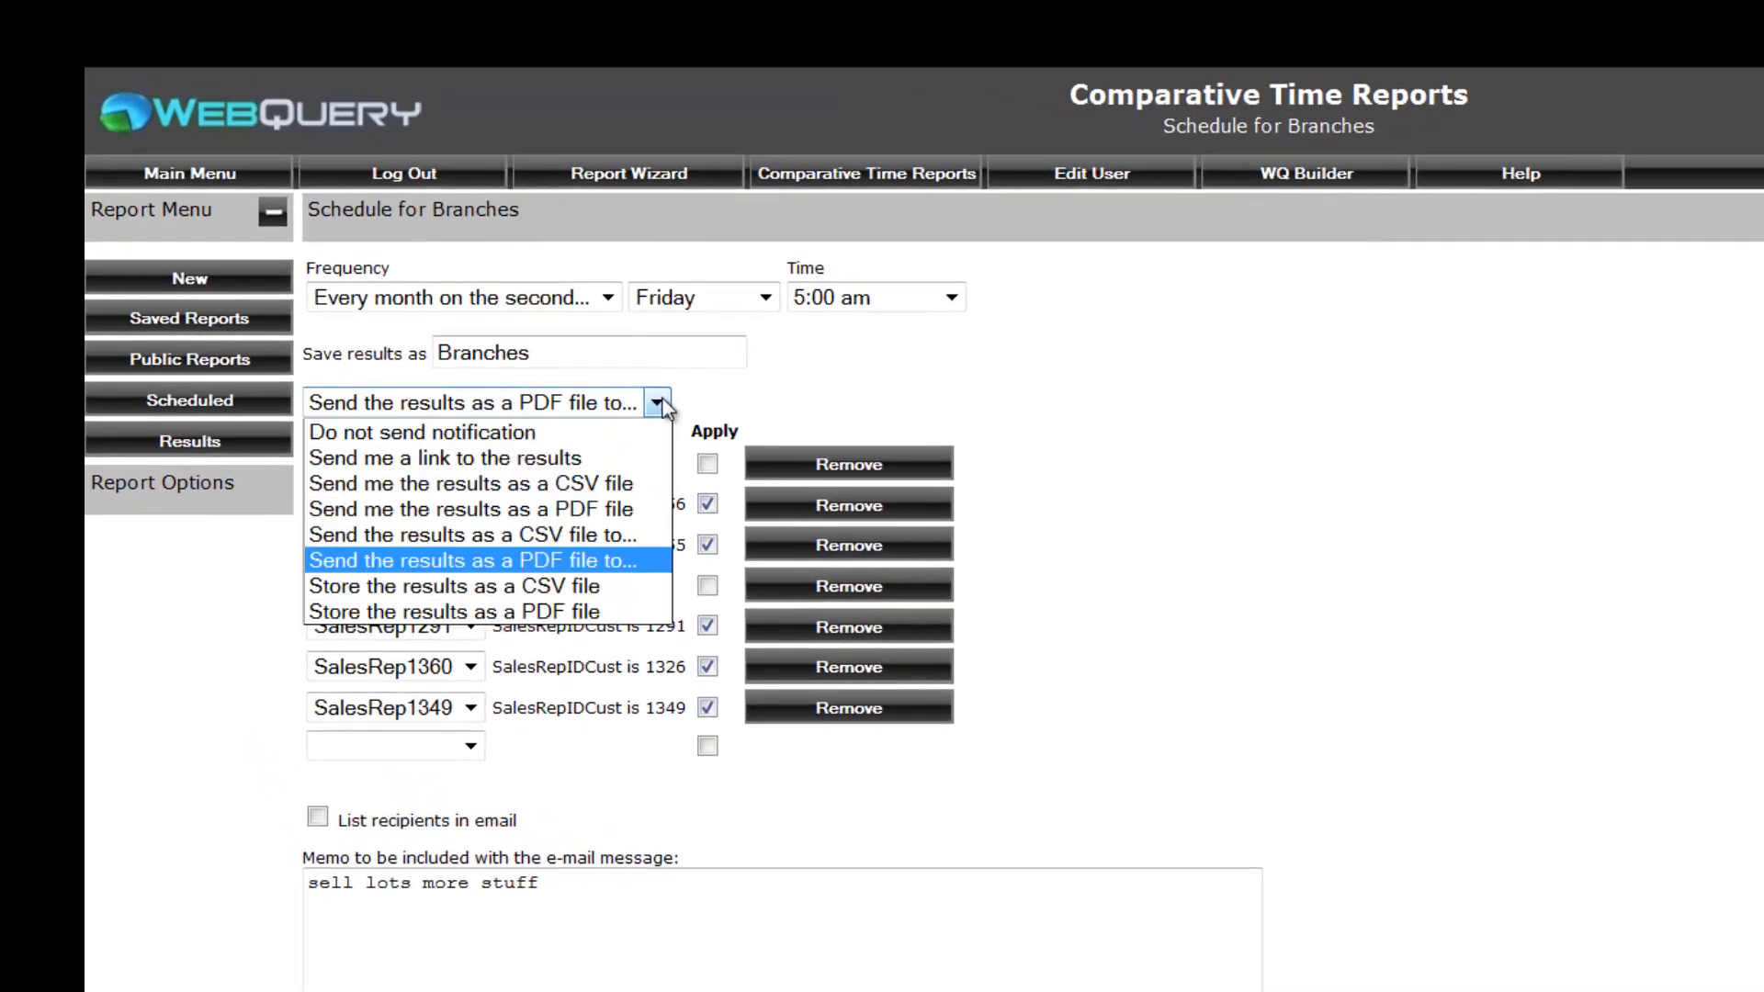
click(590, 562)
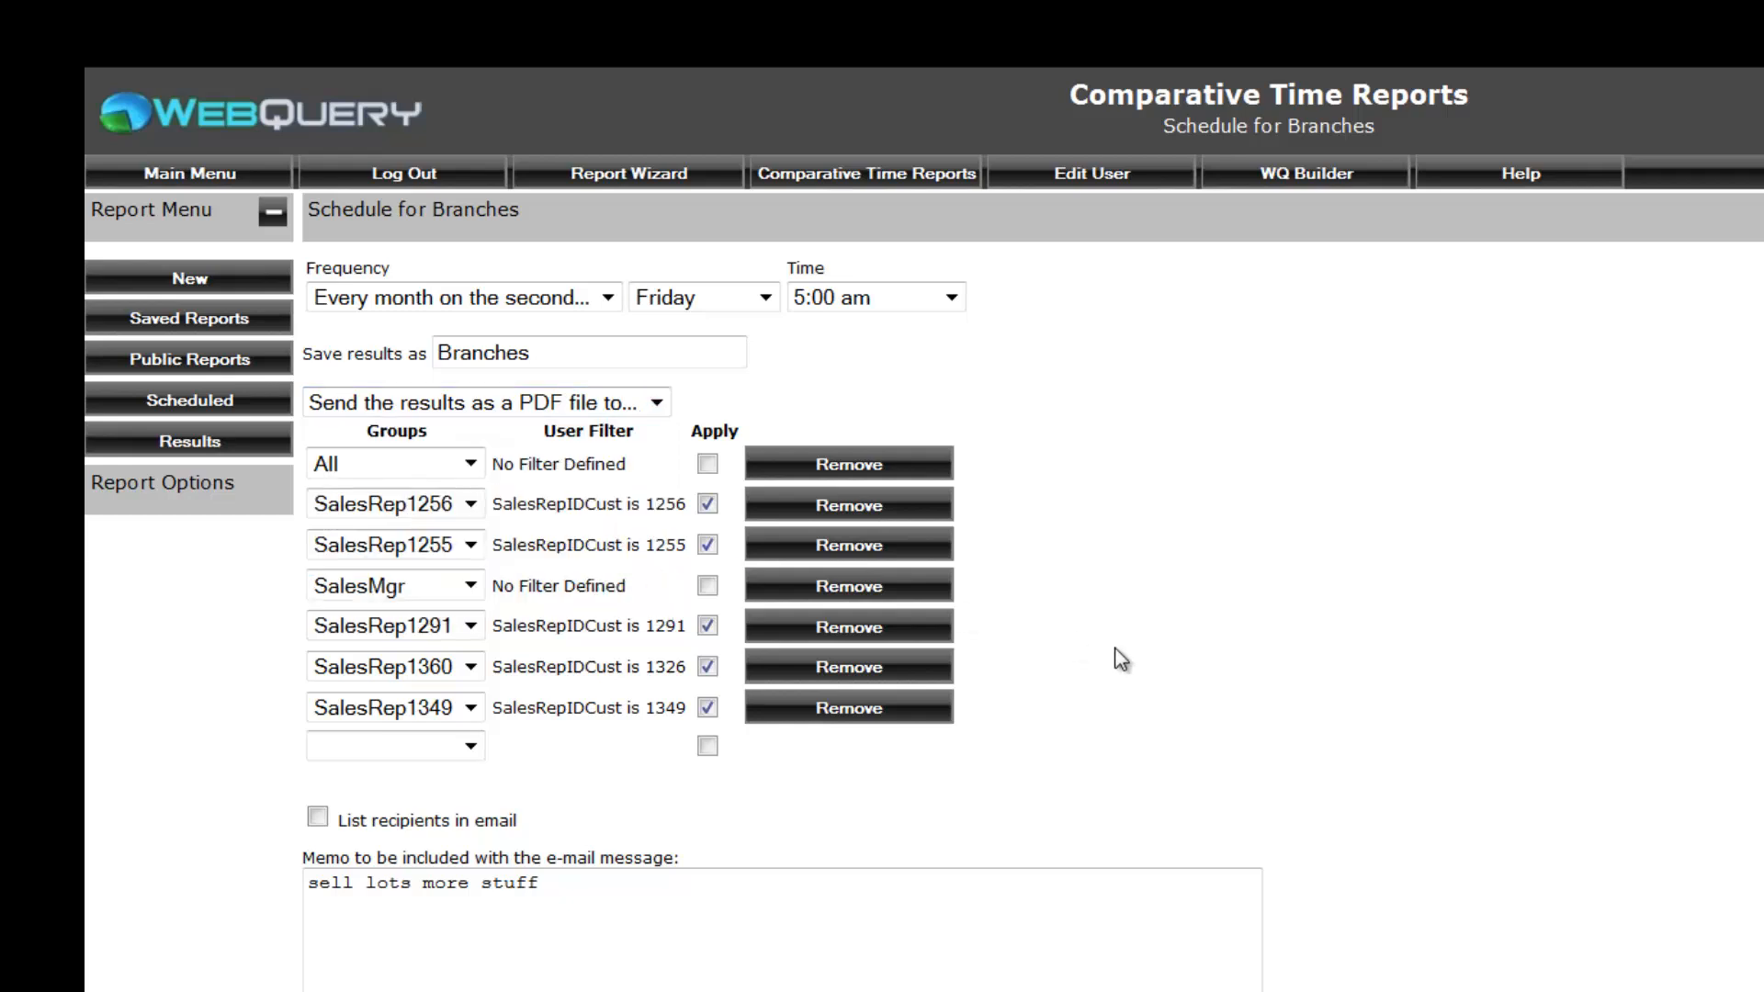
click(470, 463)
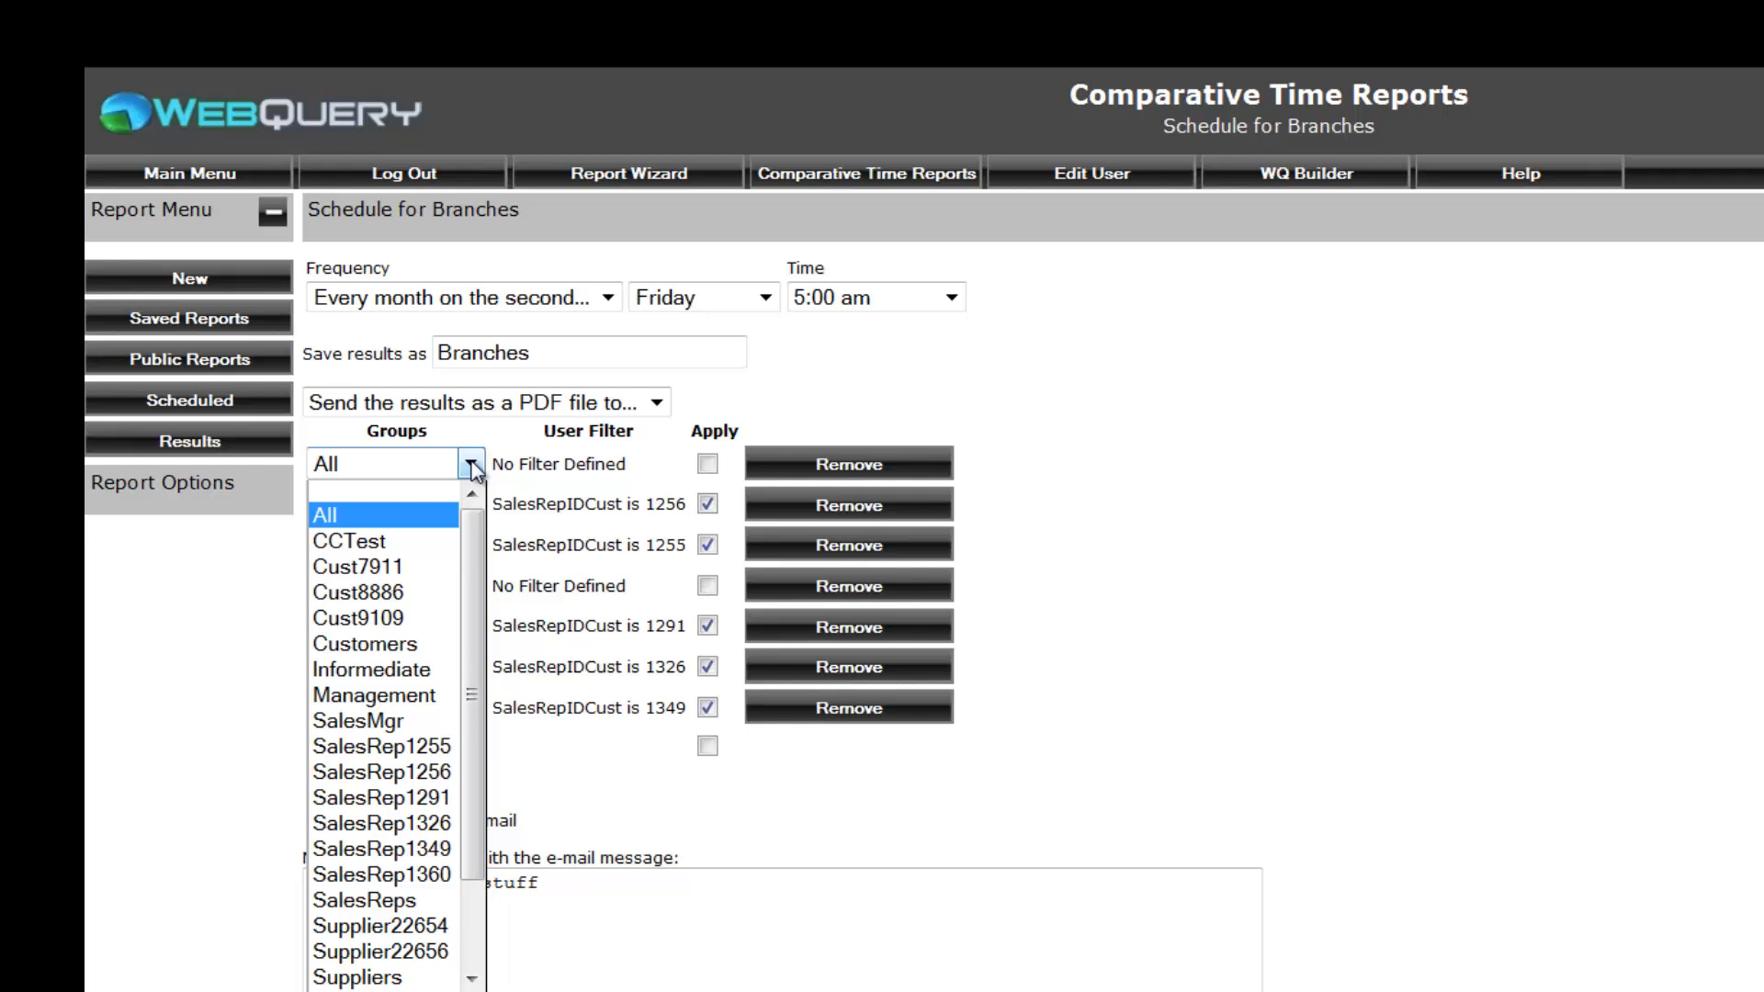
click(473, 466)
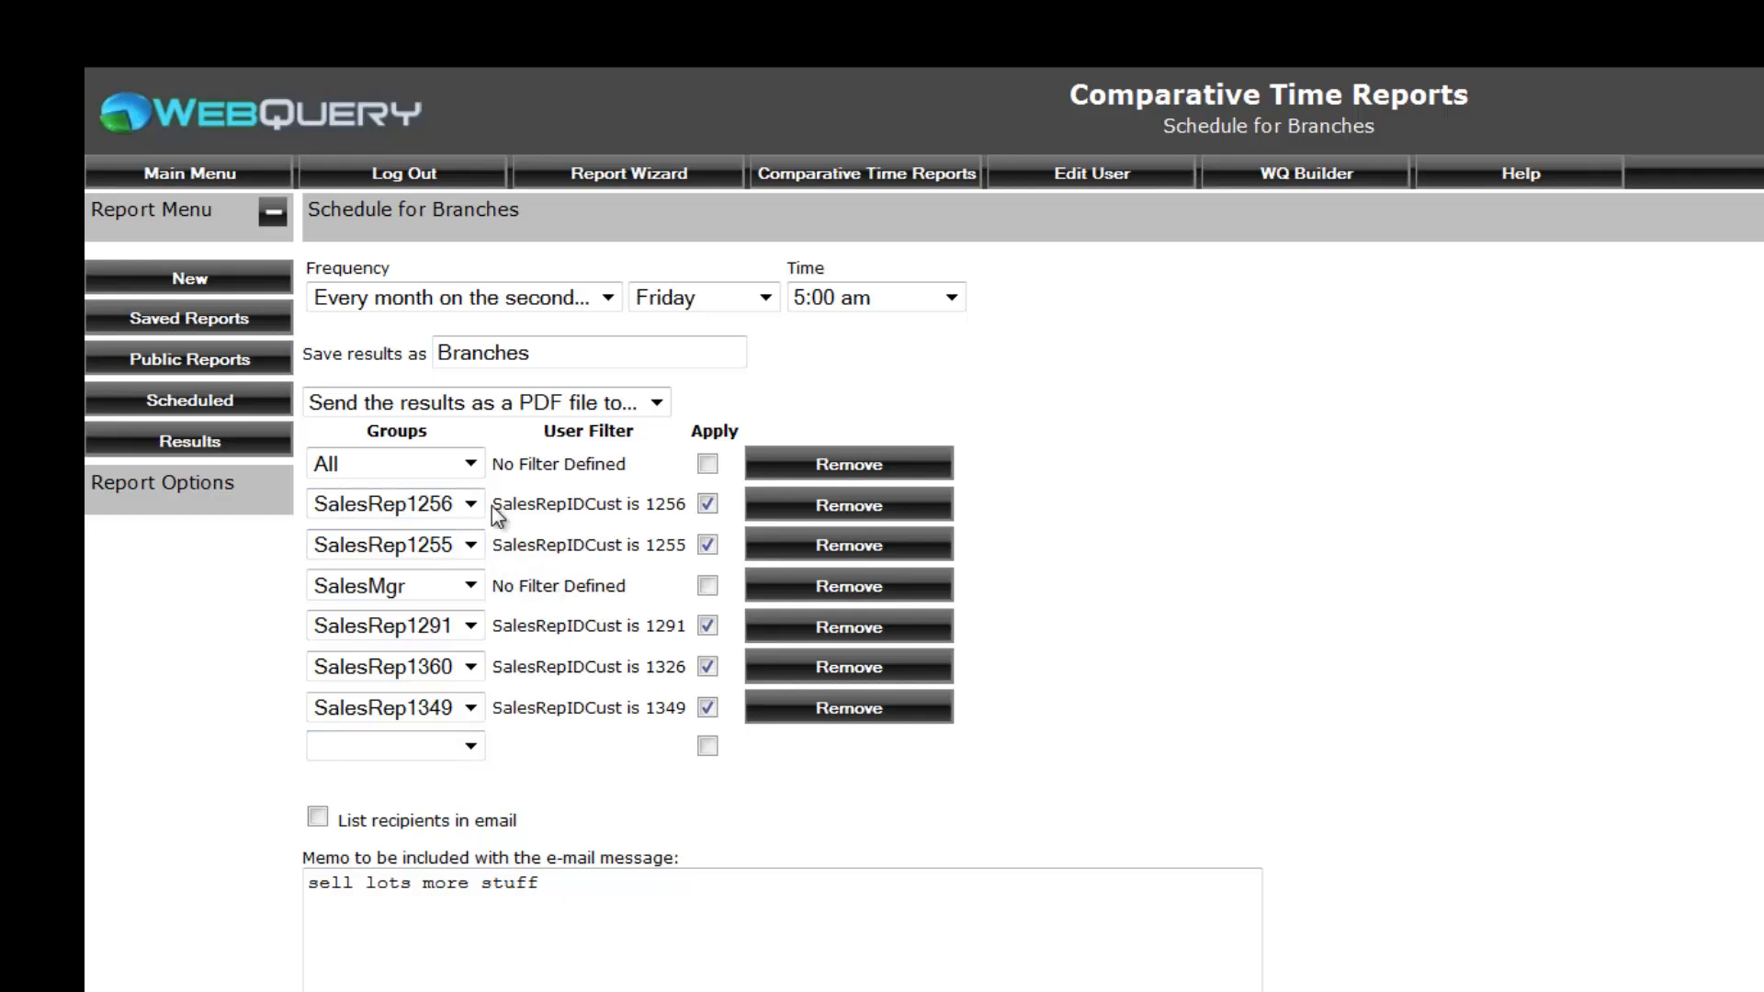
drag(493, 505, 720, 530)
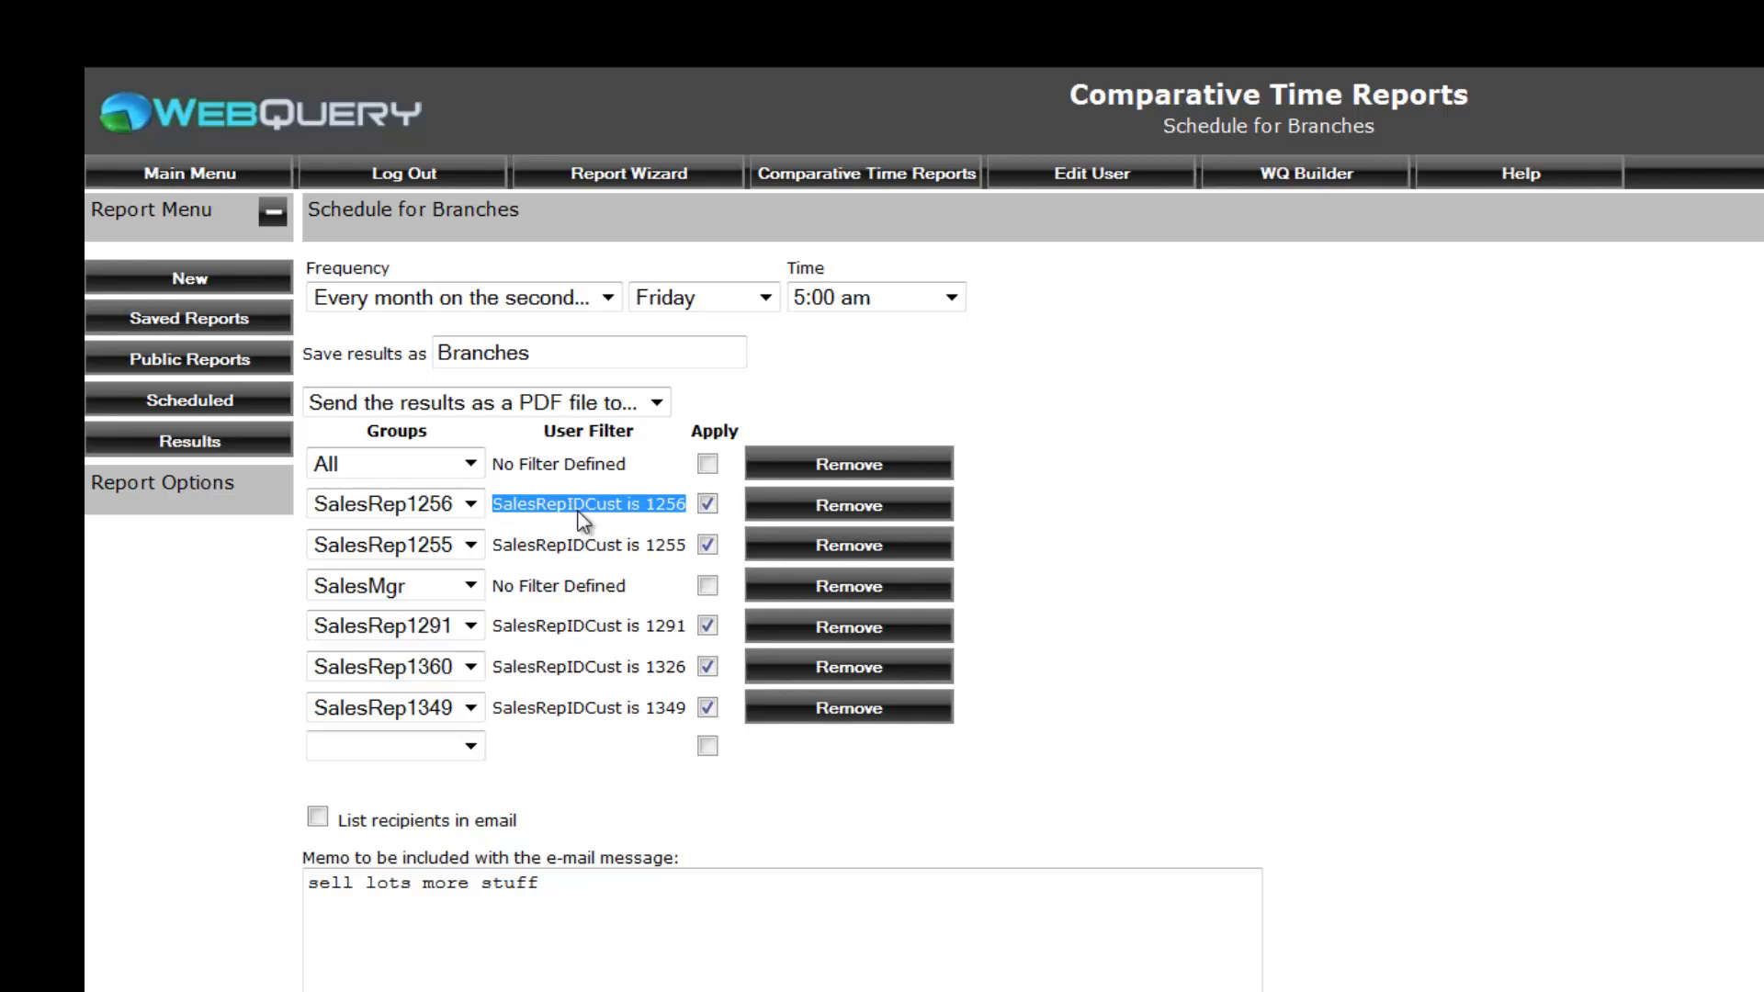
click(497, 514)
triple_click(498, 514)
click(330, 855)
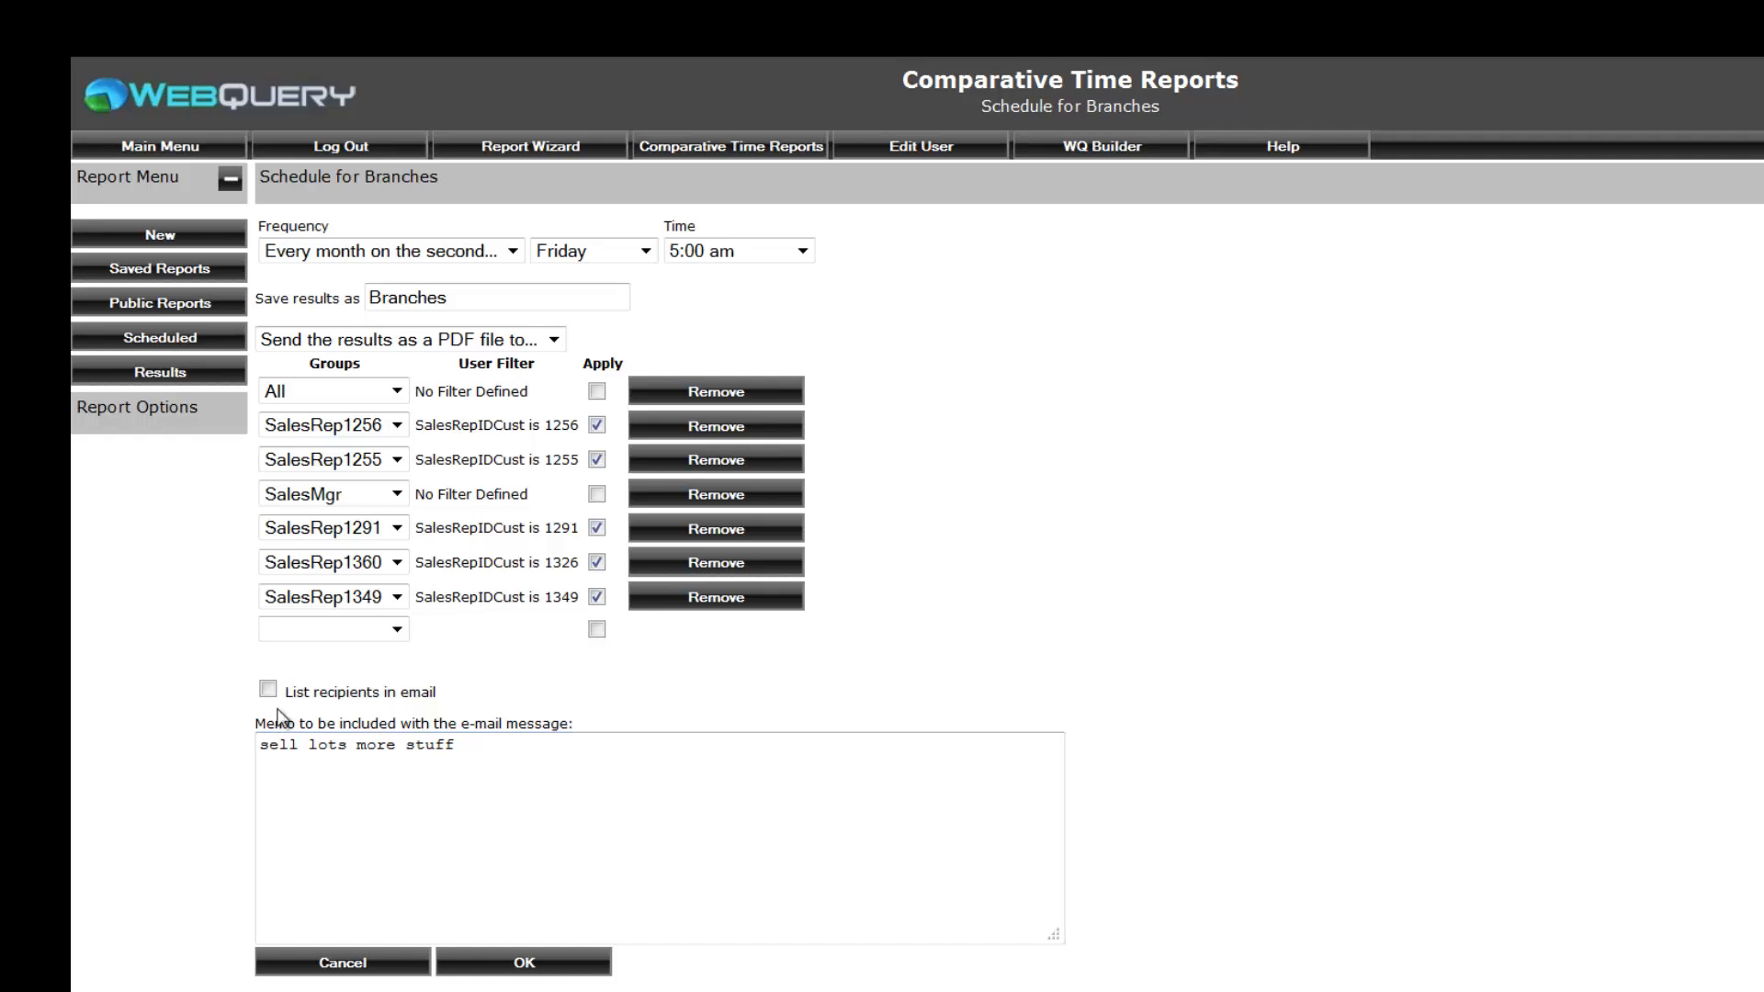
Try the "List recipients in email" option, turn it back off, and save the Branches schedule with its existing memo.
click(268, 690)
click(345, 862)
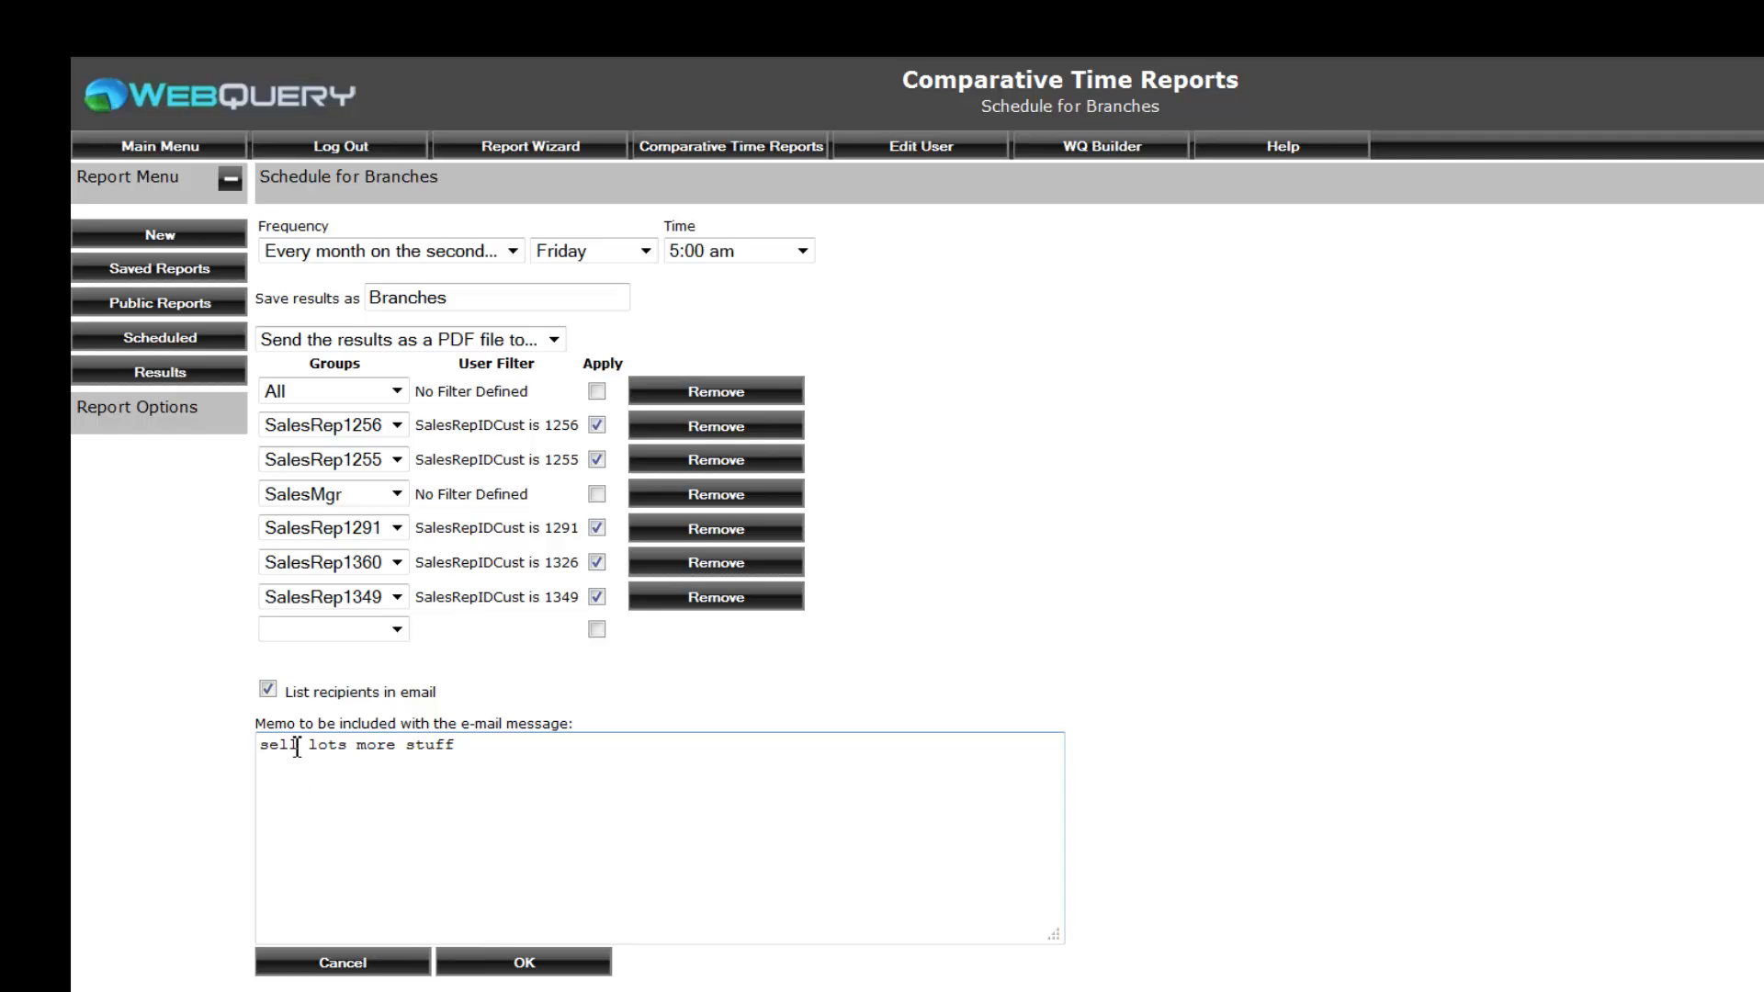
click(267, 688)
drag(459, 746, 255, 749)
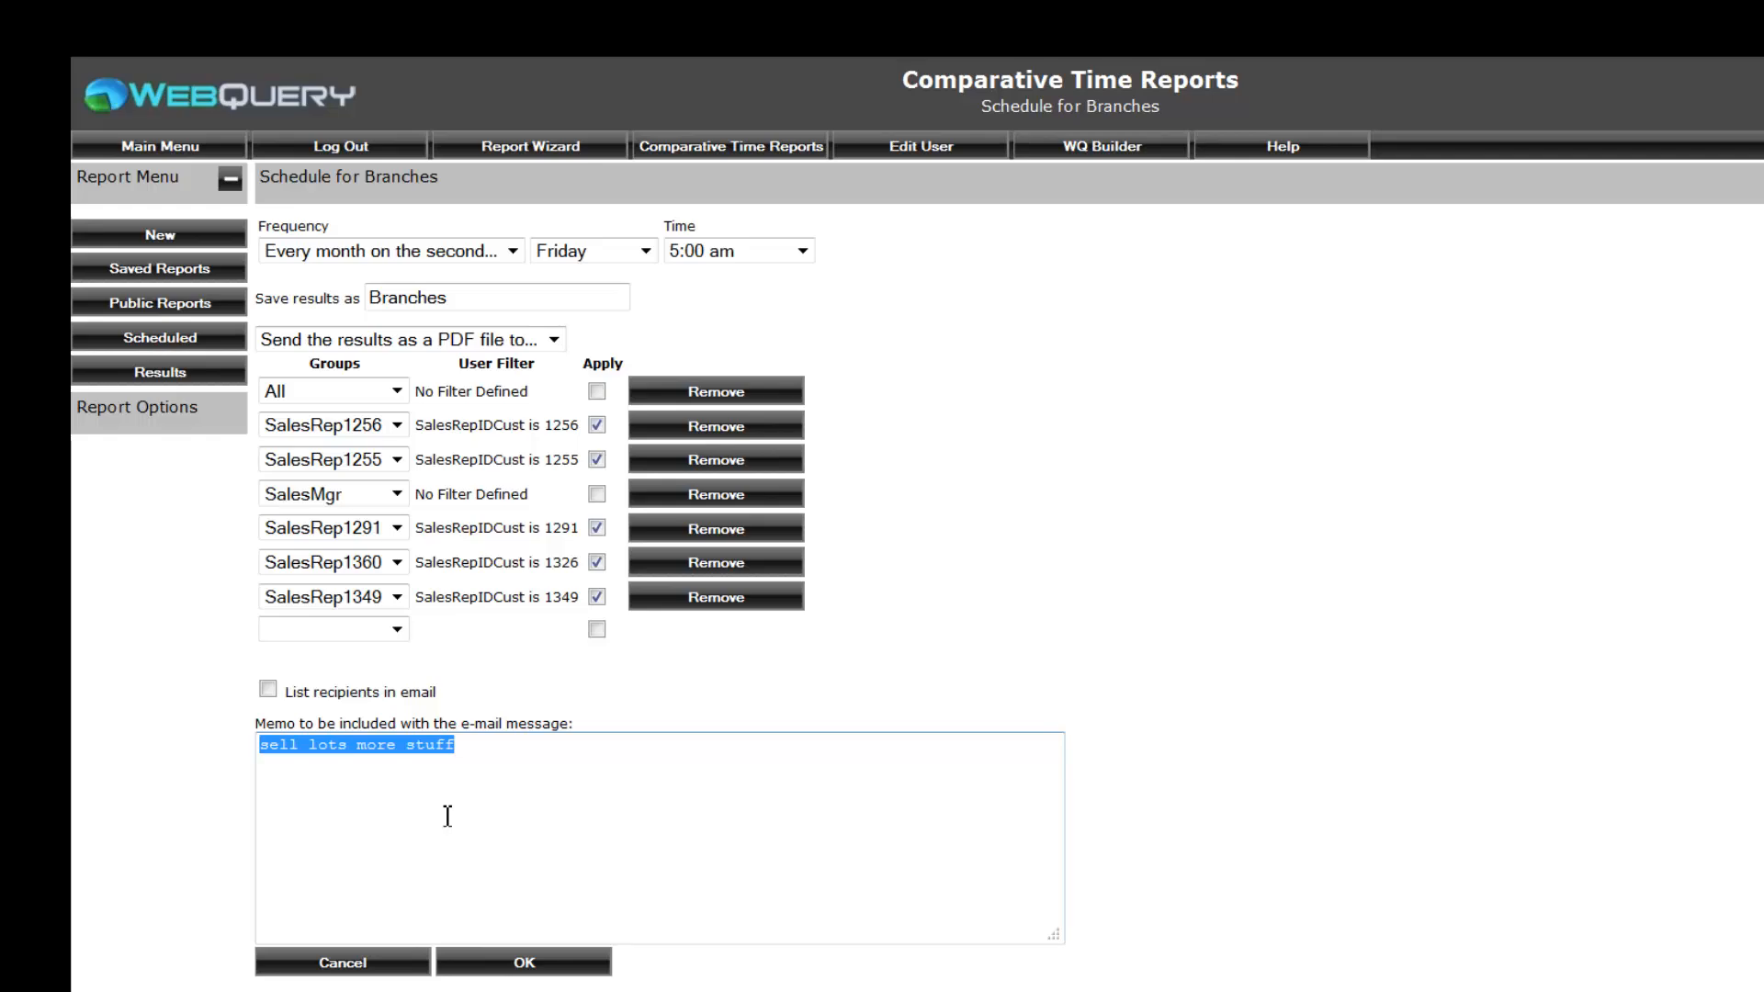
click(511, 965)
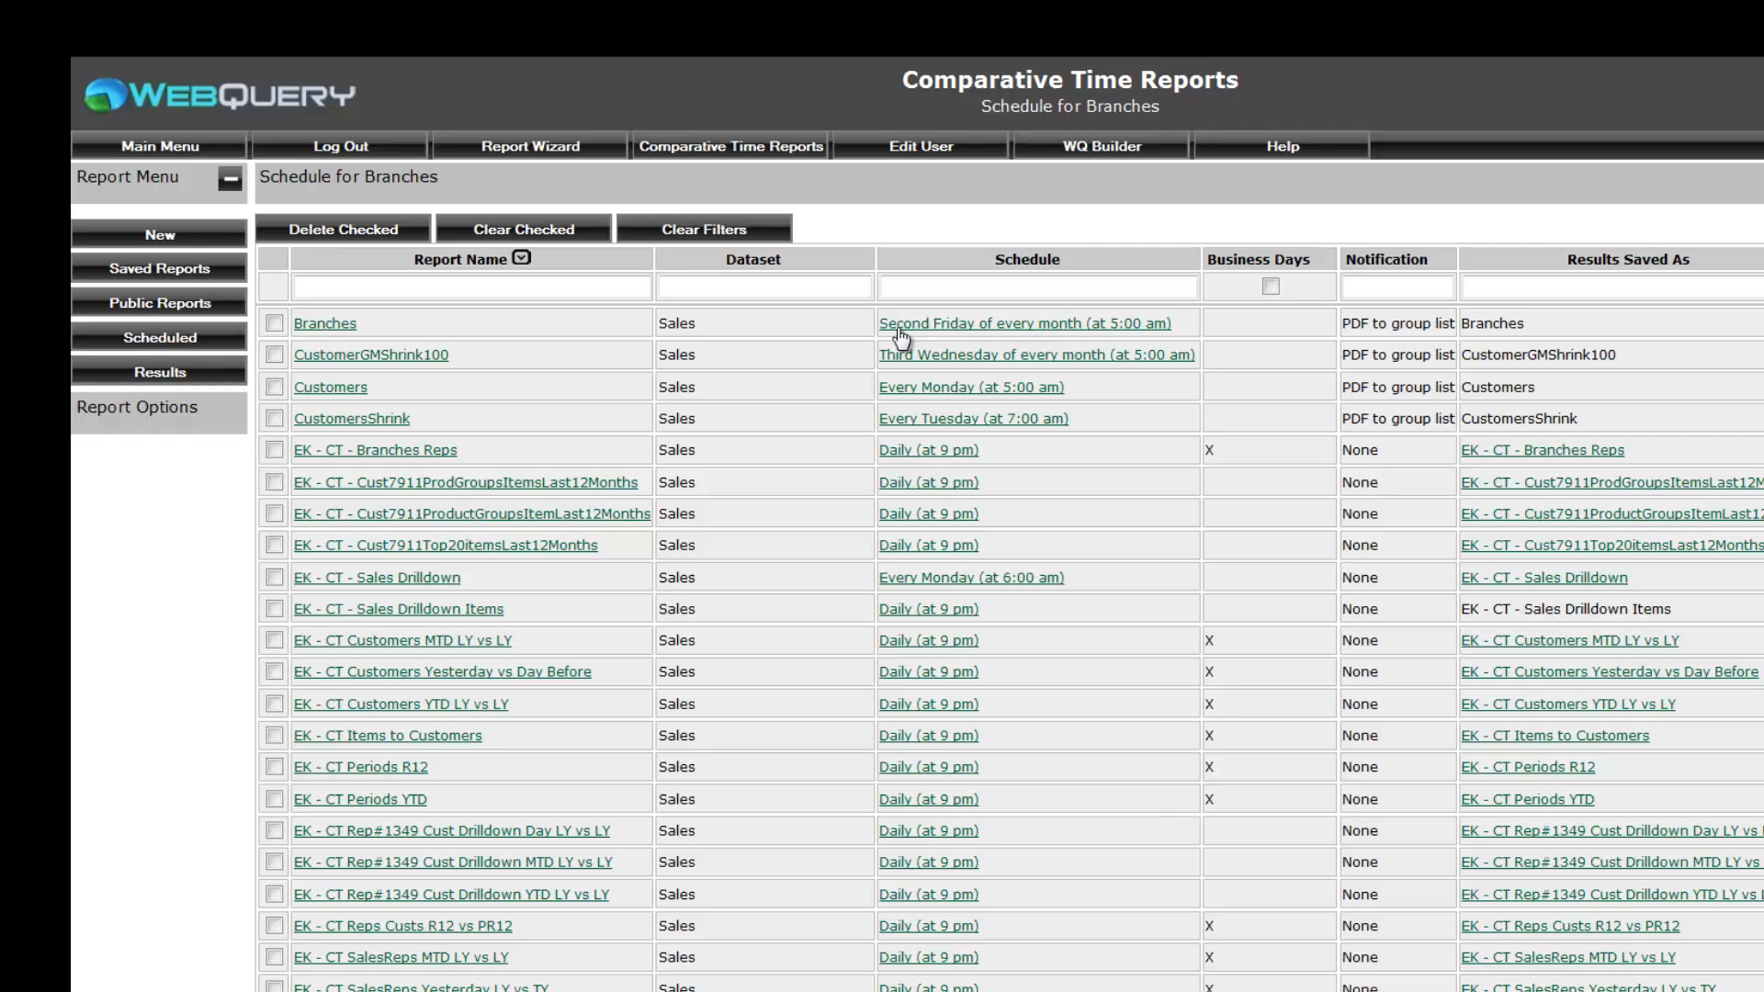
Reopen the Branches schedule, switch its frequency to Daily and look at the available run times.
click(1045, 330)
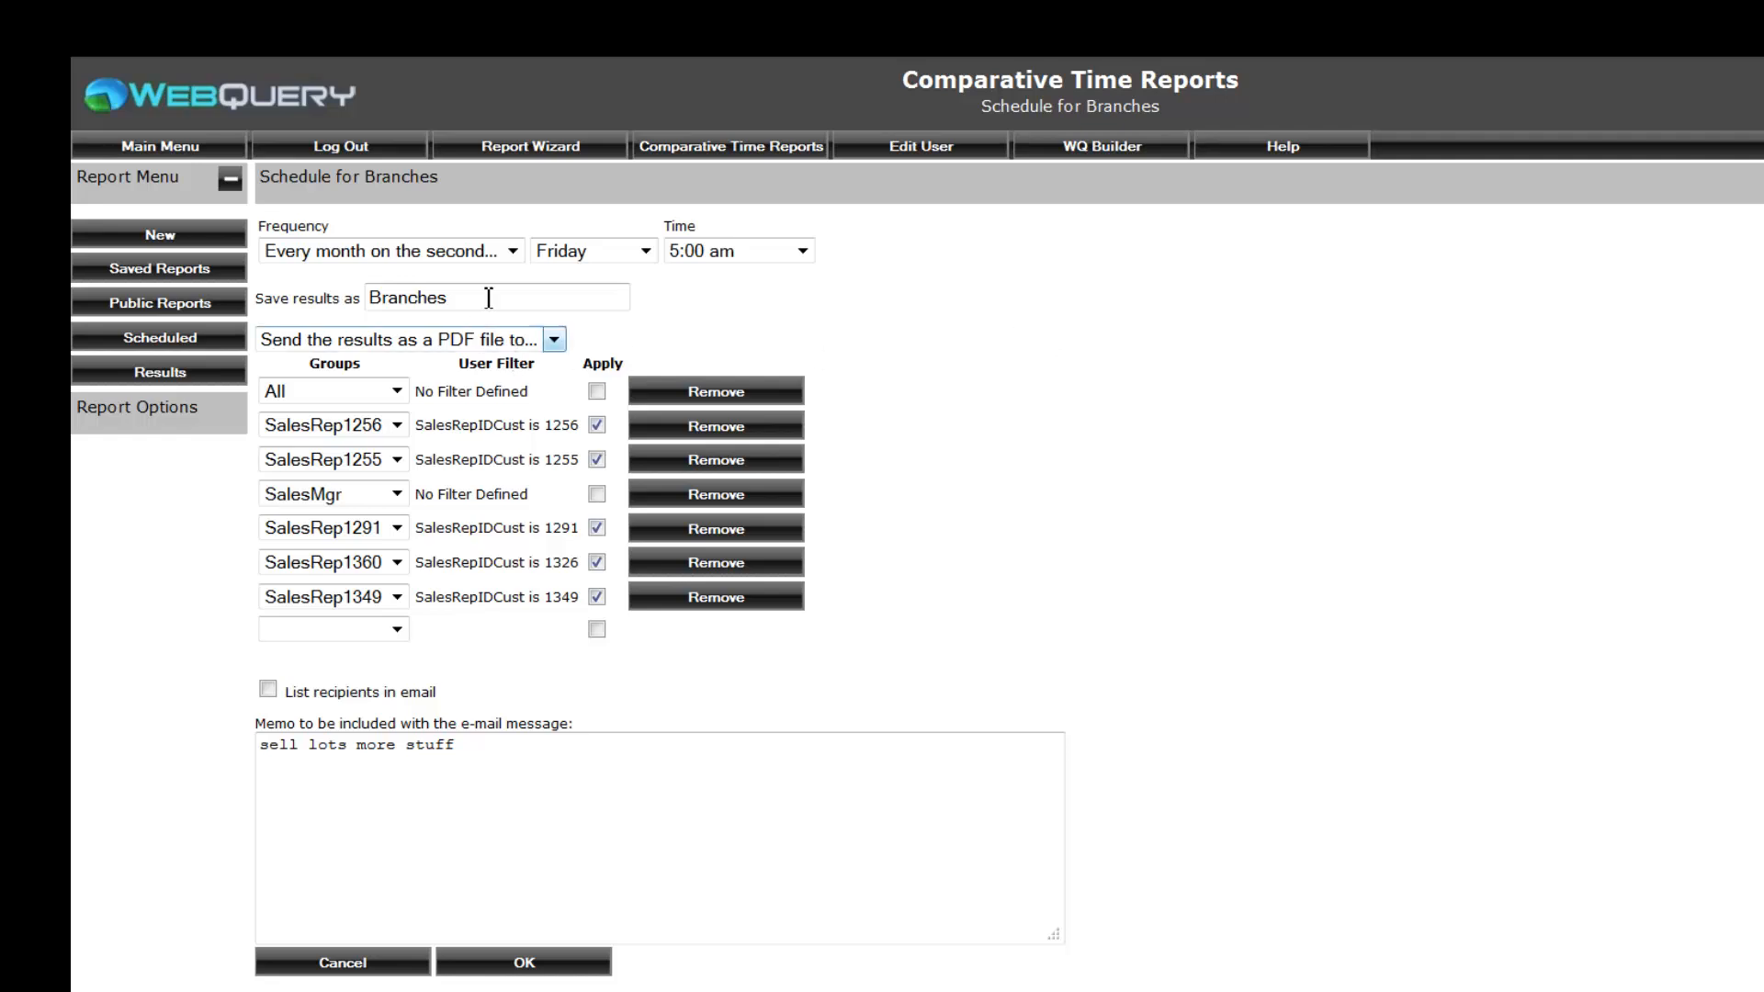
click(497, 261)
click(353, 278)
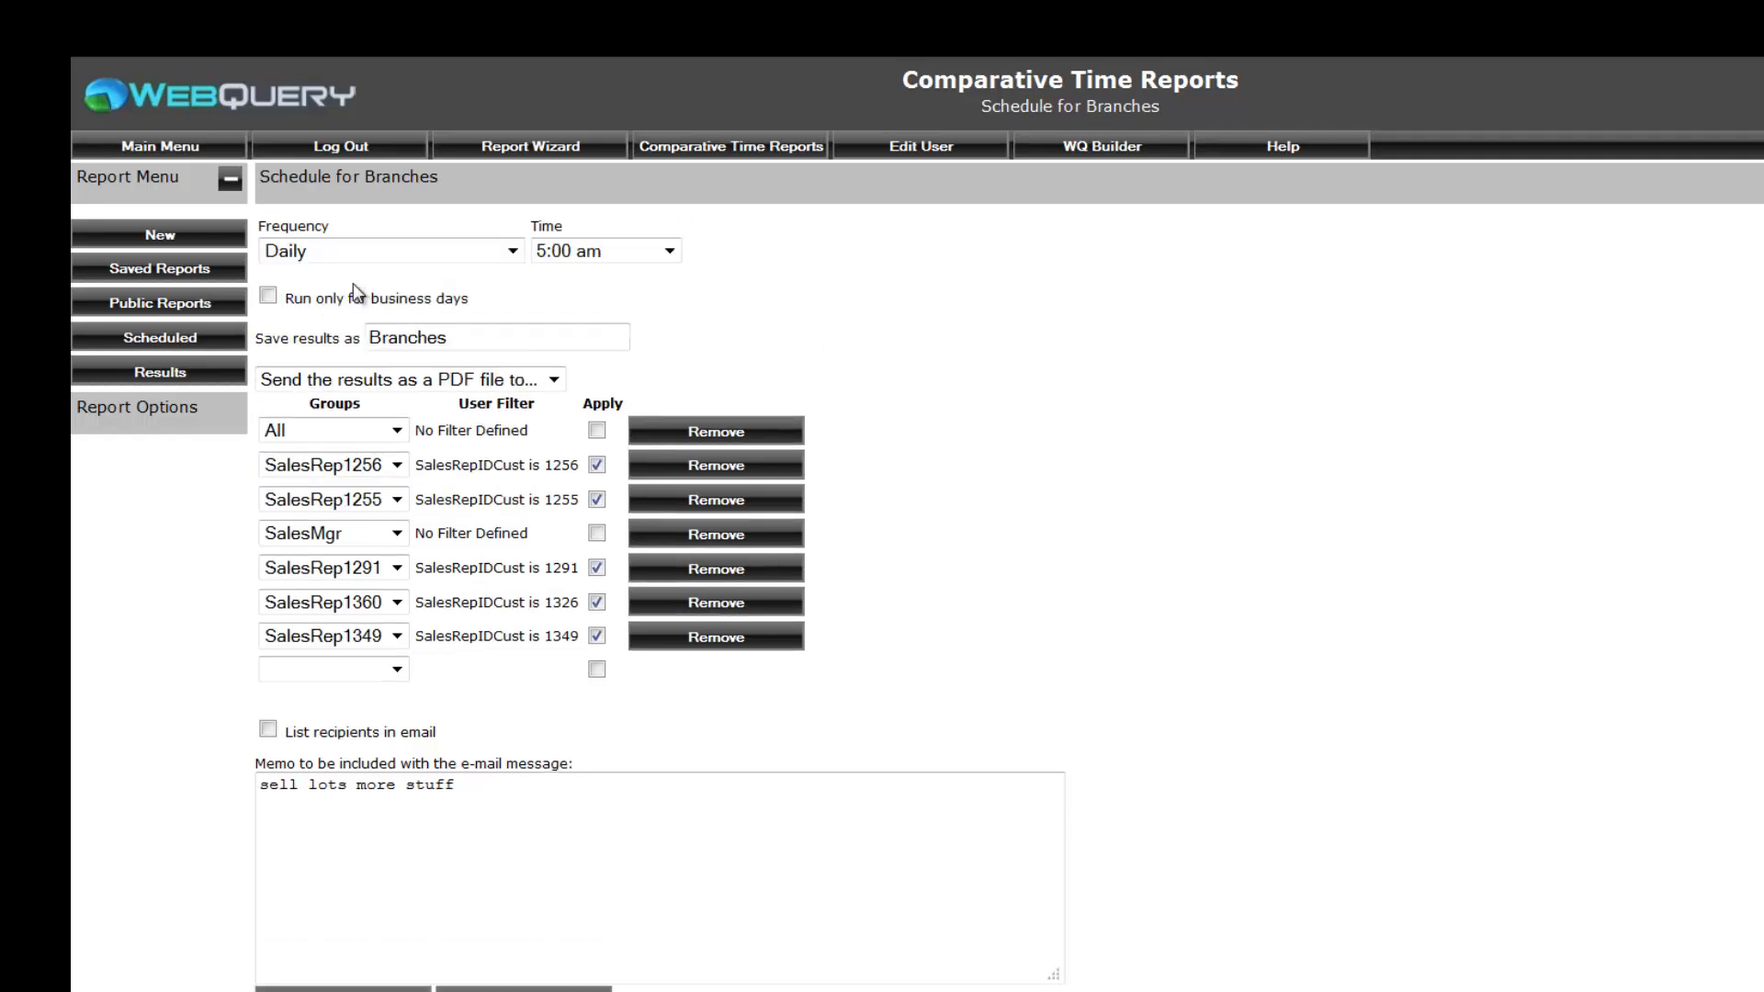
click(669, 251)
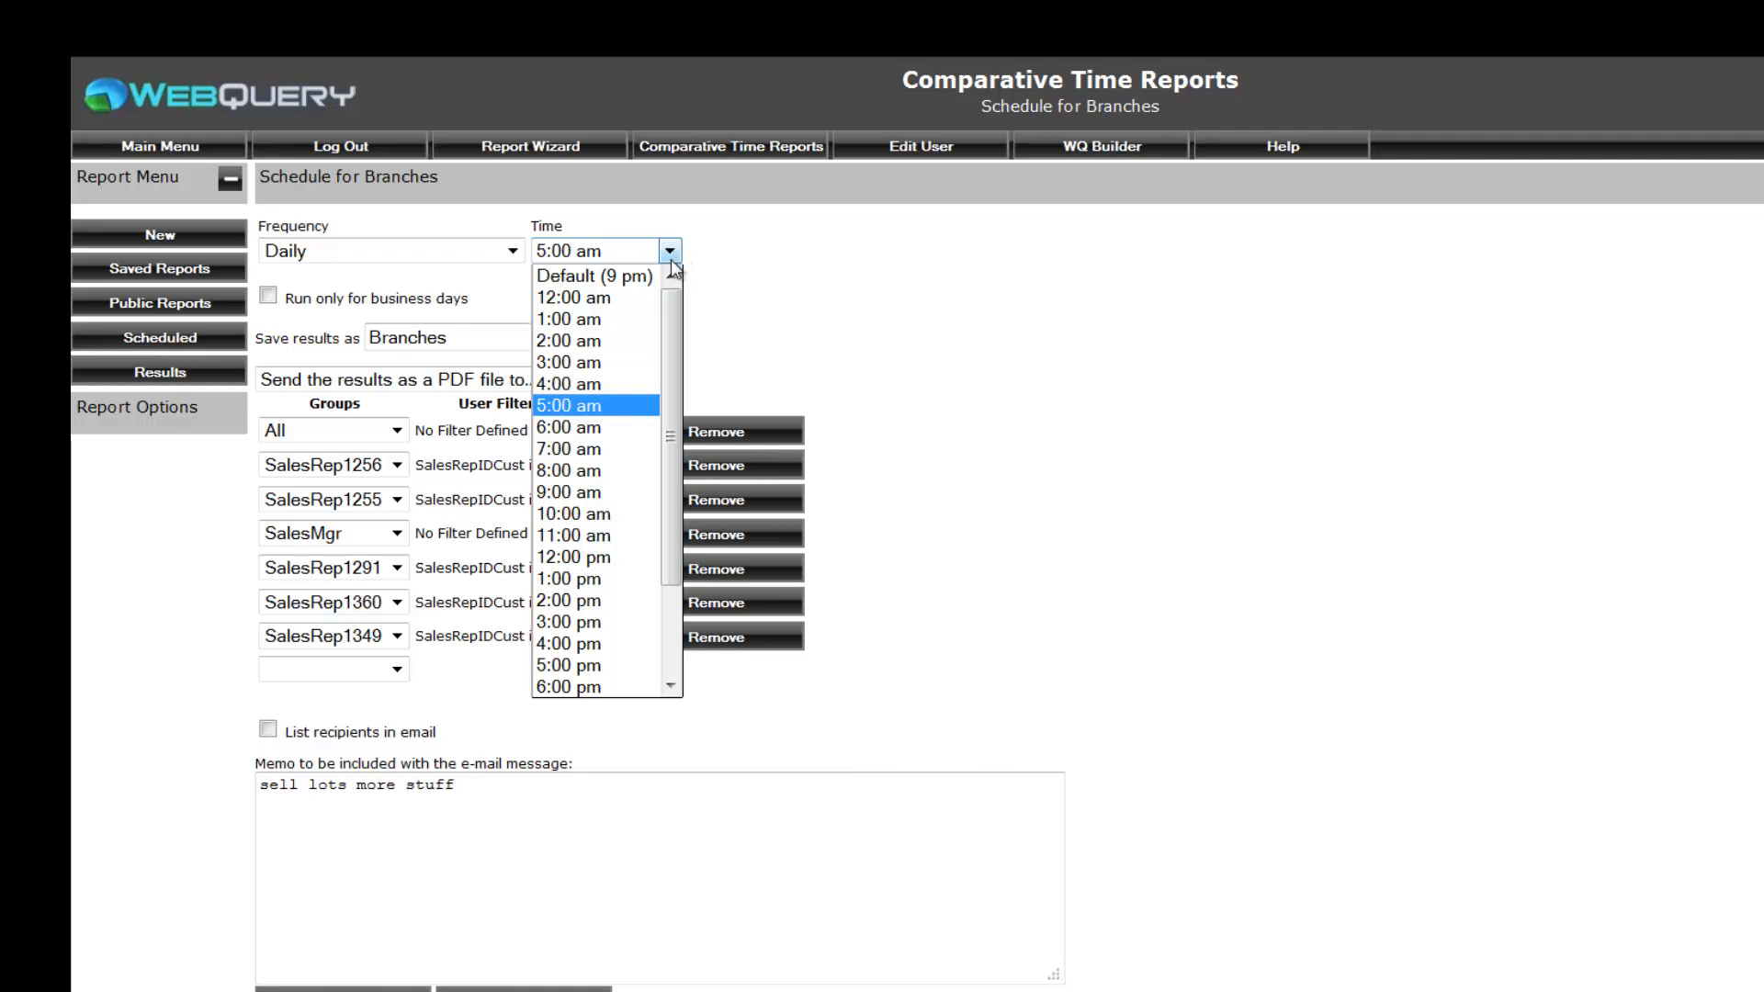
click(929, 300)
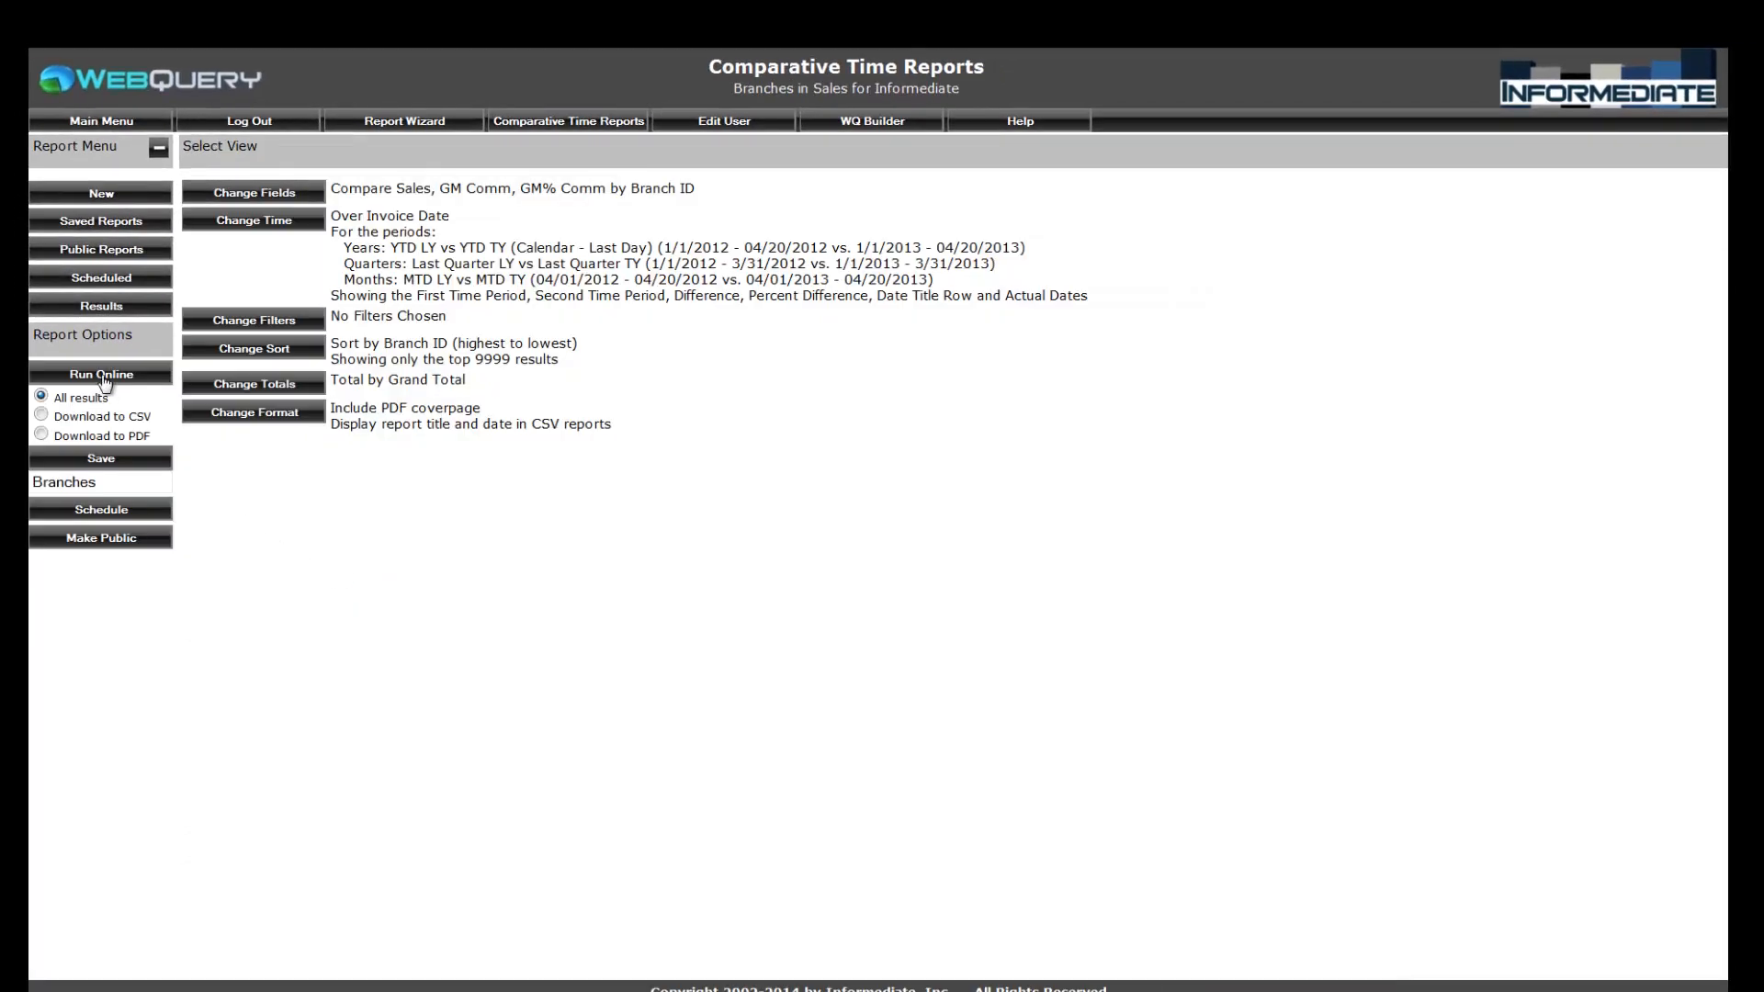
Run the Branches report online with all results and highlight the rows down to branch 110.
click(103, 377)
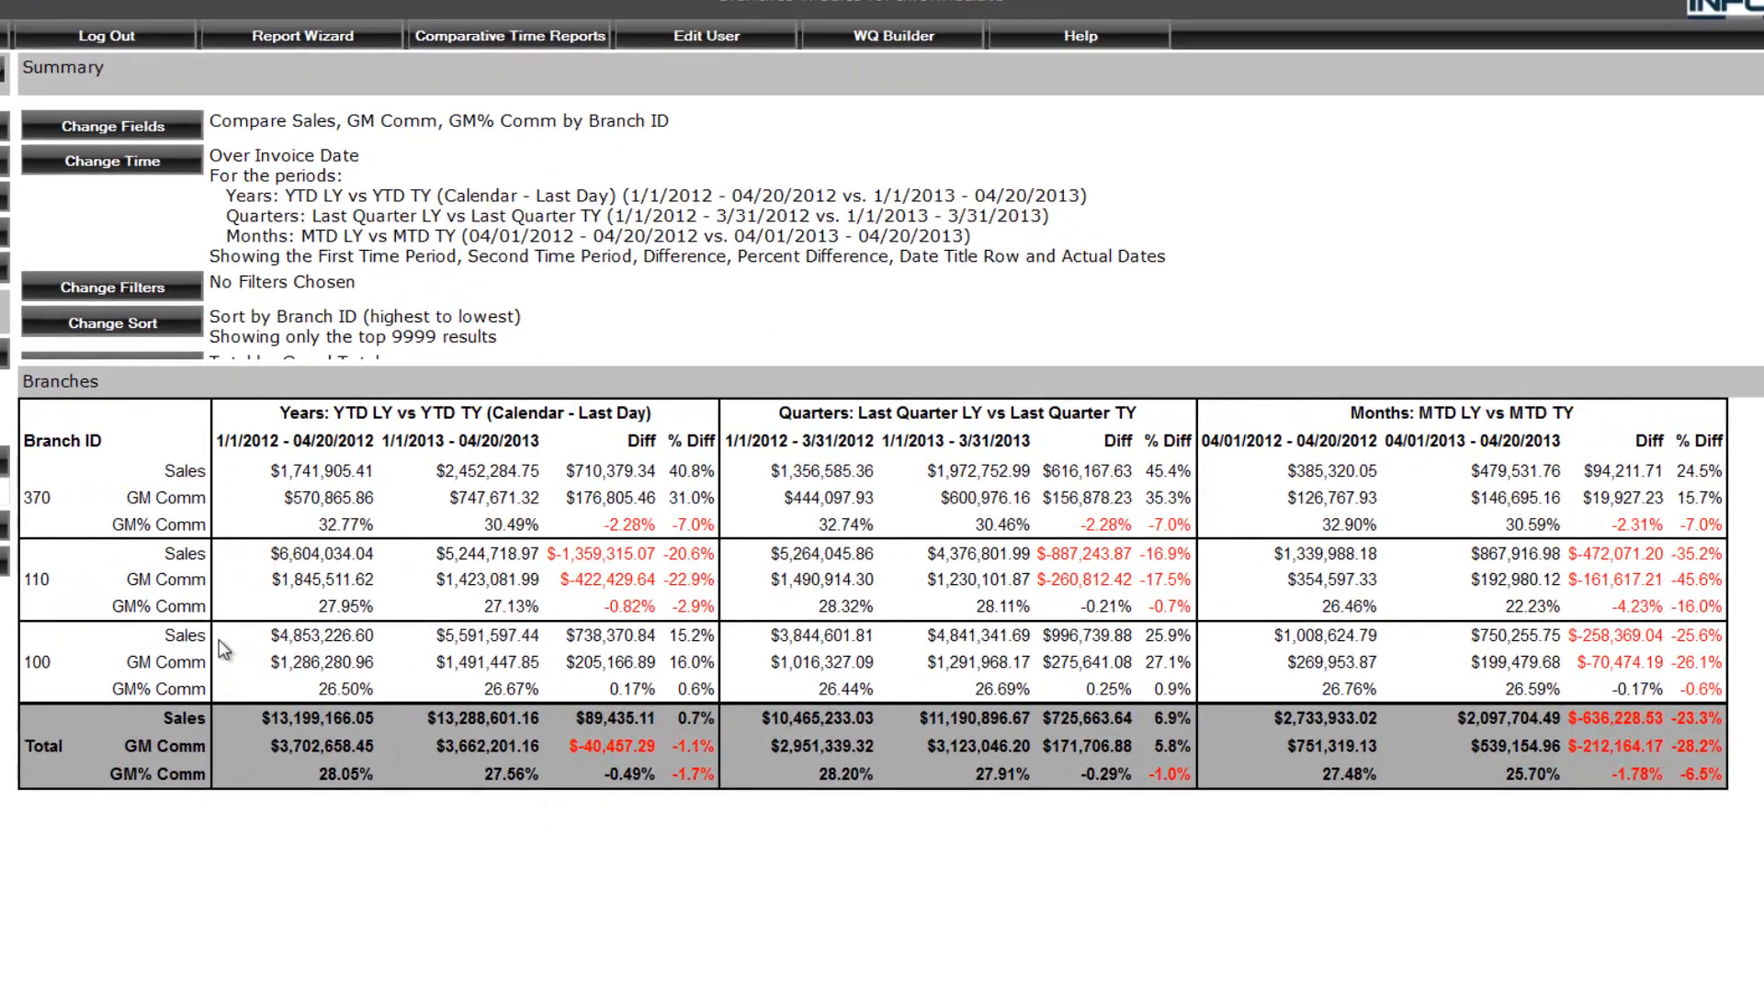
key(ctrl+a)
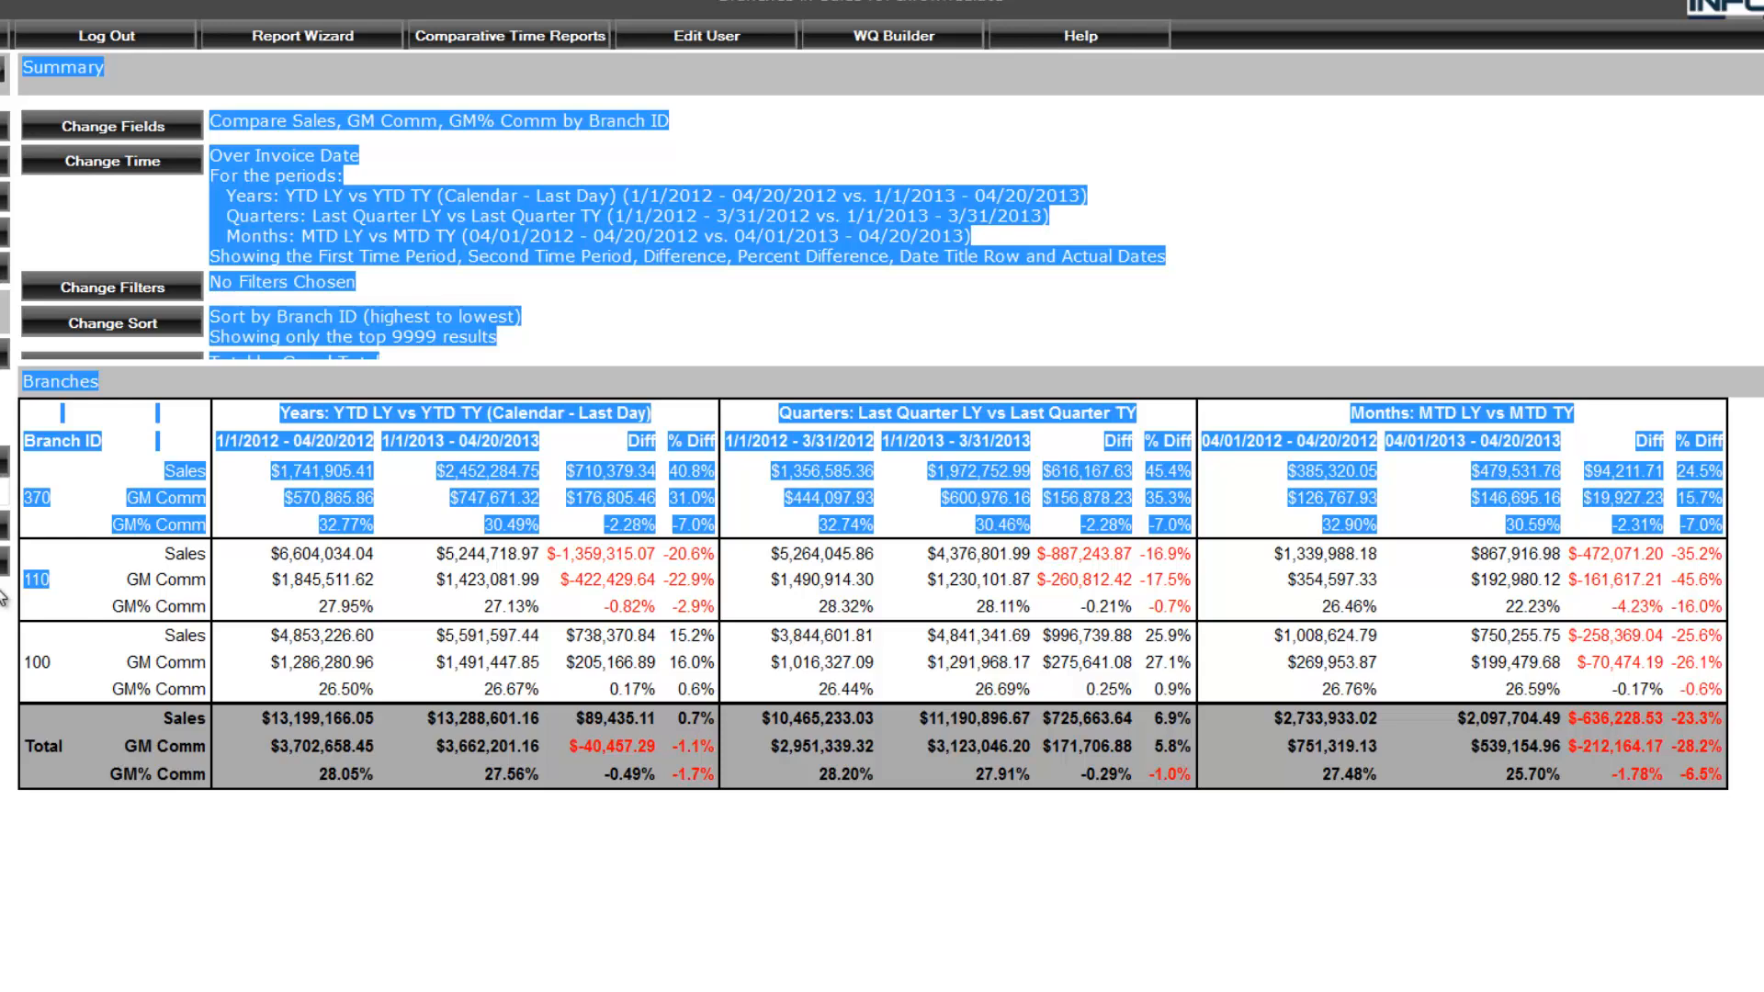
drag(40, 581, 45, 584)
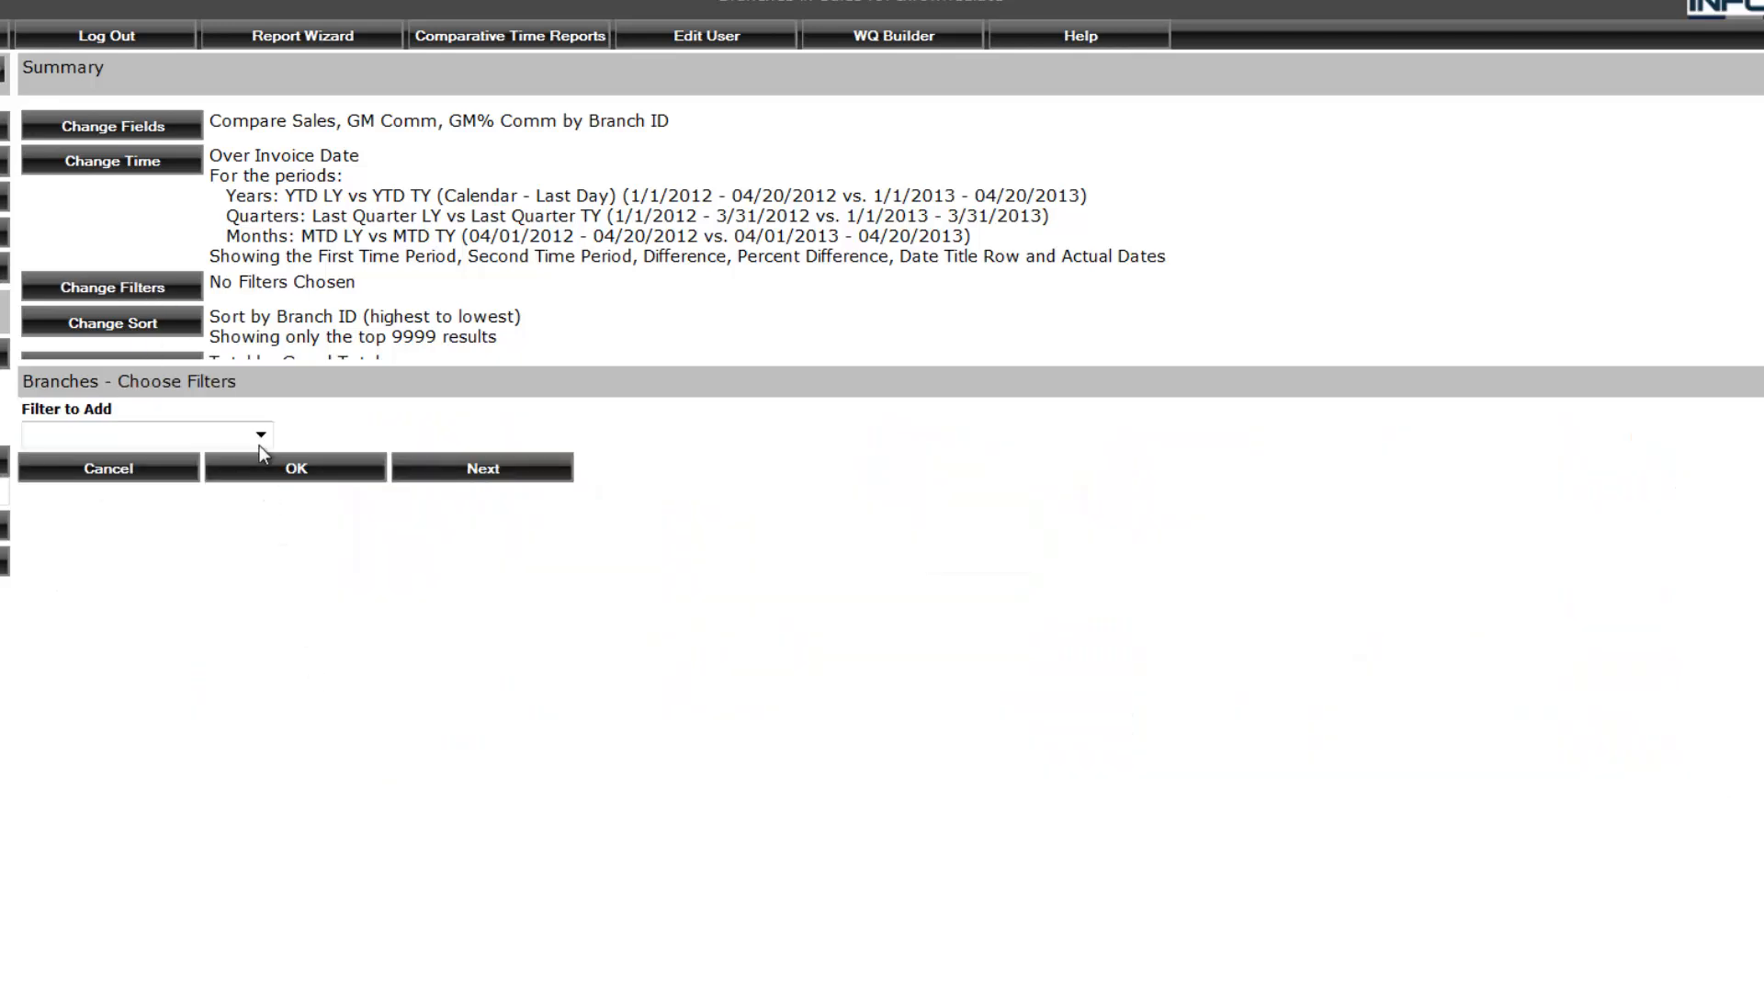
Add a report filter that shows only records where Branch ID is 110.
click(261, 436)
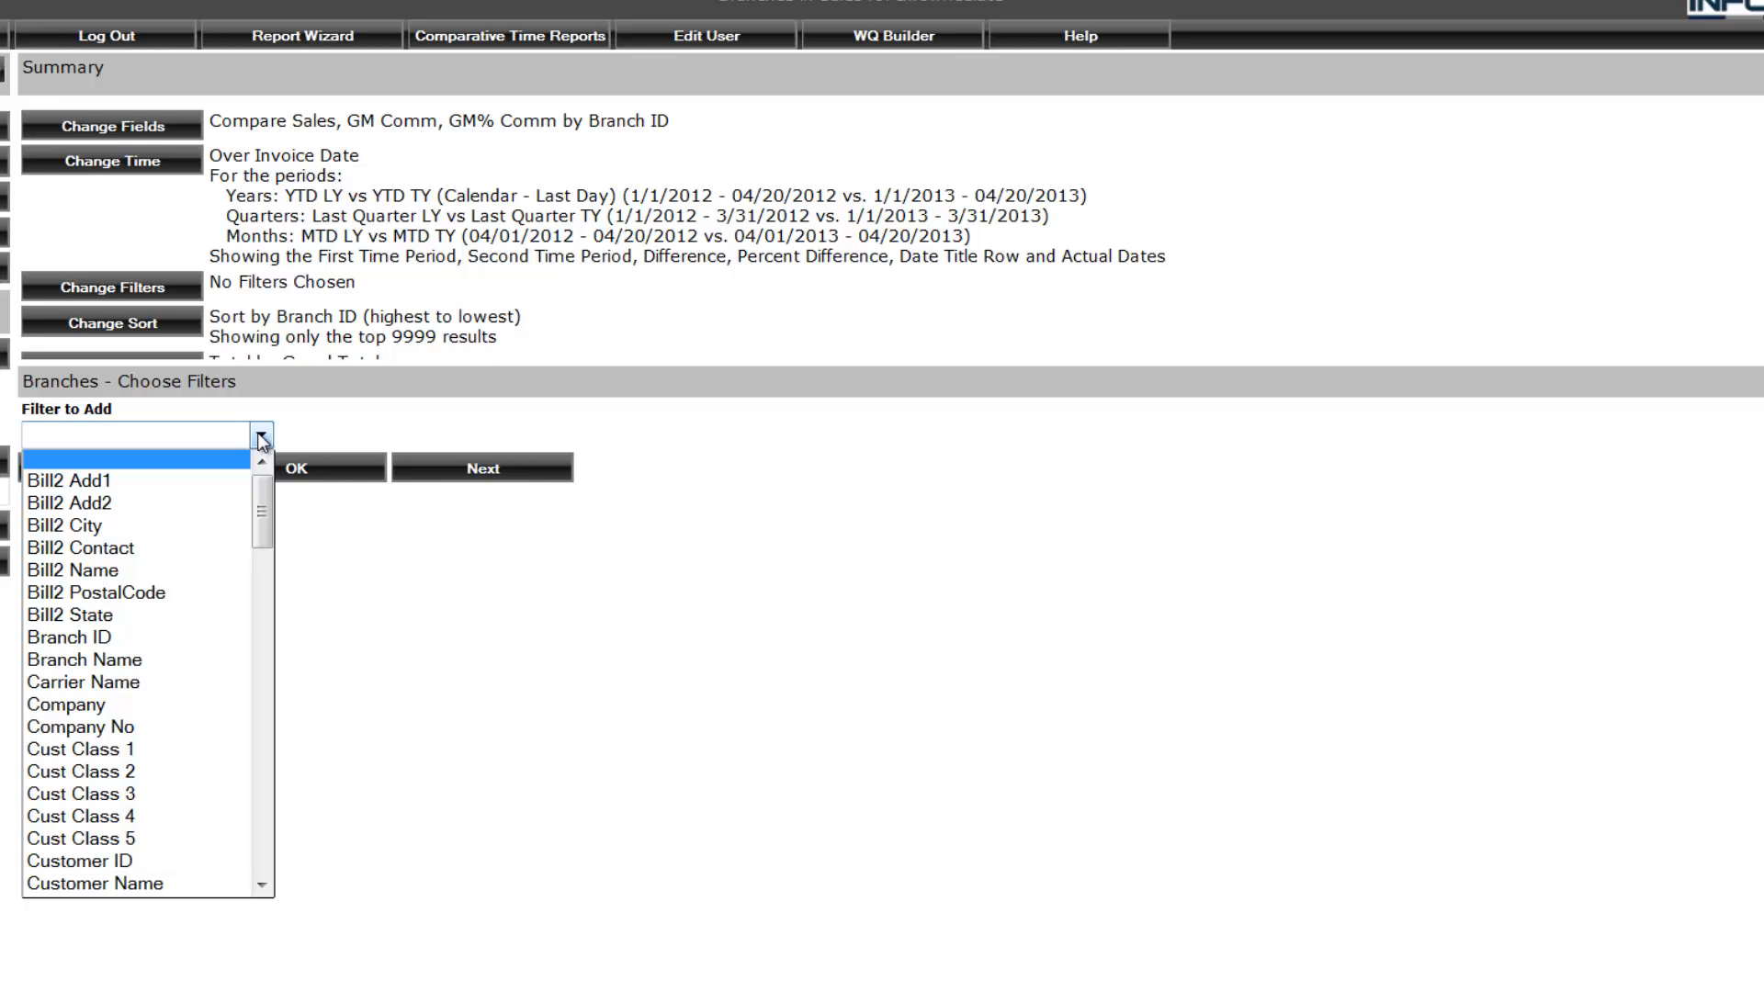
click(147, 634)
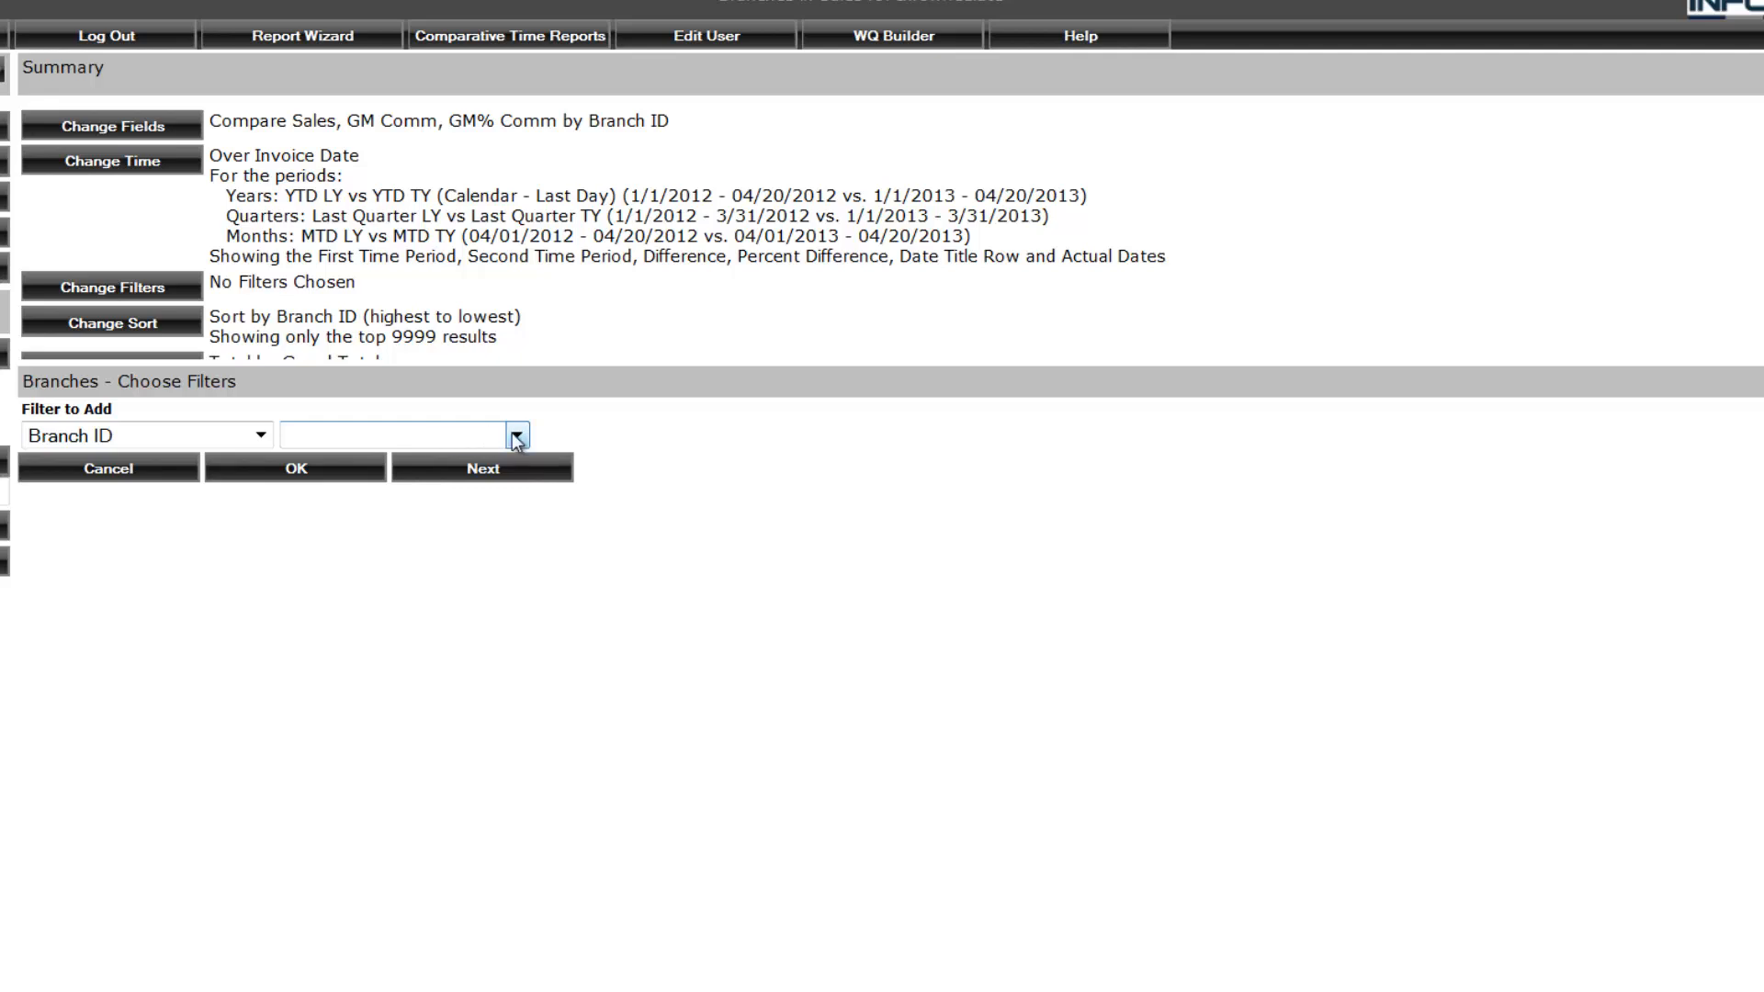
click(517, 435)
click(313, 457)
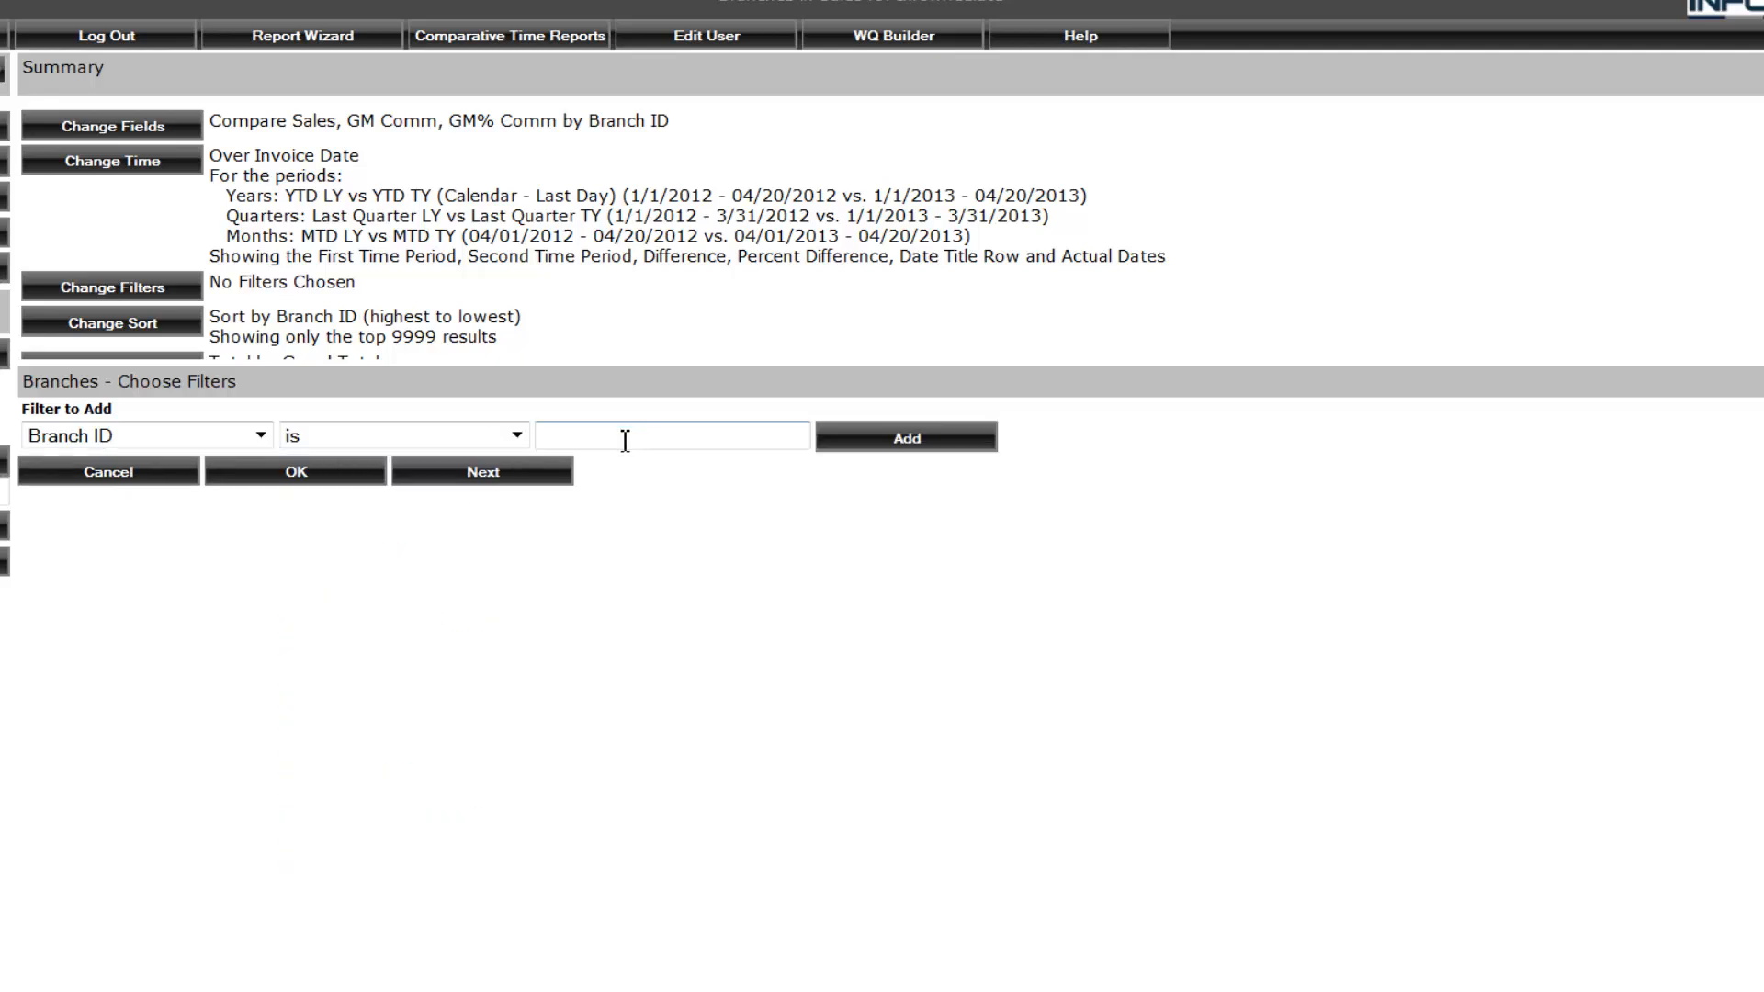
click(598, 437)
text(110)
key(ctrl+a)
click(736, 440)
double_click(575, 443)
click(942, 434)
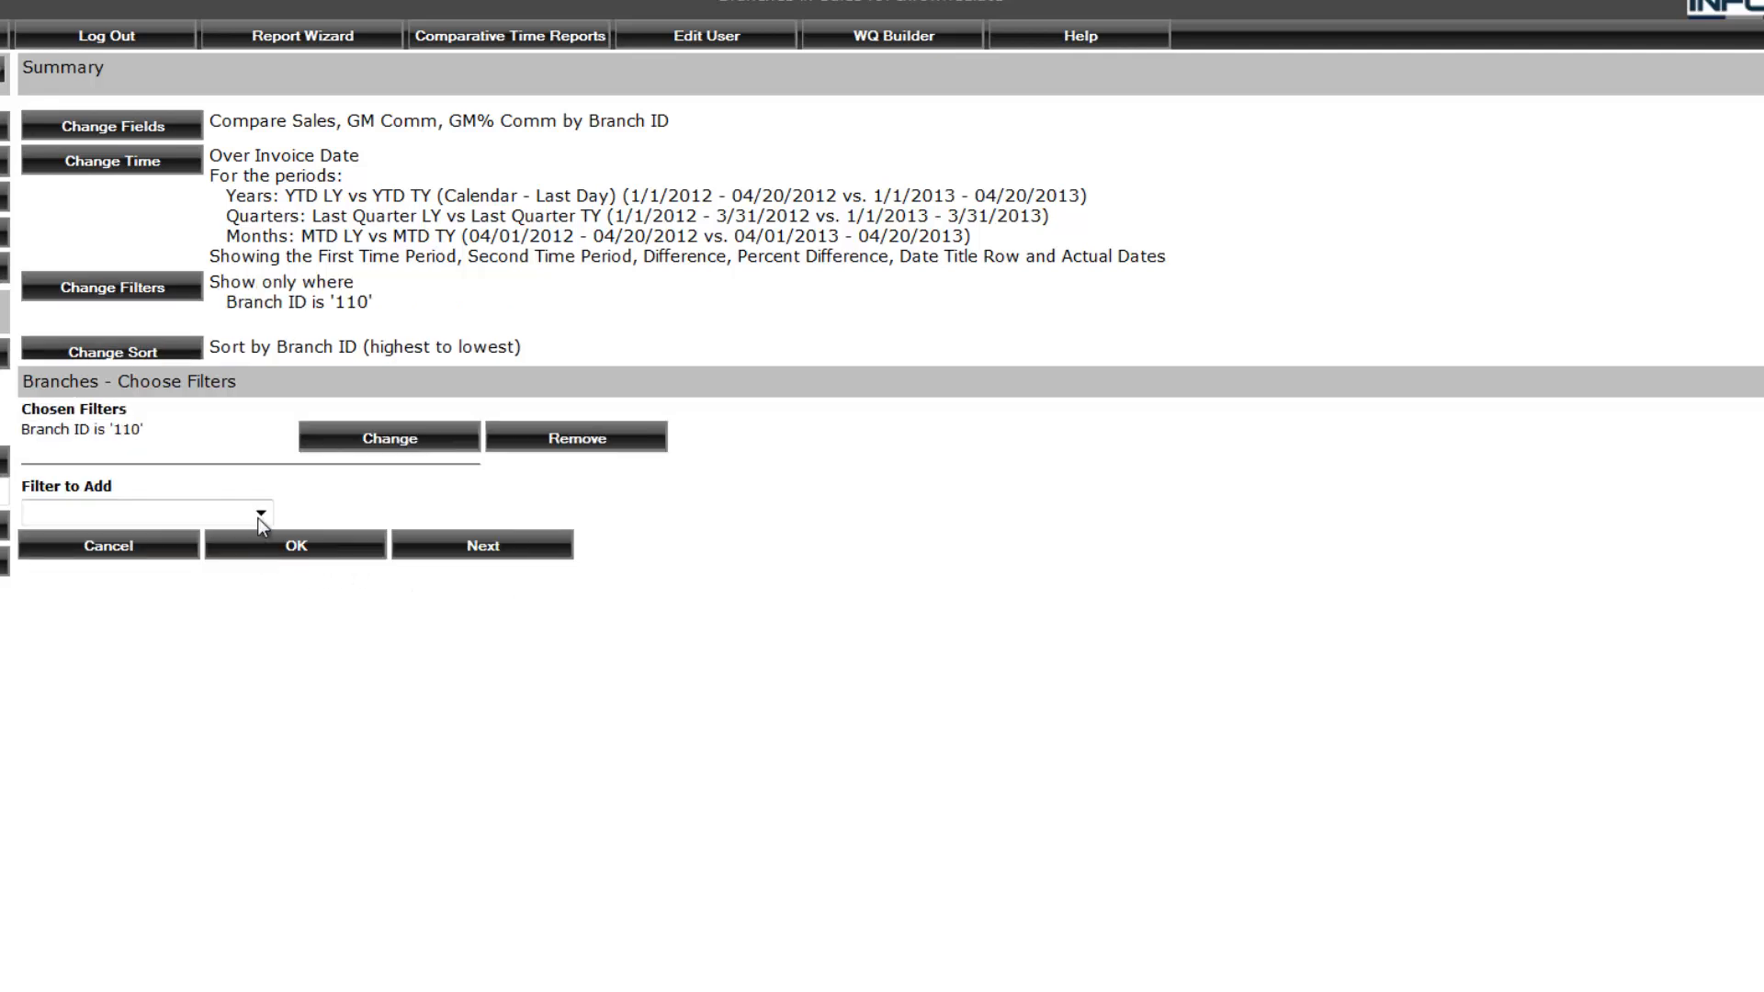
Start a report filter on Product Group Desc with the "is" operator and look at the product groups offered.
click(260, 512)
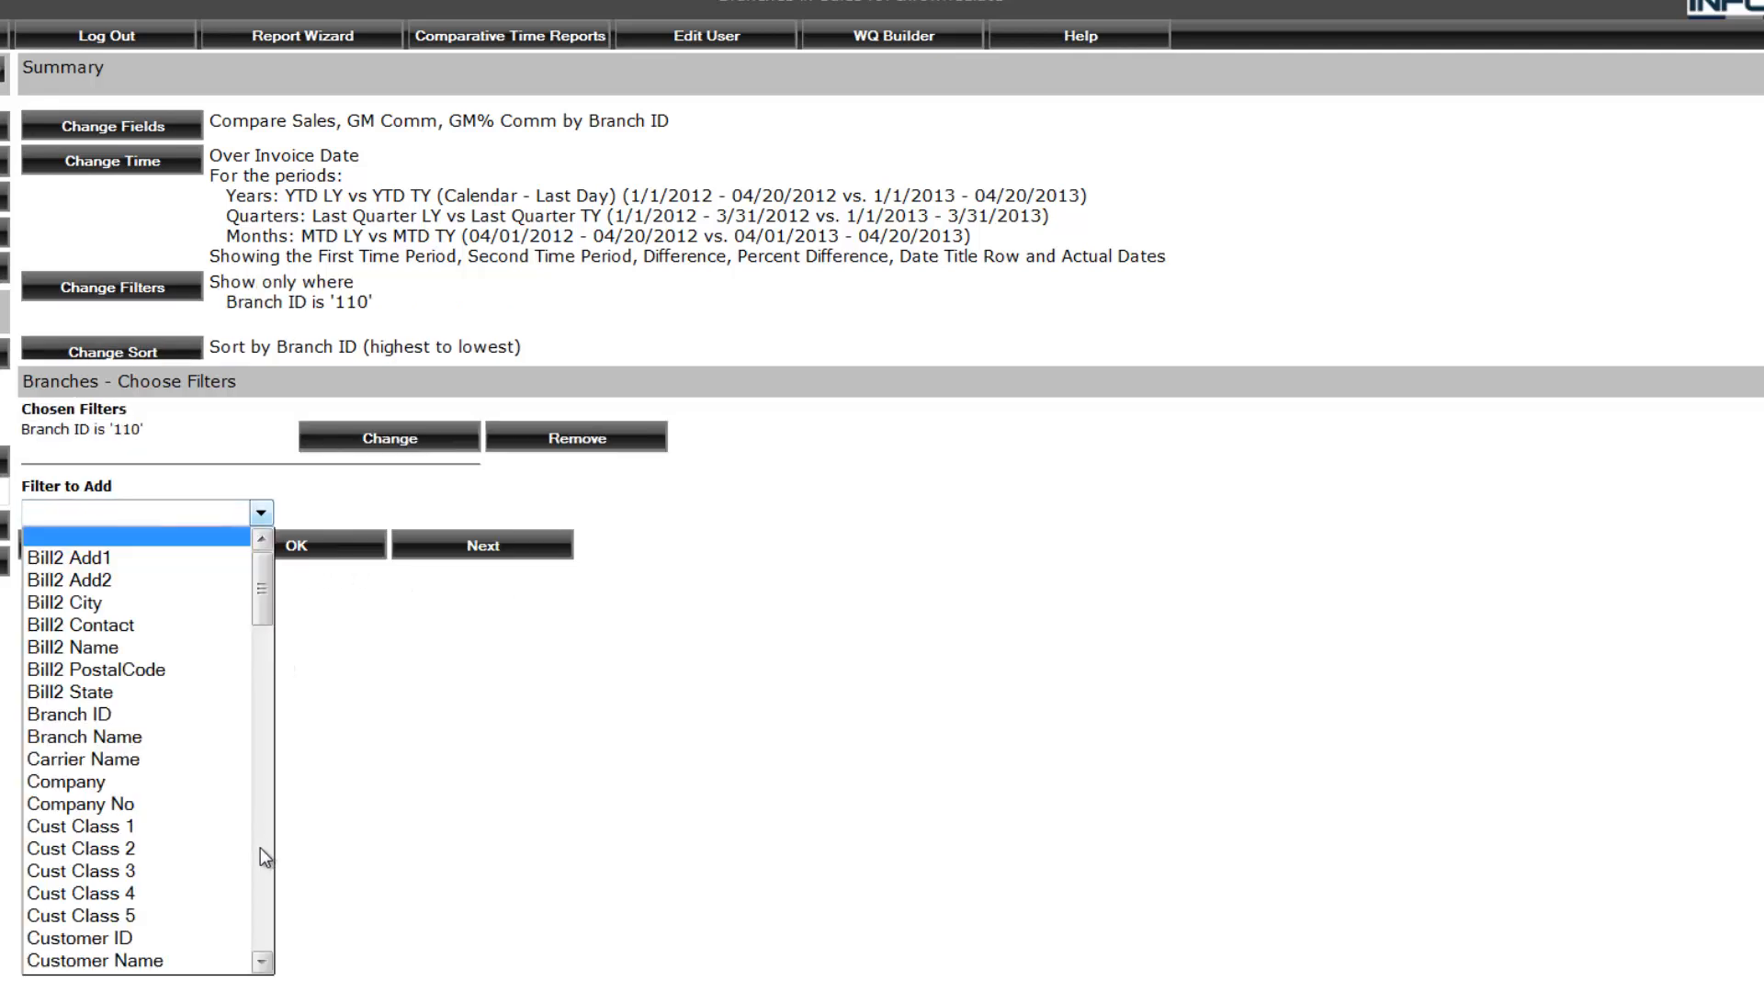
scroll(260, 847, down, 10)
scroll(261, 847, down, 6)
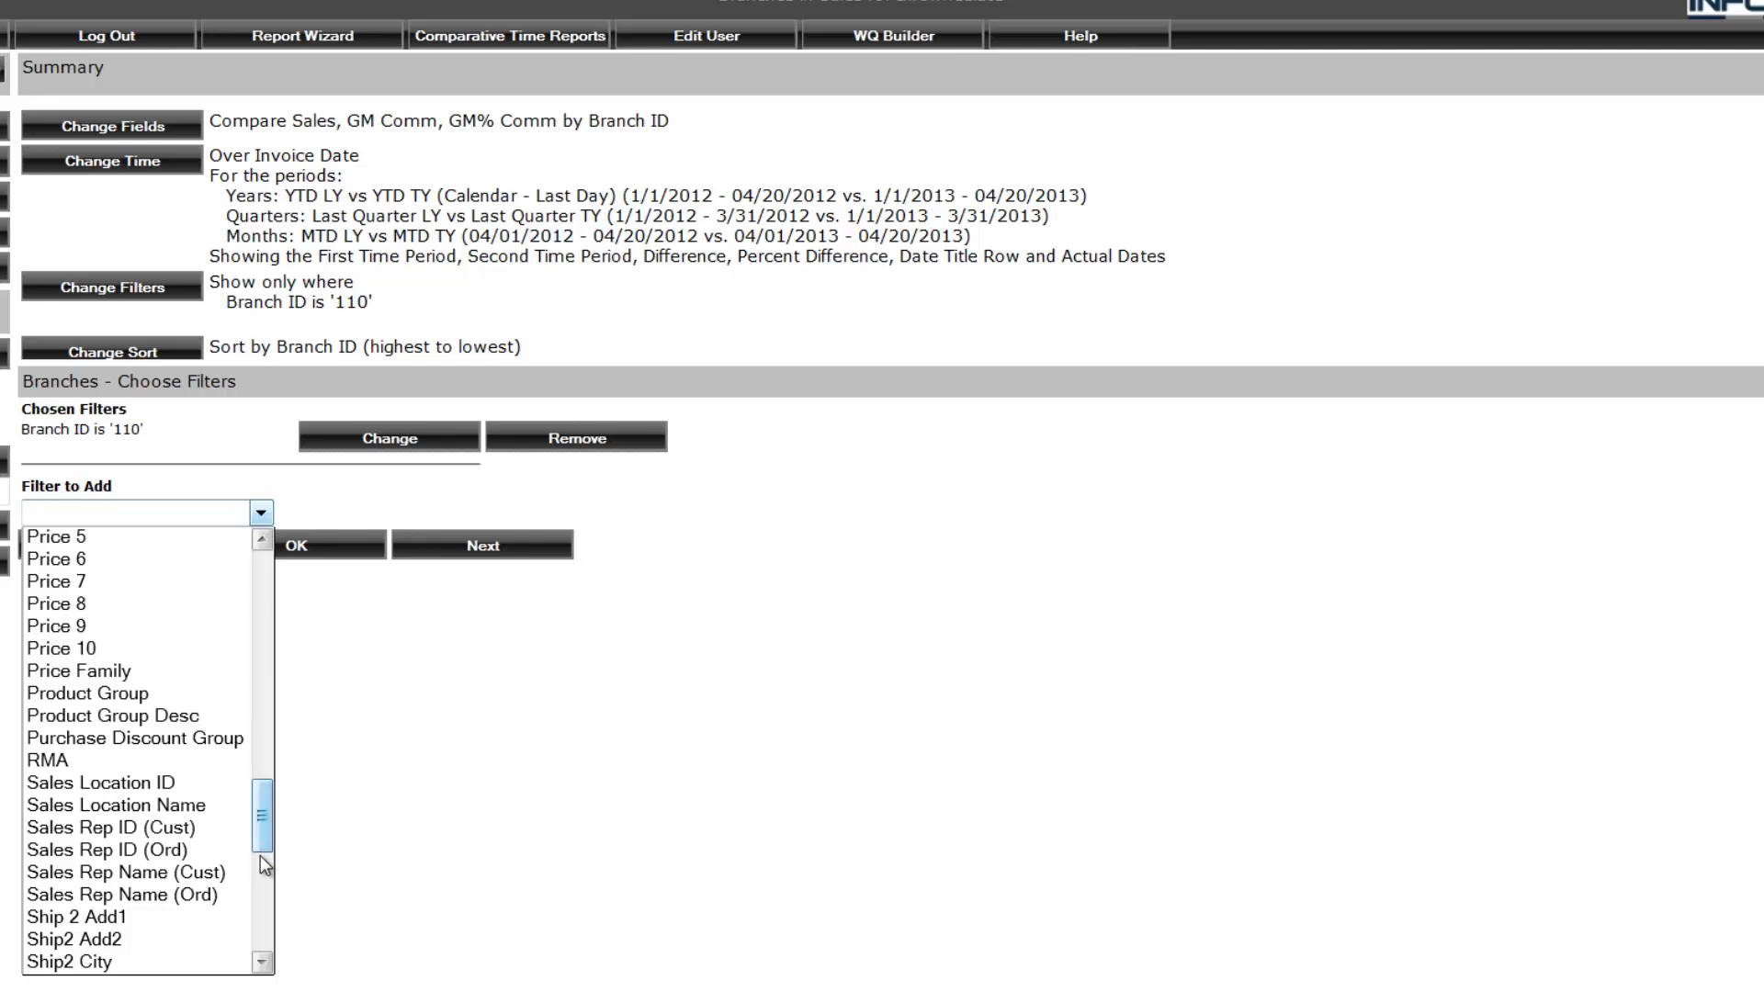
click(175, 716)
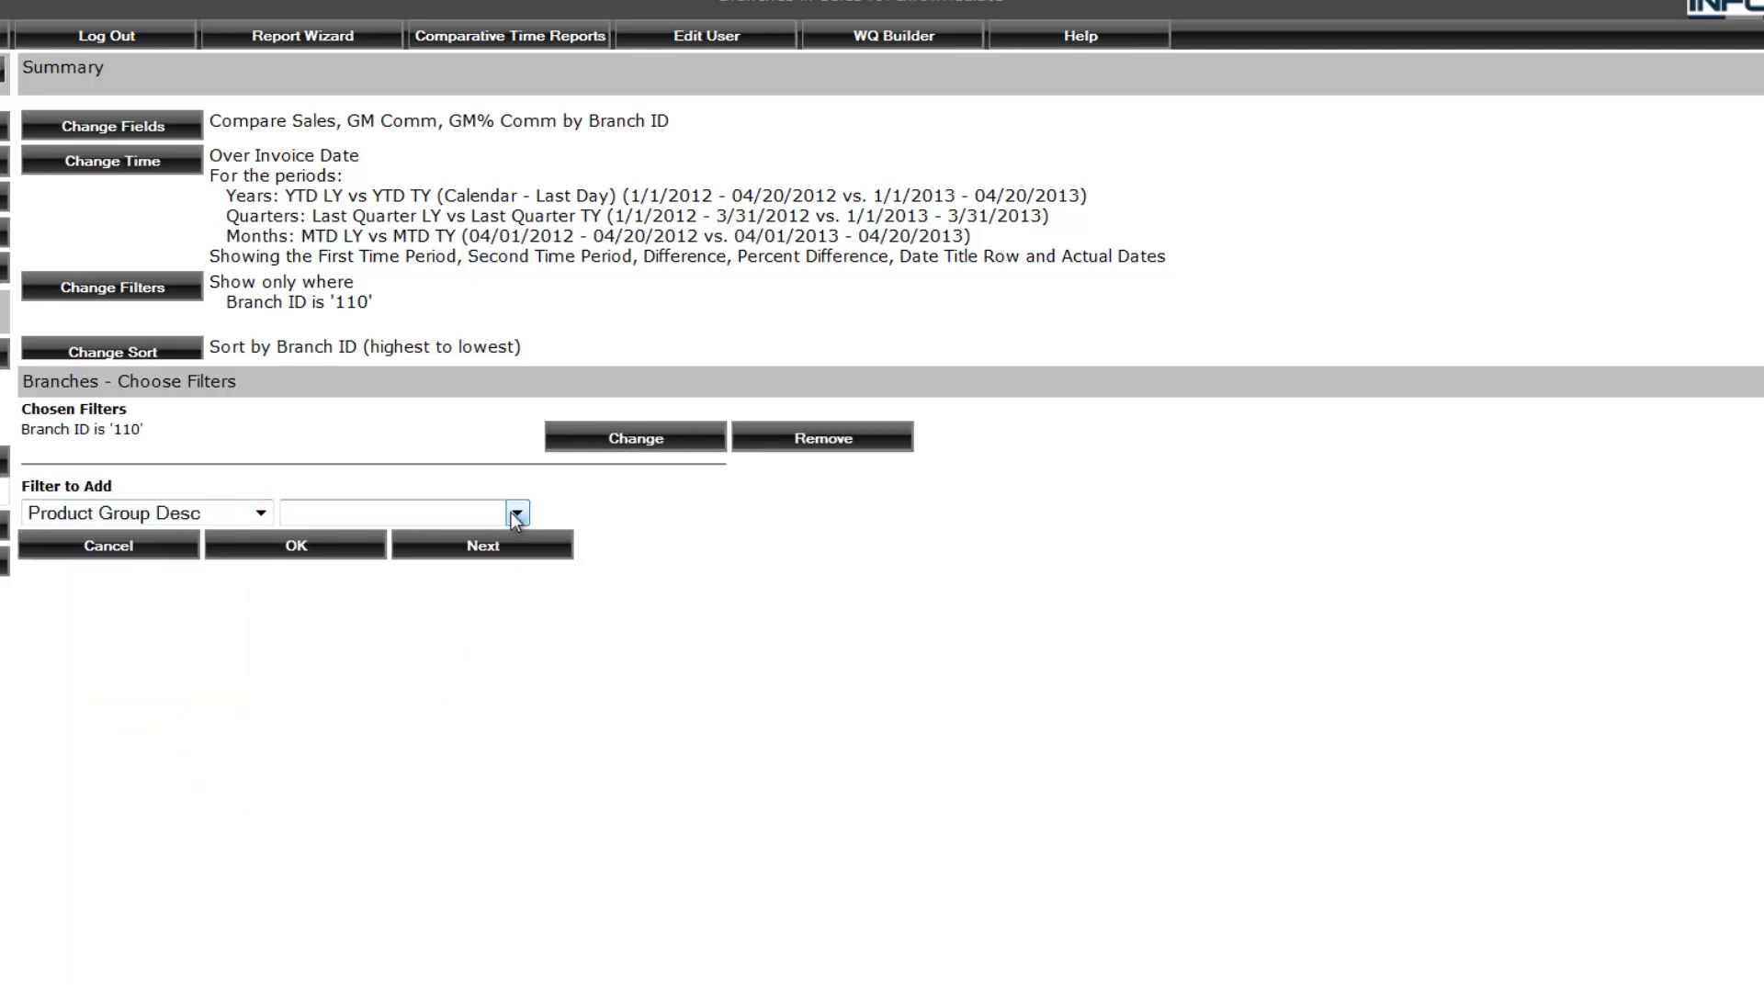
click(514, 513)
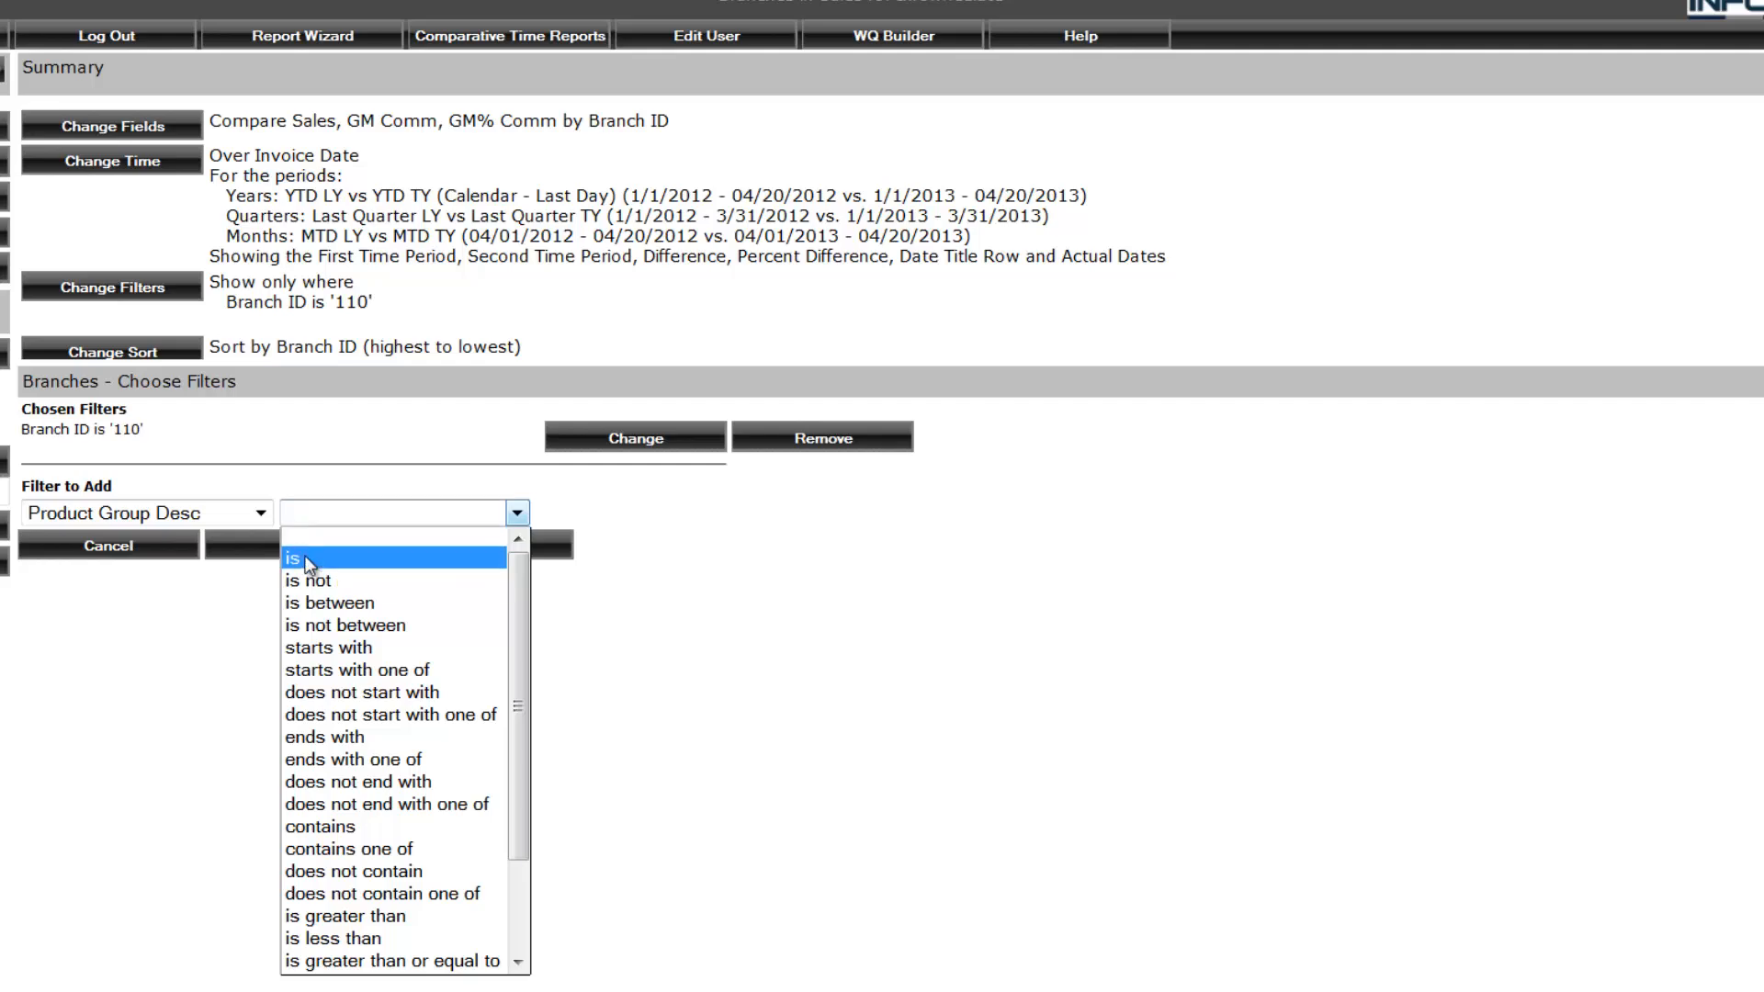
click(304, 558)
click(973, 548)
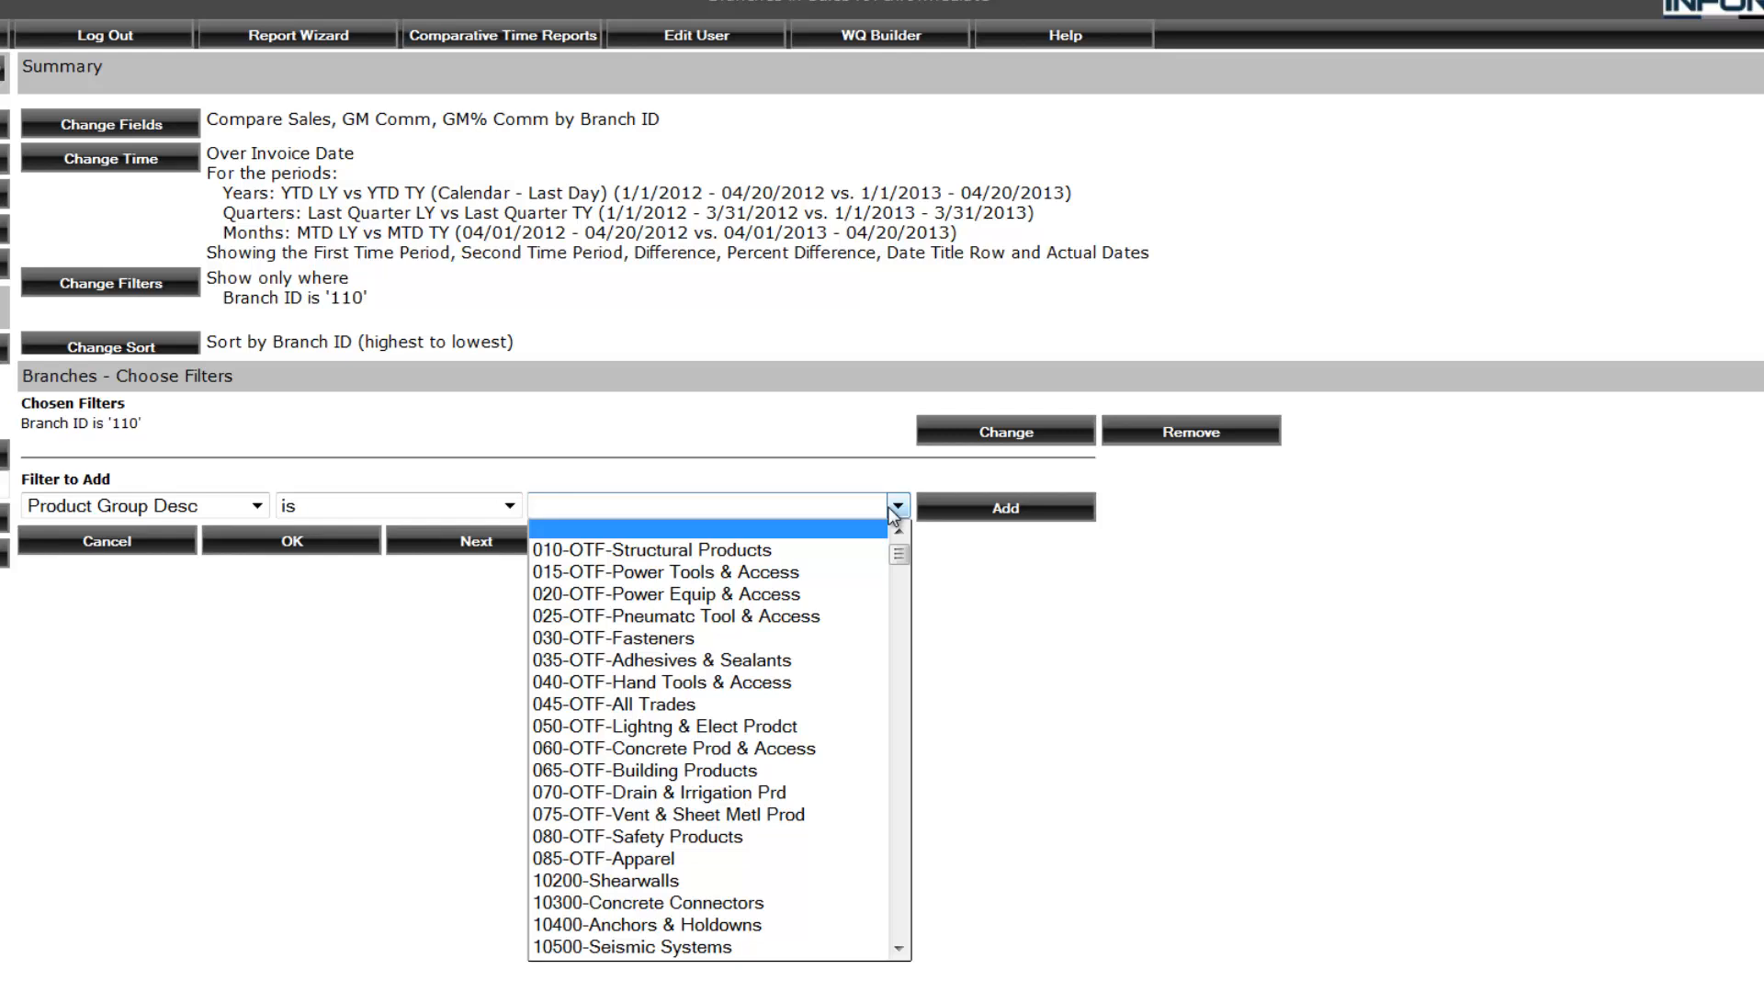
Look through all comparison operators offered for the Product Group Desc filter and cancel the filter.
click(509, 506)
click(509, 506)
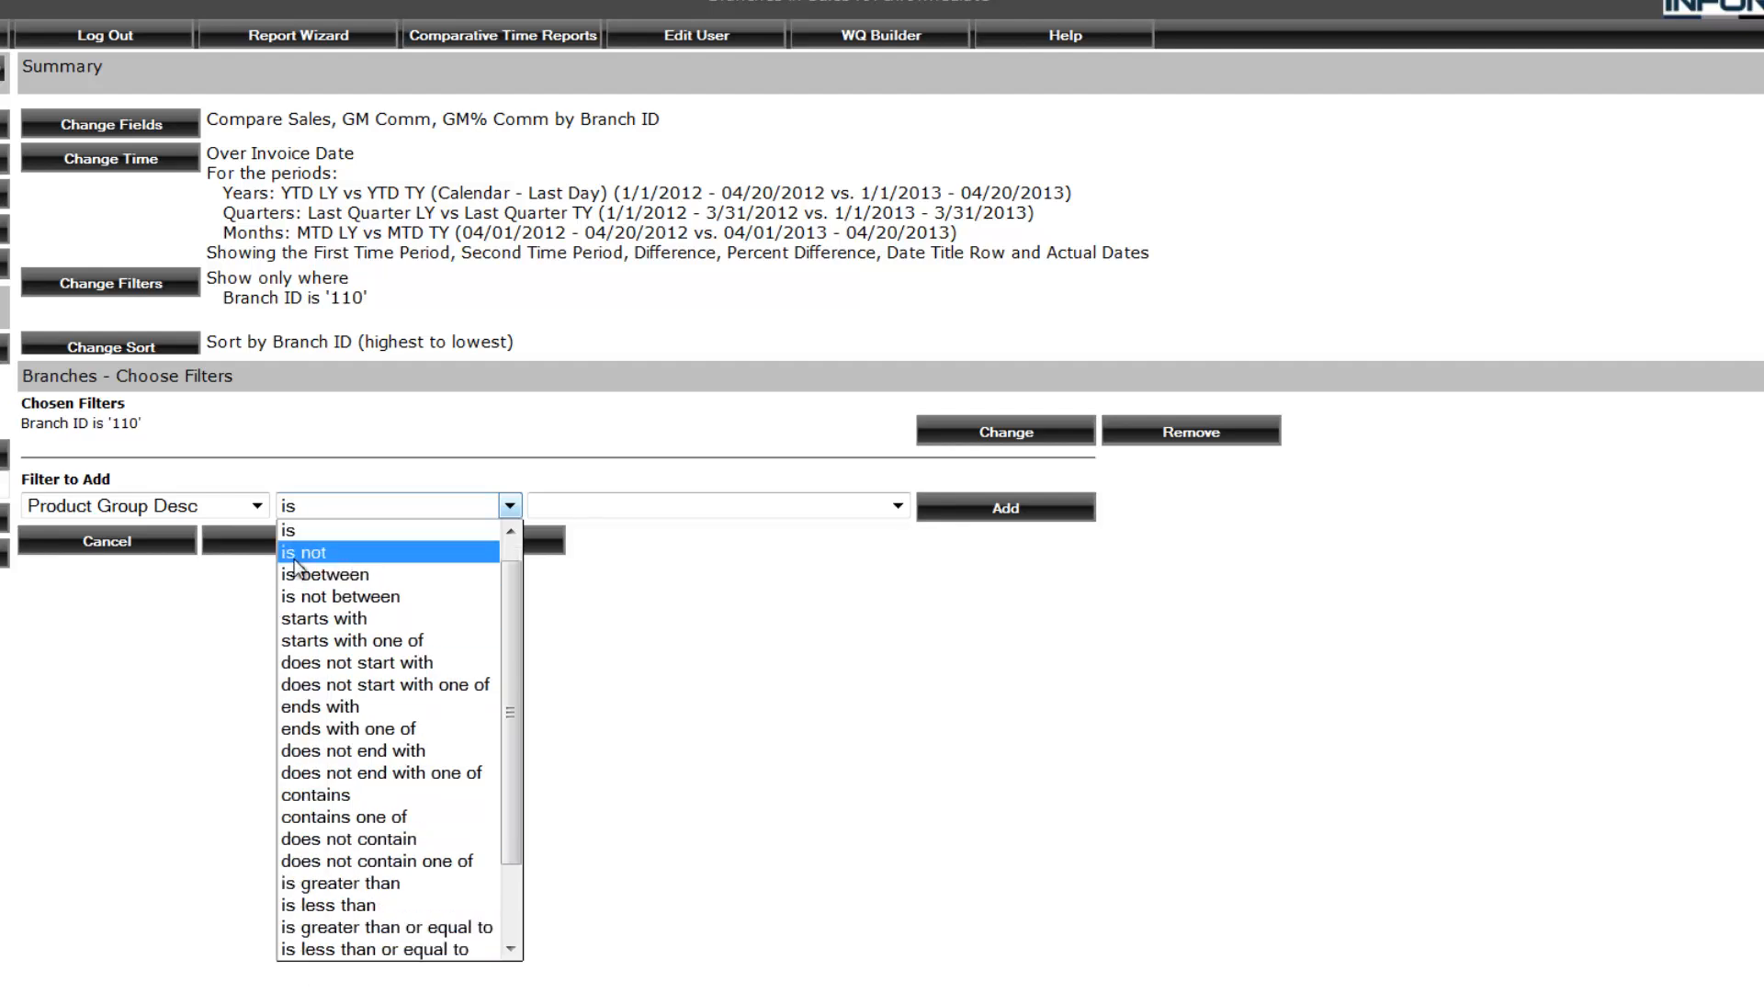
click(507, 951)
click(510, 951)
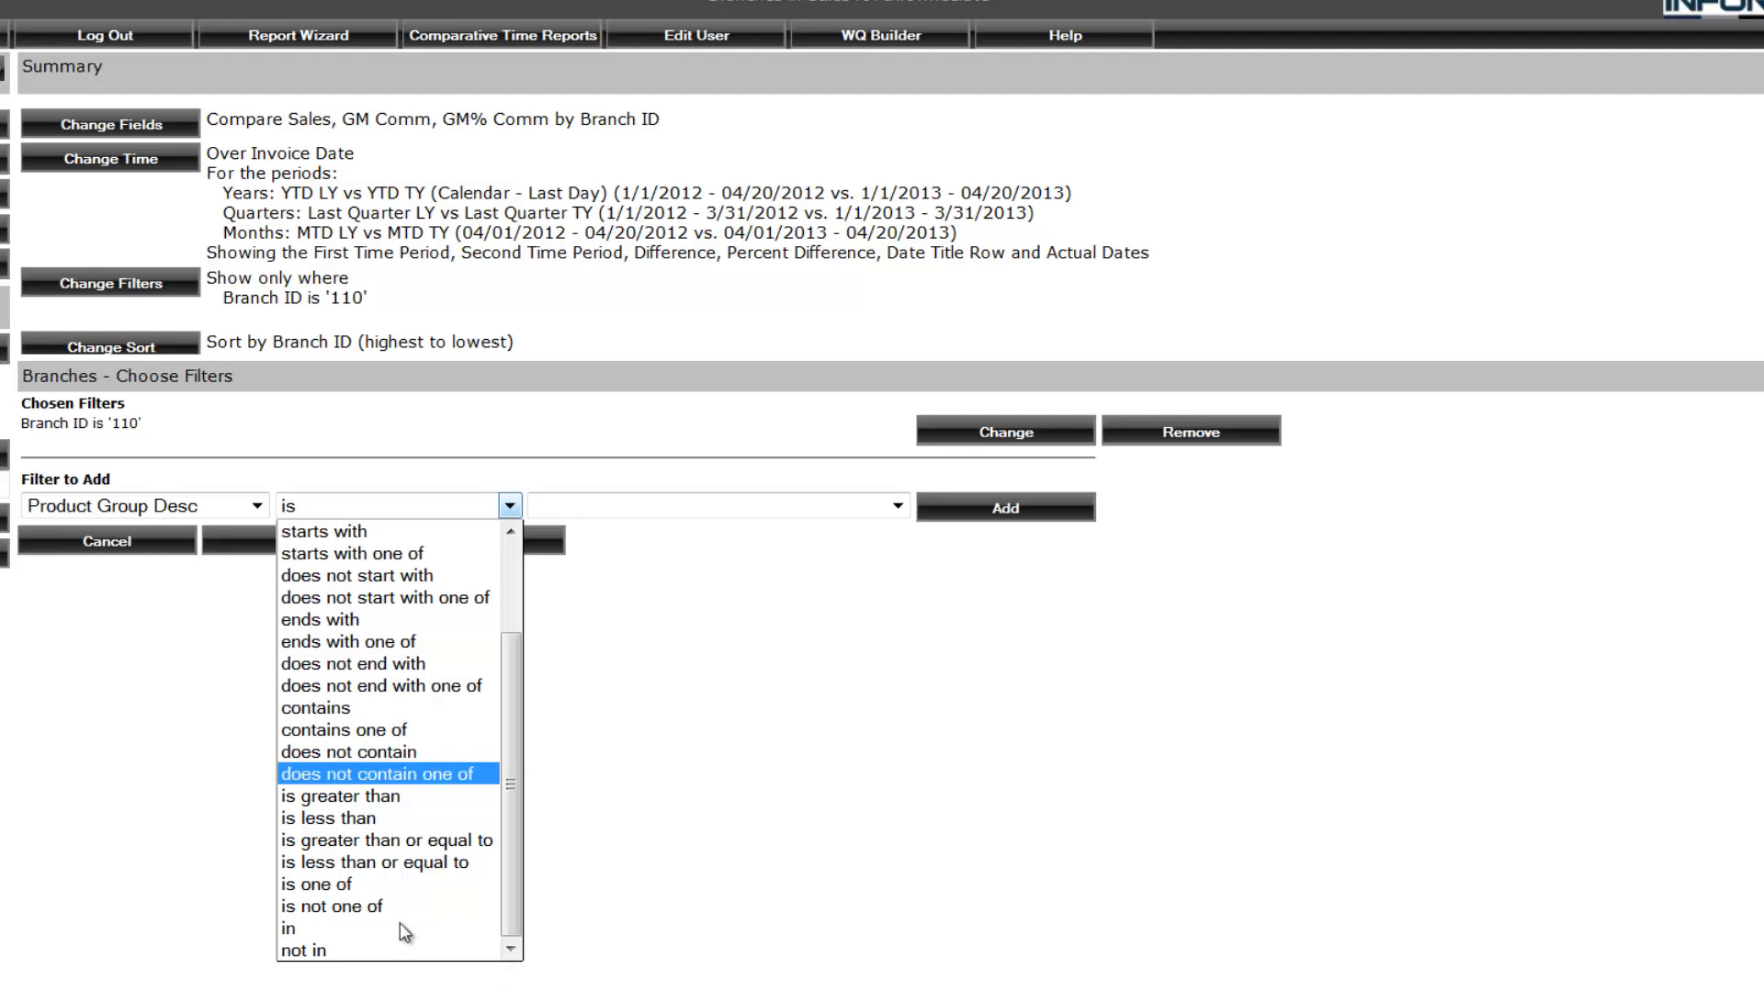
click(513, 558)
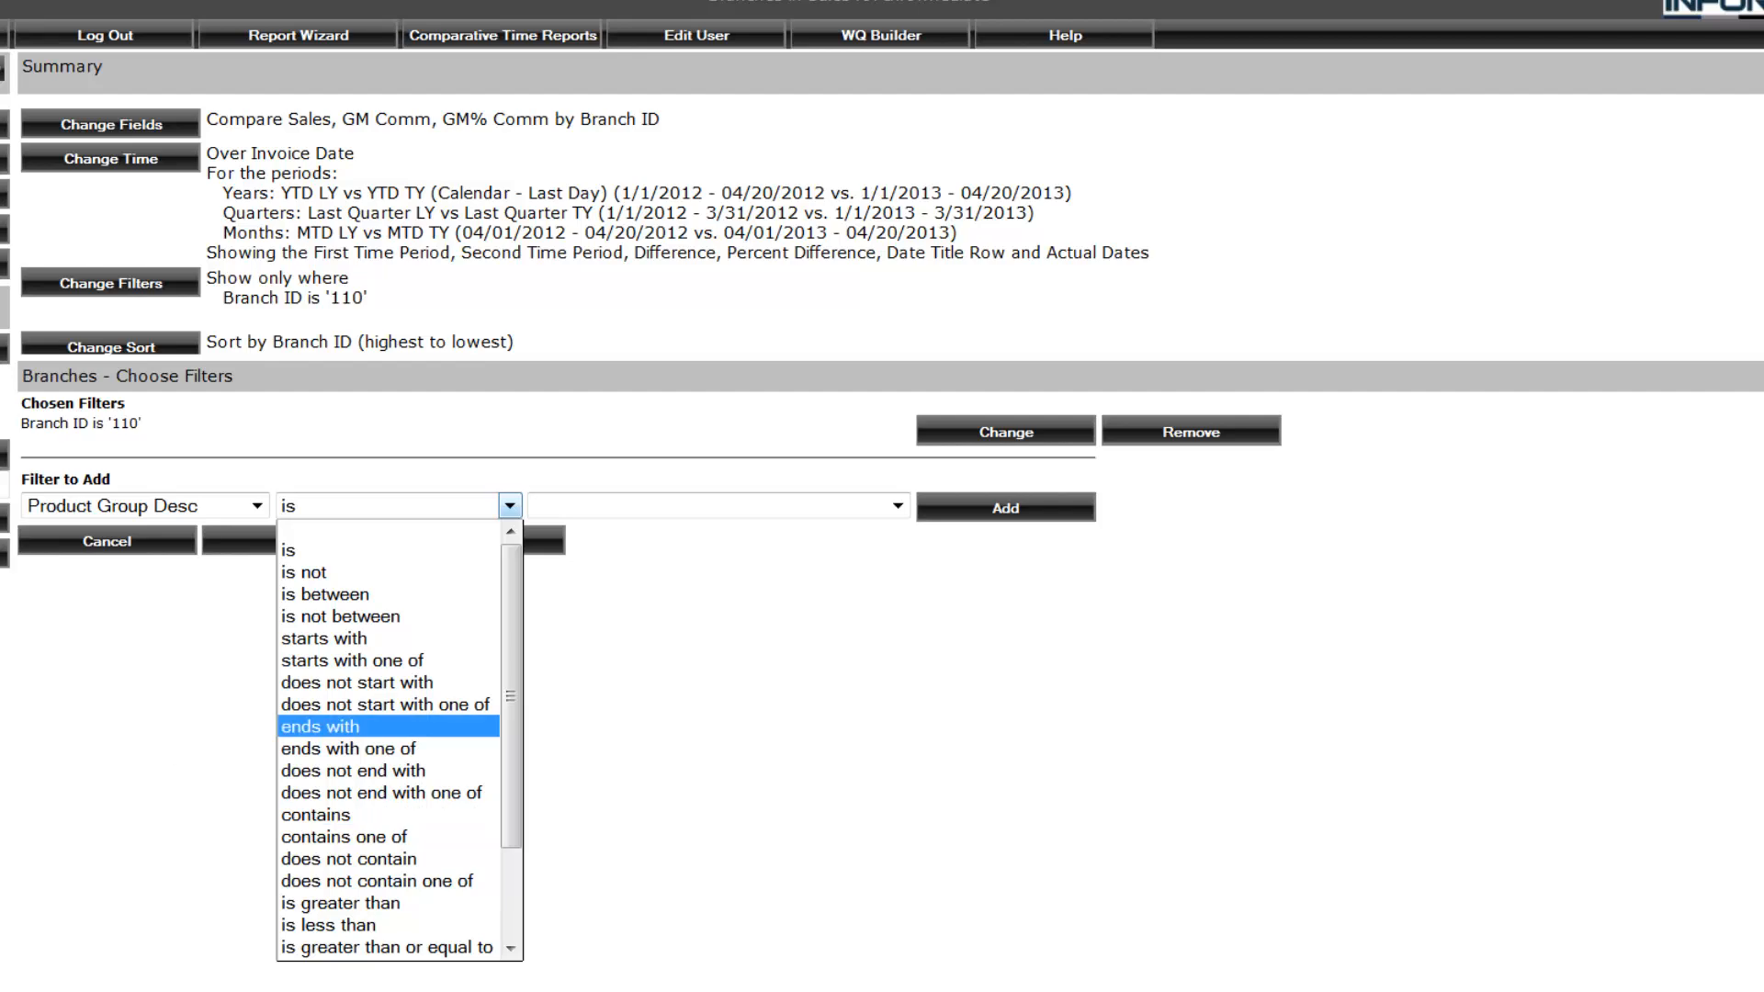
click(107, 544)
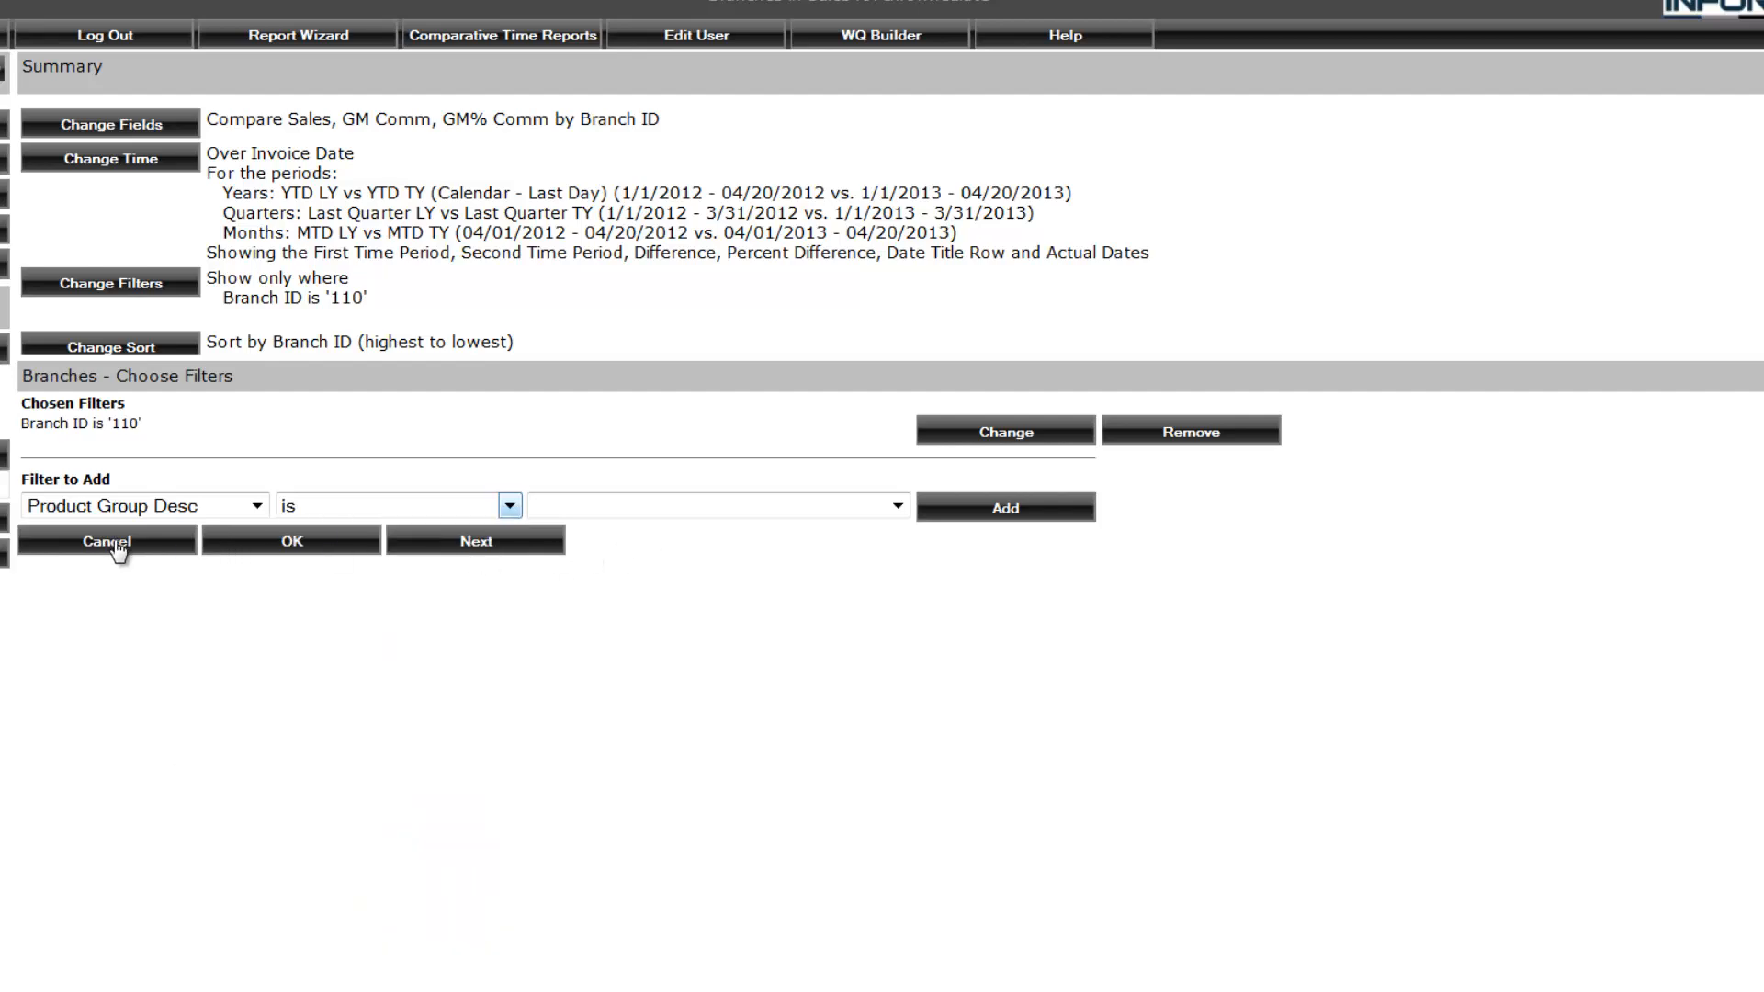
click(117, 544)
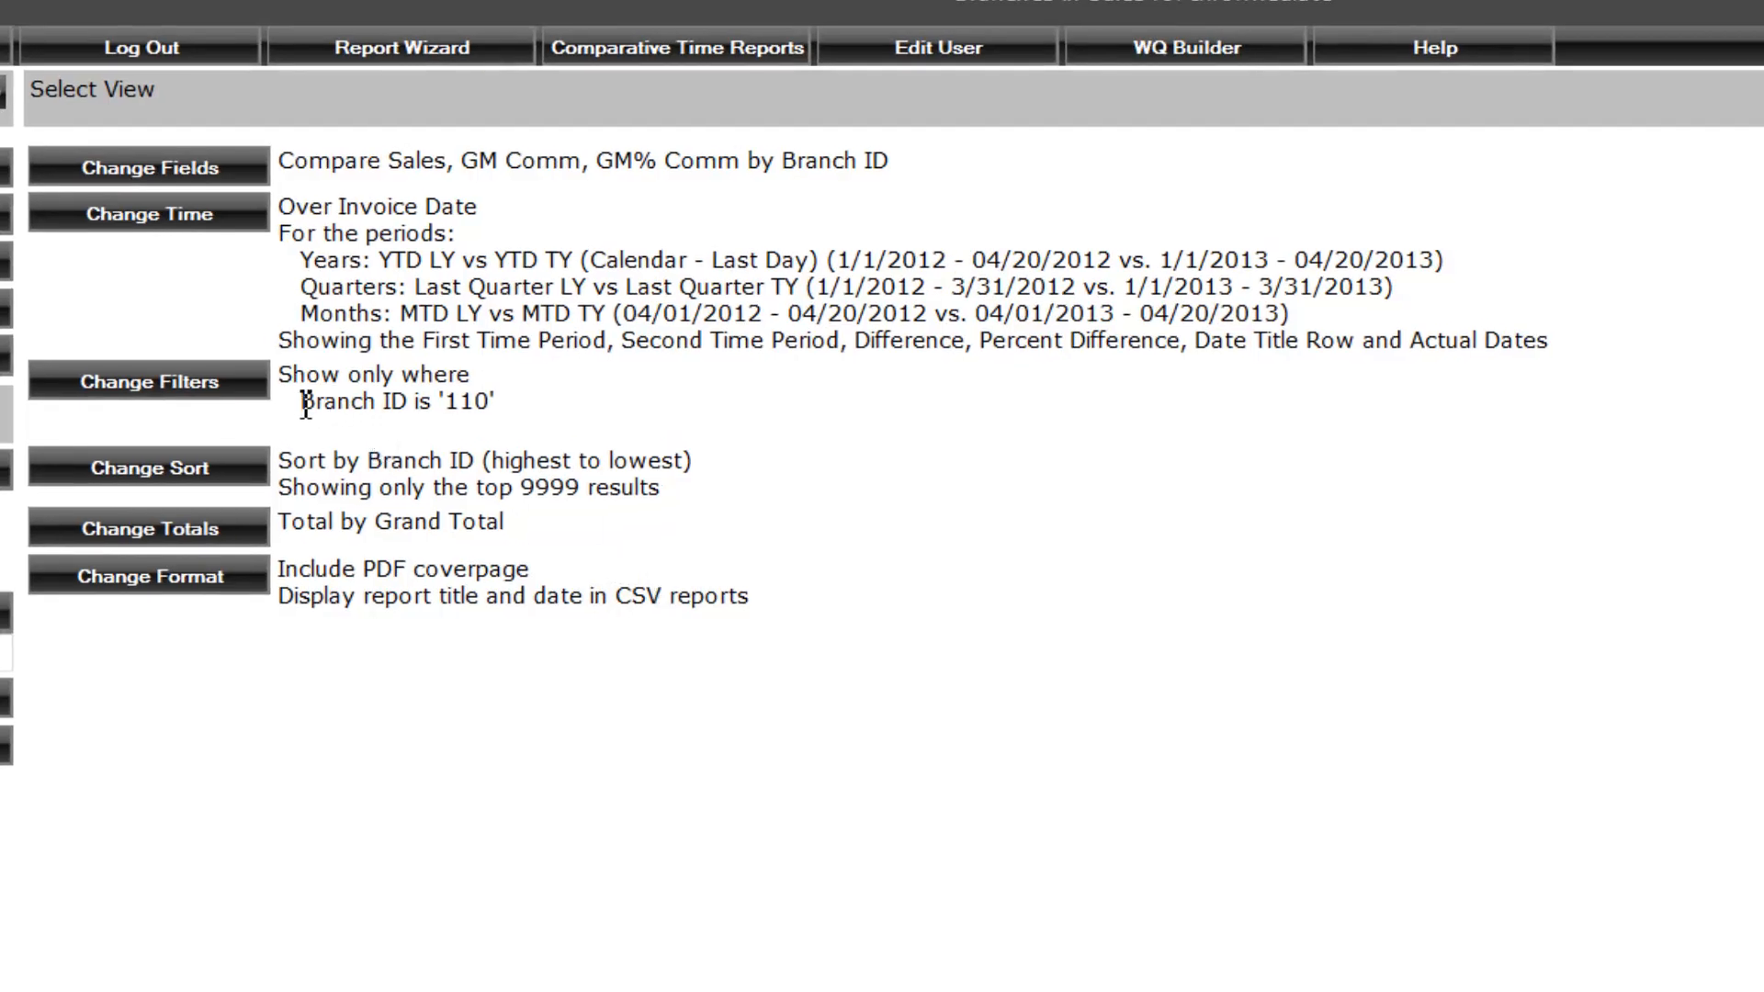
Add the Sales Rep ID (Cust) field to the Branches report fields and continue to the time periods.
drag(306, 404, 512, 408)
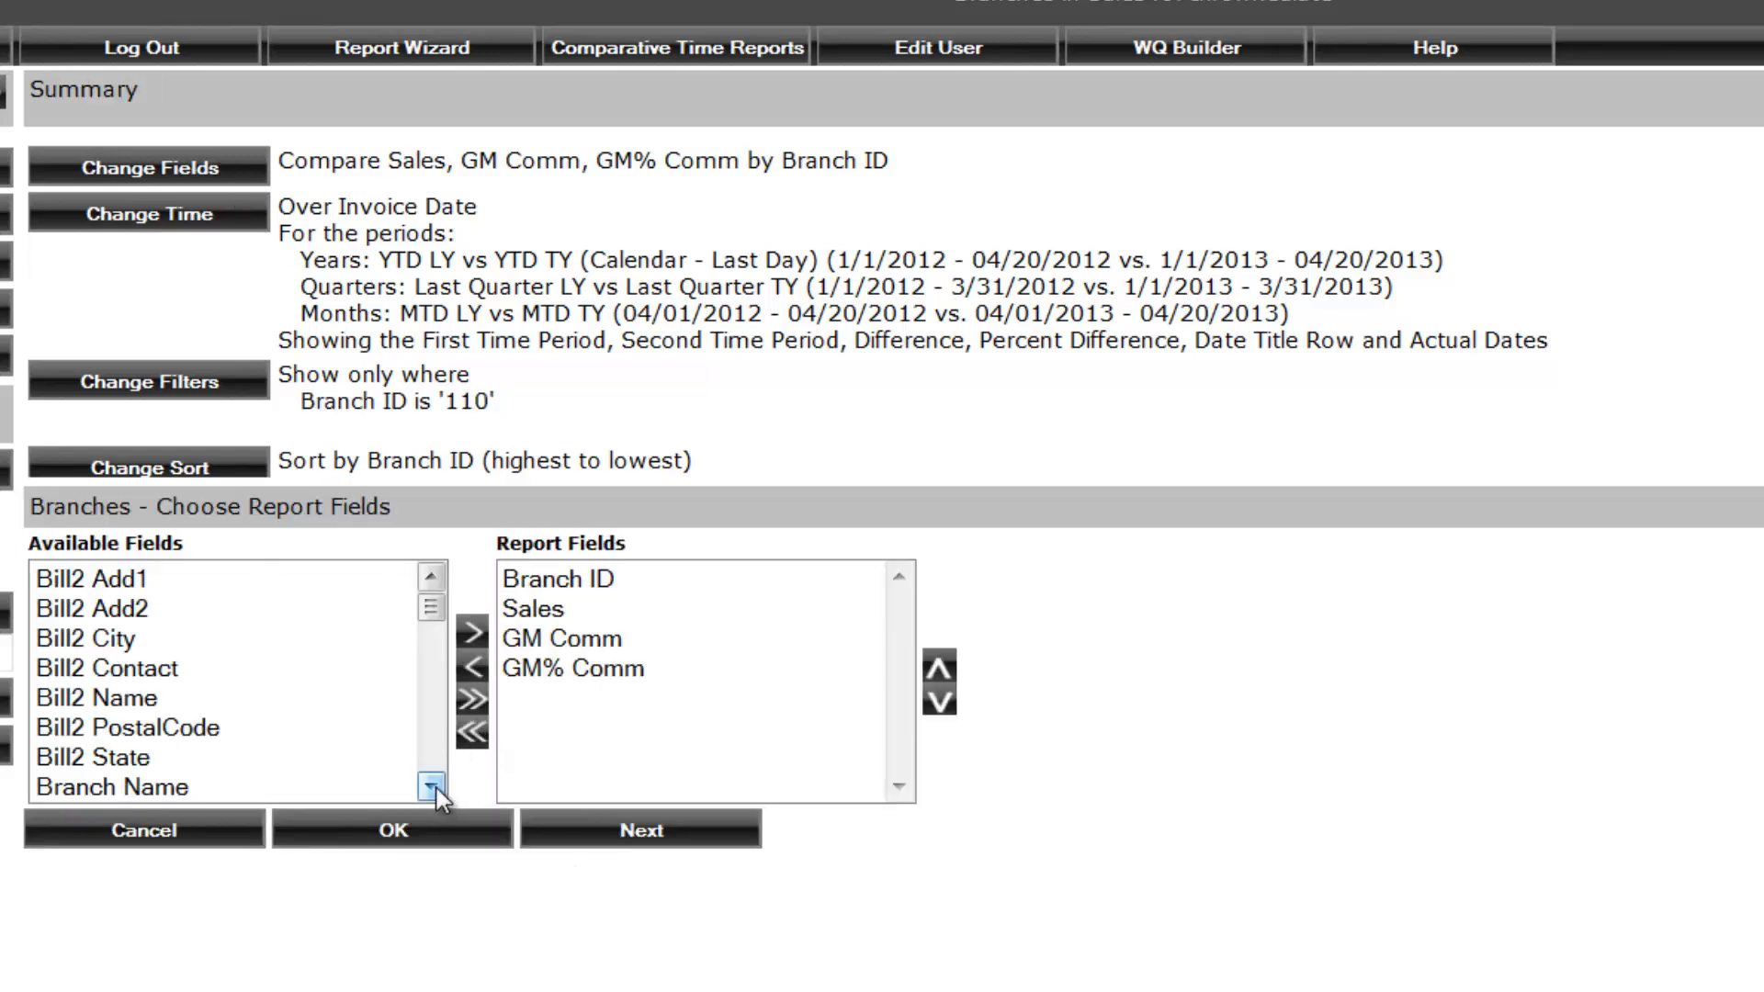
drag(436, 788, 435, 789)
drag(431, 578, 430, 581)
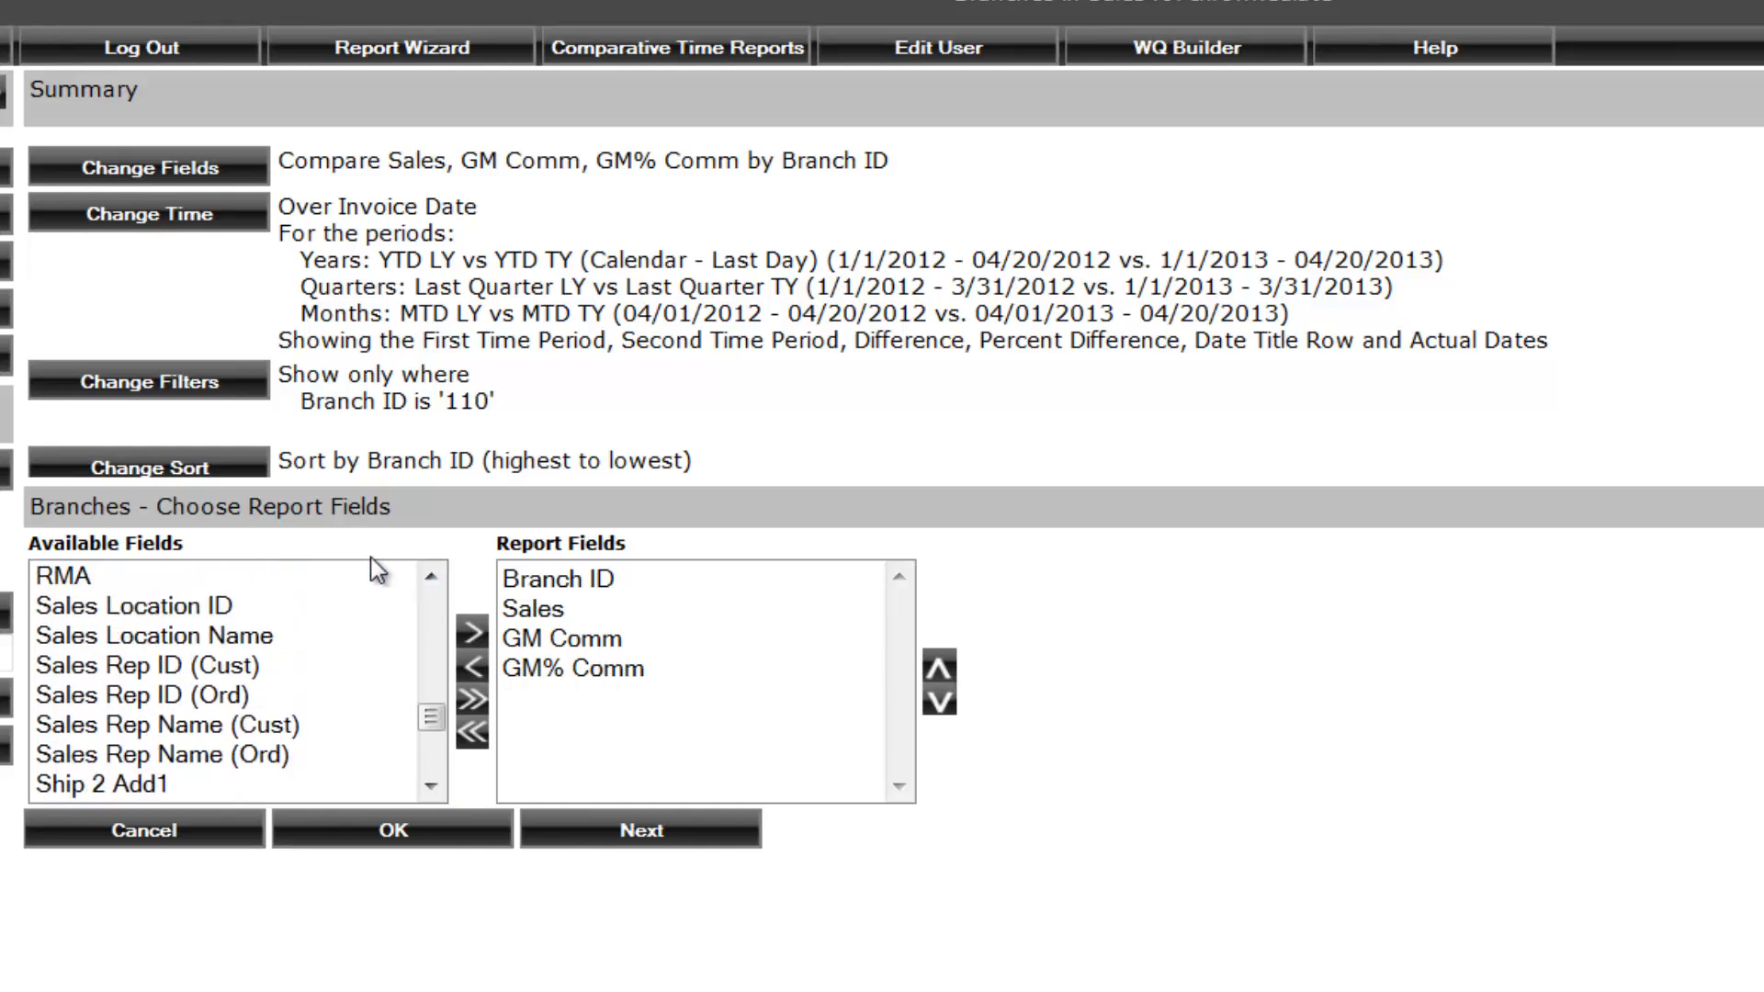
click(90, 705)
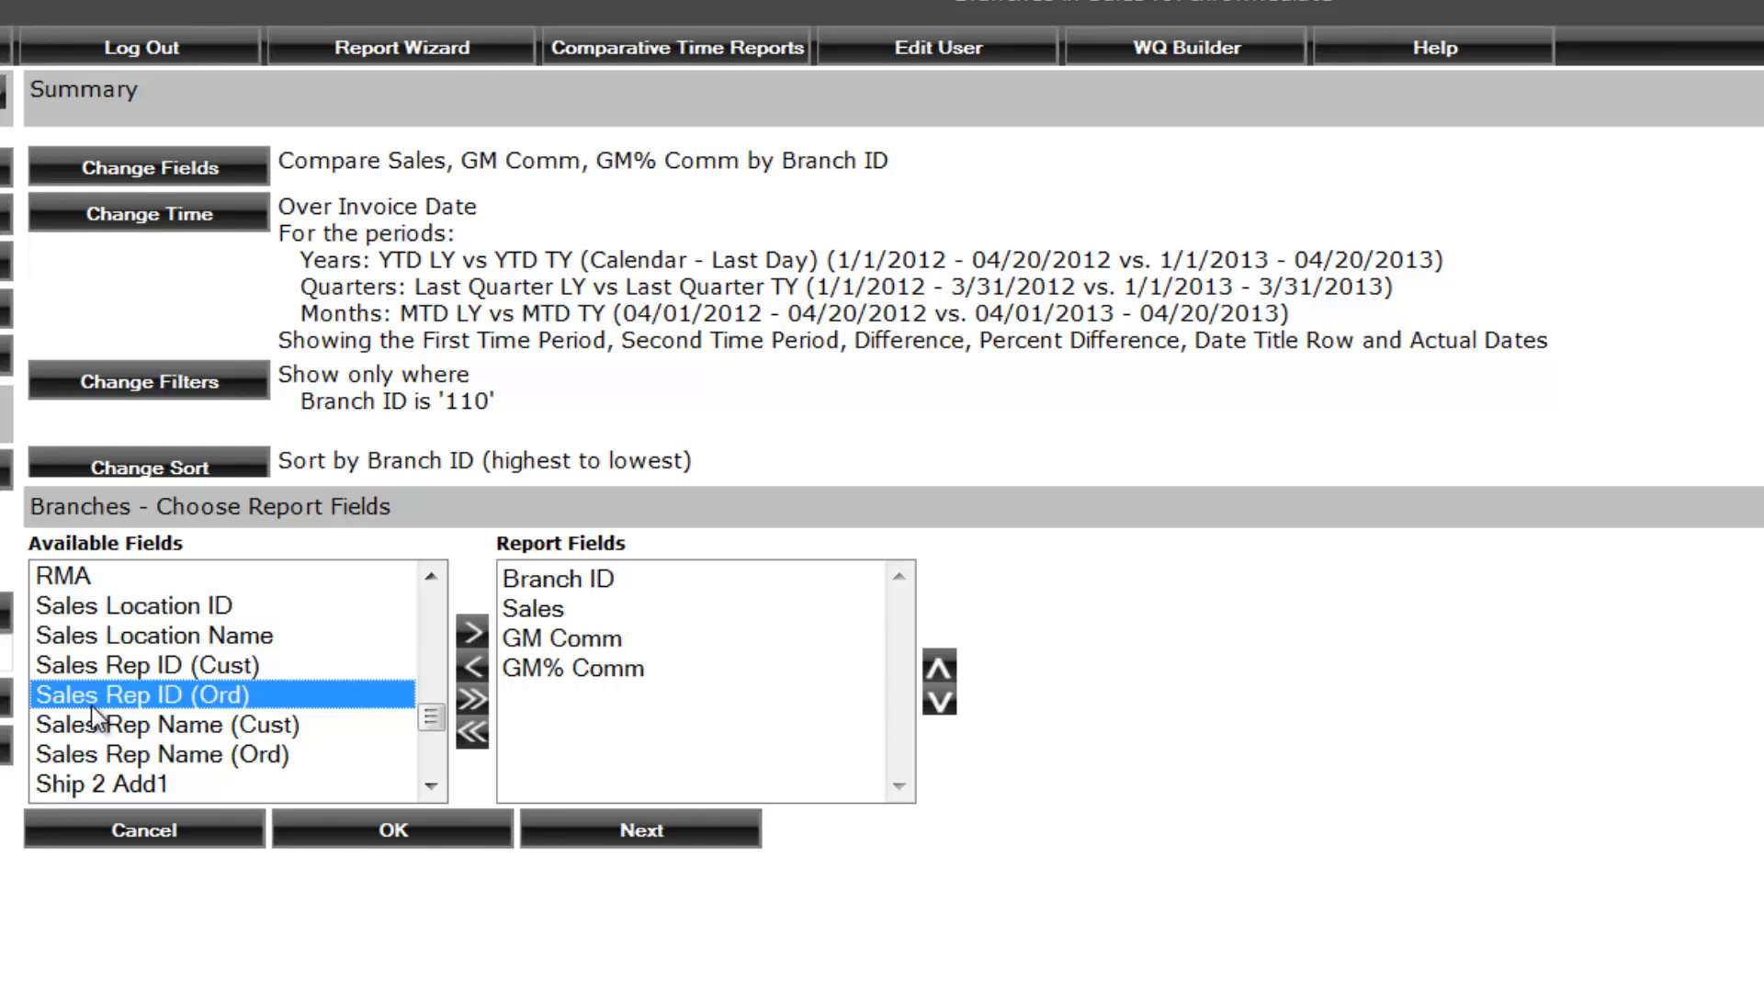
click(112, 664)
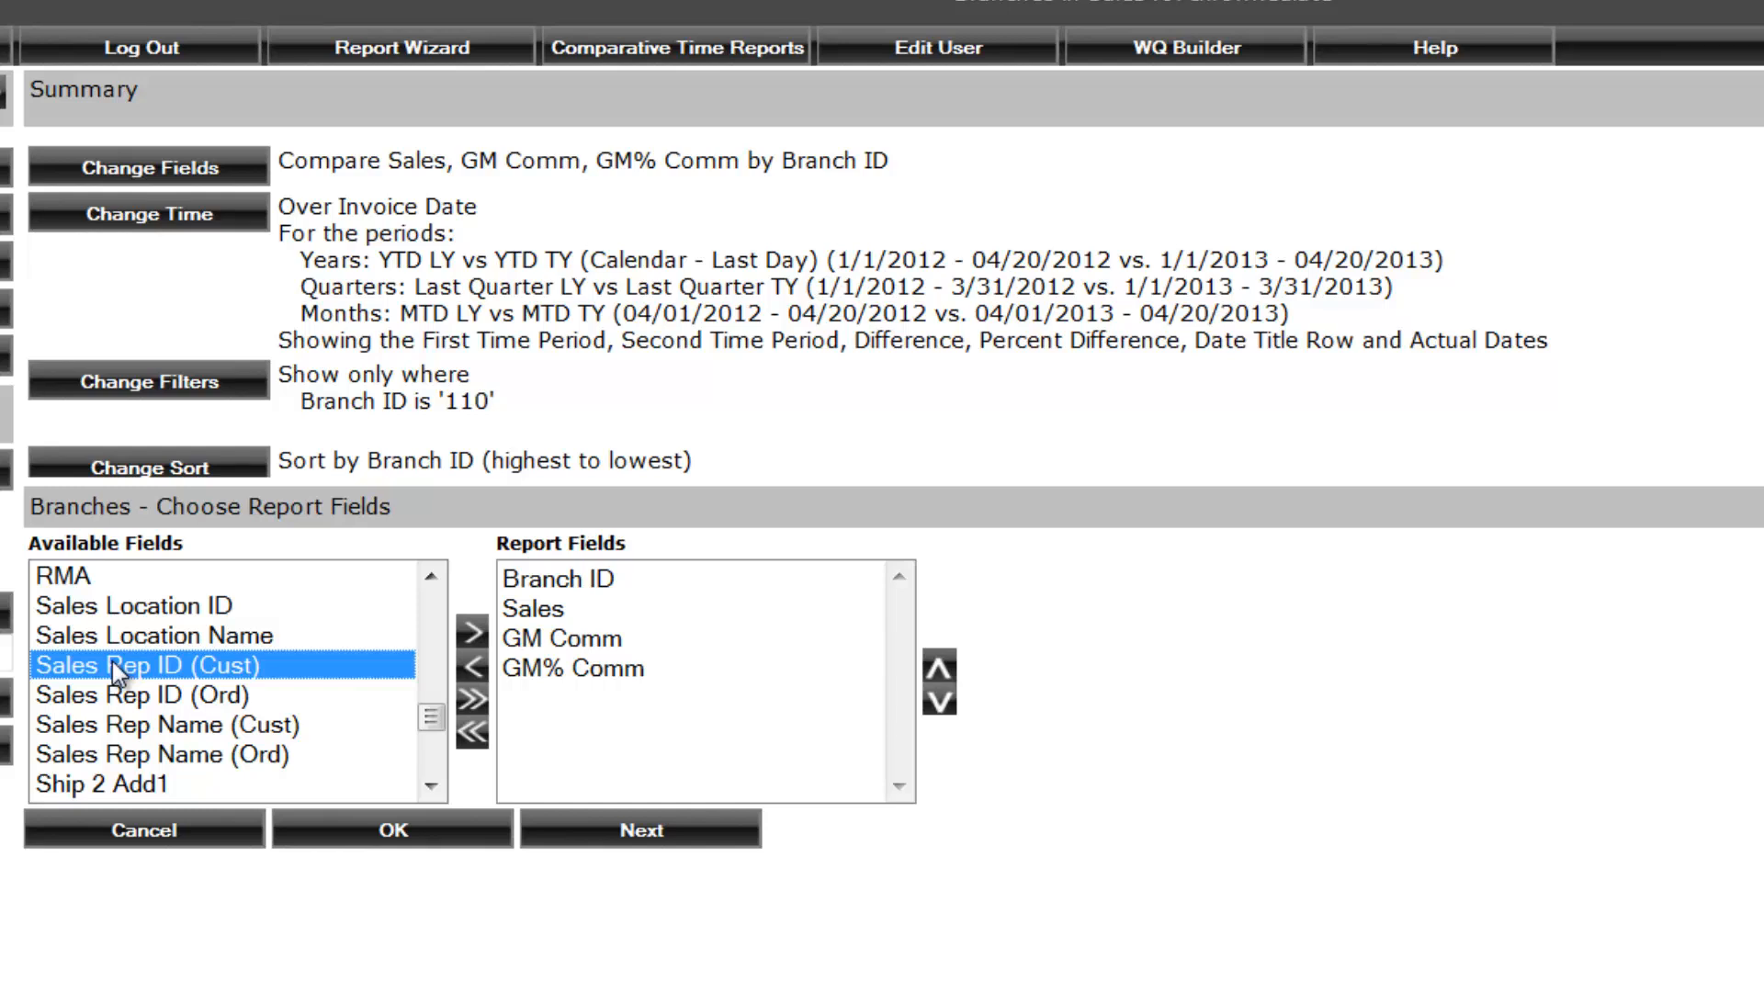
click(472, 632)
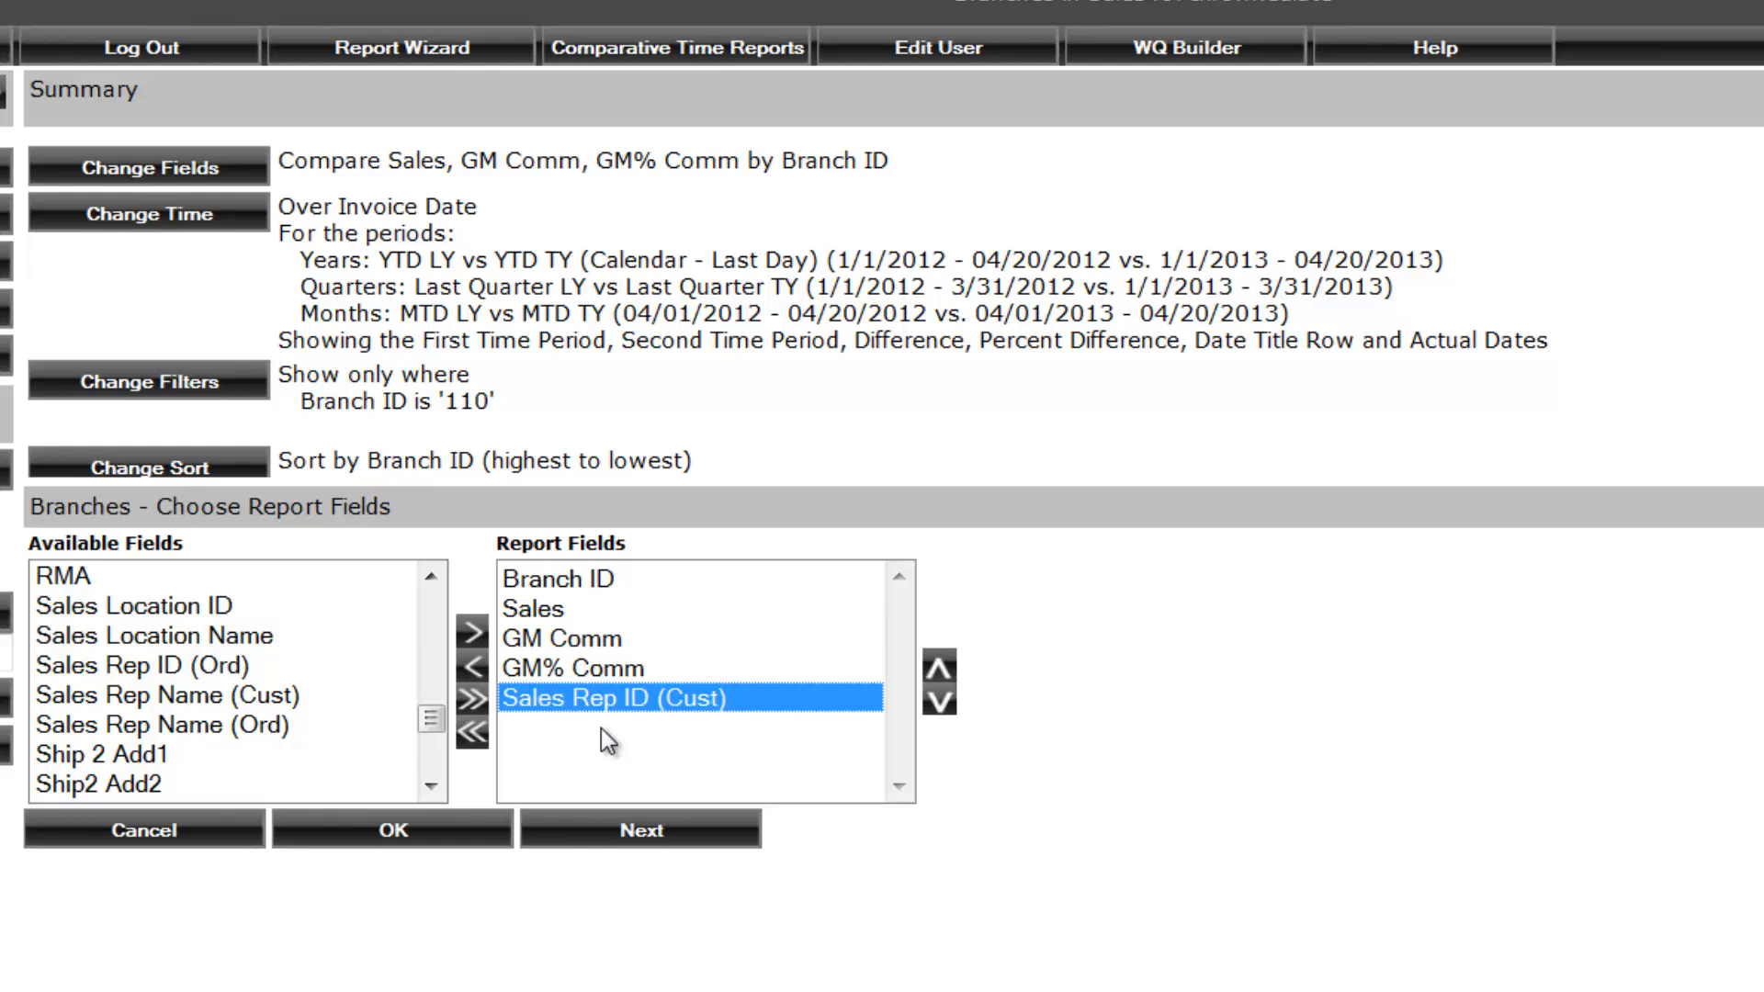
click(597, 833)
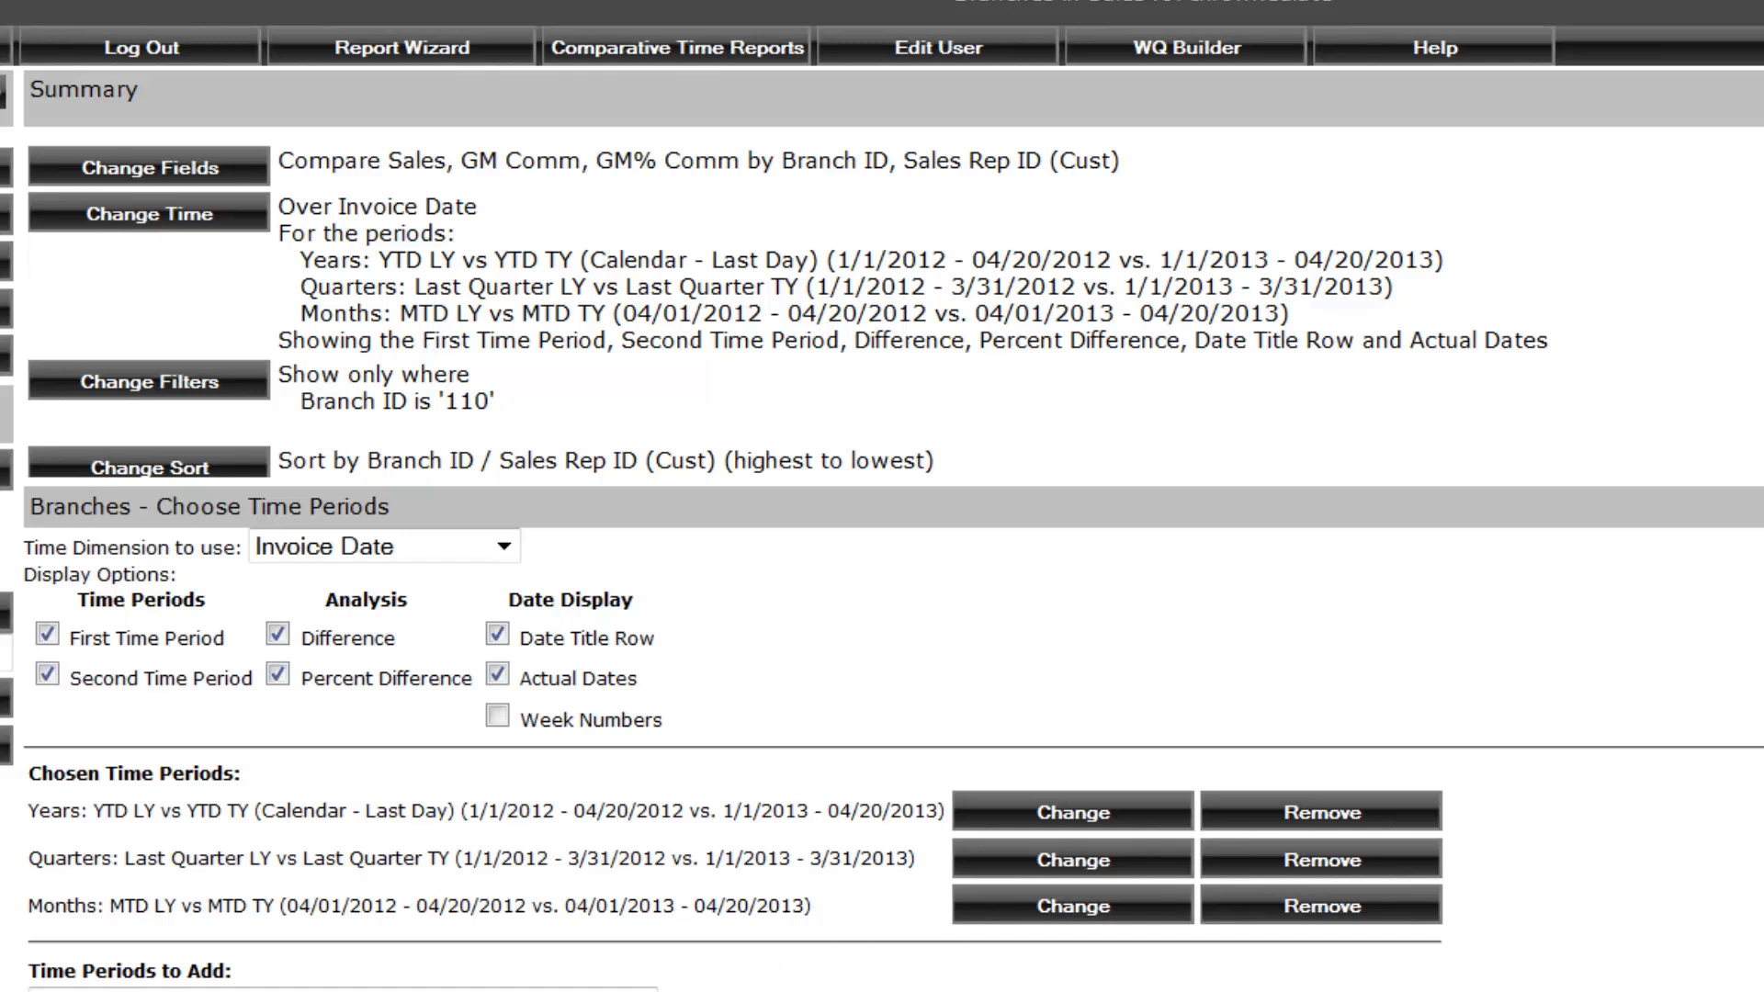
Sort the report by GM Comm on the difference between 1/1/2012 - 04/20/2012 and 1/1/2013 - 04/20/2013, lowest to highest.
scroll(882, 303, down, 3)
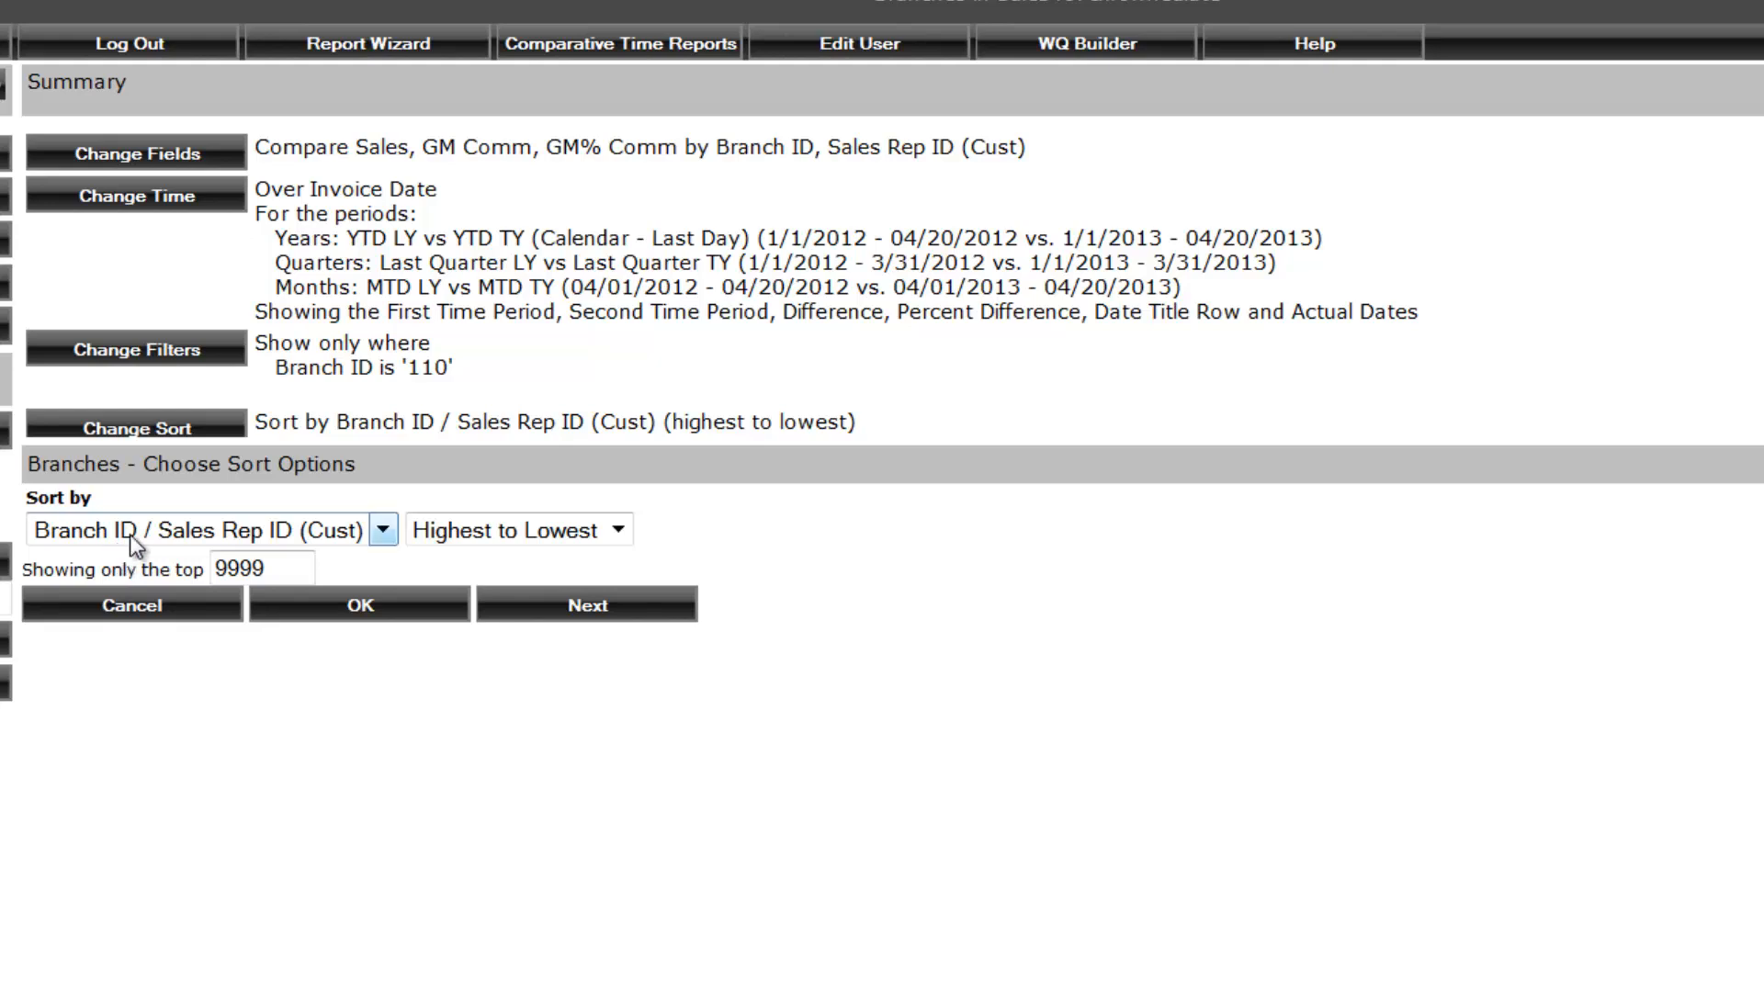
click(381, 535)
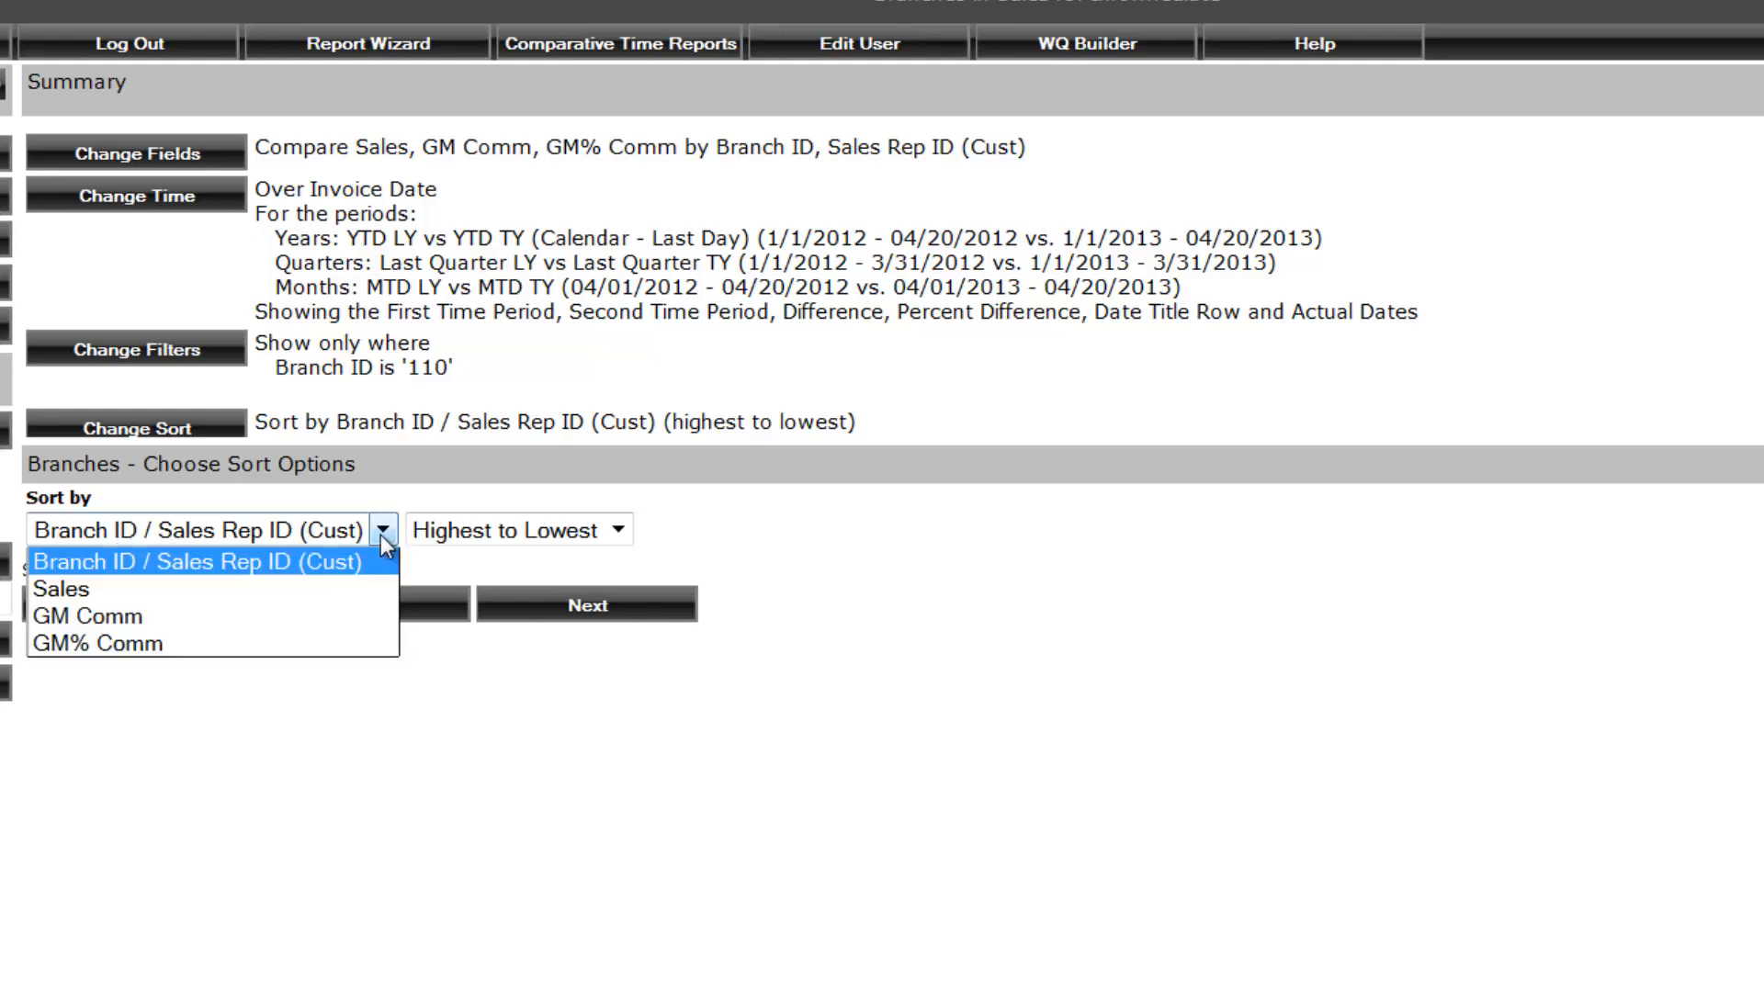
click(151, 611)
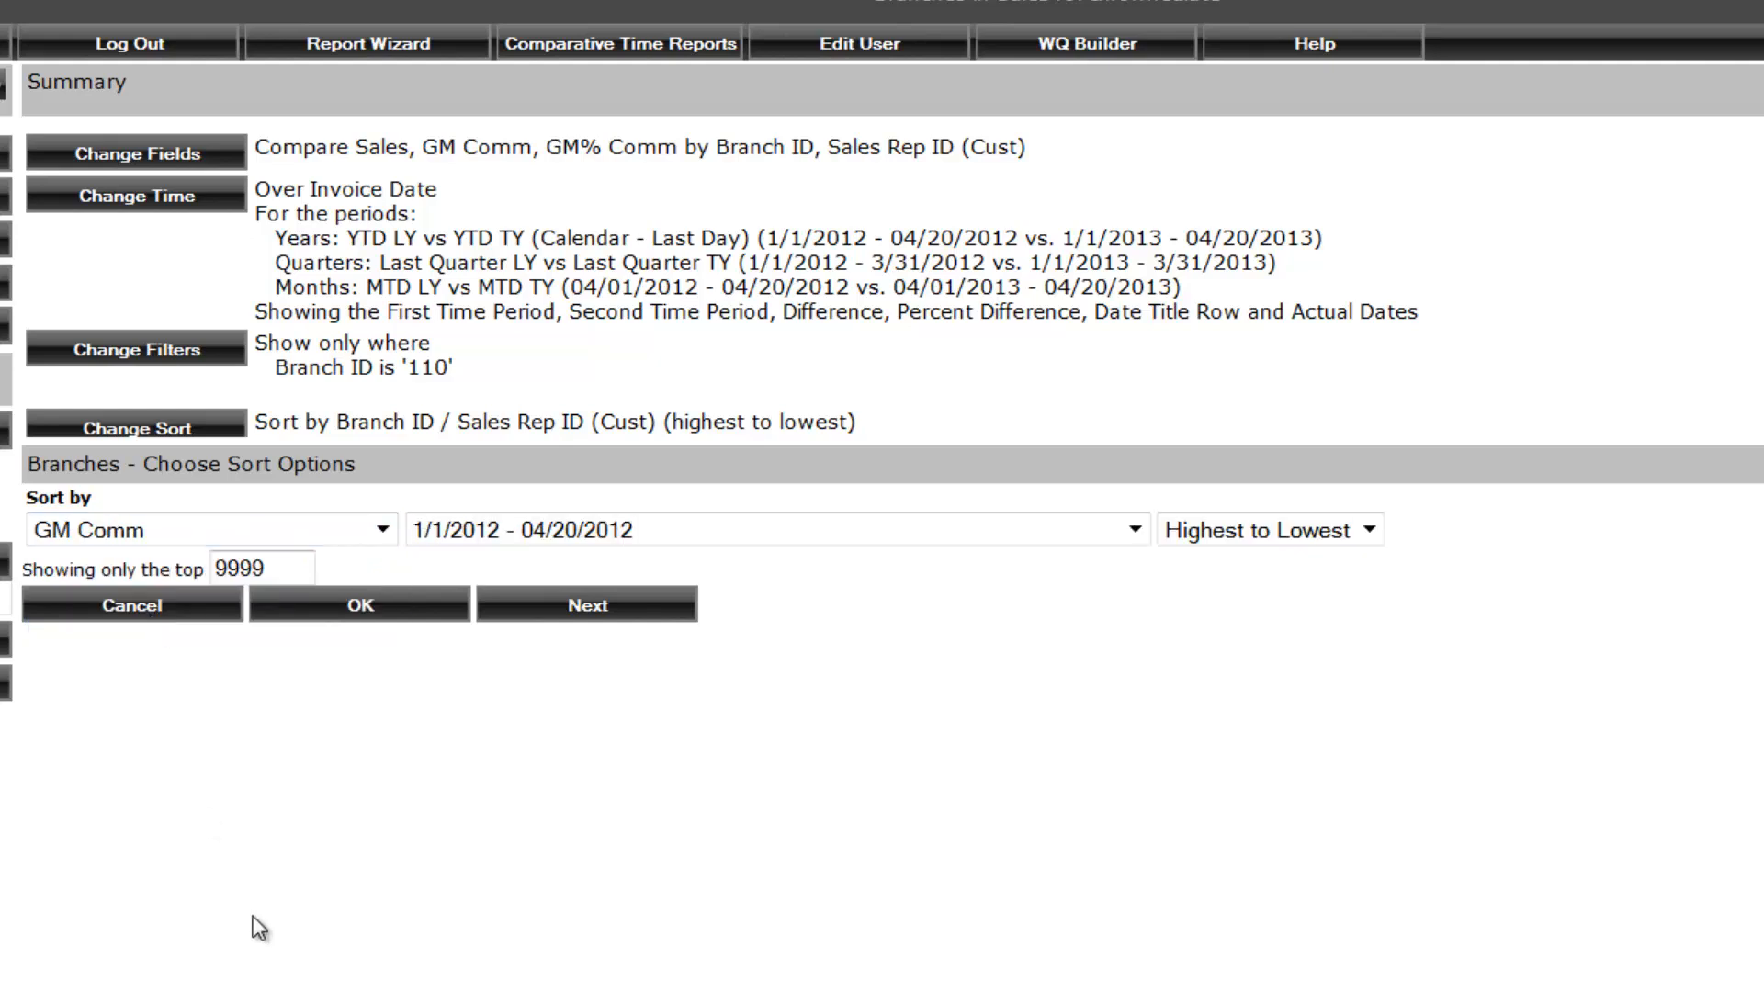
click(1142, 531)
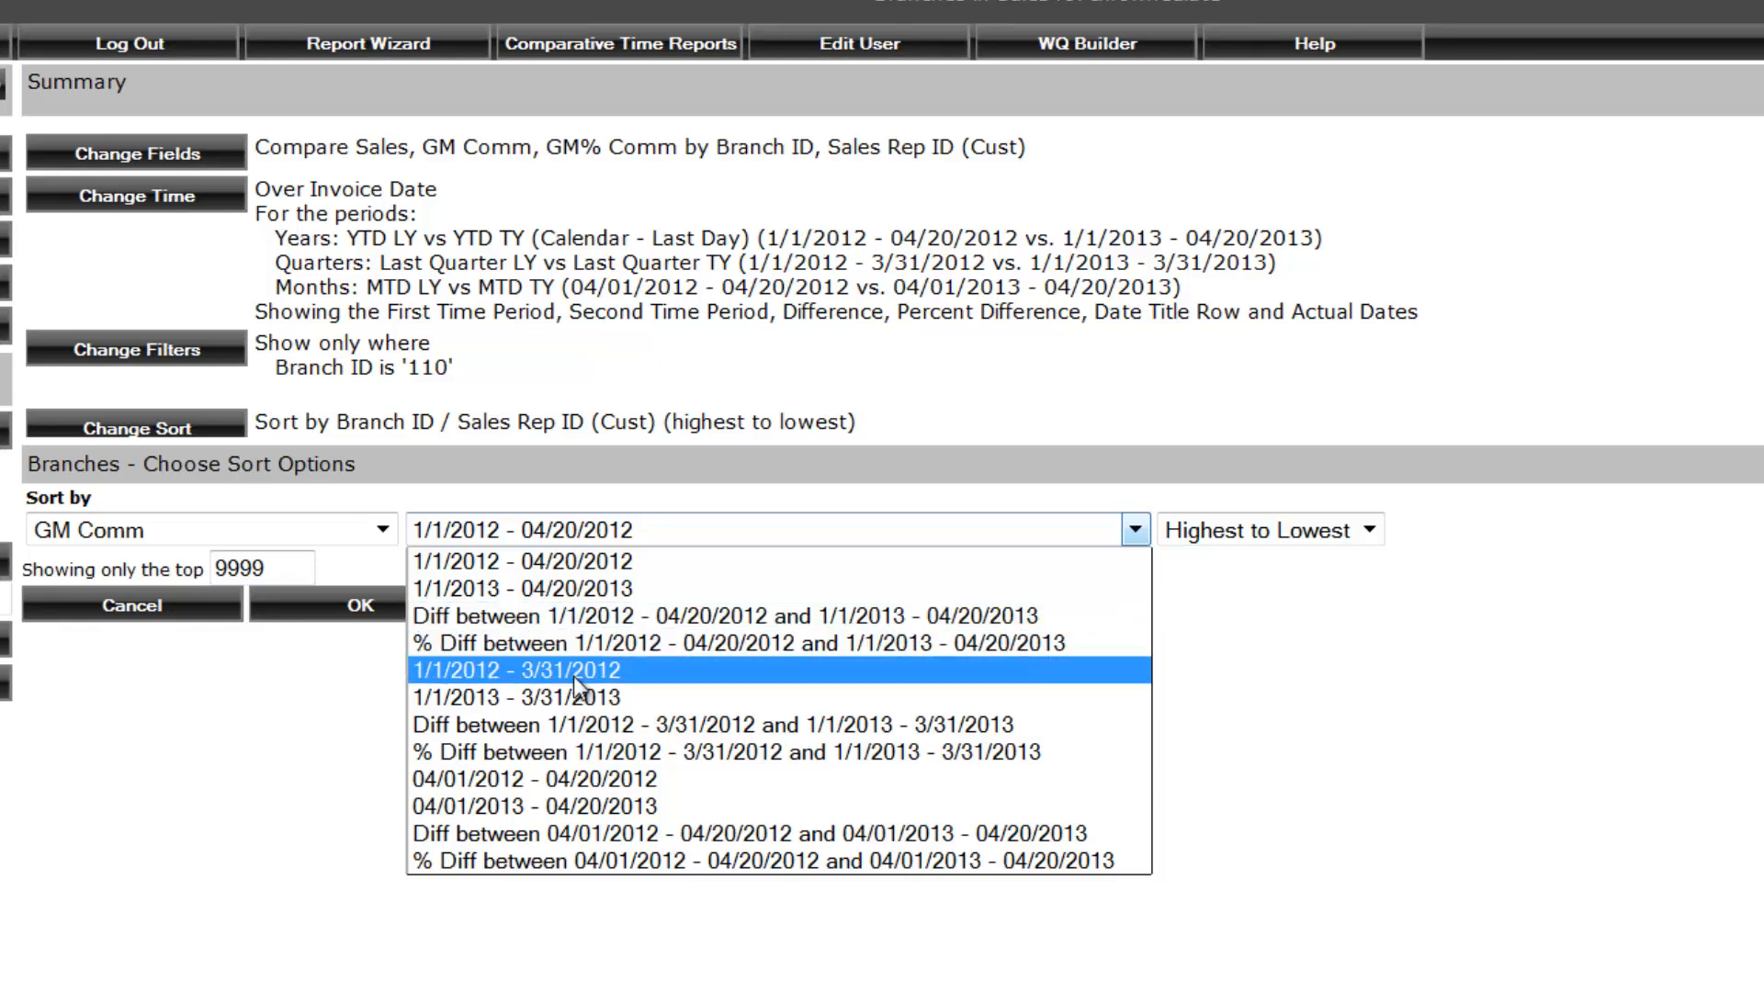
click(601, 614)
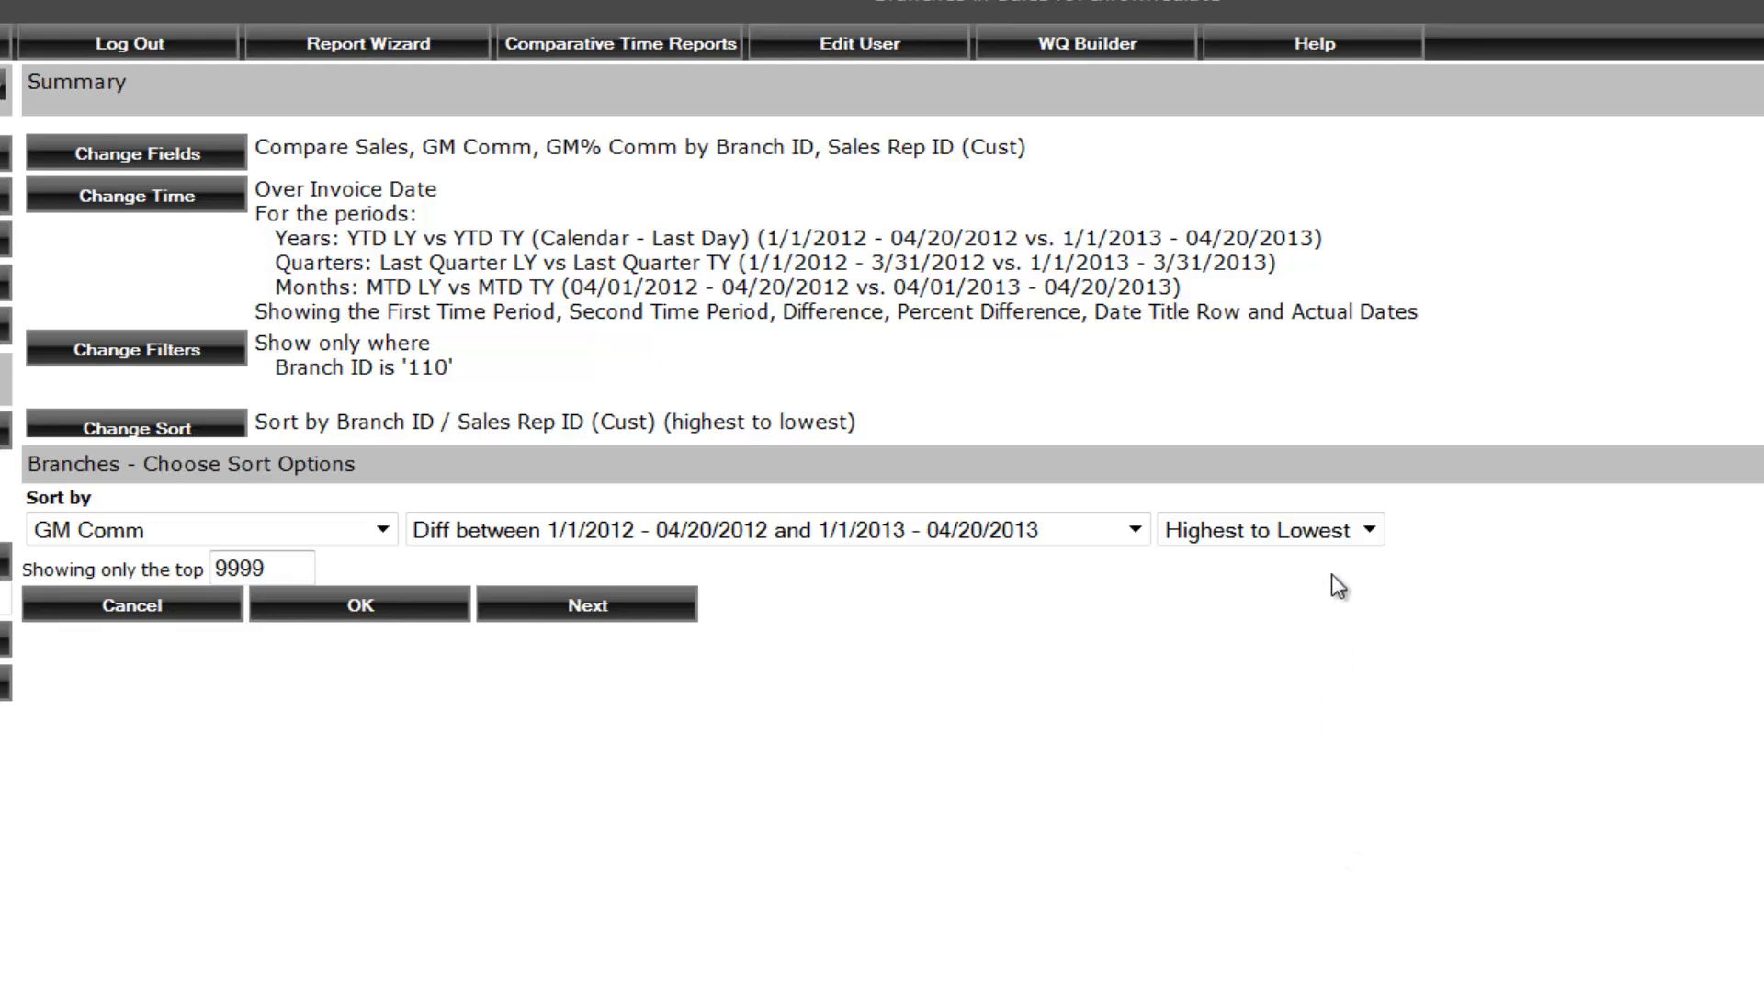
click(1364, 531)
click(1293, 586)
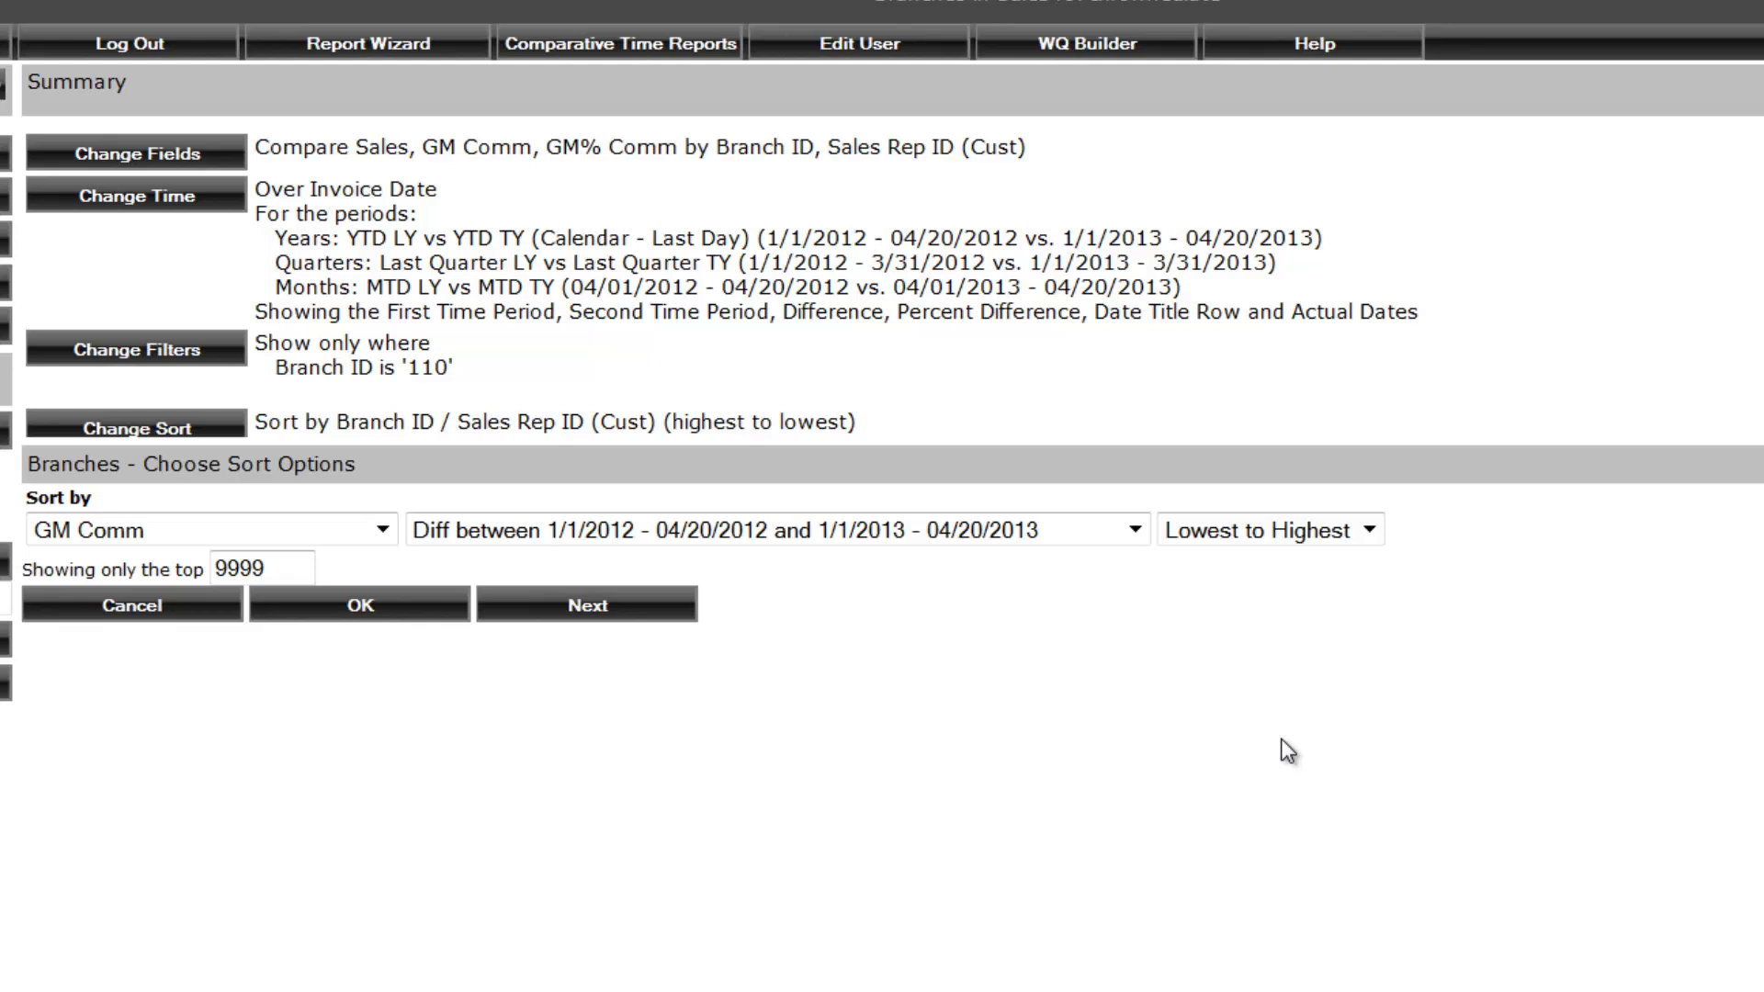
double_click(241, 569)
click(574, 605)
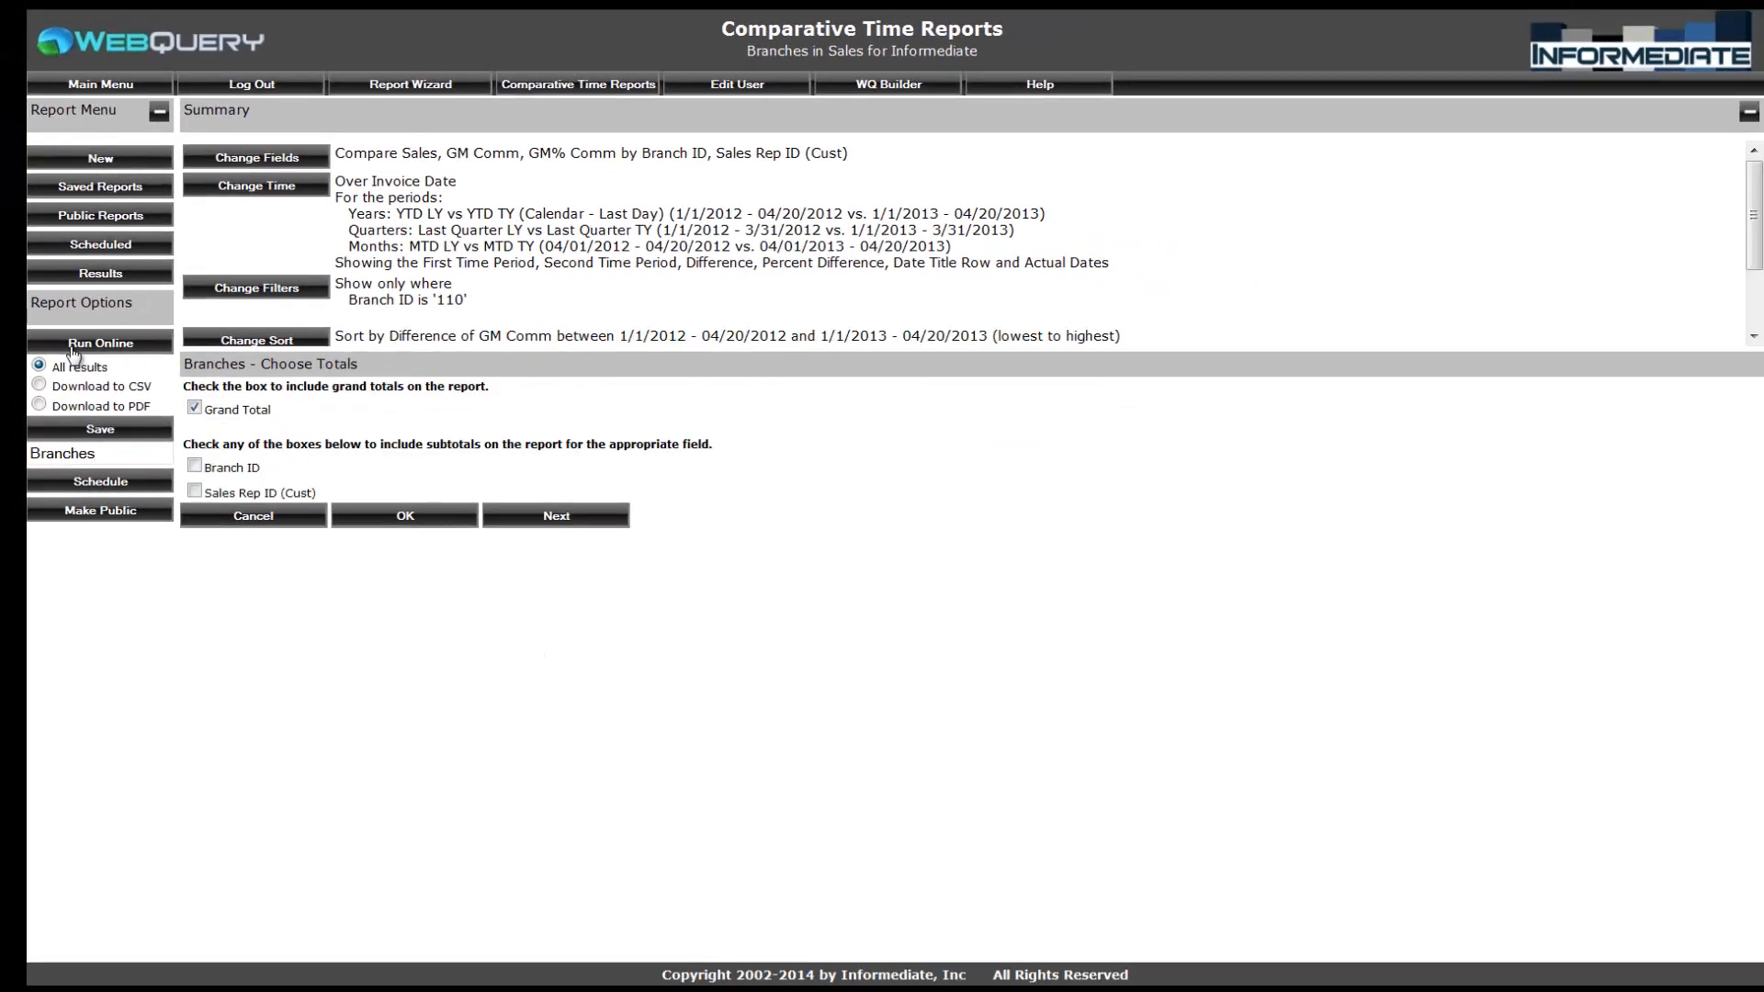
Run the Branches report online with all results and review the year-to-date GM Comm differences of the first sales reps.
click(71, 347)
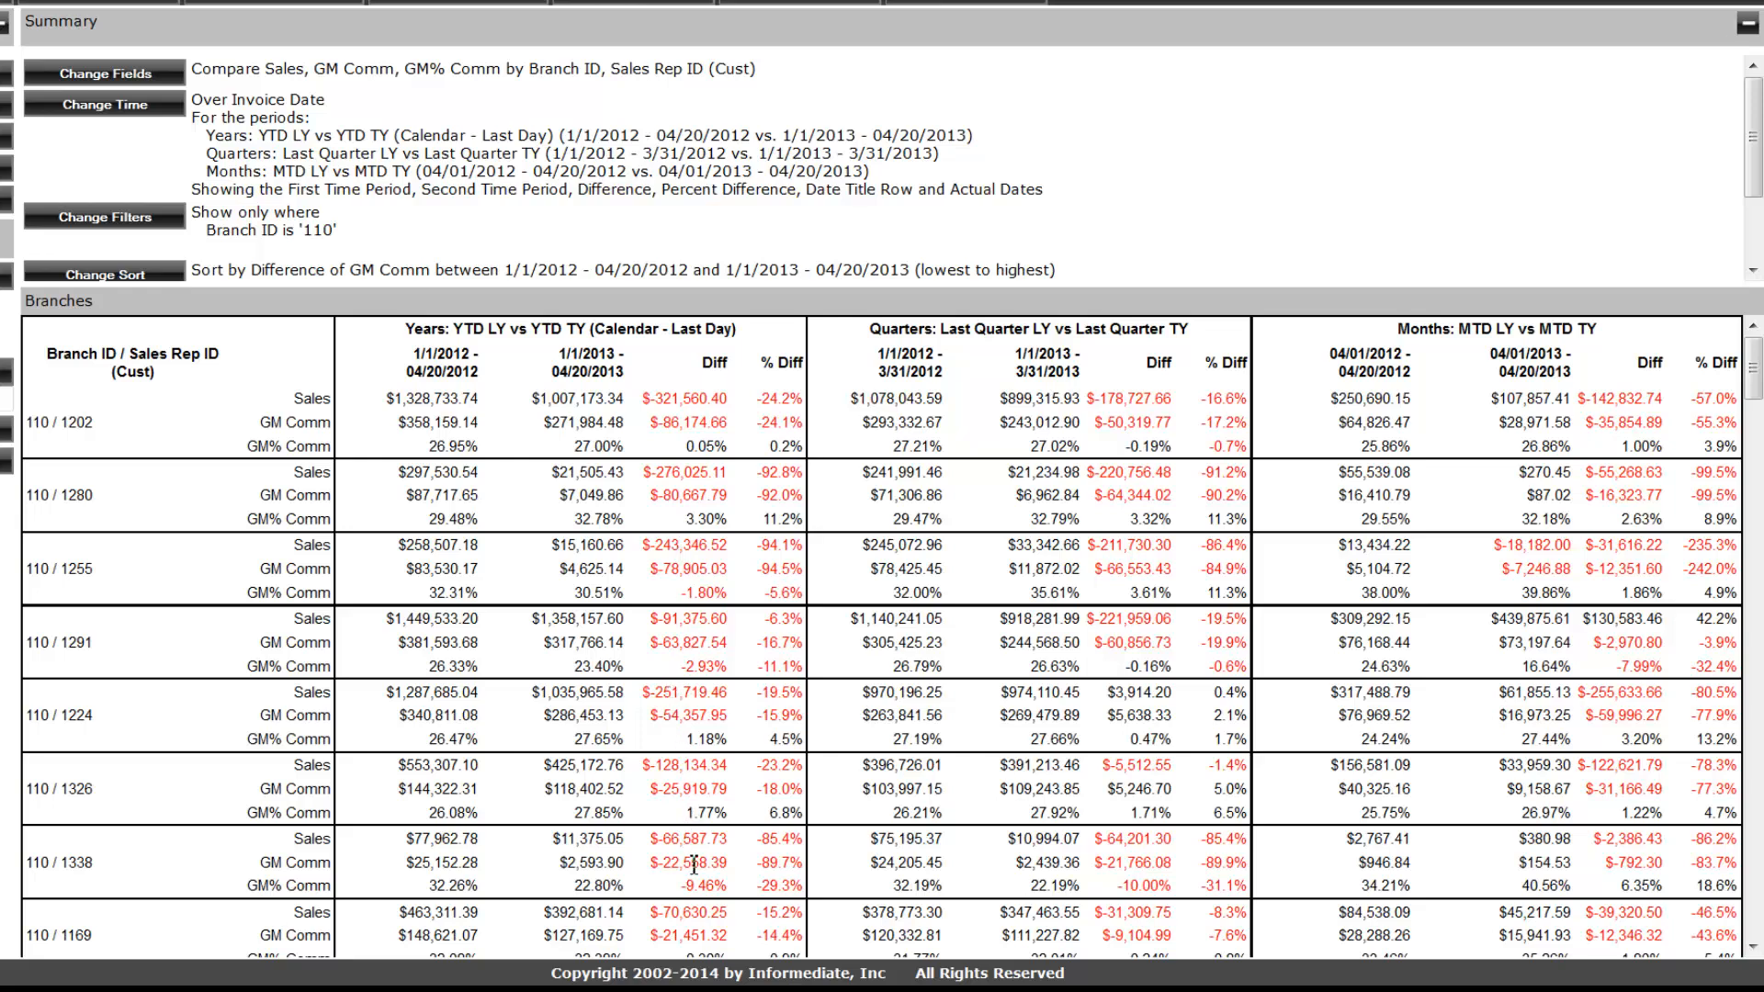
click(1753, 947)
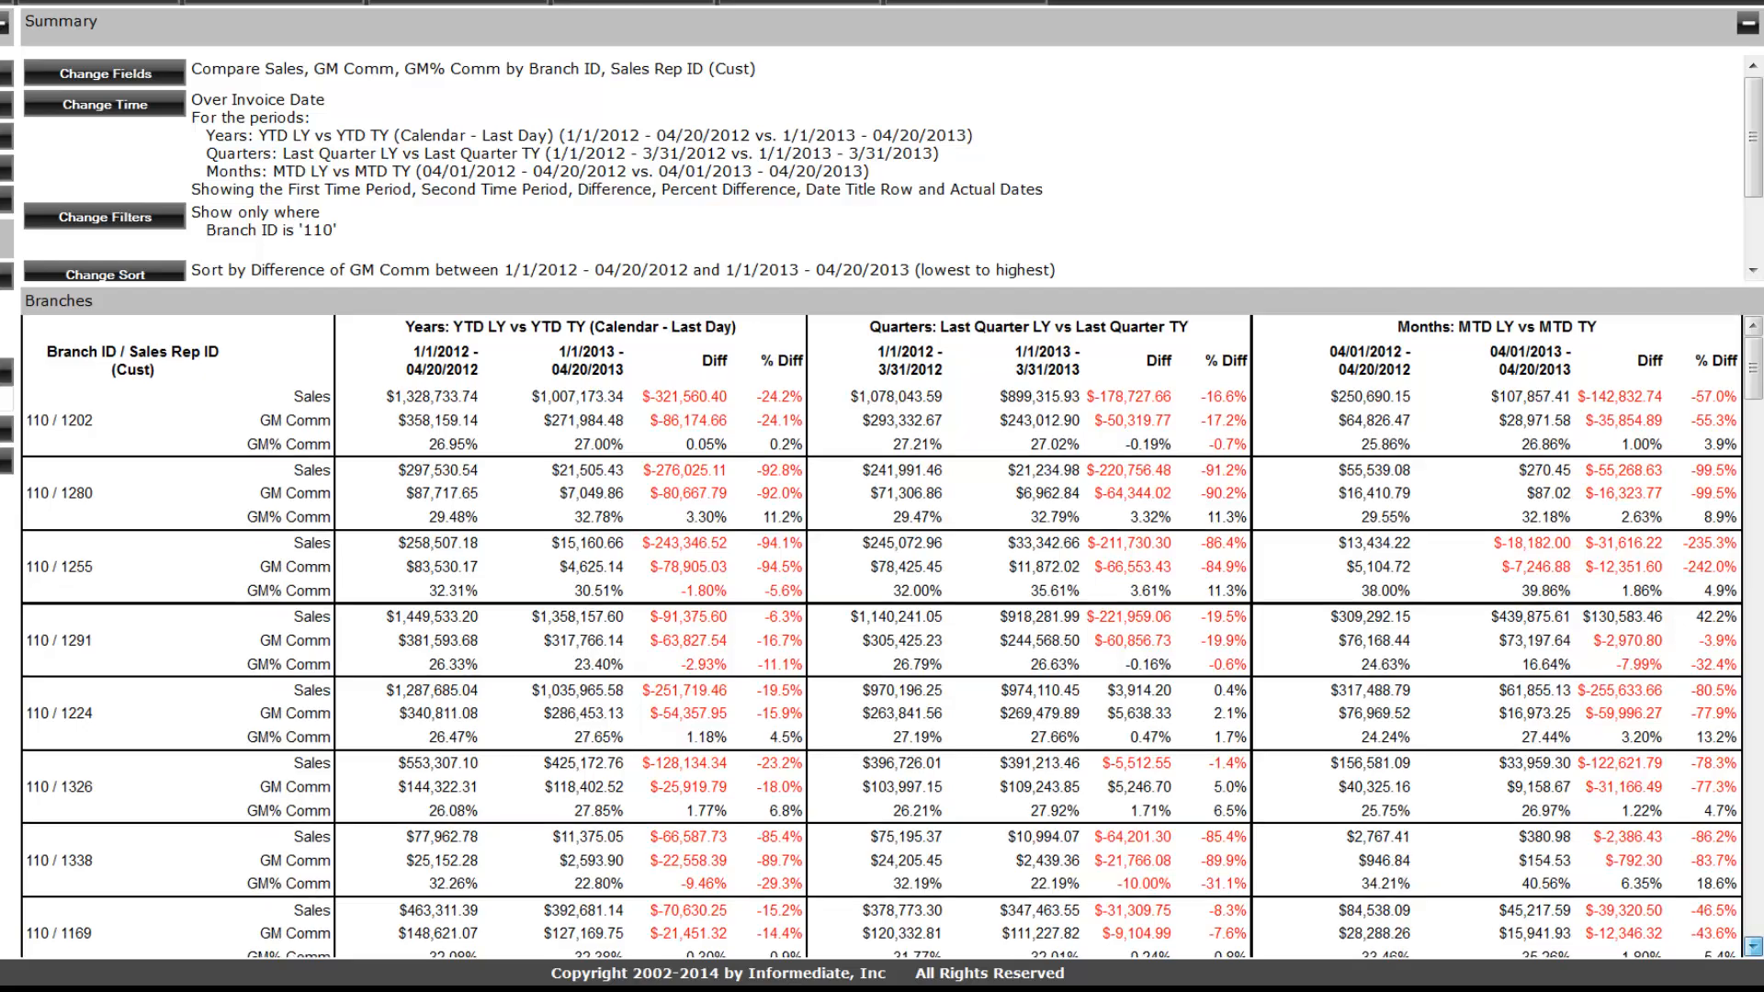
click(1754, 947)
click(1753, 947)
click(1753, 947)
click(1753, 947)
click(1753, 947)
click(1753, 946)
click(1753, 947)
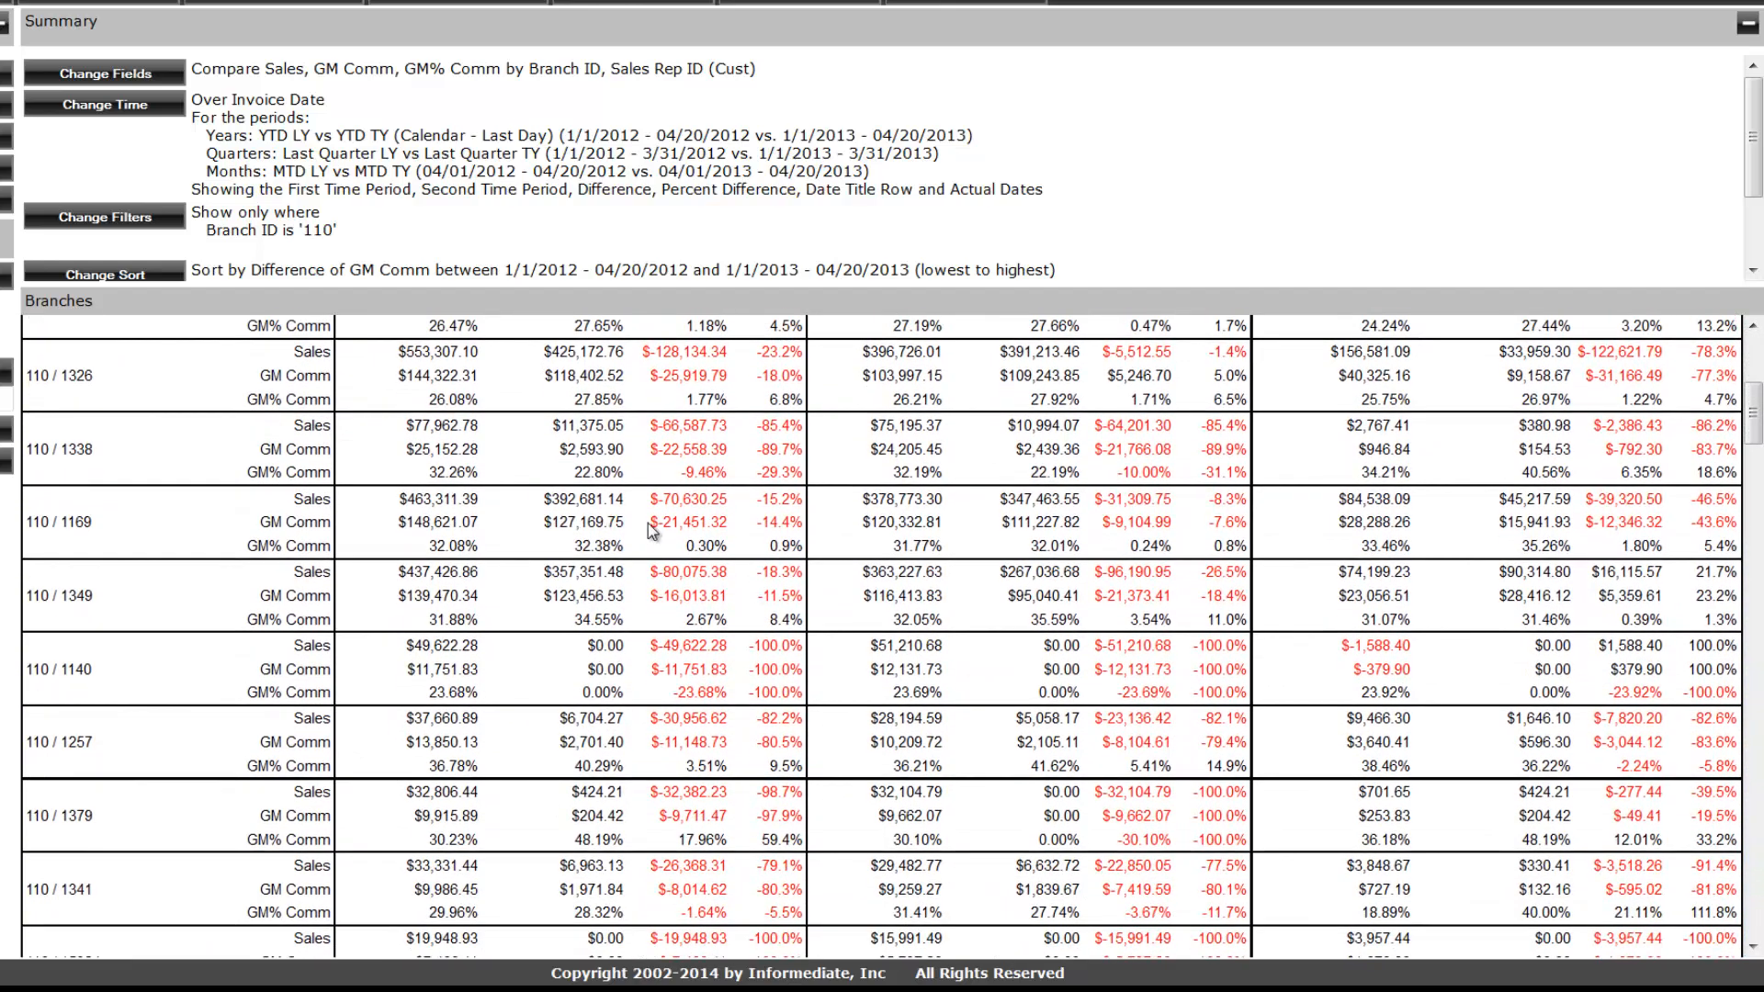
drag(647, 522, 732, 530)
Examine the last sales rep's GM Comm figures and the total Sales percent difference, then the first rep's Sales difference.
click(1753, 928)
click(1752, 928)
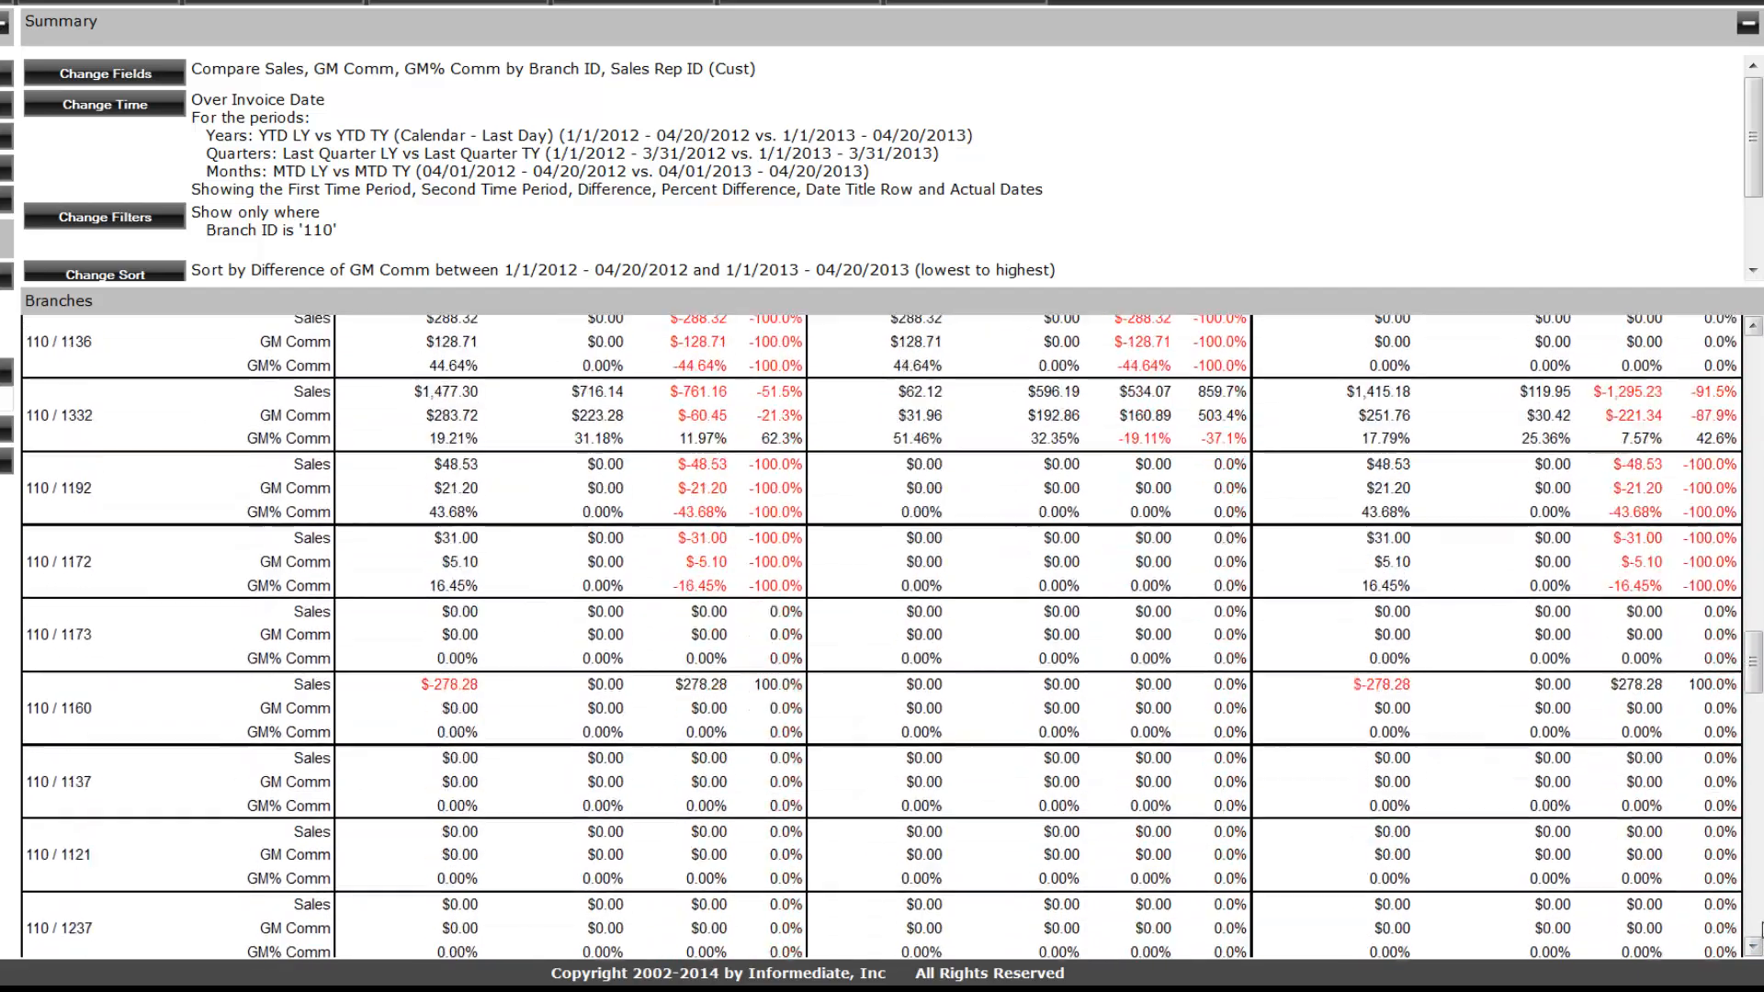
click(1752, 928)
click(1753, 927)
click(1753, 928)
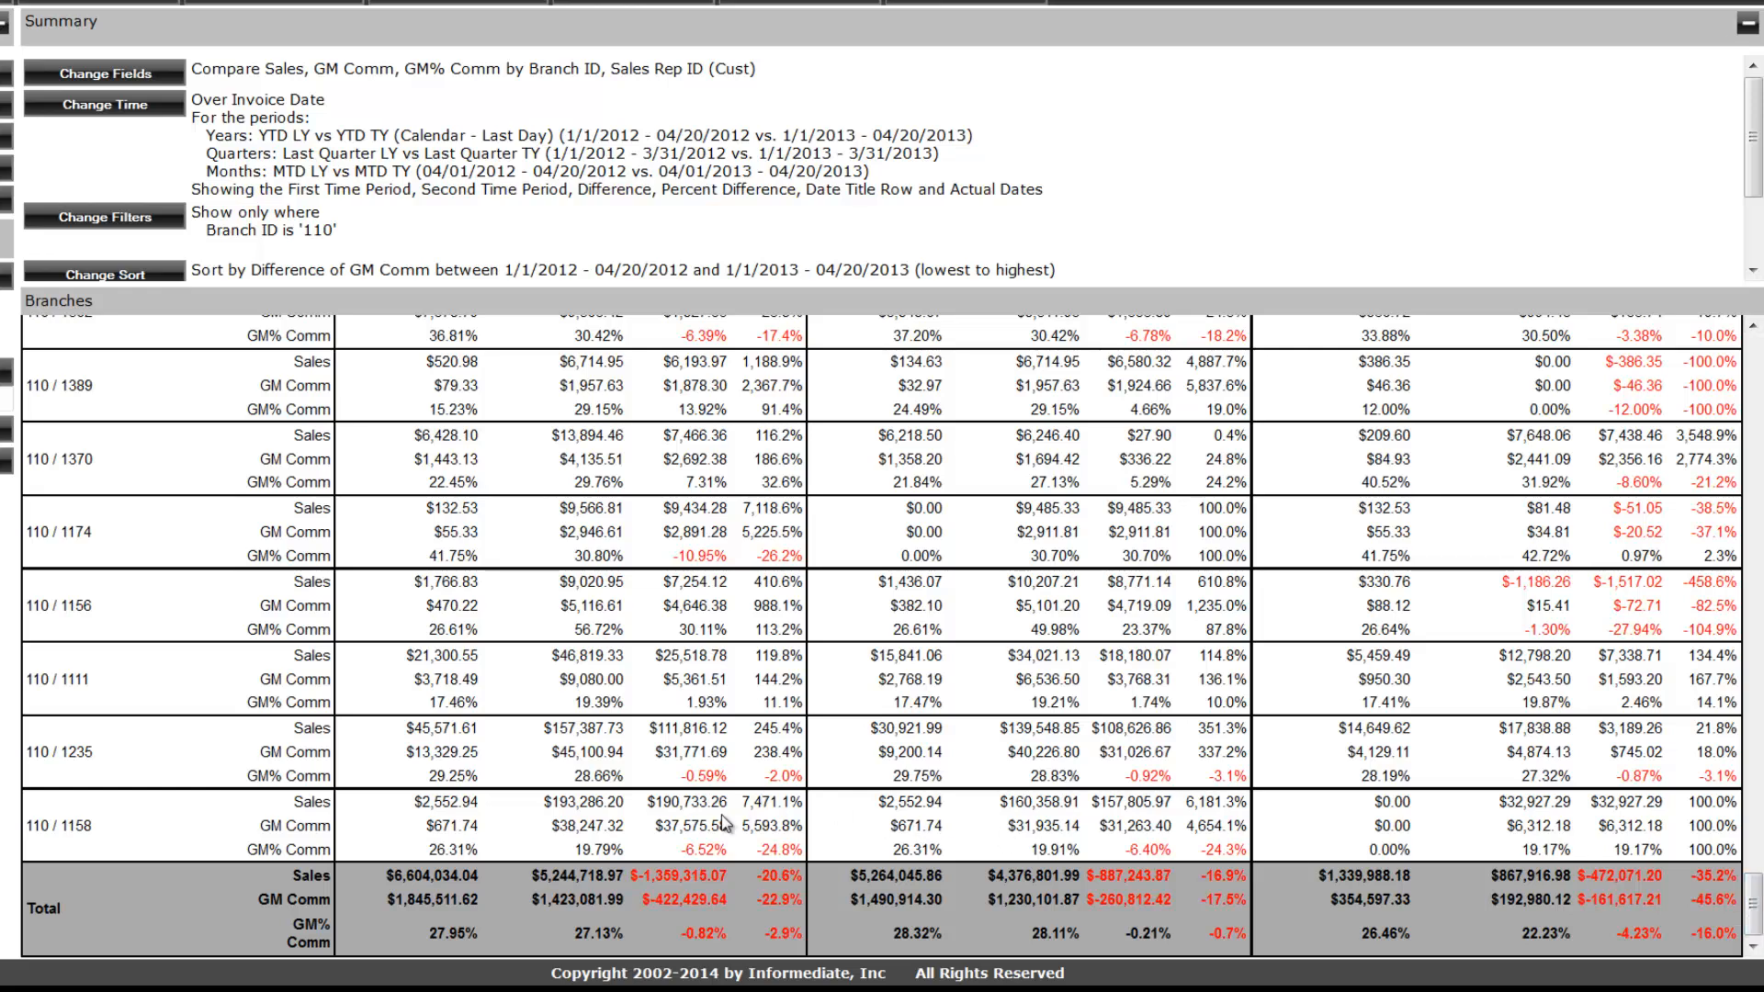
drag(654, 828, 731, 831)
drag(743, 827, 791, 826)
drag(481, 826, 424, 826)
drag(753, 879, 797, 879)
click(1756, 355)
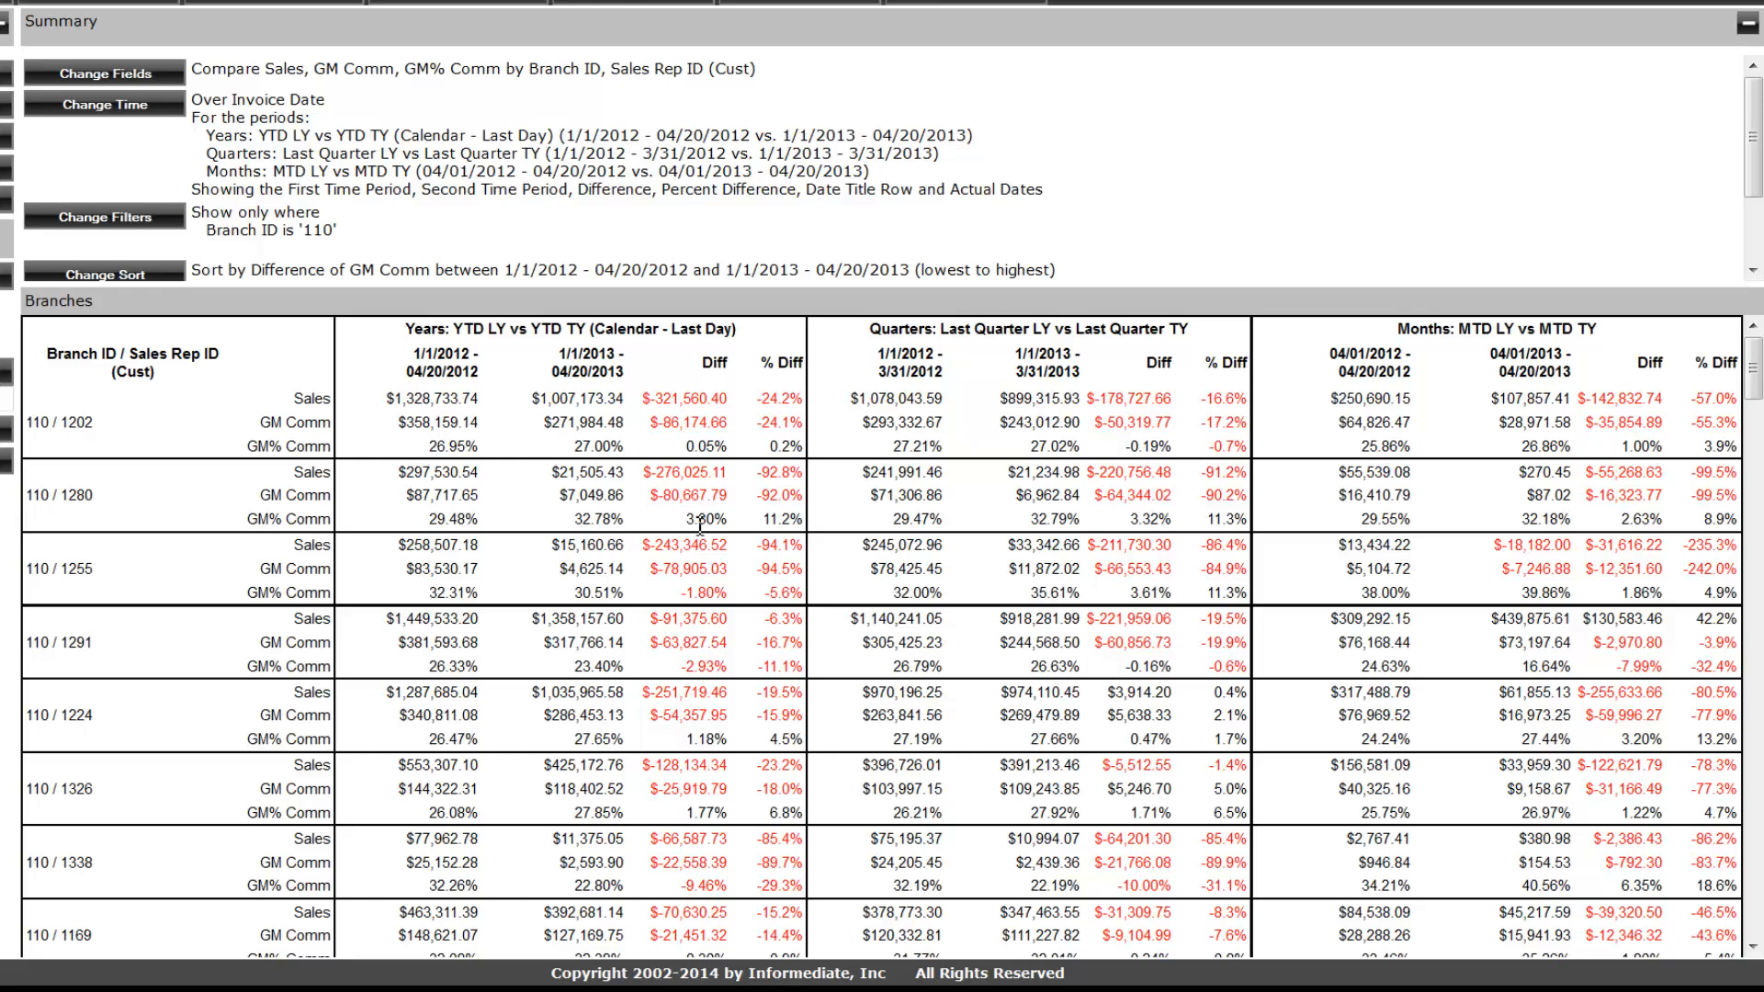
drag(643, 399, 721, 401)
Start an additional report filter on Sales Rep ID (Cust) with the condition "is one of".
click(125, 220)
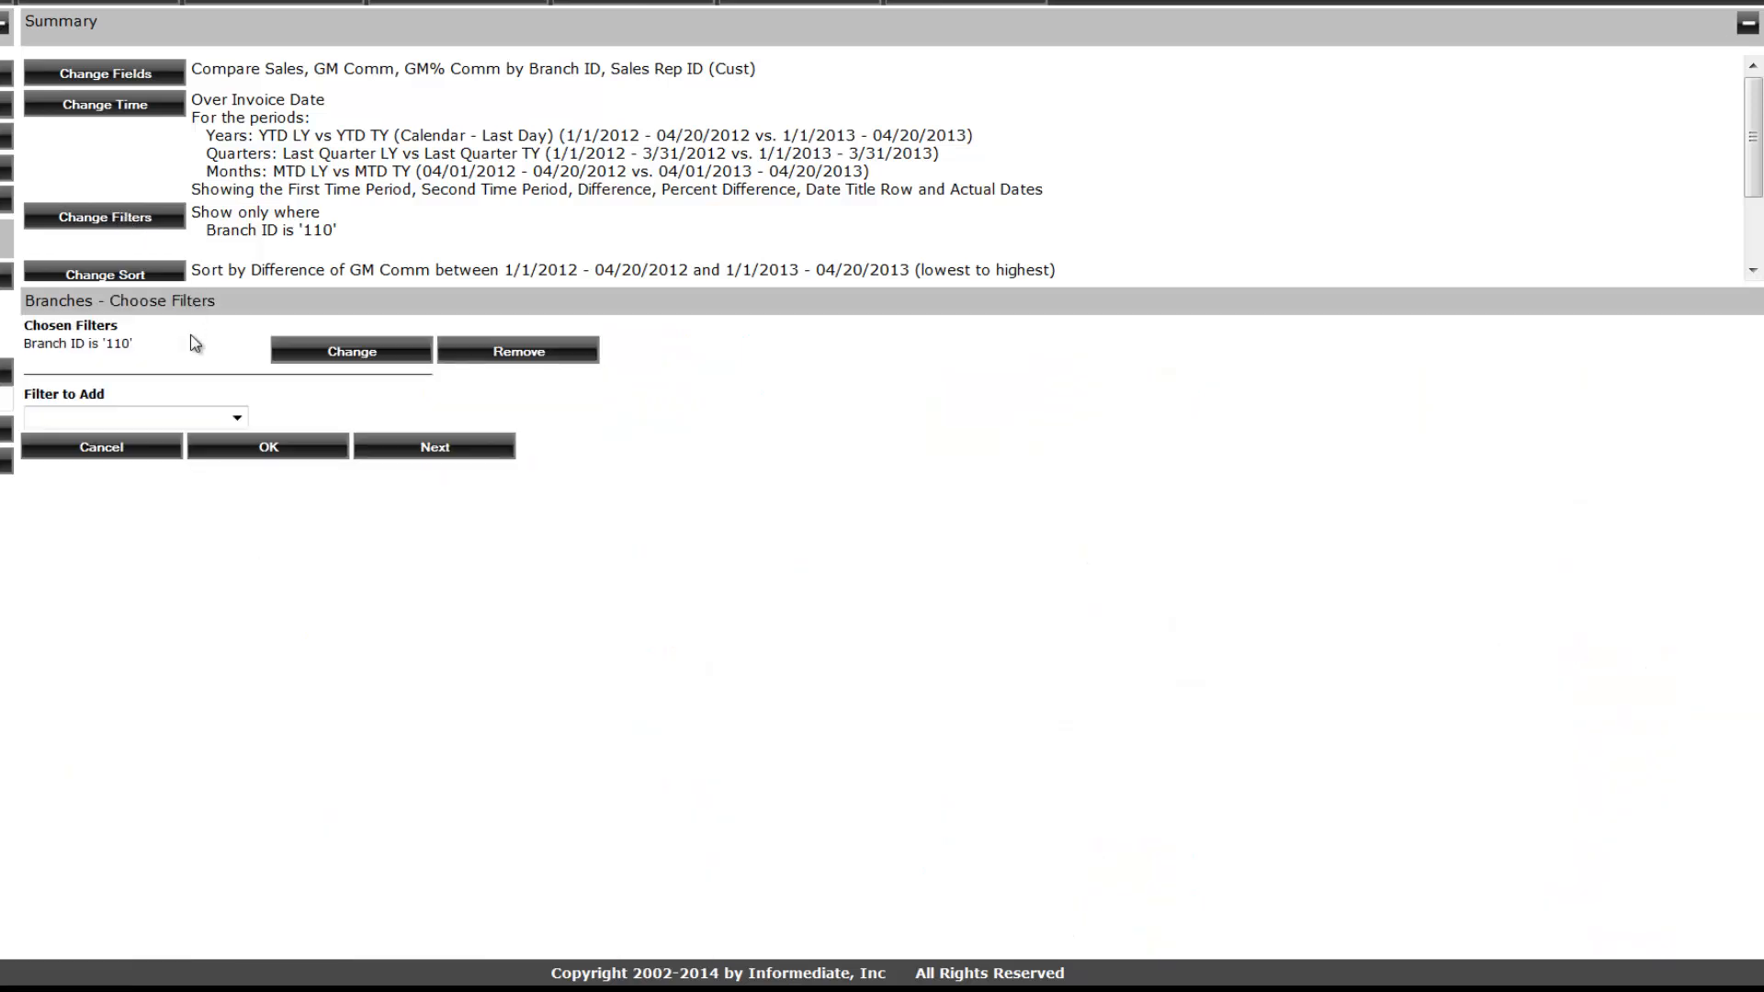
click(236, 418)
scroll(240, 777, down, 4)
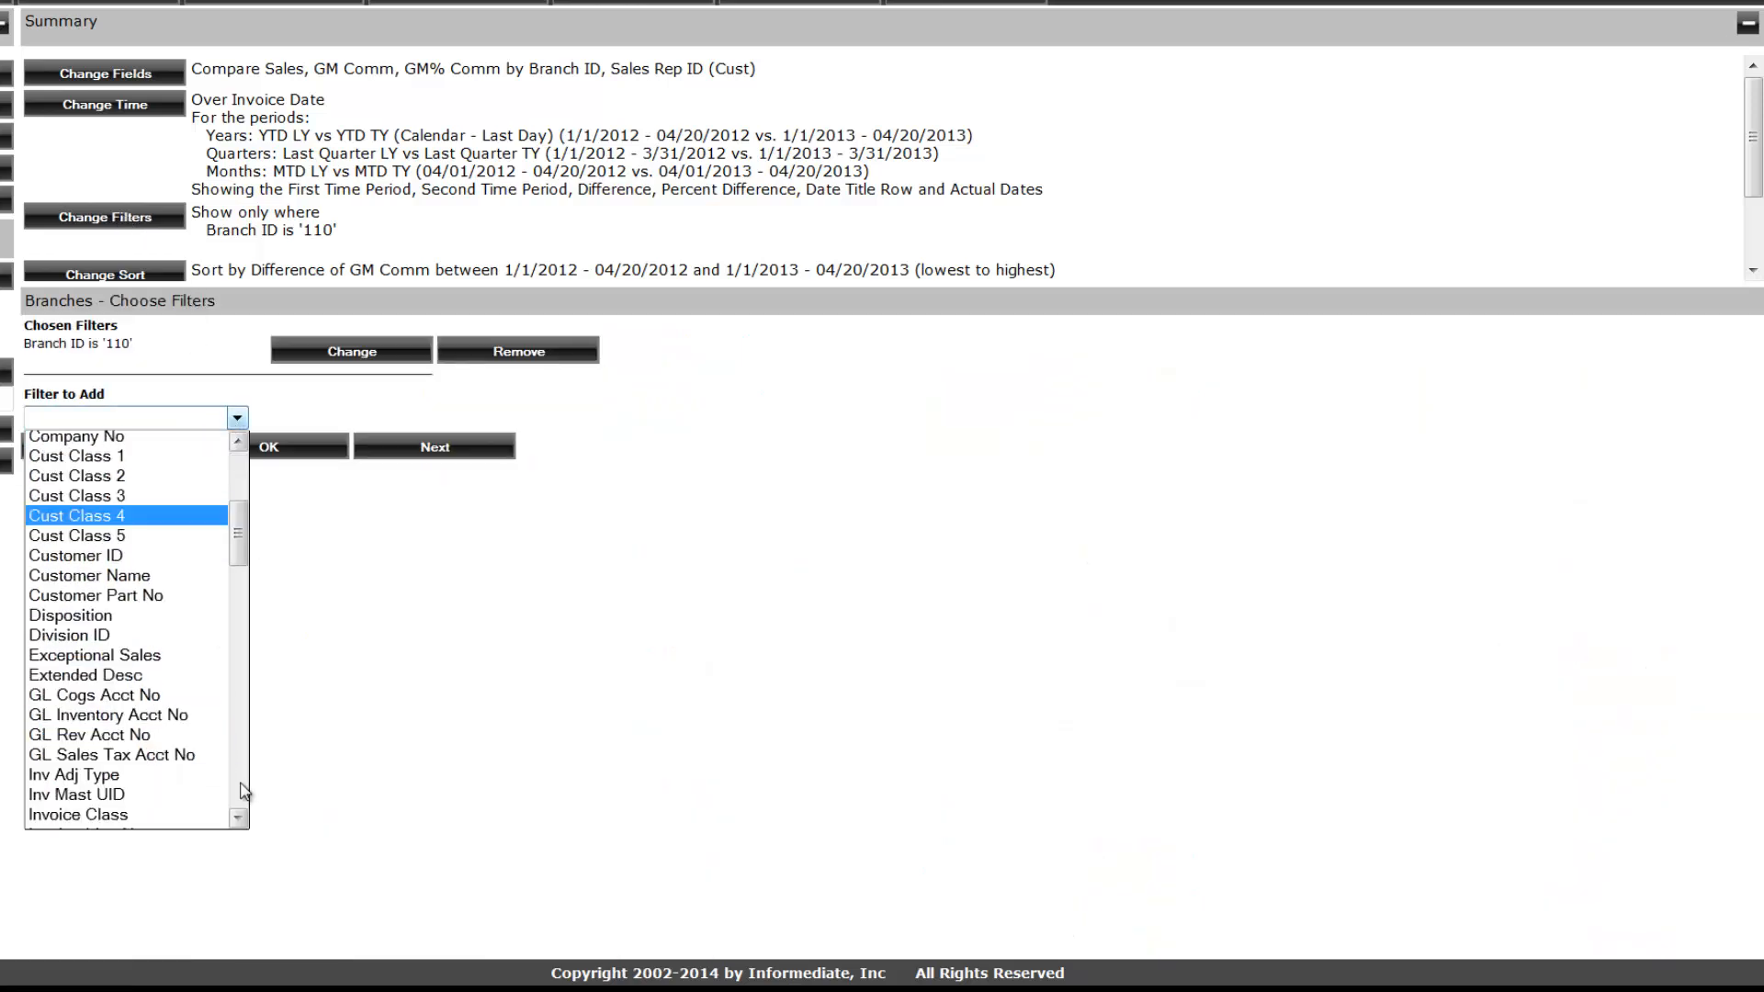
scroll(244, 790, down, 10)
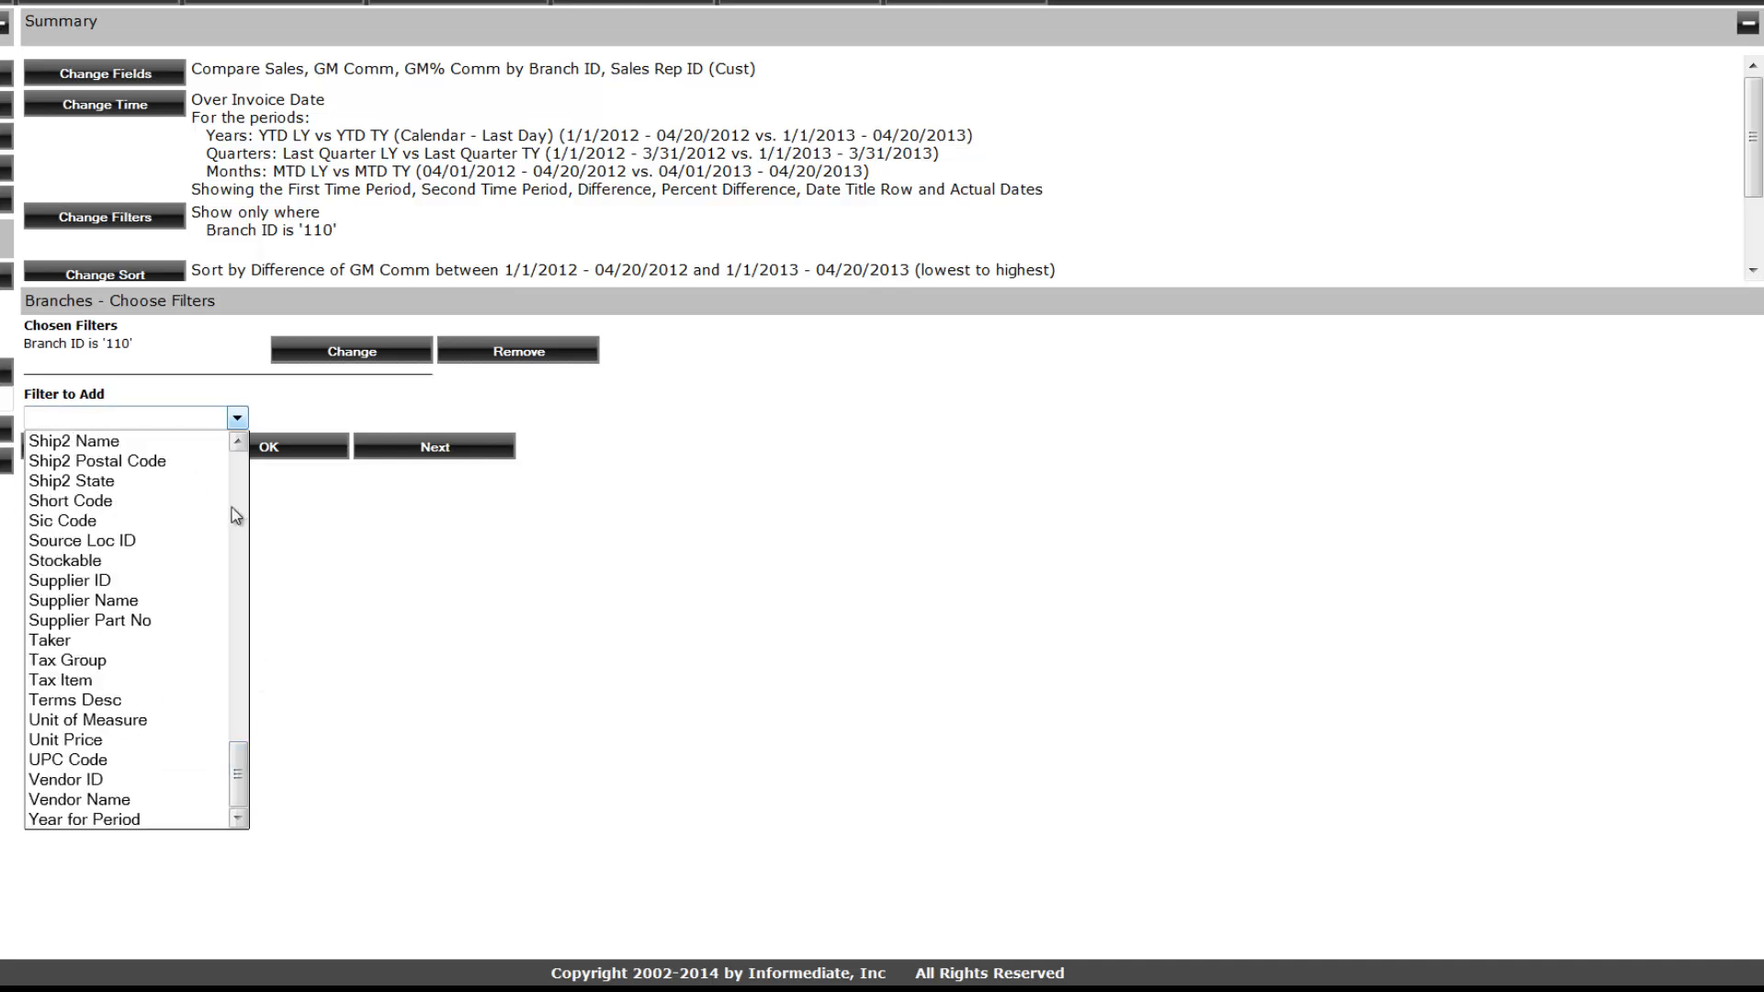
scroll(233, 499, up, 6)
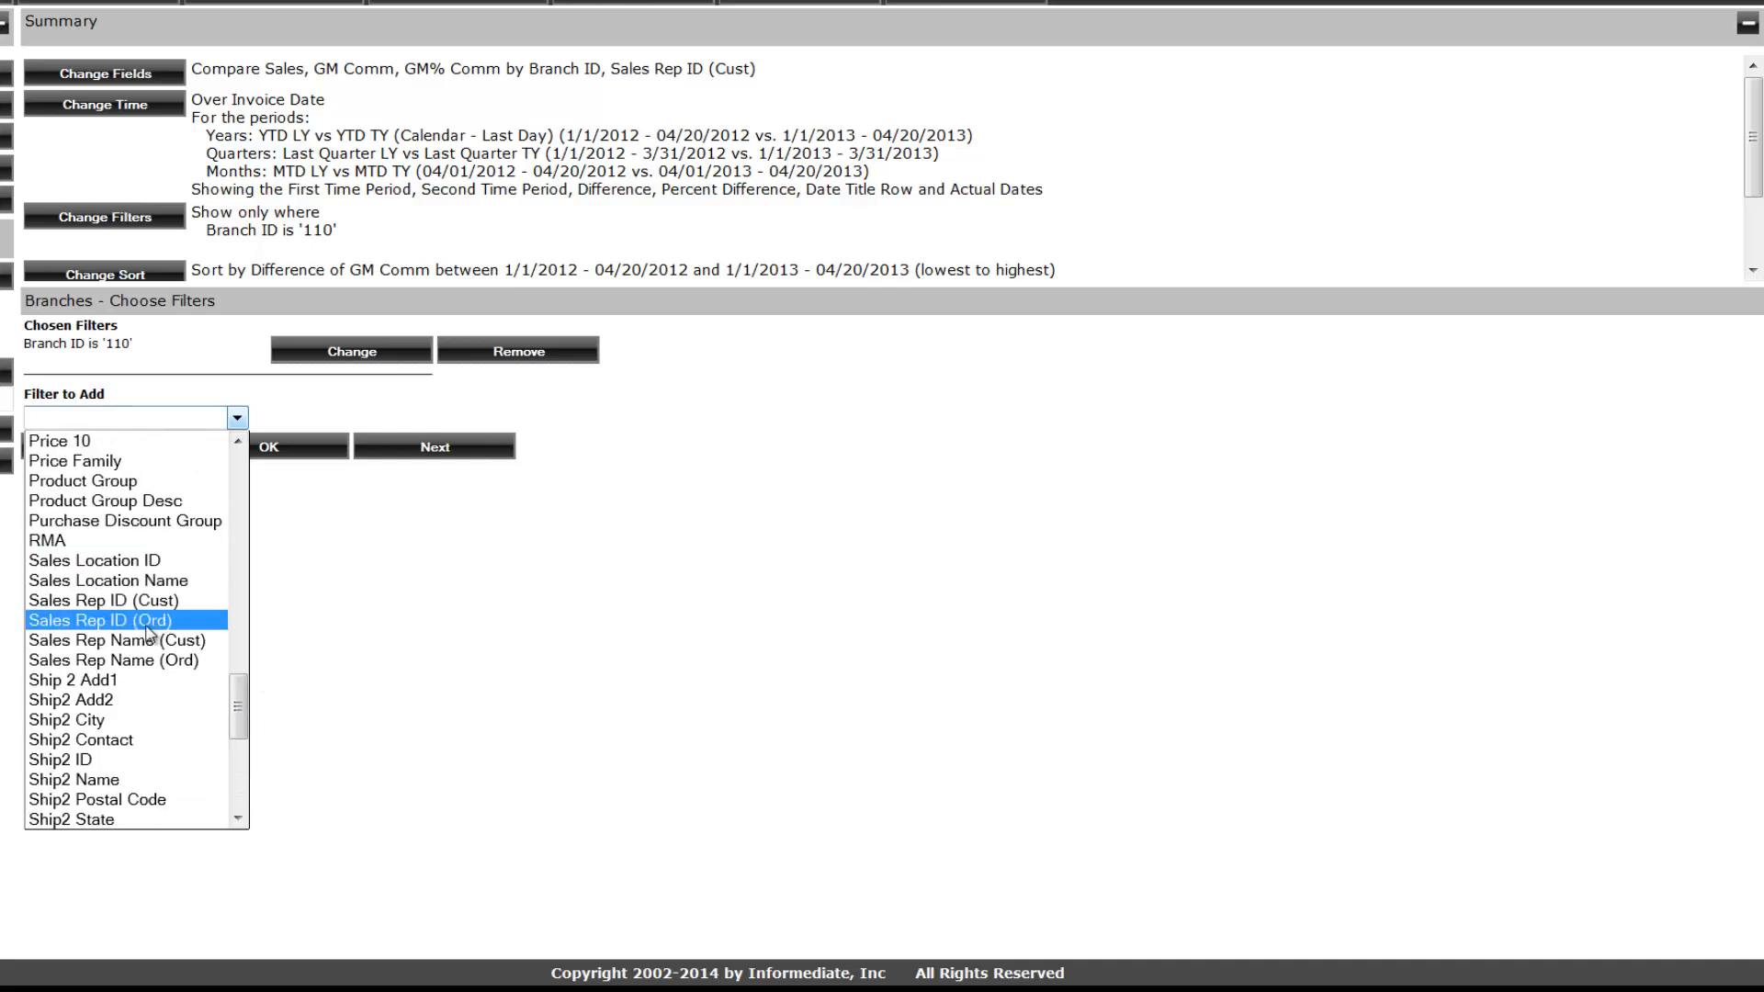
click(138, 601)
click(464, 418)
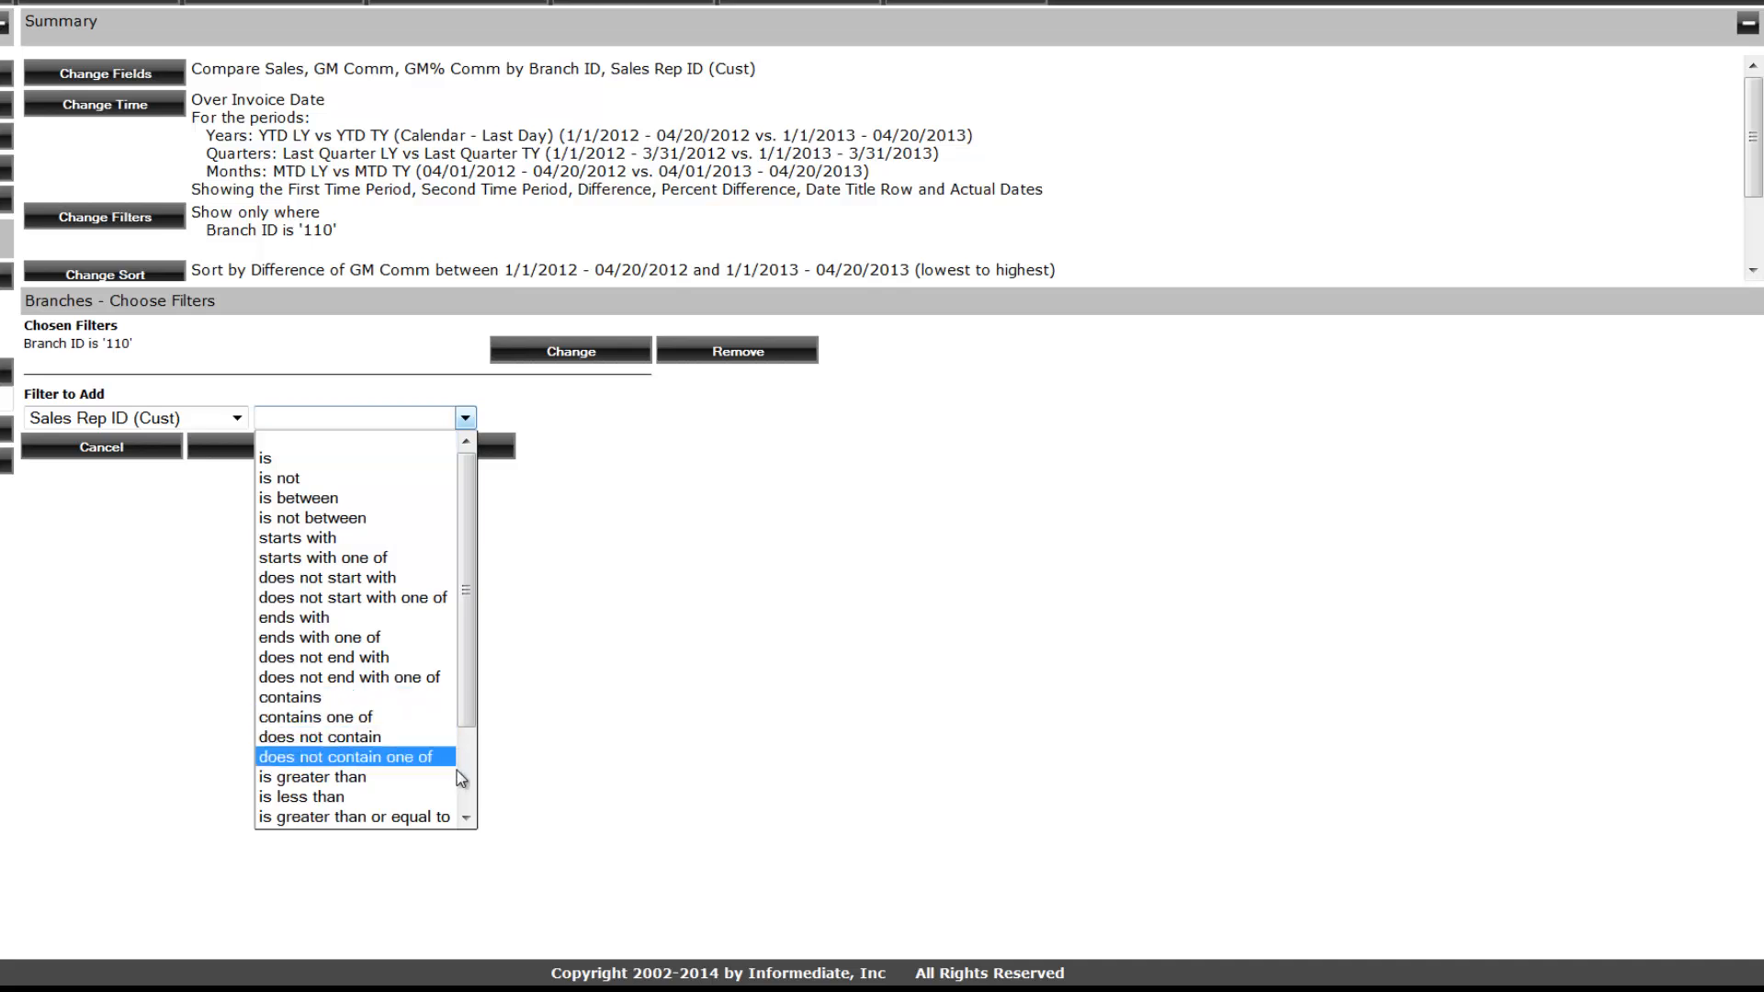
scroll(461, 779, down, 3)
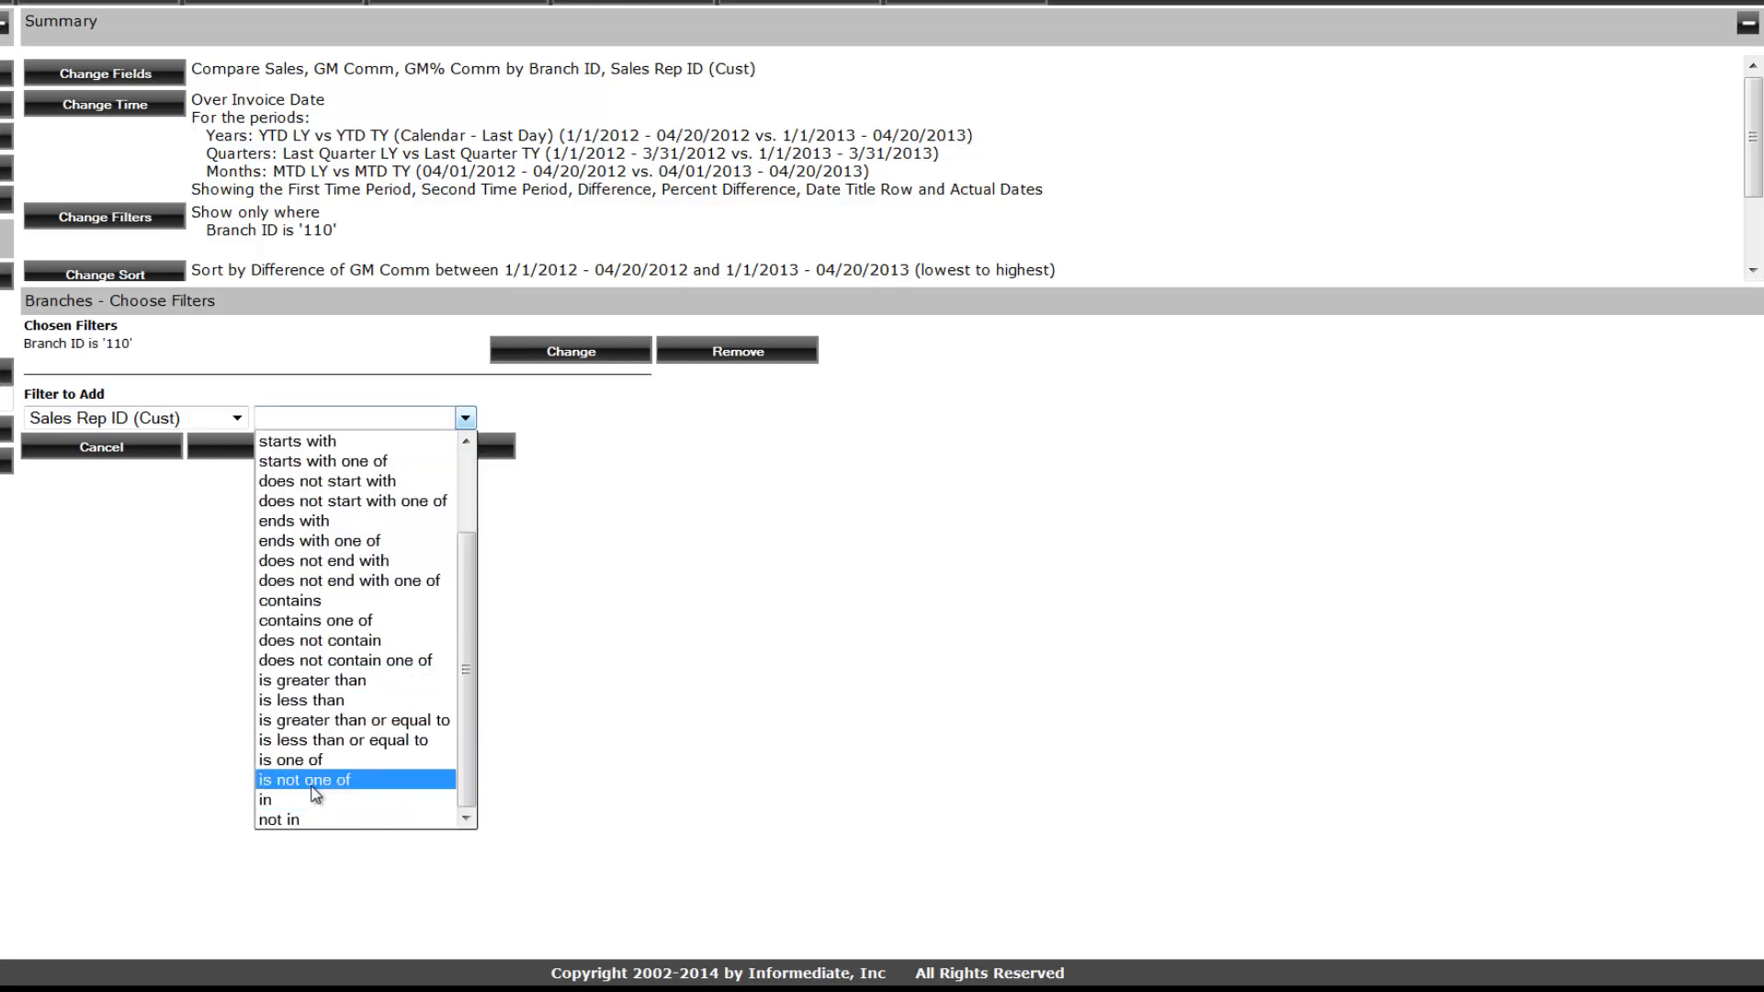
click(305, 759)
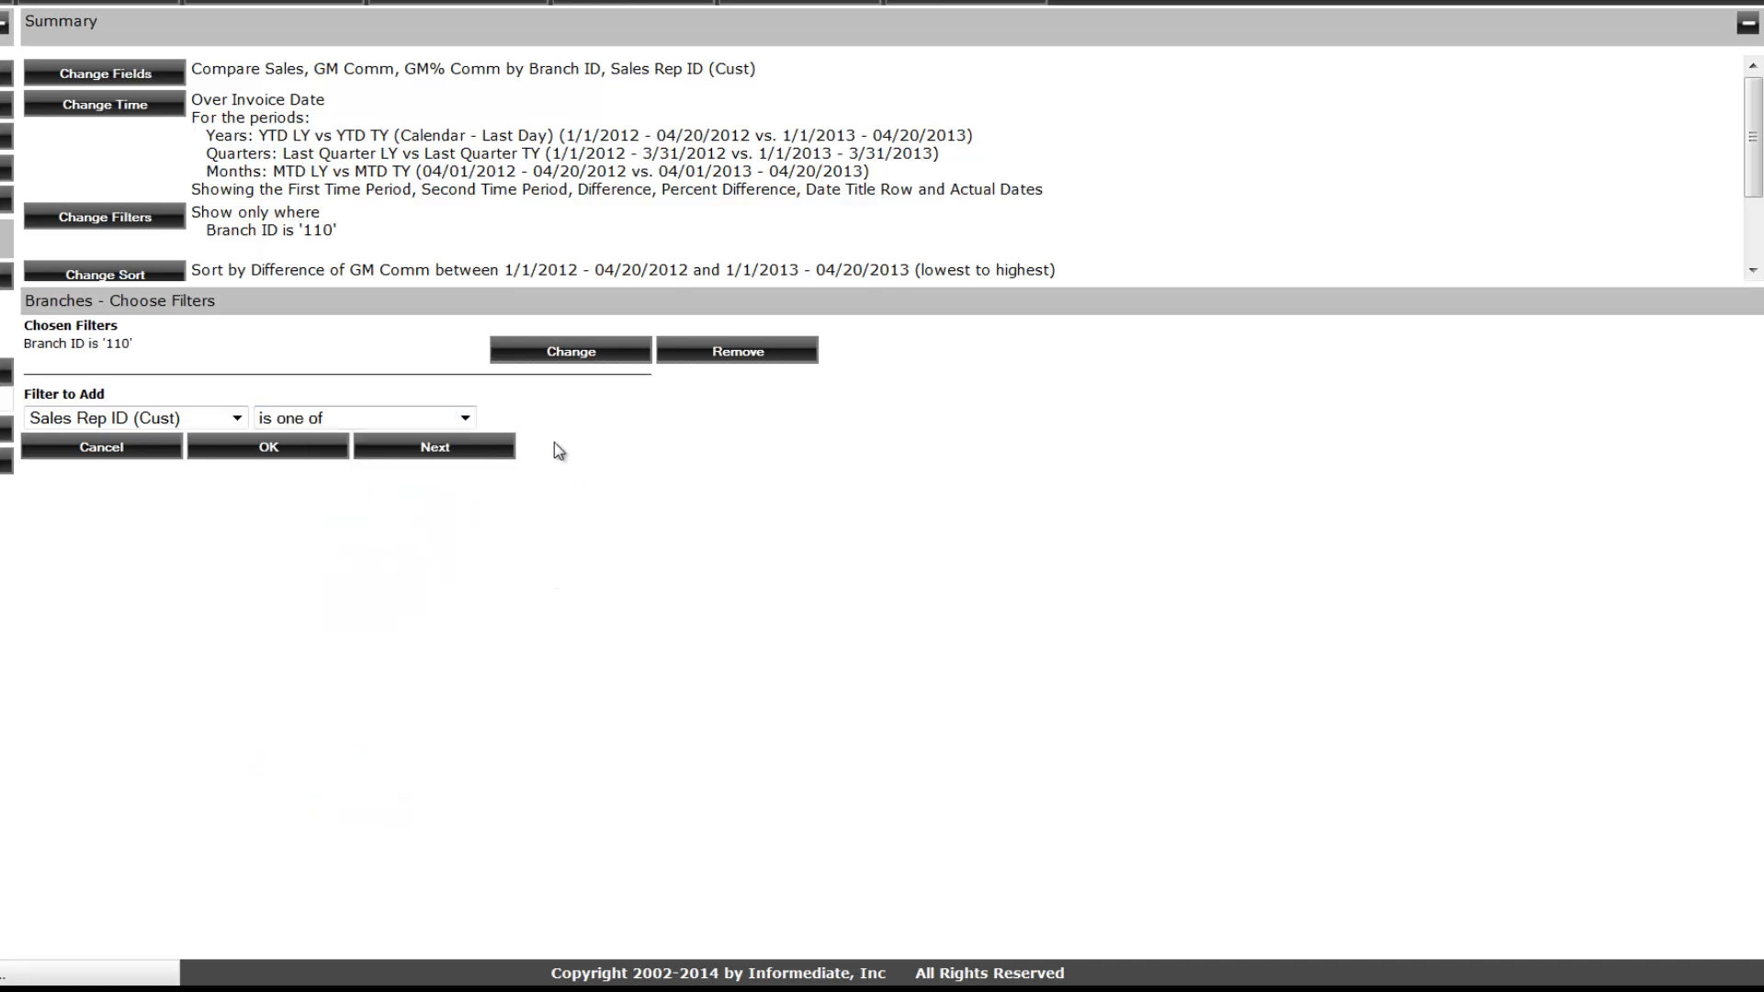
Enter 1202, 1280 and 1255 as the Sales Rep ID (Cust) filter values and continue to the sort options.
click(525, 430)
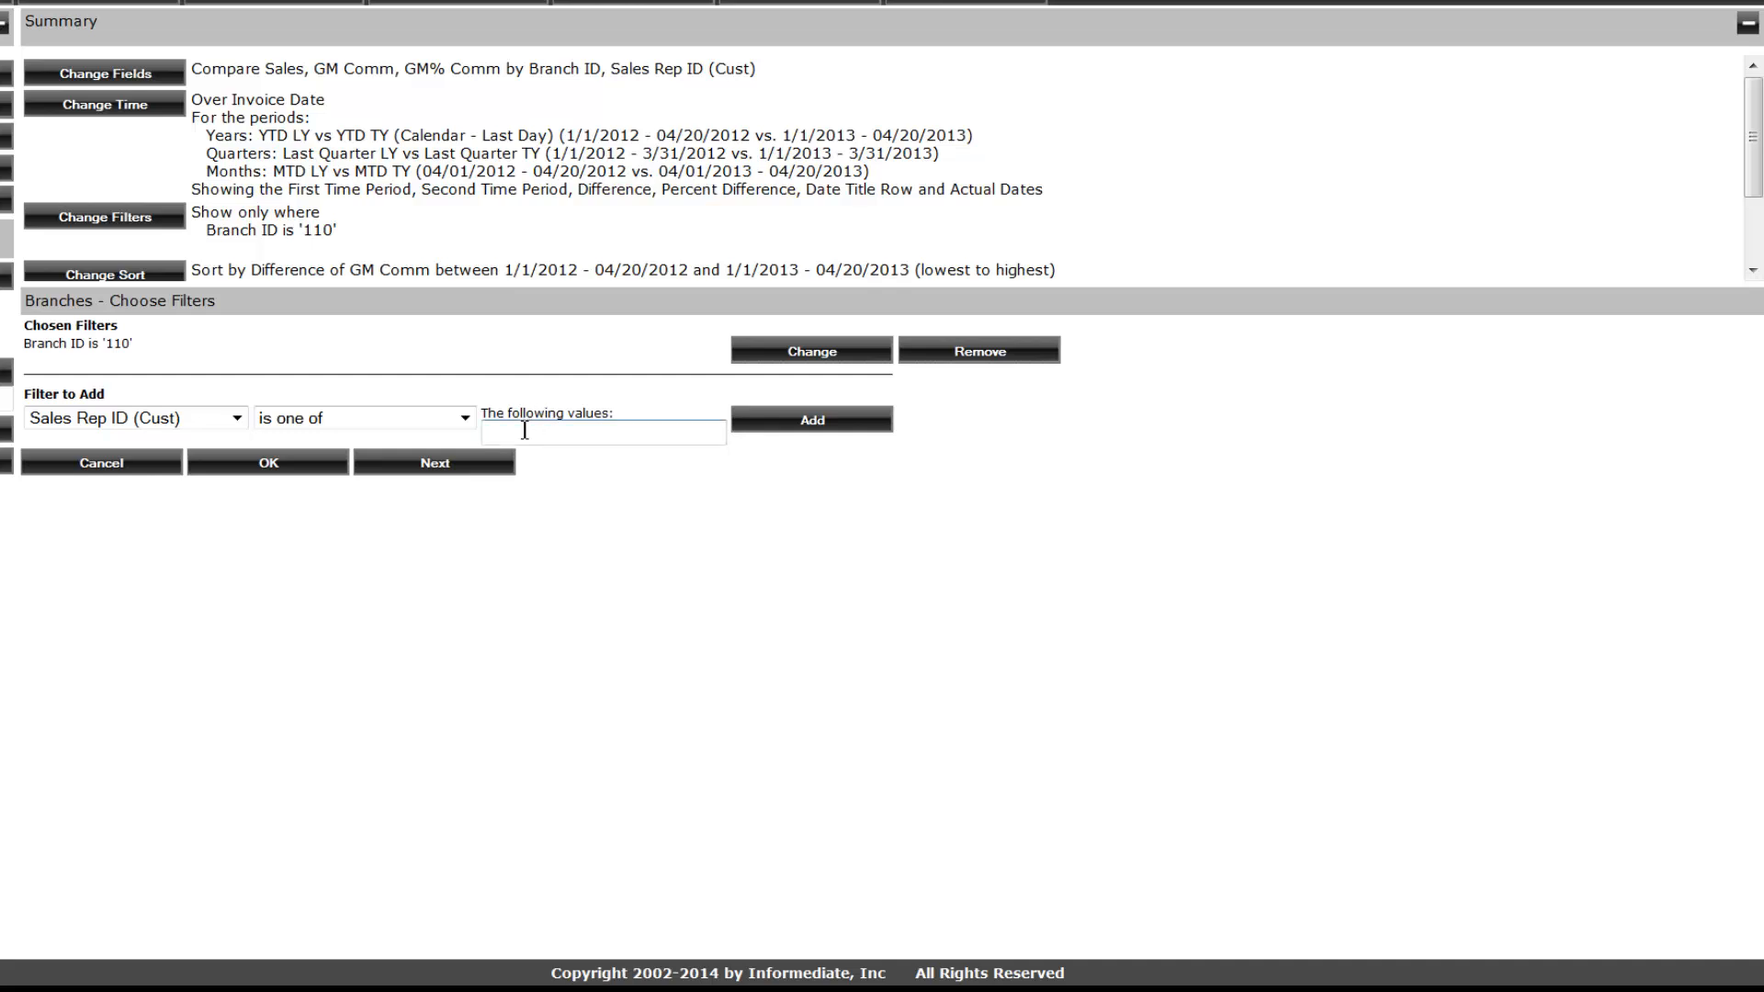
text(1202)
key(Return)
text(1280)
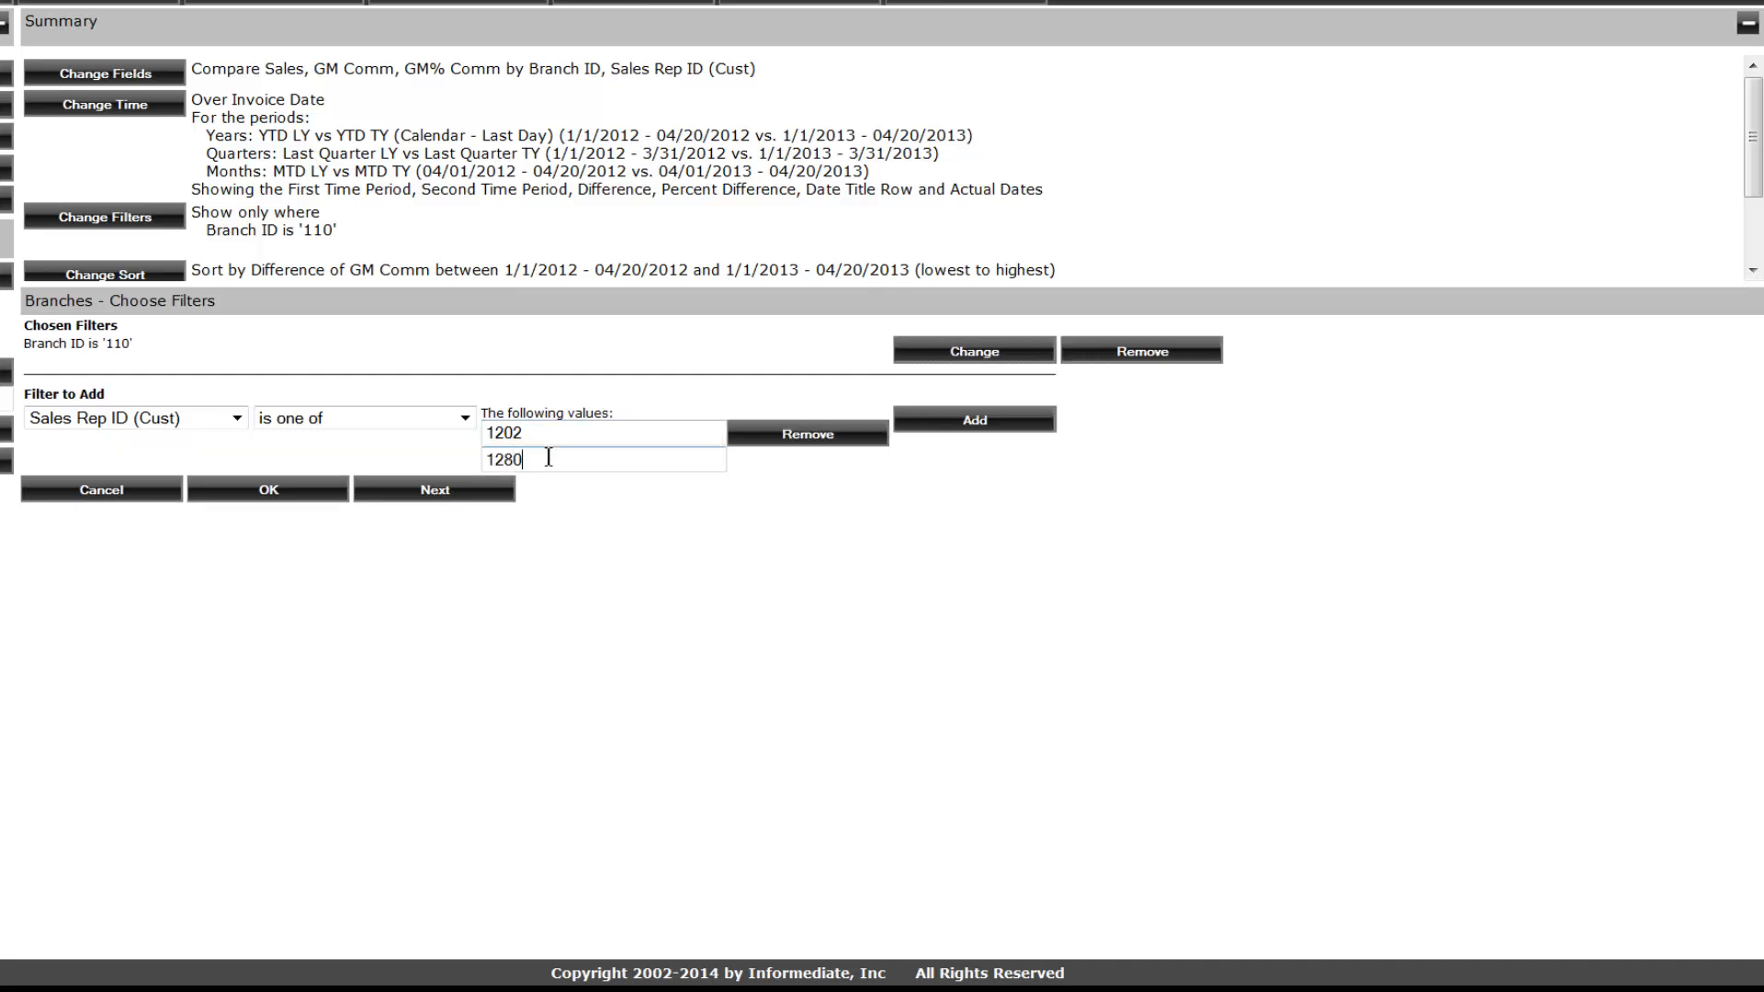
key(Return)
text(1255)
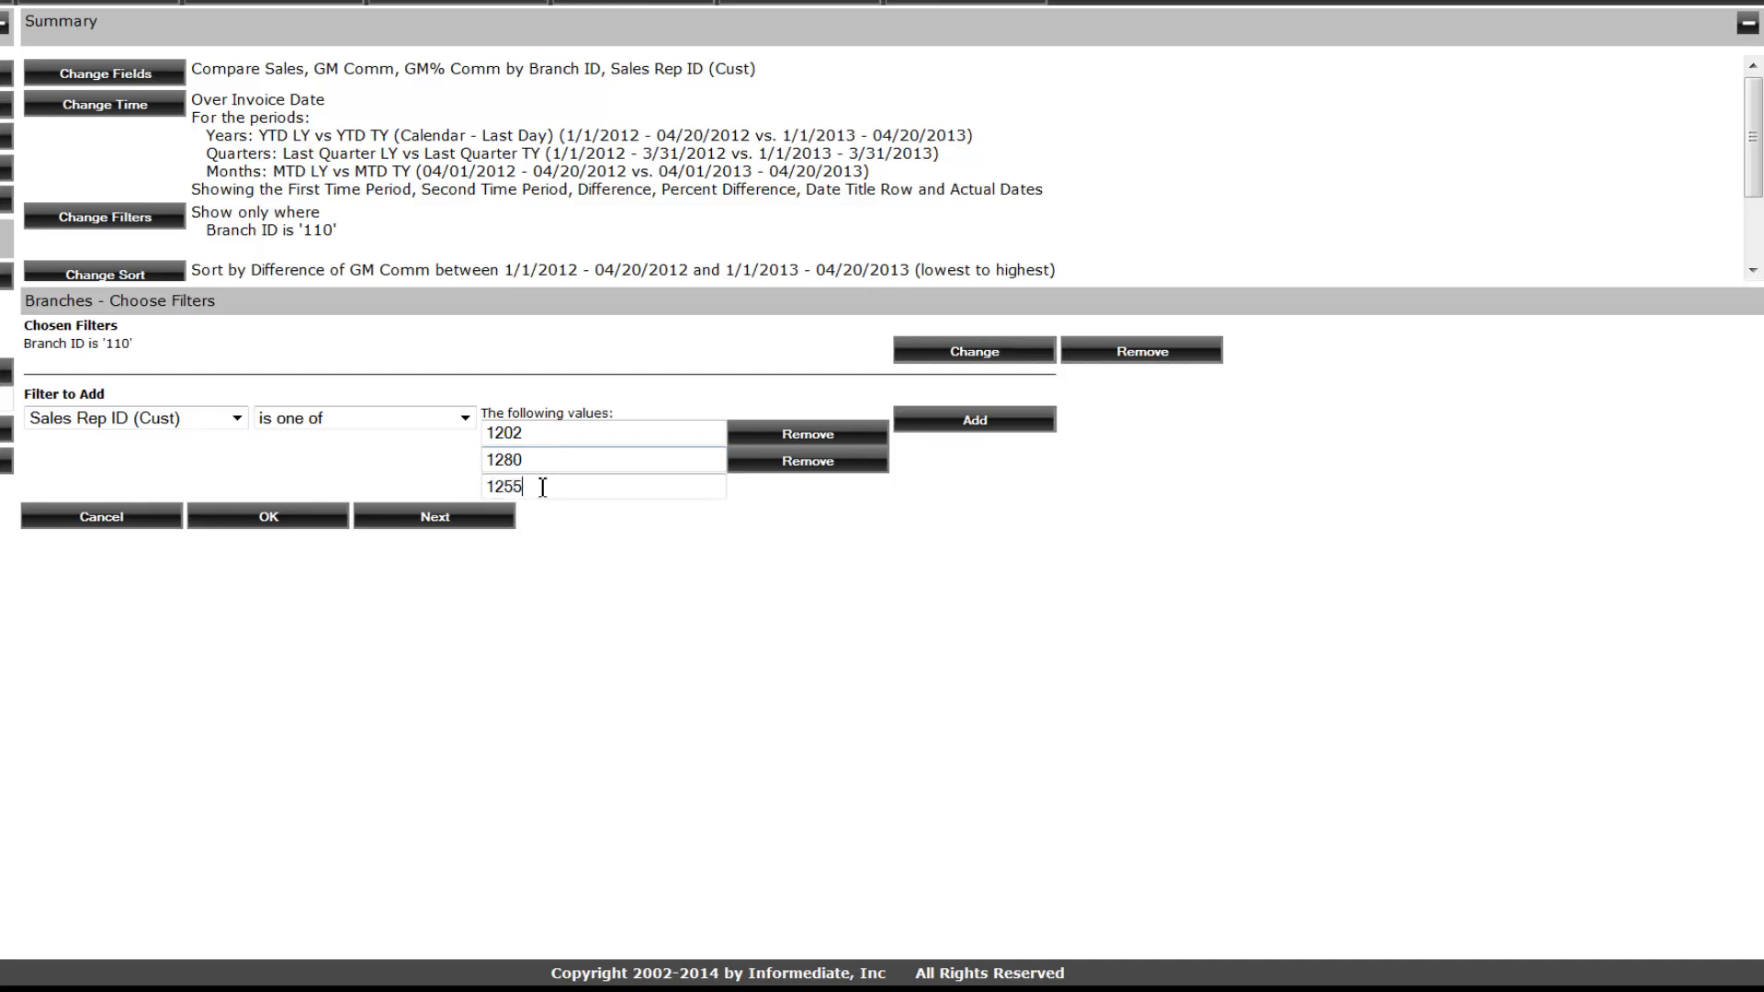
key(Return)
click(412, 547)
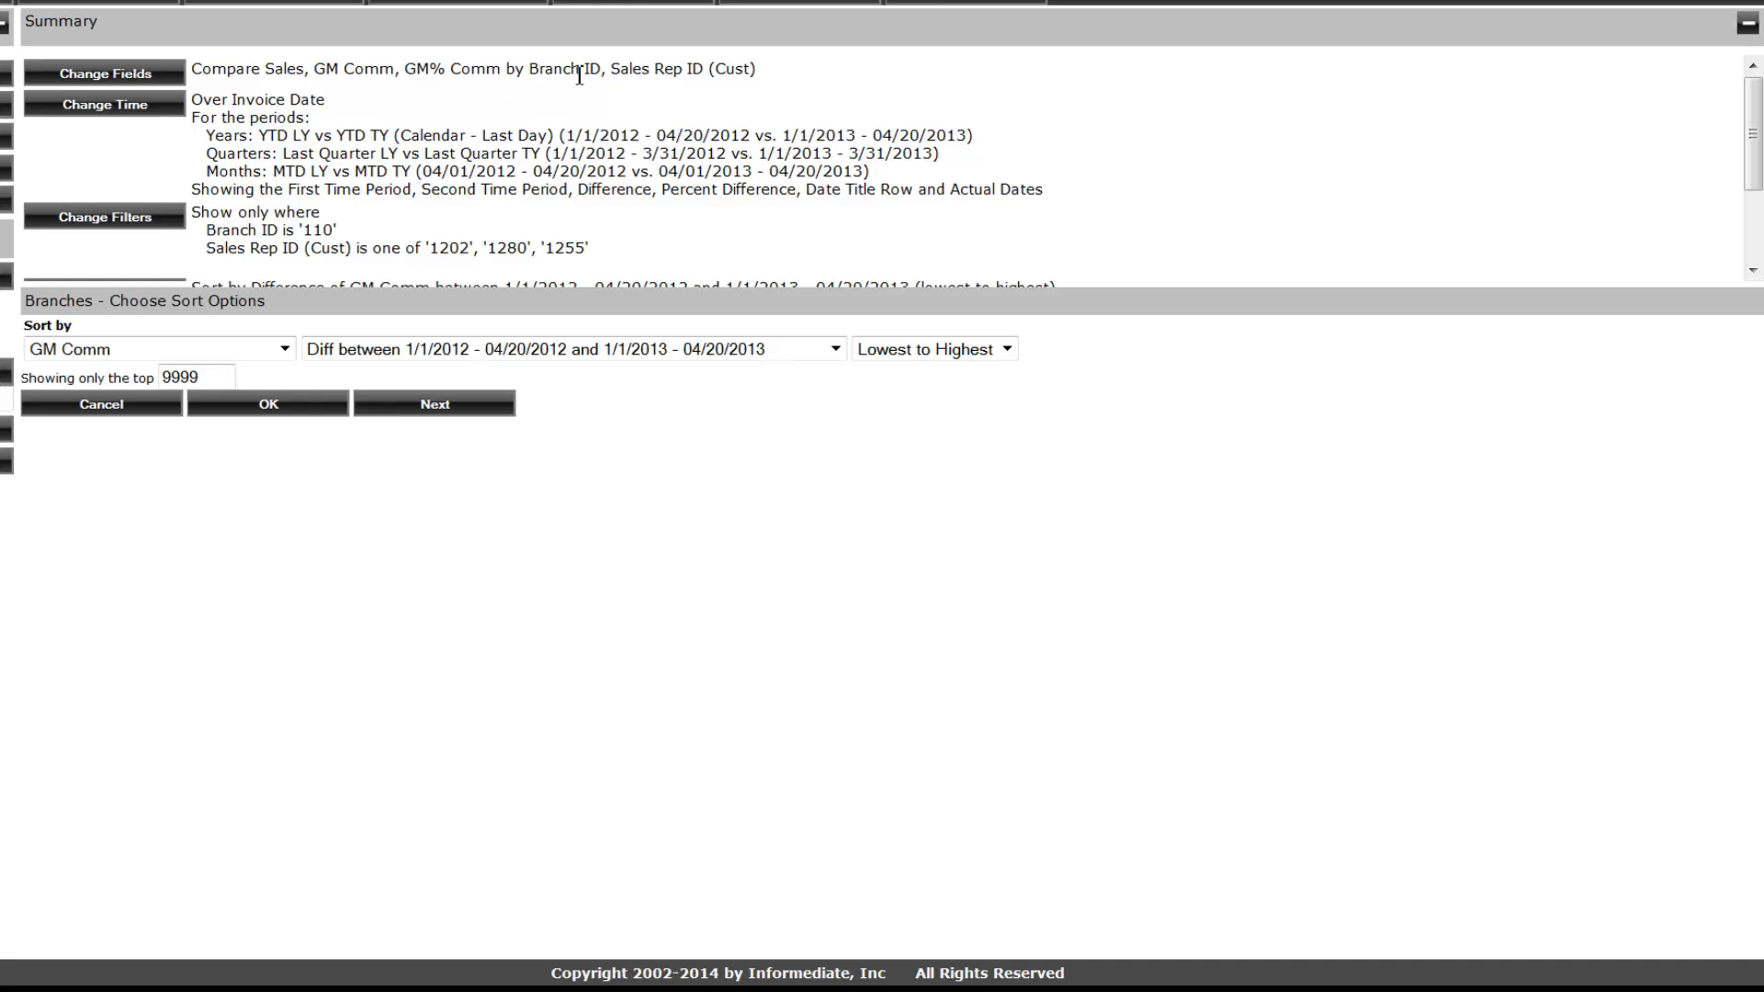
Add the Customer ID field to the Branches report fields.
click(134, 81)
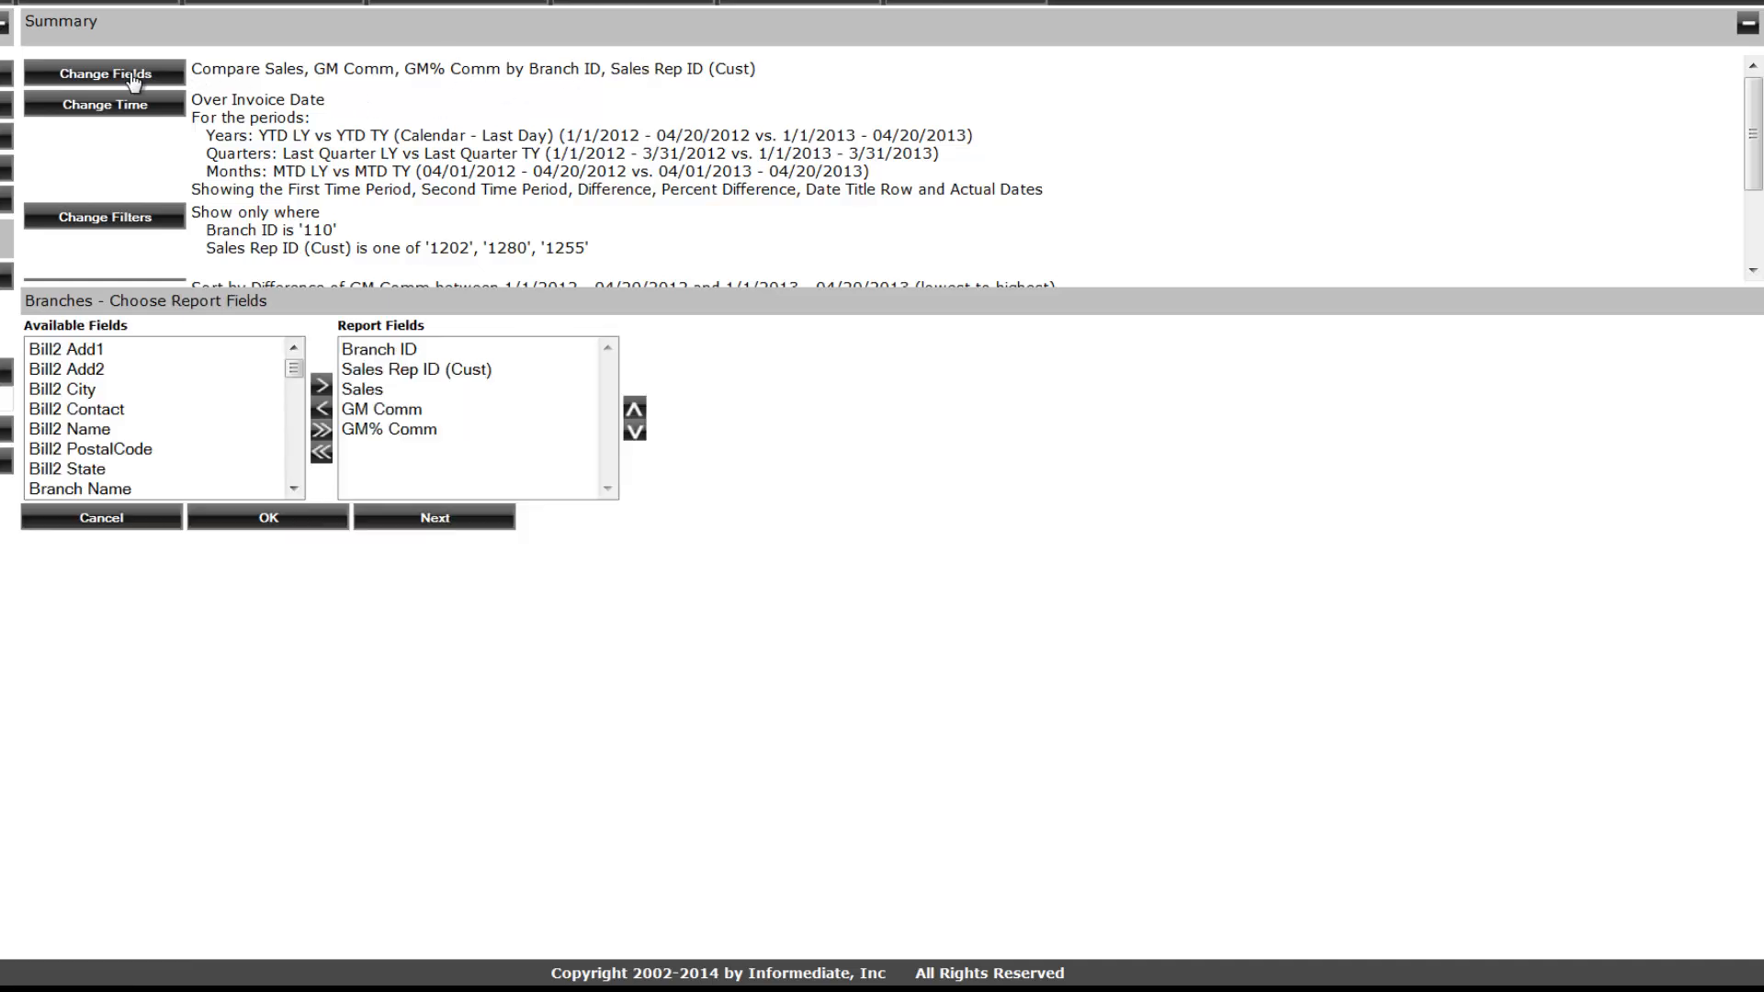
scroll(295, 481, down, 2)
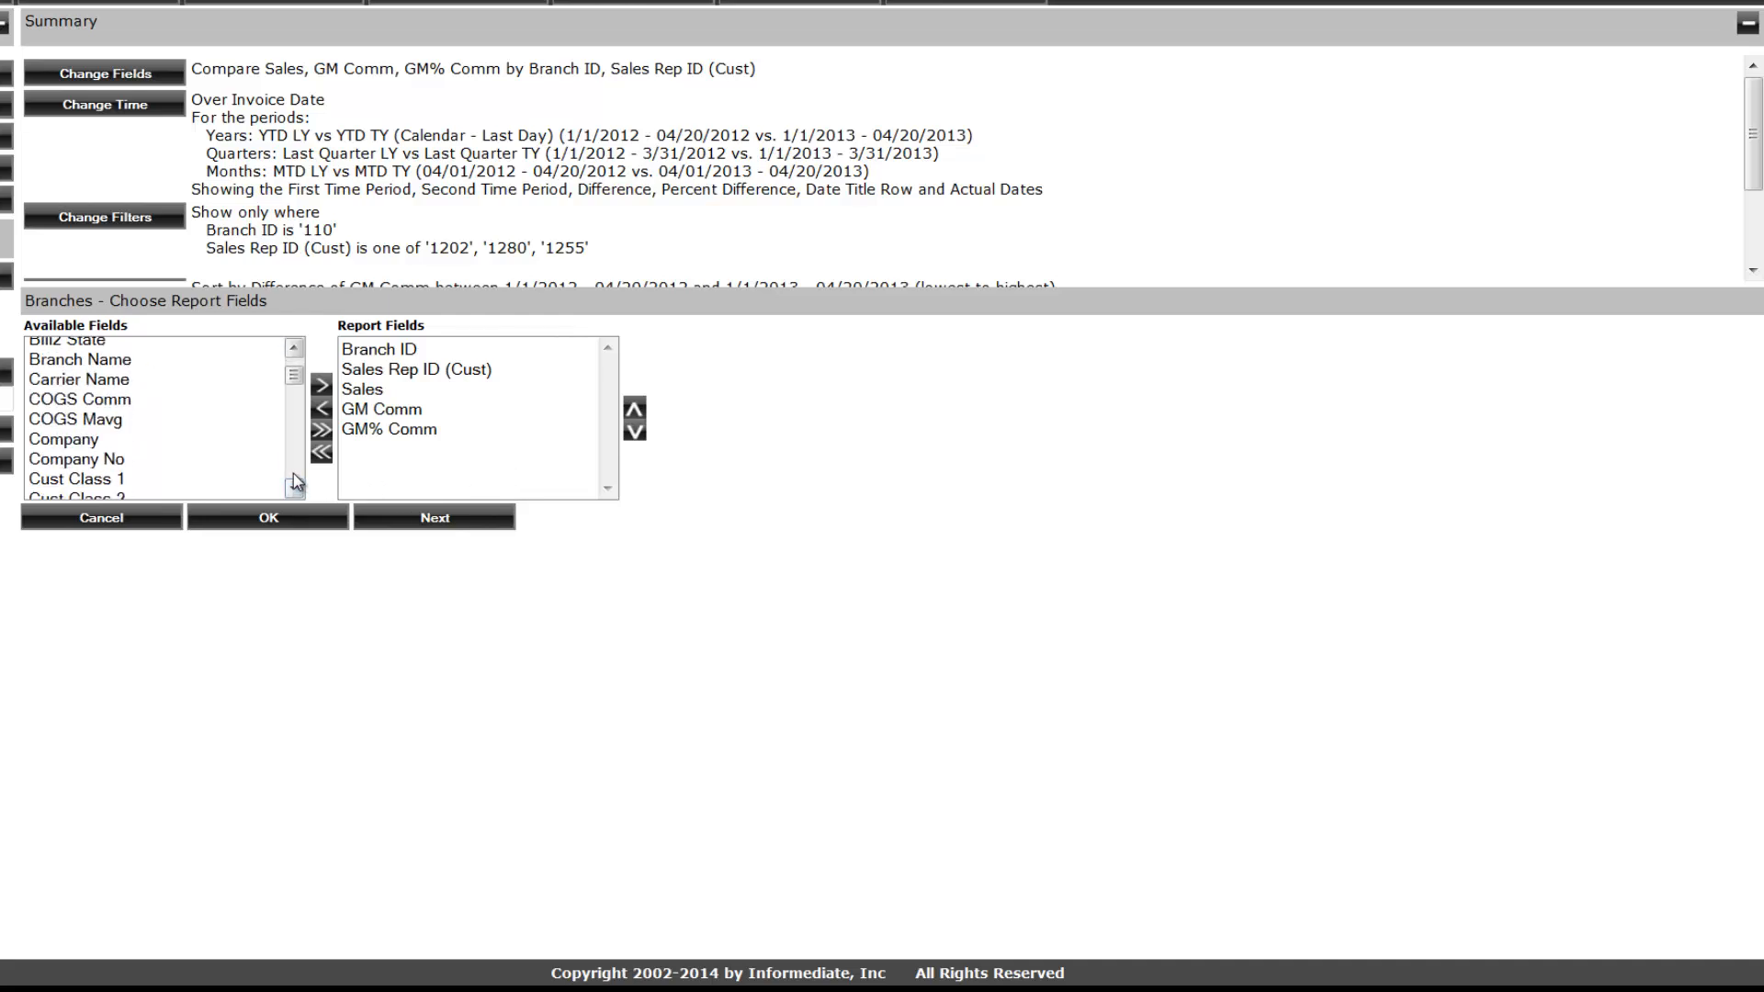
scroll(295, 481, down, 2)
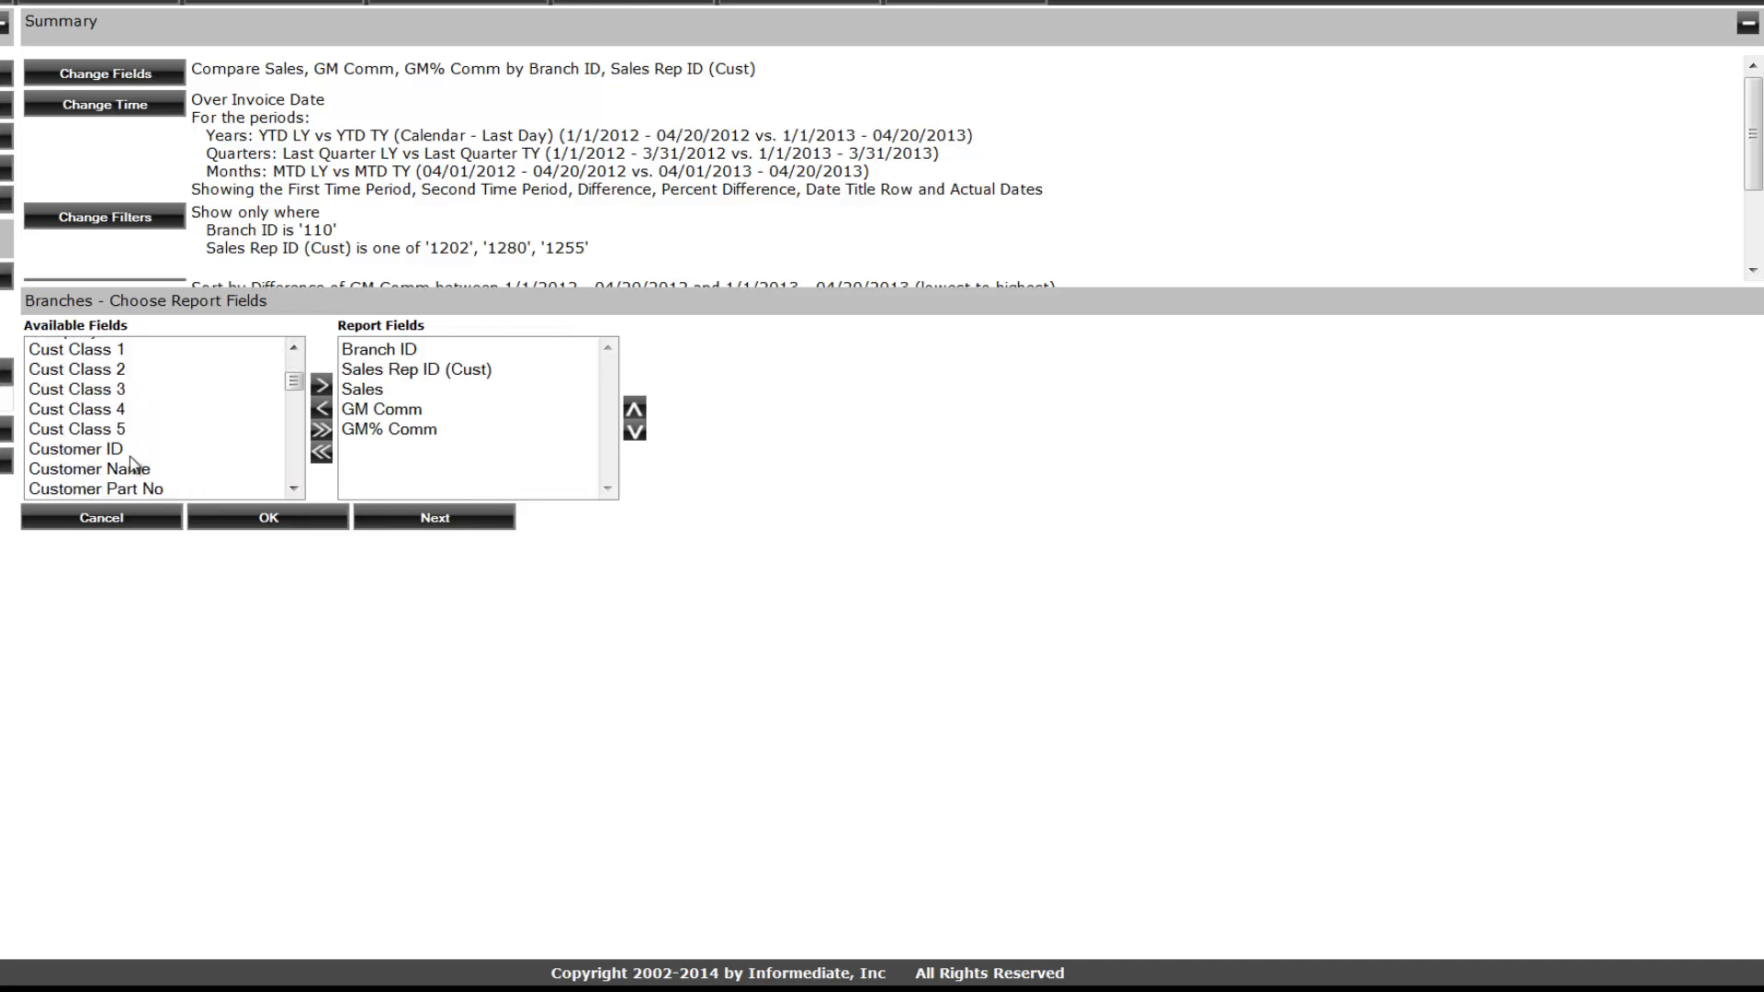
click(108, 450)
click(321, 385)
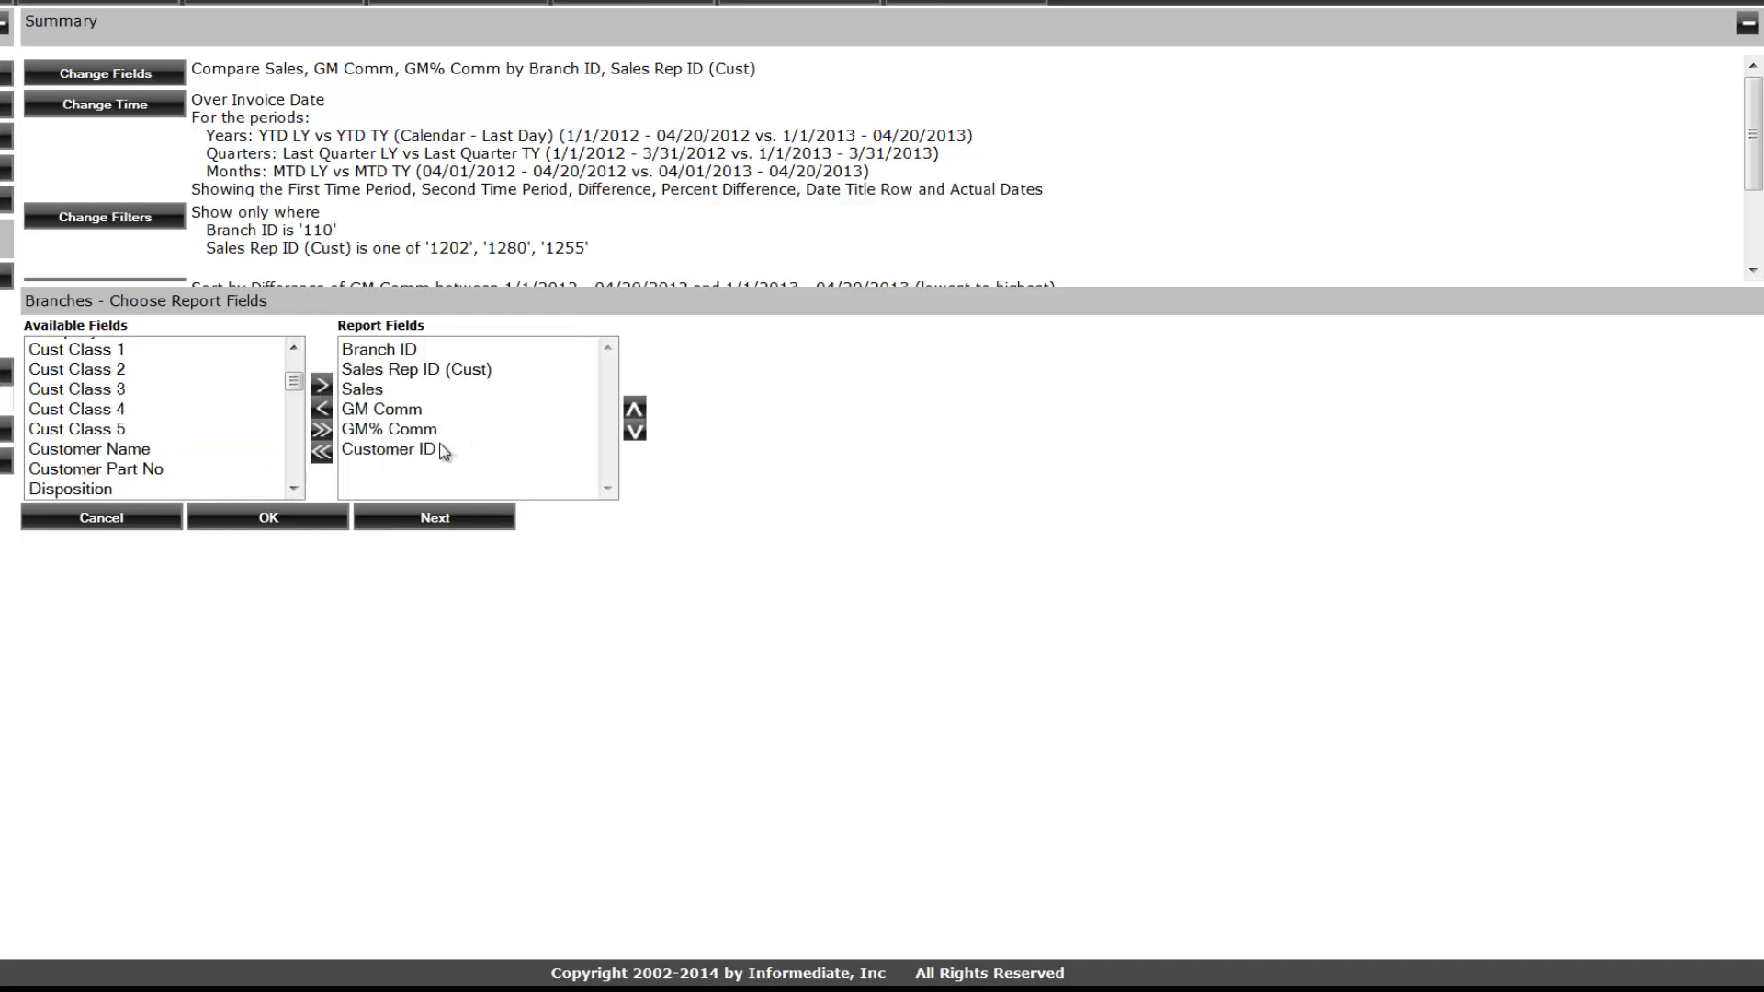
click(394, 454)
Remove Branch ID from the report fields and proceed to the updated report.
click(376, 352)
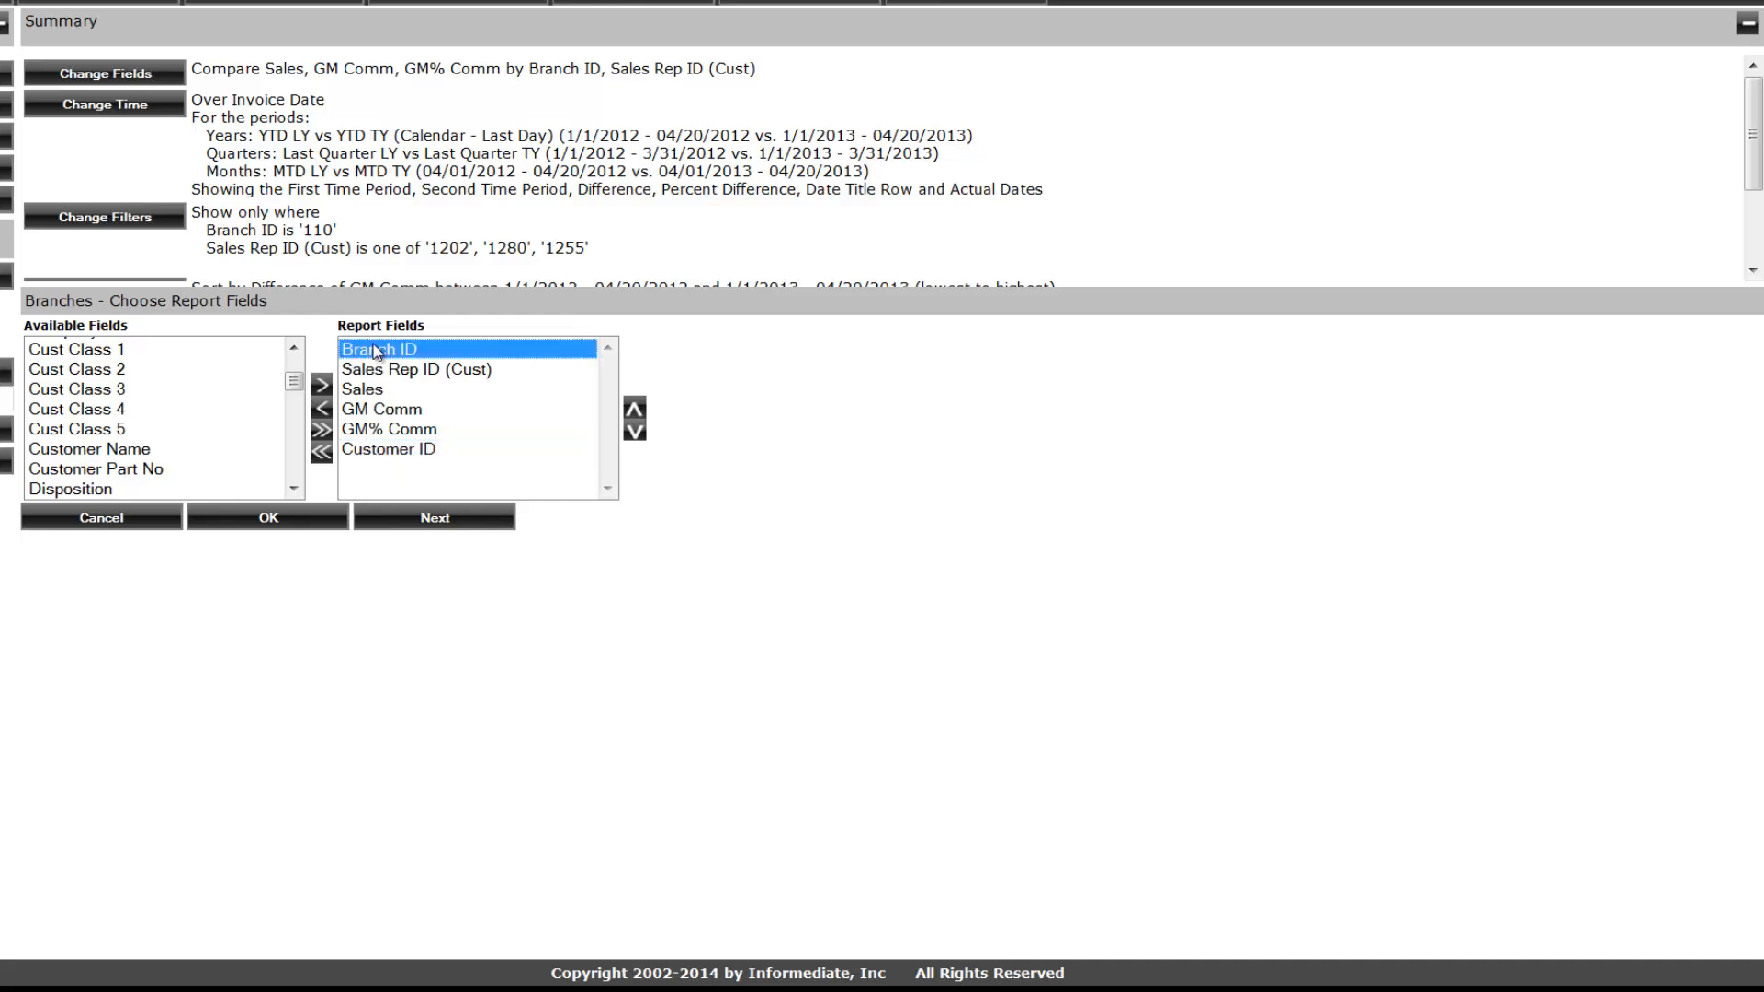
click(321, 409)
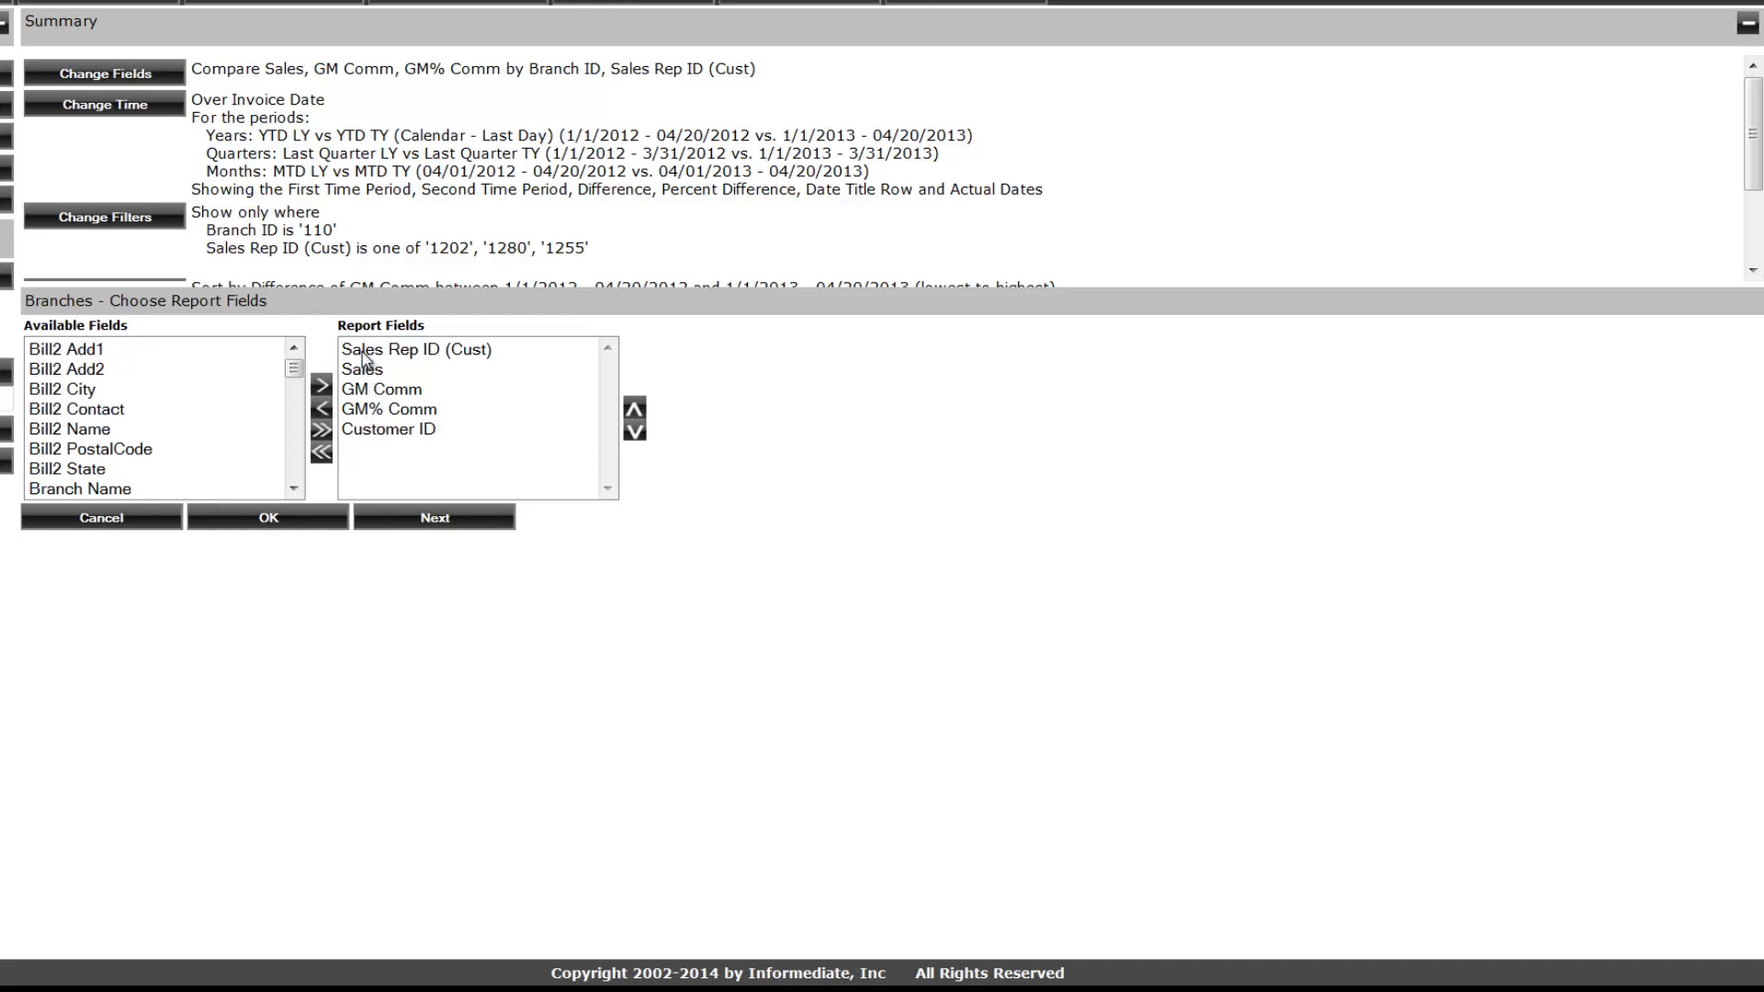
click(424, 524)
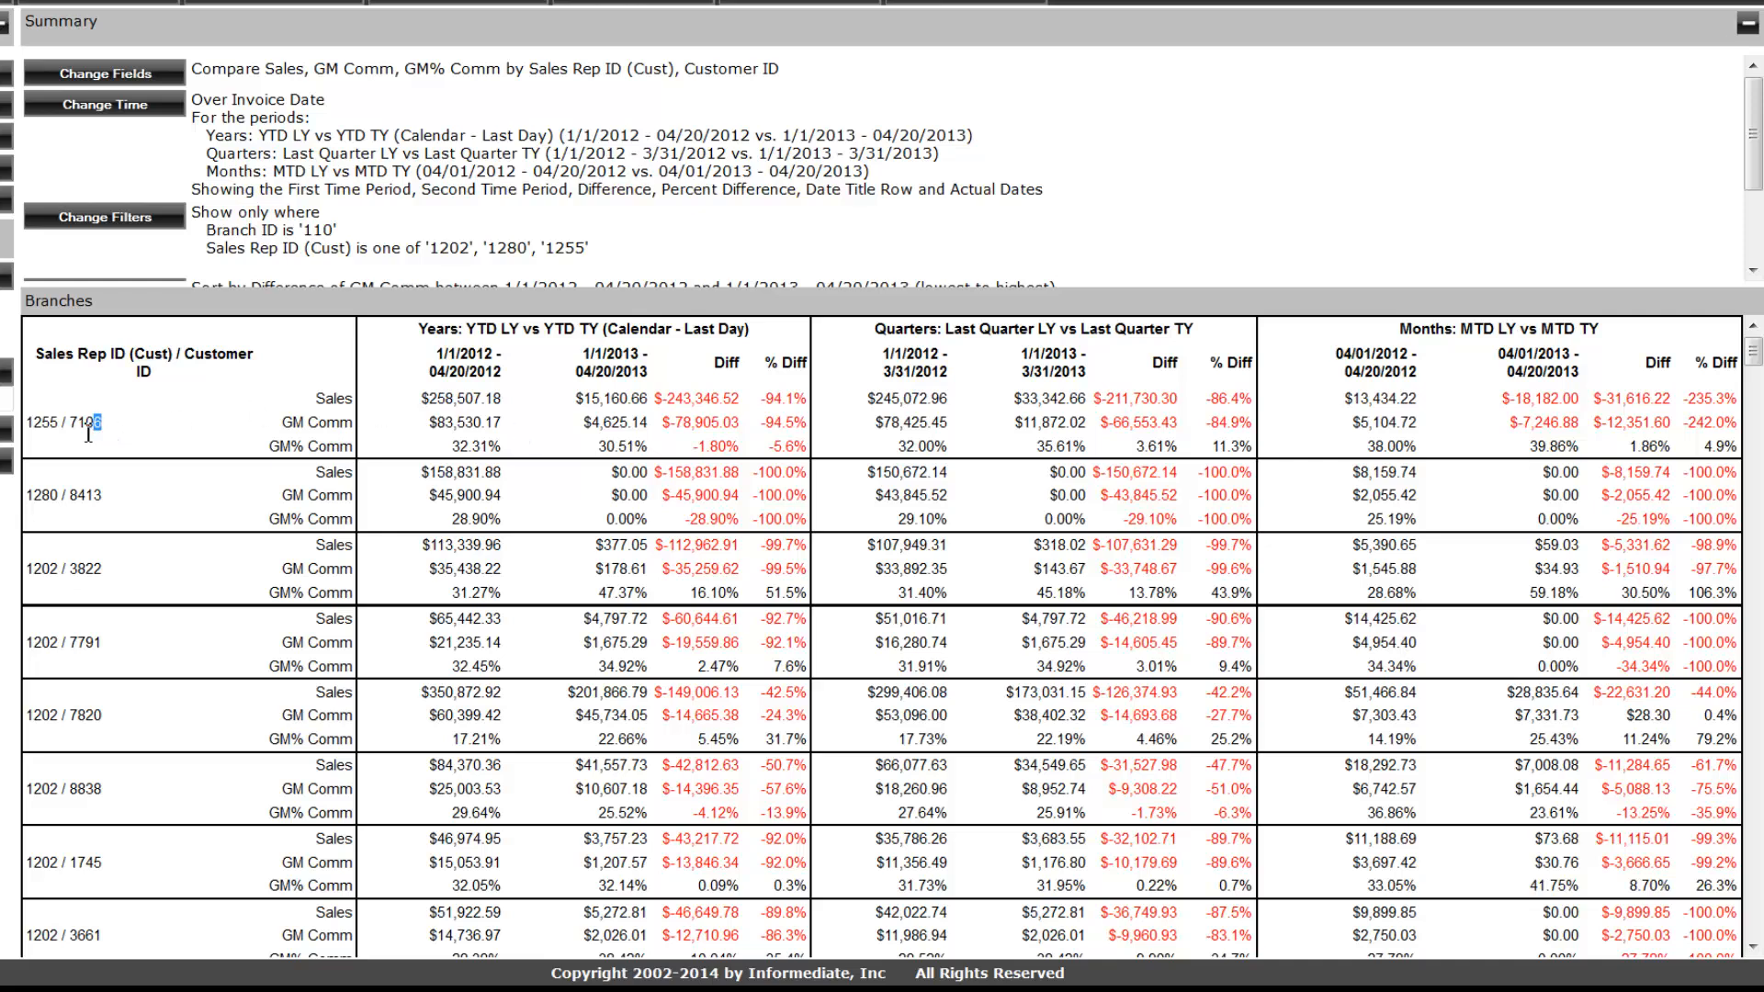
Examine the first customer's year-to-date Sales and GM Comm differences and percent differences, and the second customer's Sales percent difference.
drag(88, 433, 76, 430)
drag(742, 423, 647, 439)
drag(742, 397, 648, 405)
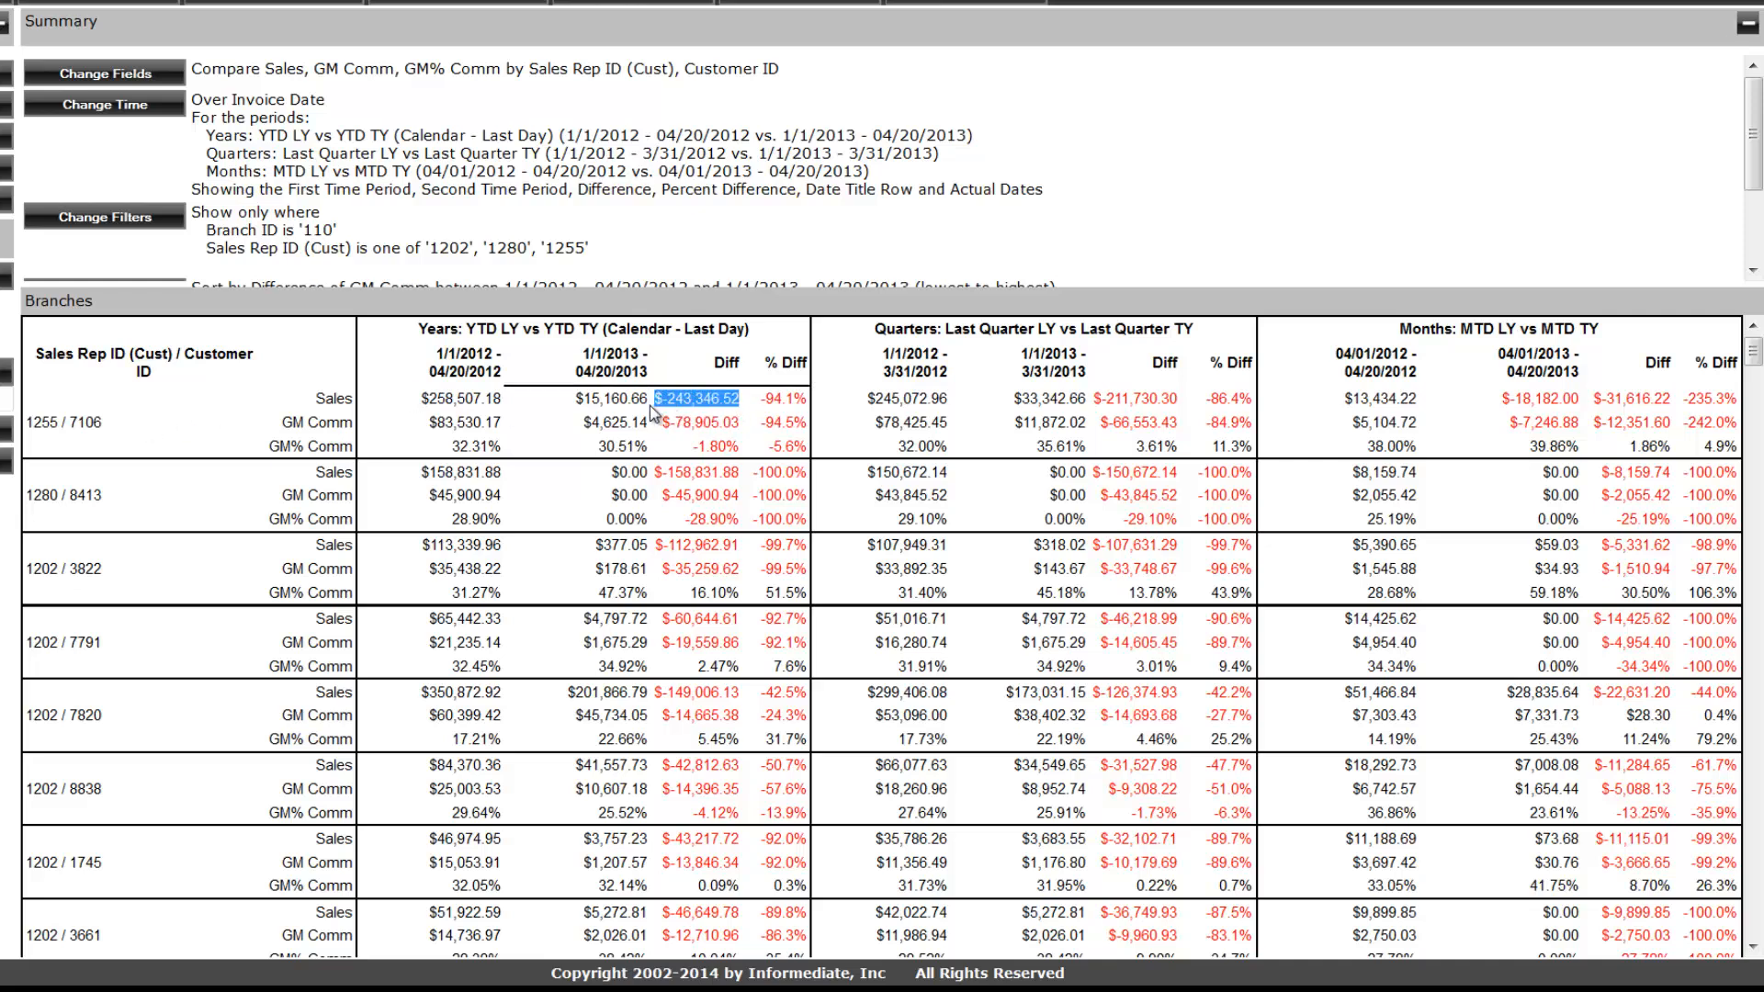
drag(742, 422, 658, 438)
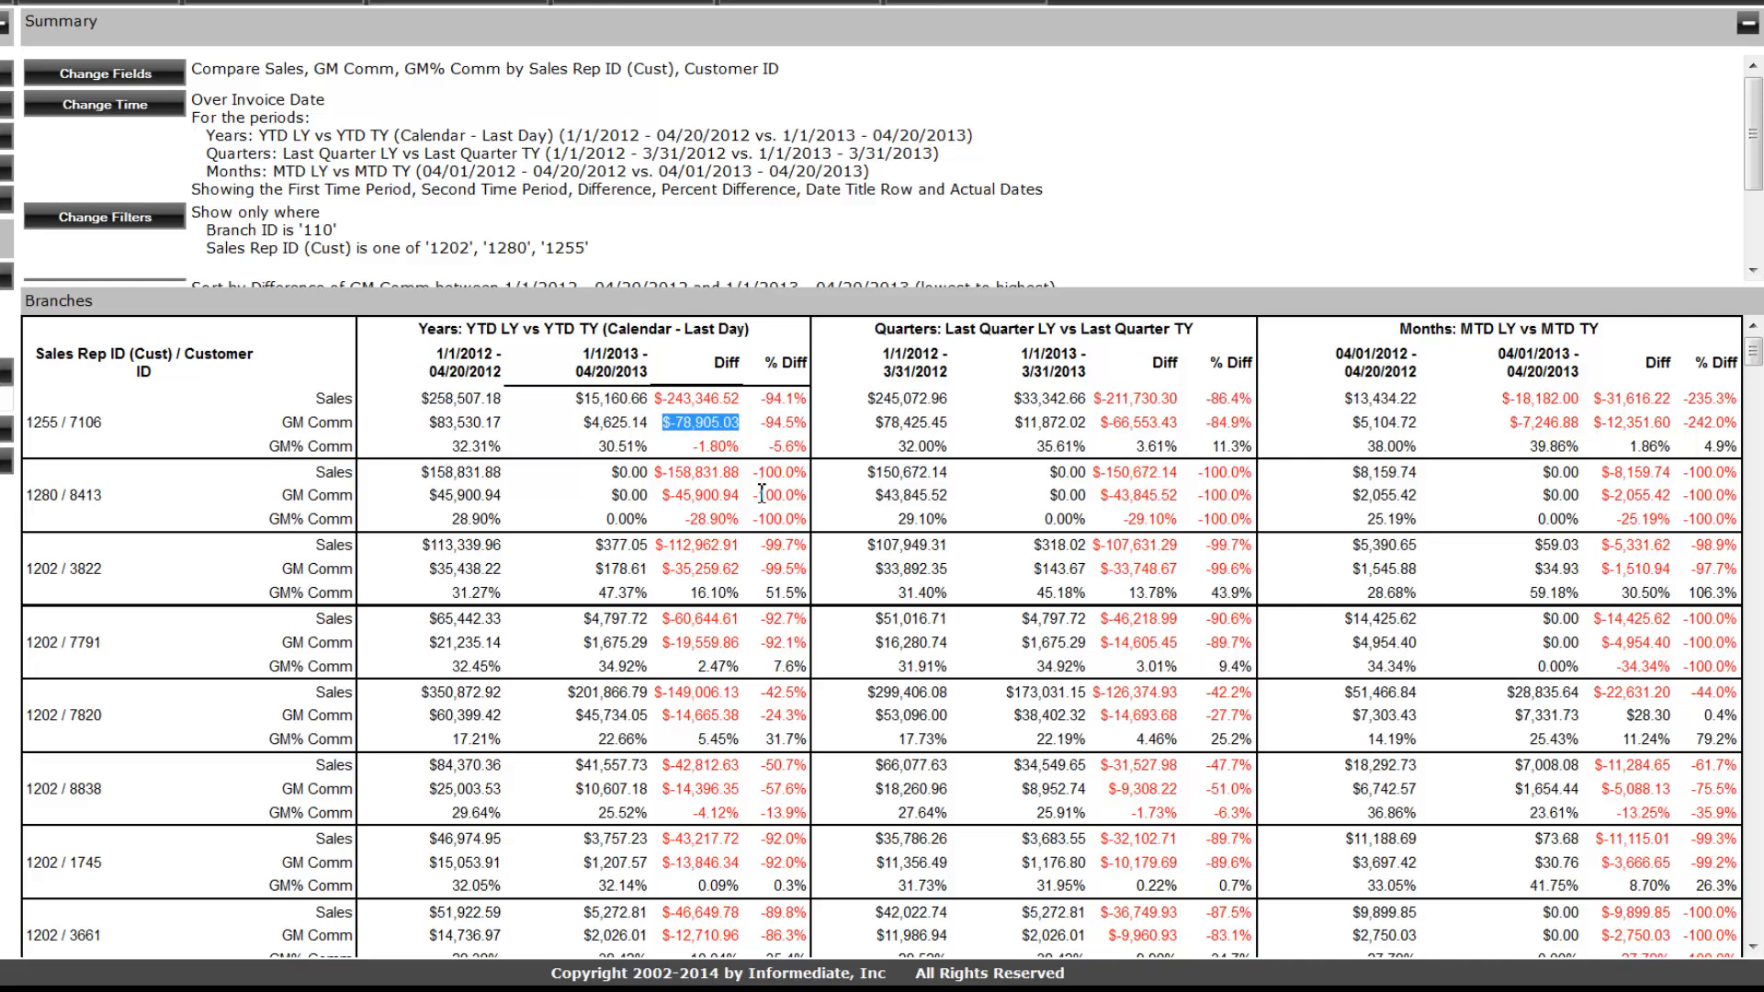
drag(755, 472, 812, 471)
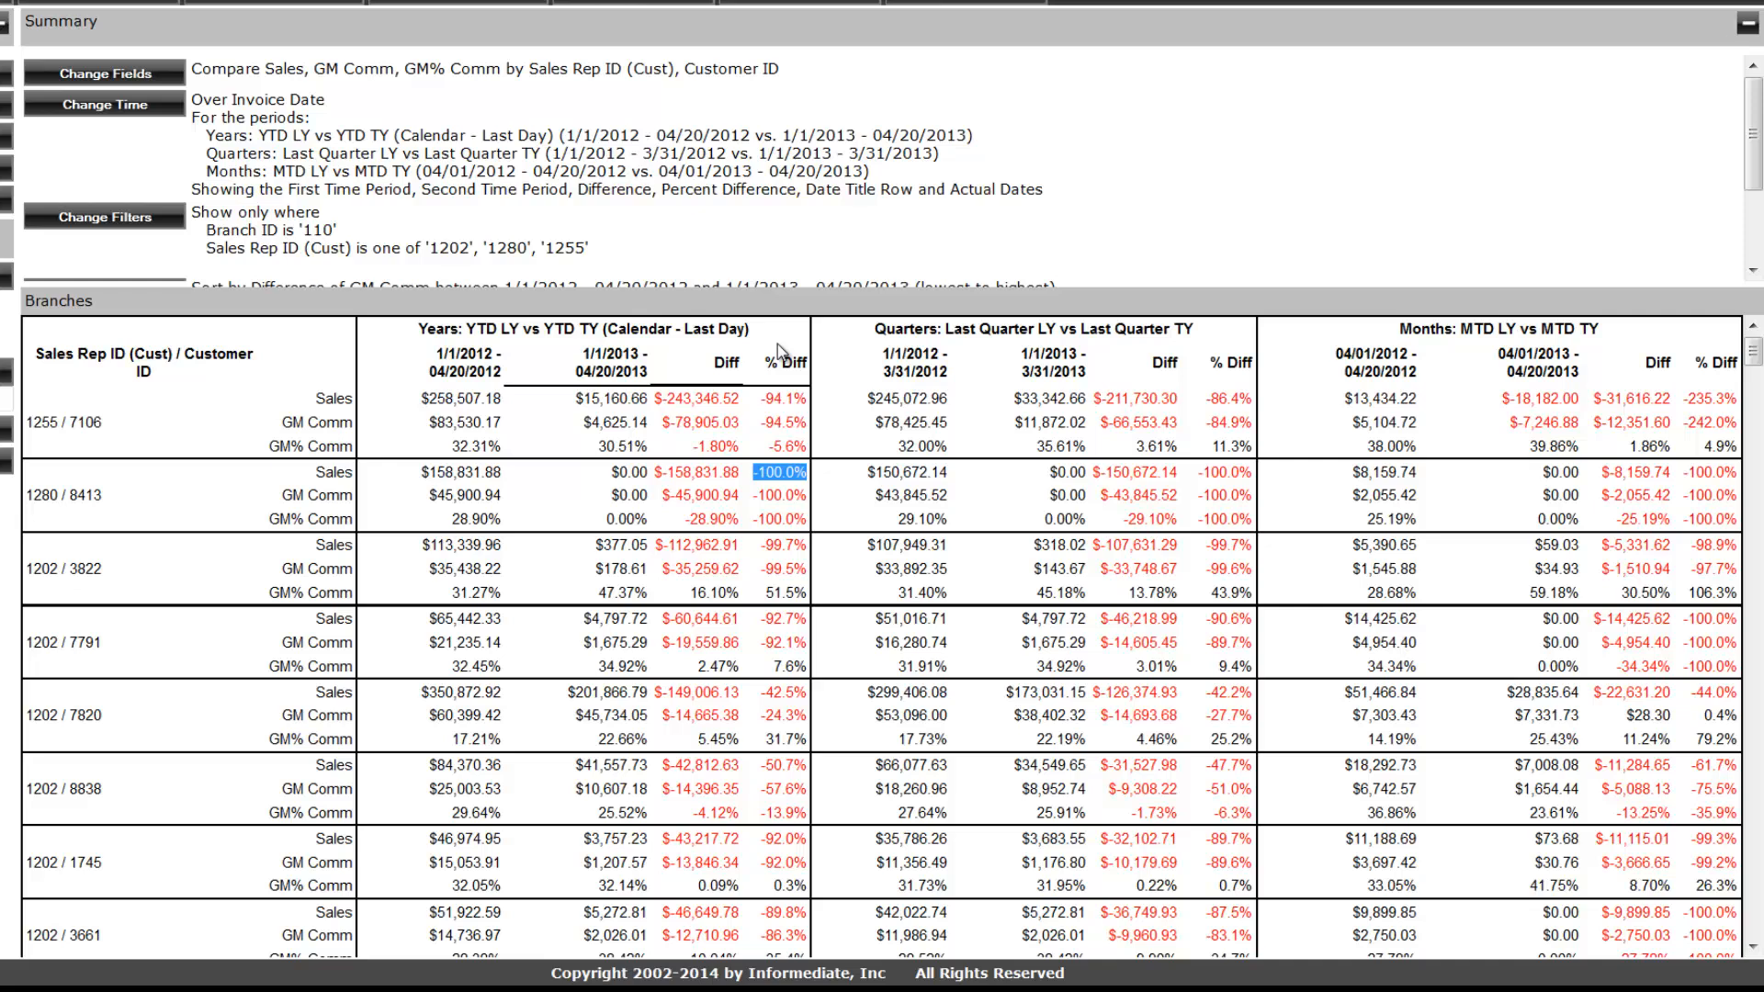
drag(759, 422, 808, 428)
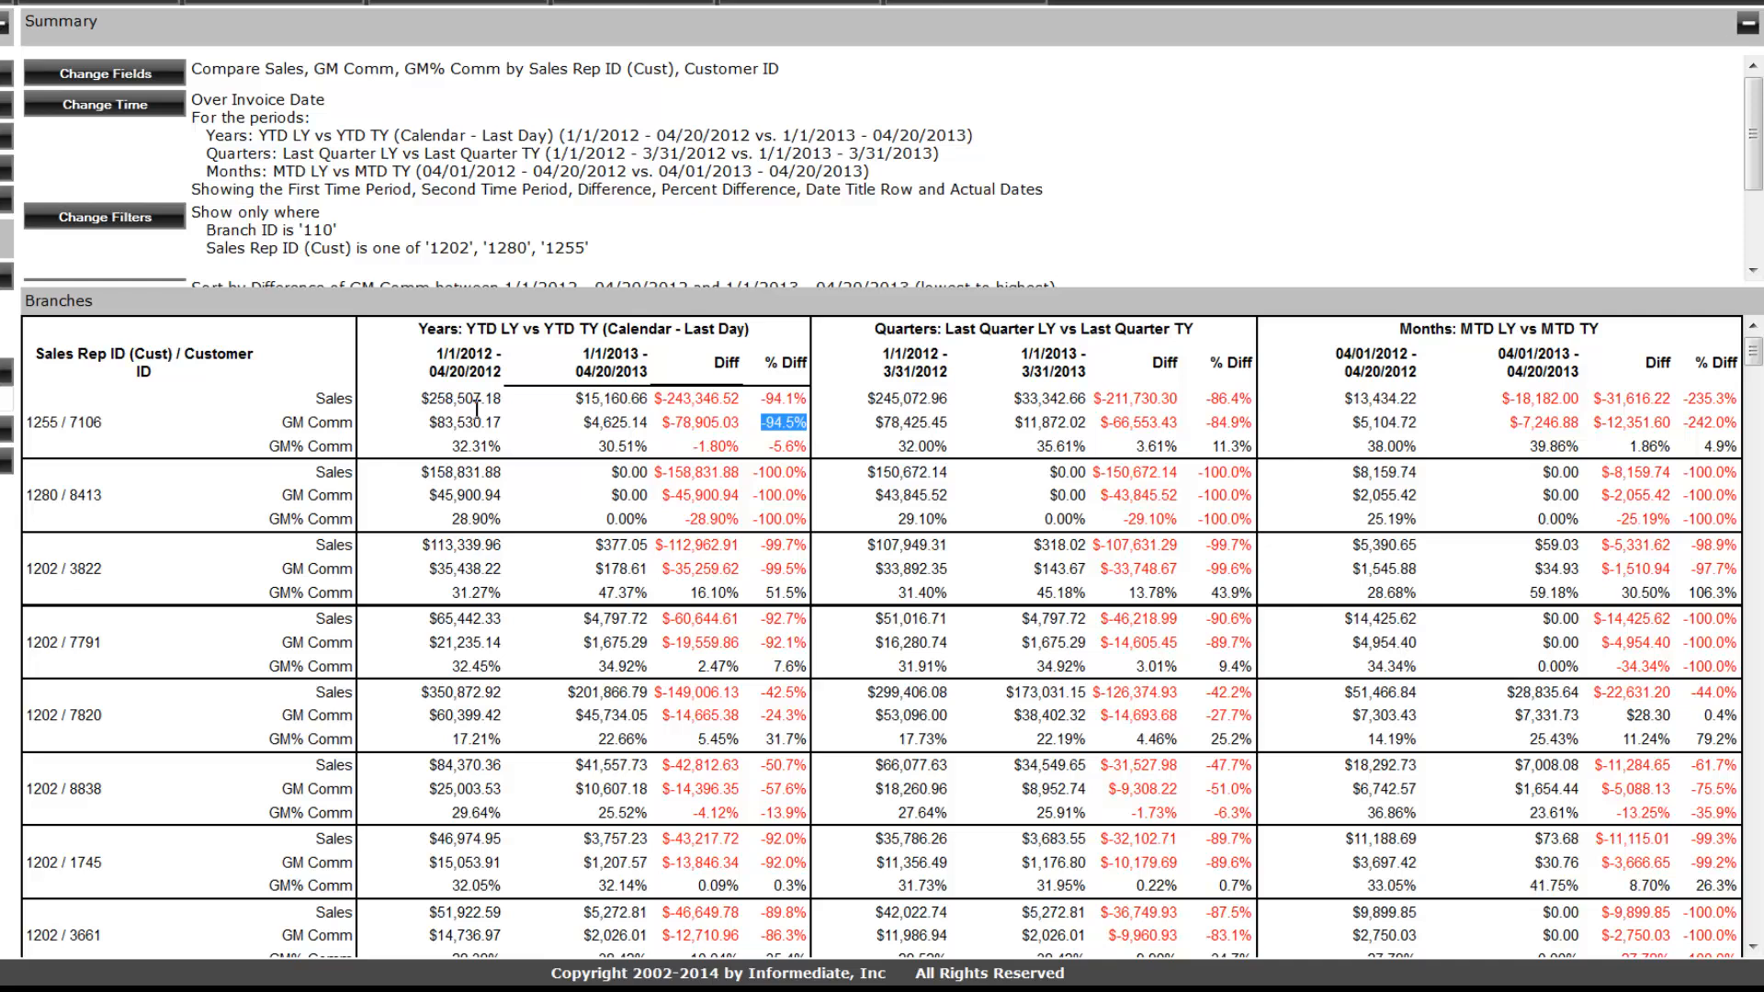
Copy the customer ID from the report's first row and add a filter where Customer ID is that value.
drag(113, 426, 72, 427)
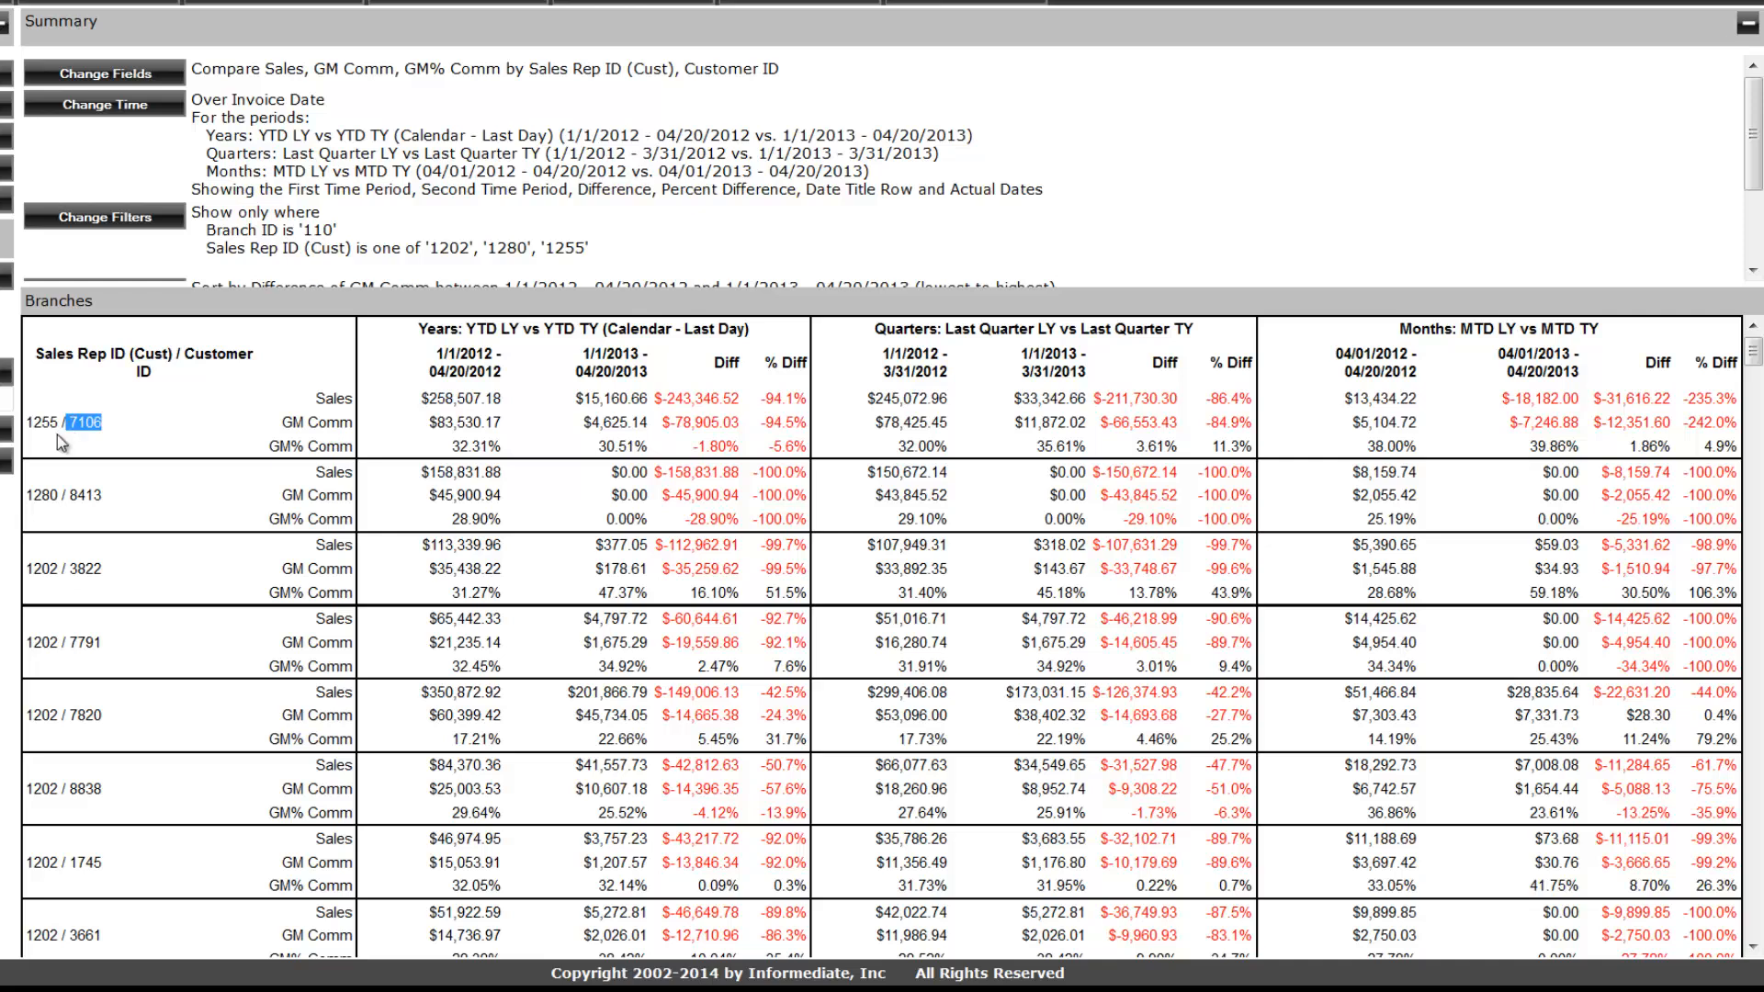
right_click(85, 428)
click(163, 439)
click(110, 219)
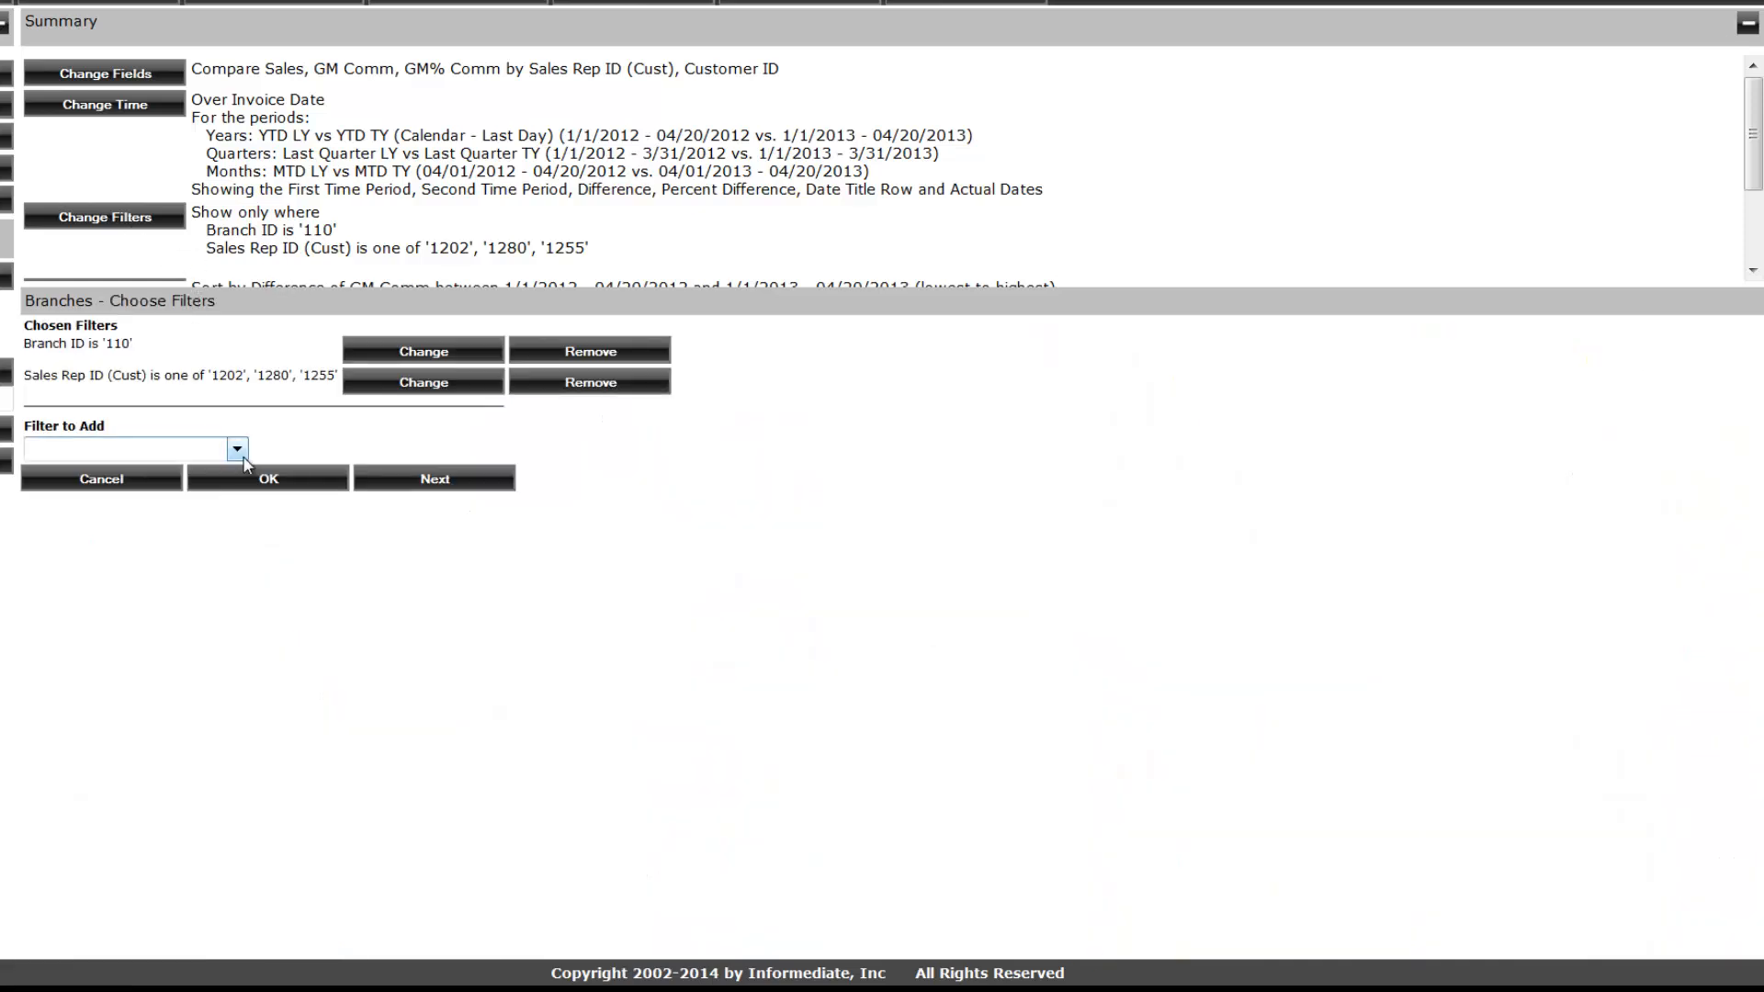
click(238, 450)
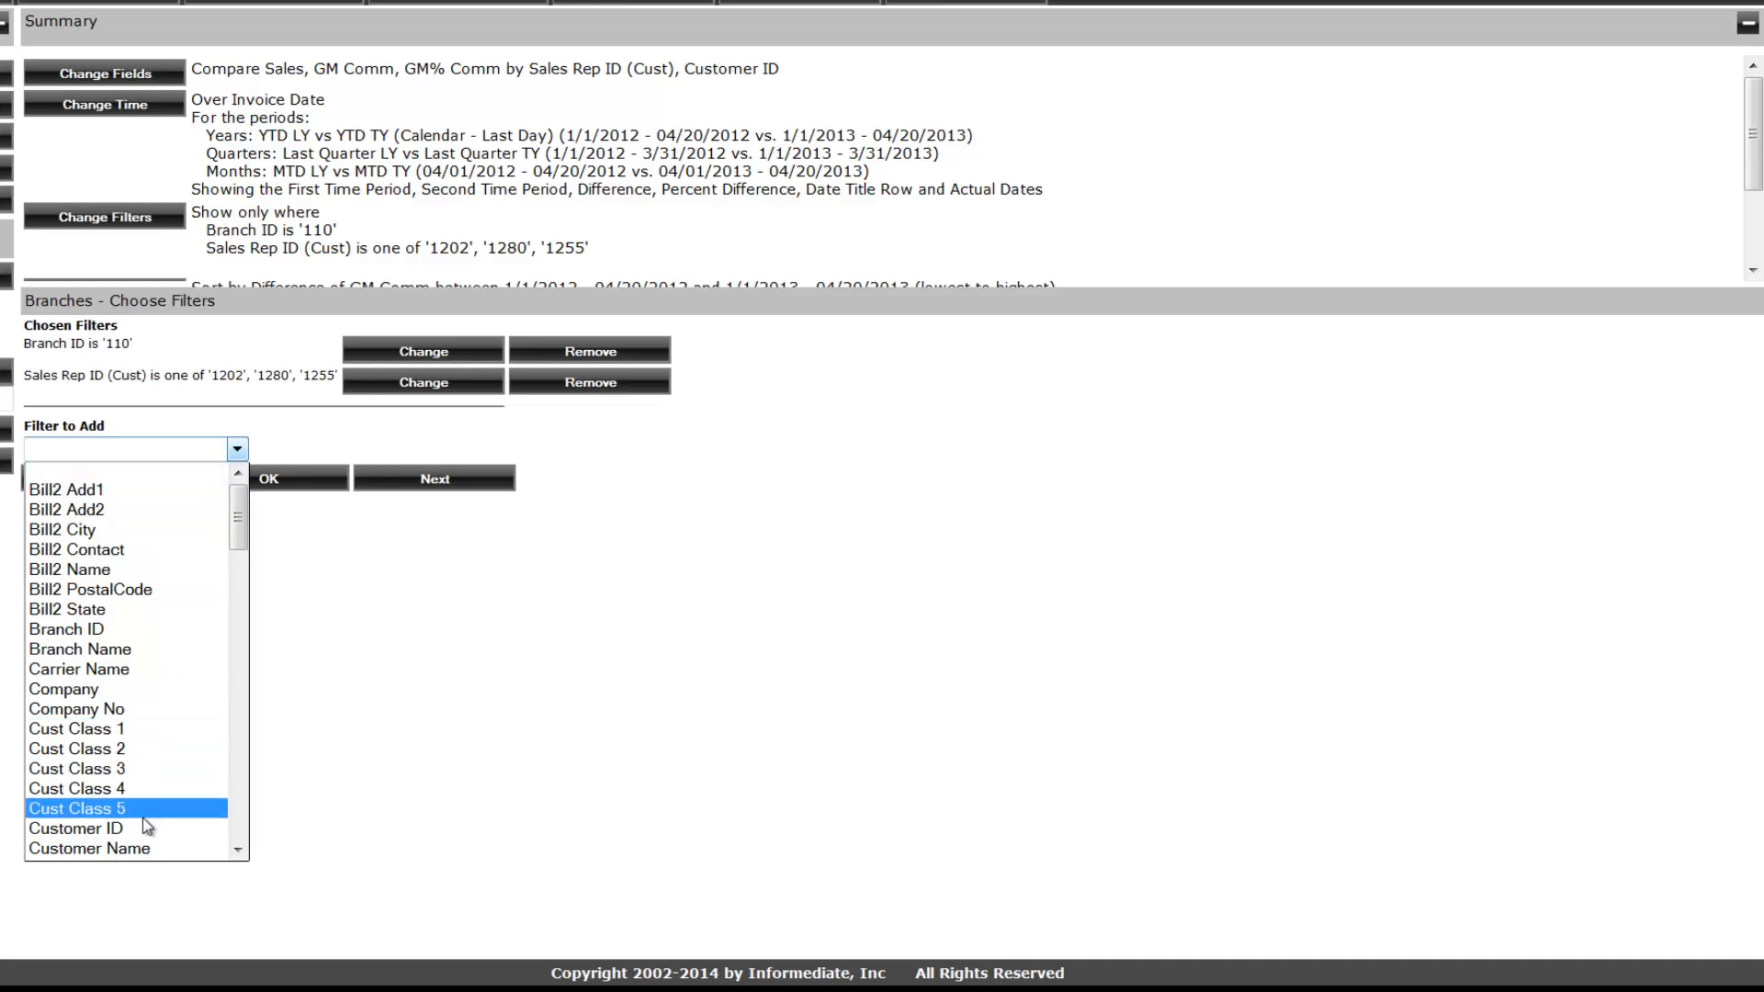
click(141, 831)
click(346, 449)
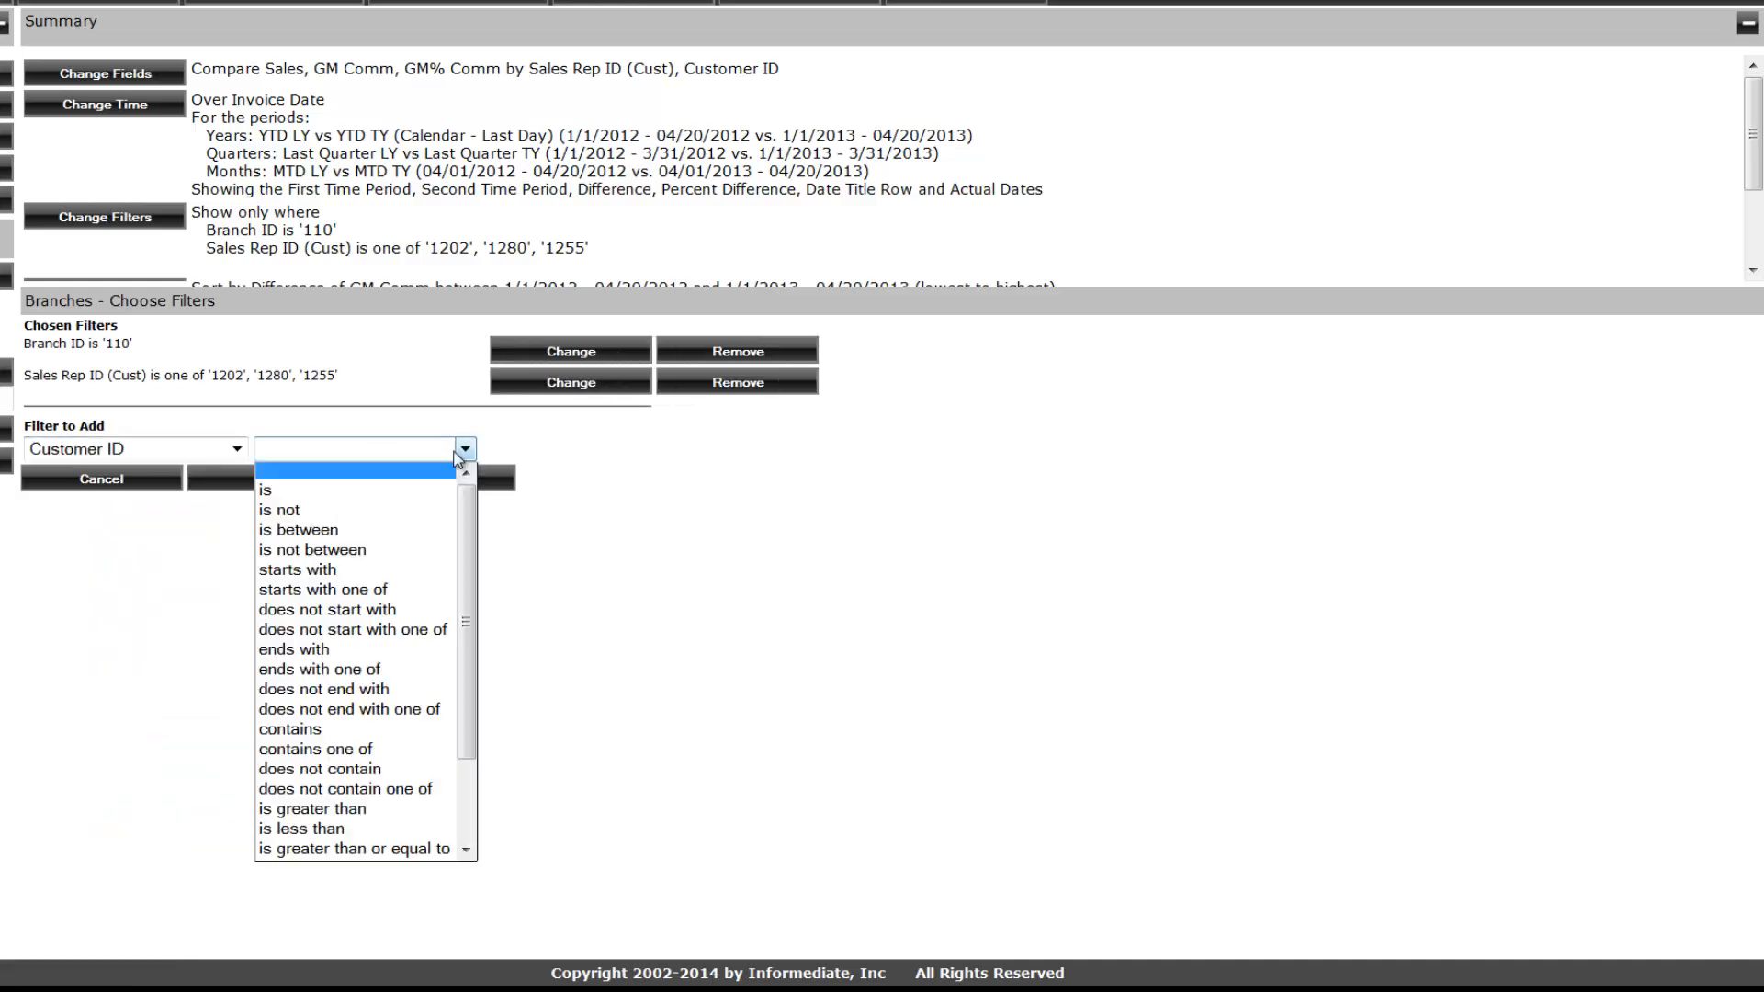
click(337, 496)
right_click(537, 453)
click(597, 547)
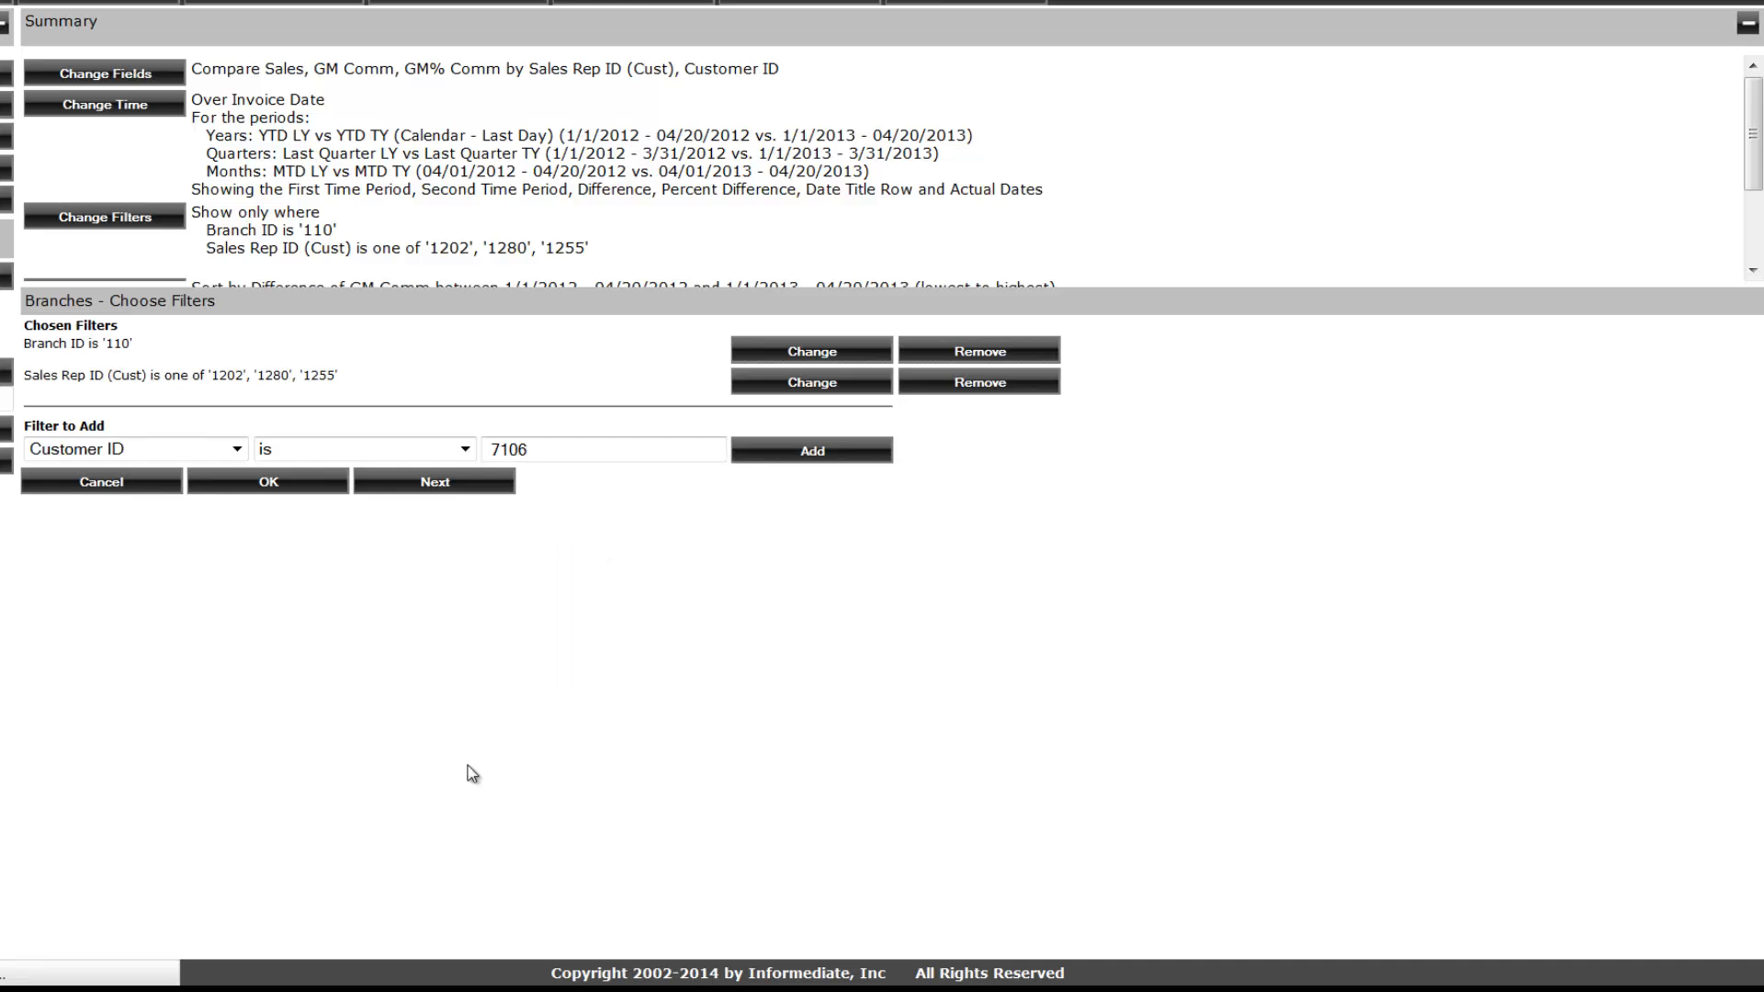
key(Return)
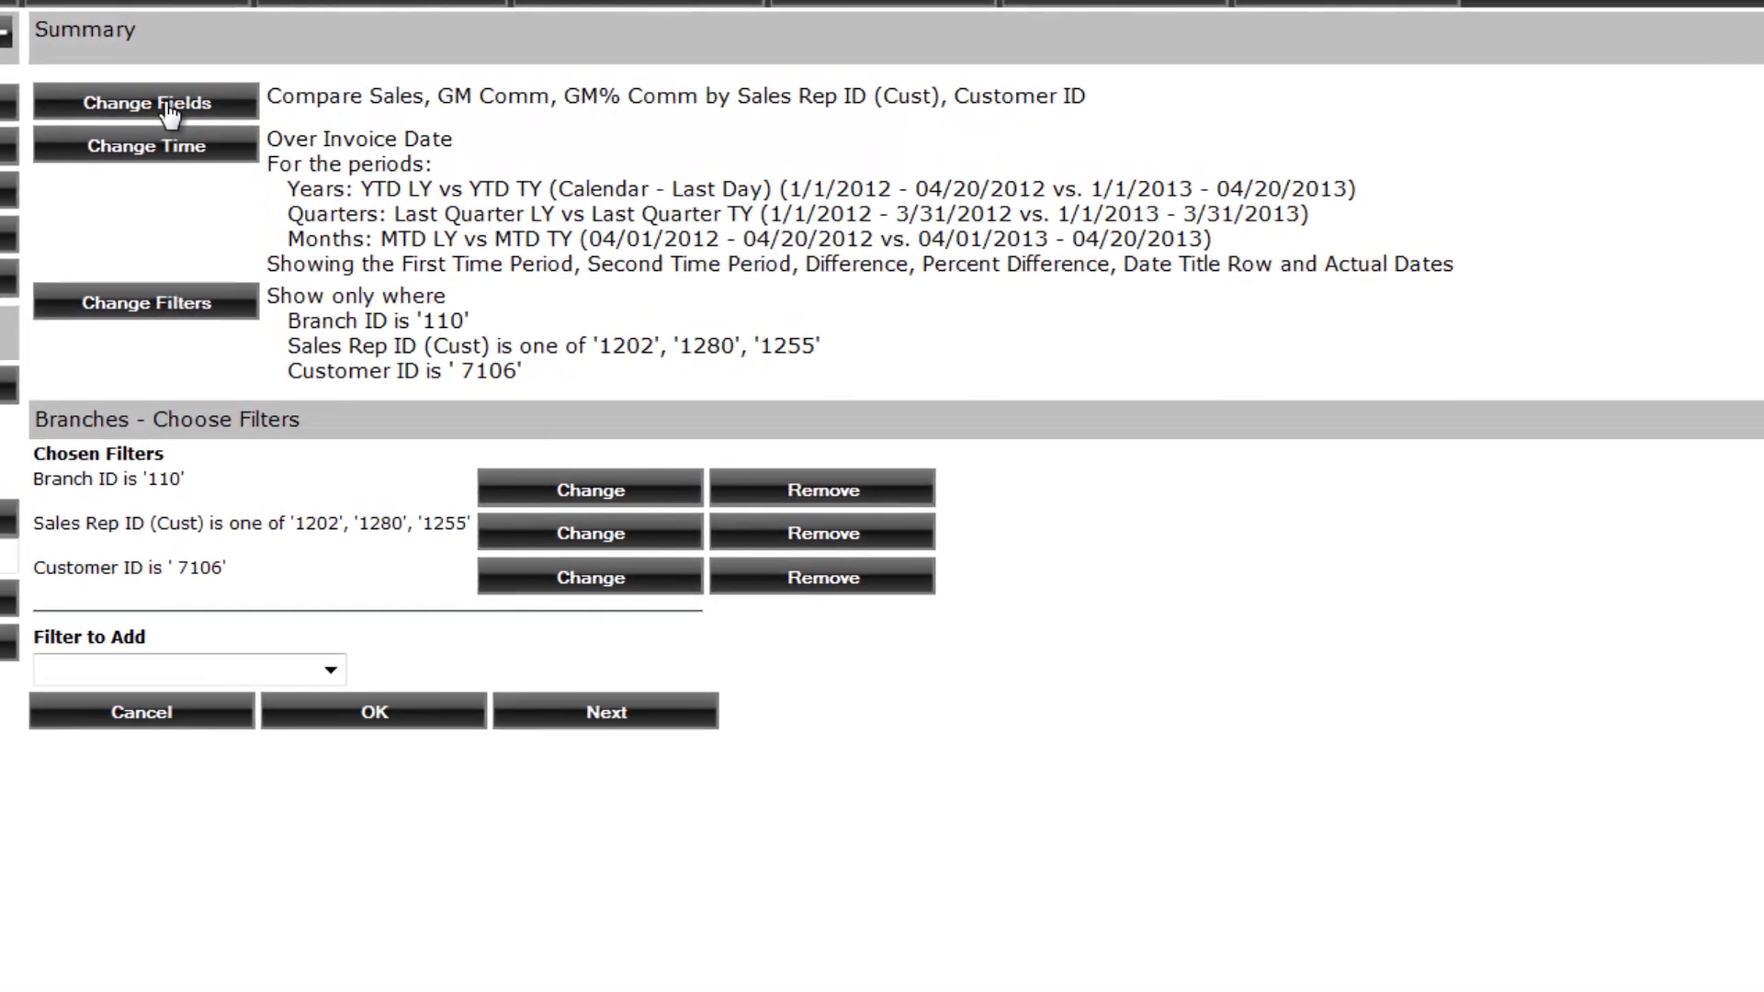
Add the Item Desc and Item ID fields to the Branches report fields.
click(168, 107)
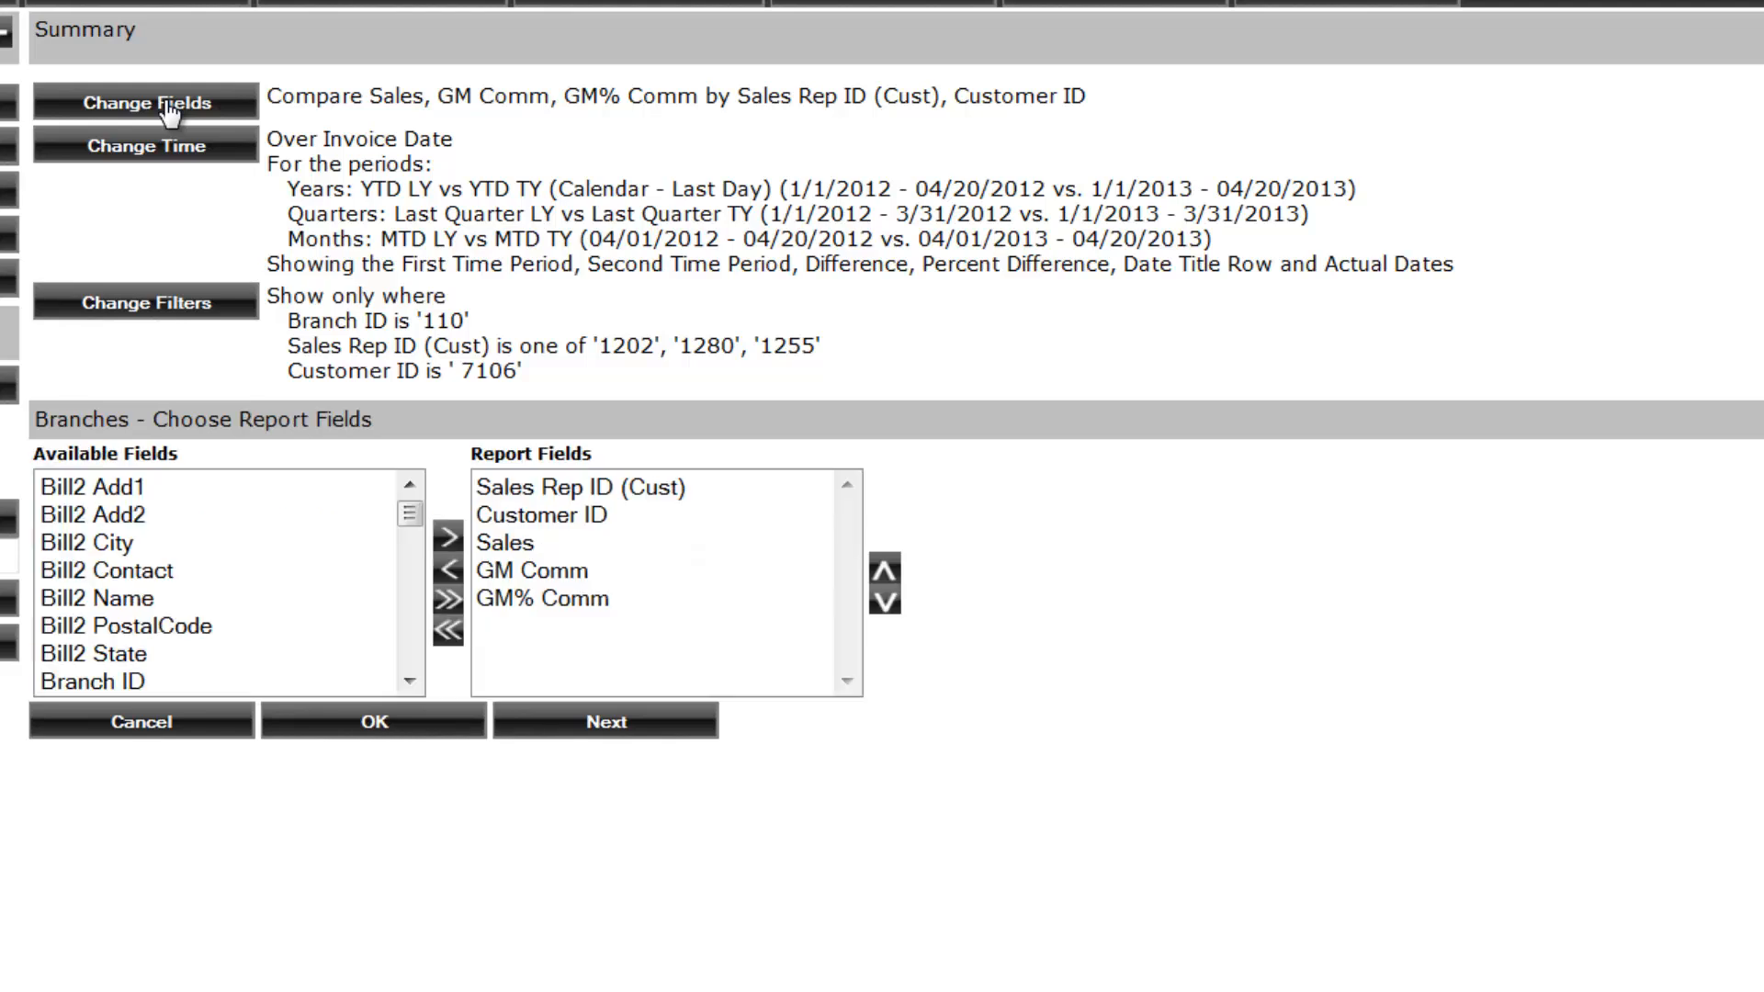
scroll(410, 641, down, 1)
scroll(409, 641, down, 10)
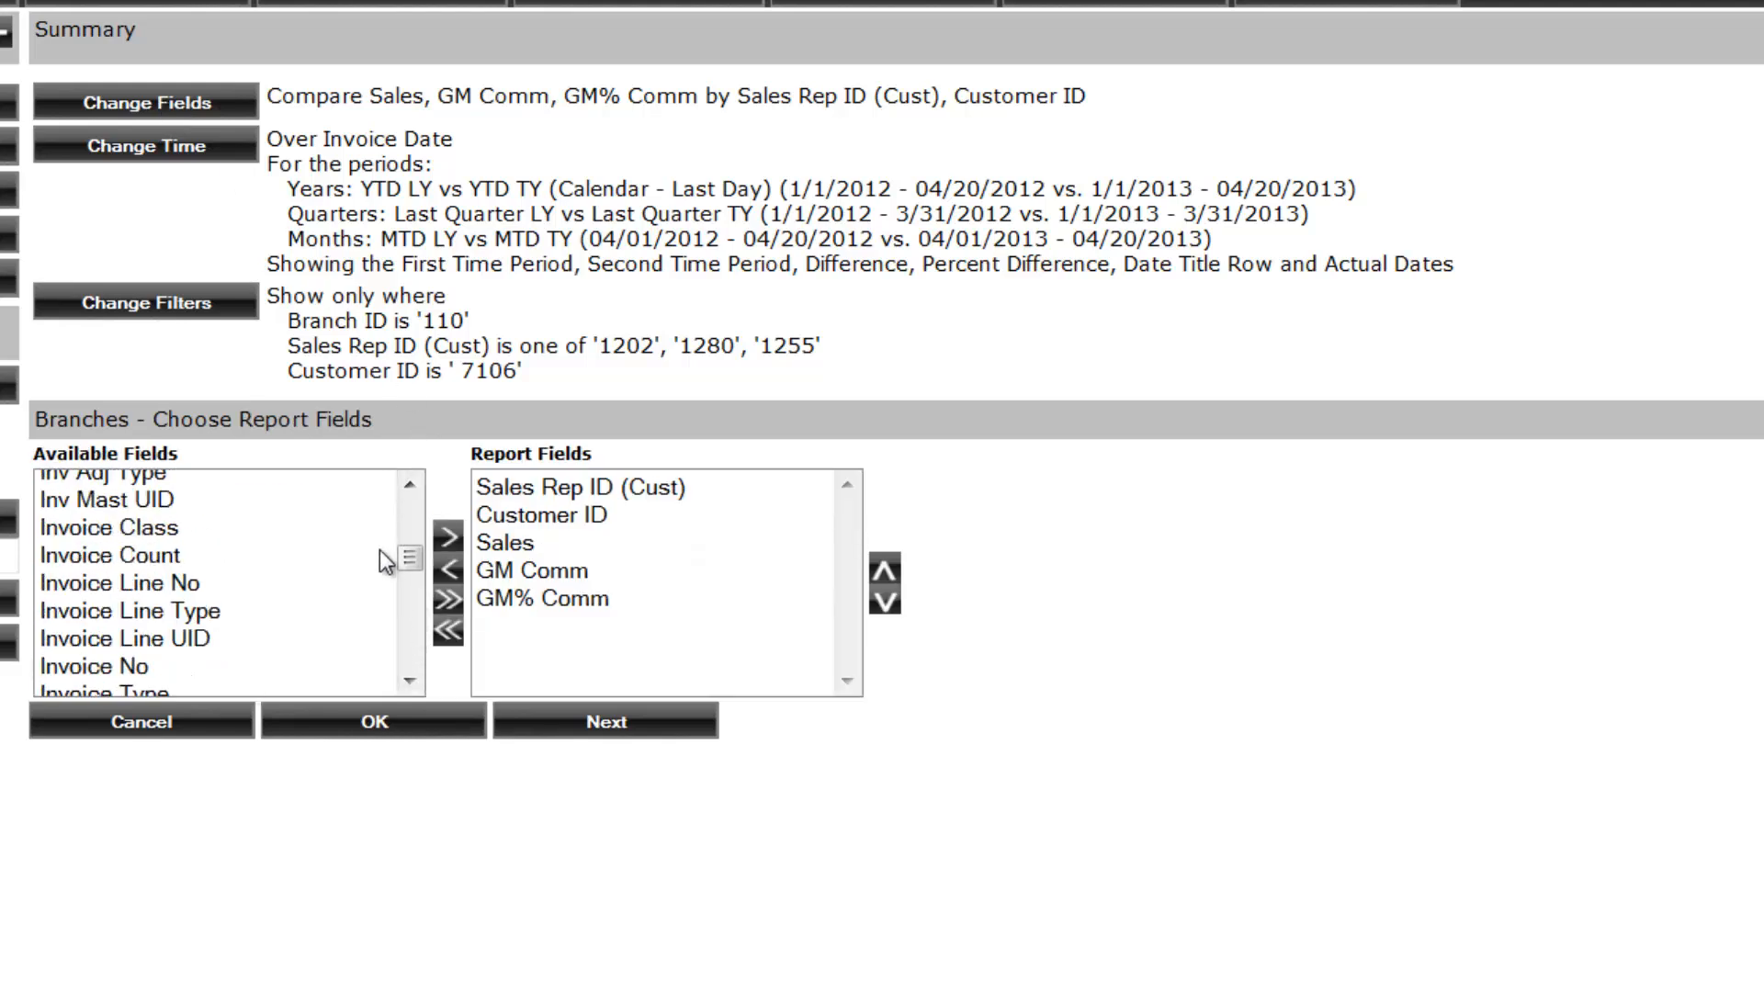
scroll(386, 561, down, 2)
click(108, 586)
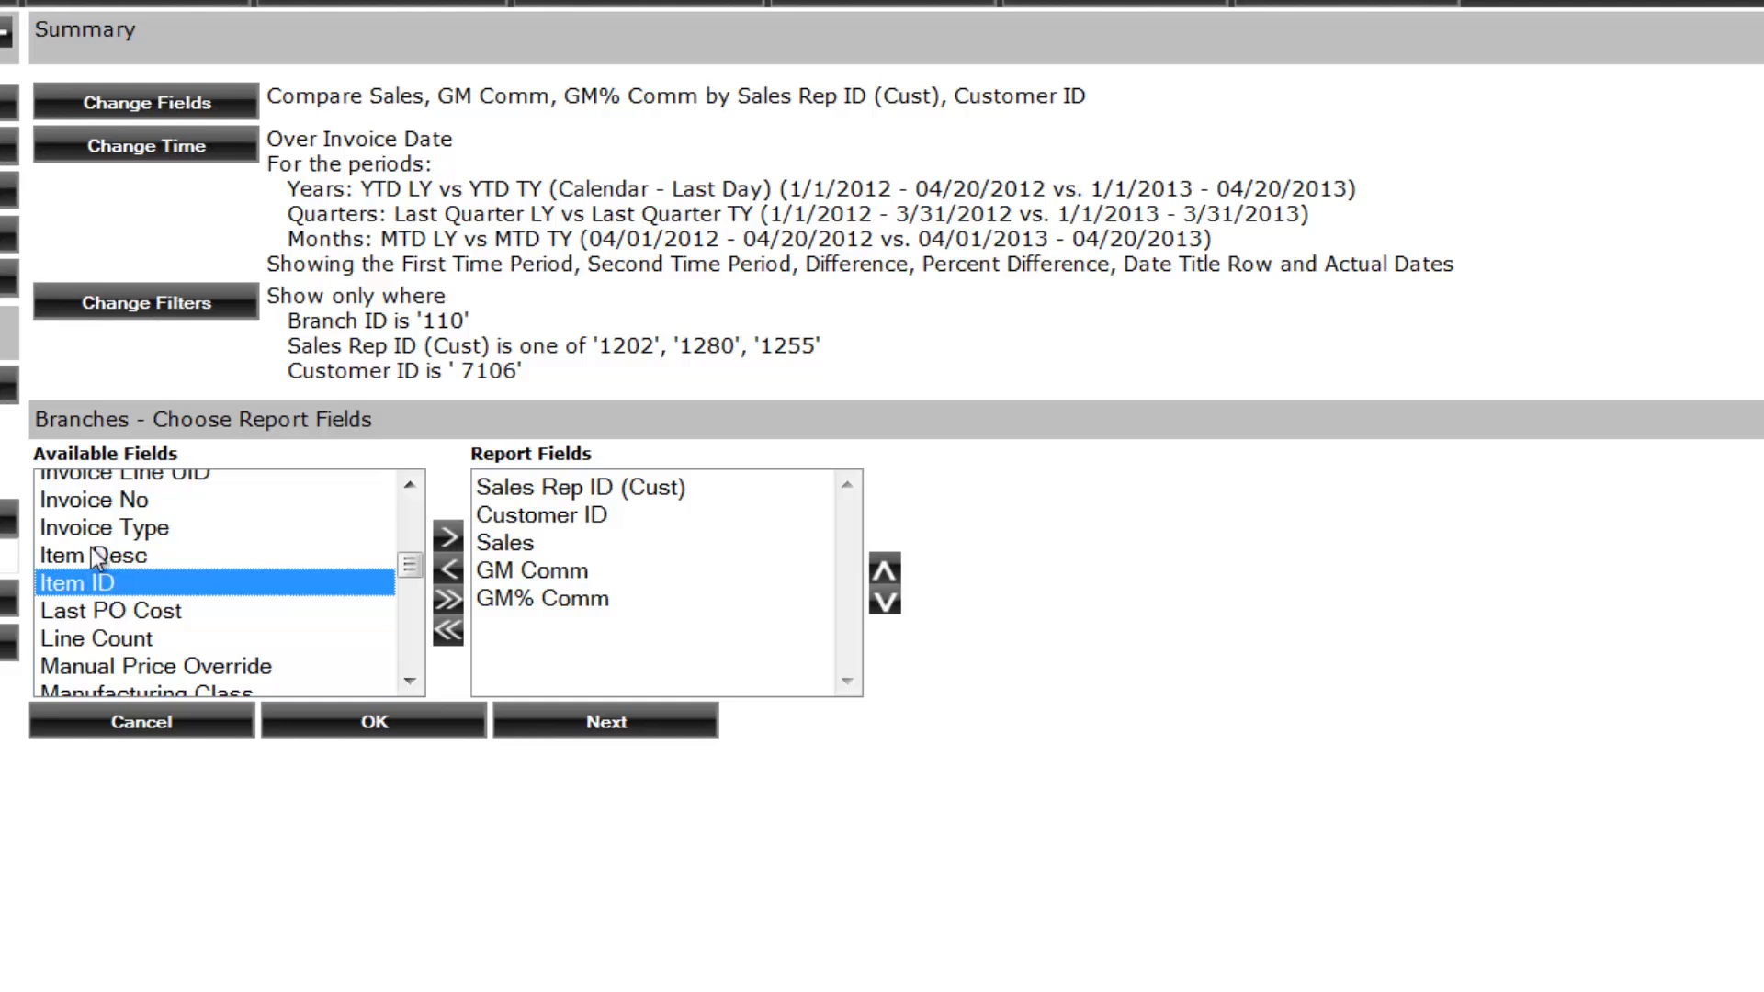
shift+click(97, 557)
click(447, 537)
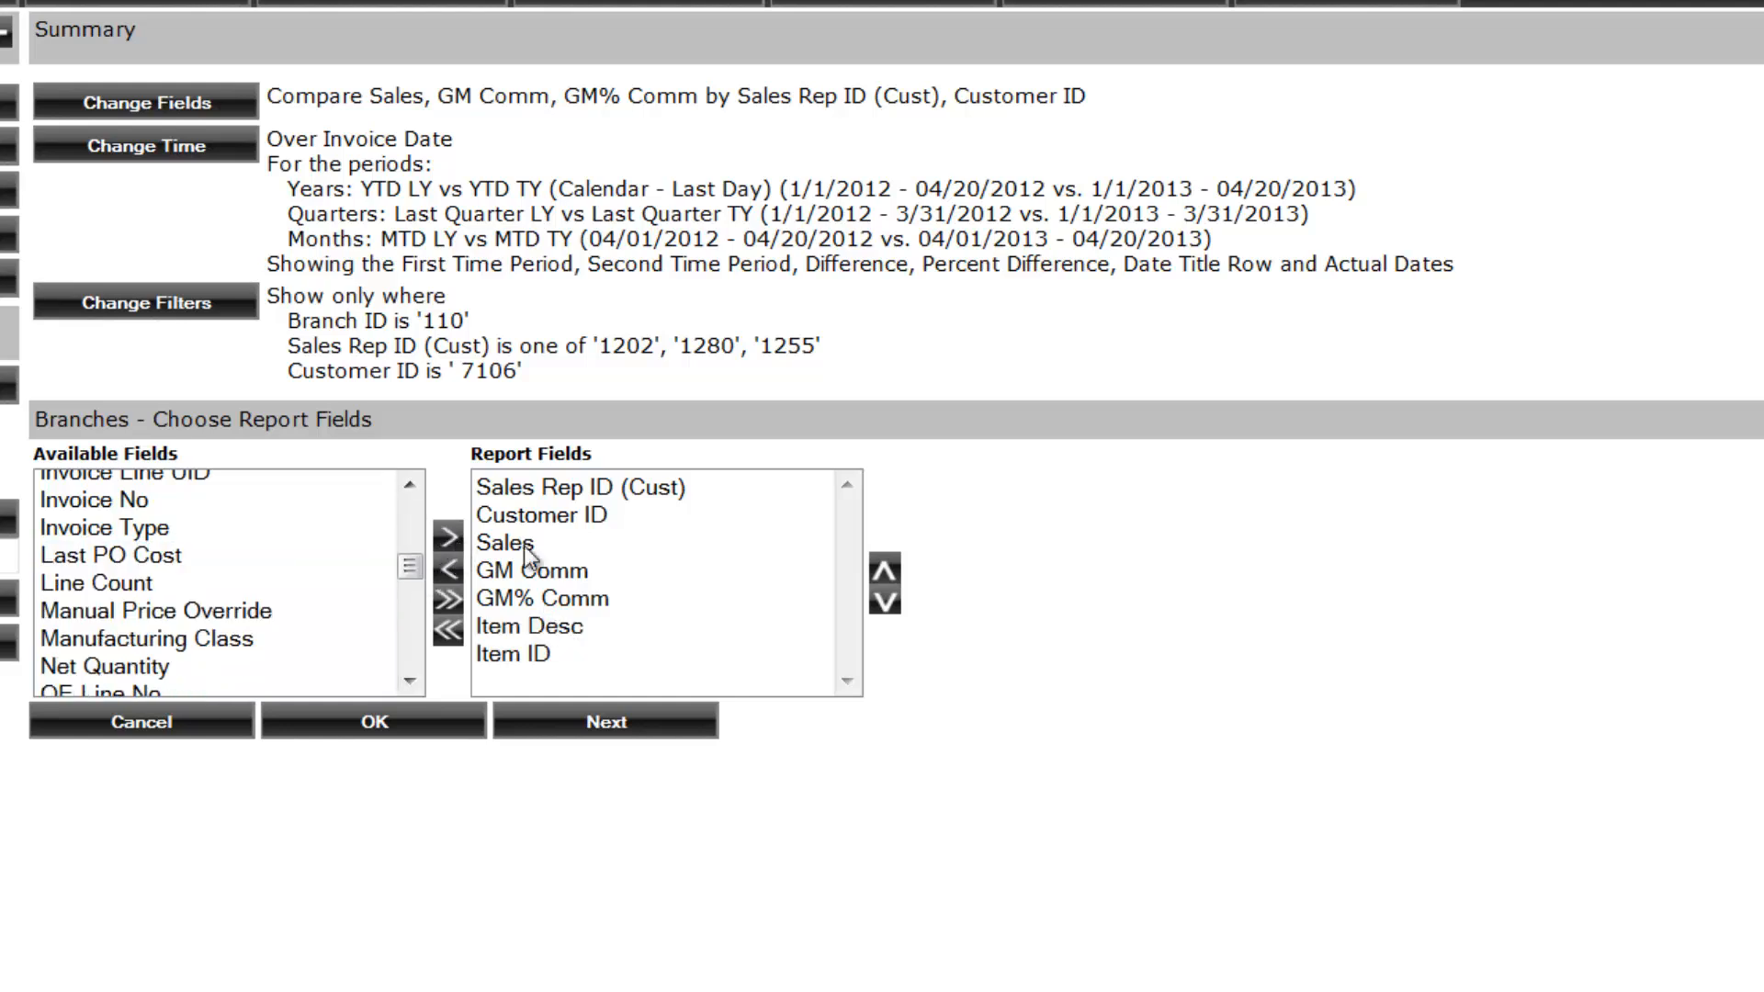
Add the Qty Ordered, Qty Requested and Qty Shipped fields to the Branches report fields.
drag(528, 550, 525, 598)
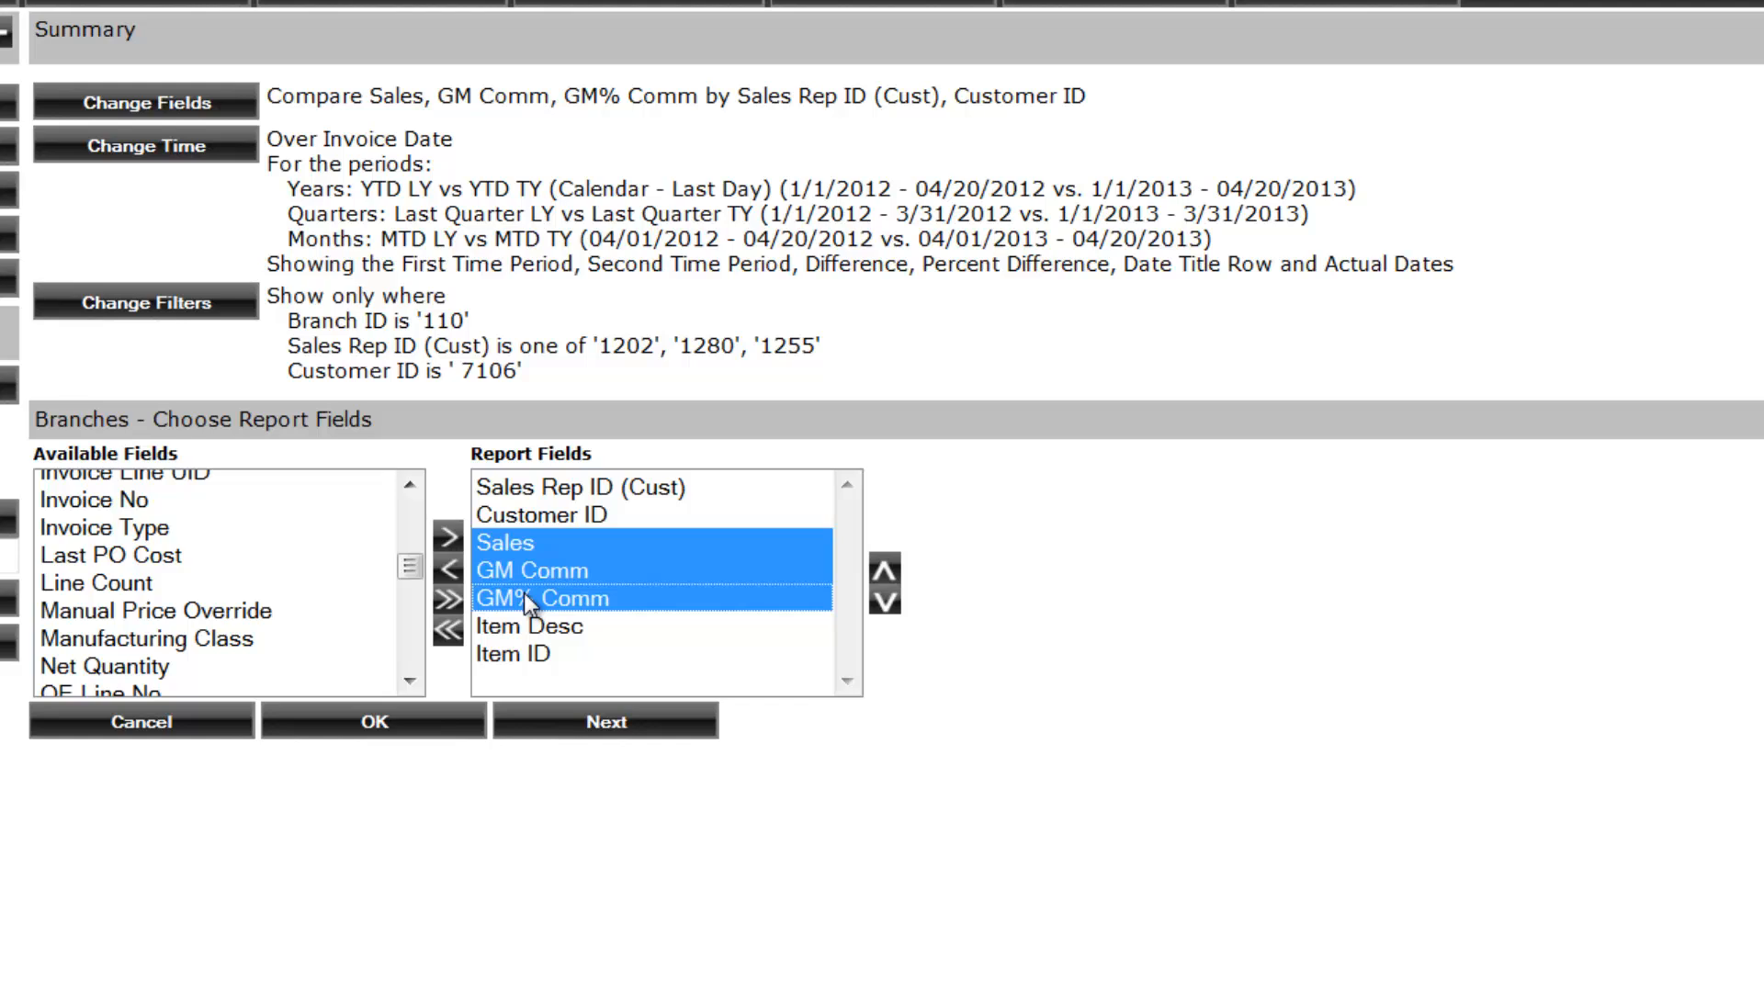
click(410, 681)
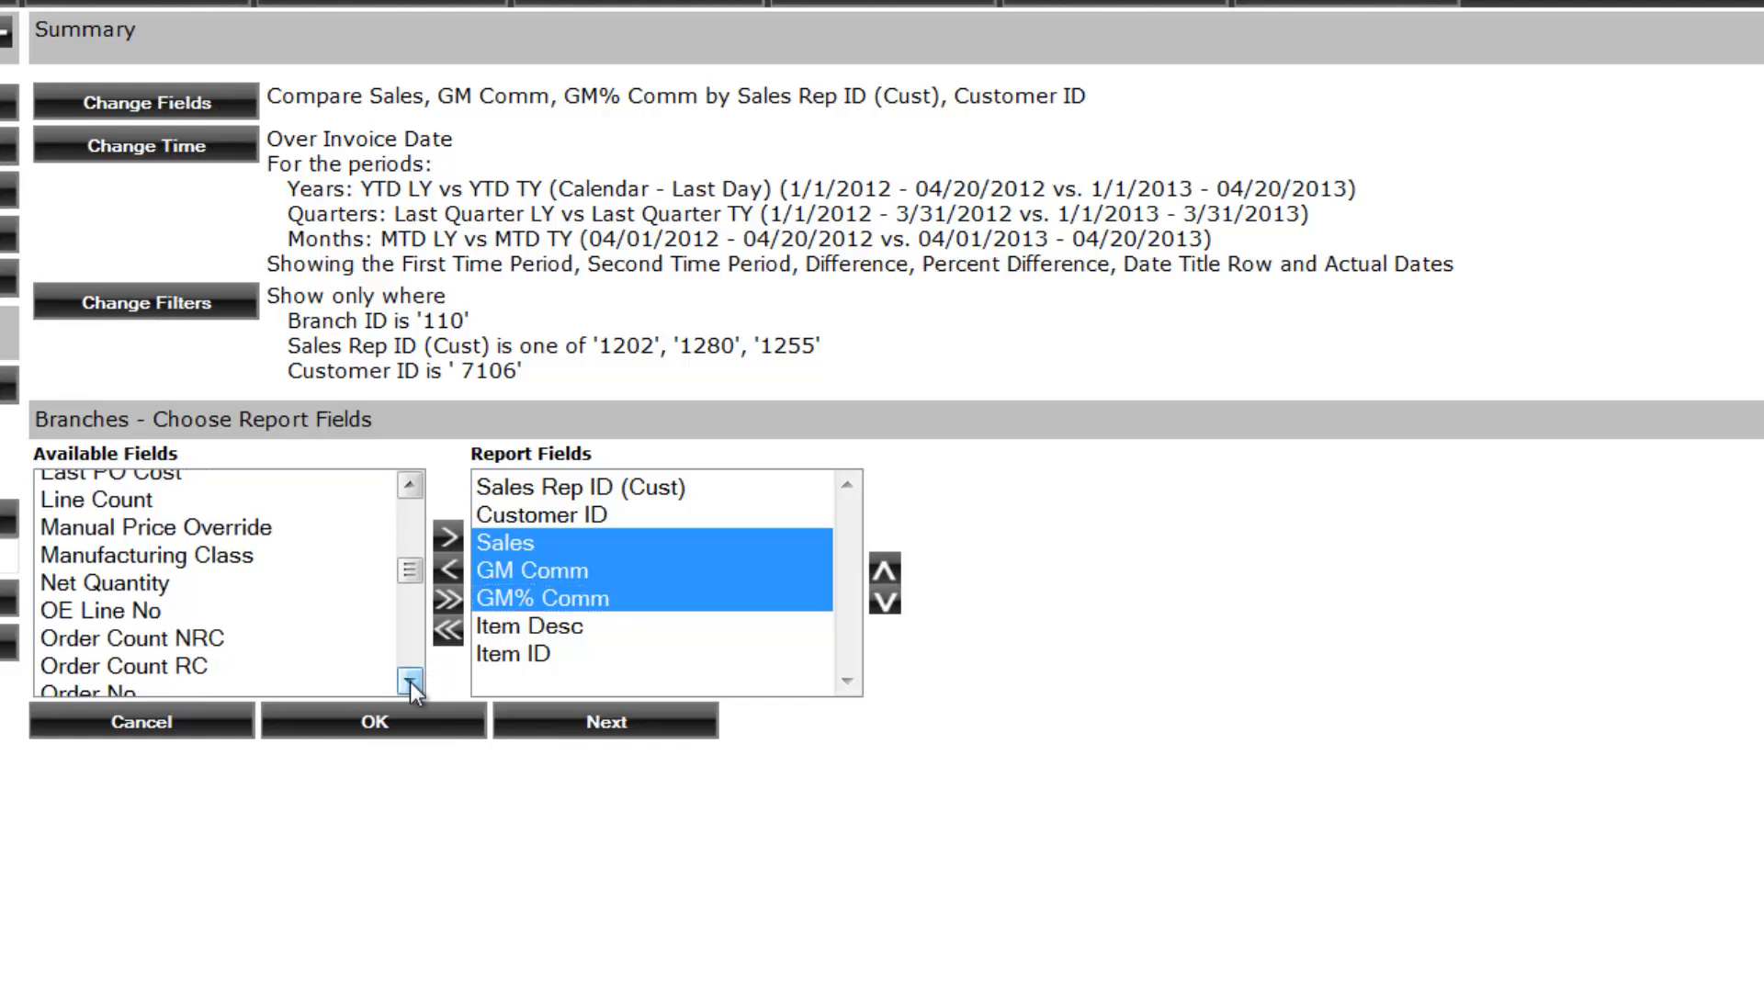
drag(409, 681, 412, 679)
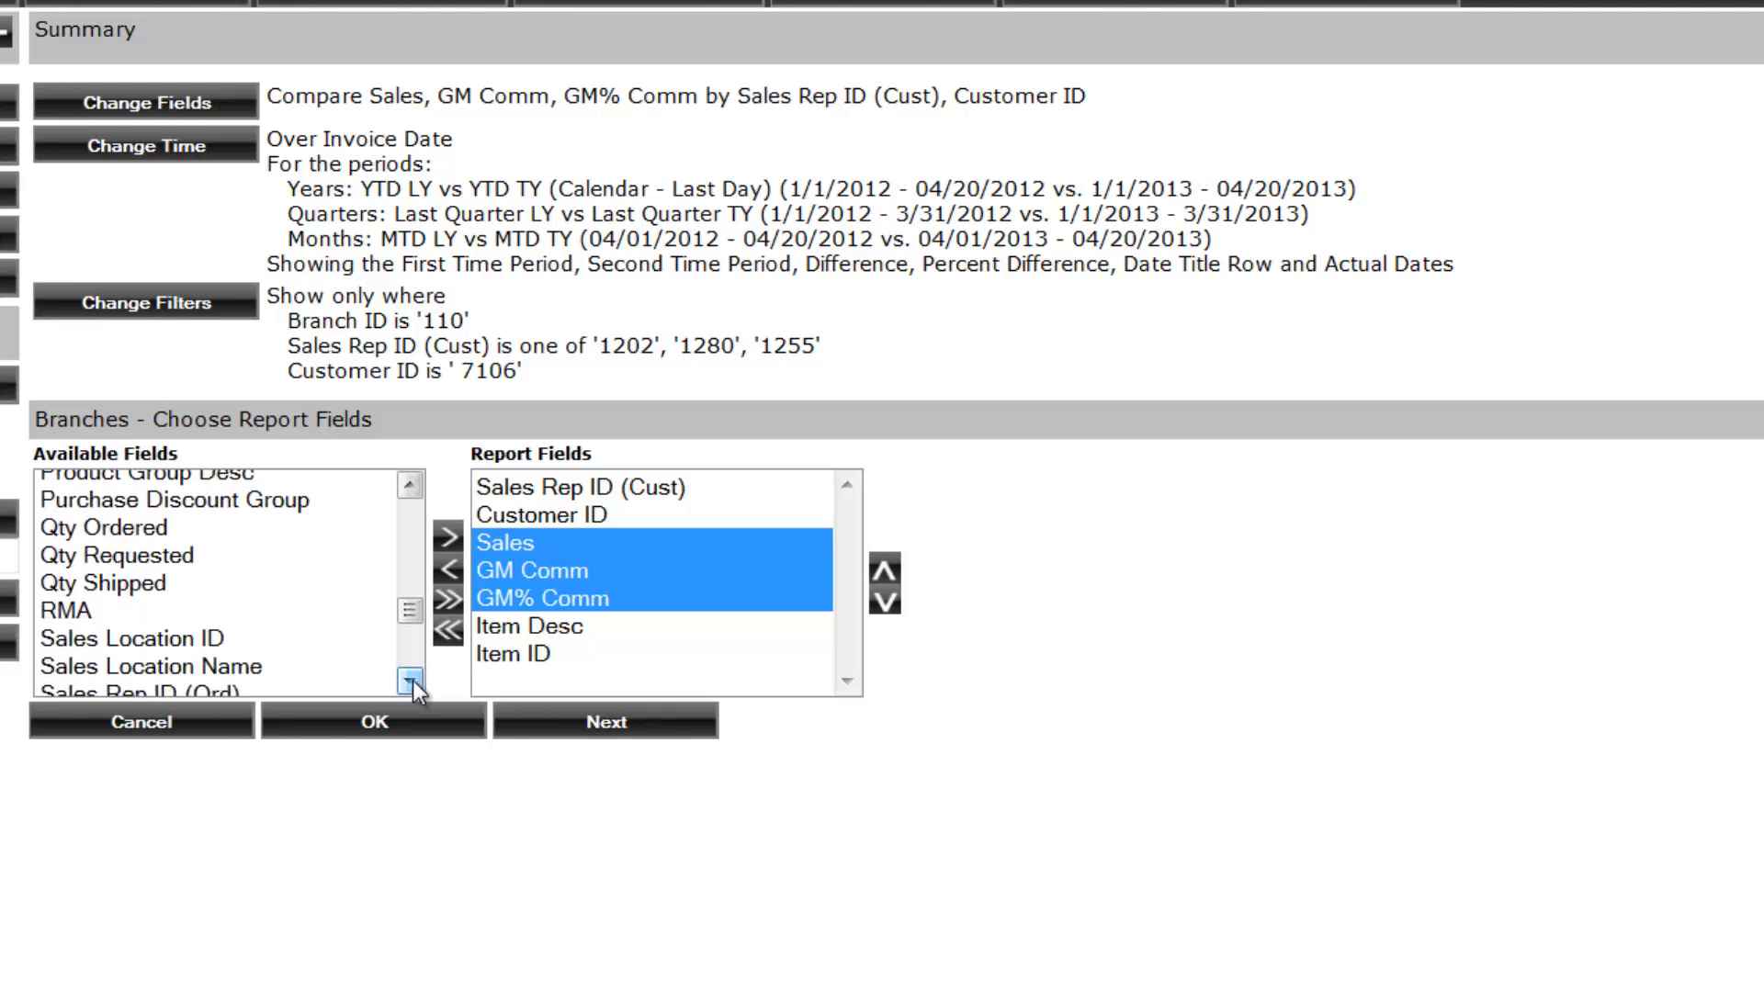
click(68, 536)
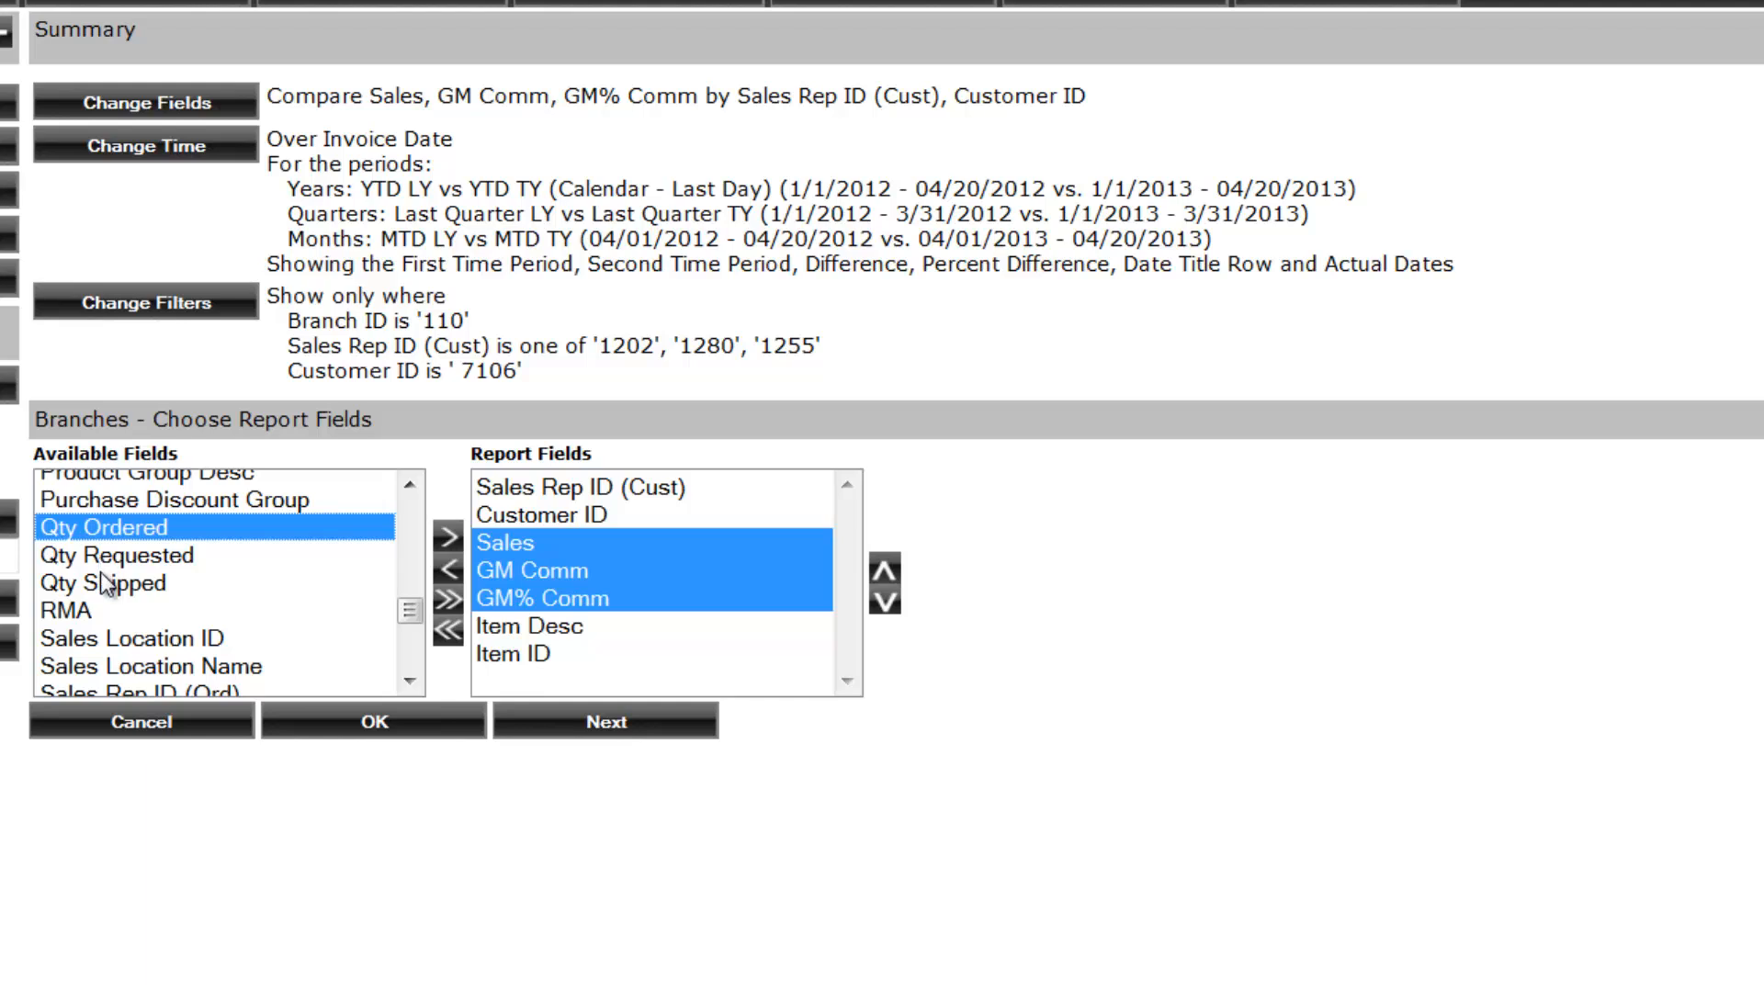
shift+click(120, 588)
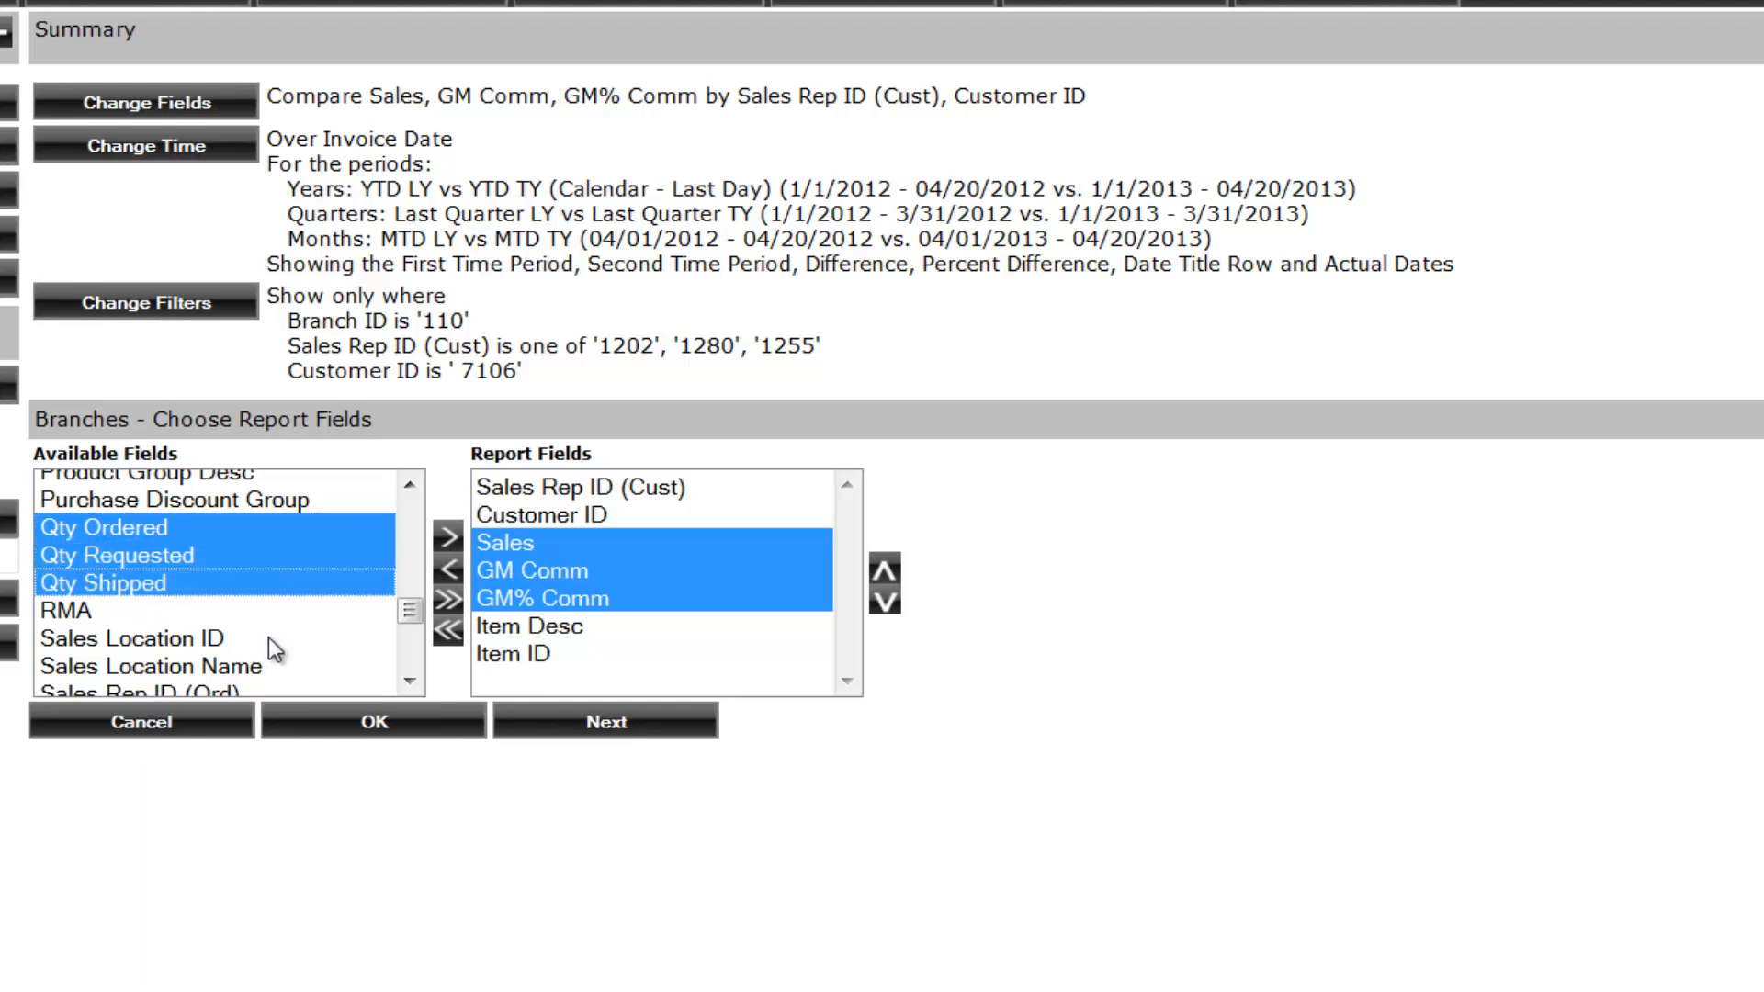
click(449, 538)
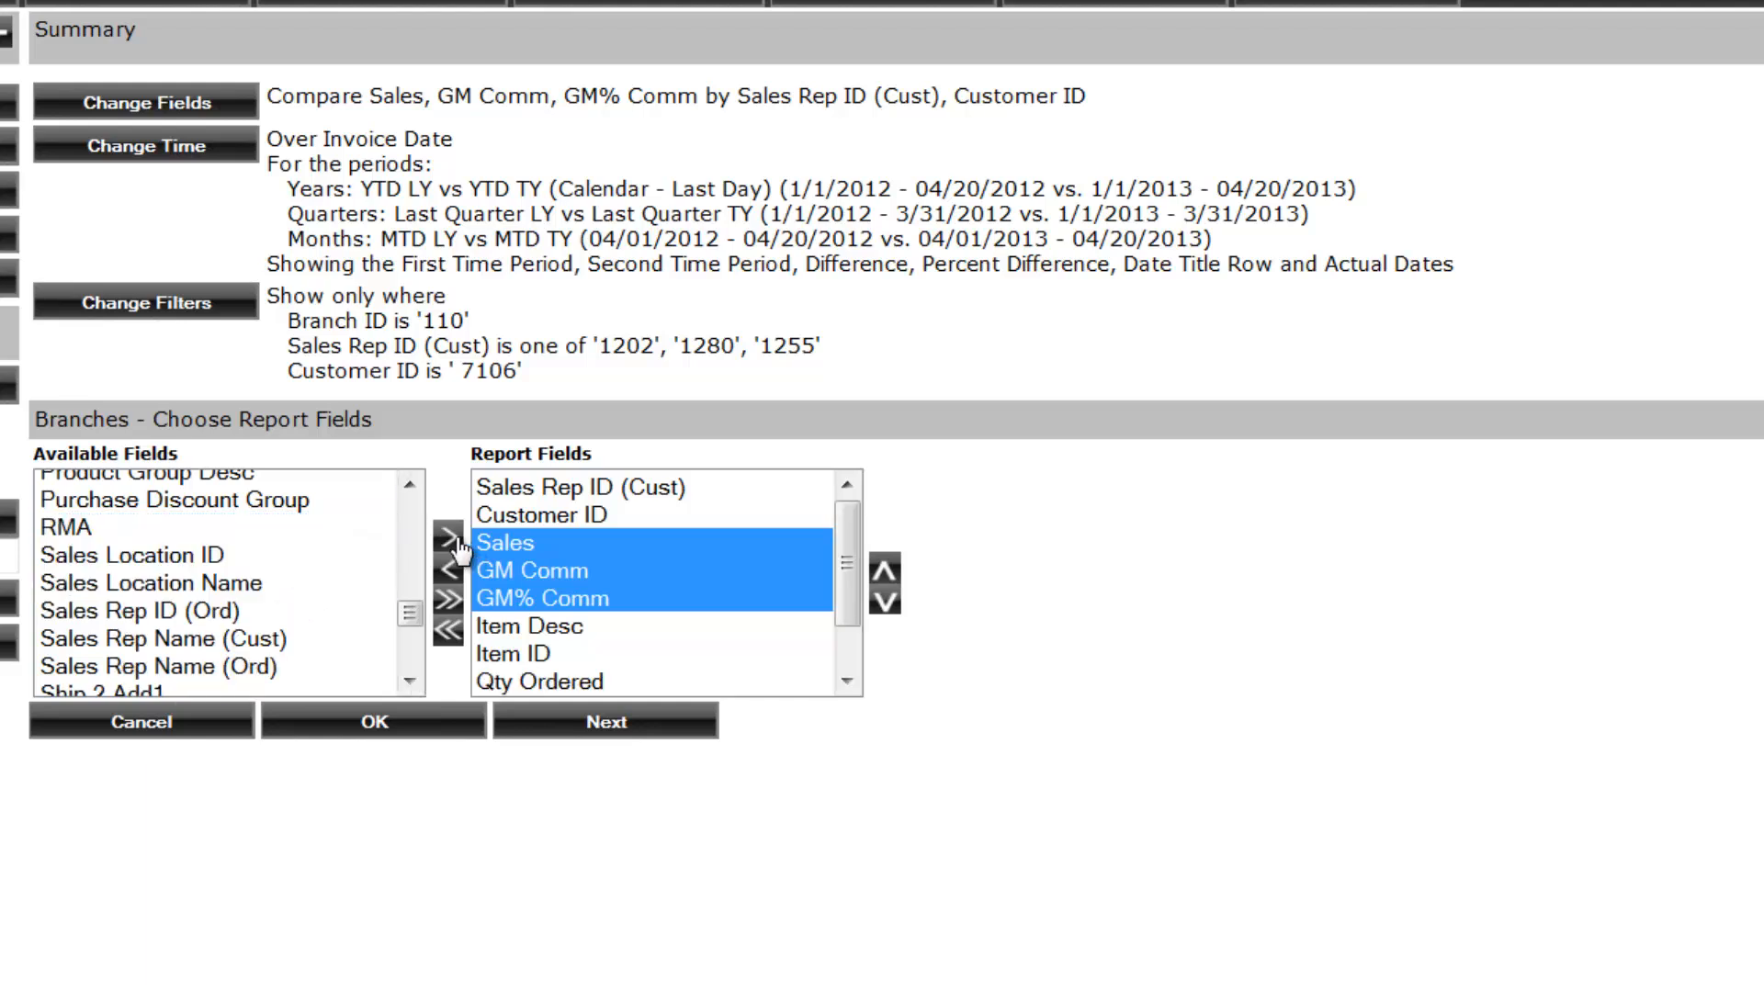
Add the Fill Rate % field to the report fields.
drag(417, 510, 418, 511)
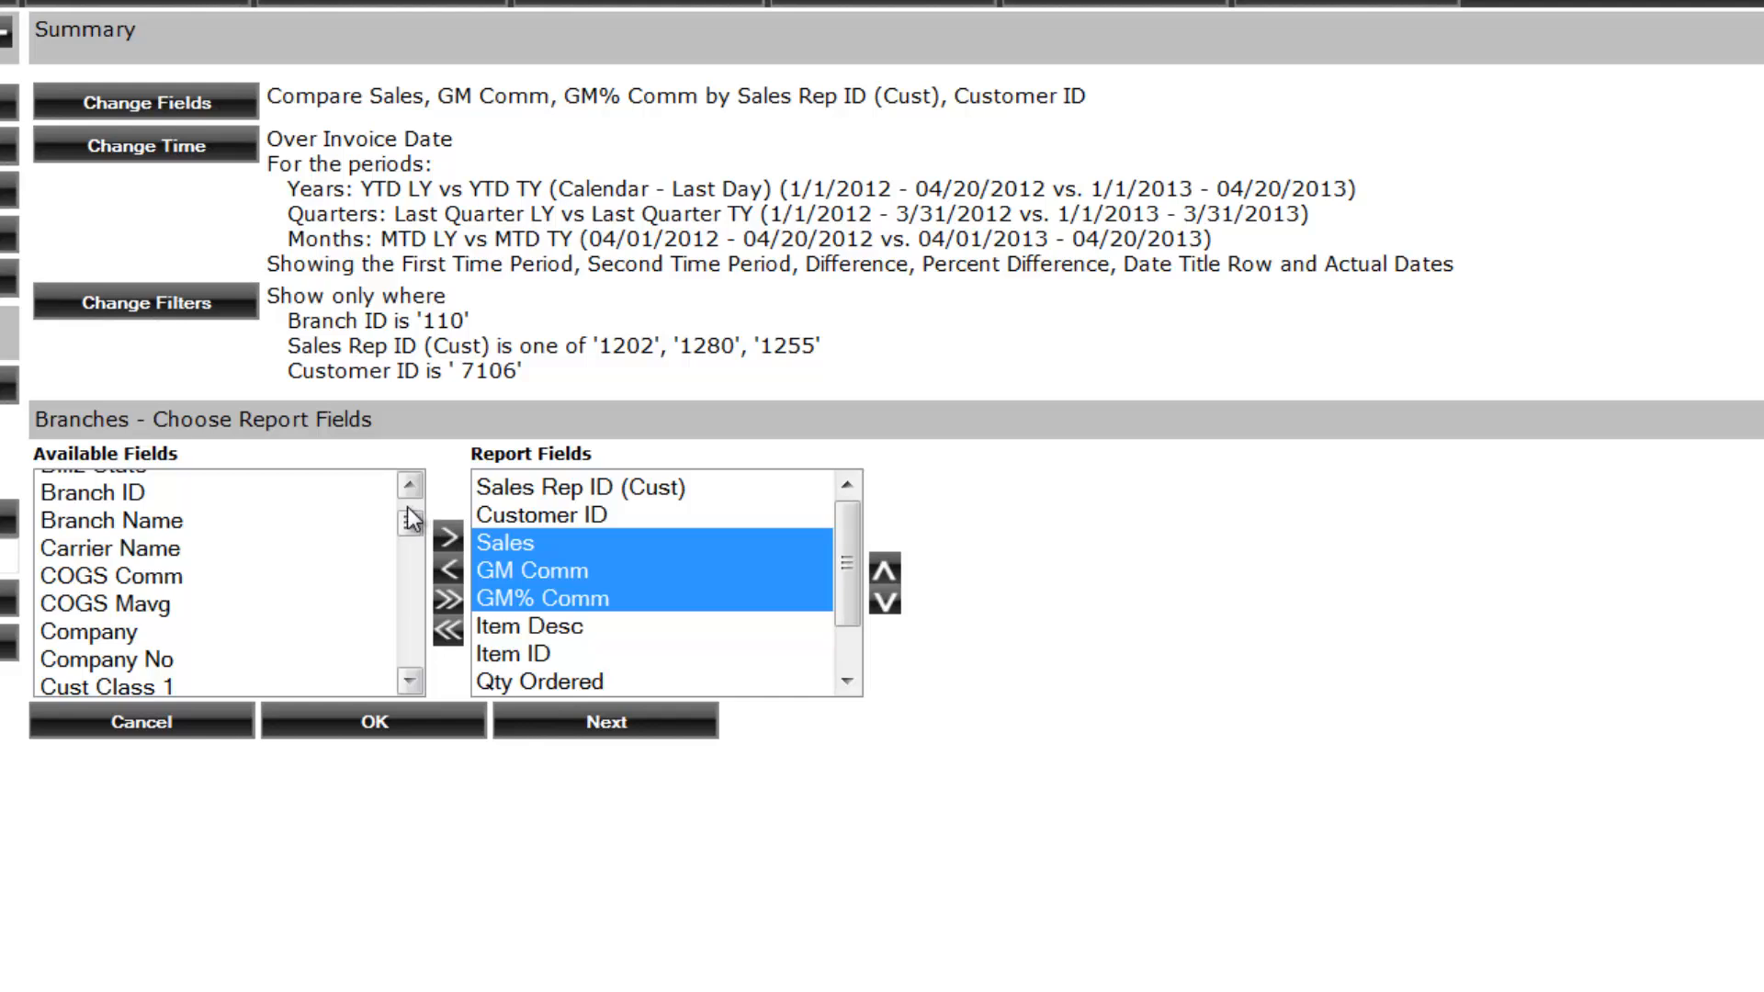
click(409, 484)
click(407, 594)
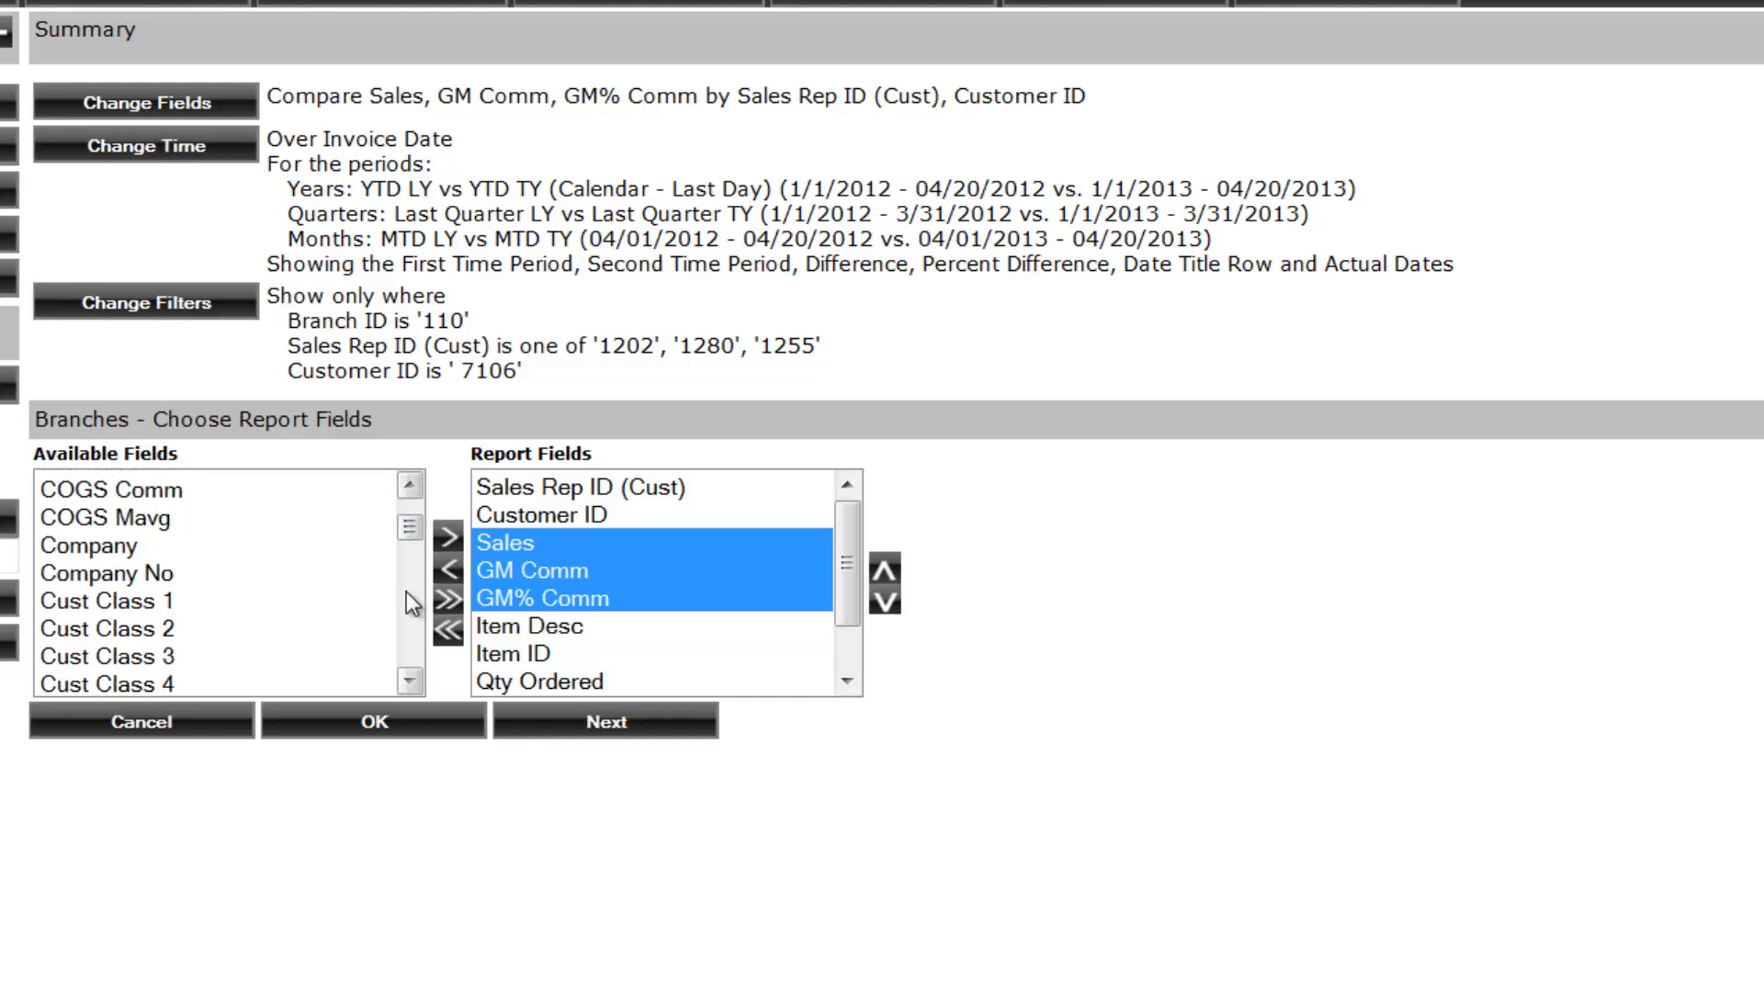
click(406, 591)
click(406, 591)
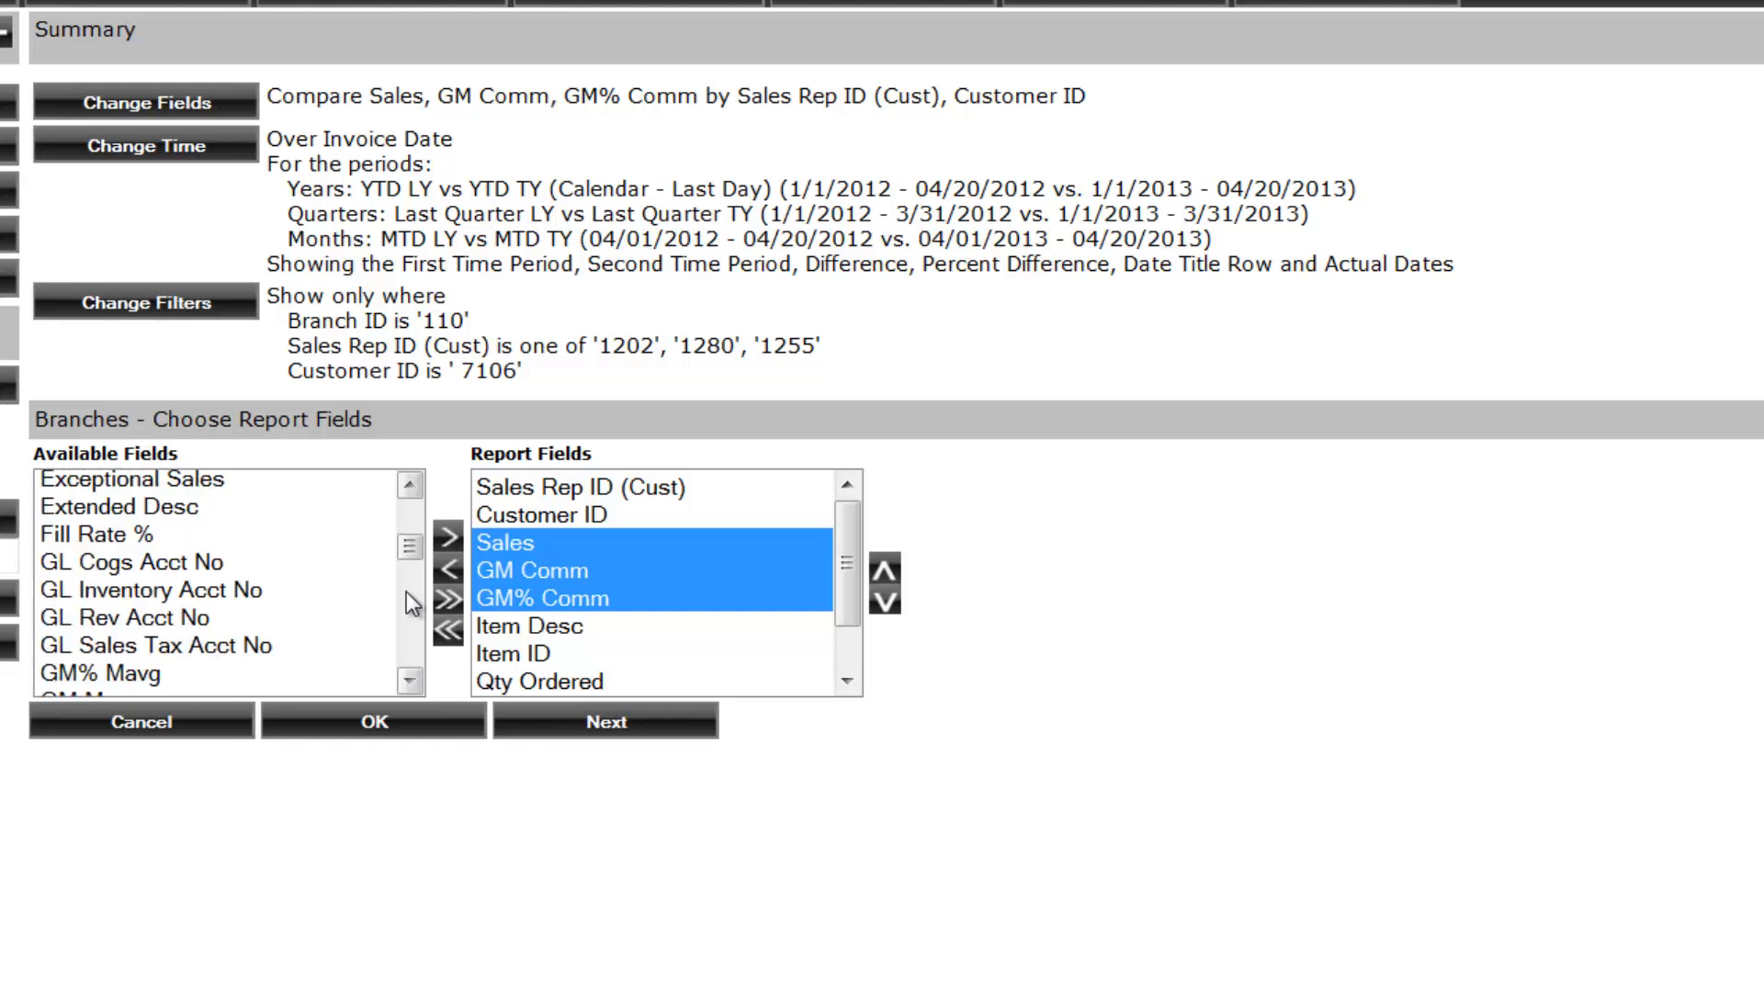
click(109, 535)
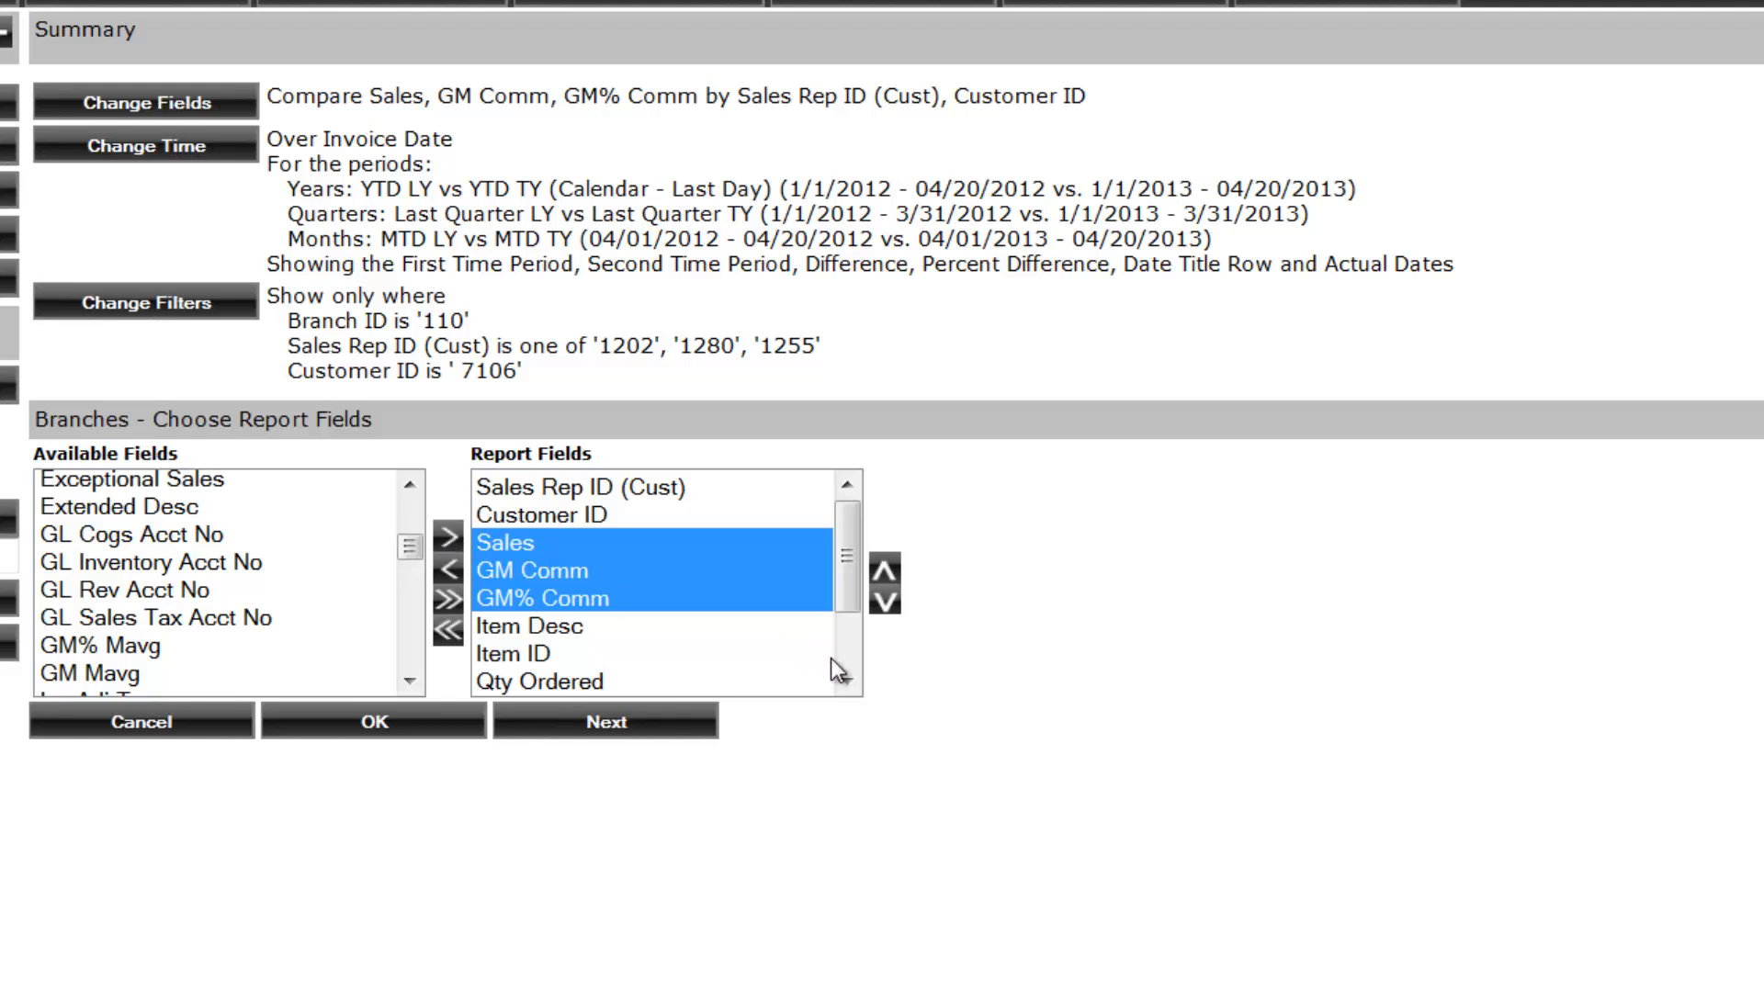
Move Qty Requested above Qty Ordered in the report field order.
scroll(846, 673, down, 1)
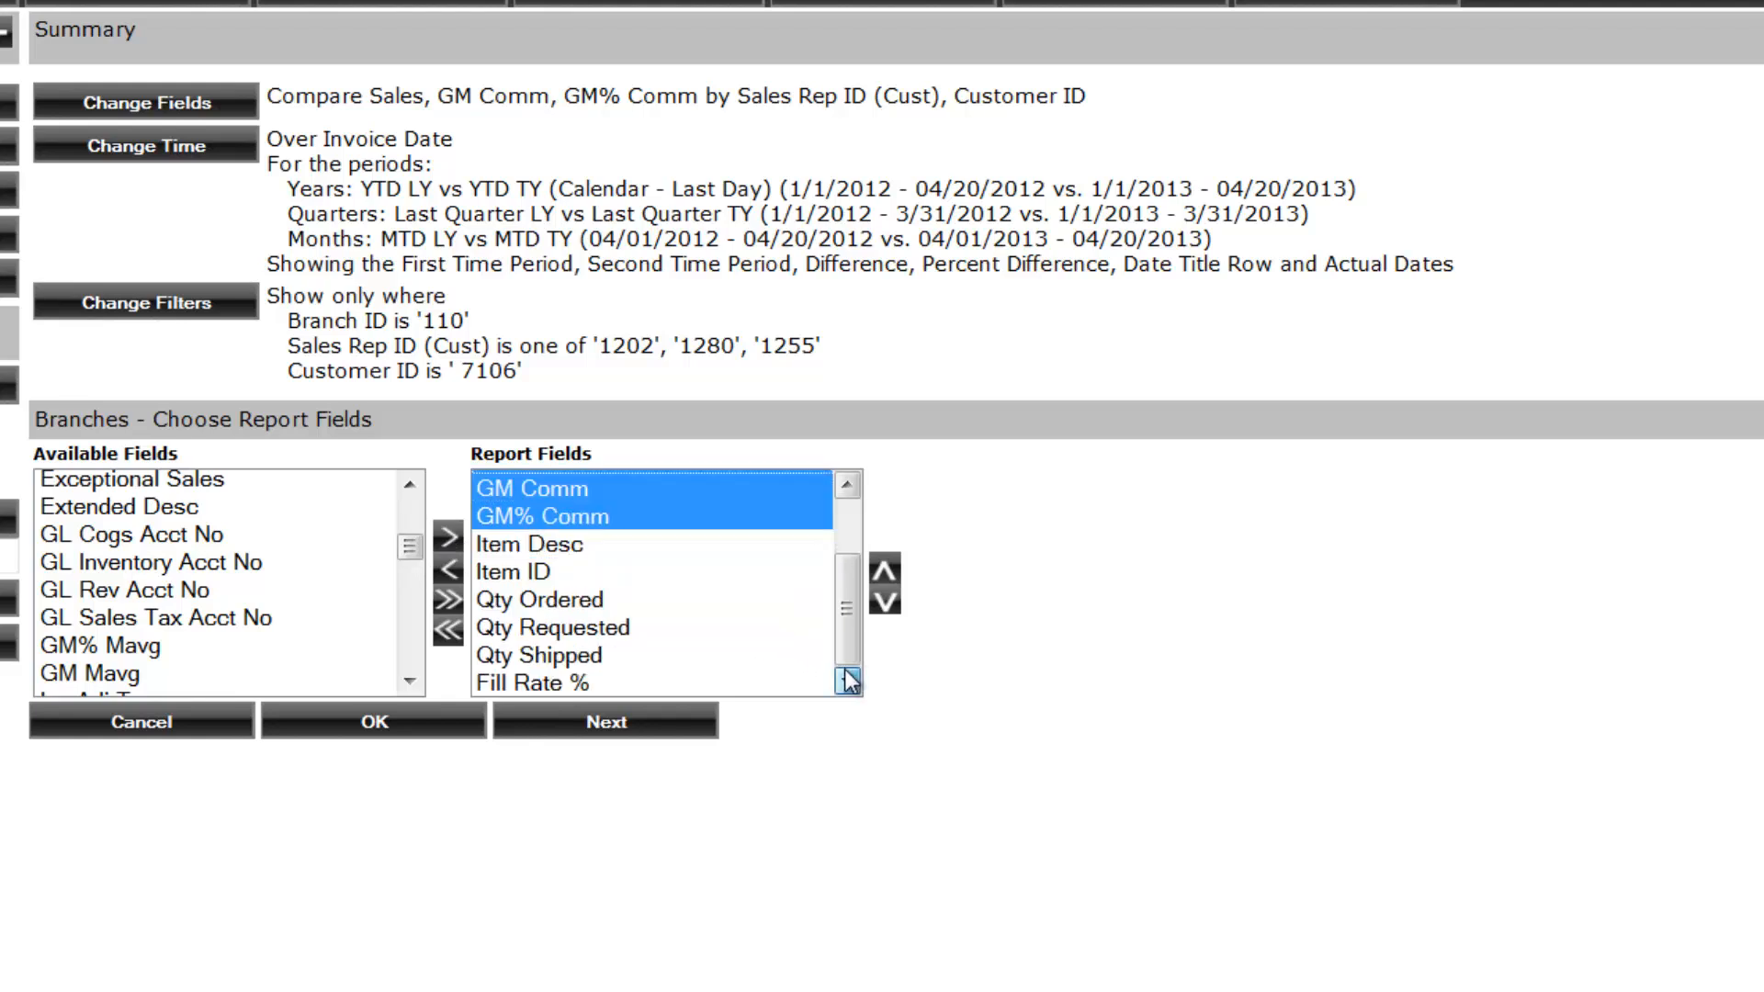
click(539, 658)
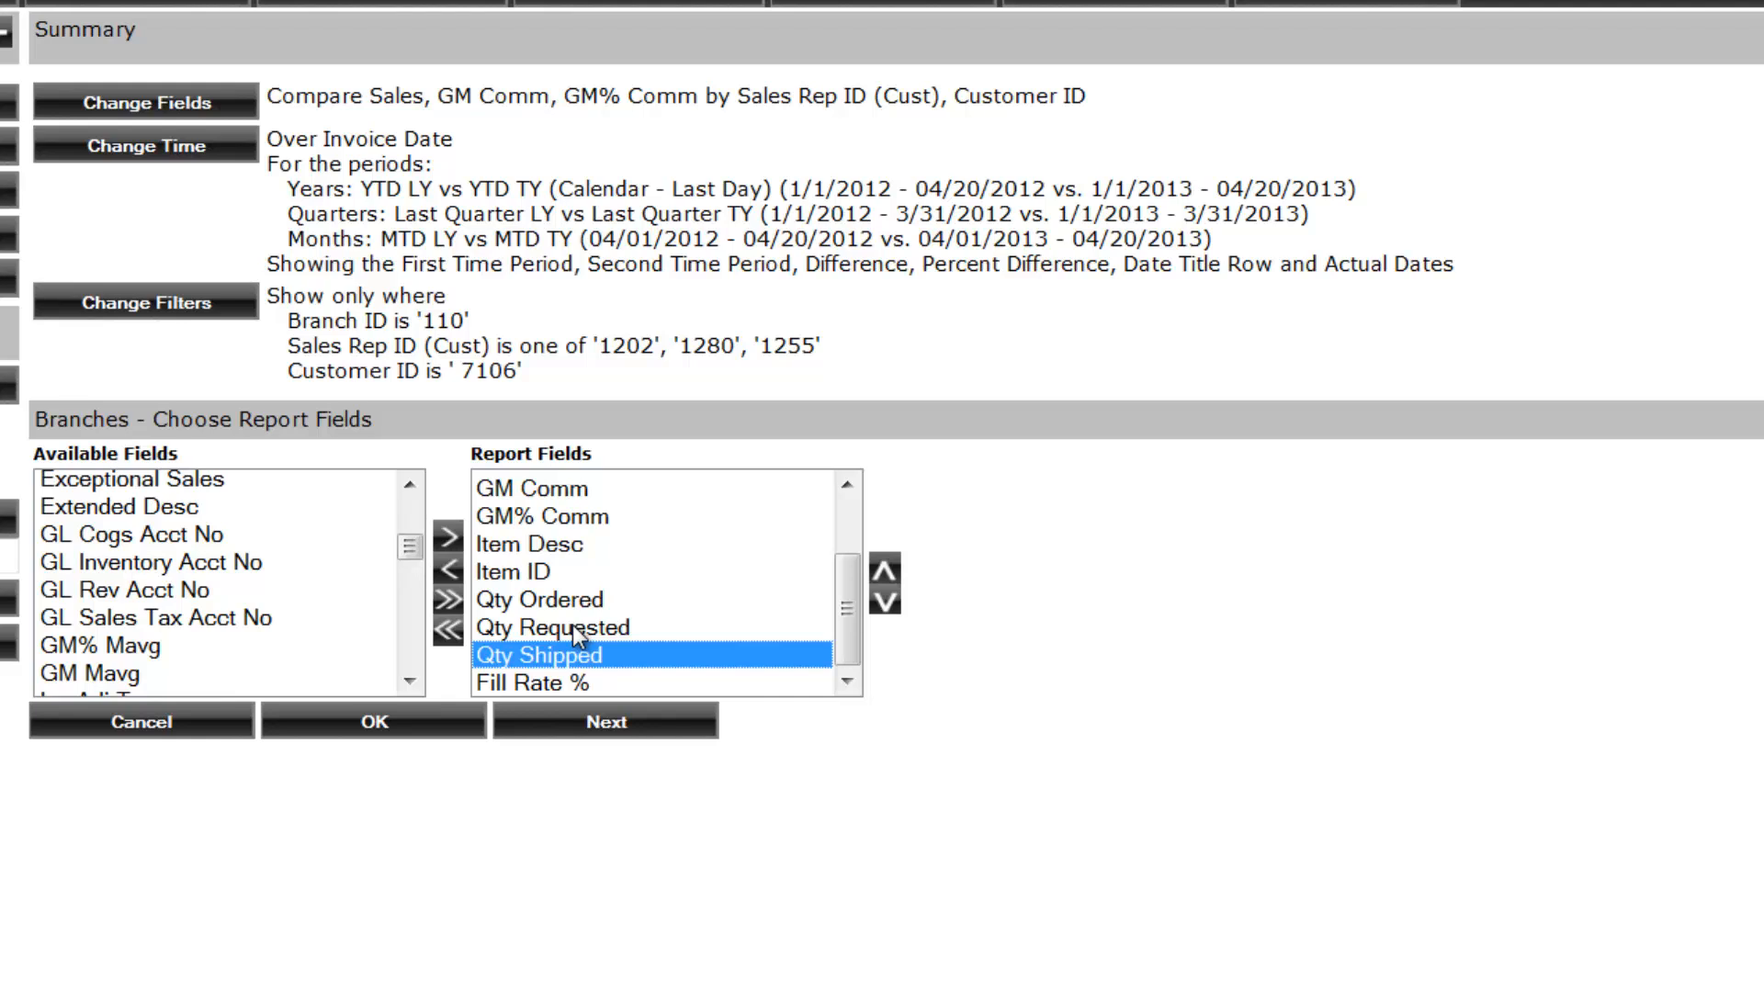
click(571, 628)
click(884, 575)
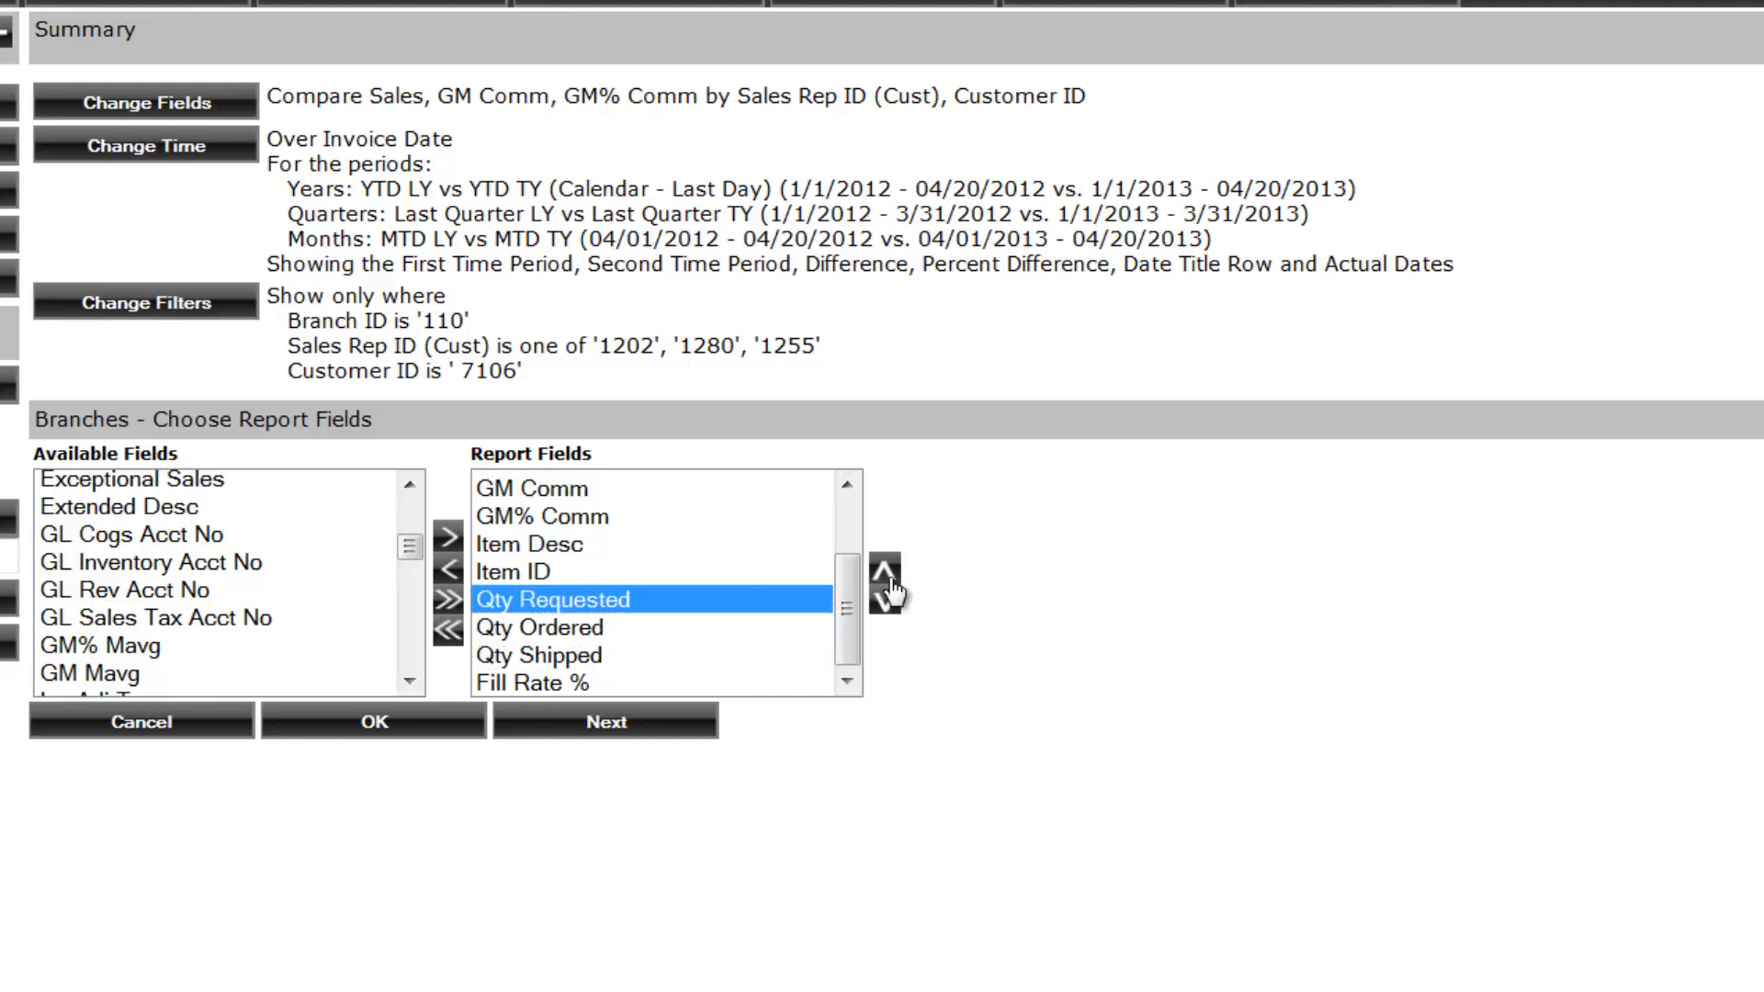
Remove Sales Rep ID (Cust) and Customer ID from the report fields.
click(847, 484)
click(529, 488)
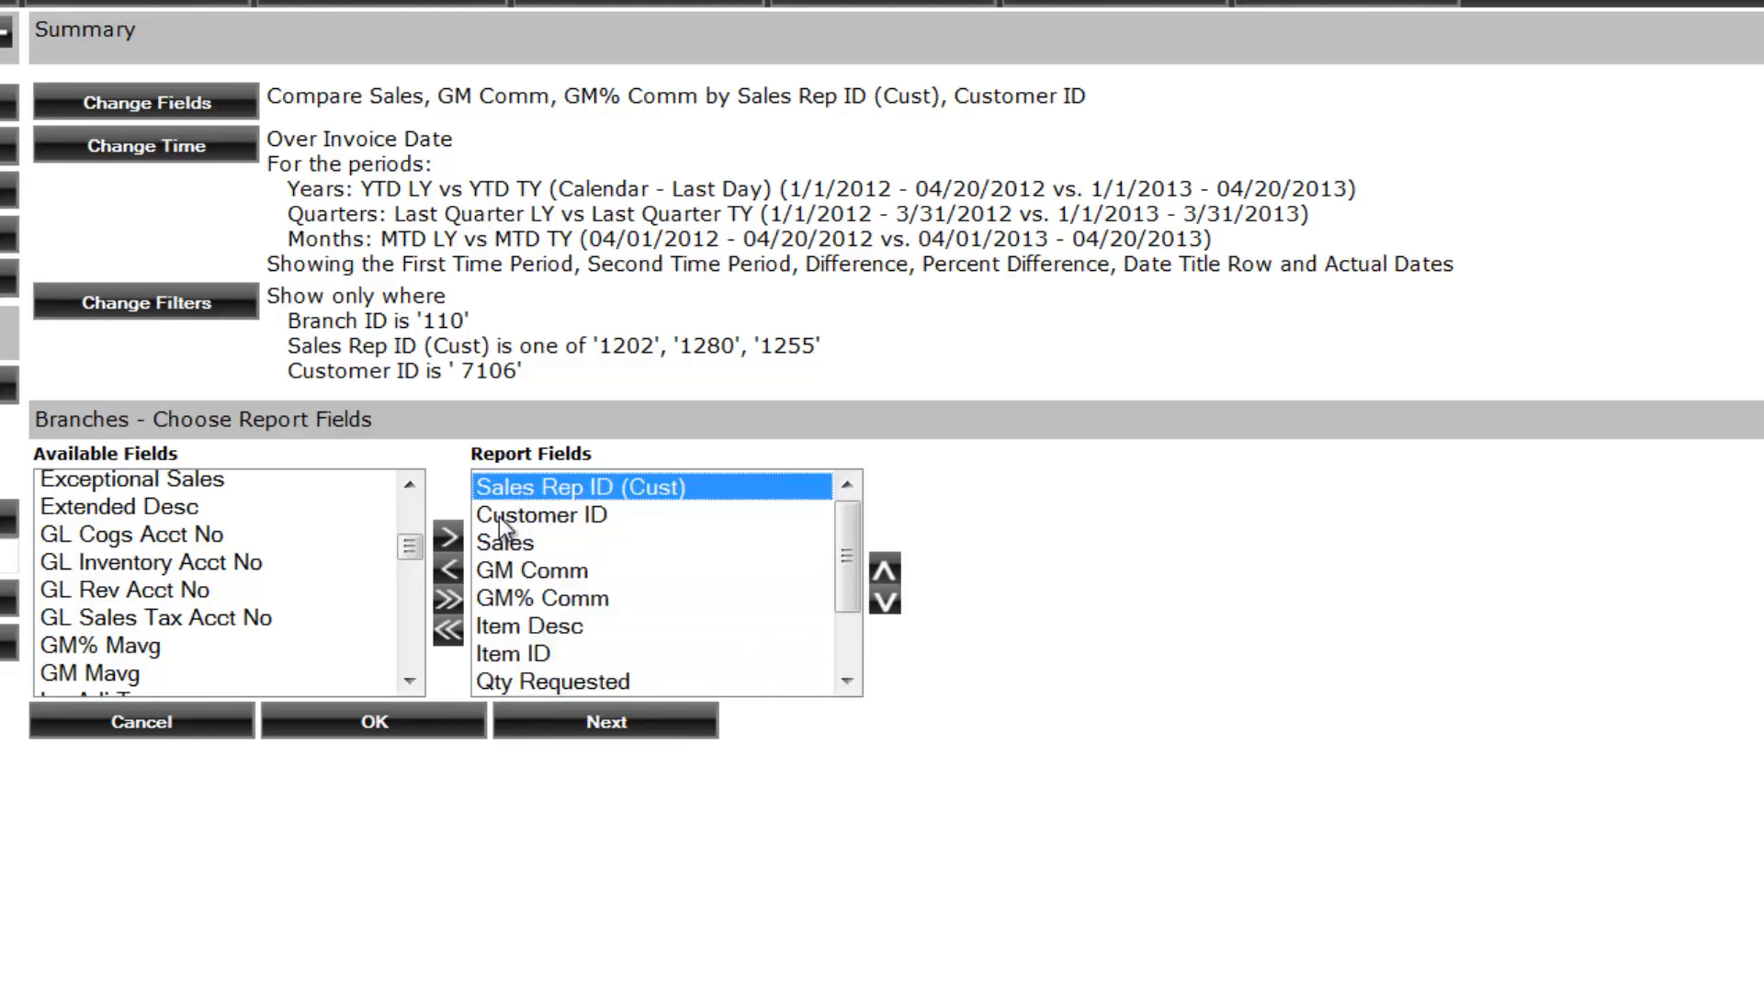
shift+click(503, 516)
click(448, 570)
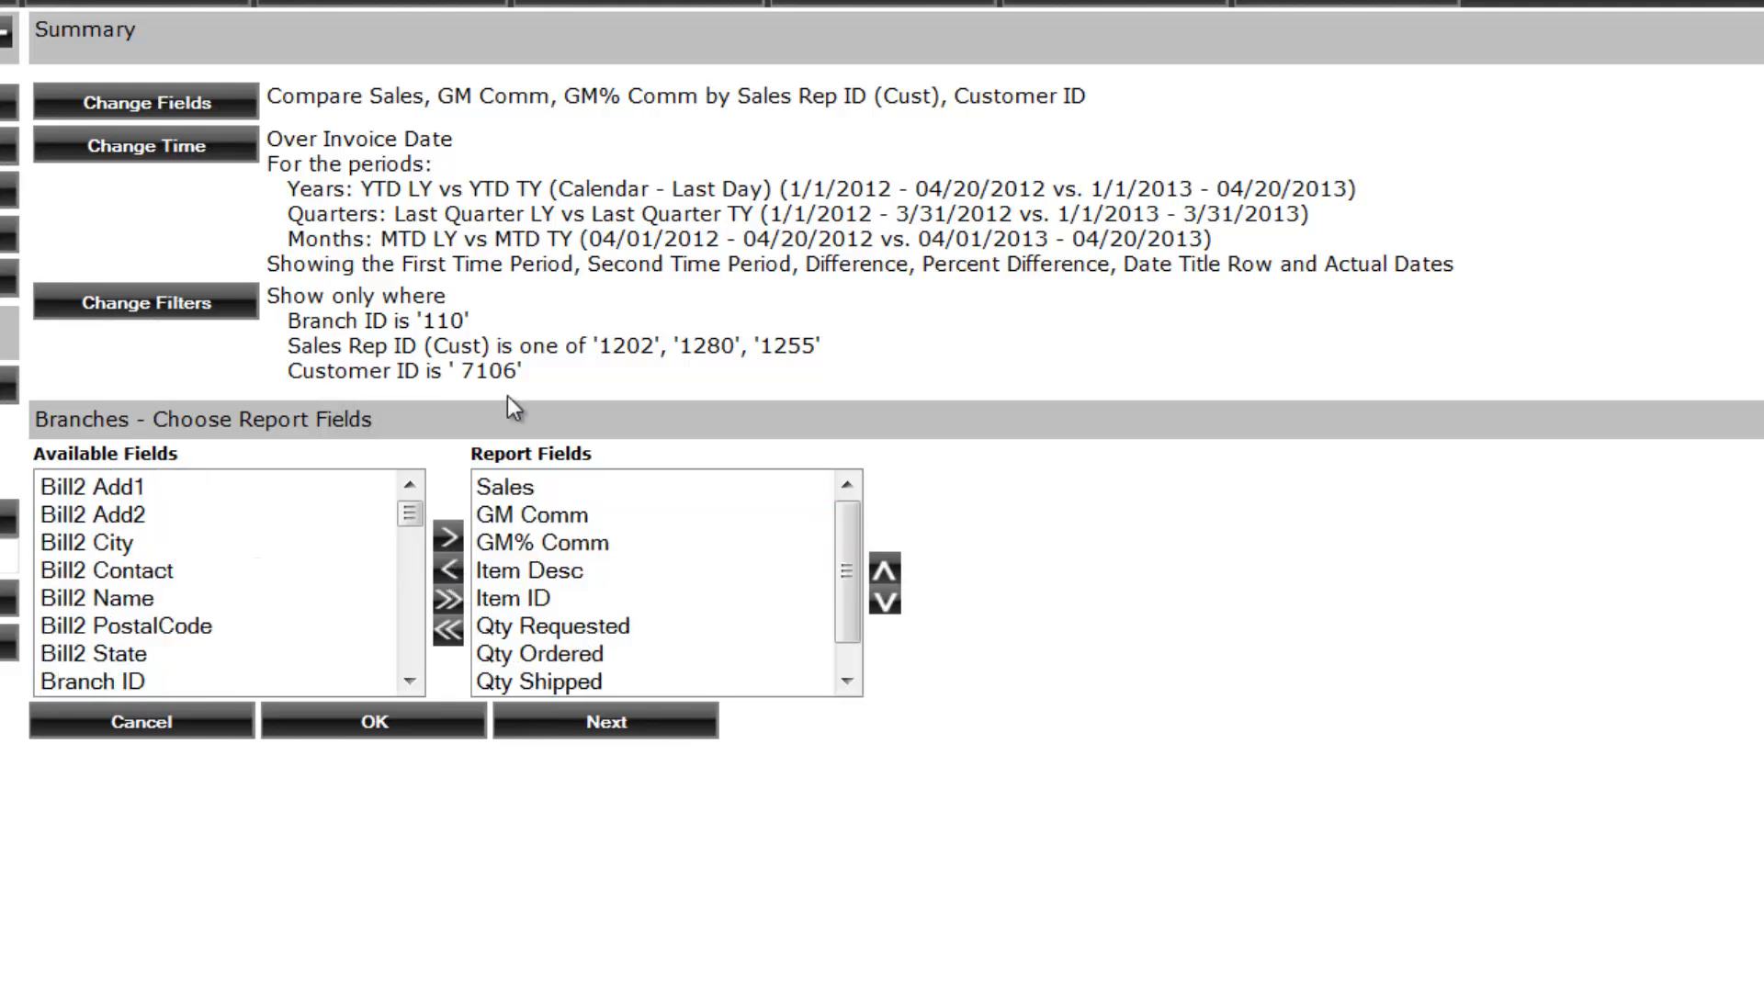
Place Item Desc and Item ID ahead of Sales in the report fields and proceed to the updated report.
drag(525, 577, 537, 611)
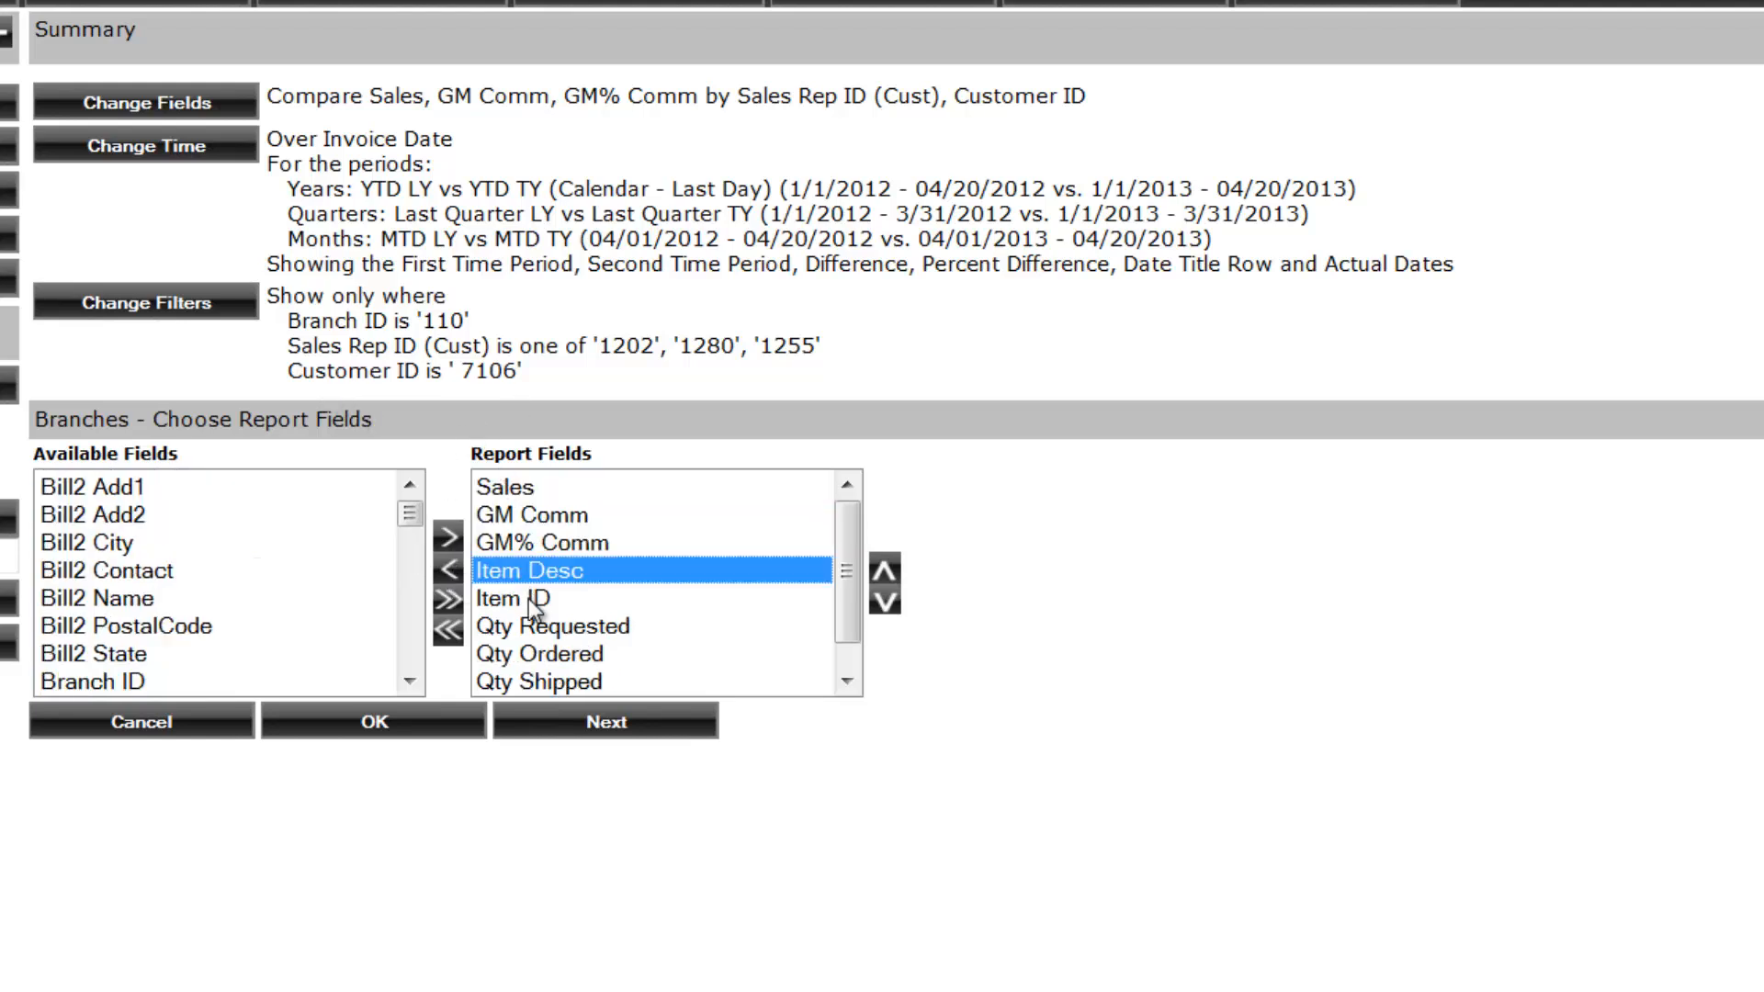
click(884, 586)
click(883, 586)
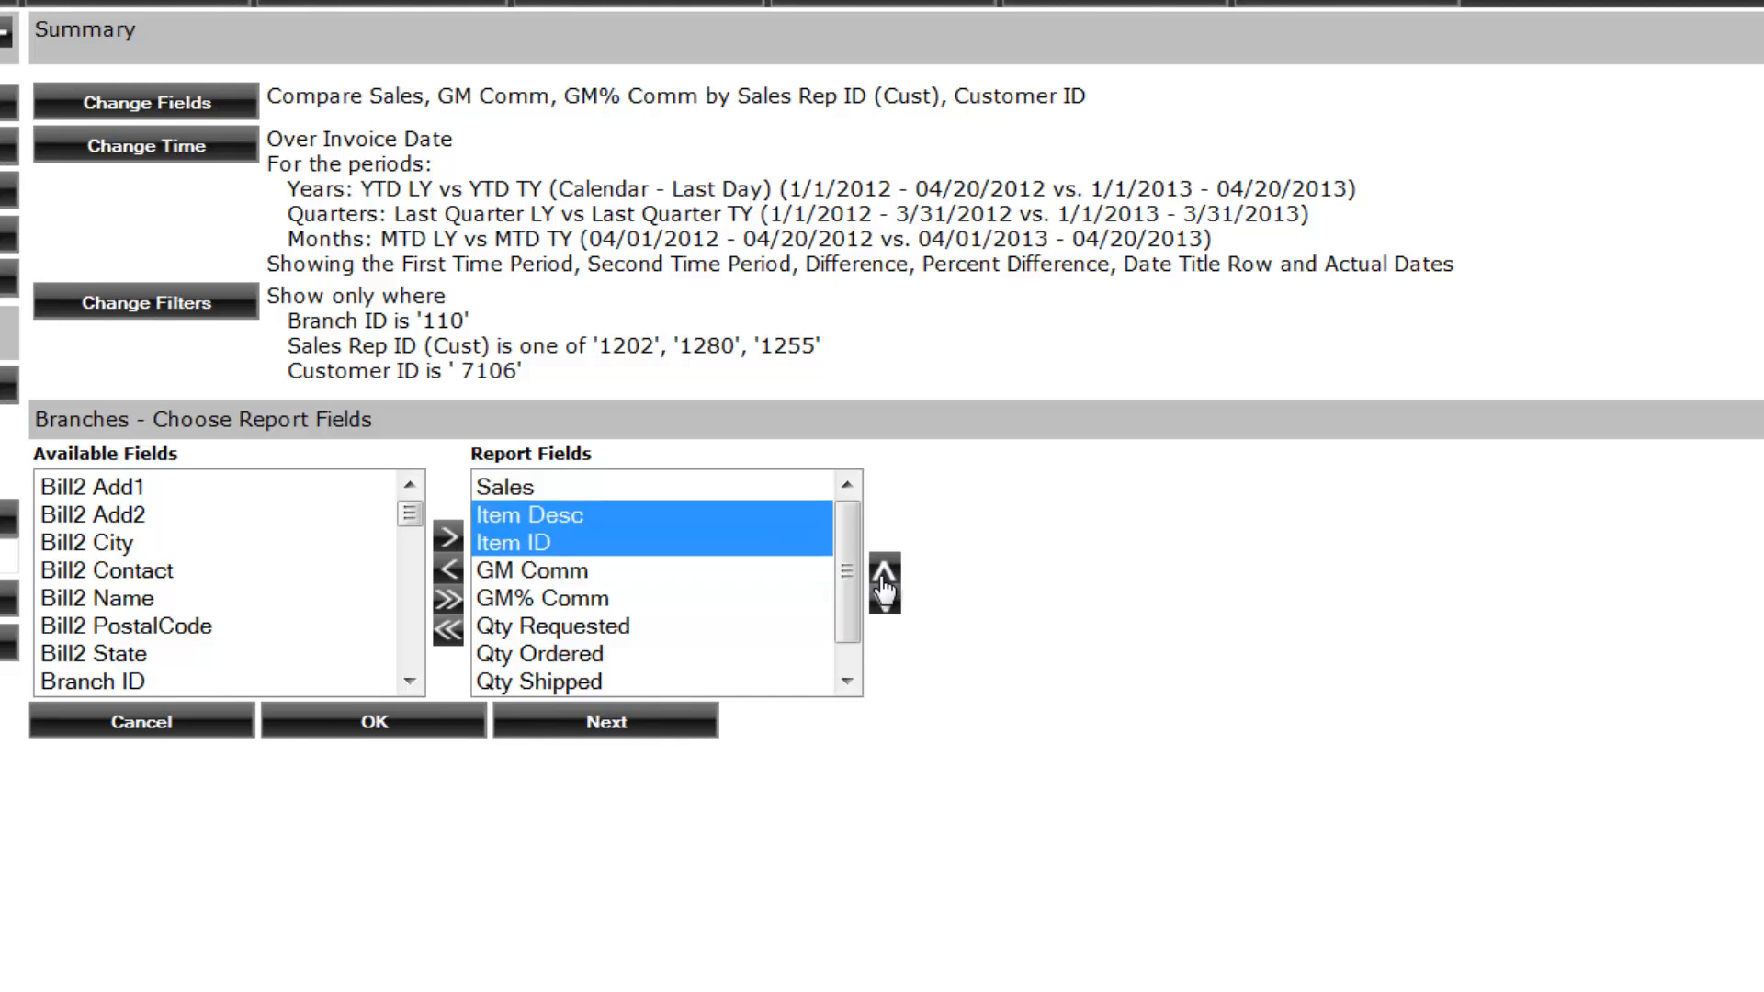
click(883, 586)
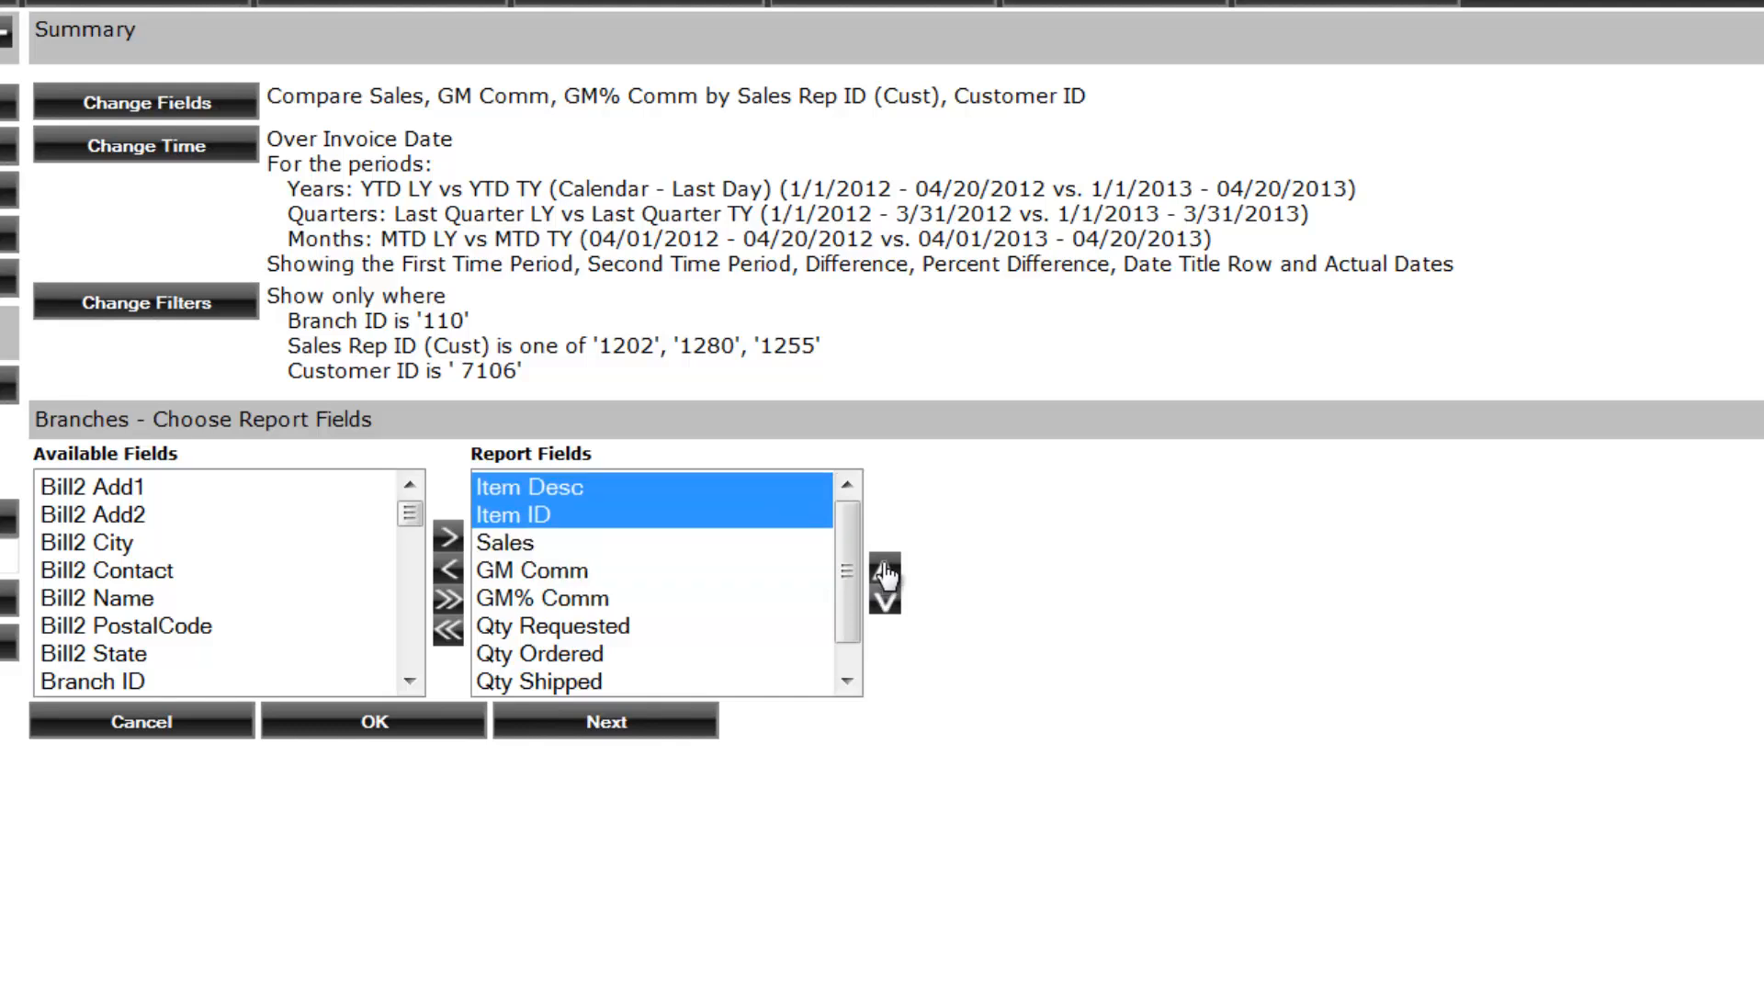
click(883, 586)
click(596, 727)
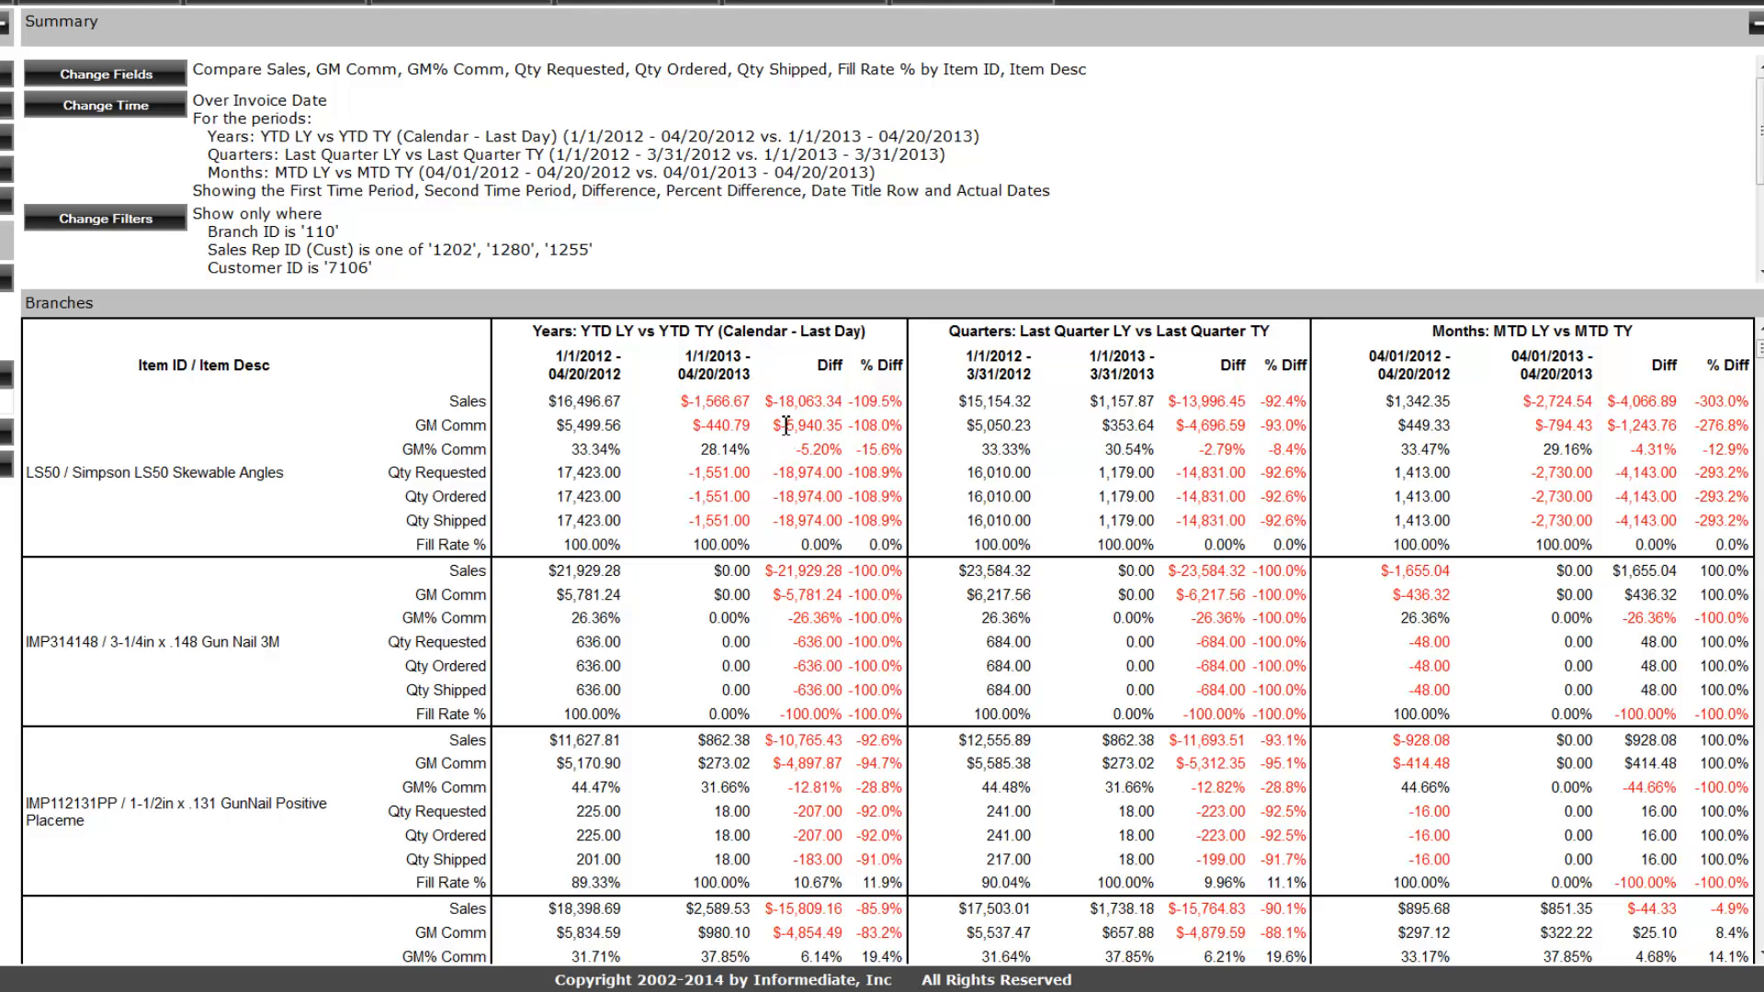
Examine the first item's year-to-date GM Comm difference, and review the remaining items down to the report totals.
drag(780, 425, 855, 421)
scroll(1760, 861, down, 8)
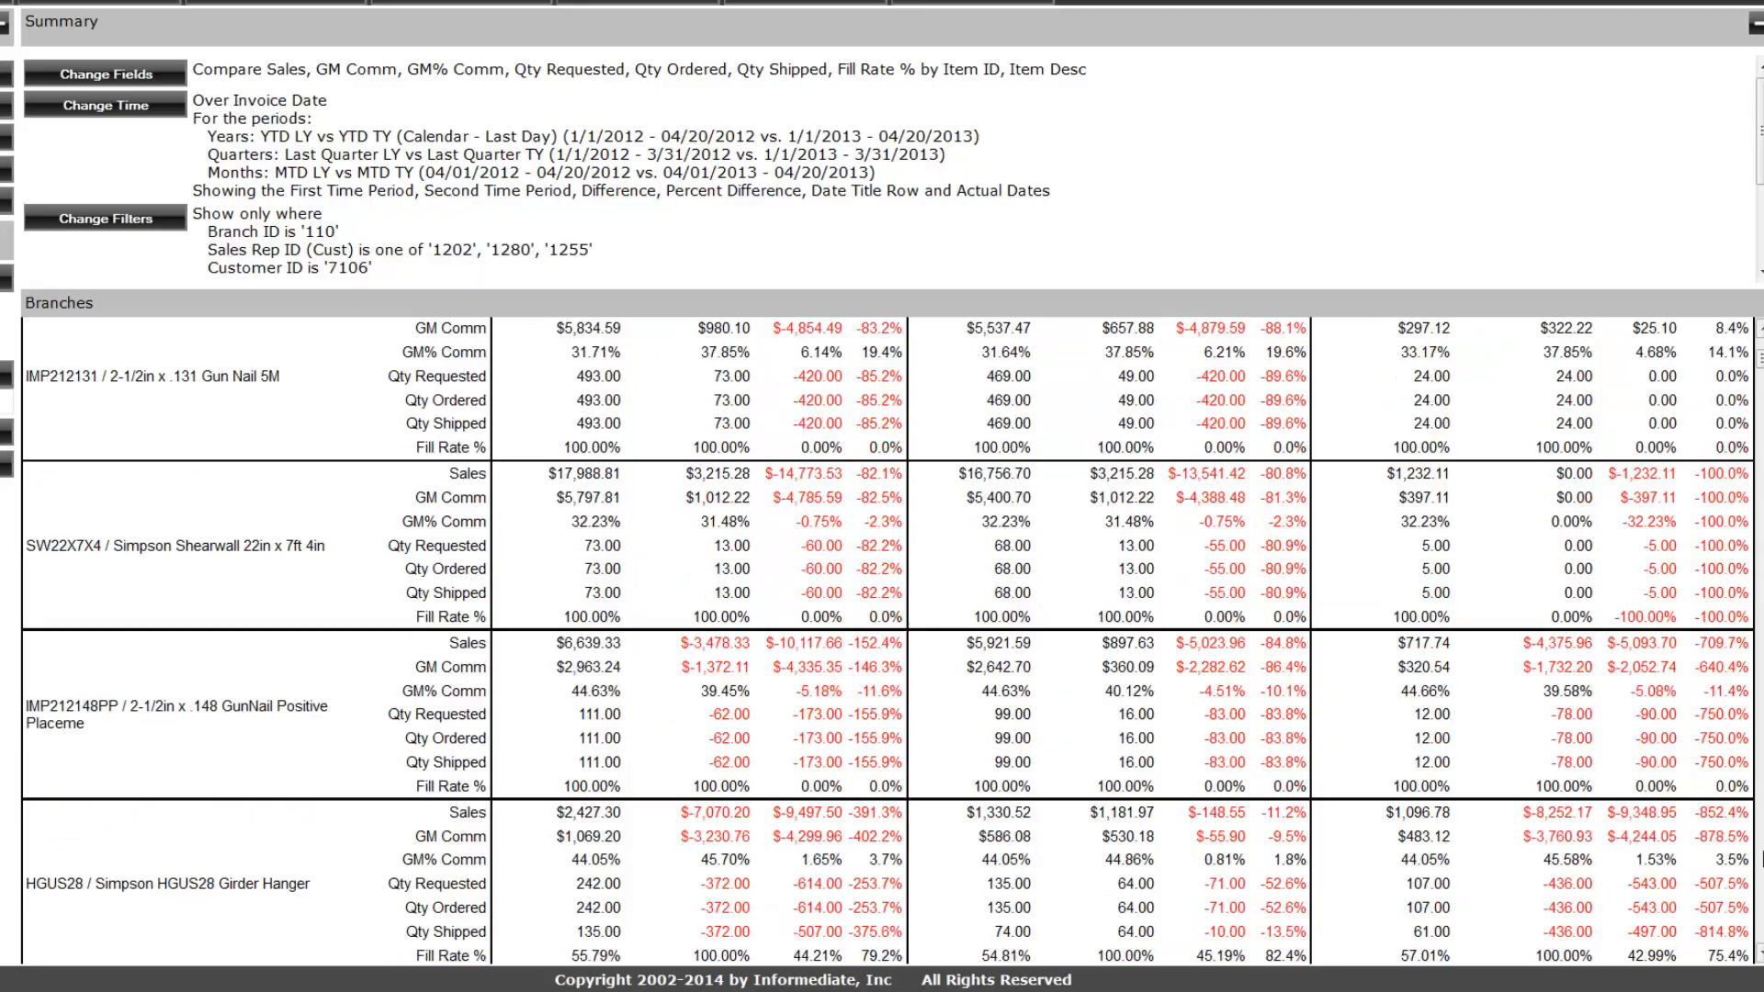
scroll(1760, 861, down, 10)
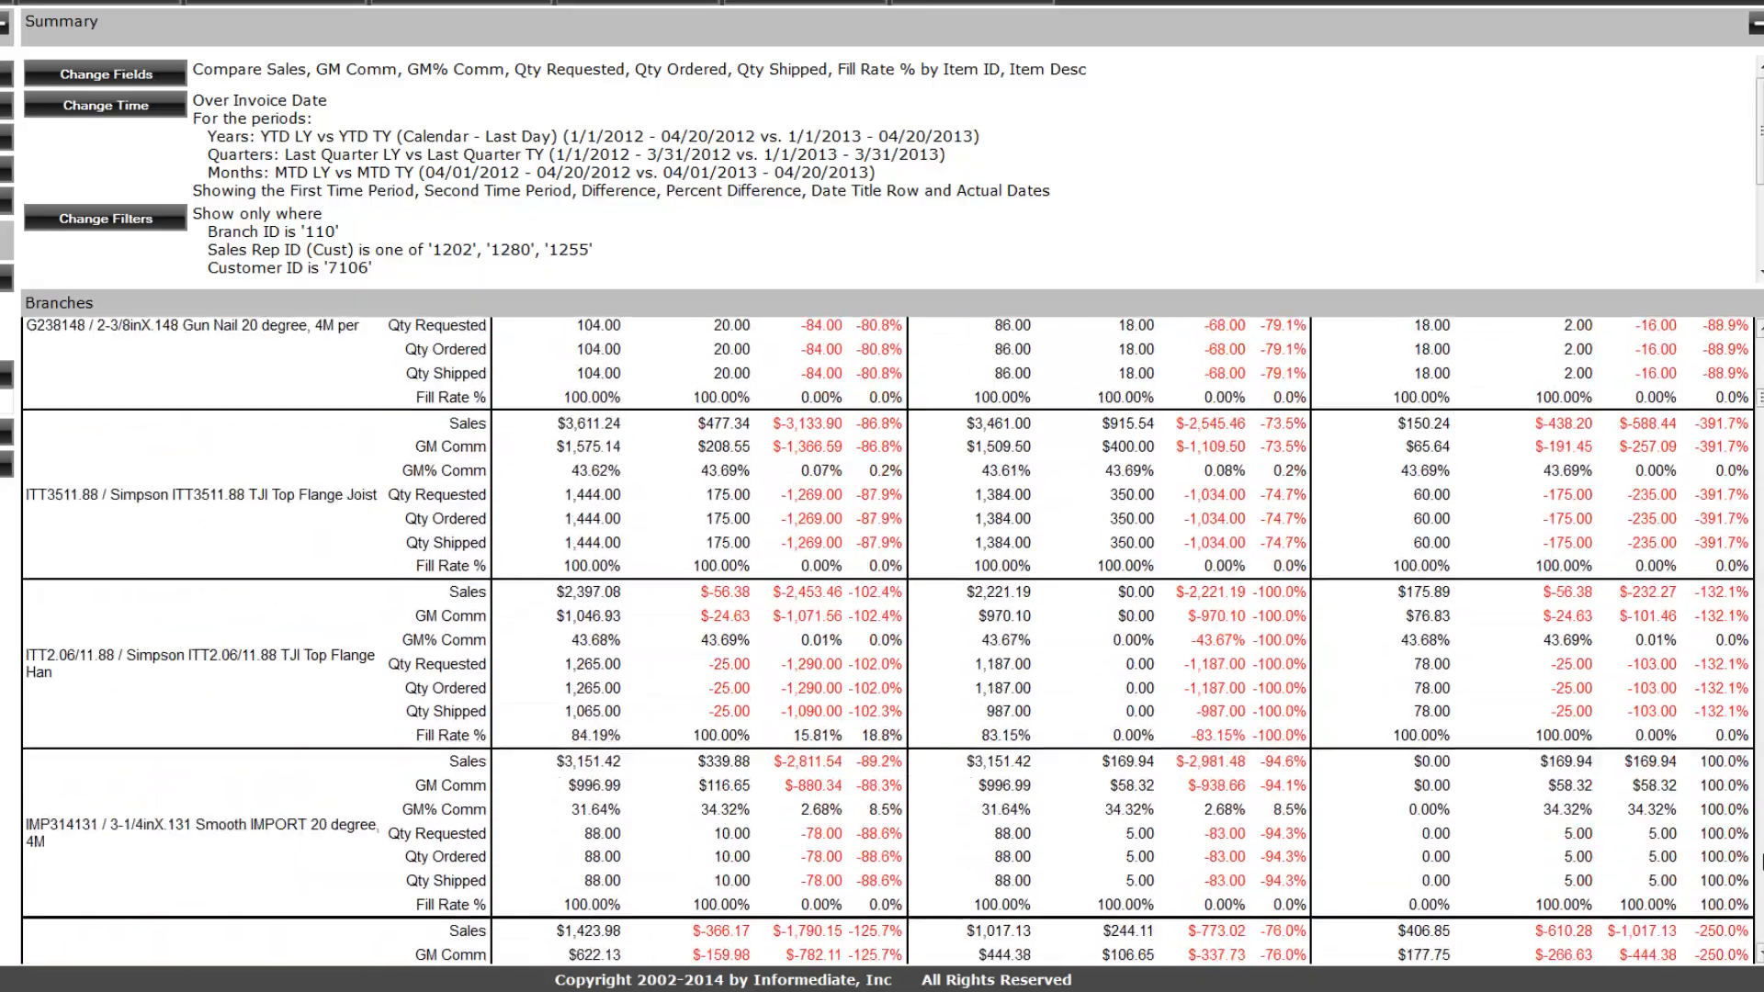
scroll(1760, 861, down, 10)
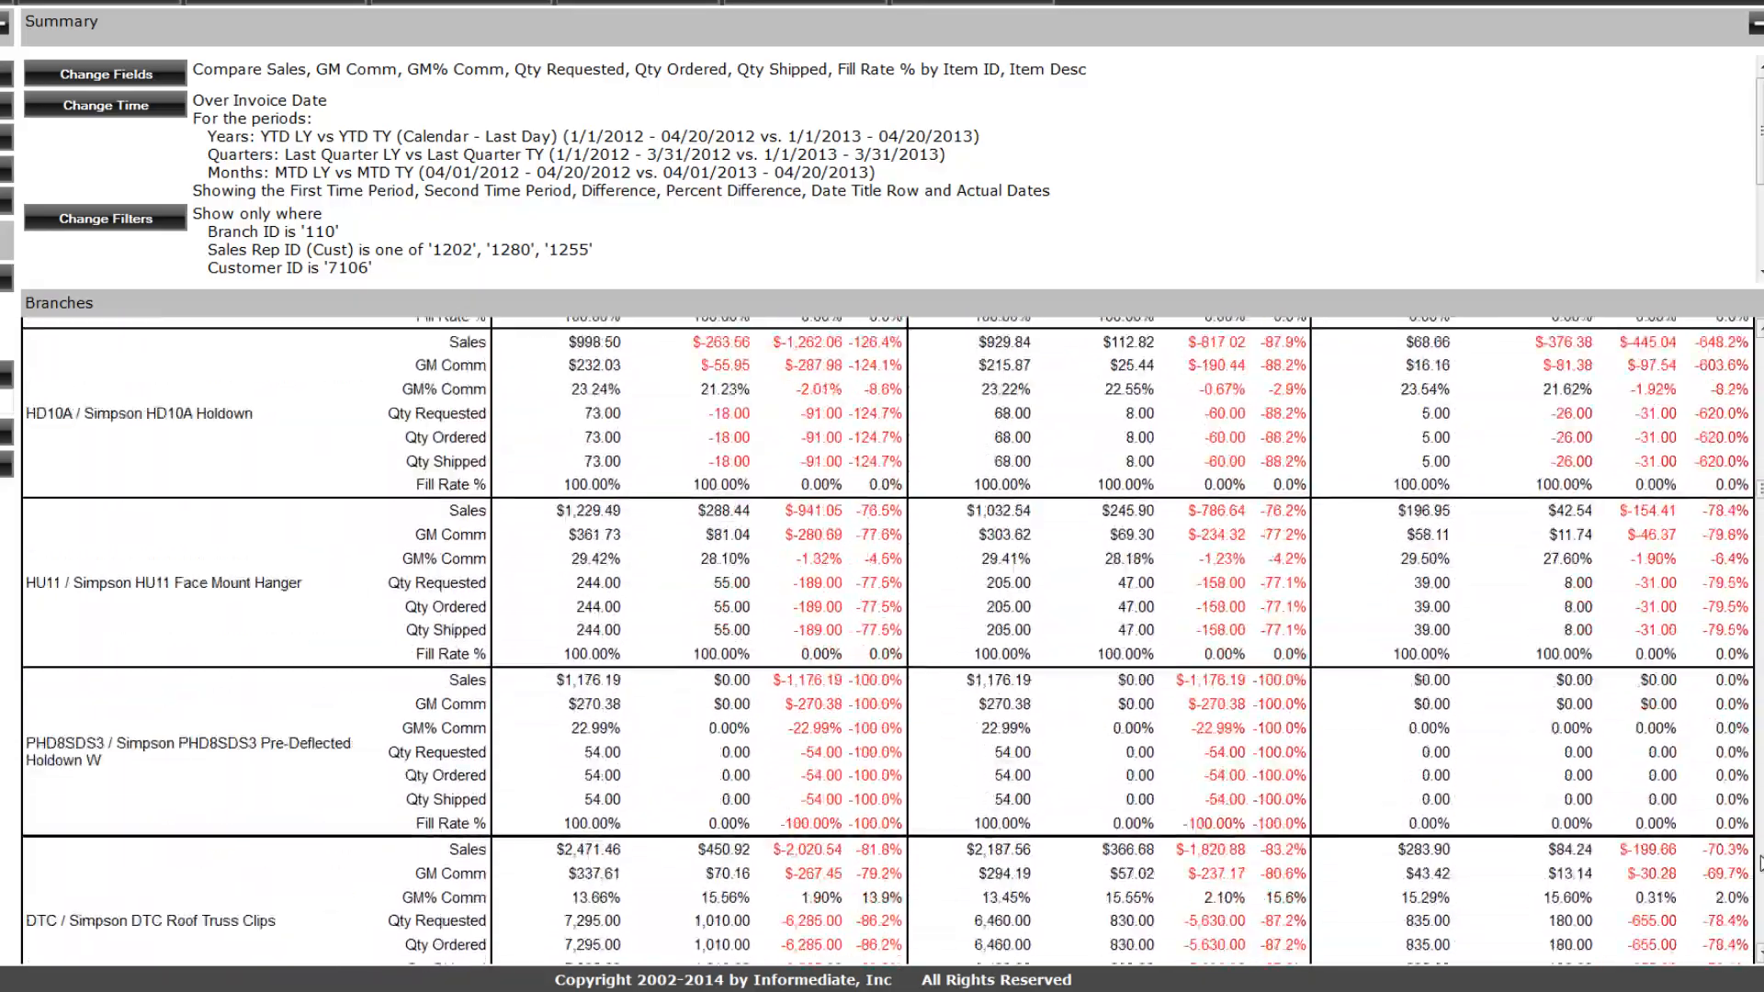
scroll(1760, 861, down, 10)
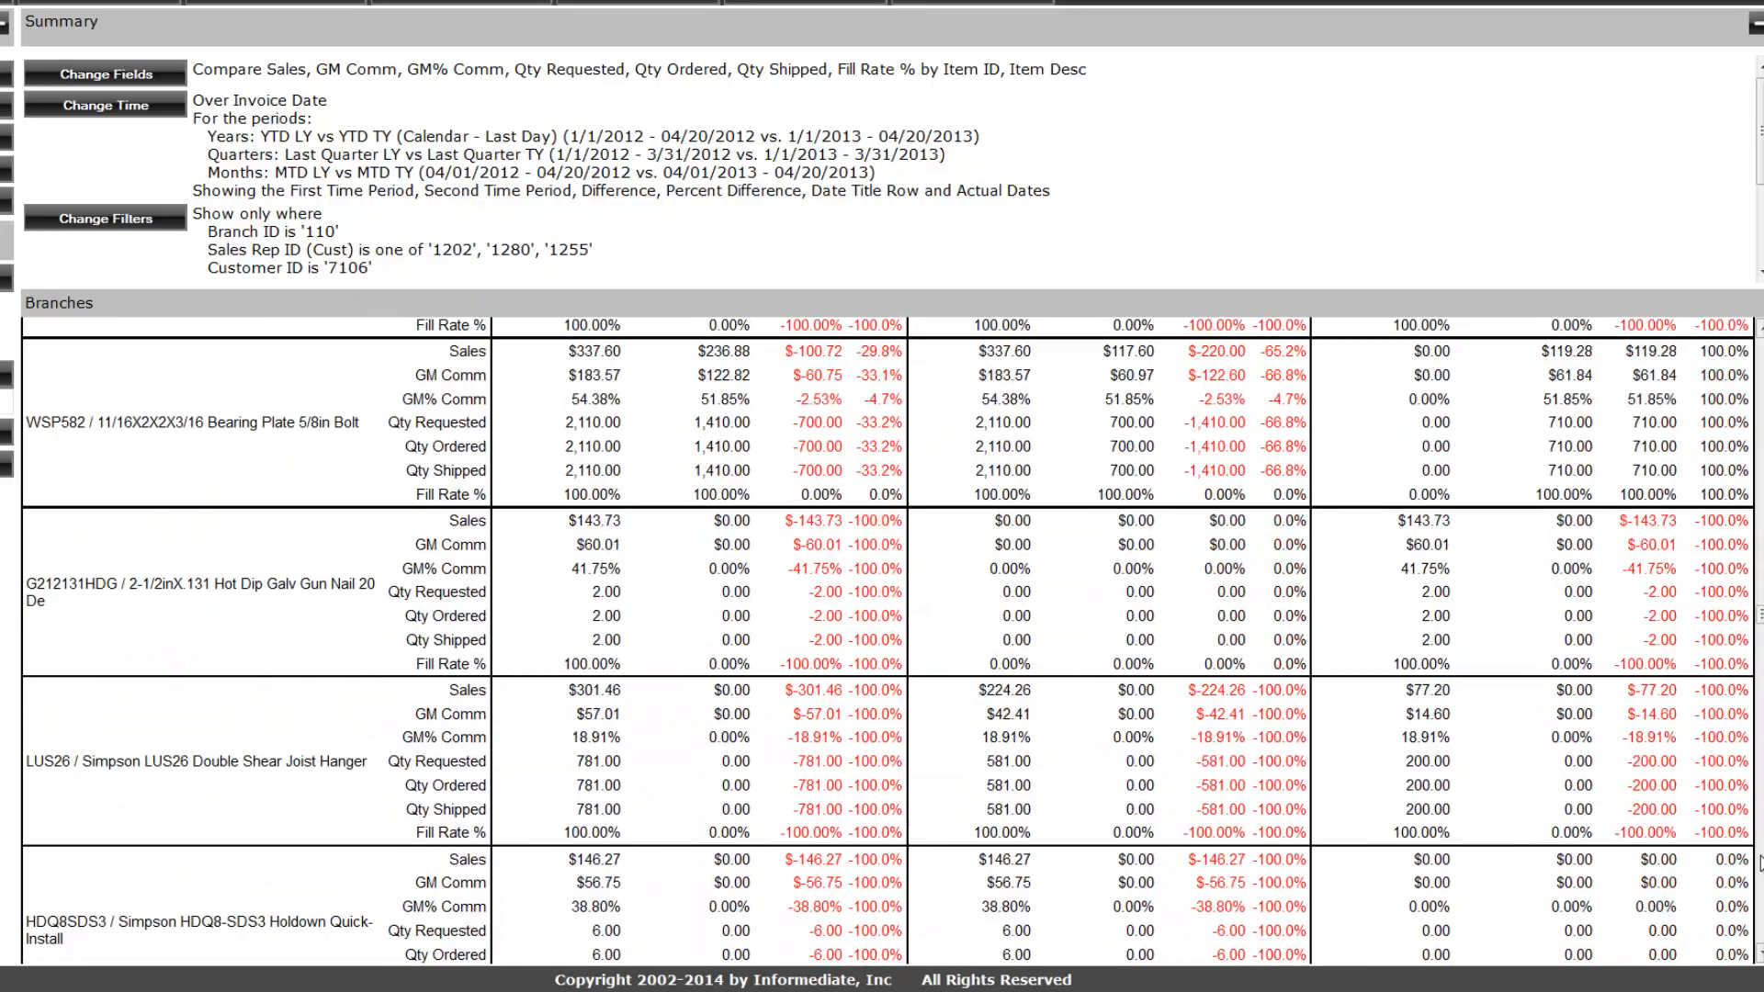
scroll(1760, 861, down, 10)
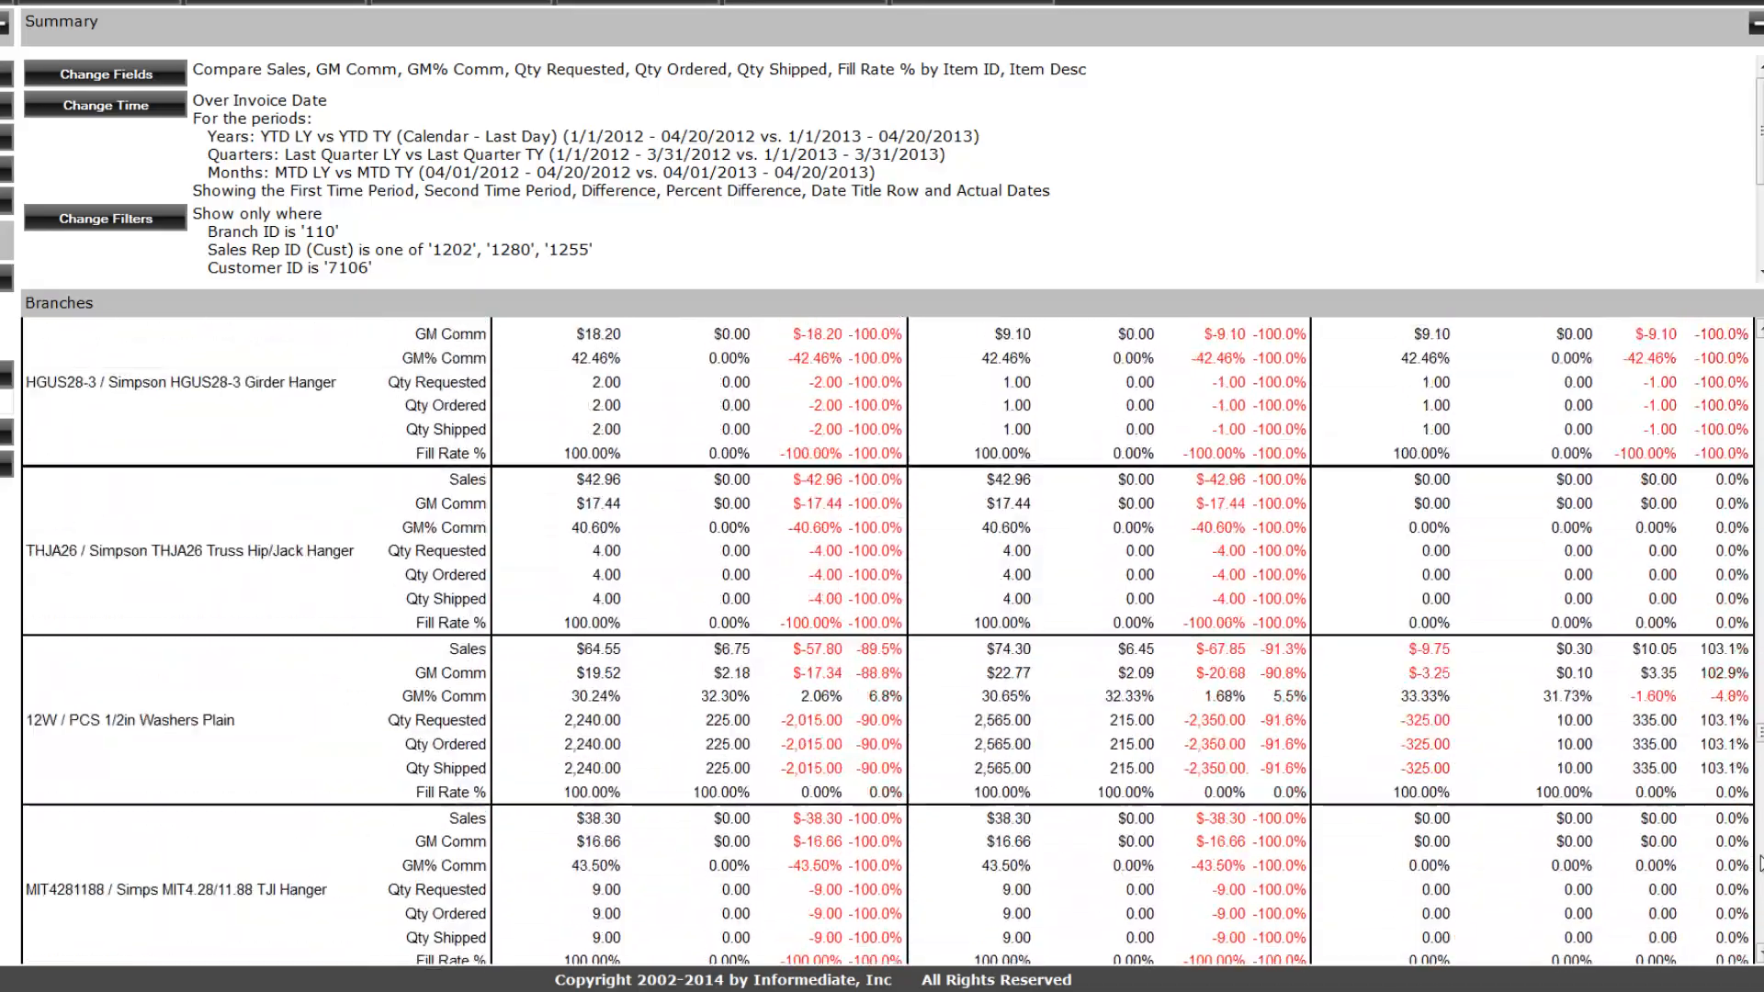
scroll(1760, 863, down, 12)
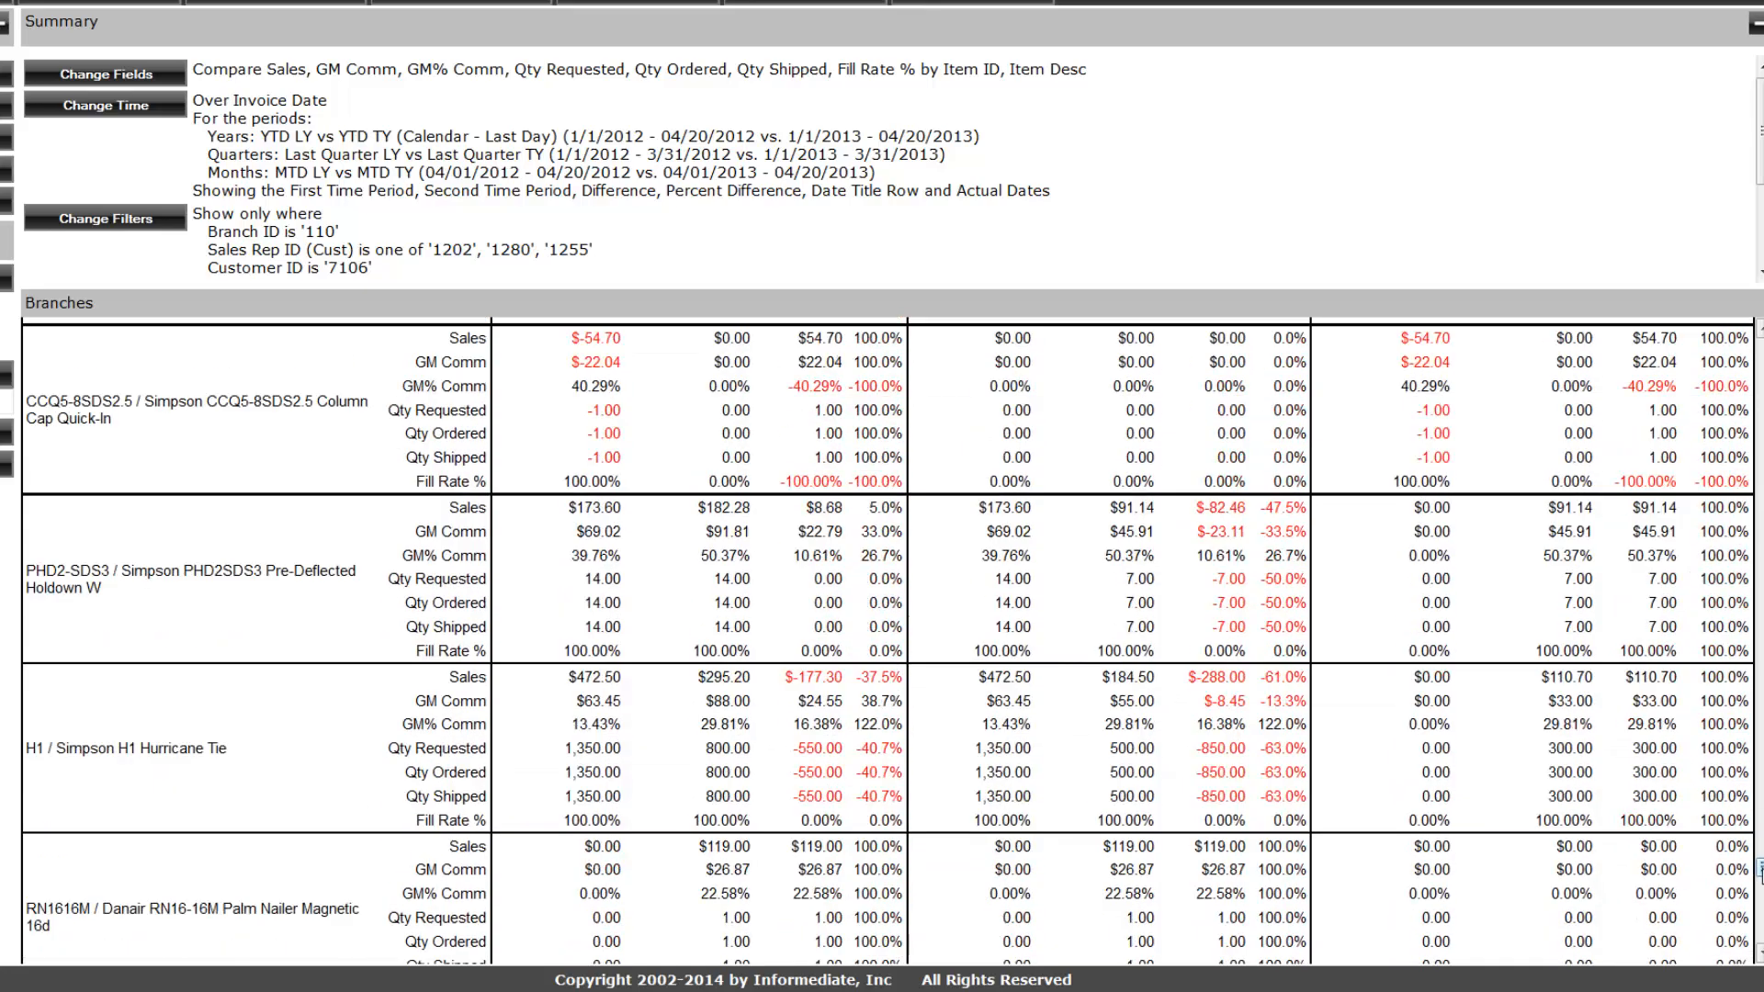
scroll(926, 932, down, 3)
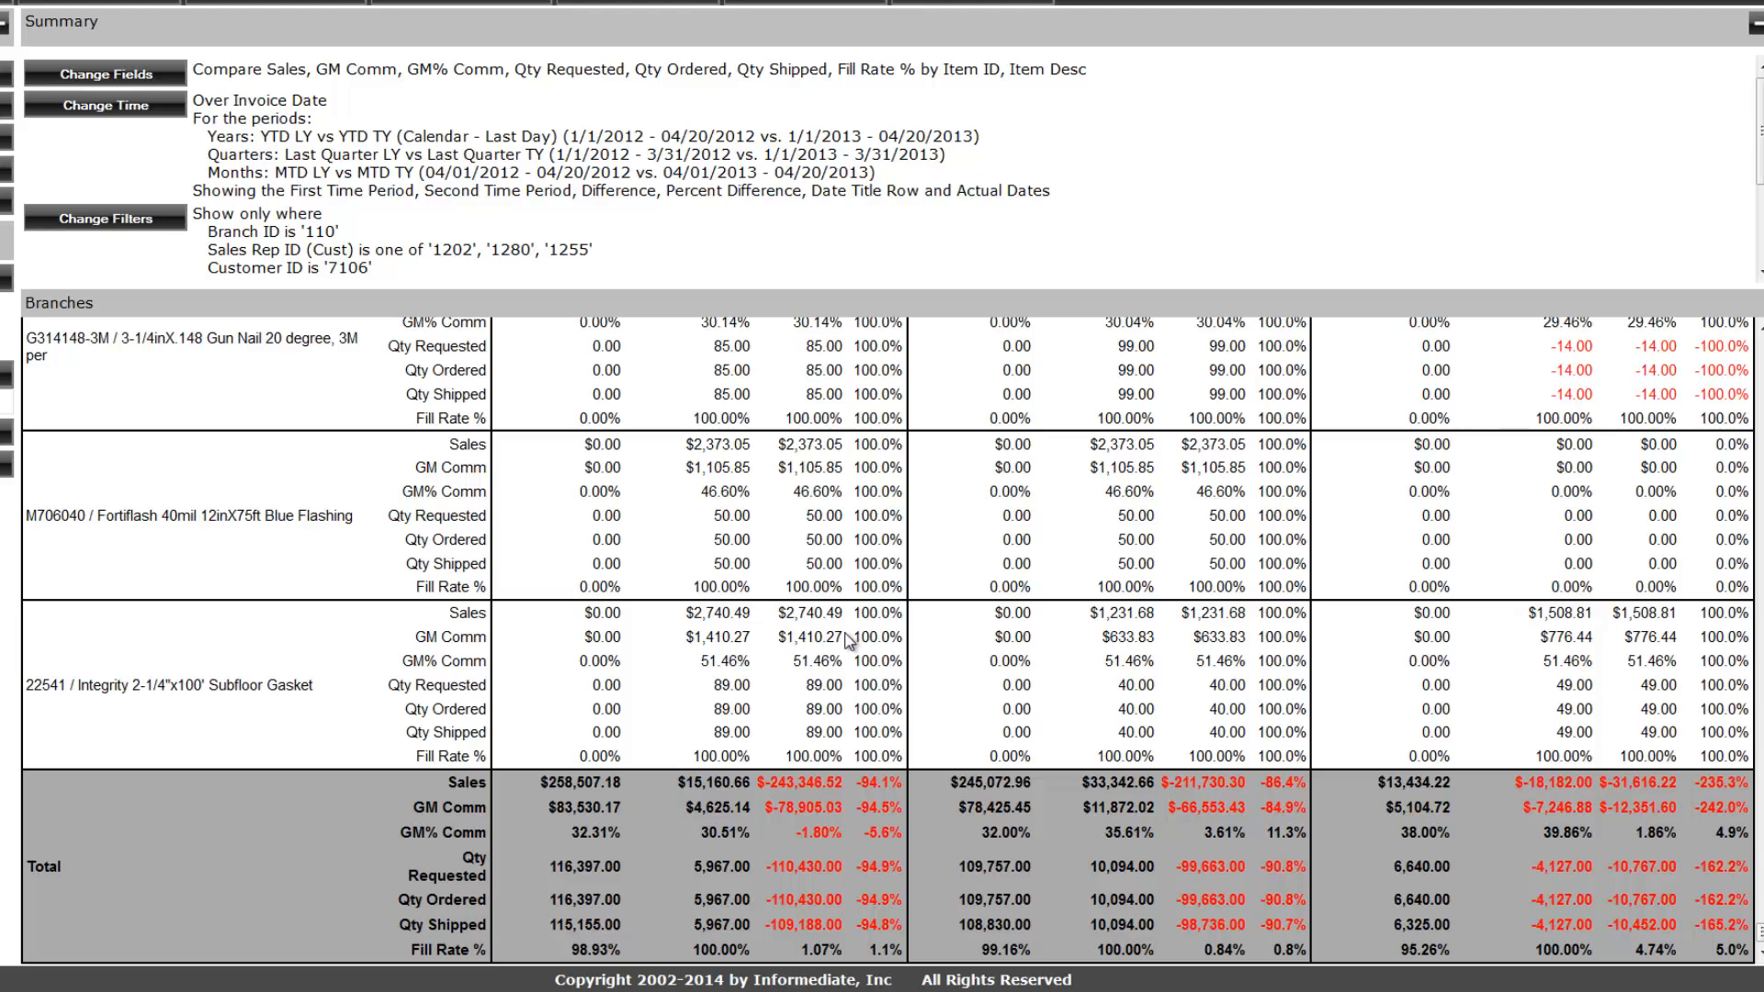
Examine the Integrity Subfloor Gasket's year-to-date GM Comm percent difference, and review the preceding items back toward the start of the report.
drag(847, 640, 905, 636)
click(1758, 327)
click(1758, 327)
click(1758, 327)
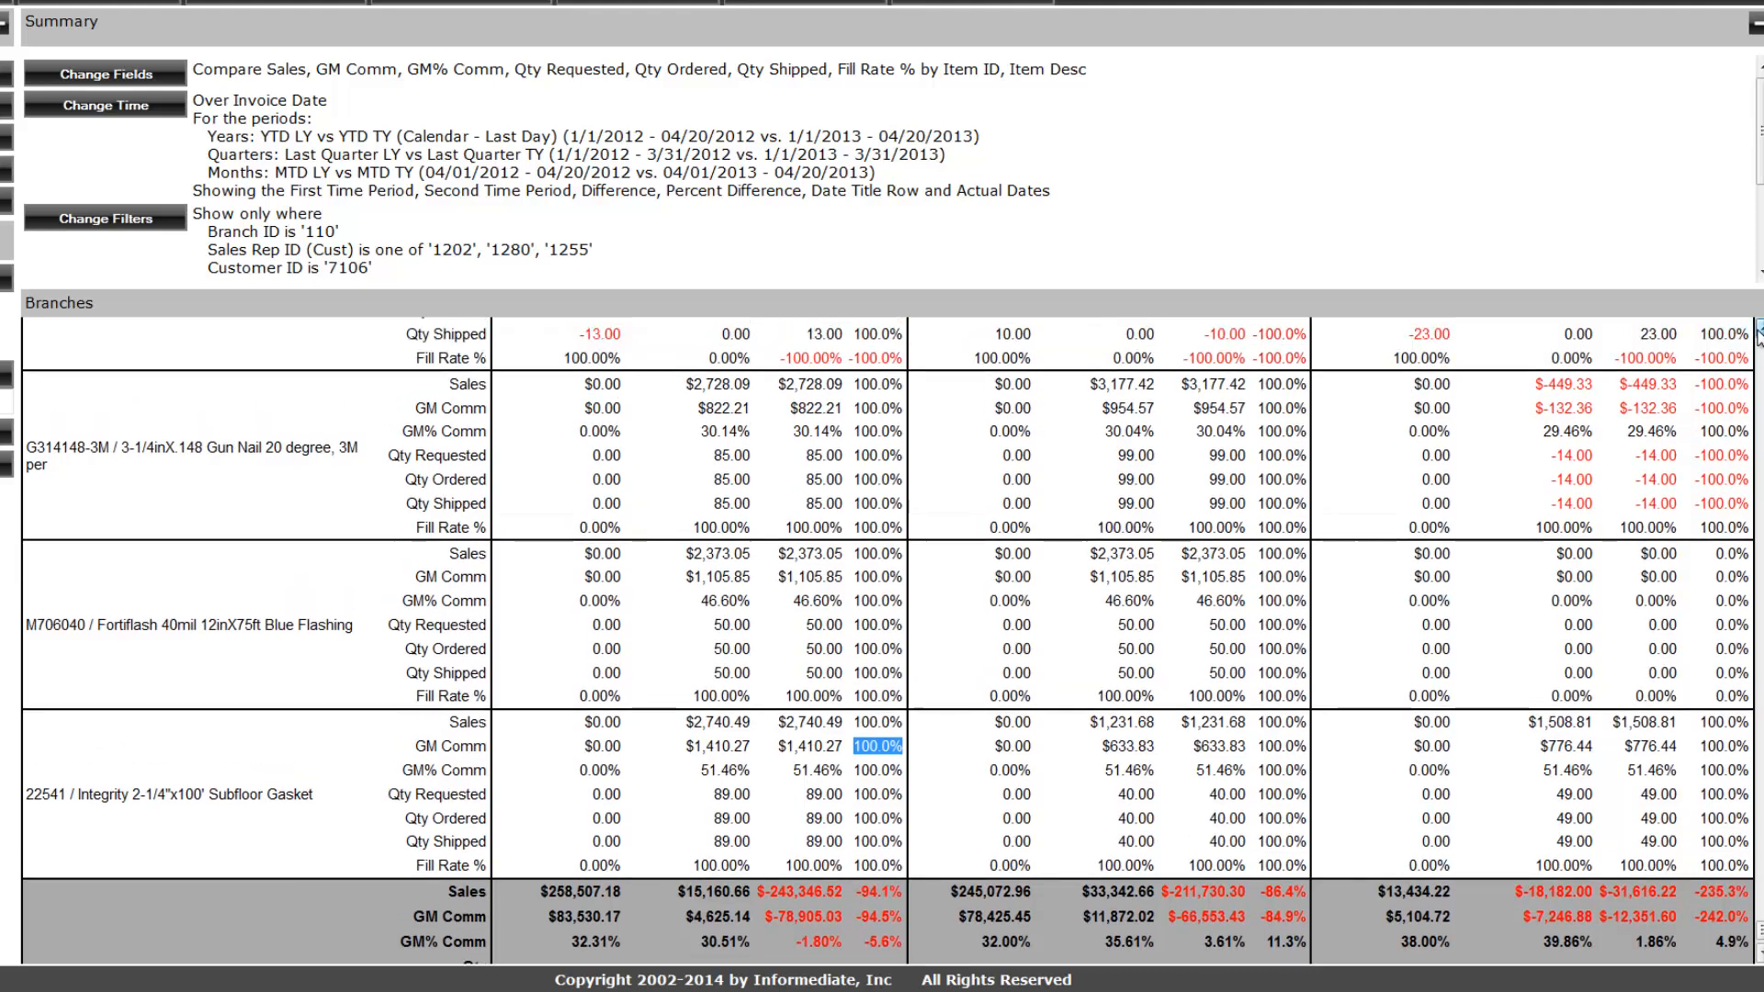
click(1758, 327)
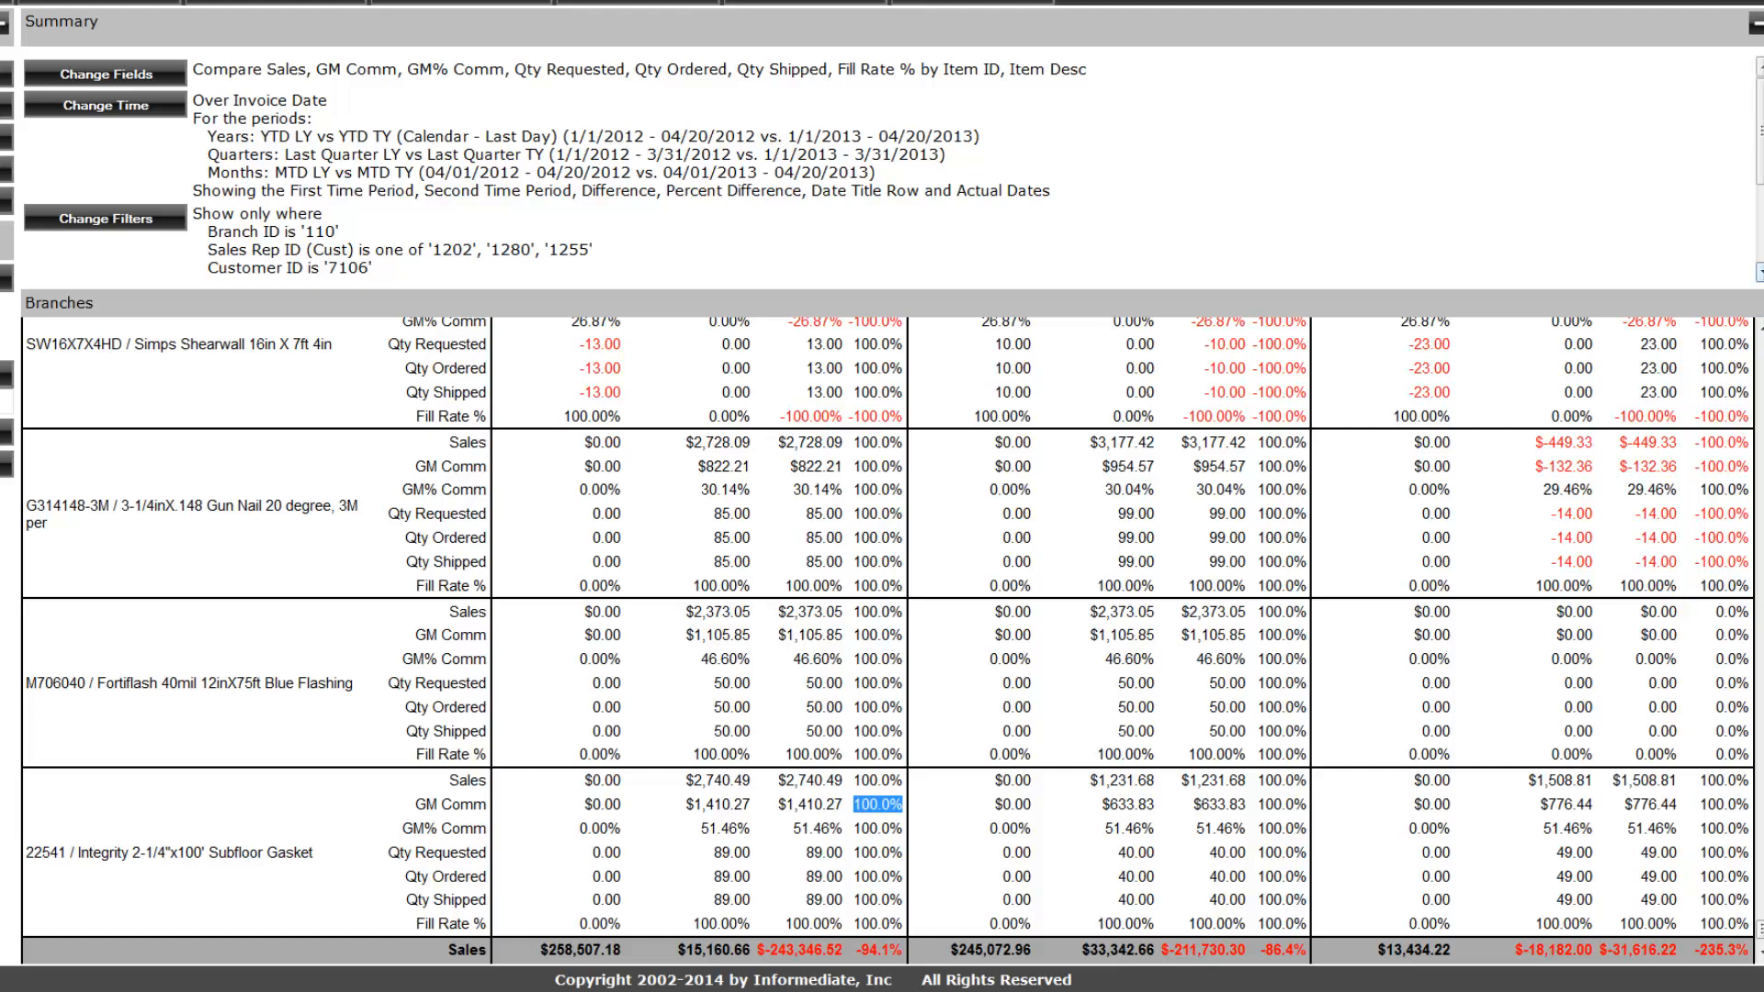
click(1759, 329)
click(1760, 331)
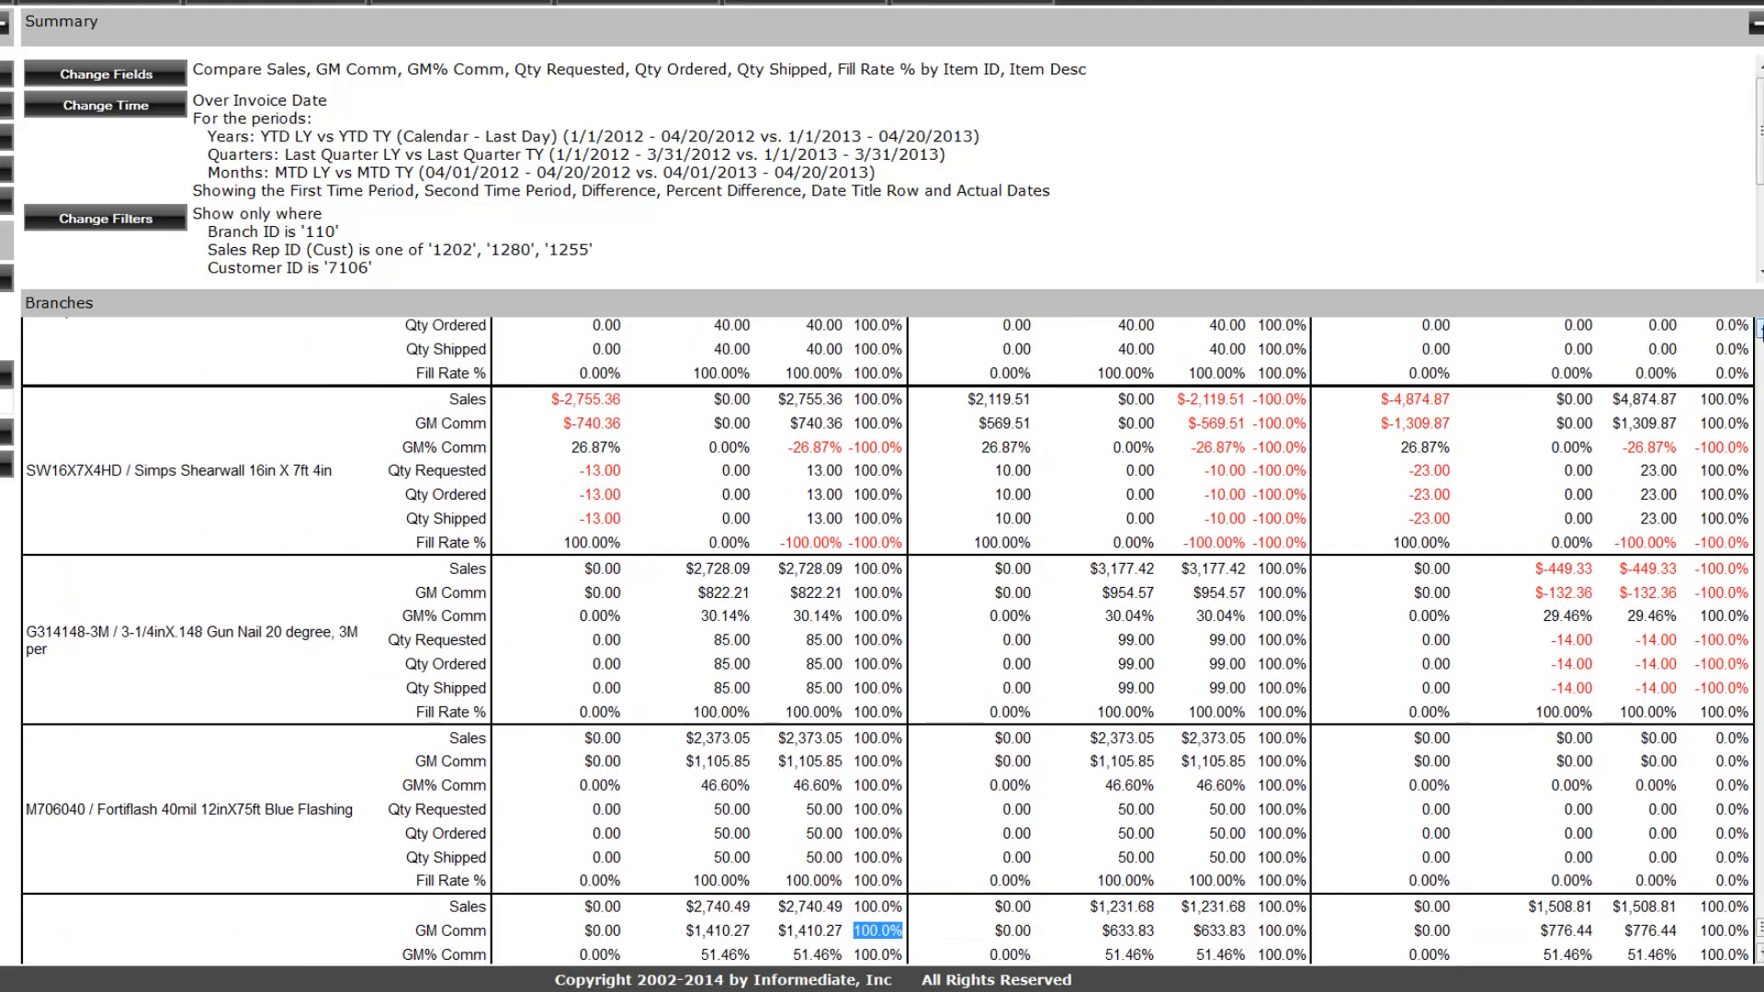
click(1760, 330)
click(1760, 331)
click(1760, 331)
click(1760, 331)
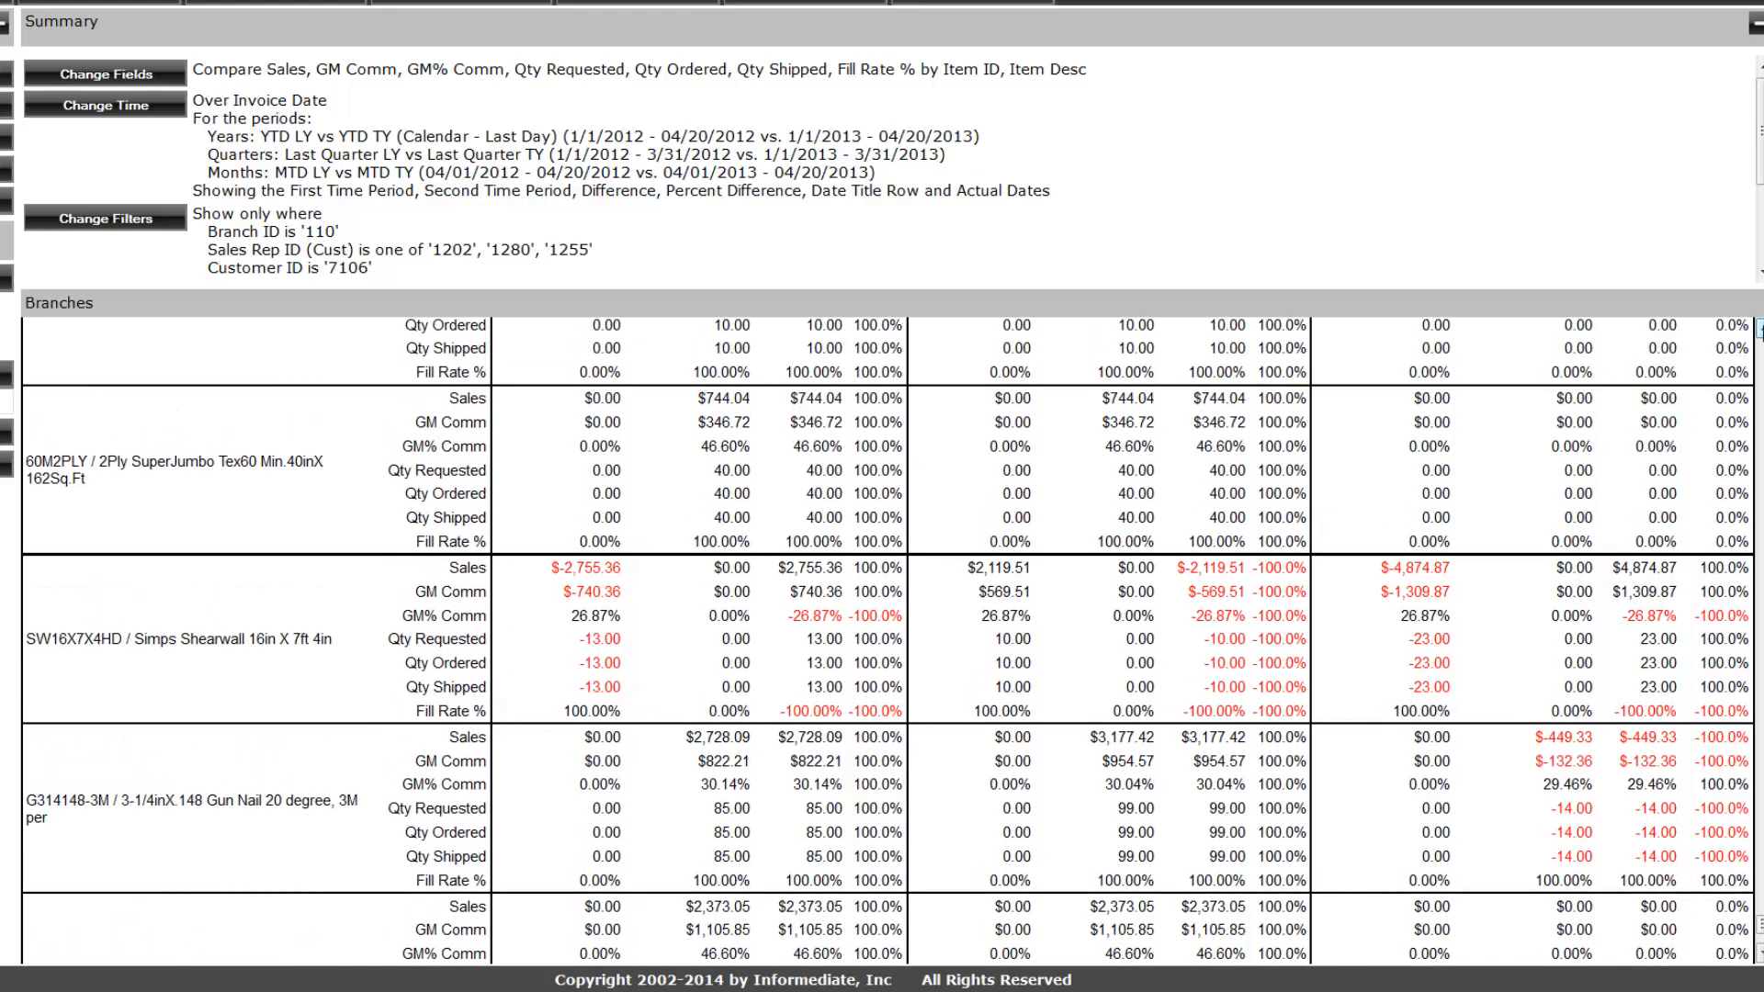
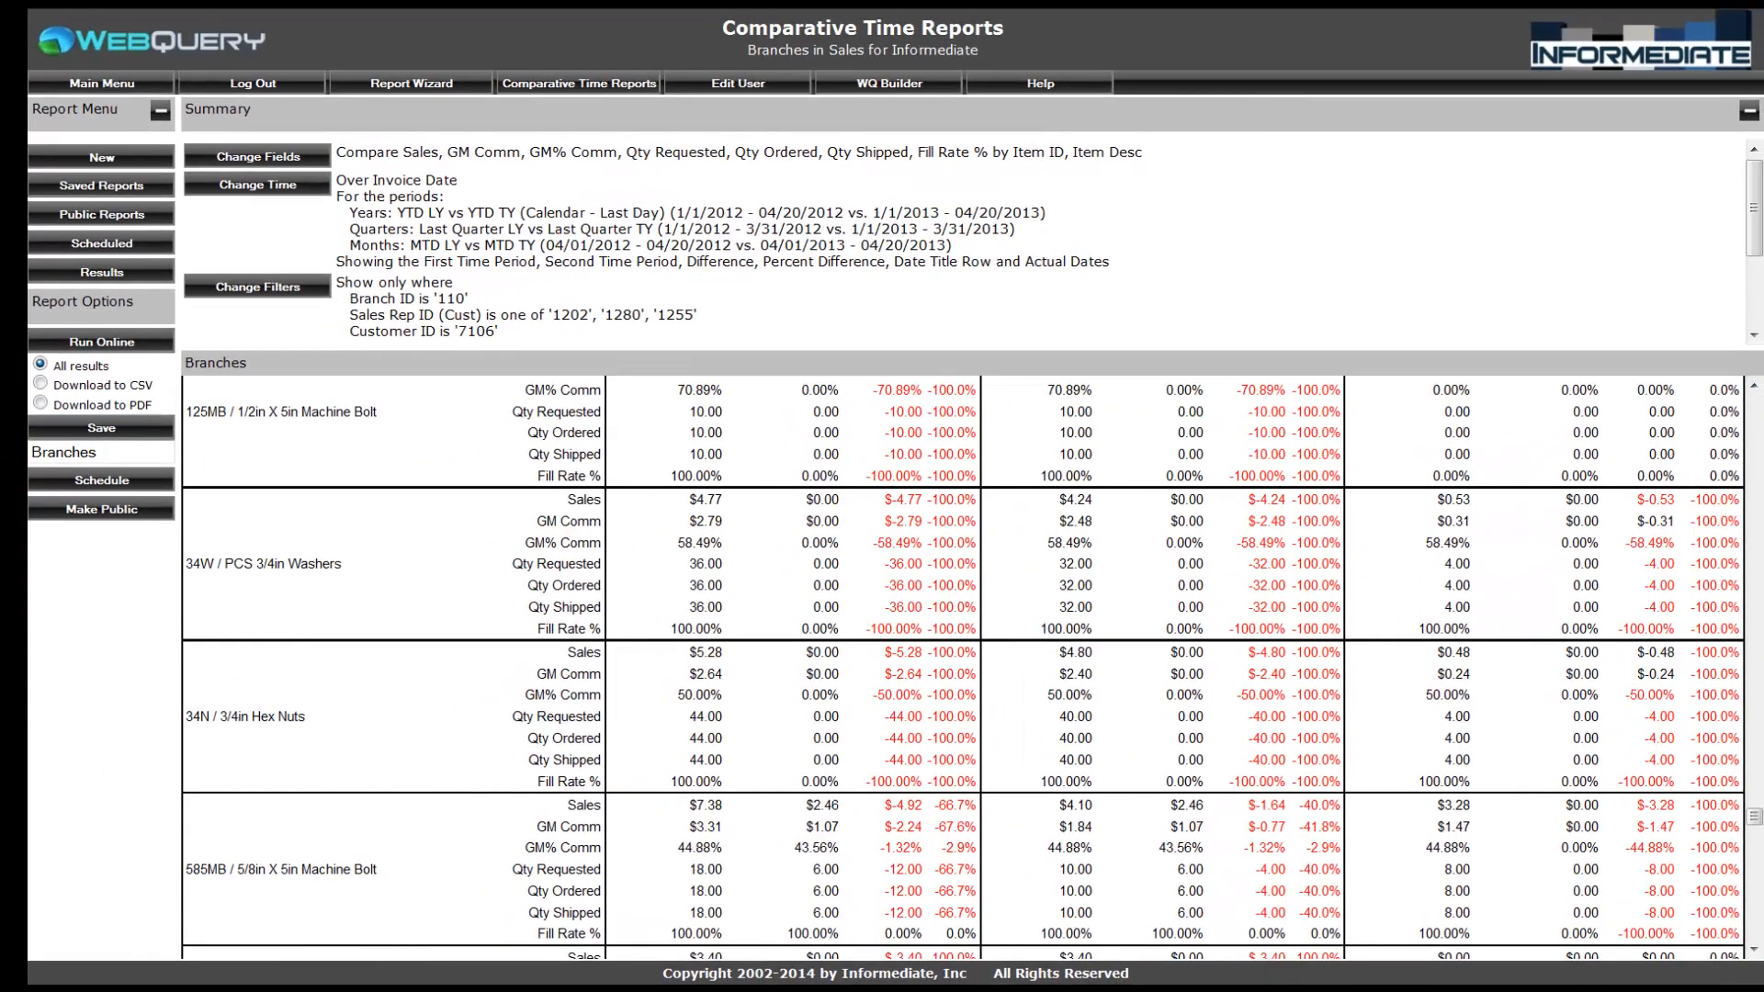
scroll(1752, 408, up, 1)
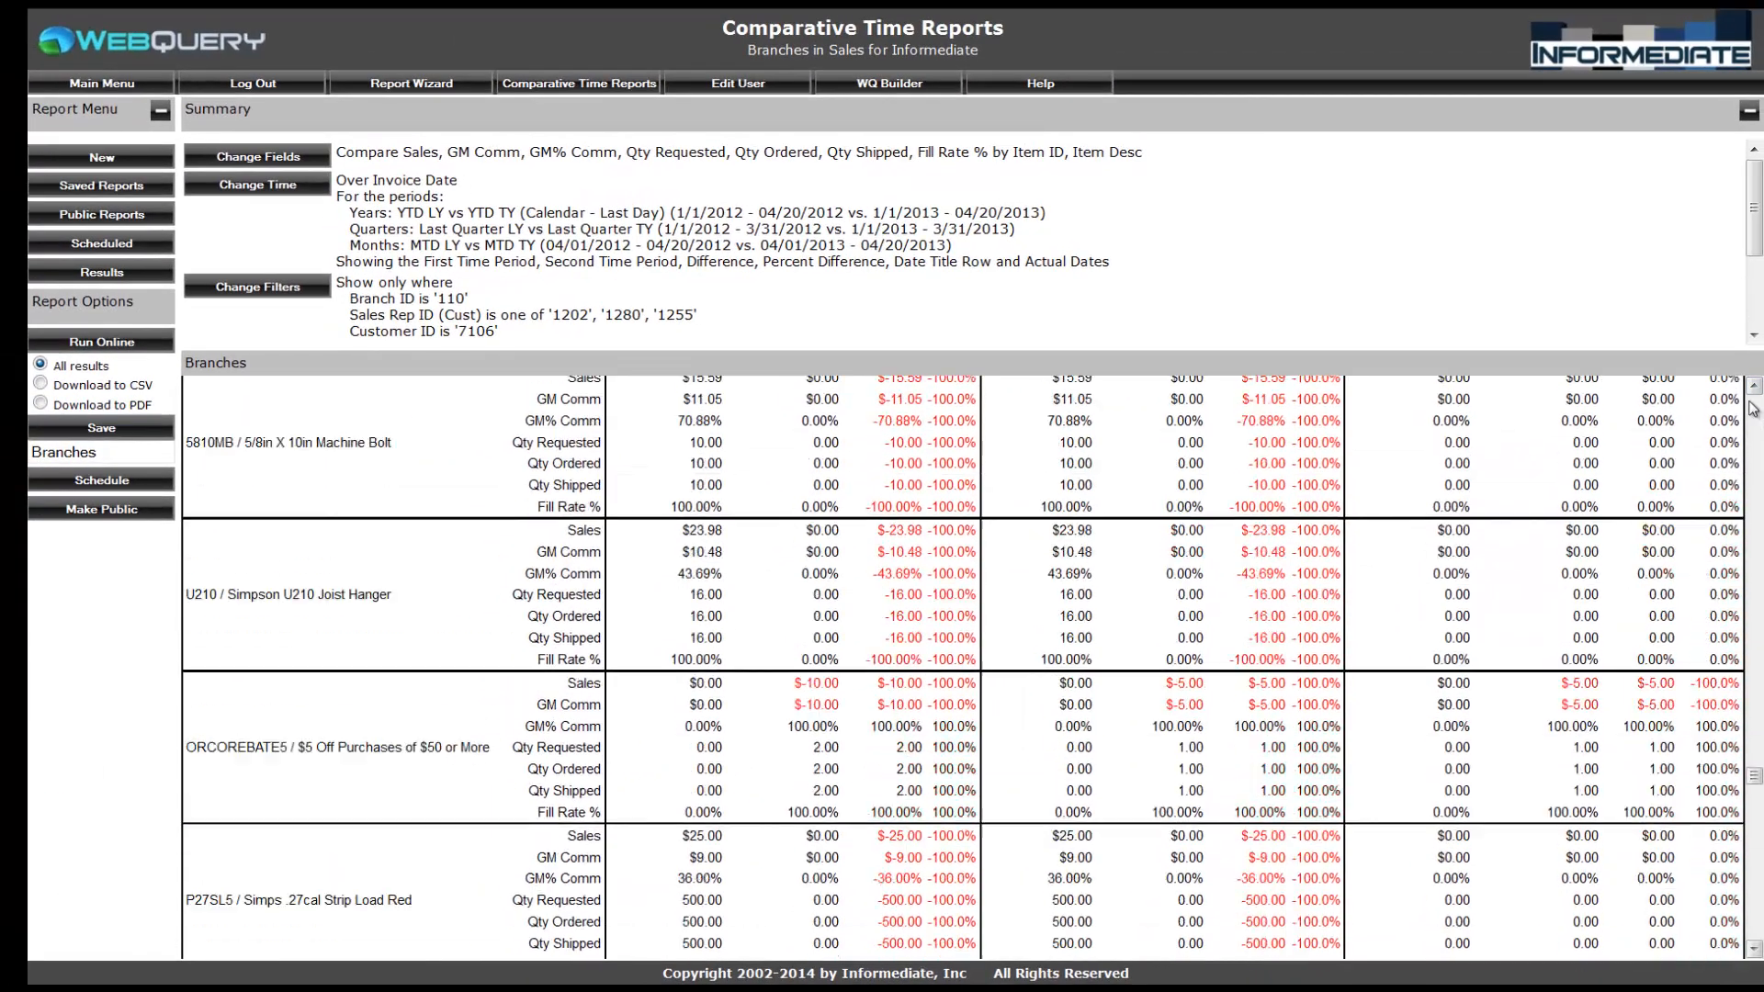
scroll(1753, 409, up, 10)
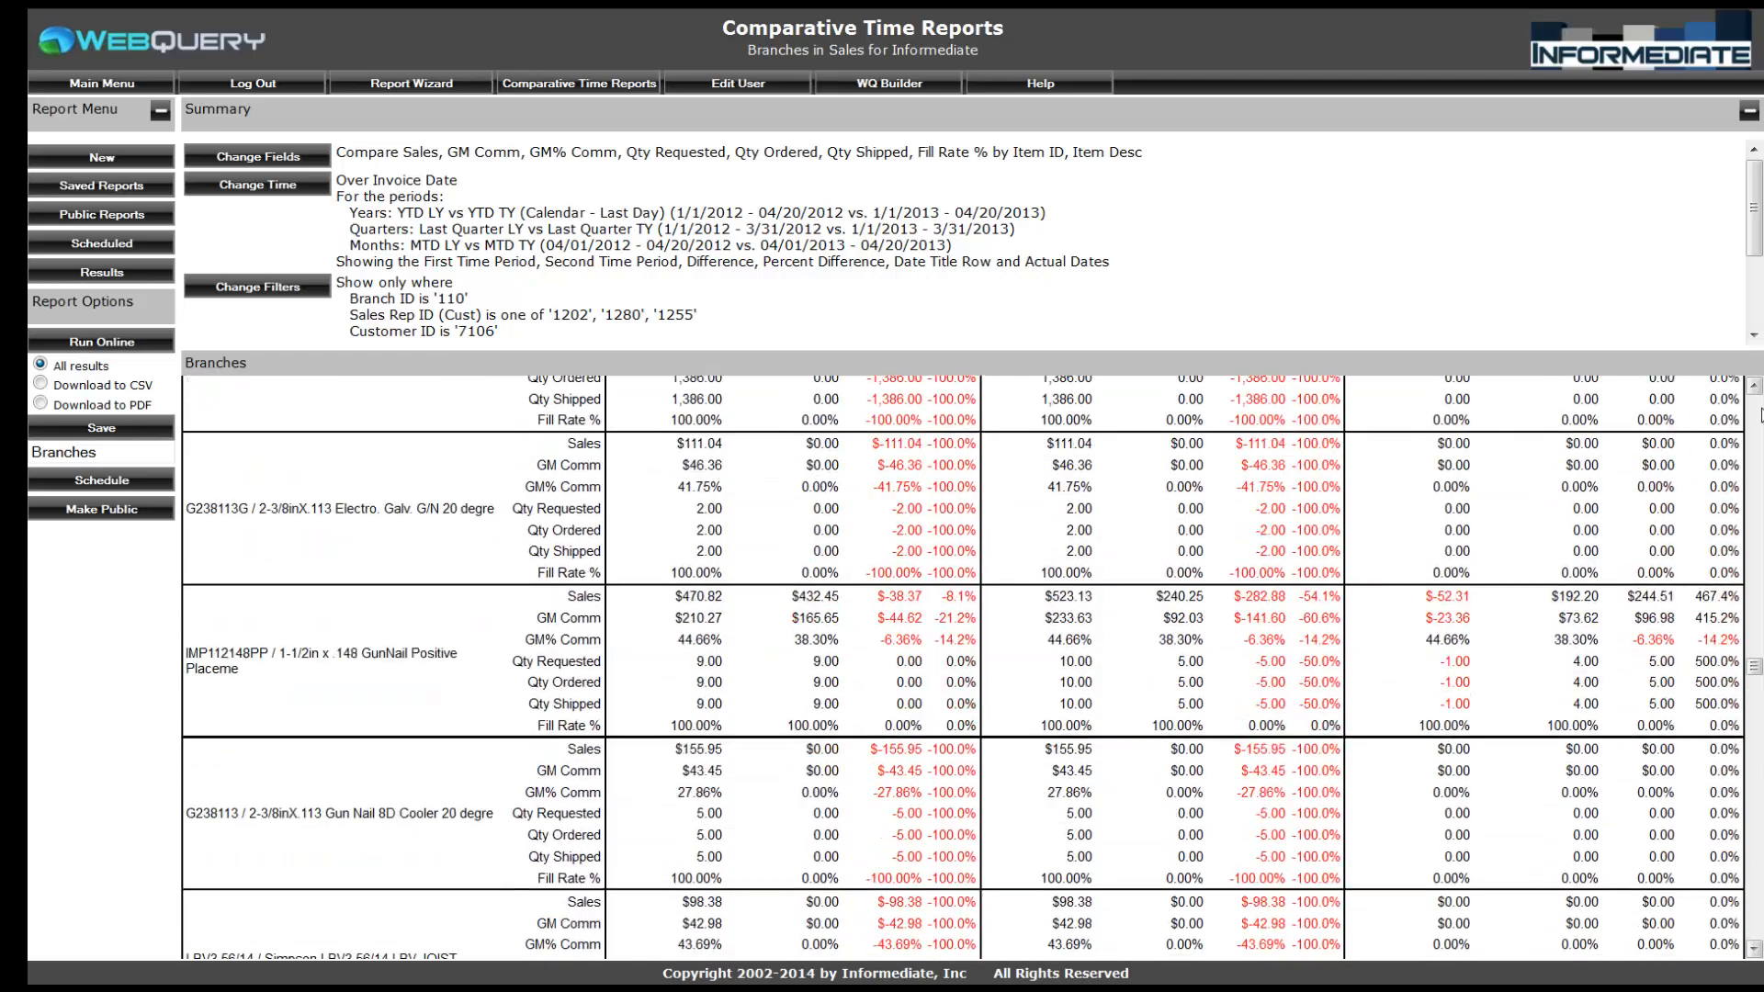
scroll(1760, 415, up, 10)
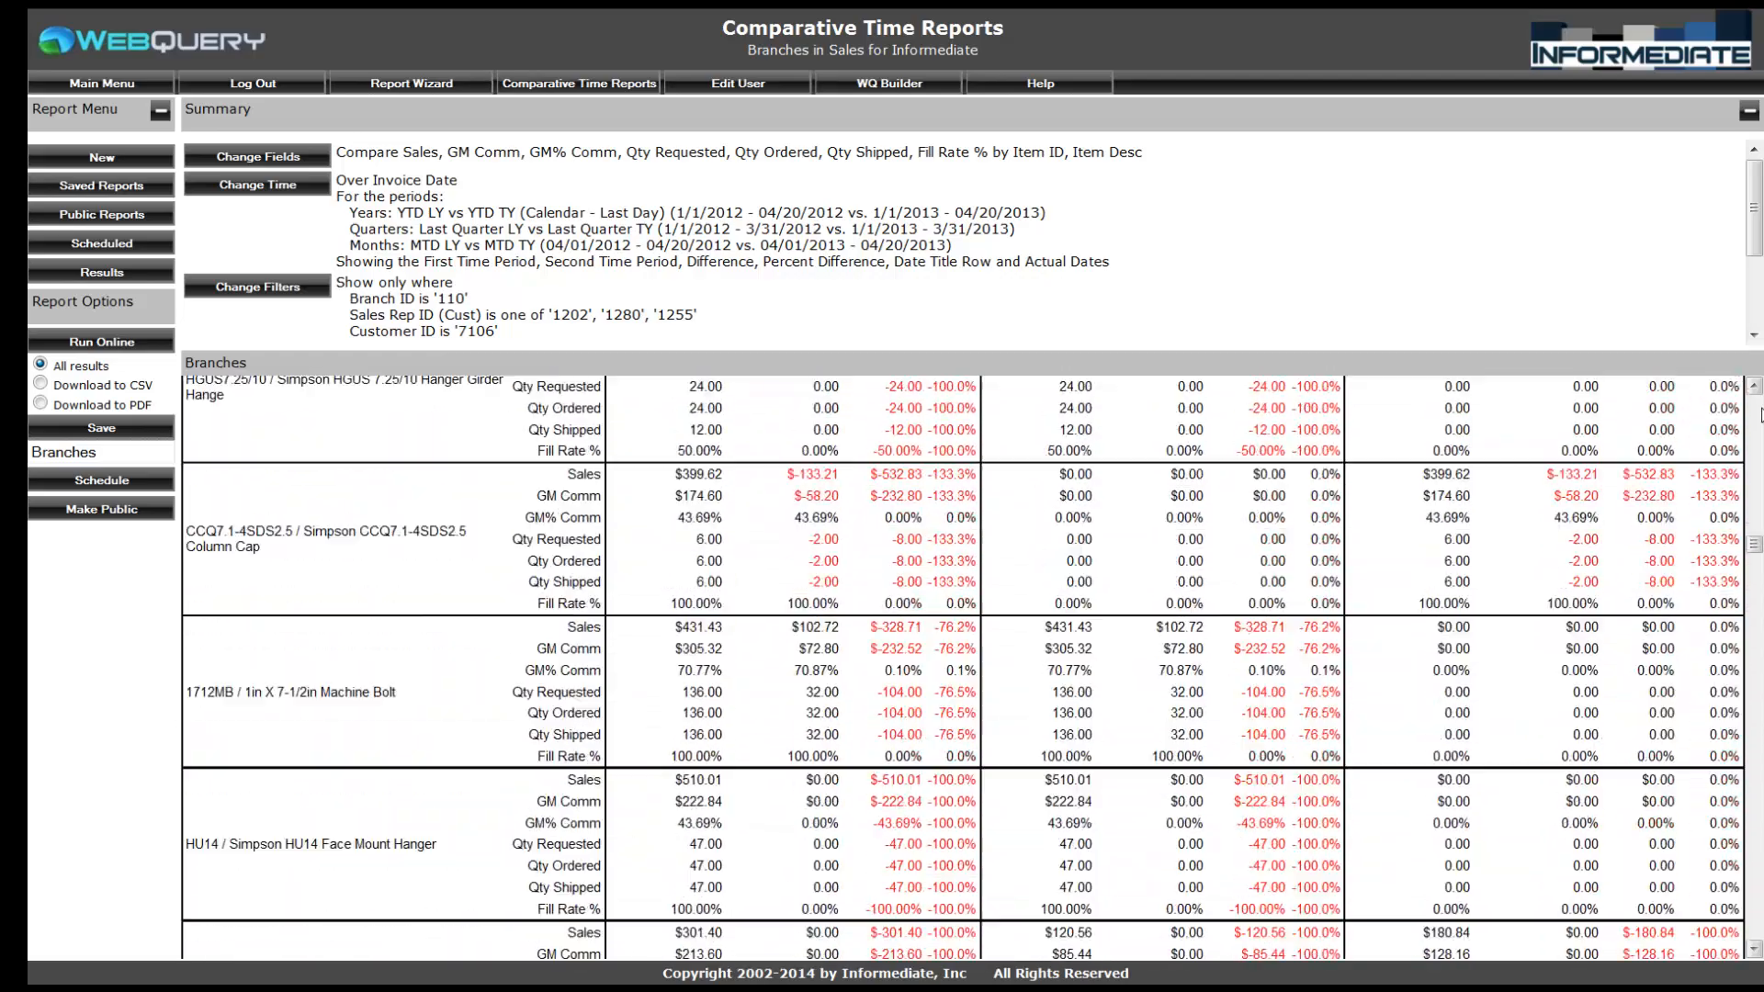
scroll(1760, 415, up, 5)
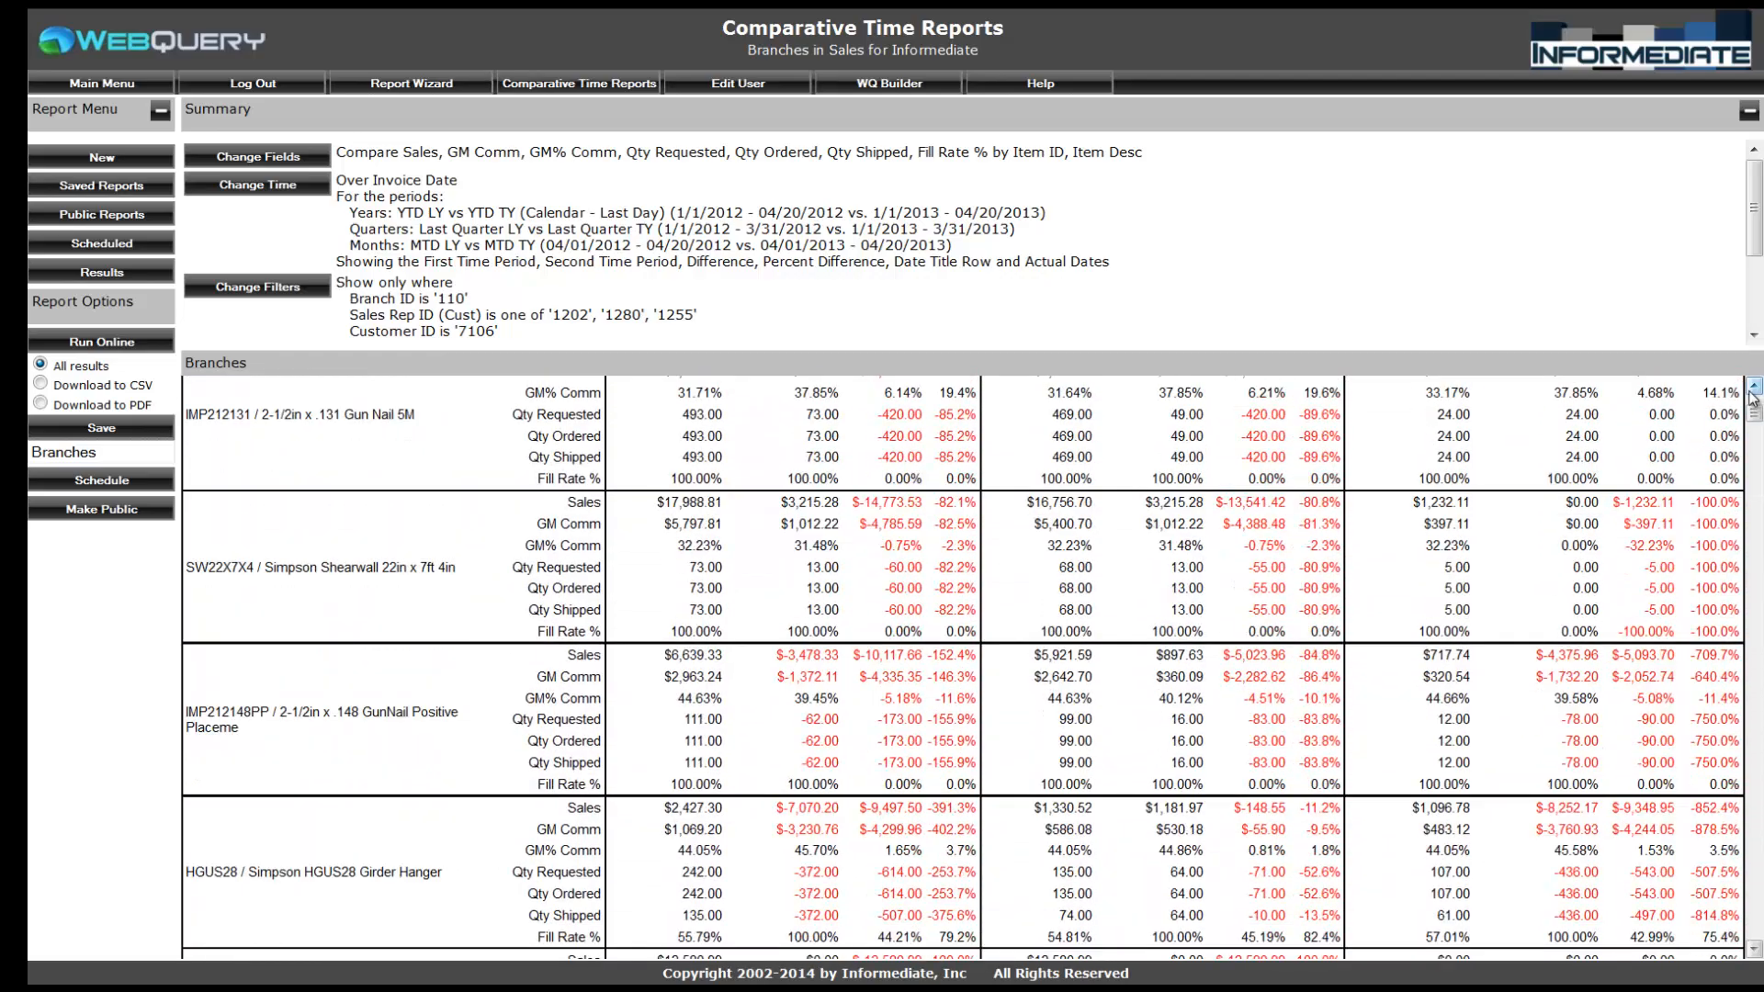
Add the "Days: Last Day vs Day Before" time period to the report and run it as a PDF download.
scroll(1755, 404, up, 3)
scroll(1754, 397, up, 5)
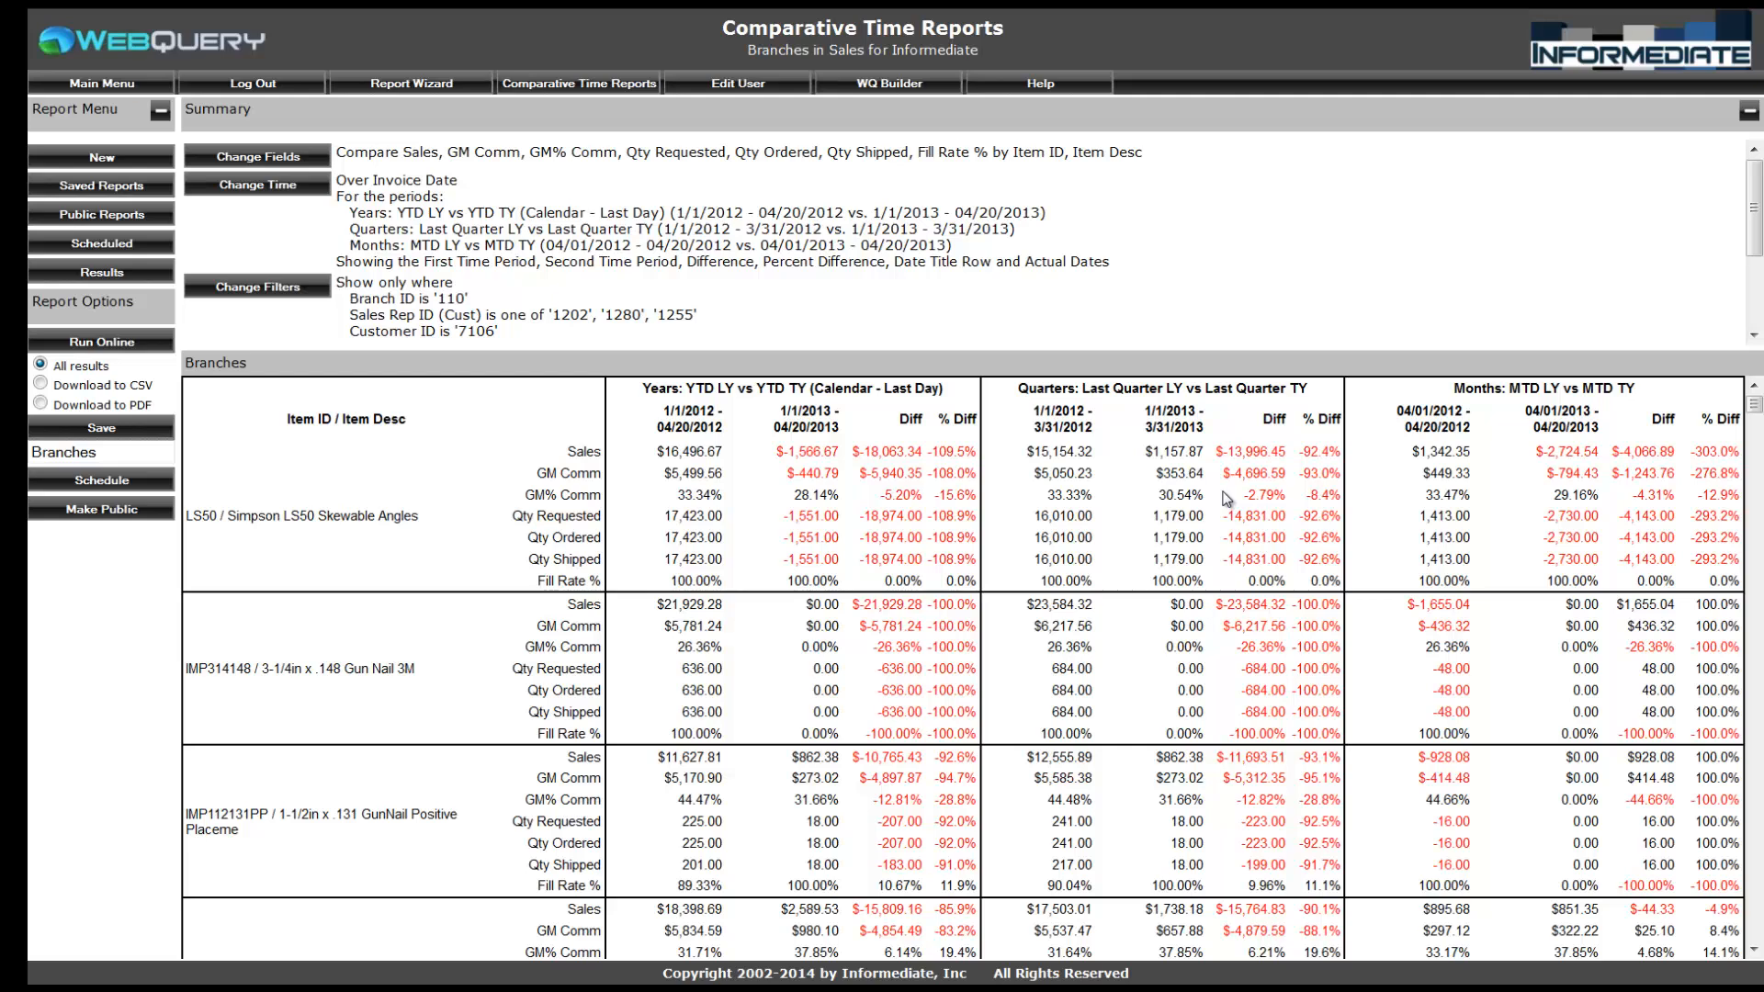
click(40, 404)
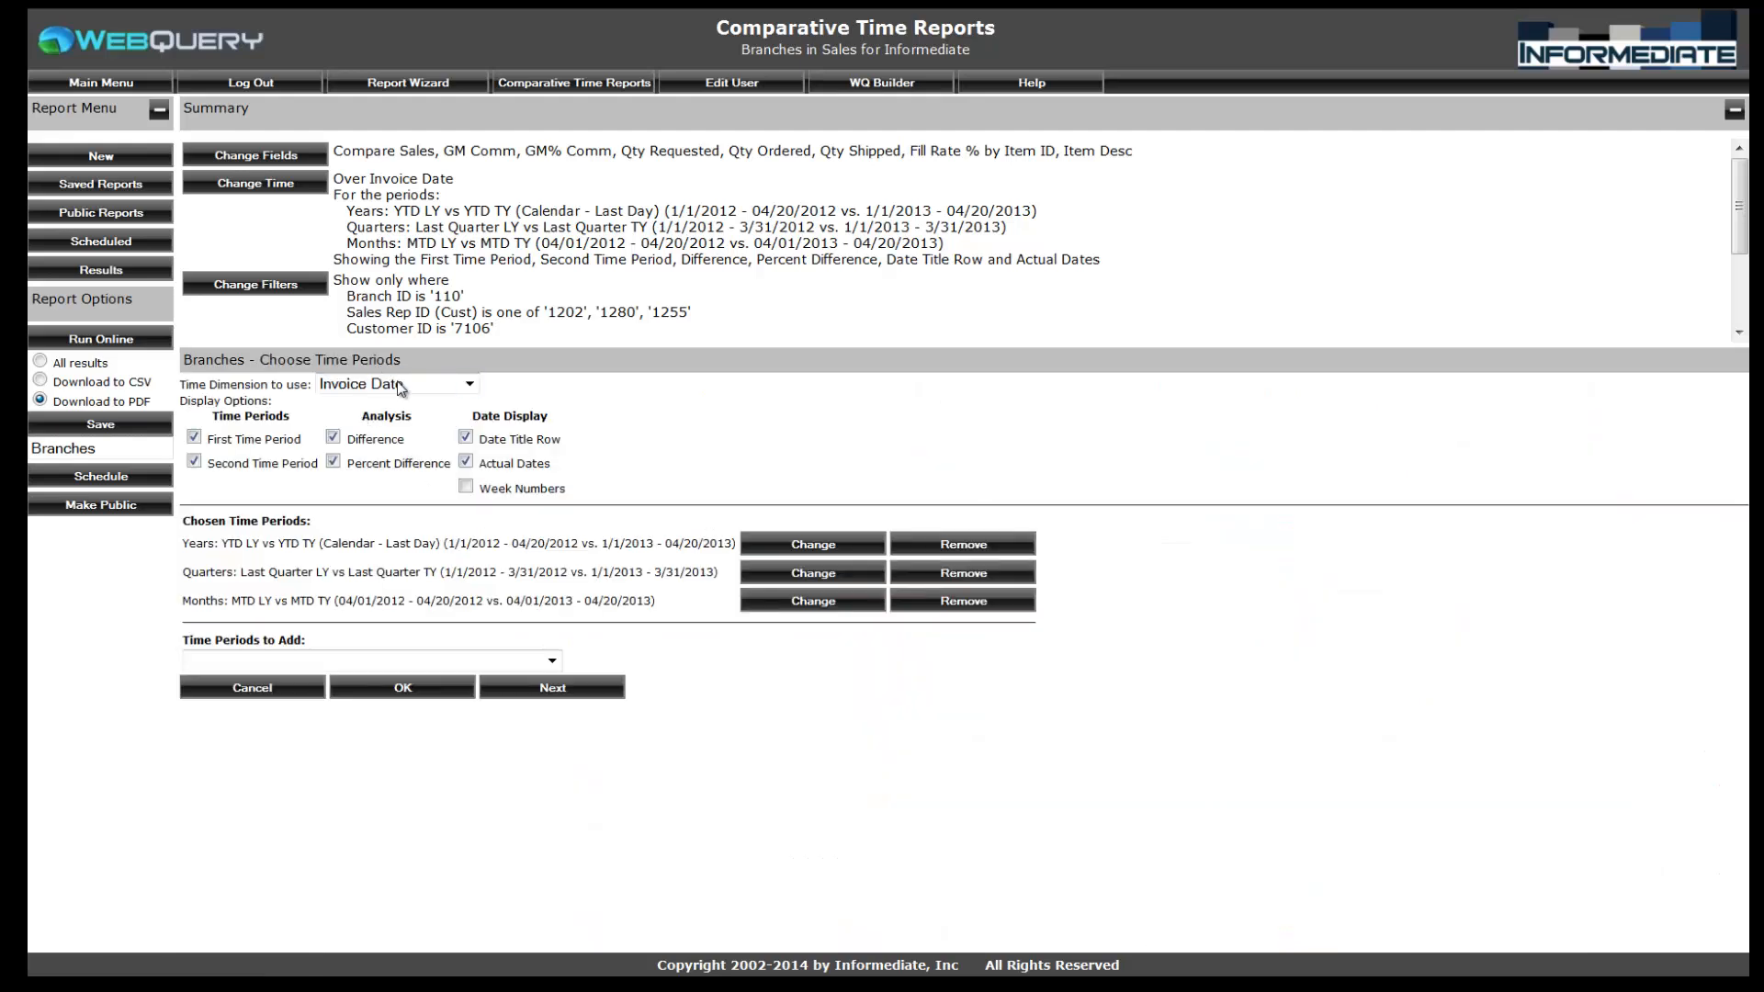
click(551, 661)
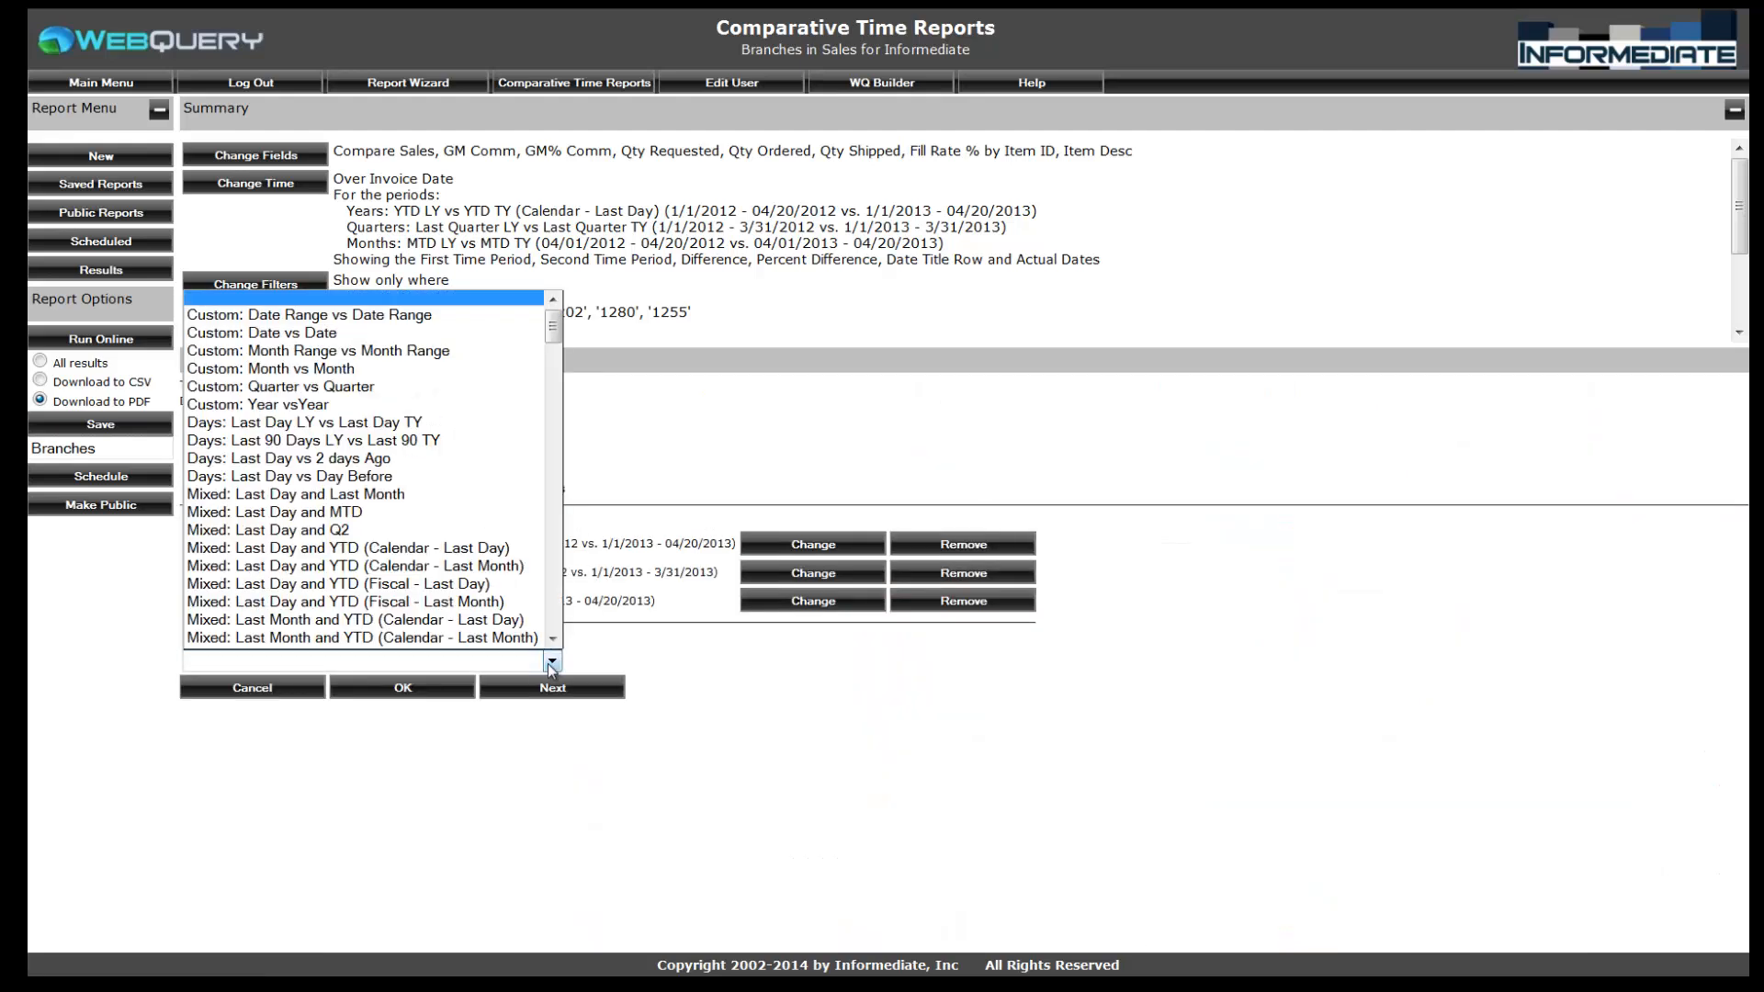
click(369, 478)
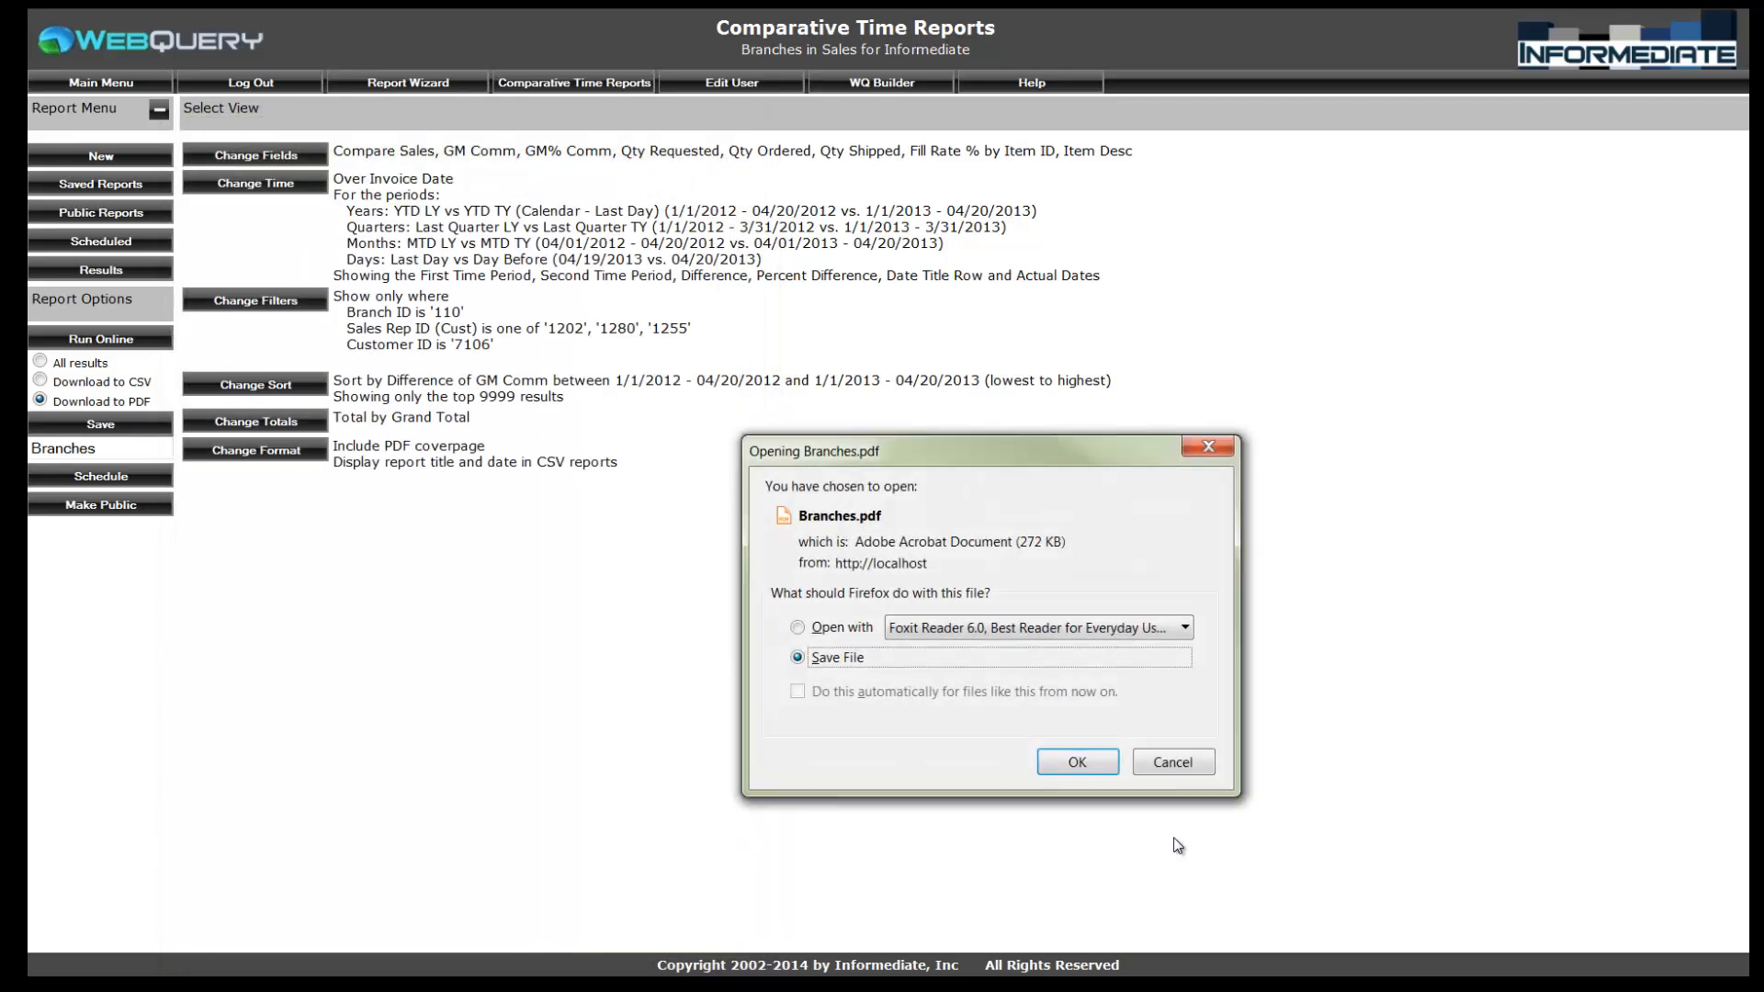
Open the generated Branches.pdf with Foxit Reader 6.0 and review its cover page with the filters and sorting.
click(797, 627)
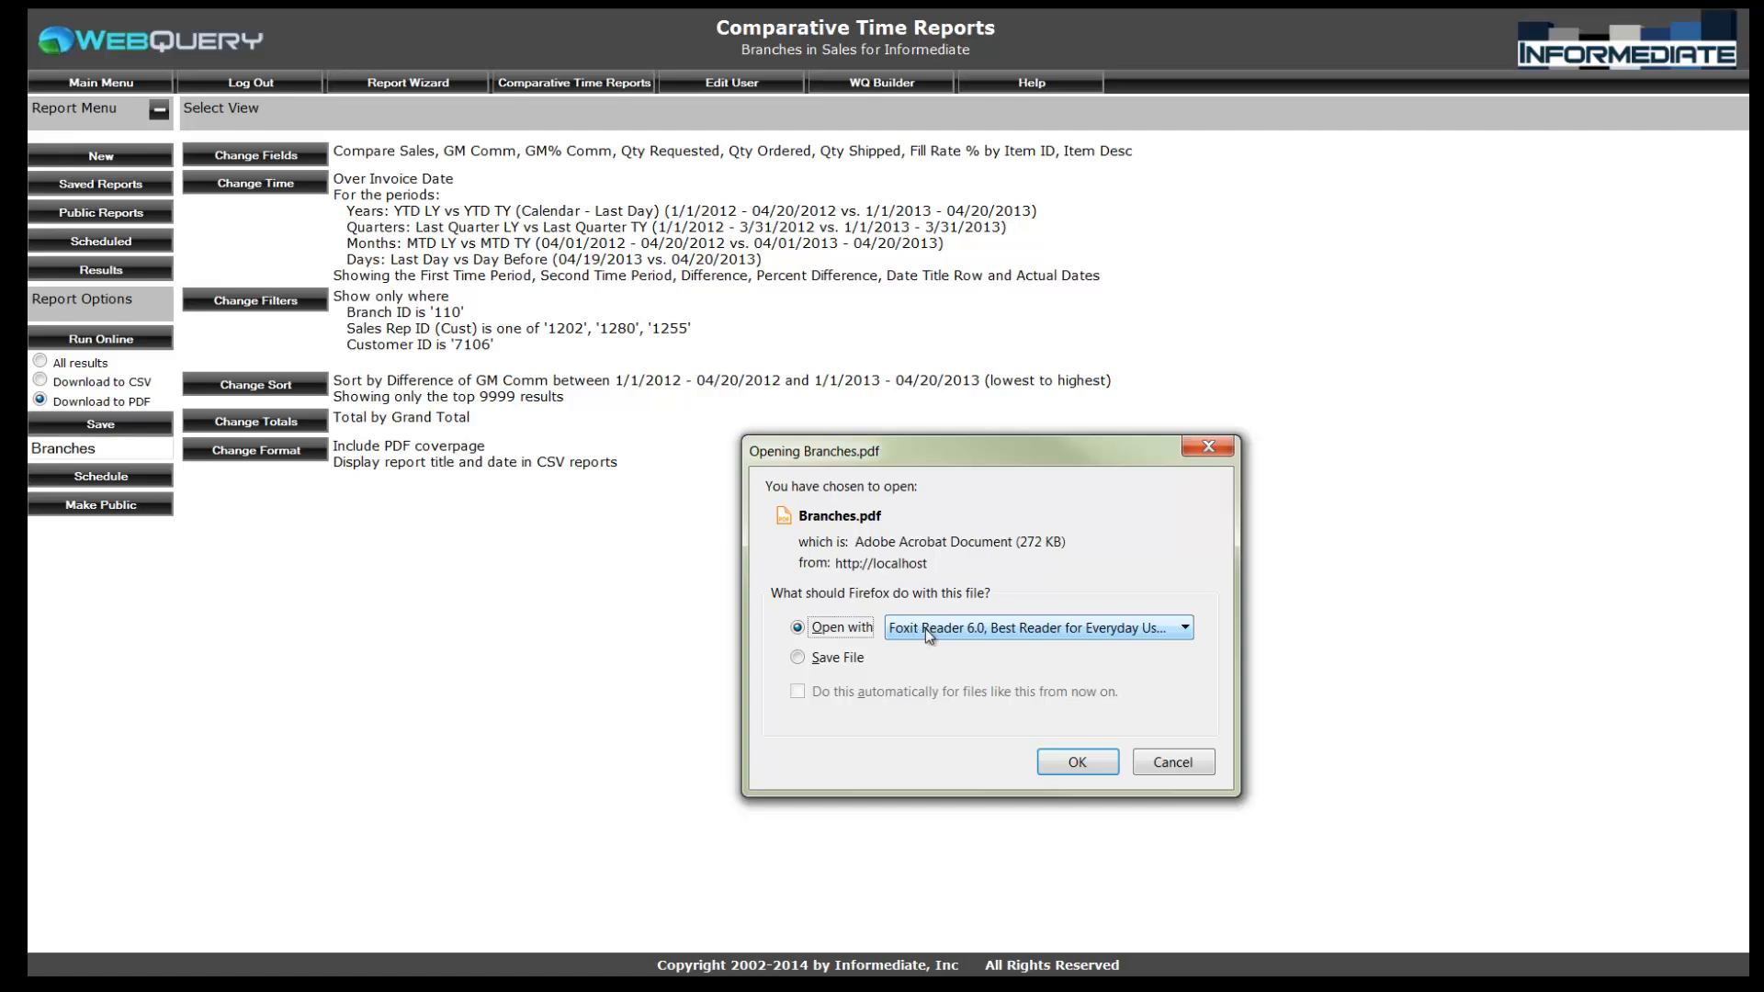
click(1077, 764)
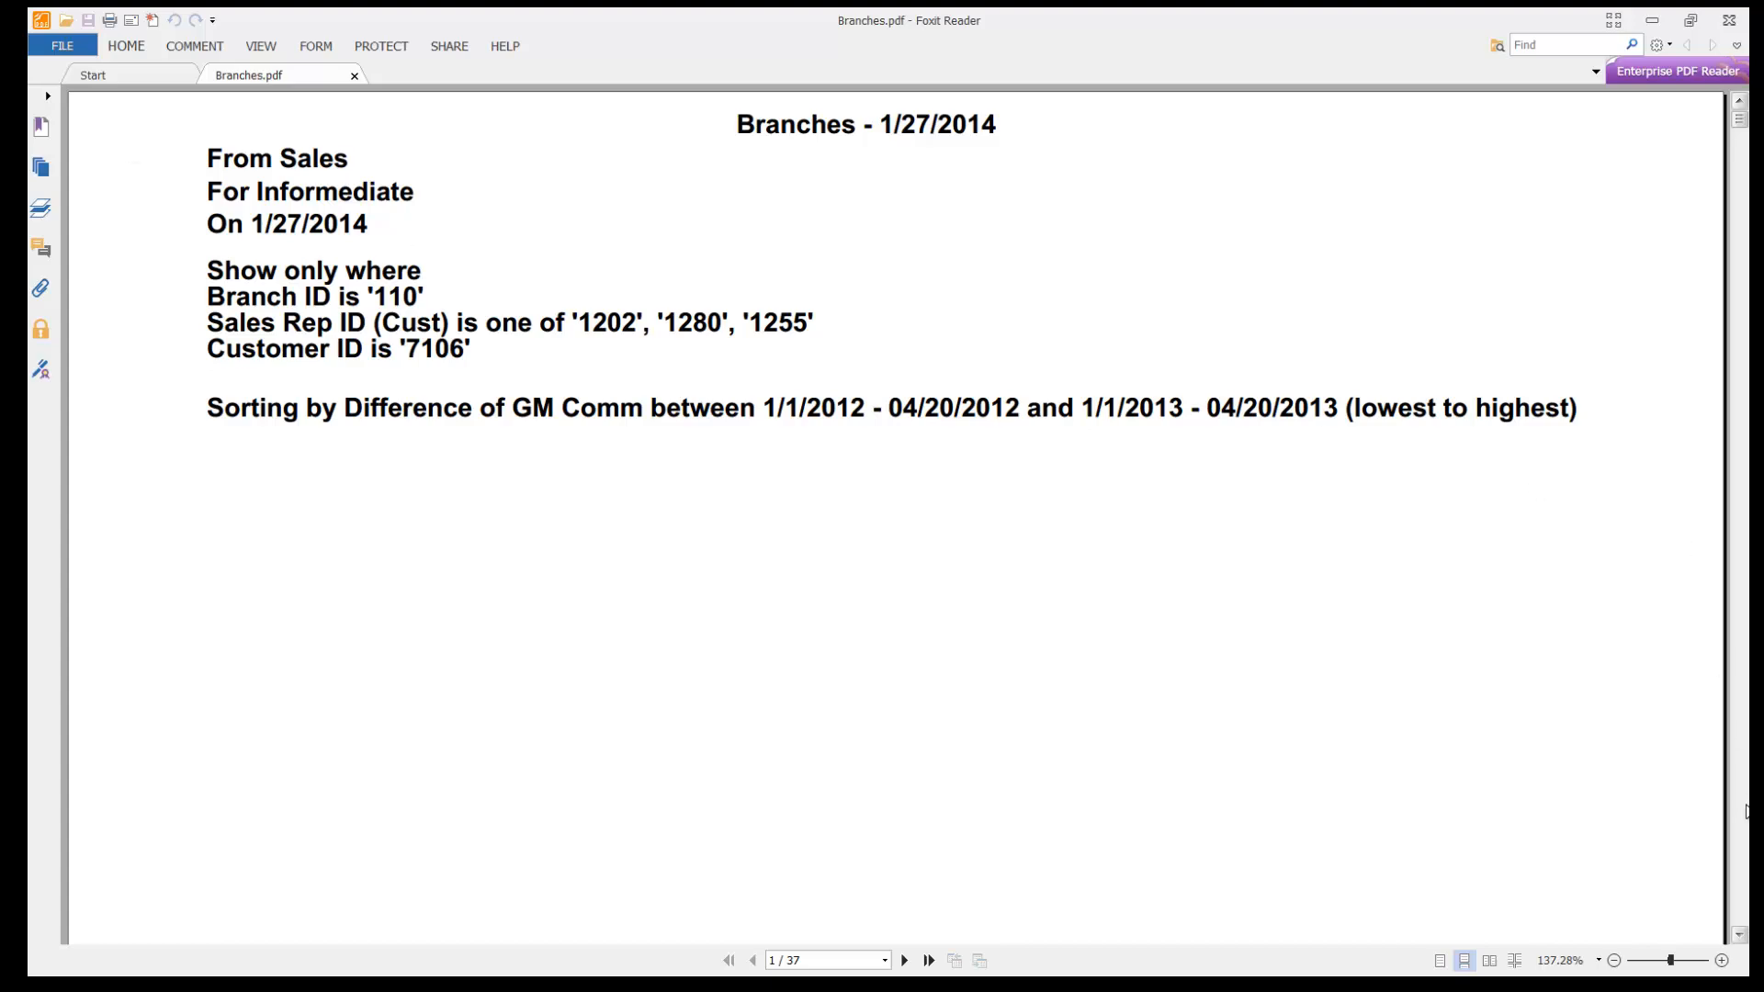
click(1743, 888)
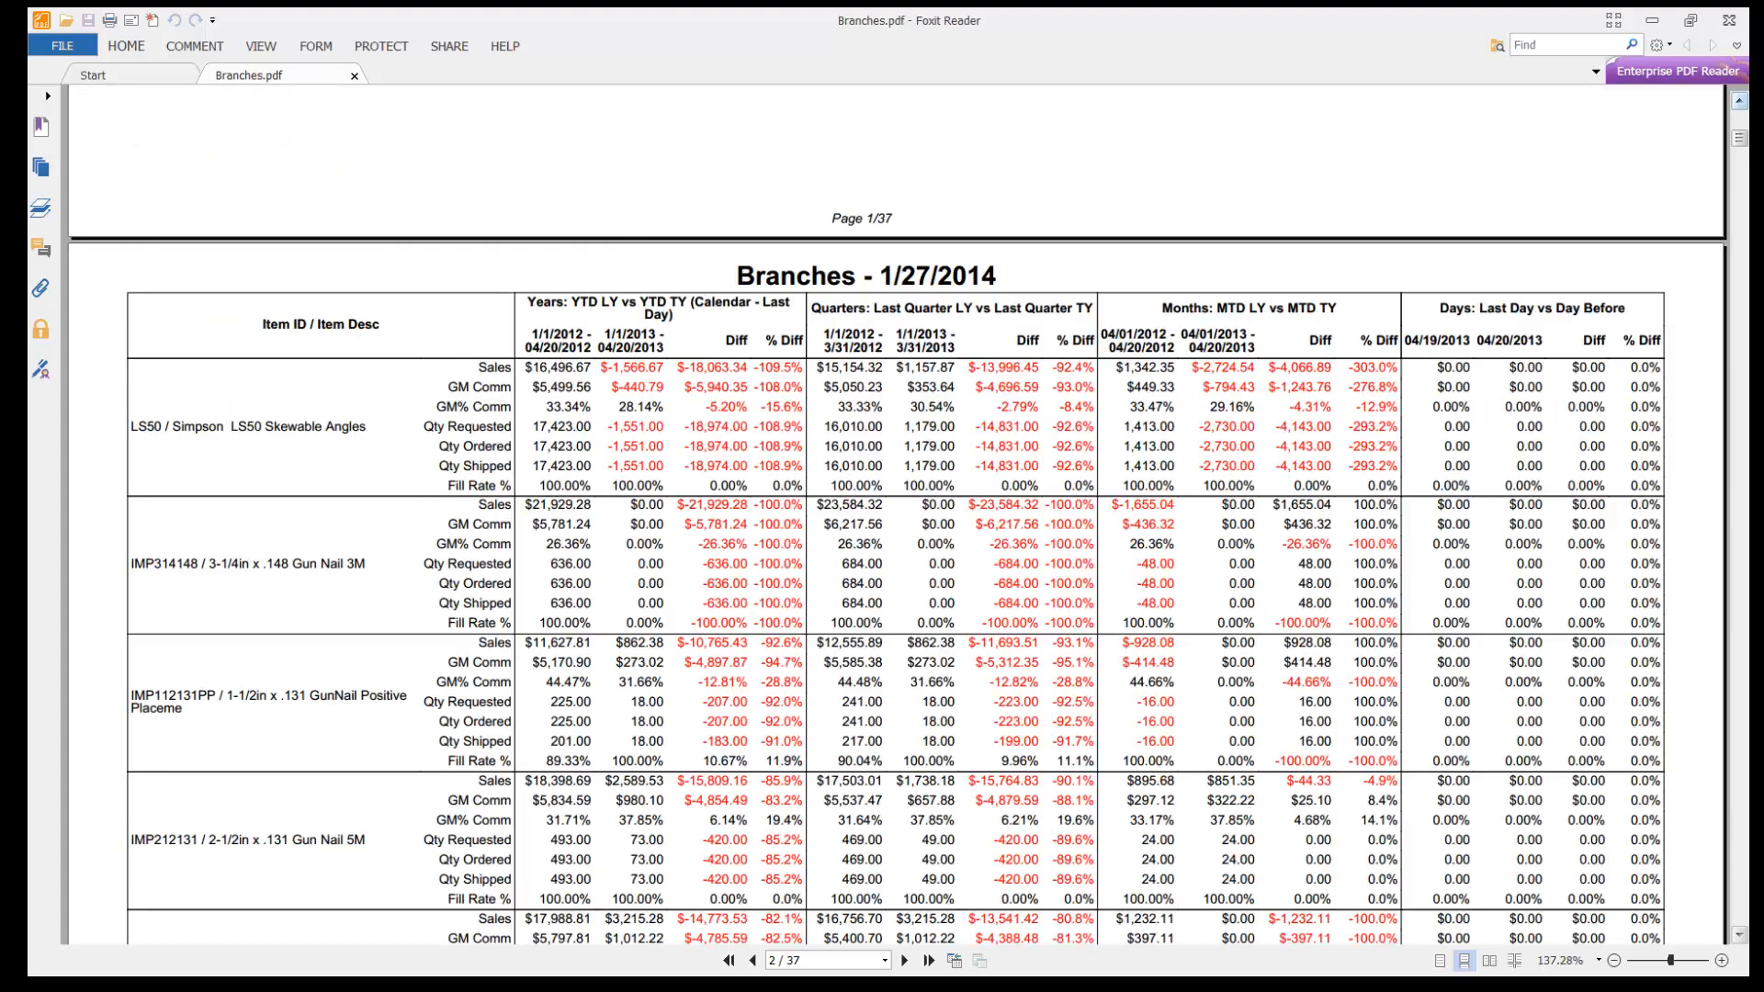
click(1738, 101)
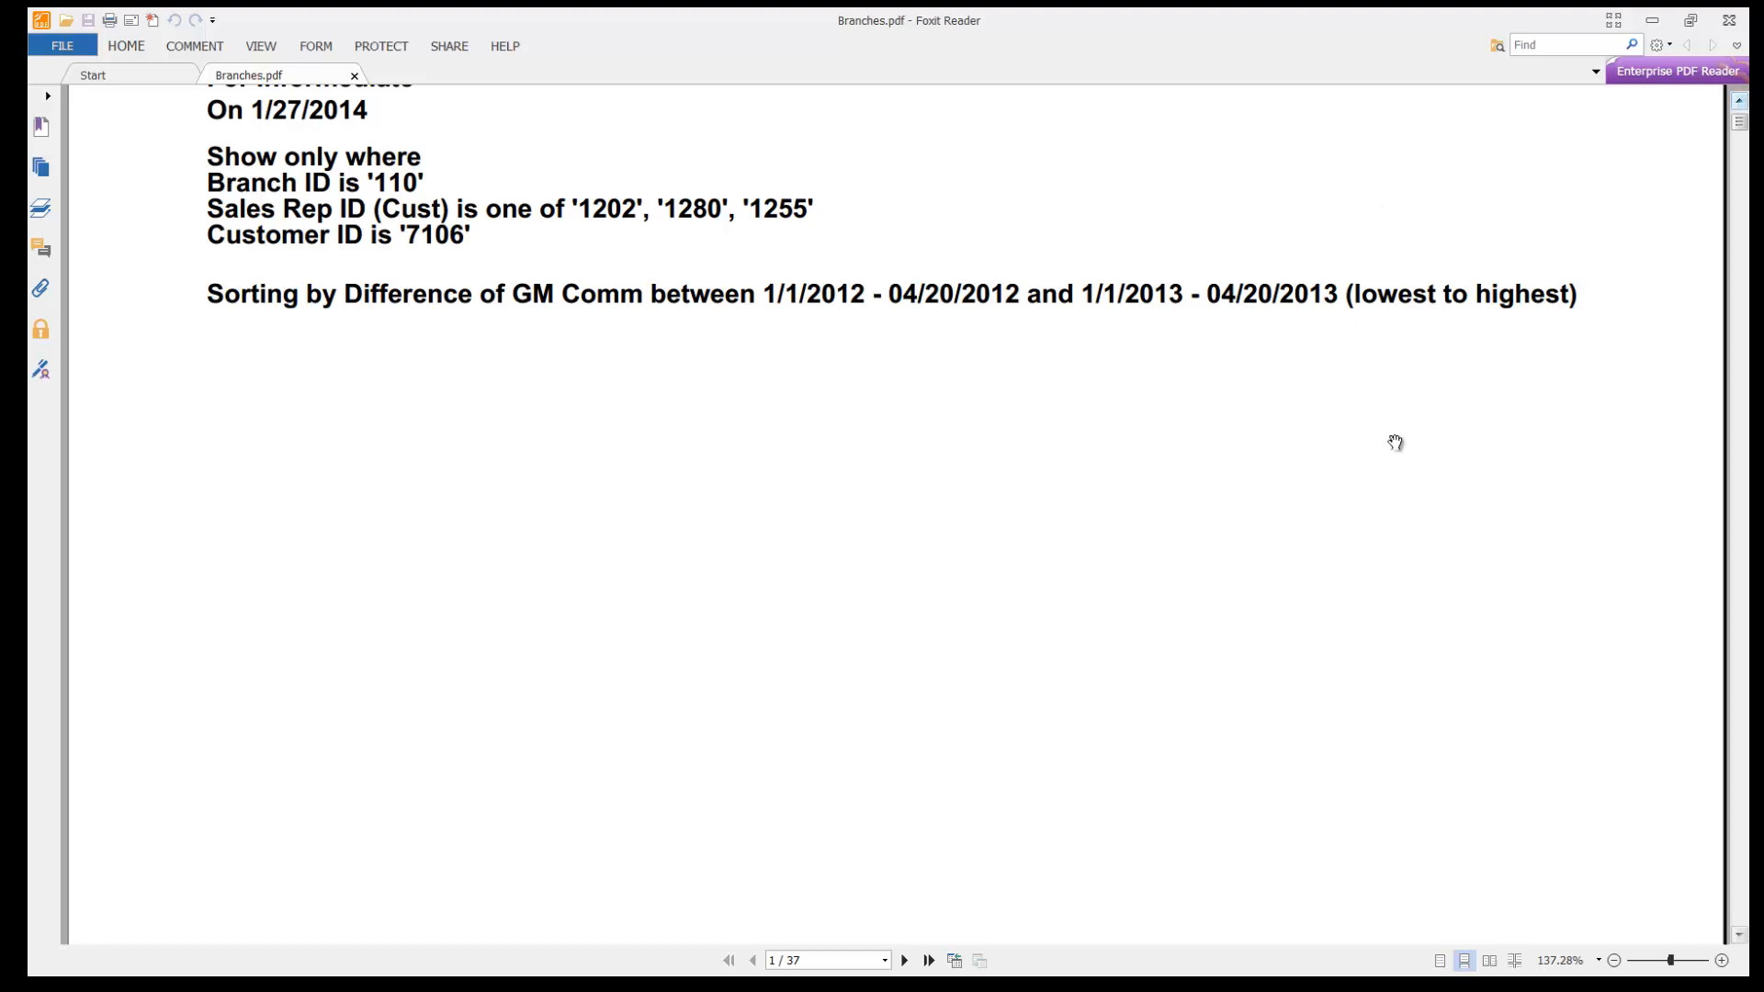
click(1738, 101)
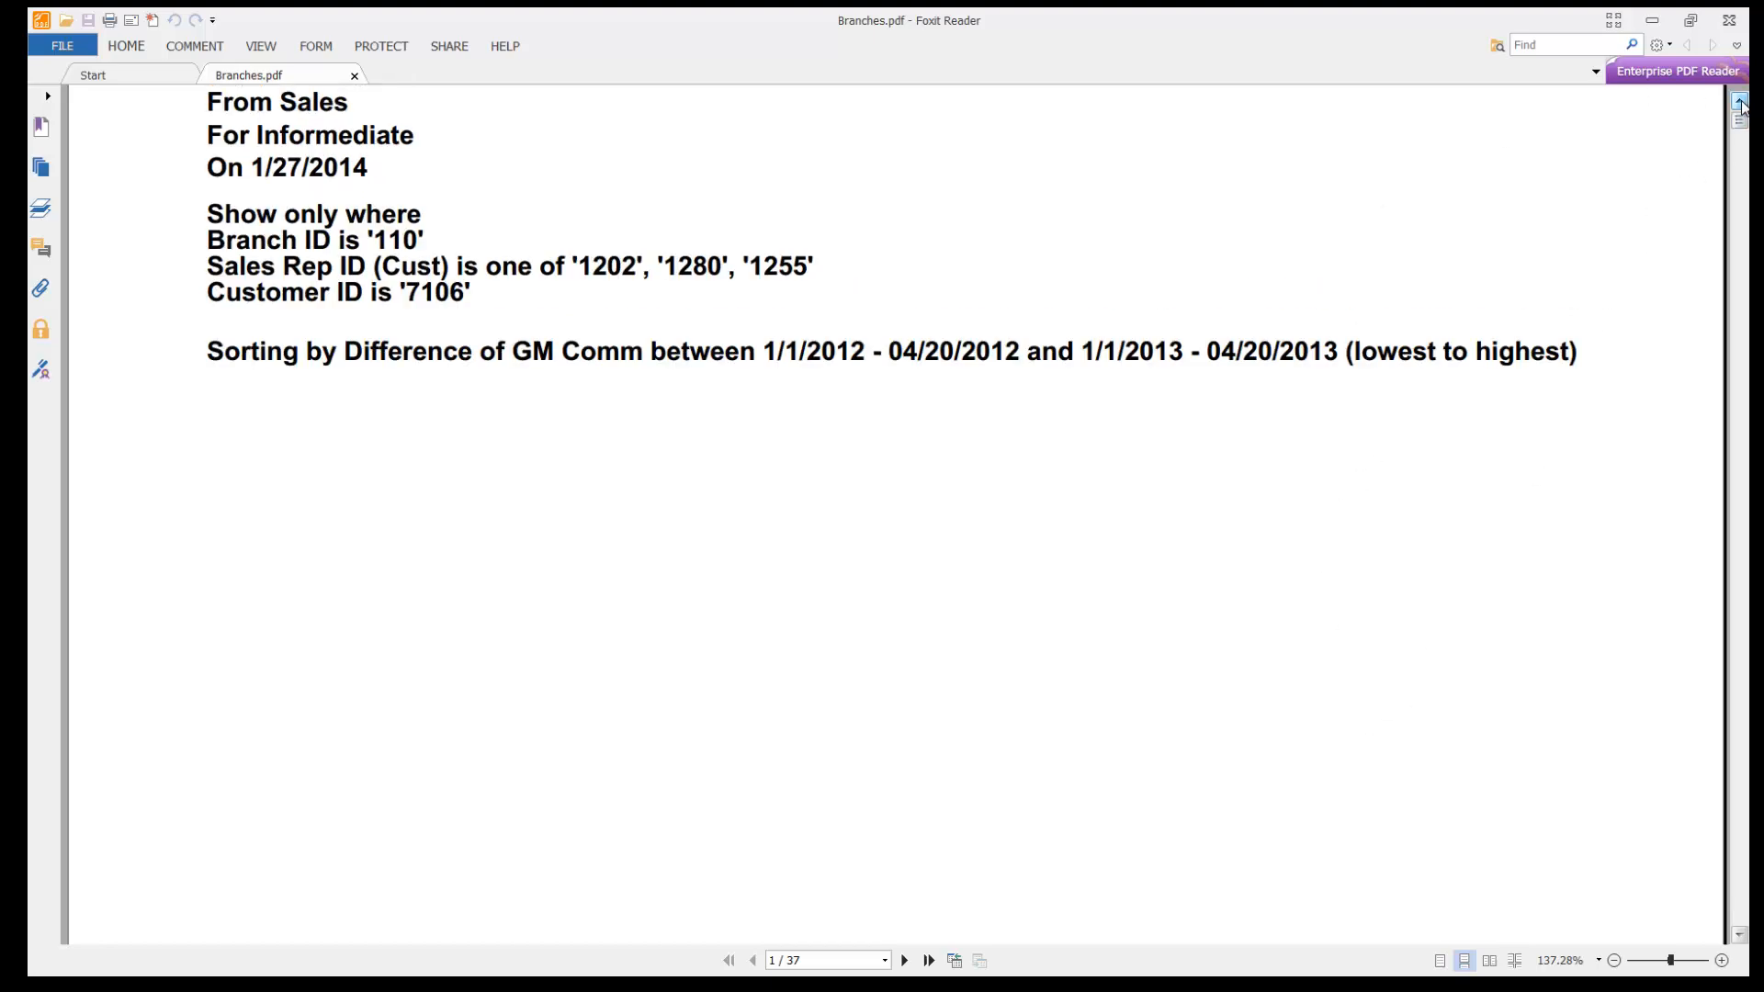
click(1737, 725)
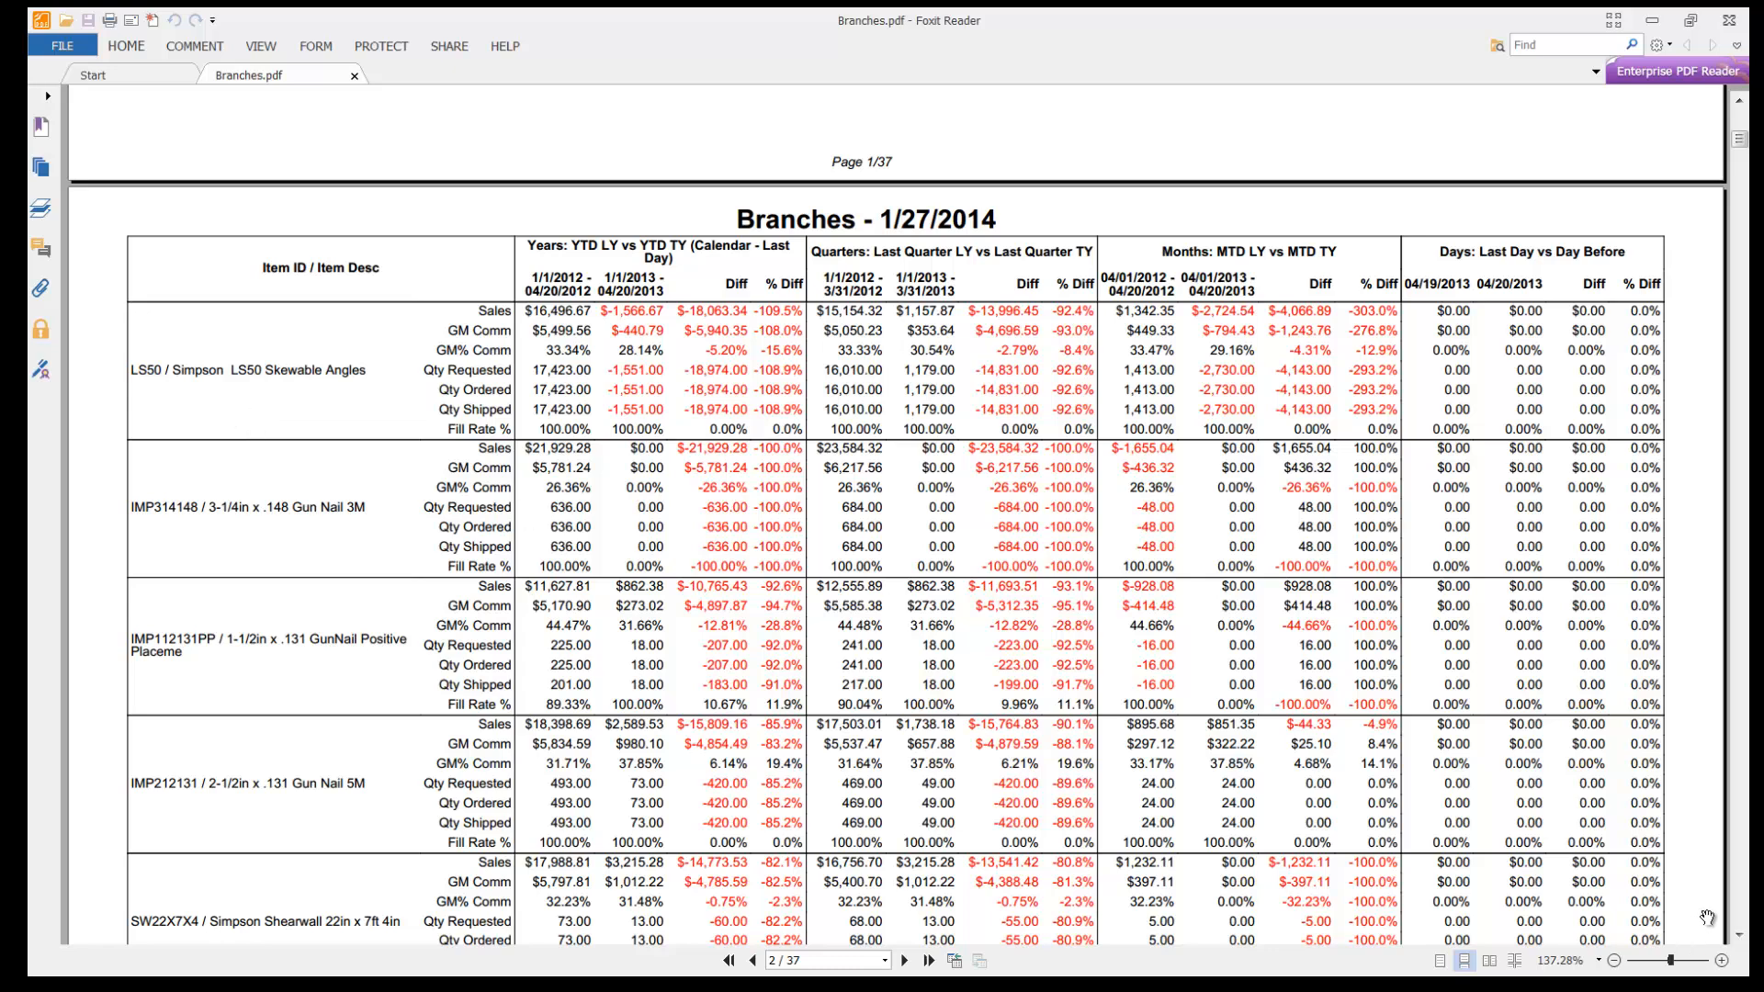
Examine the item comparisons on pages 2 and 3 of the PDF, including at a closer magnification.
click(1739, 936)
click(775, 963)
drag(778, 963, 767, 965)
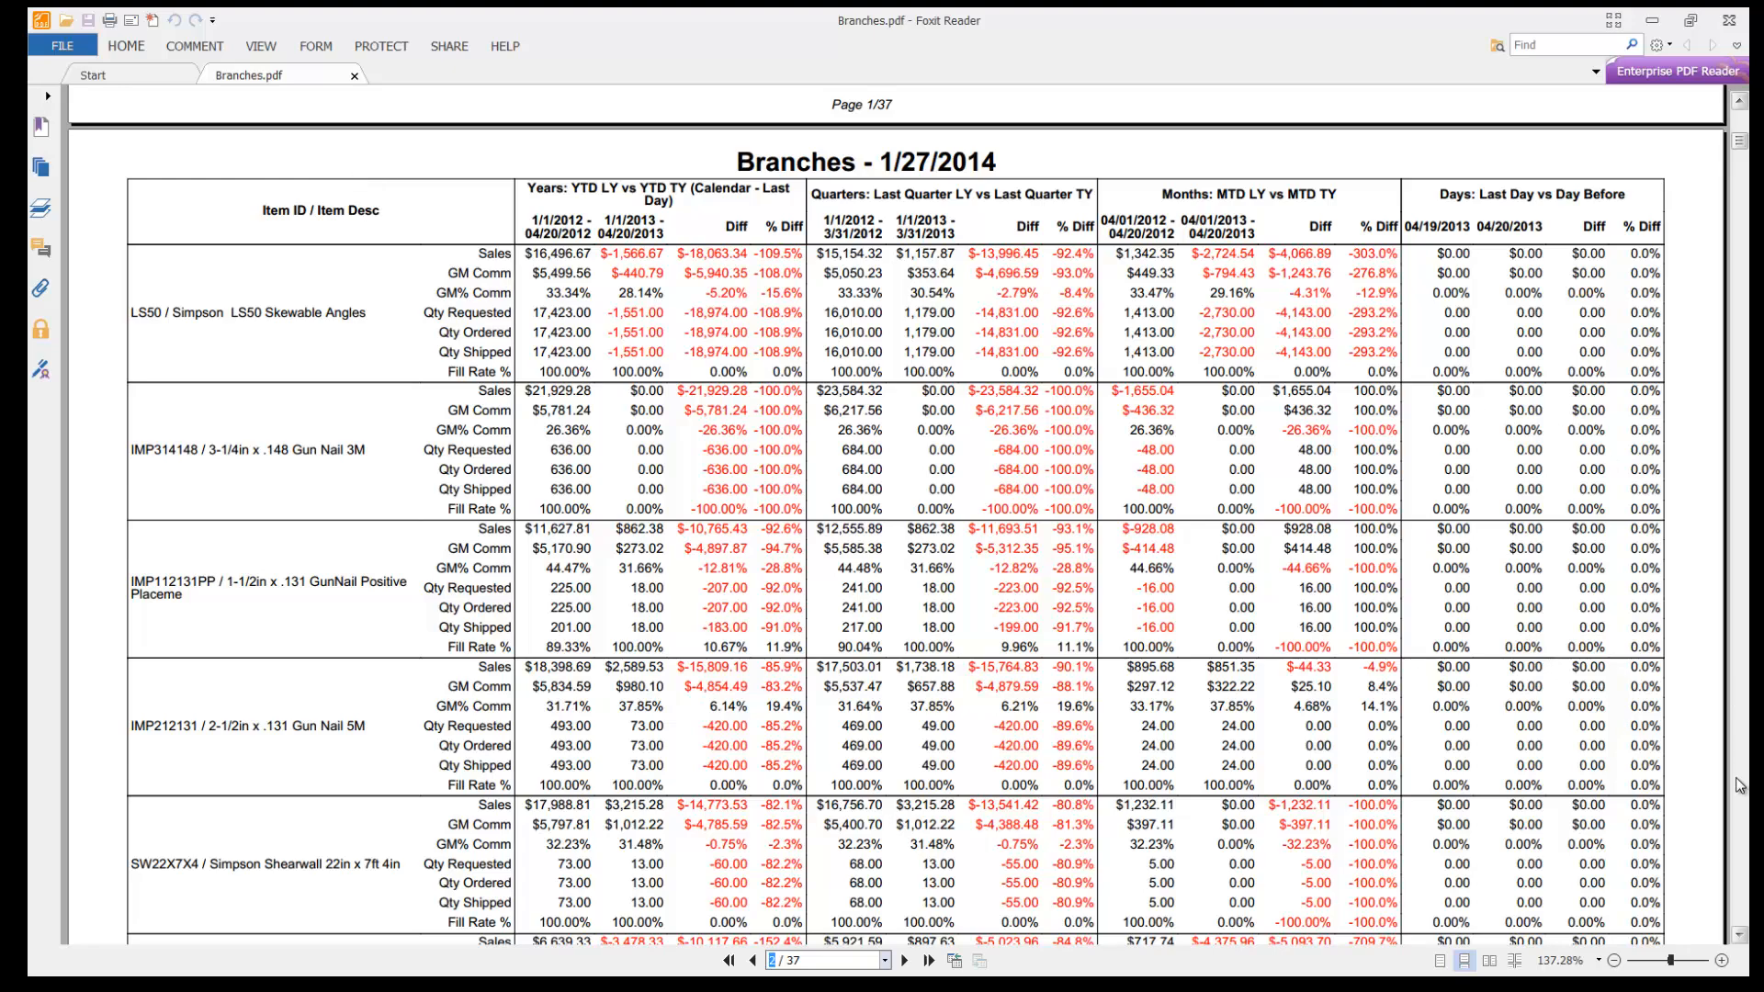
click(1739, 932)
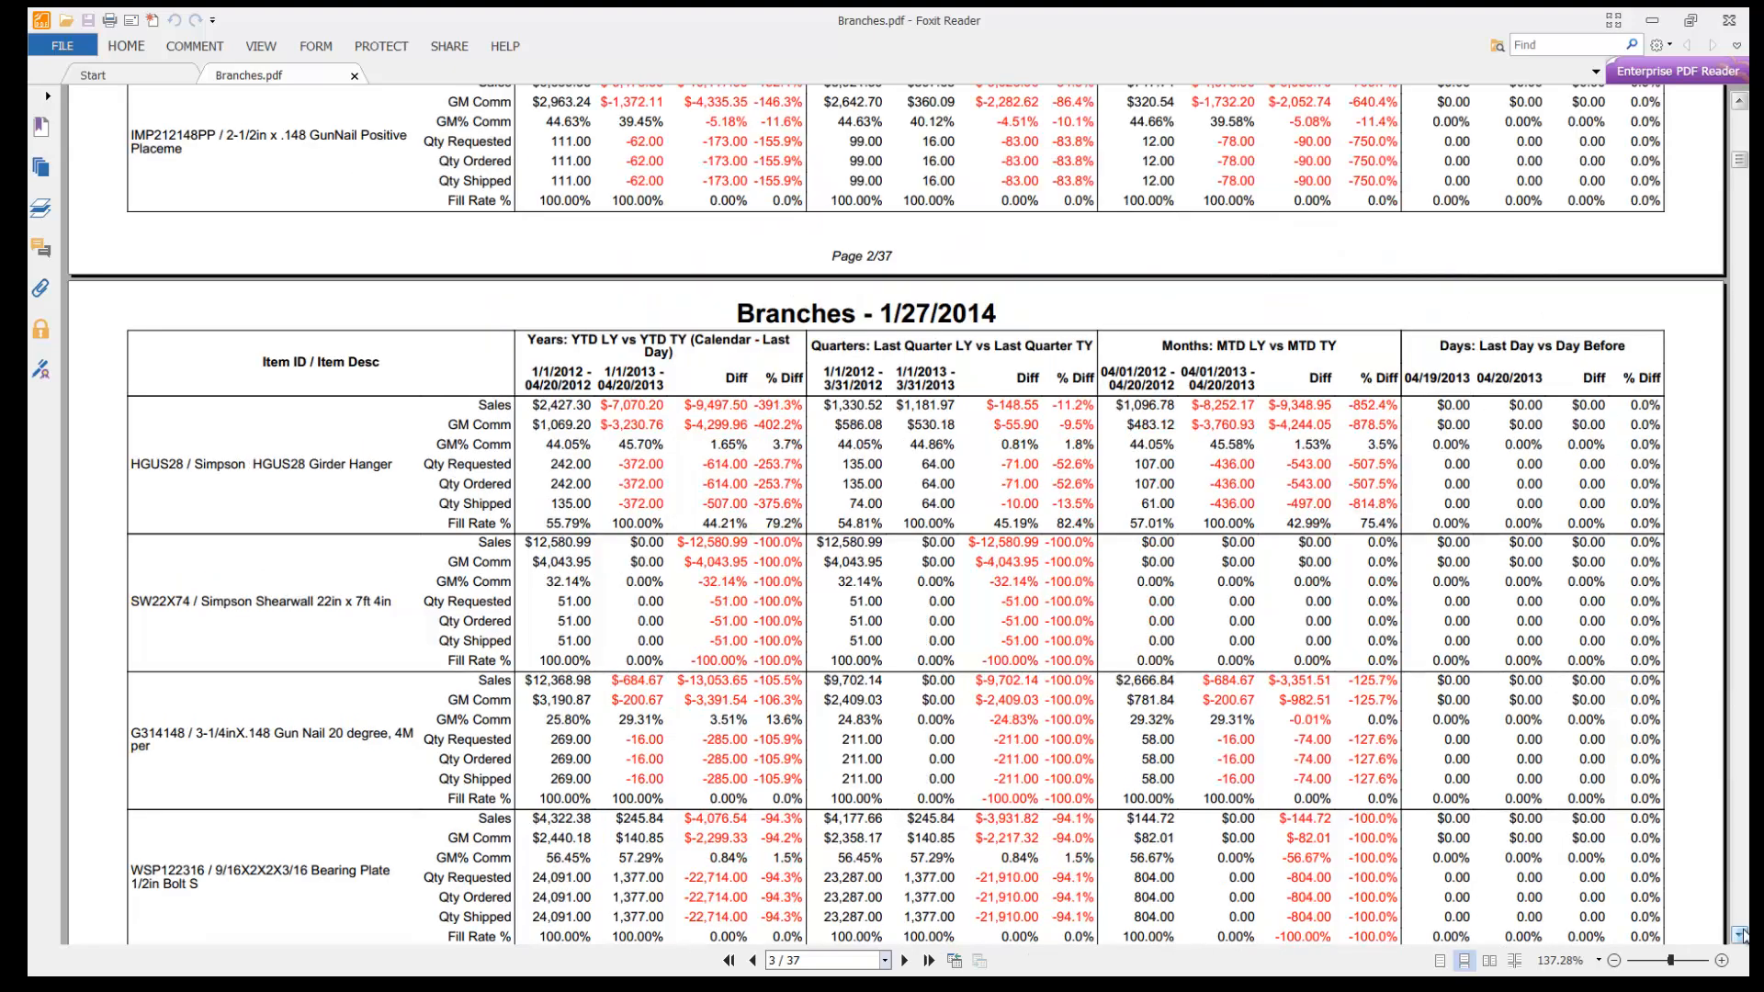
scroll(1738, 932, down, 5)
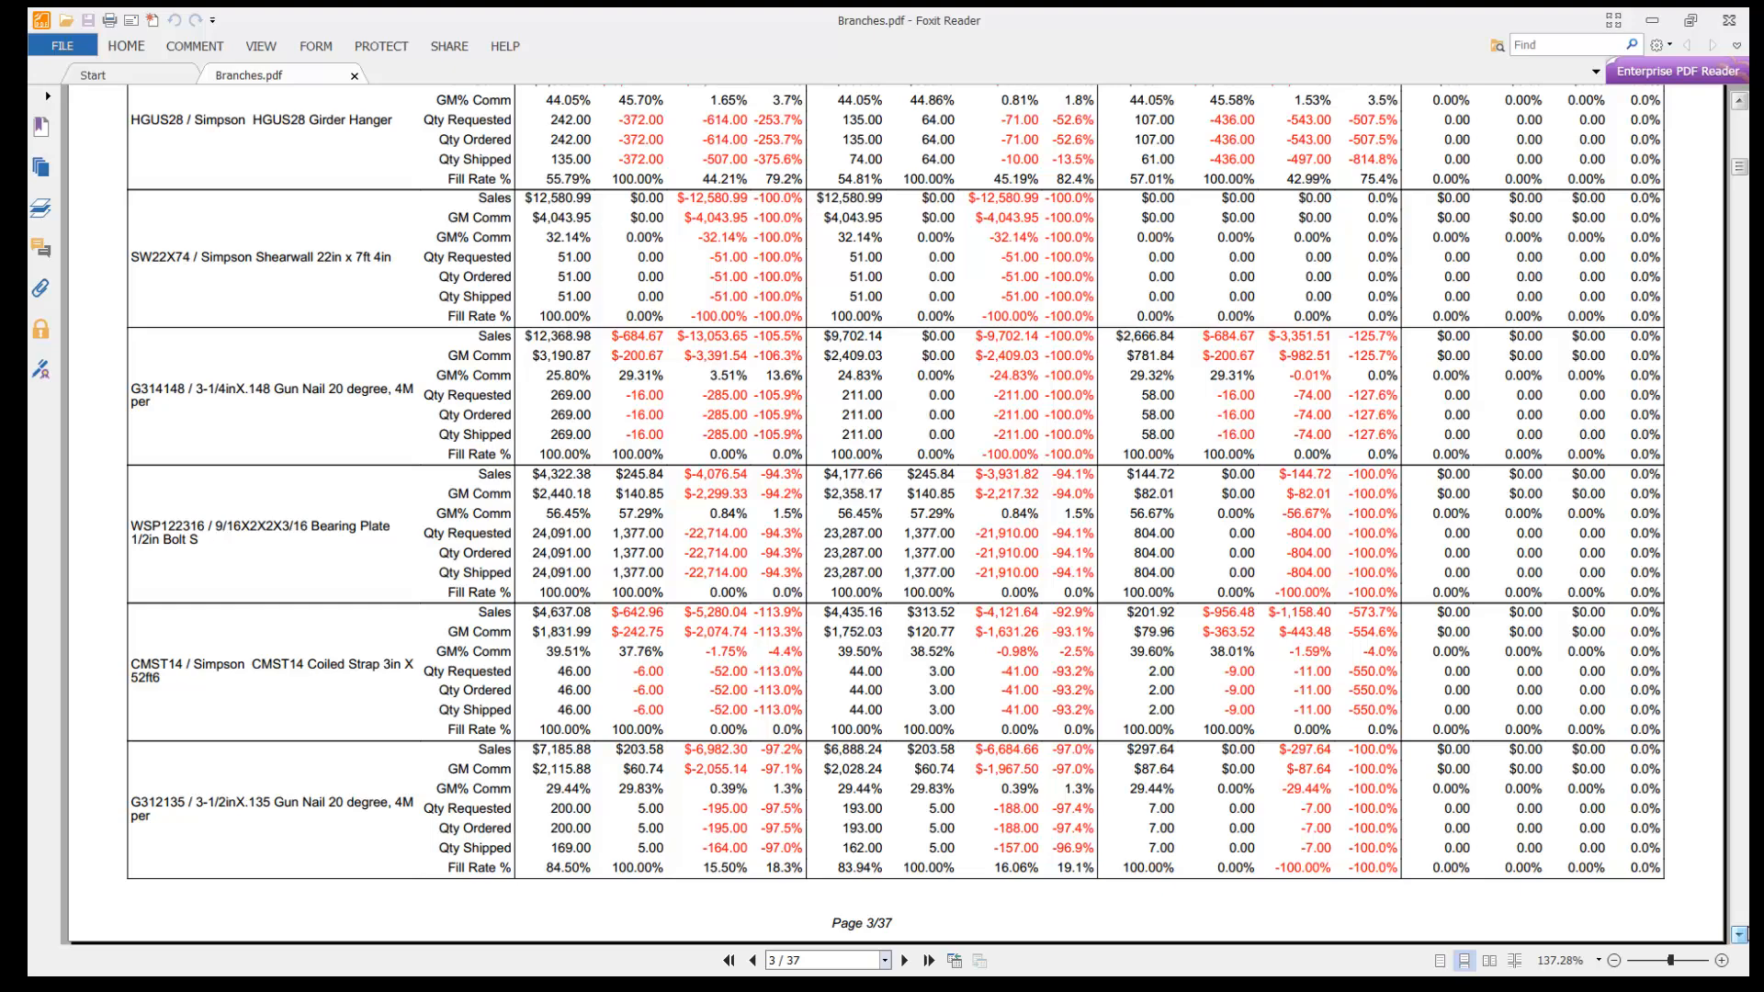
click(1739, 101)
click(1739, 101)
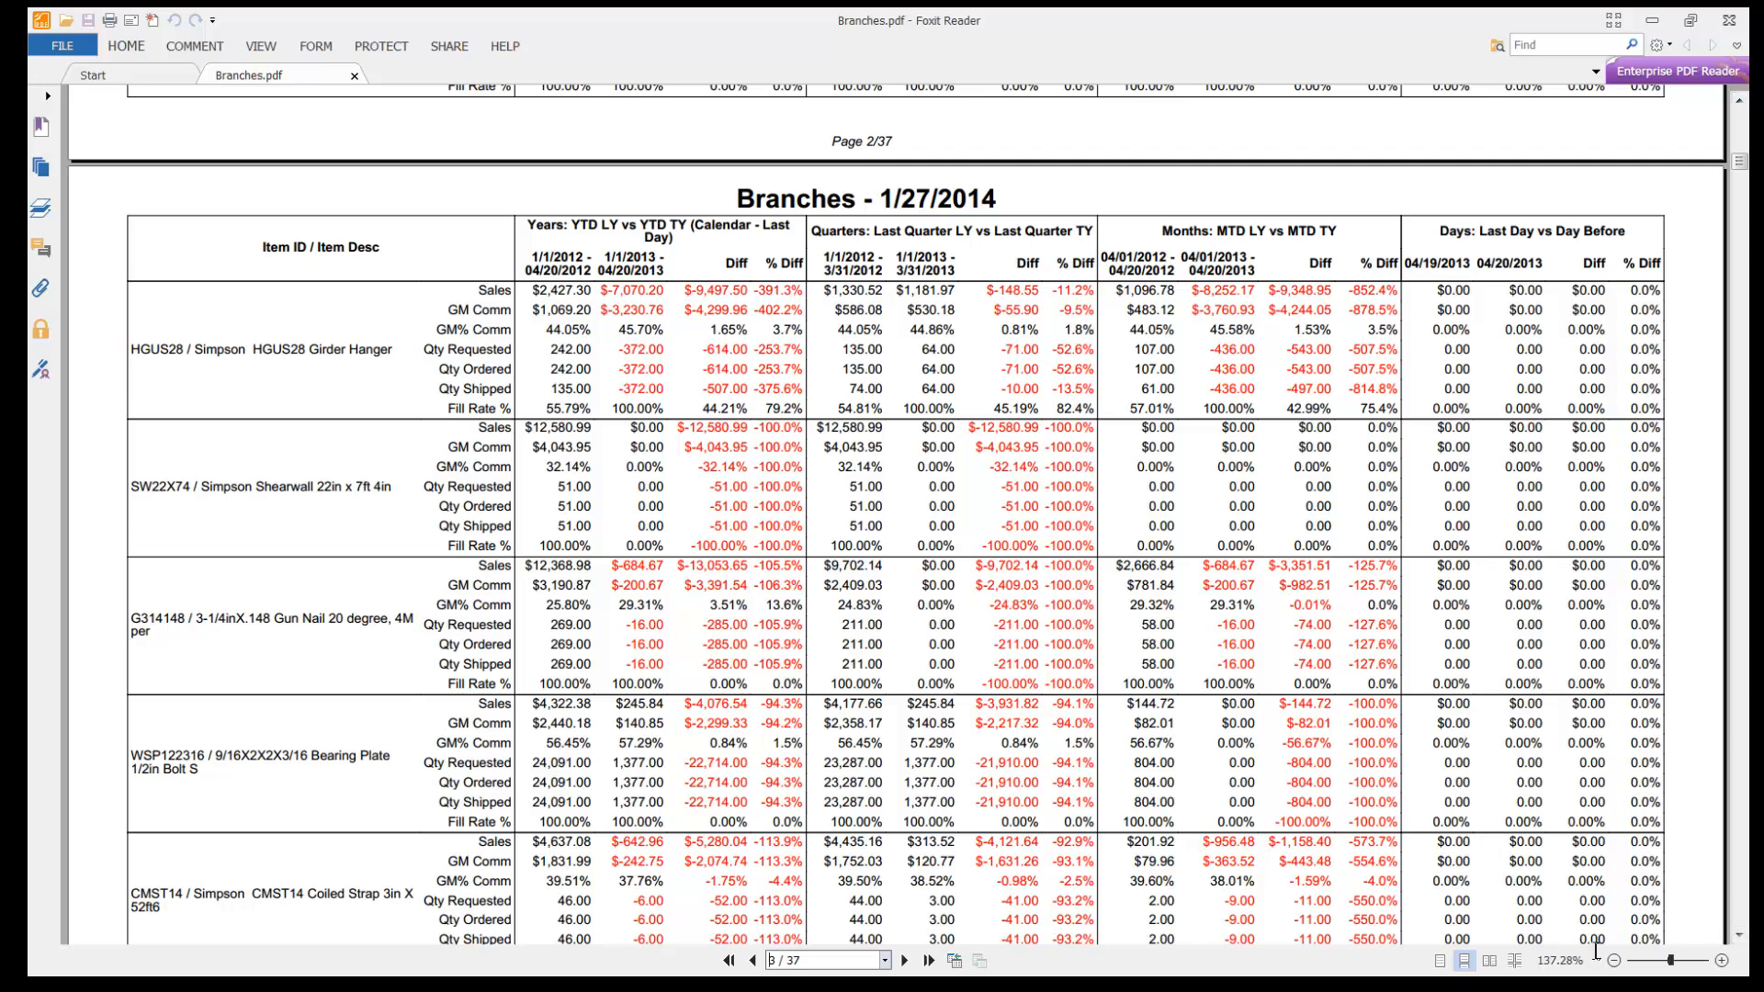
click(1721, 961)
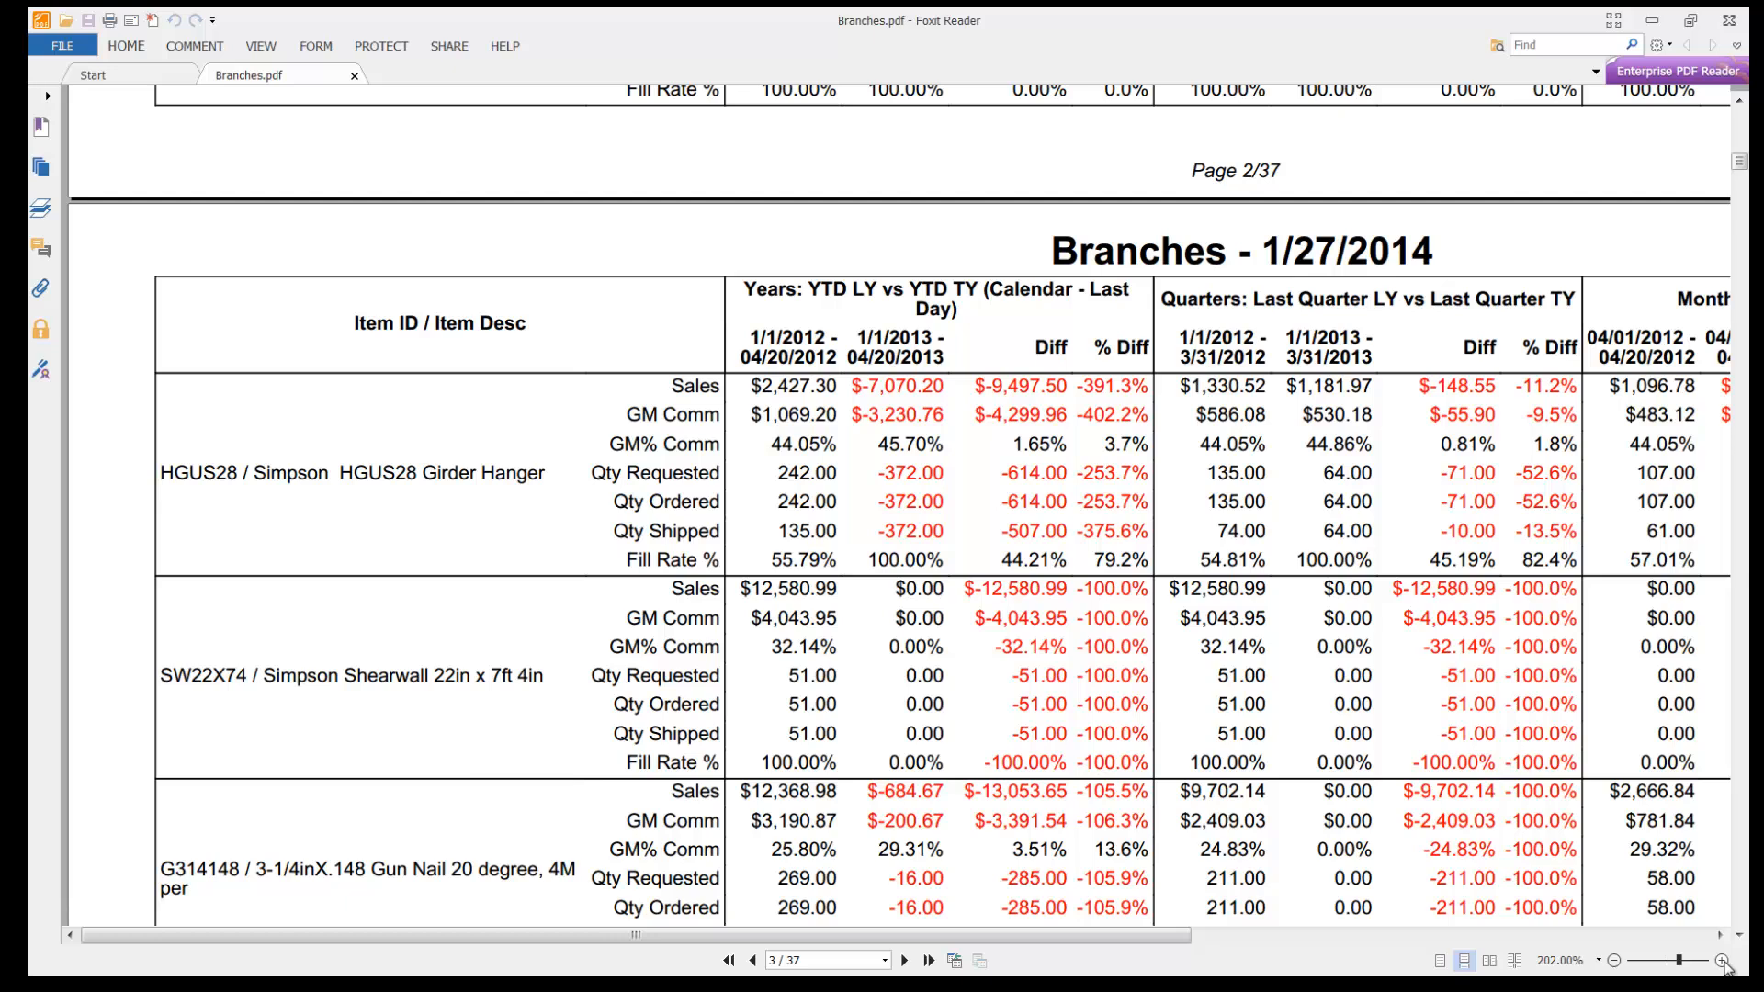
click(1615, 961)
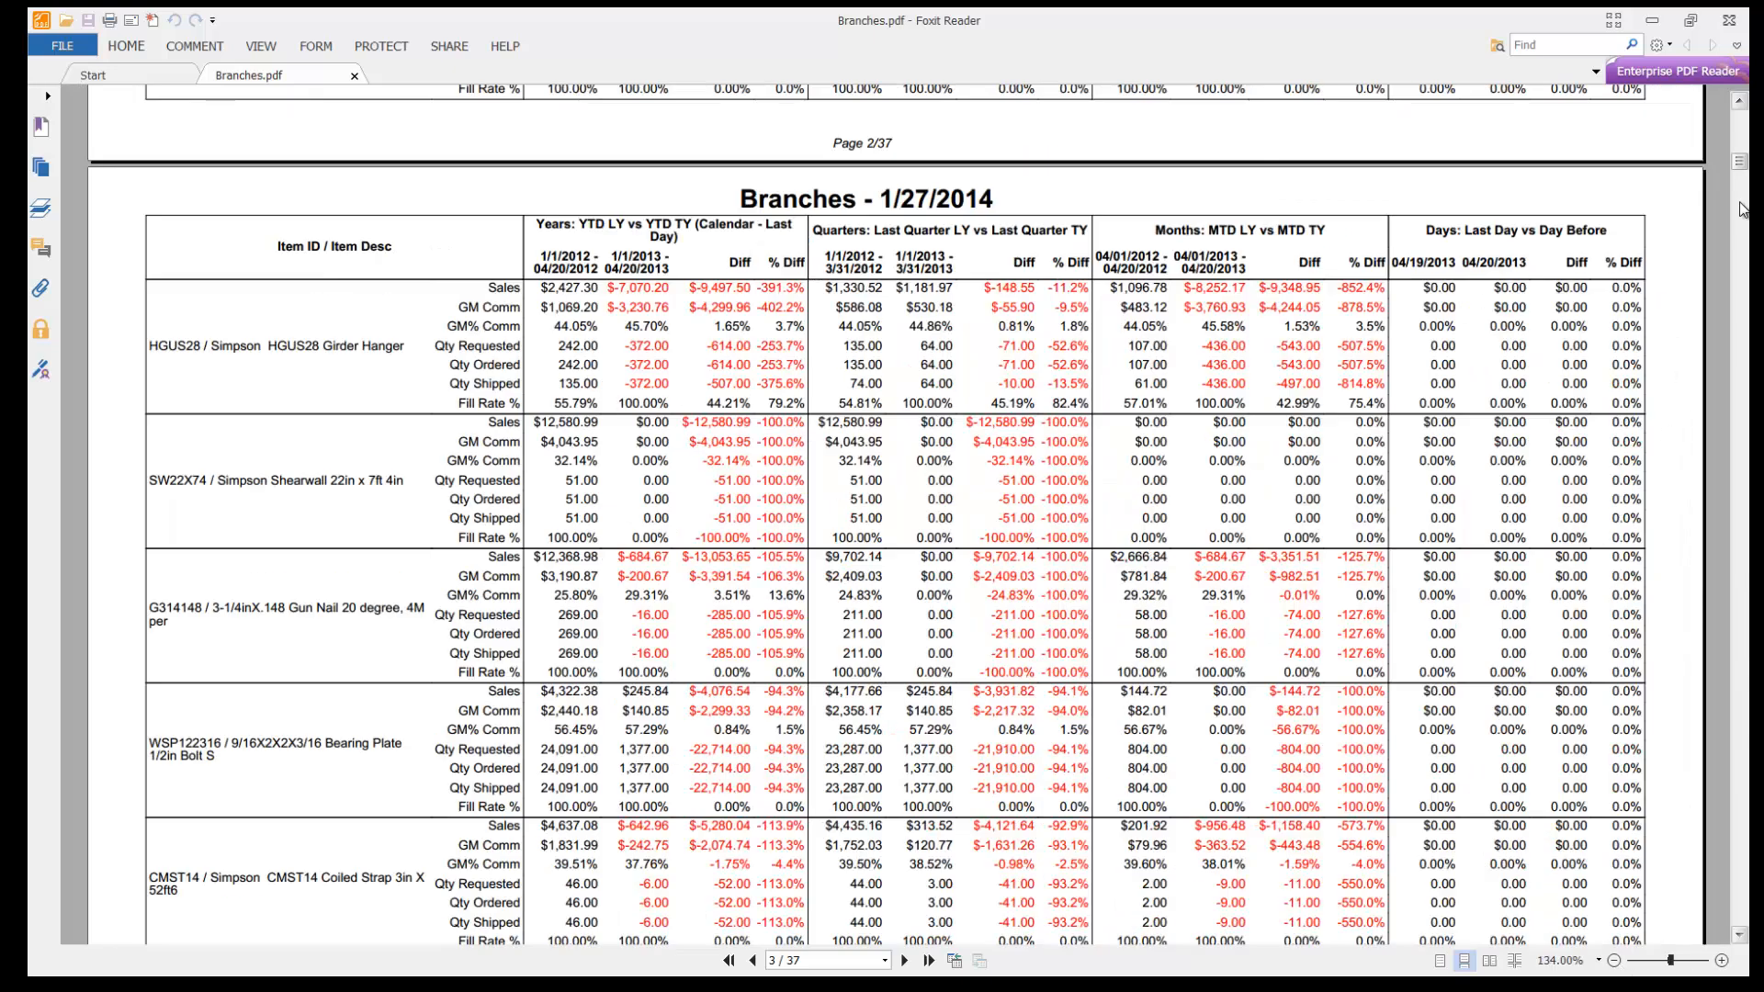
scroll(1742, 175, up, 15)
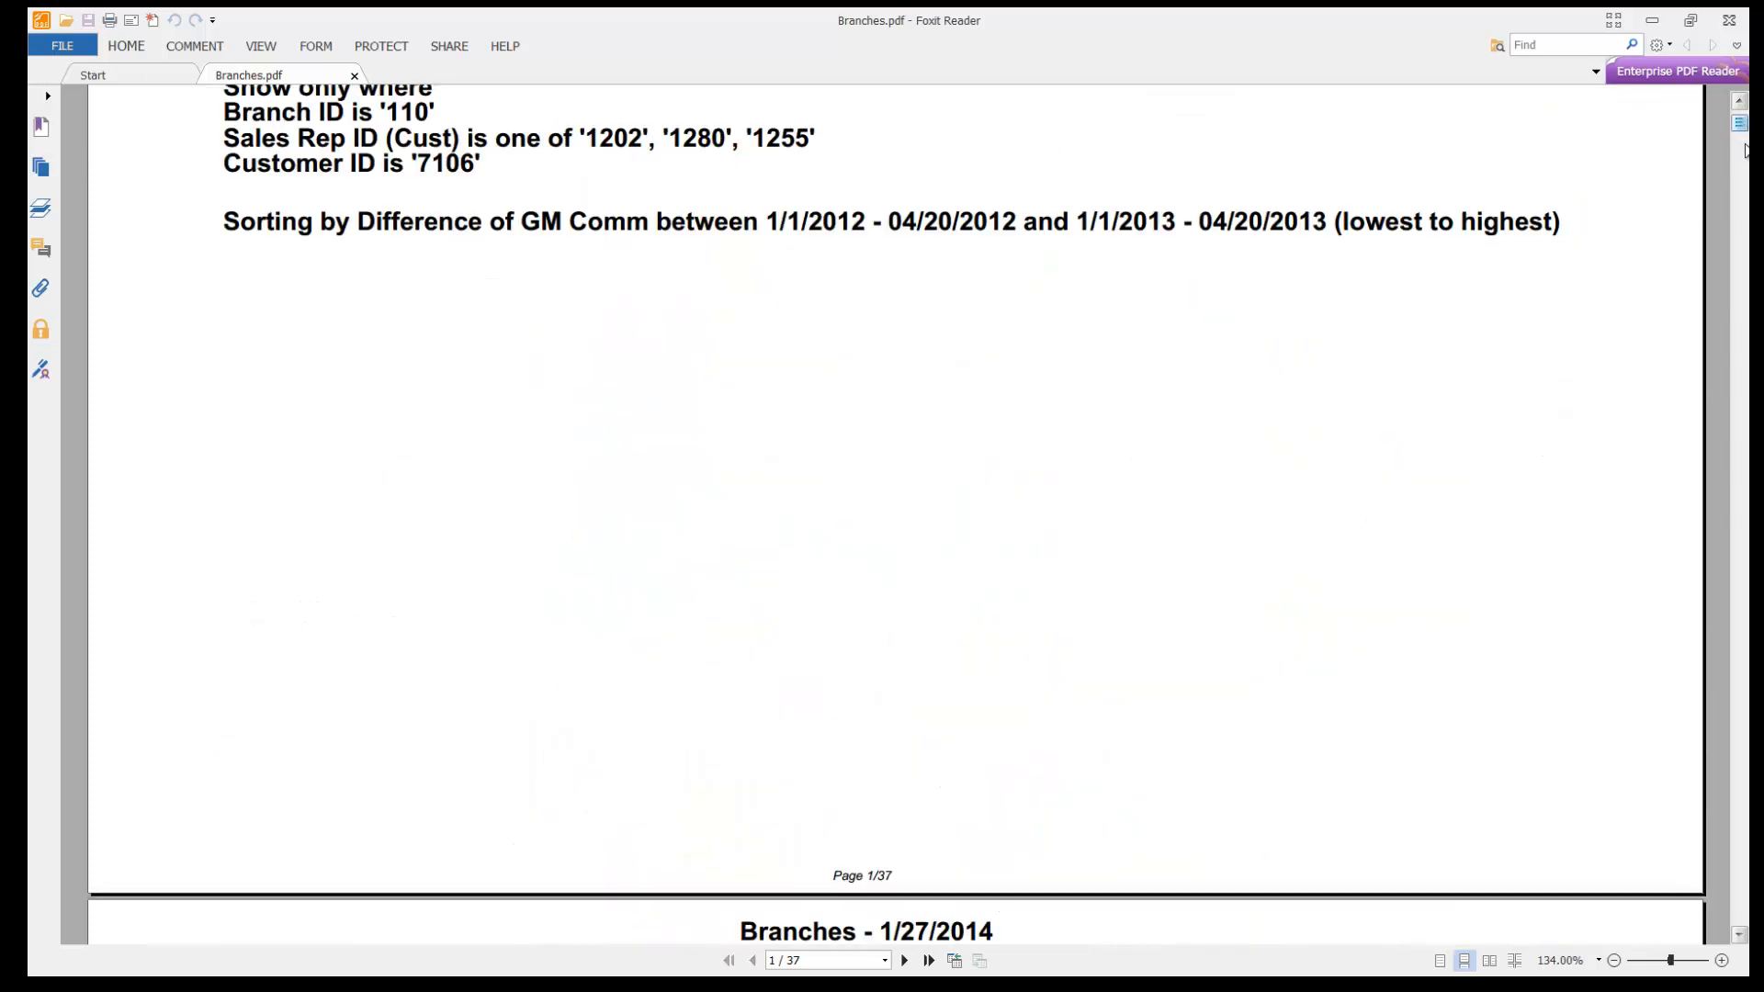
scroll(1739, 287, down, 5)
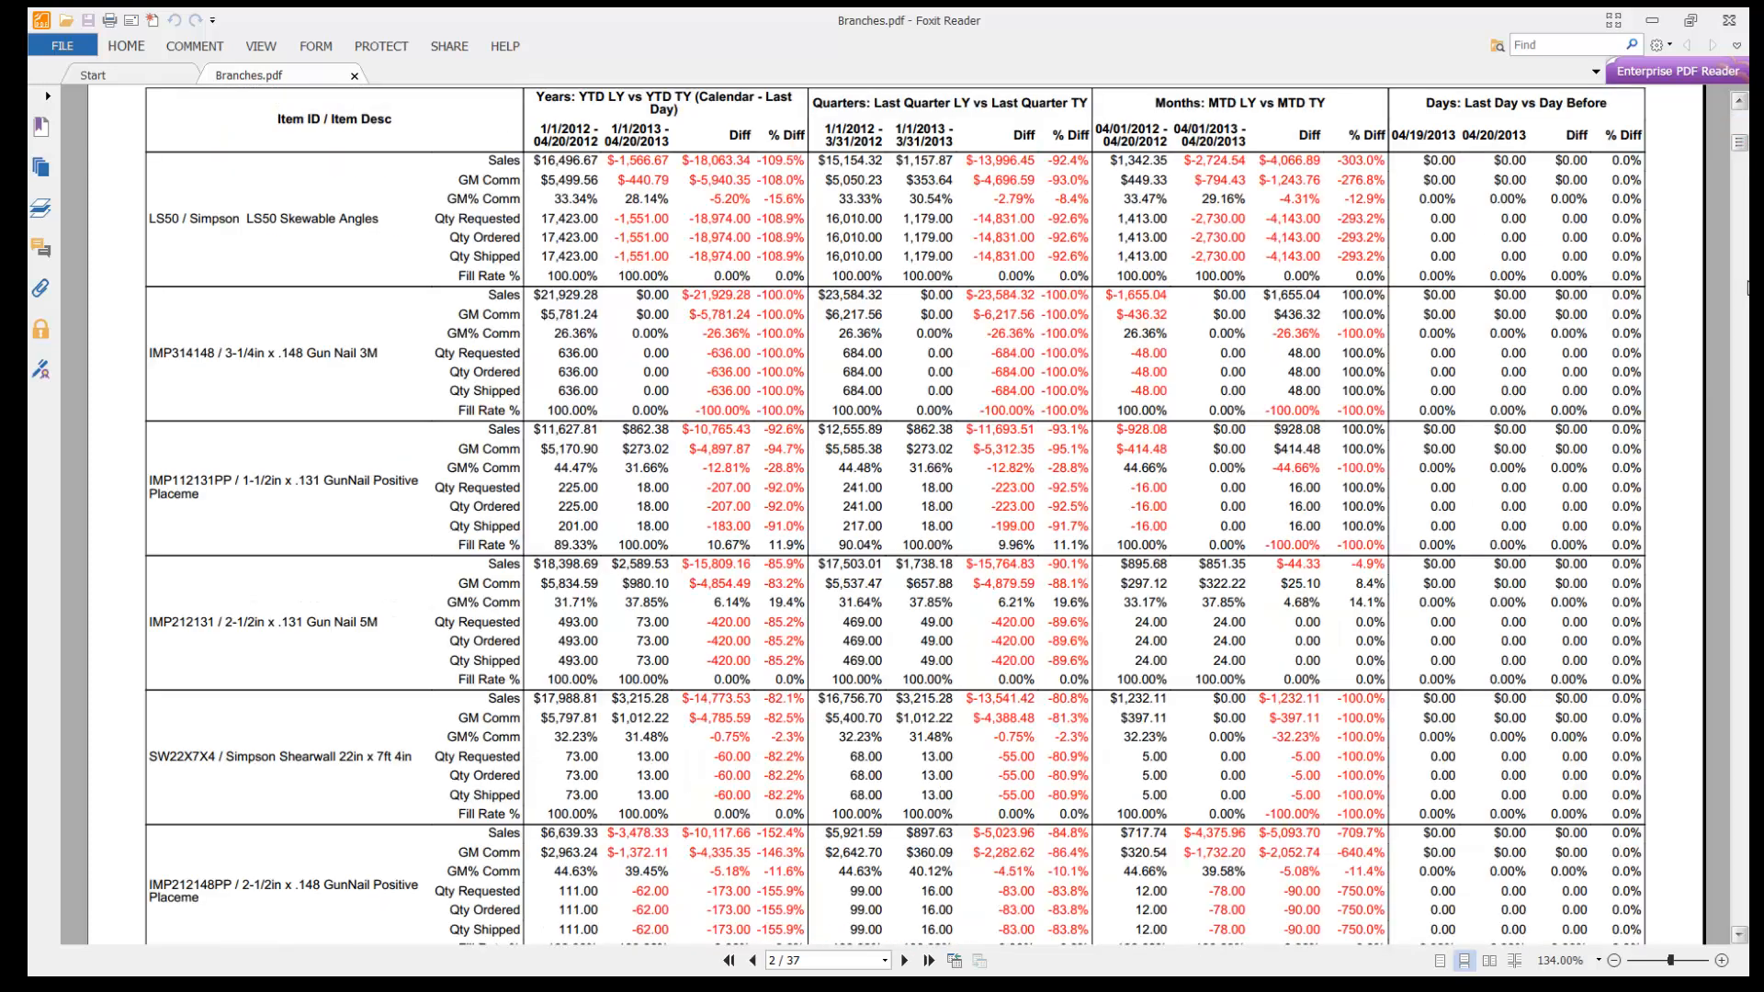
Examine the PDF reader's general tools and its options for sharing the report.
click(127, 48)
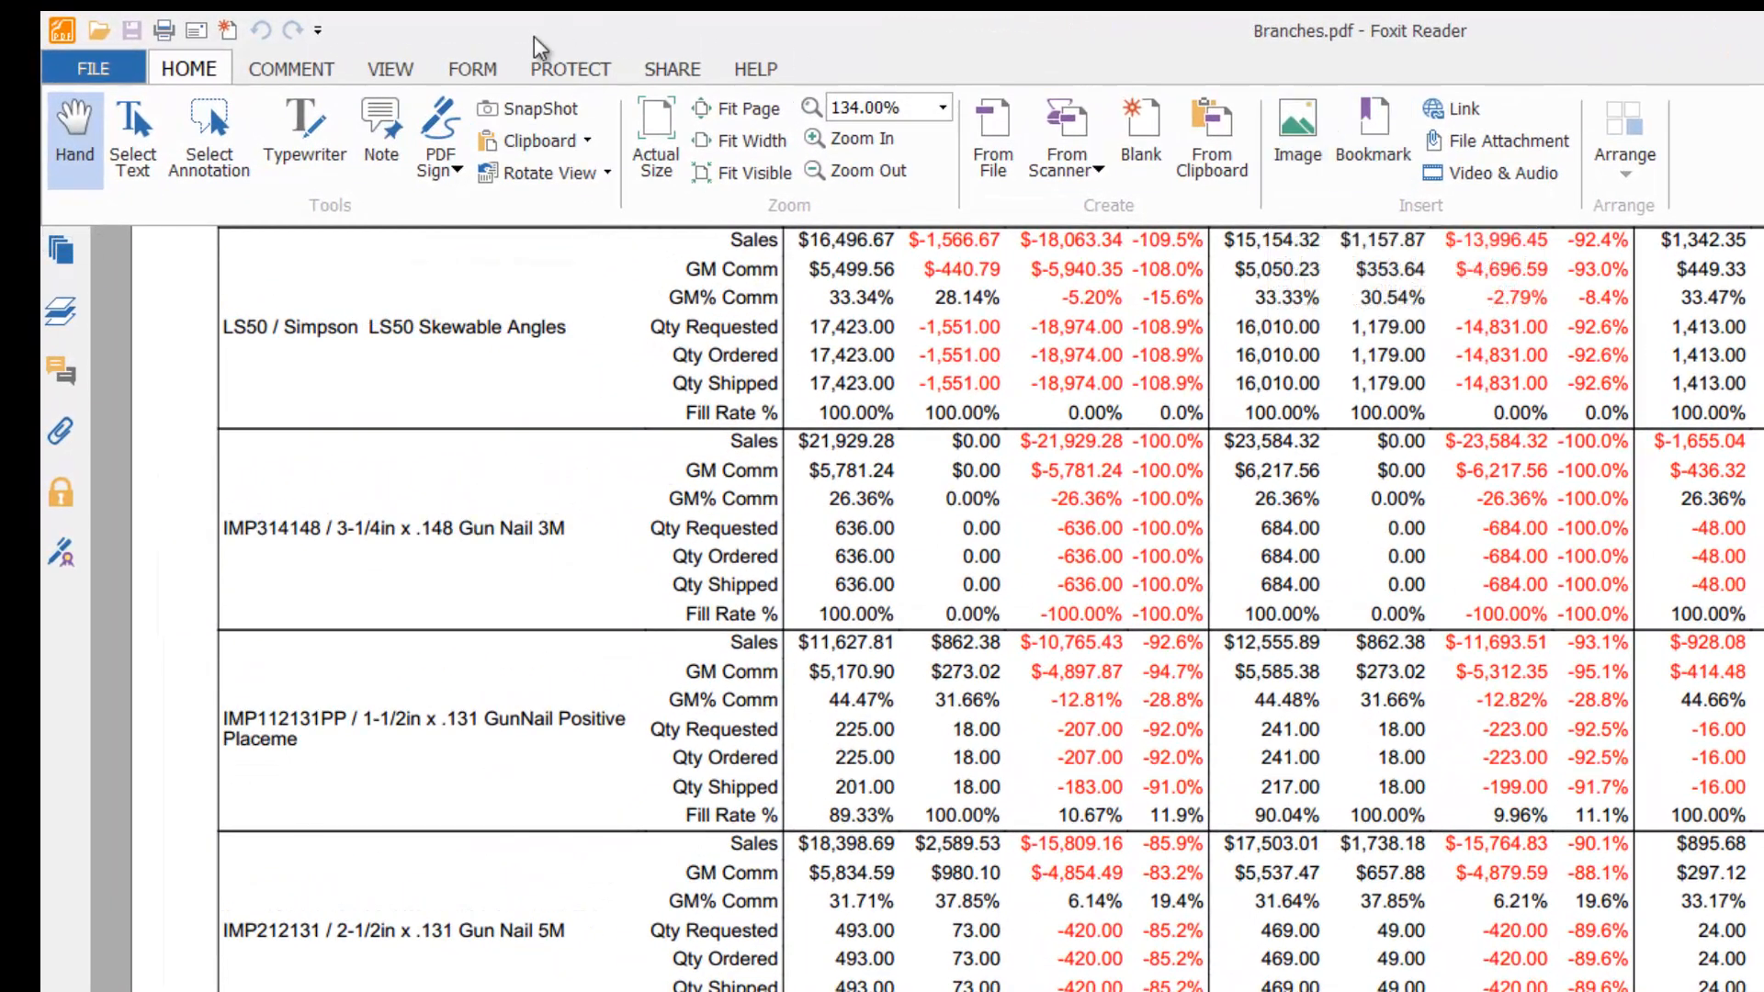
click(671, 69)
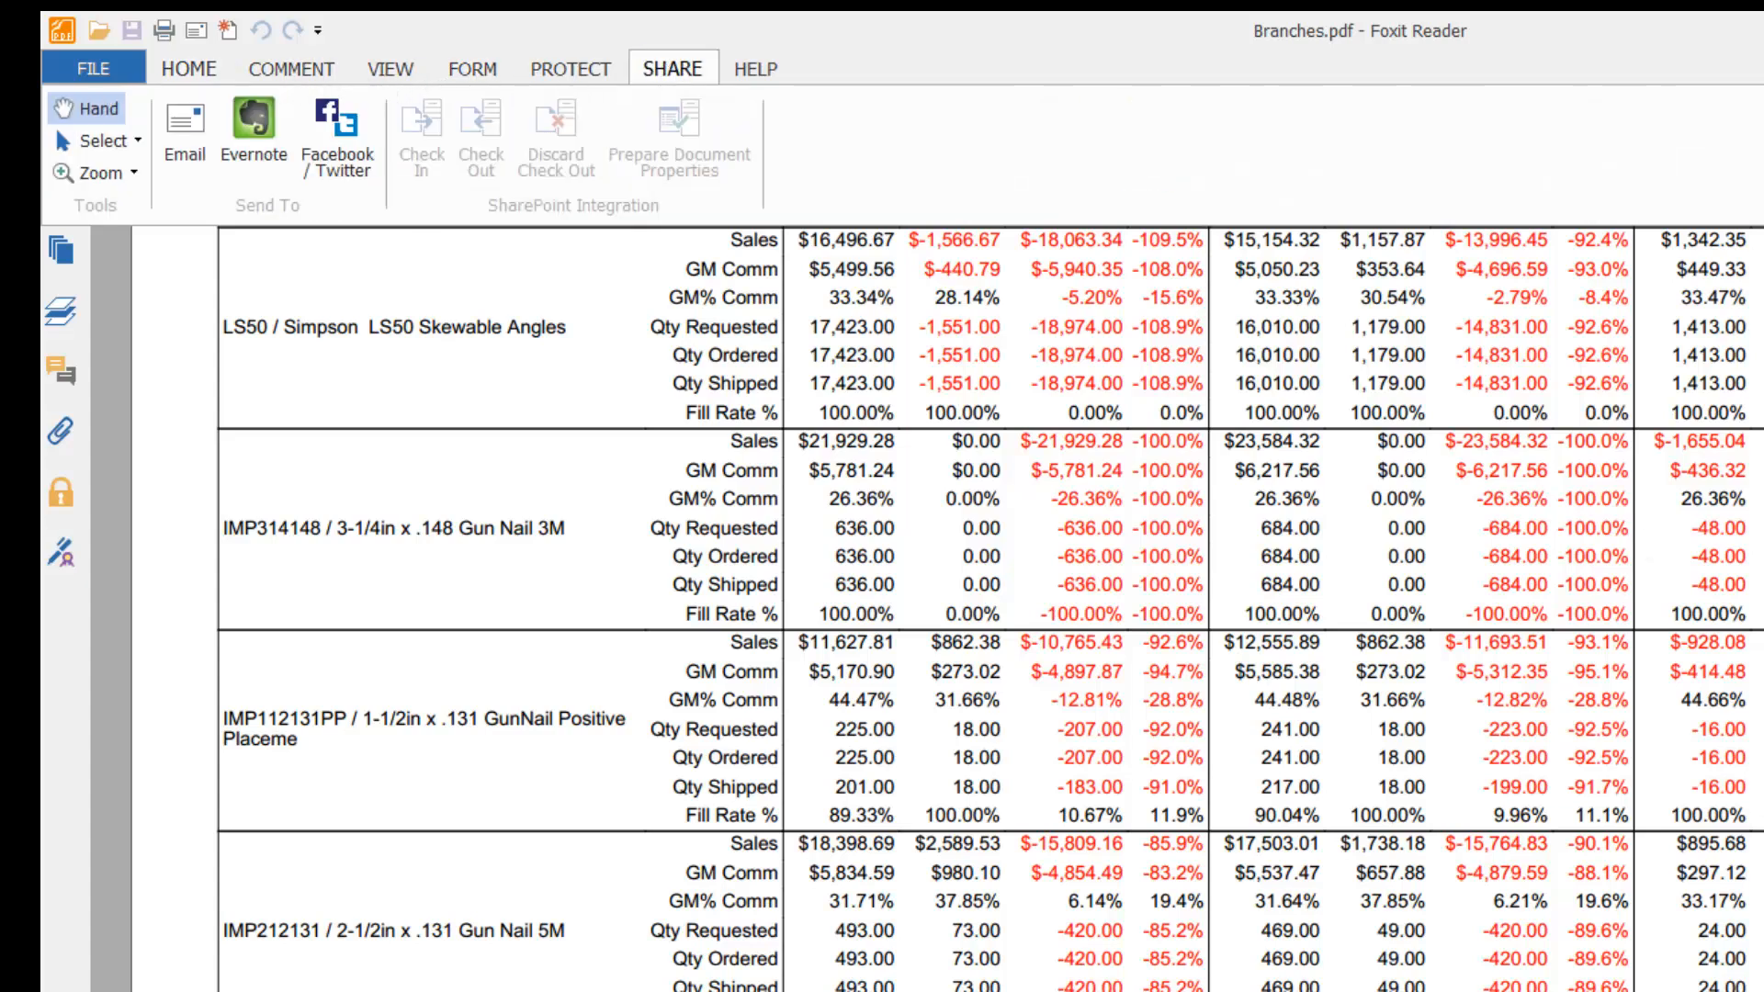
click(179, 62)
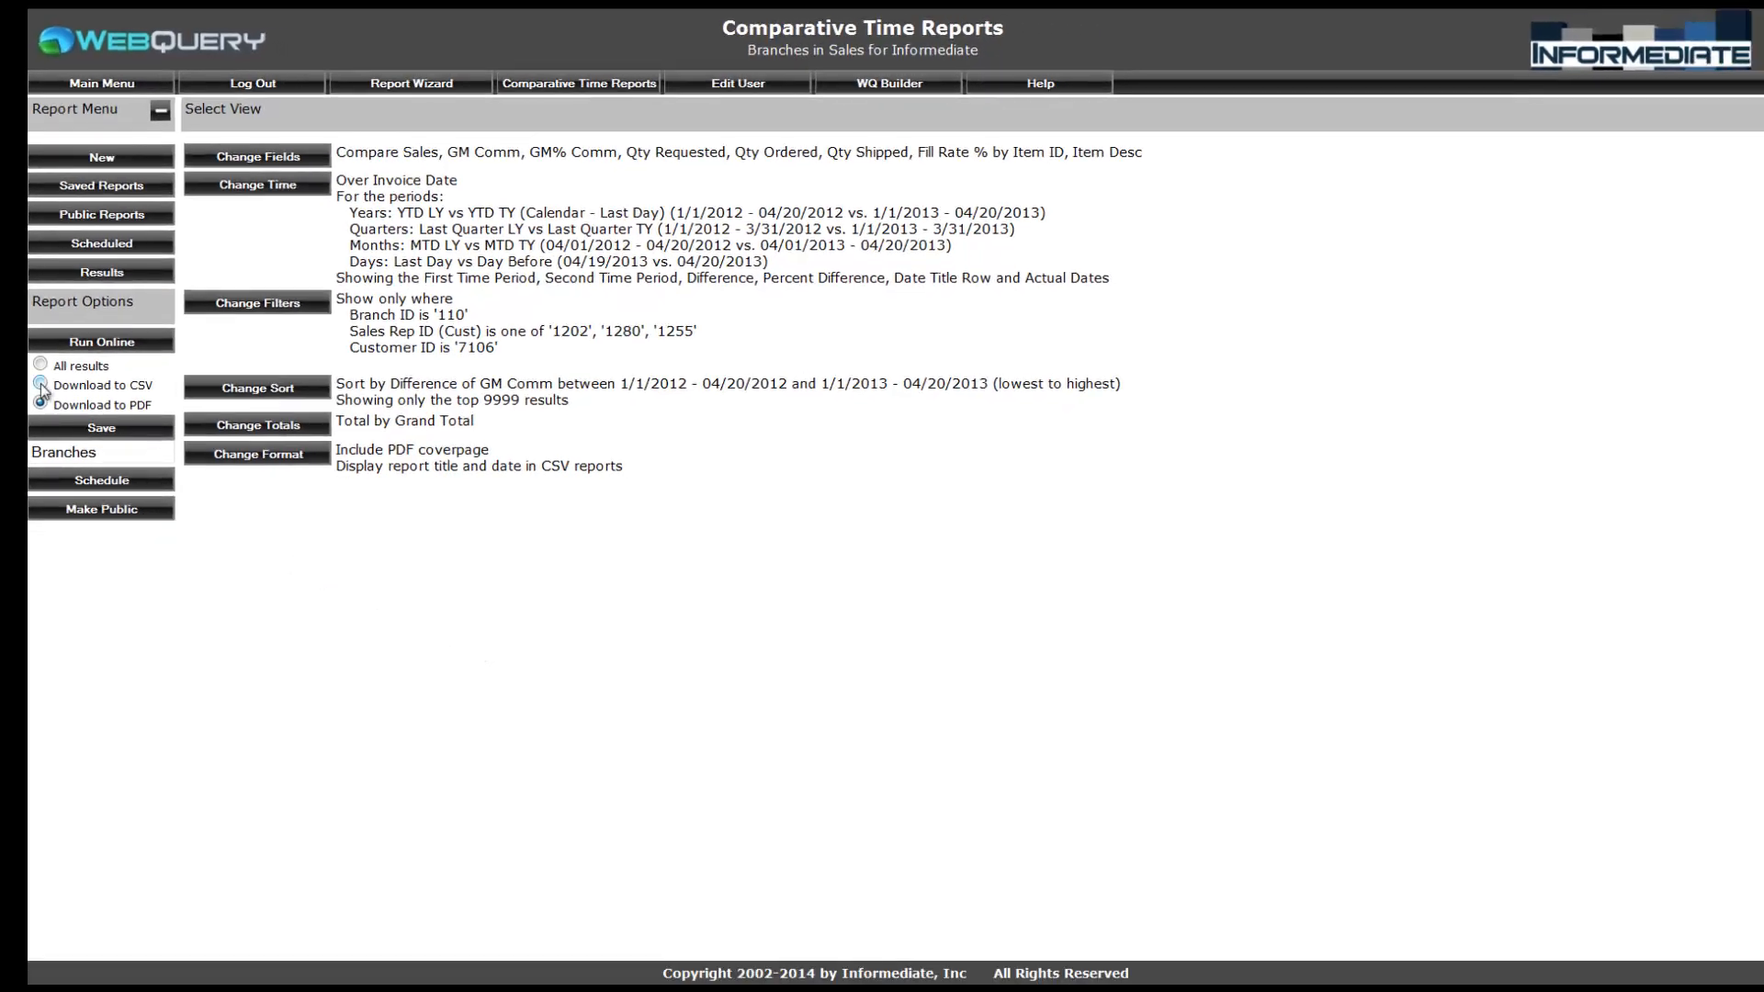
Return to WebQuery, run the Branches report as a CSV download and open the file in Microsoft Excel.
click(41, 385)
click(130, 345)
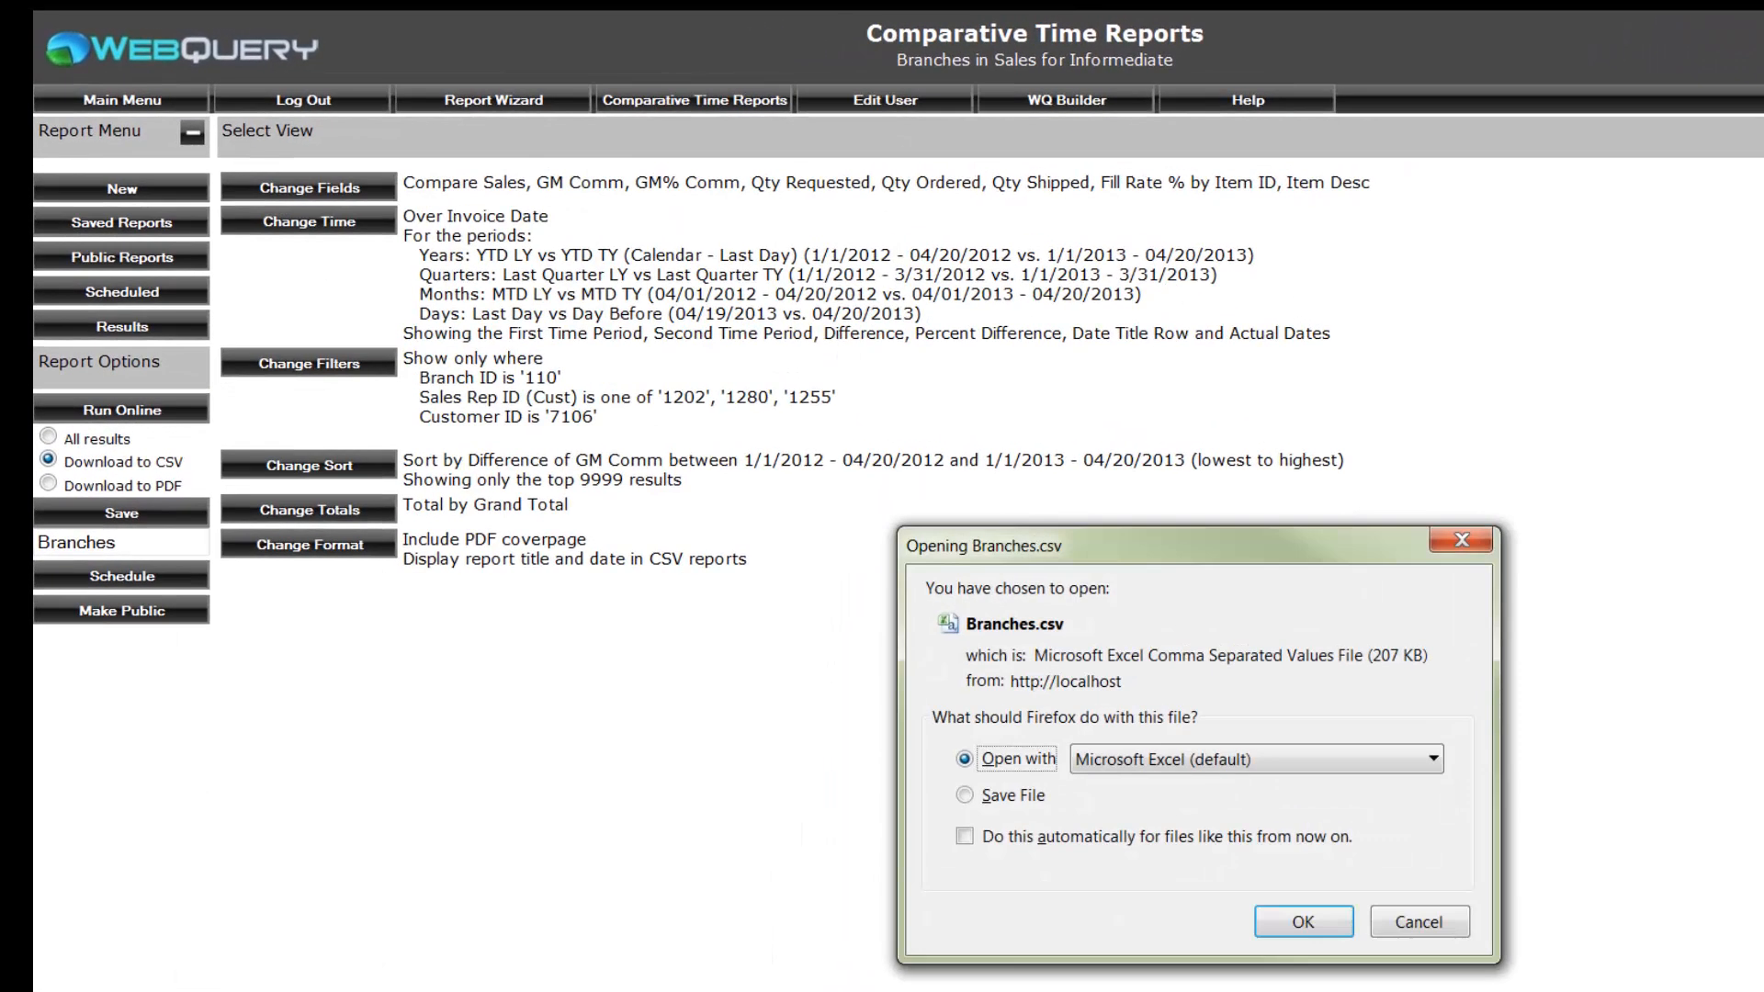
click(1281, 925)
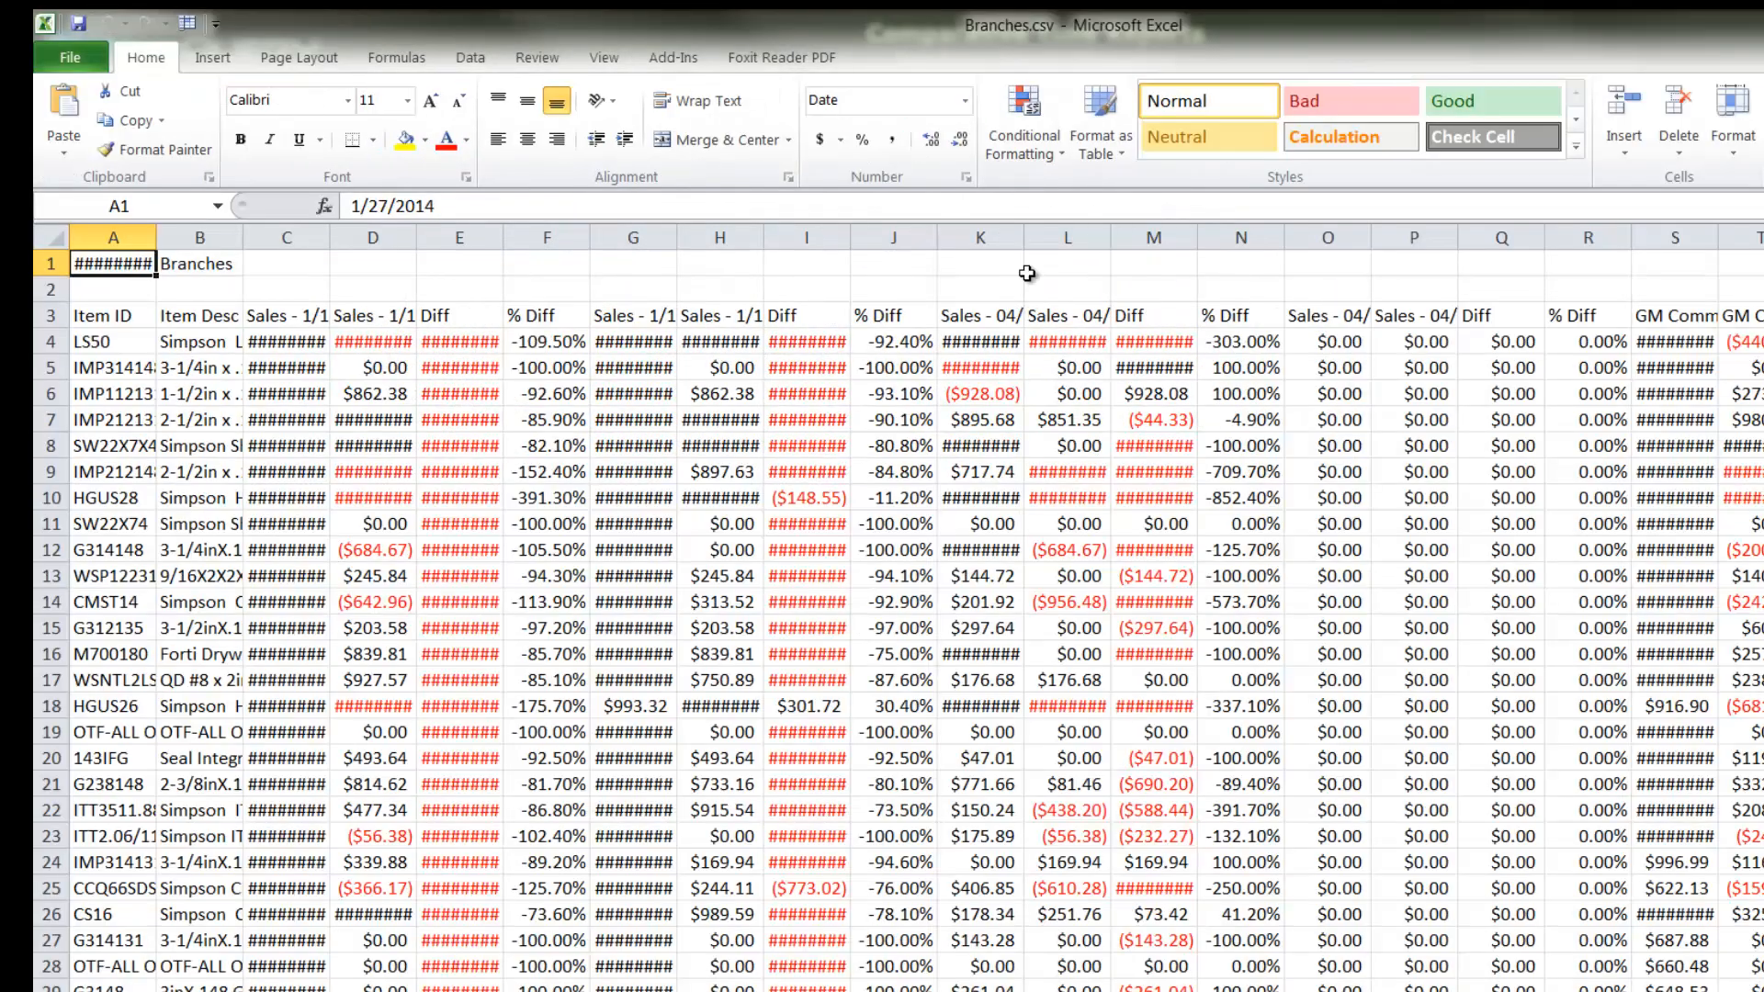
Auto-fit the width of all columns in the Branches worksheet.
click(52, 238)
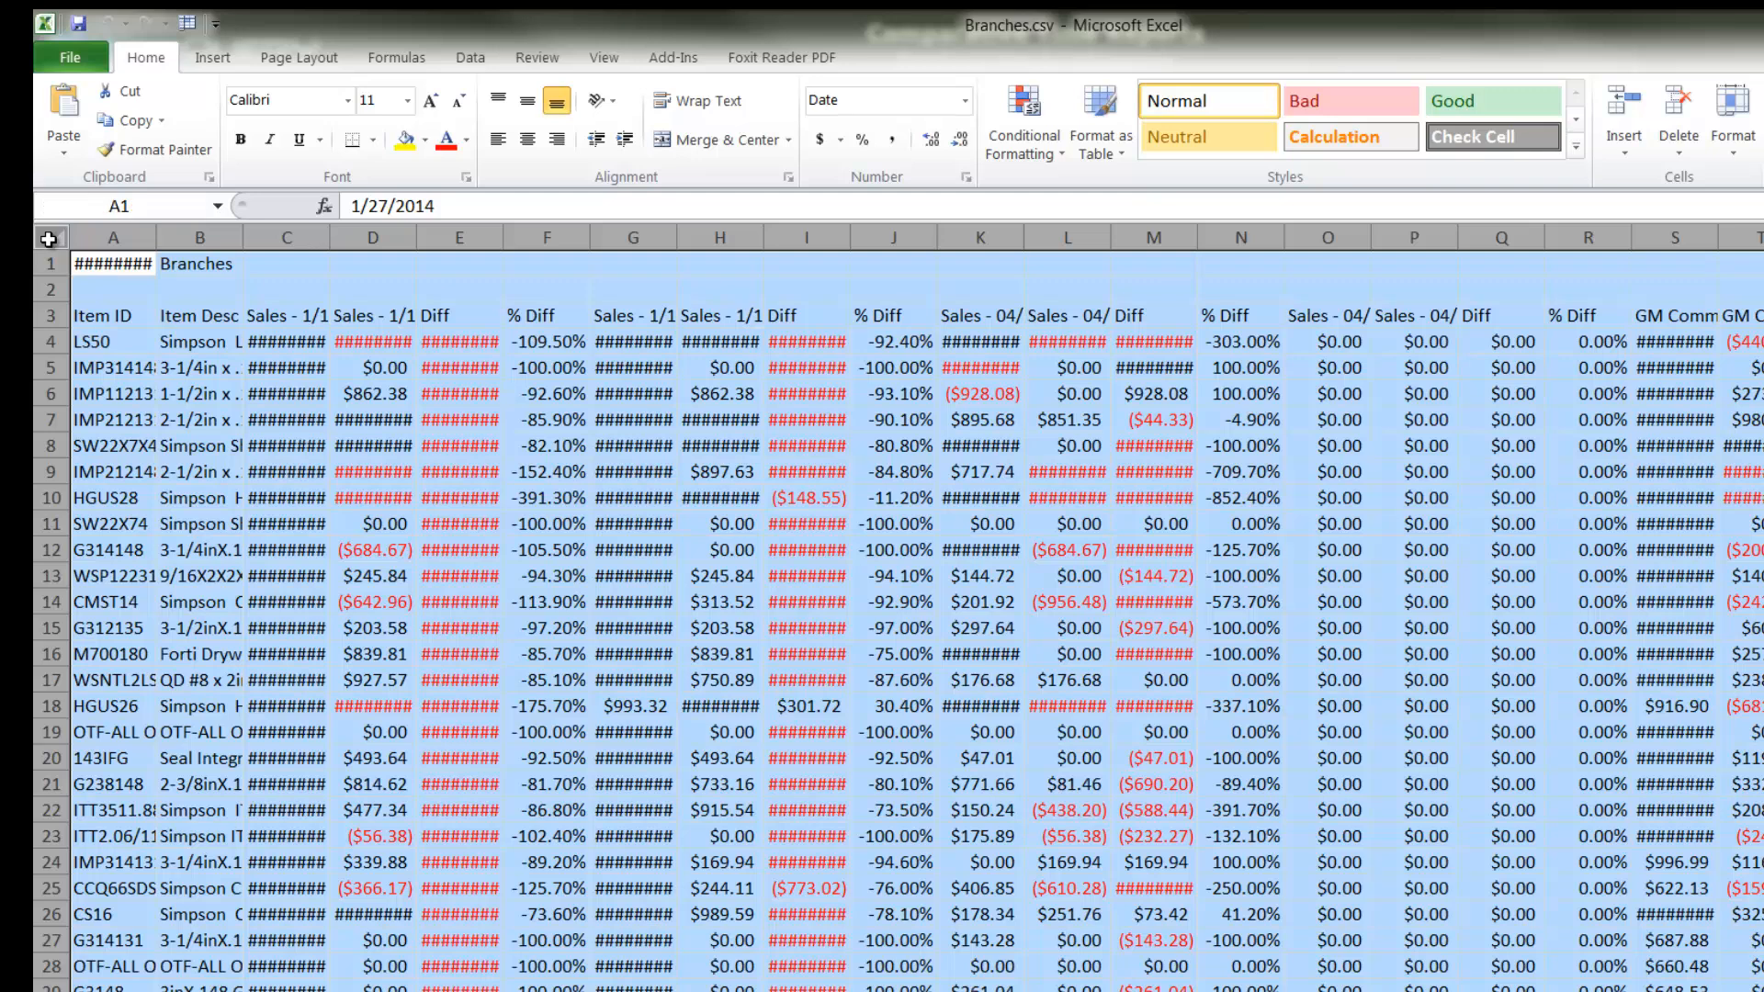
double_click(151, 240)
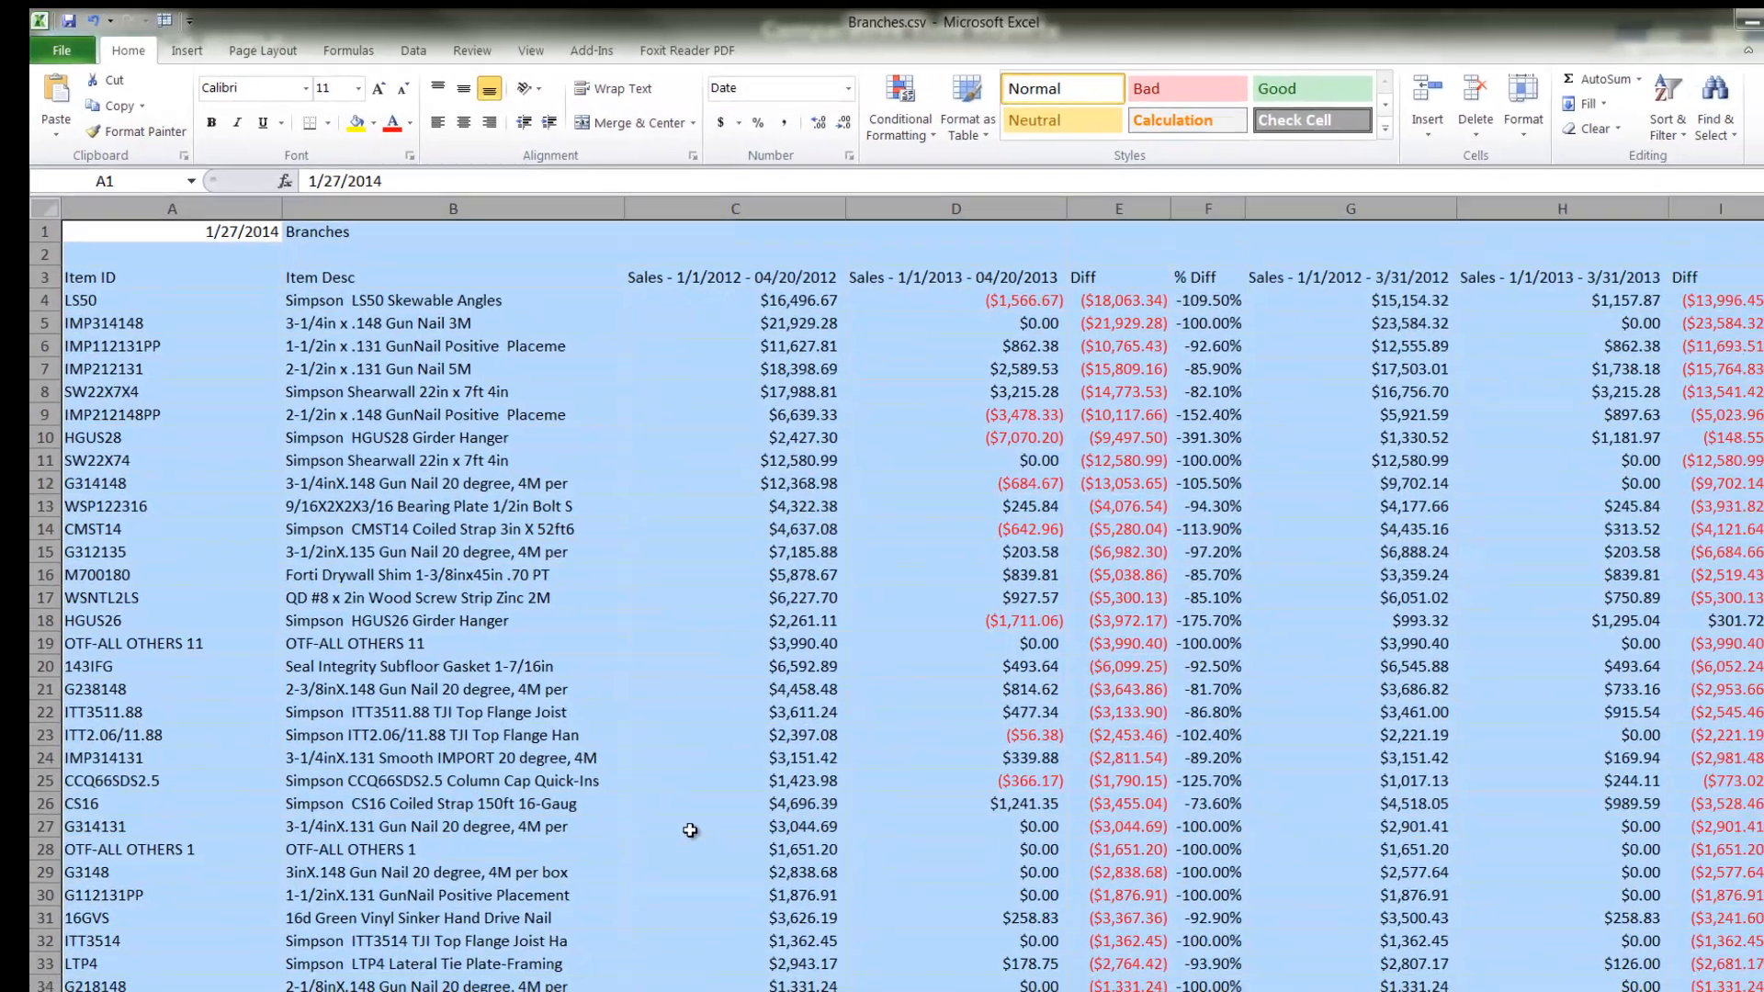
Examine the Sales and GM Comm comparison columns across the worksheet, and the single row holding item LS50.
click(1693, 935)
click(1694, 935)
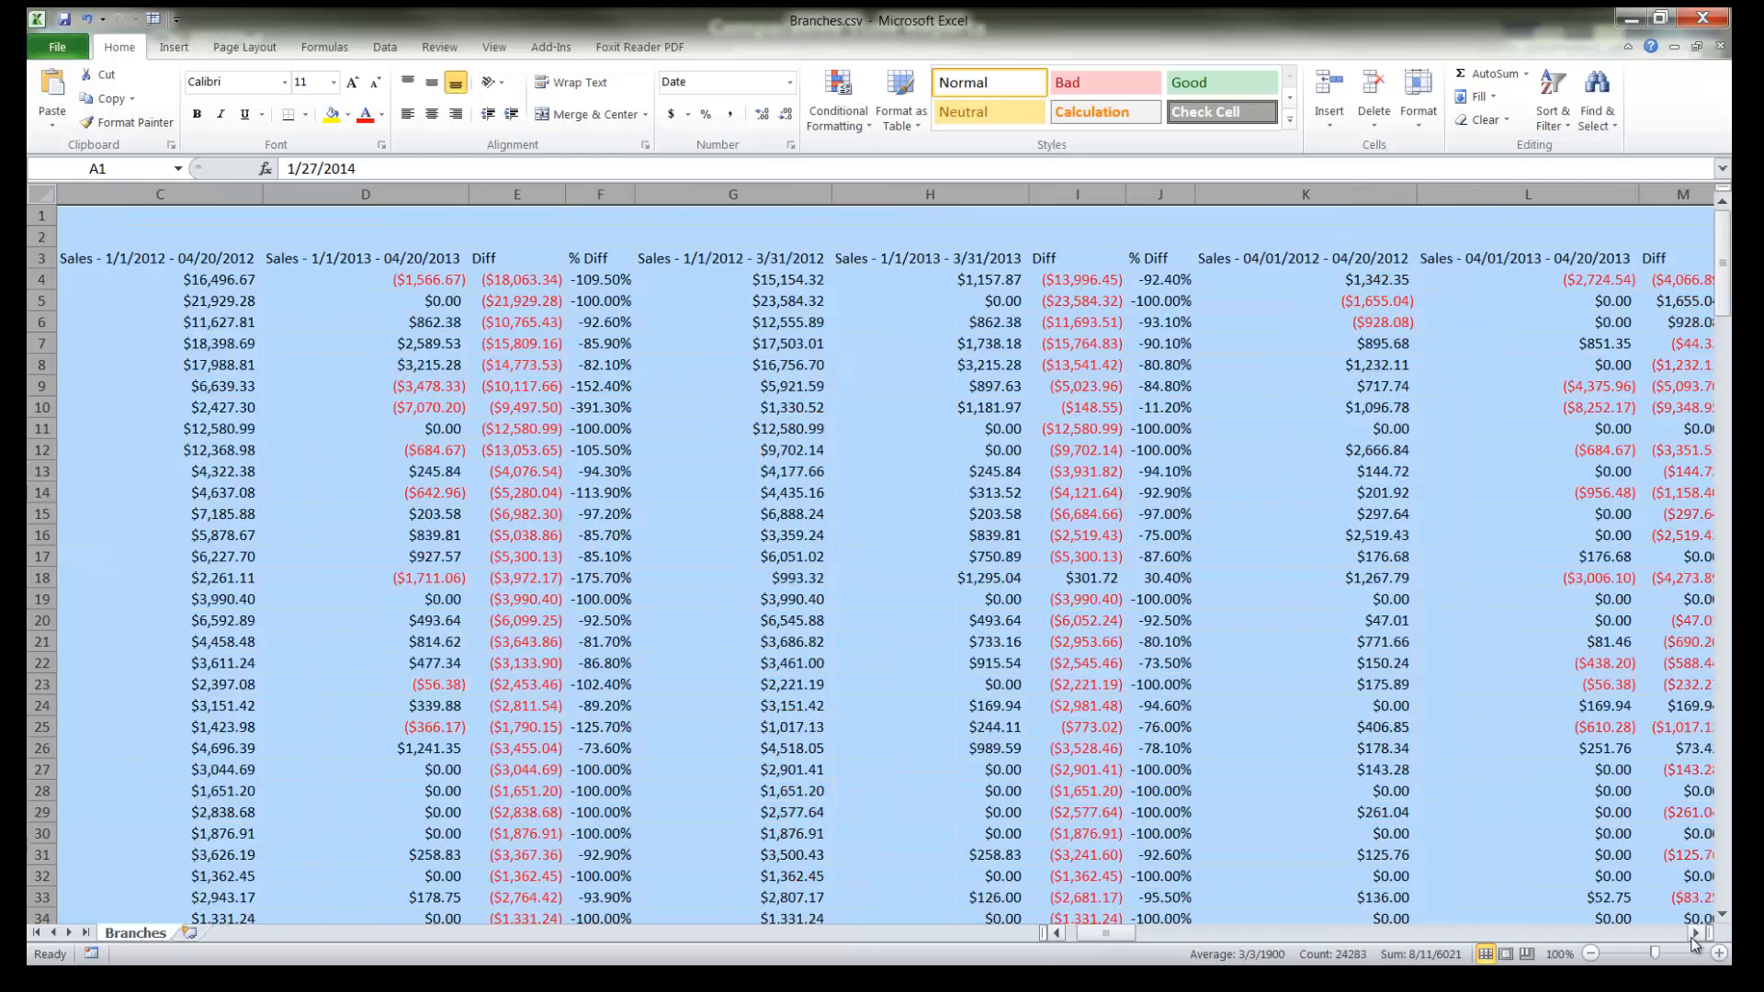
click(1694, 935)
click(1693, 935)
click(1694, 935)
click(1694, 935)
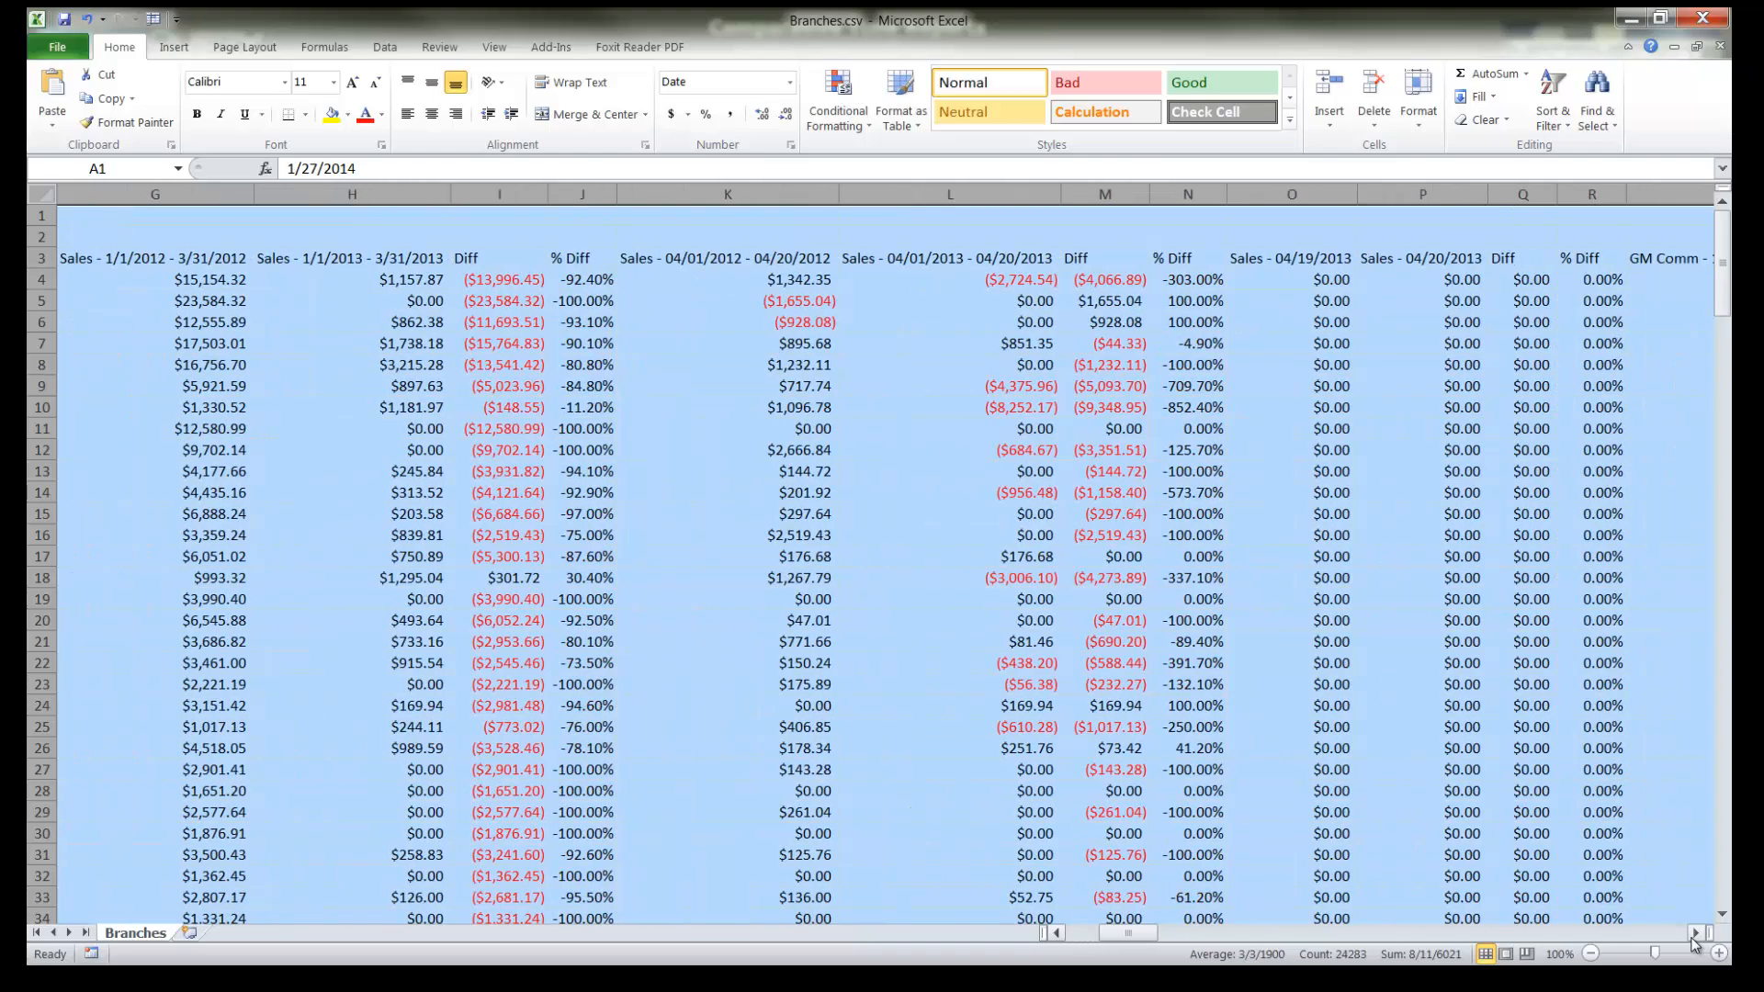
click(1694, 935)
click(1694, 935)
click(1694, 935)
click(1693, 935)
click(1693, 935)
click(1693, 935)
click(1694, 935)
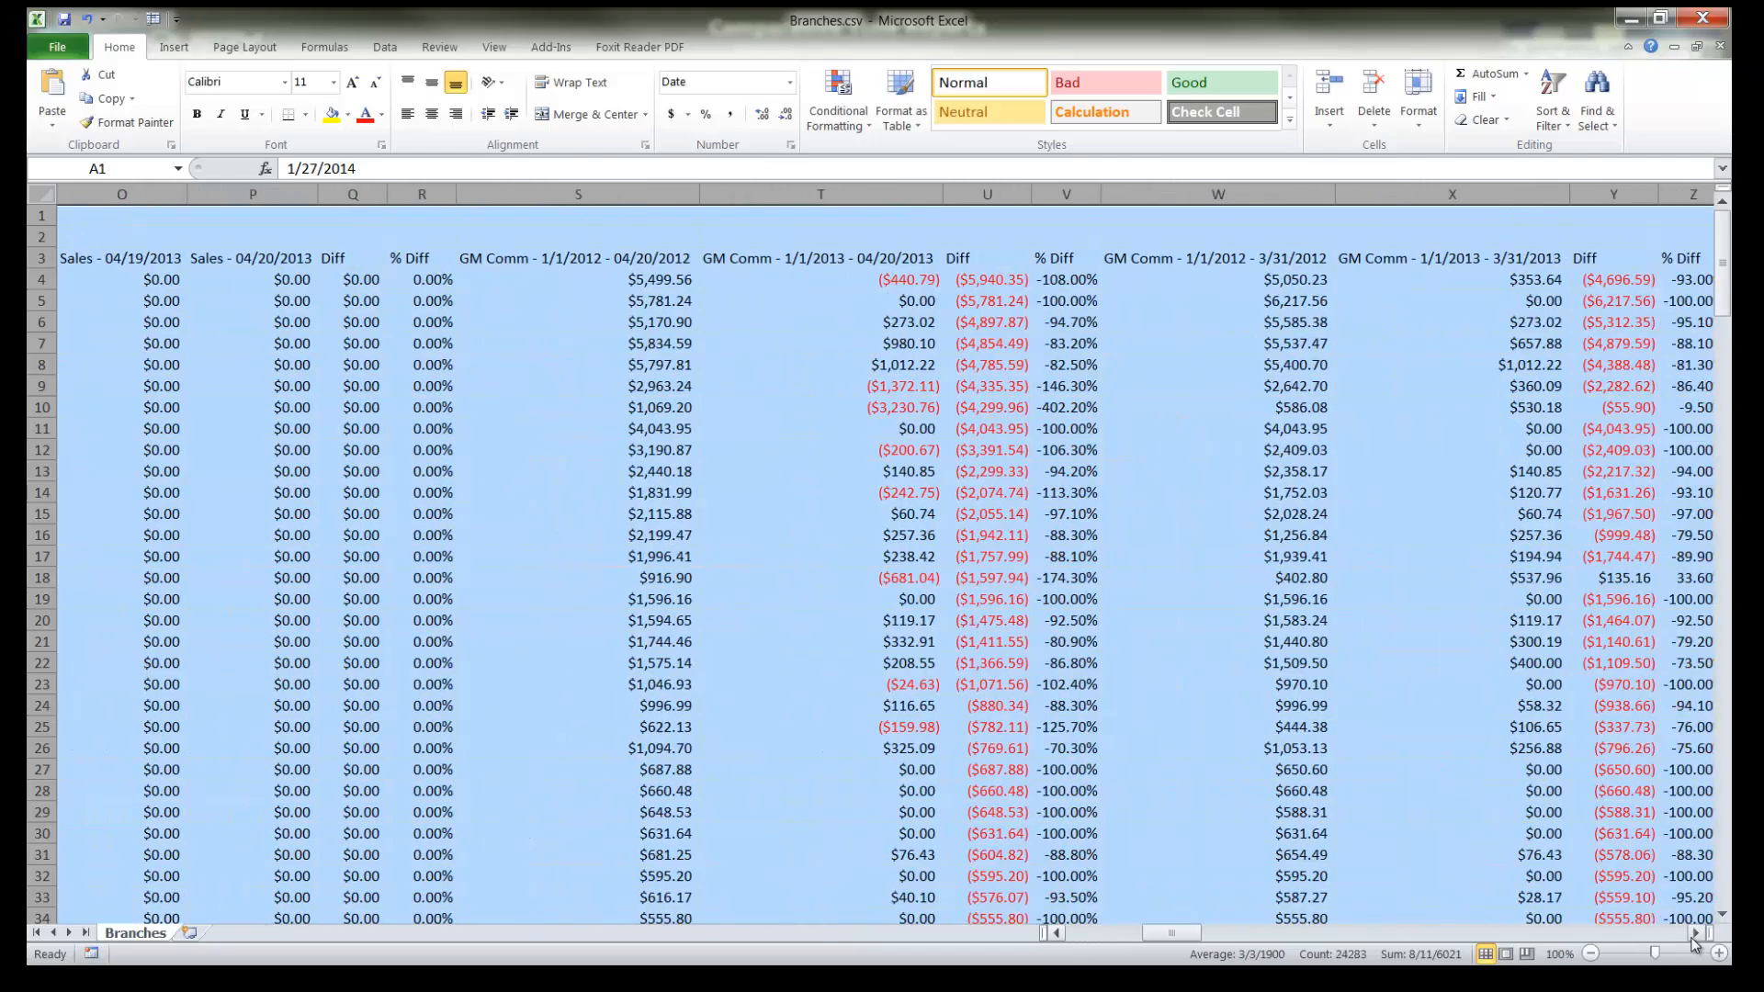
click(1694, 935)
click(1694, 935)
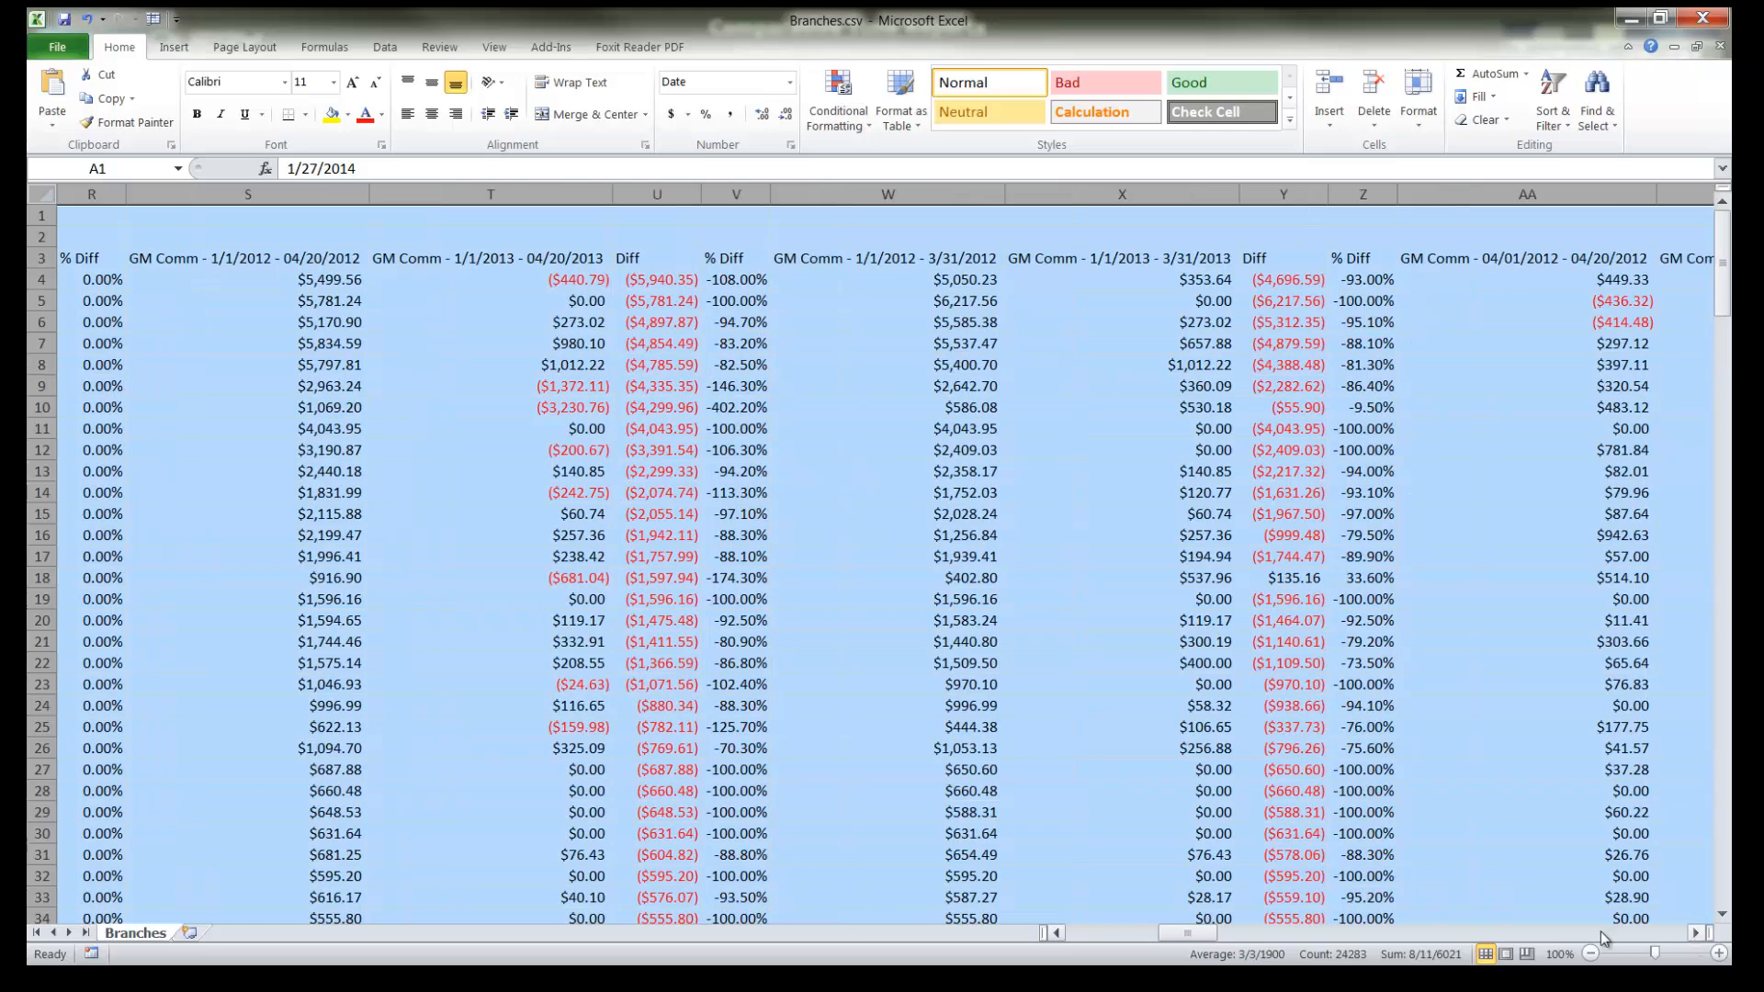
click(1076, 935)
click(1077, 935)
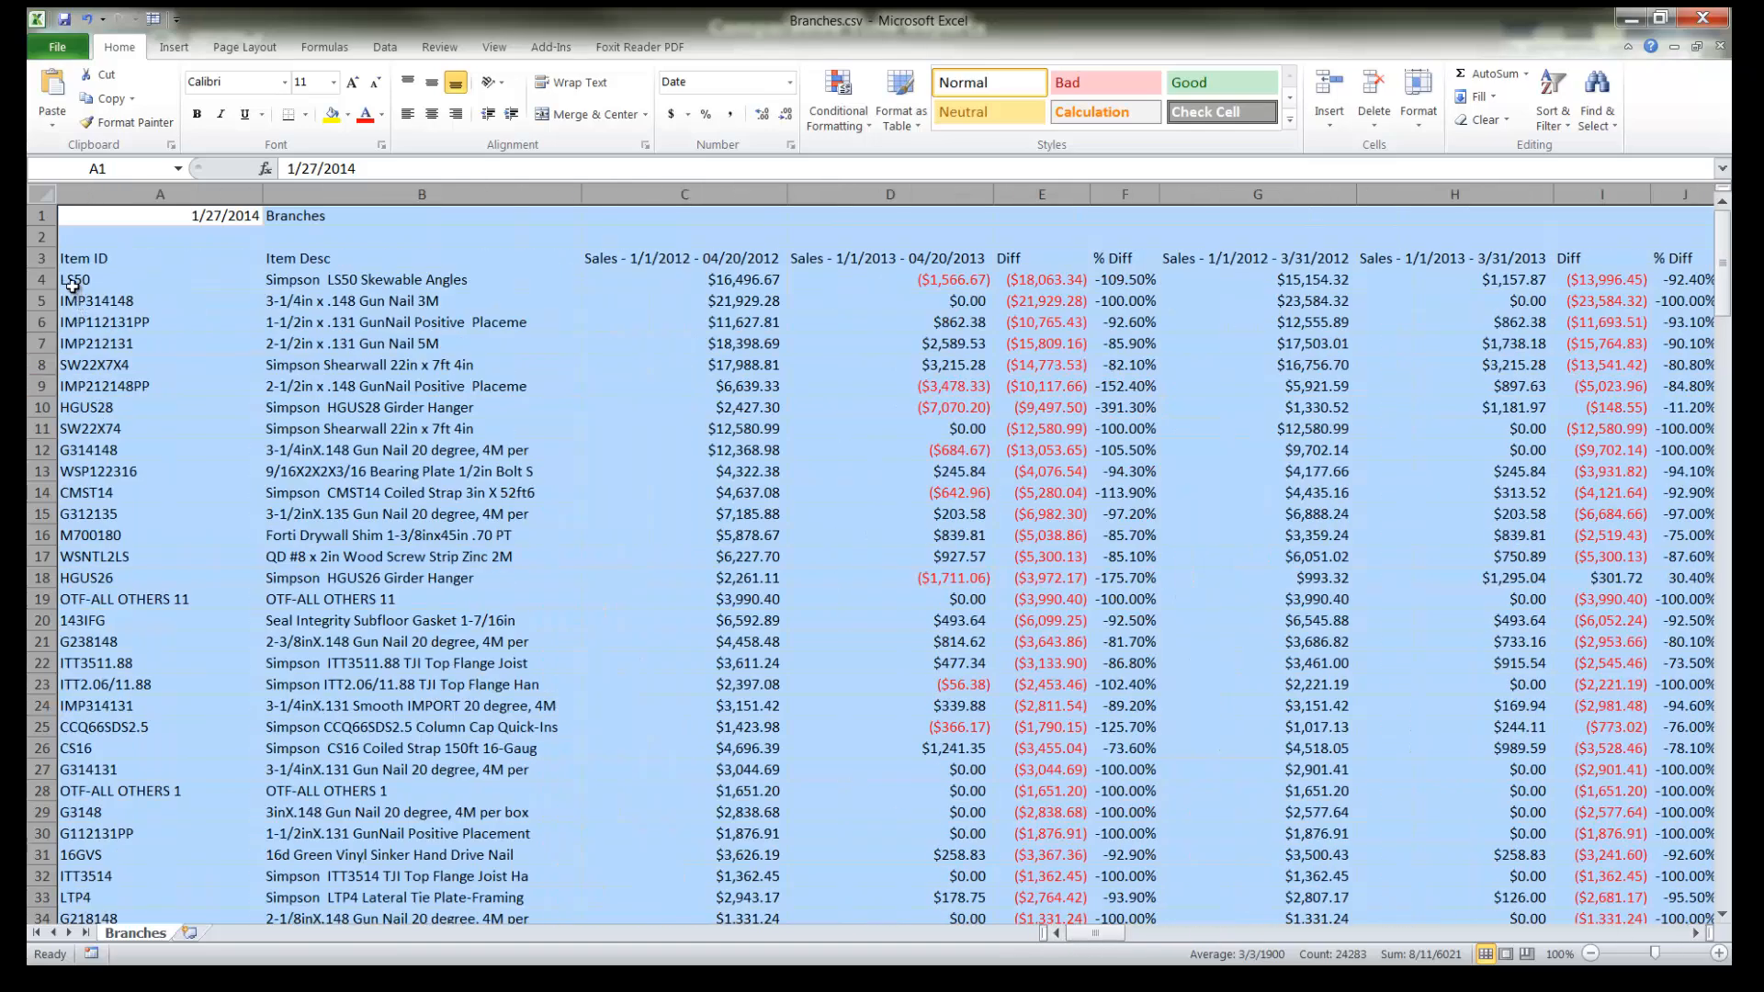
click(44, 279)
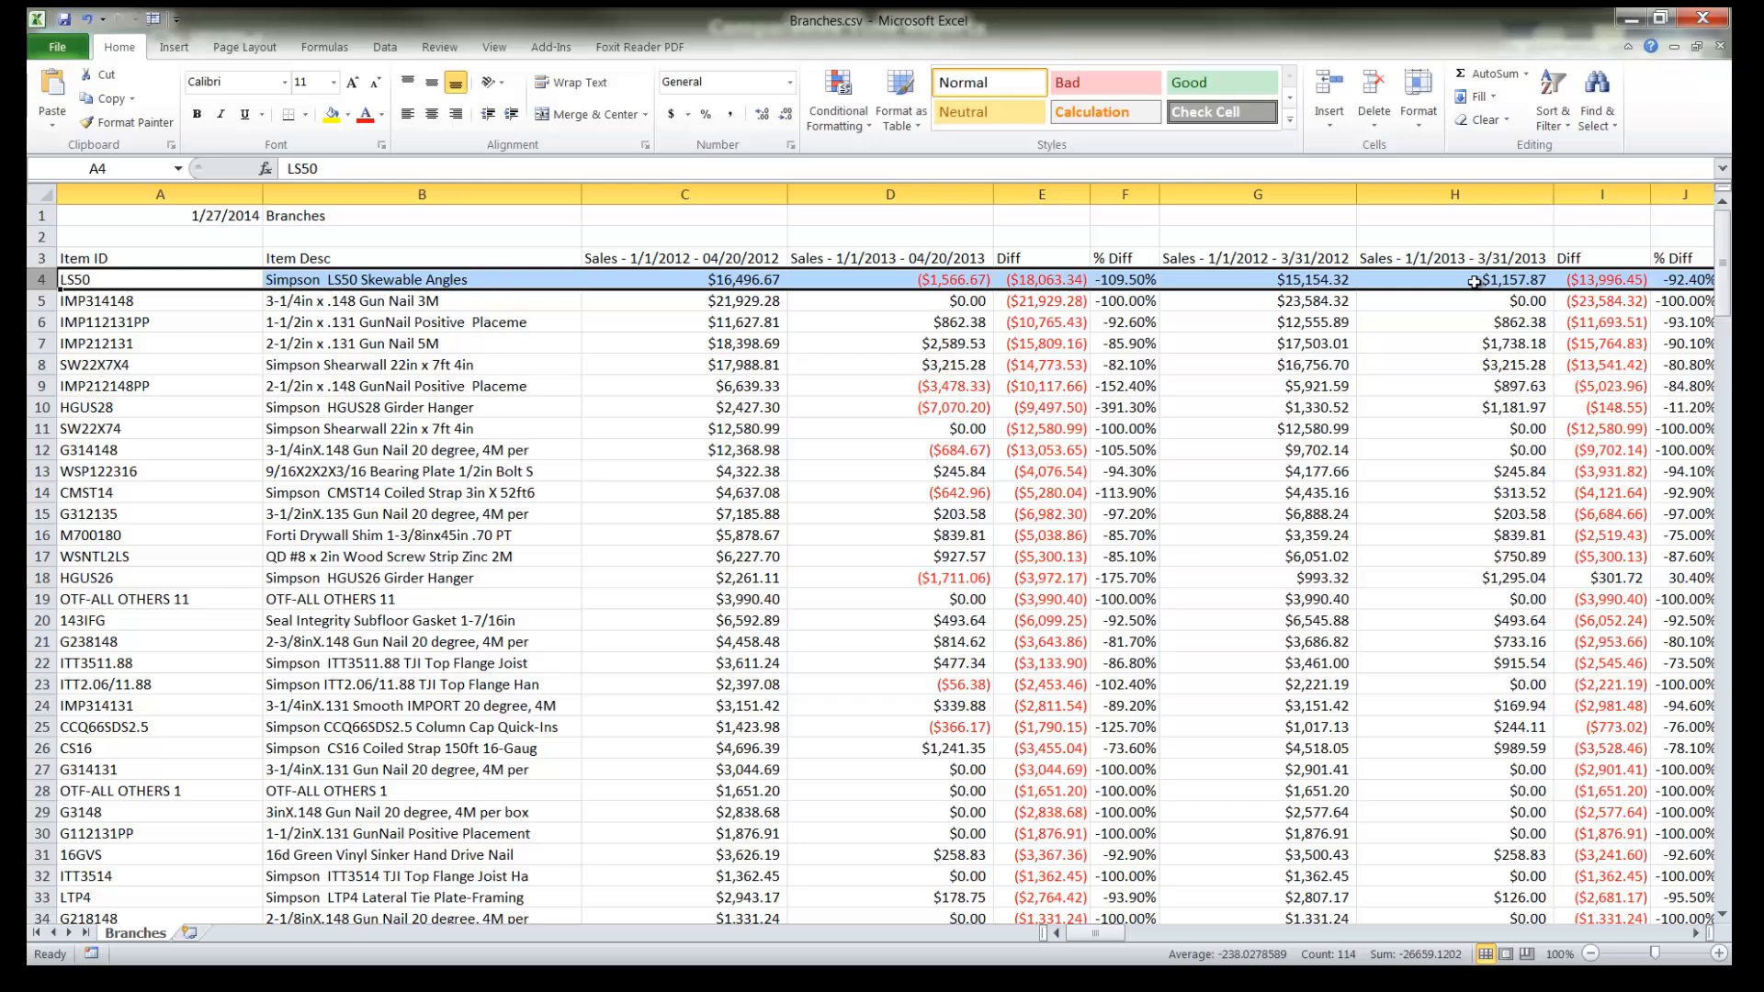
Create a chart from the item descriptions and the 1/1/2012 - 04/20/2012 sales in cells B3:C19.
drag(341, 262, 760, 603)
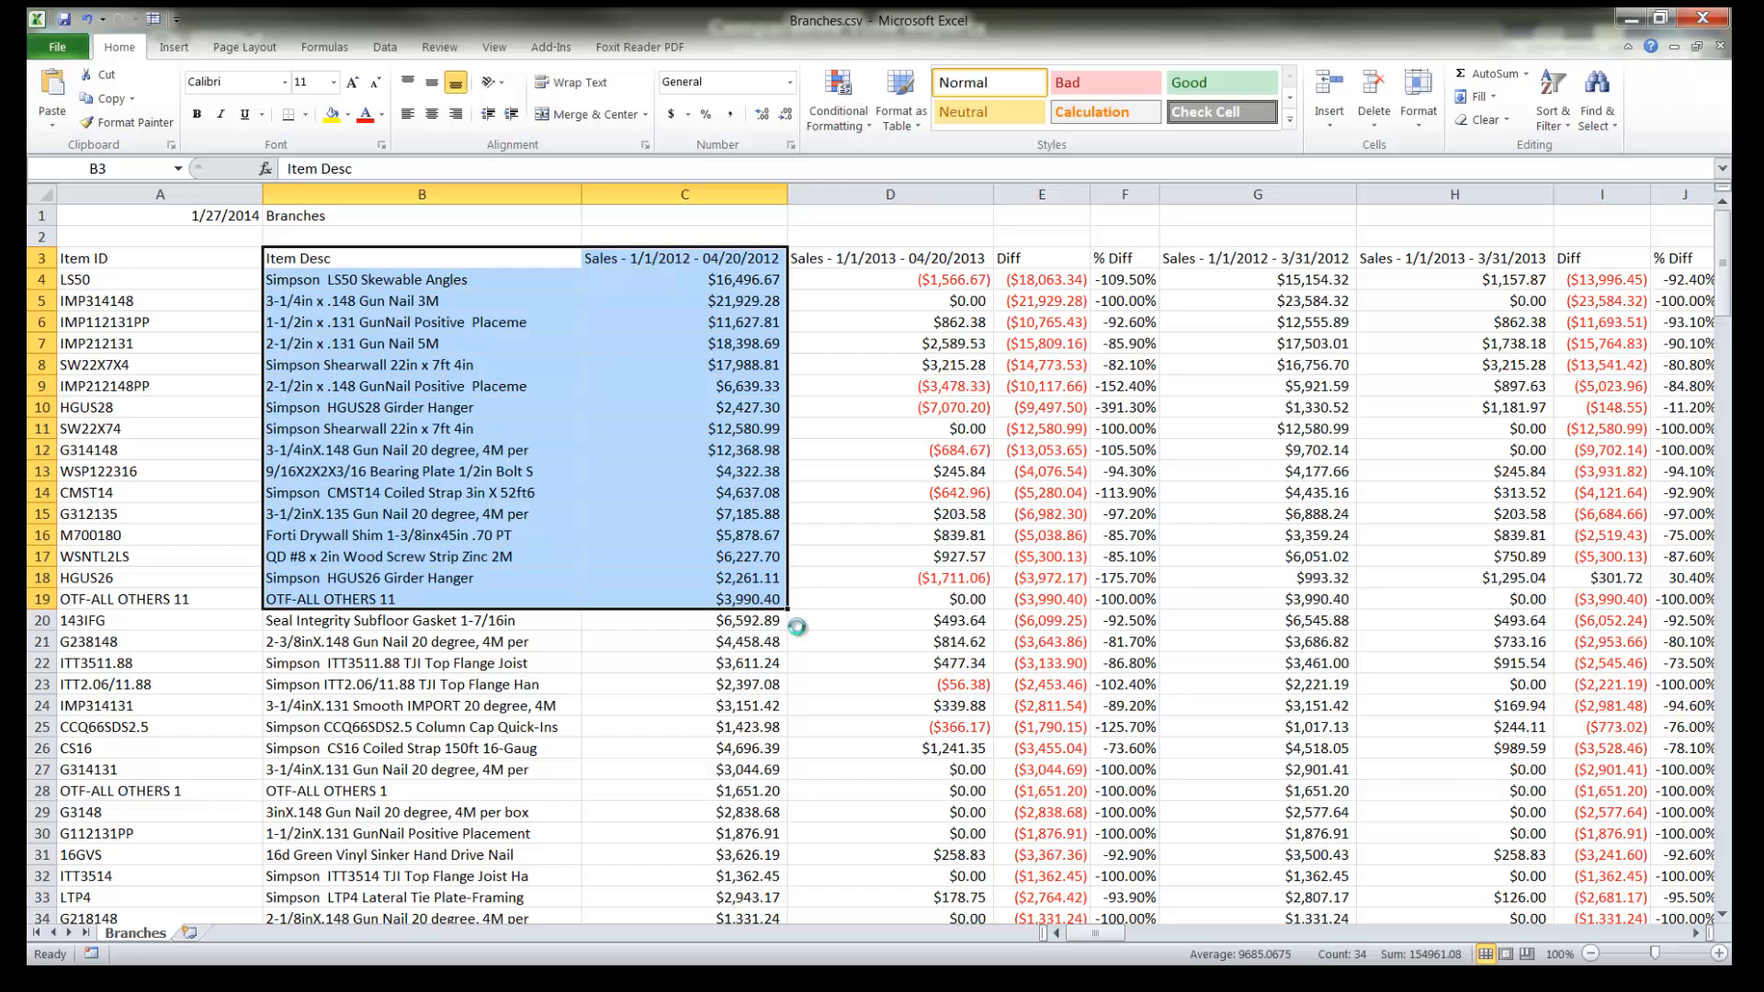
key(F11)
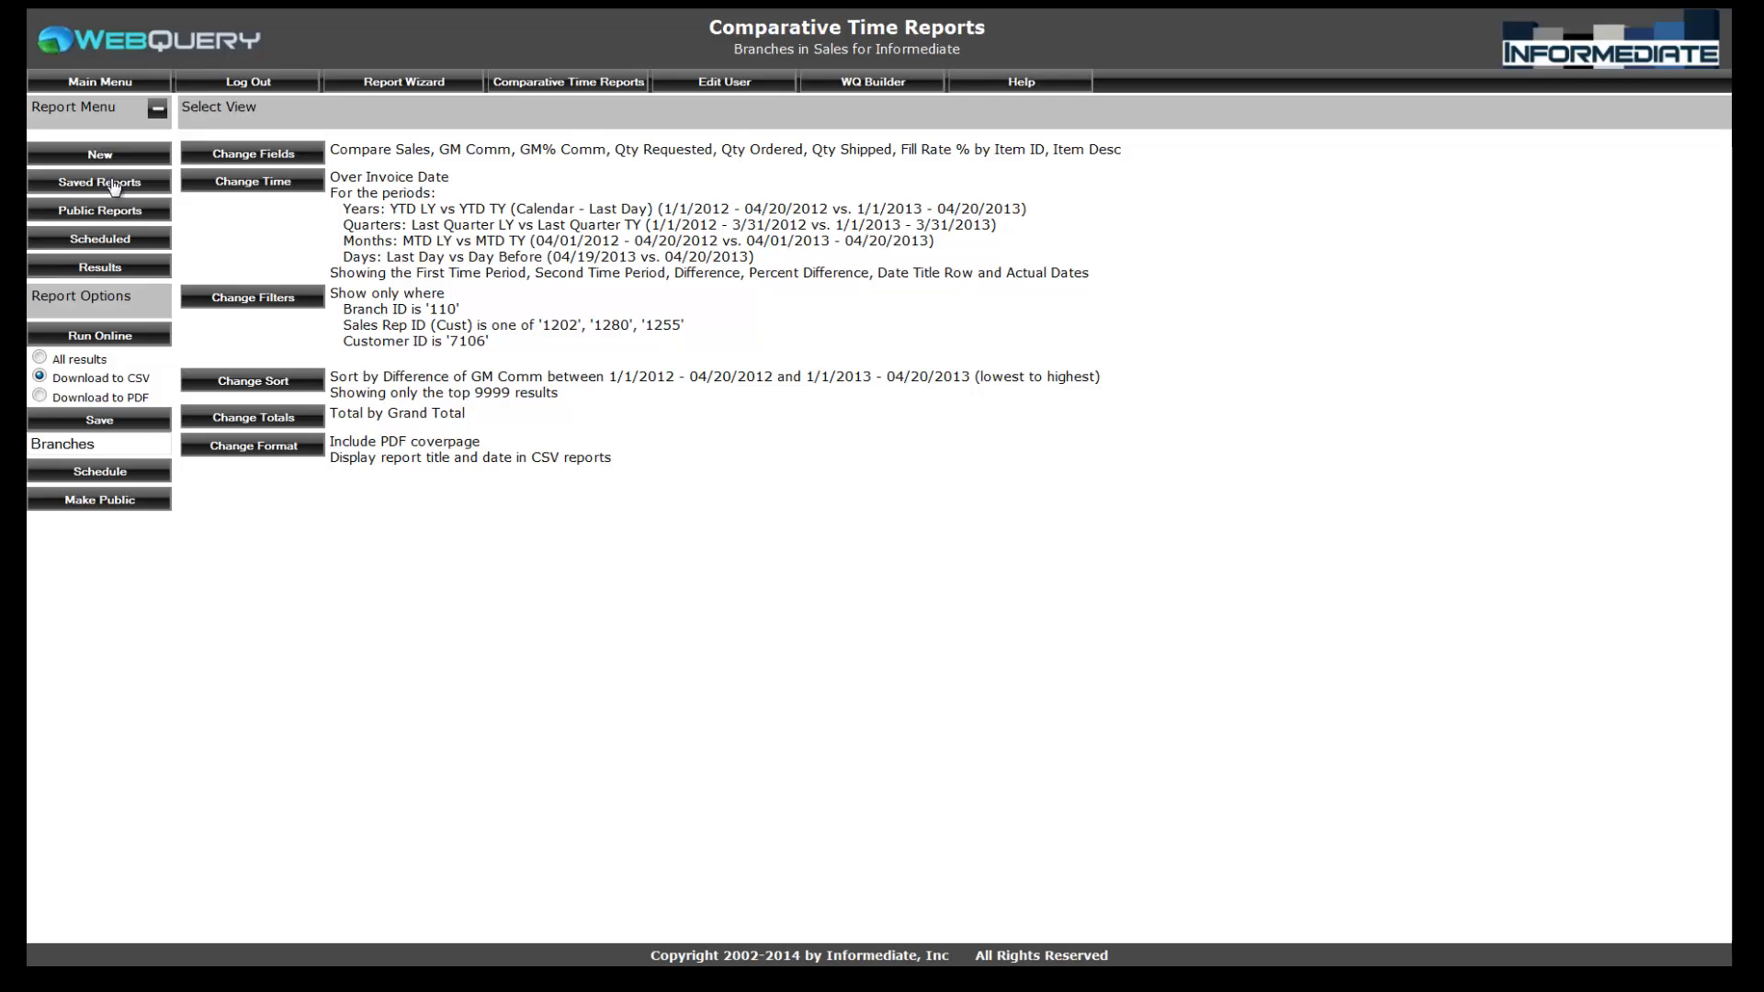
Return to WebQuery, examine the setup of the saved report CustomerGMShrink100, and go back to the saved reports list.
click(108, 182)
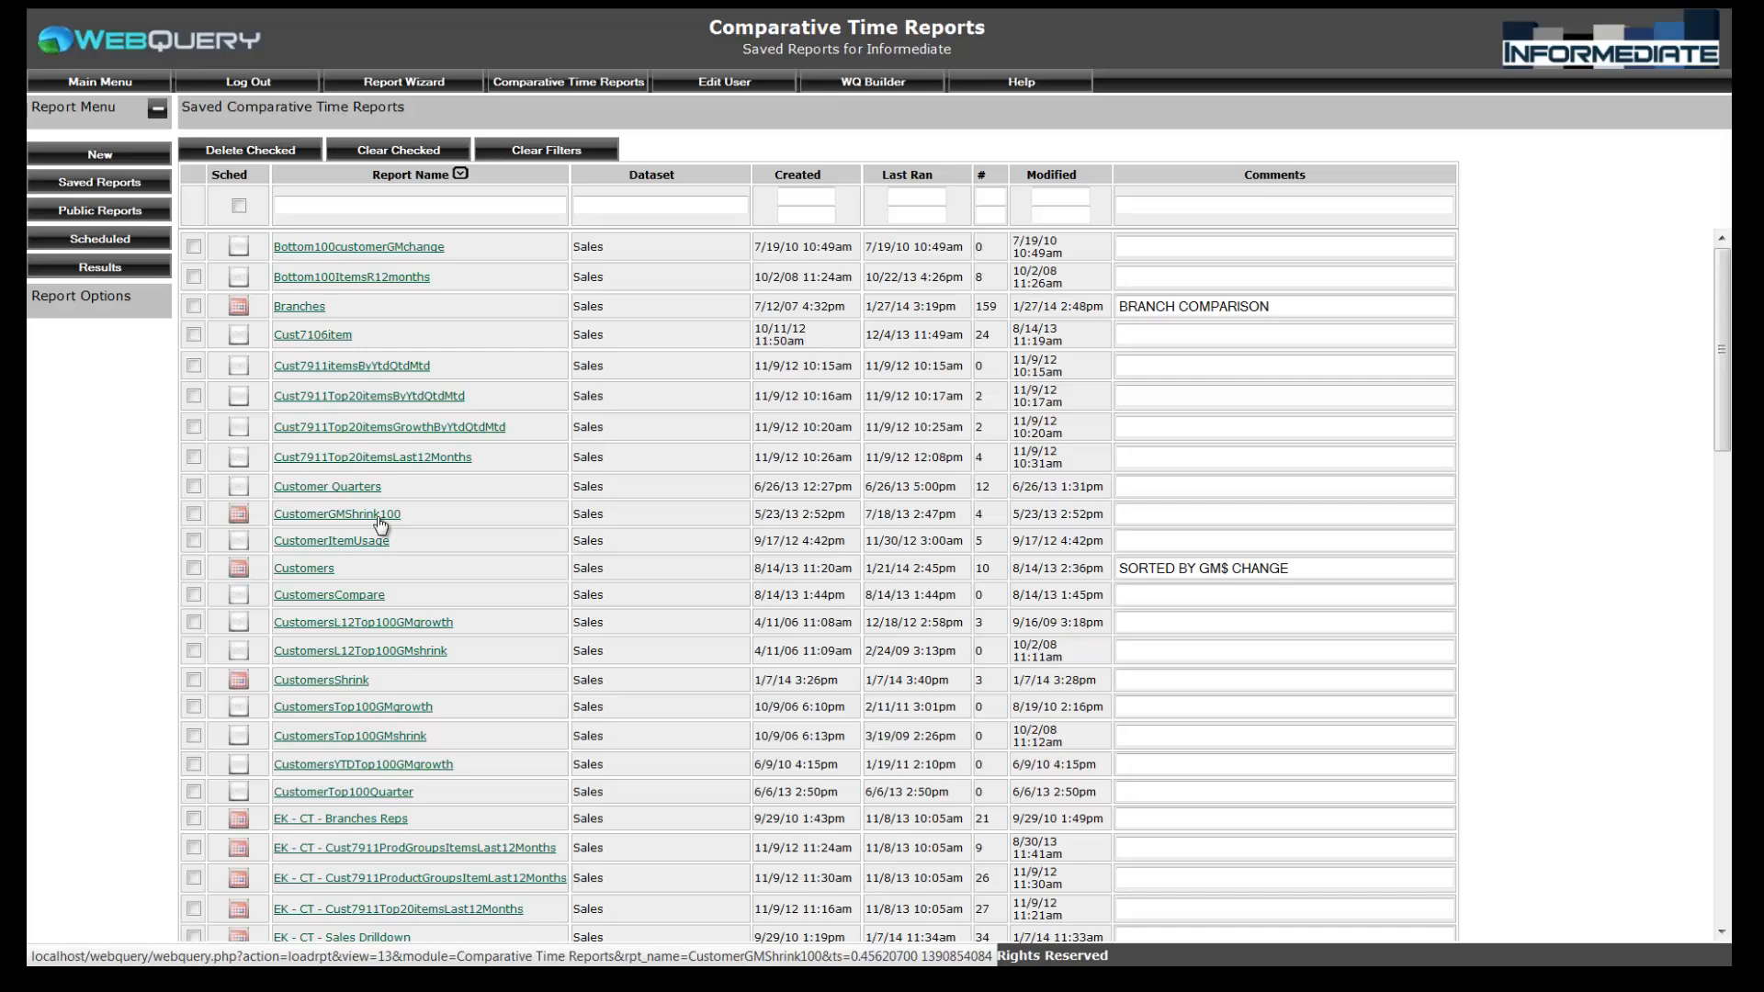
click(378, 516)
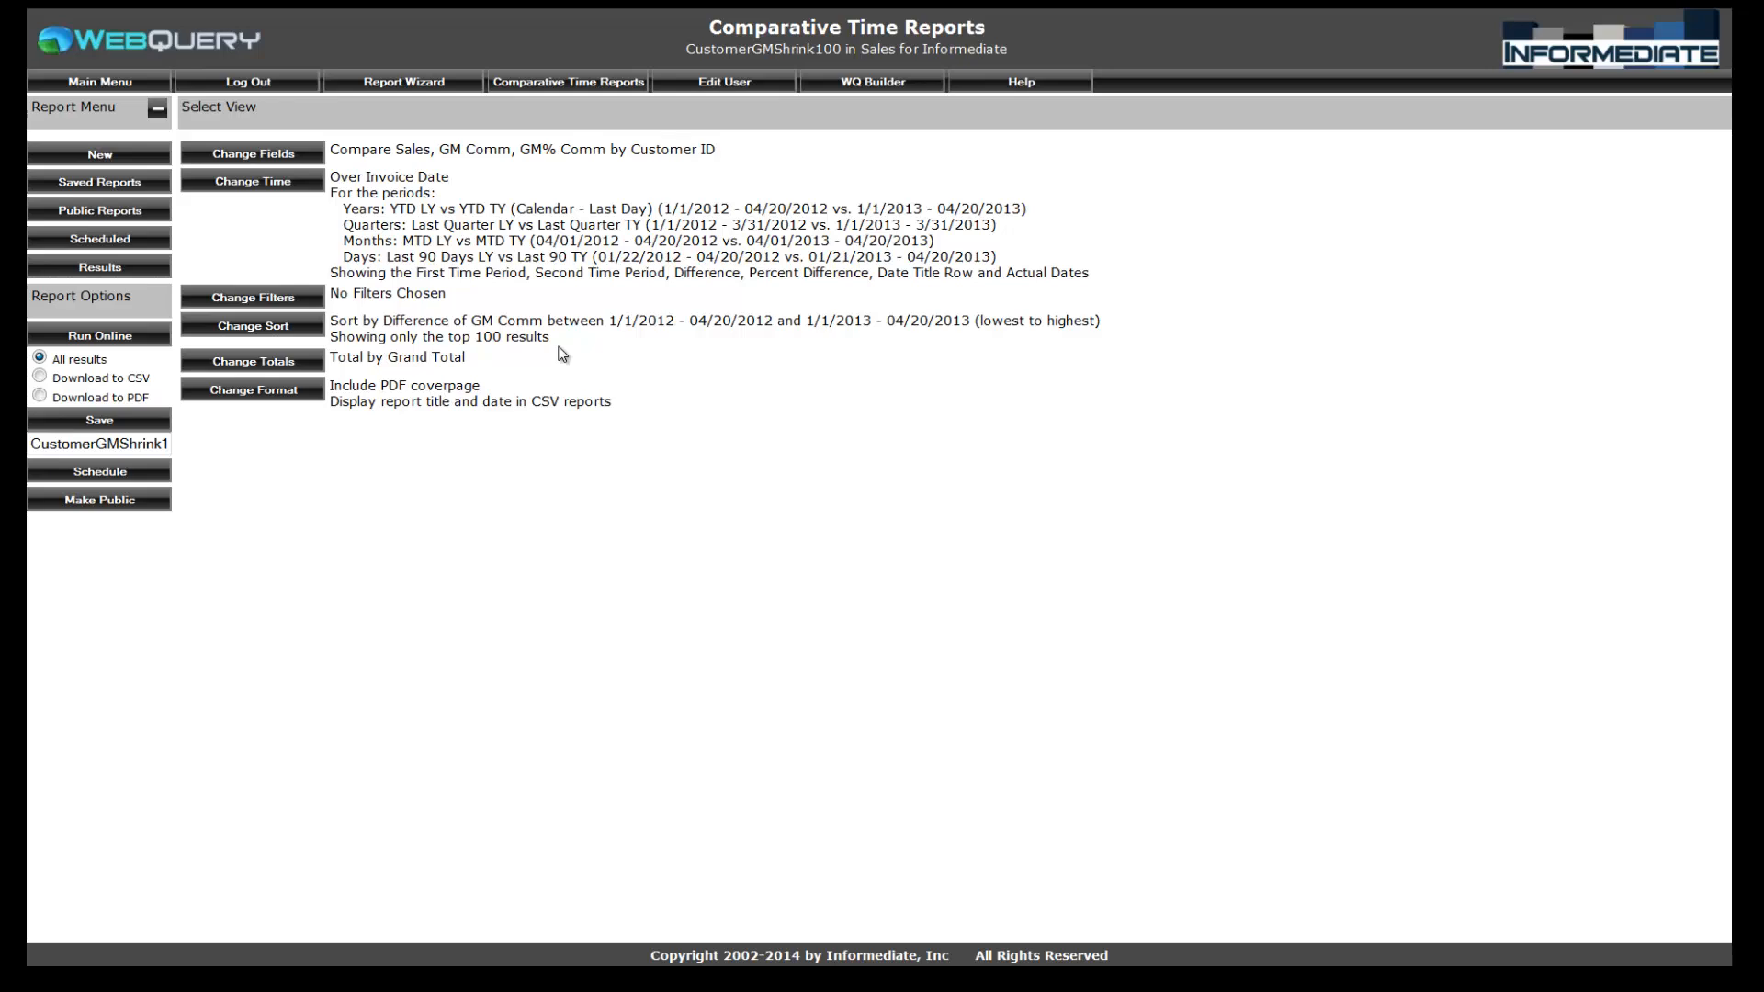
click(129, 184)
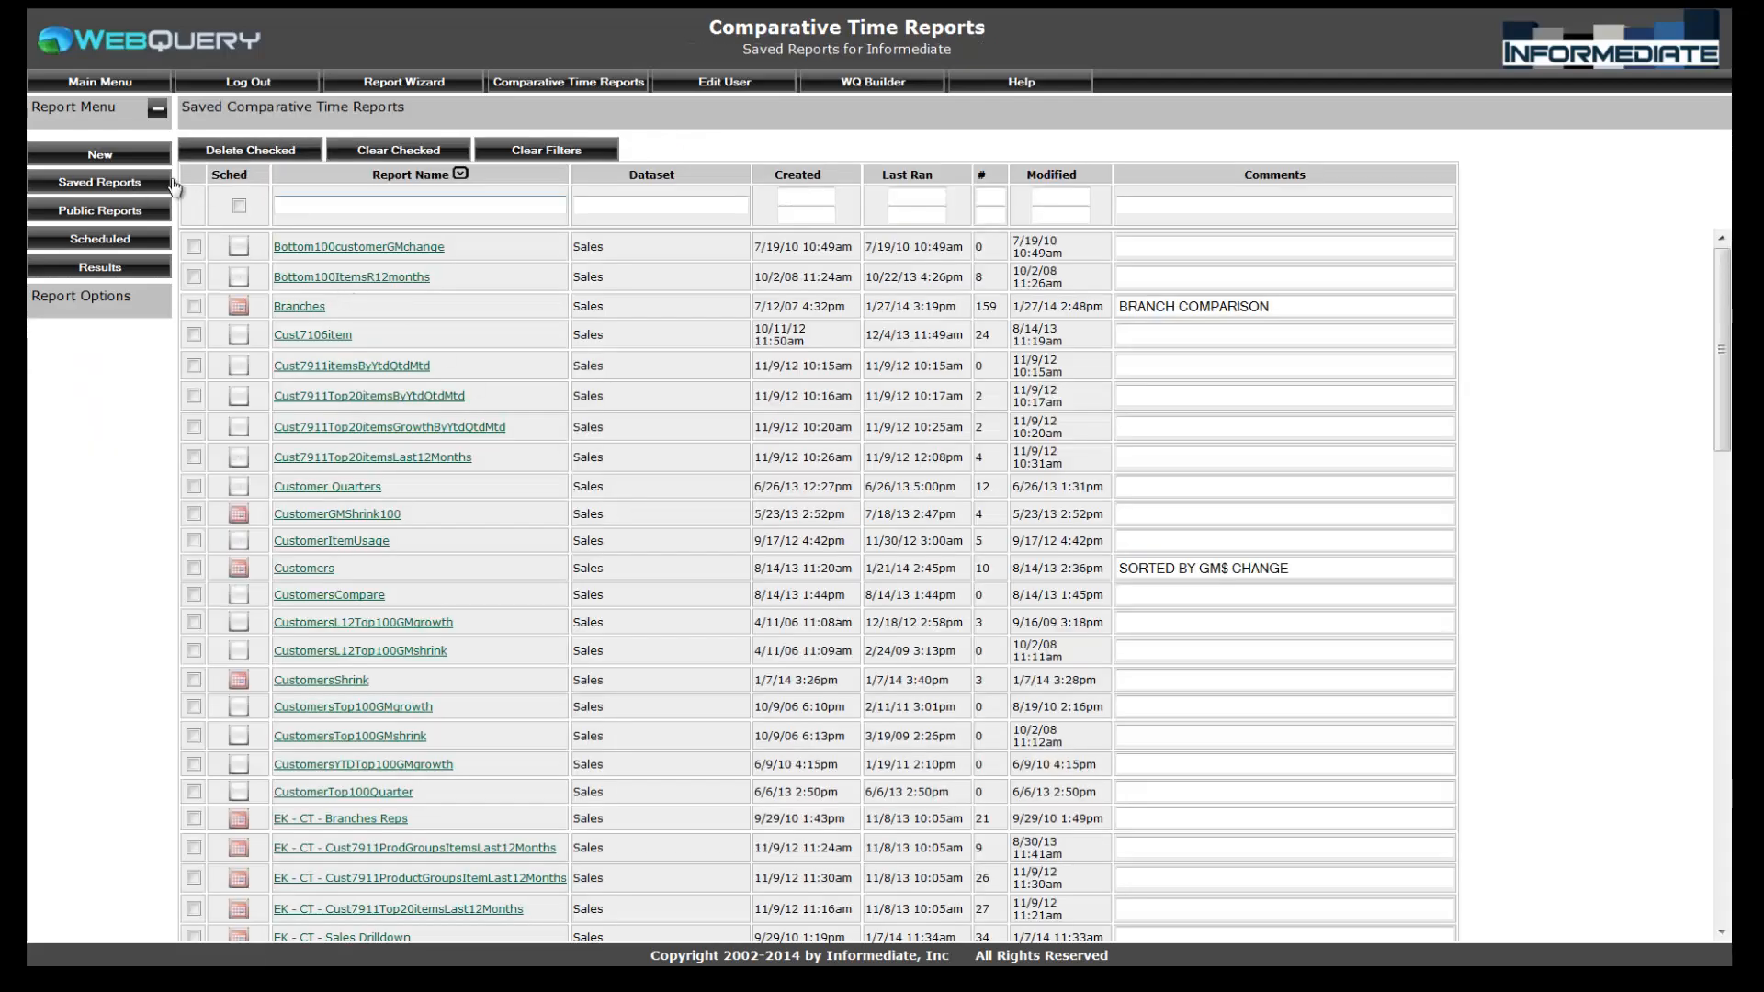
Start a new comparative time report and show the datasets available for it.
click(150, 166)
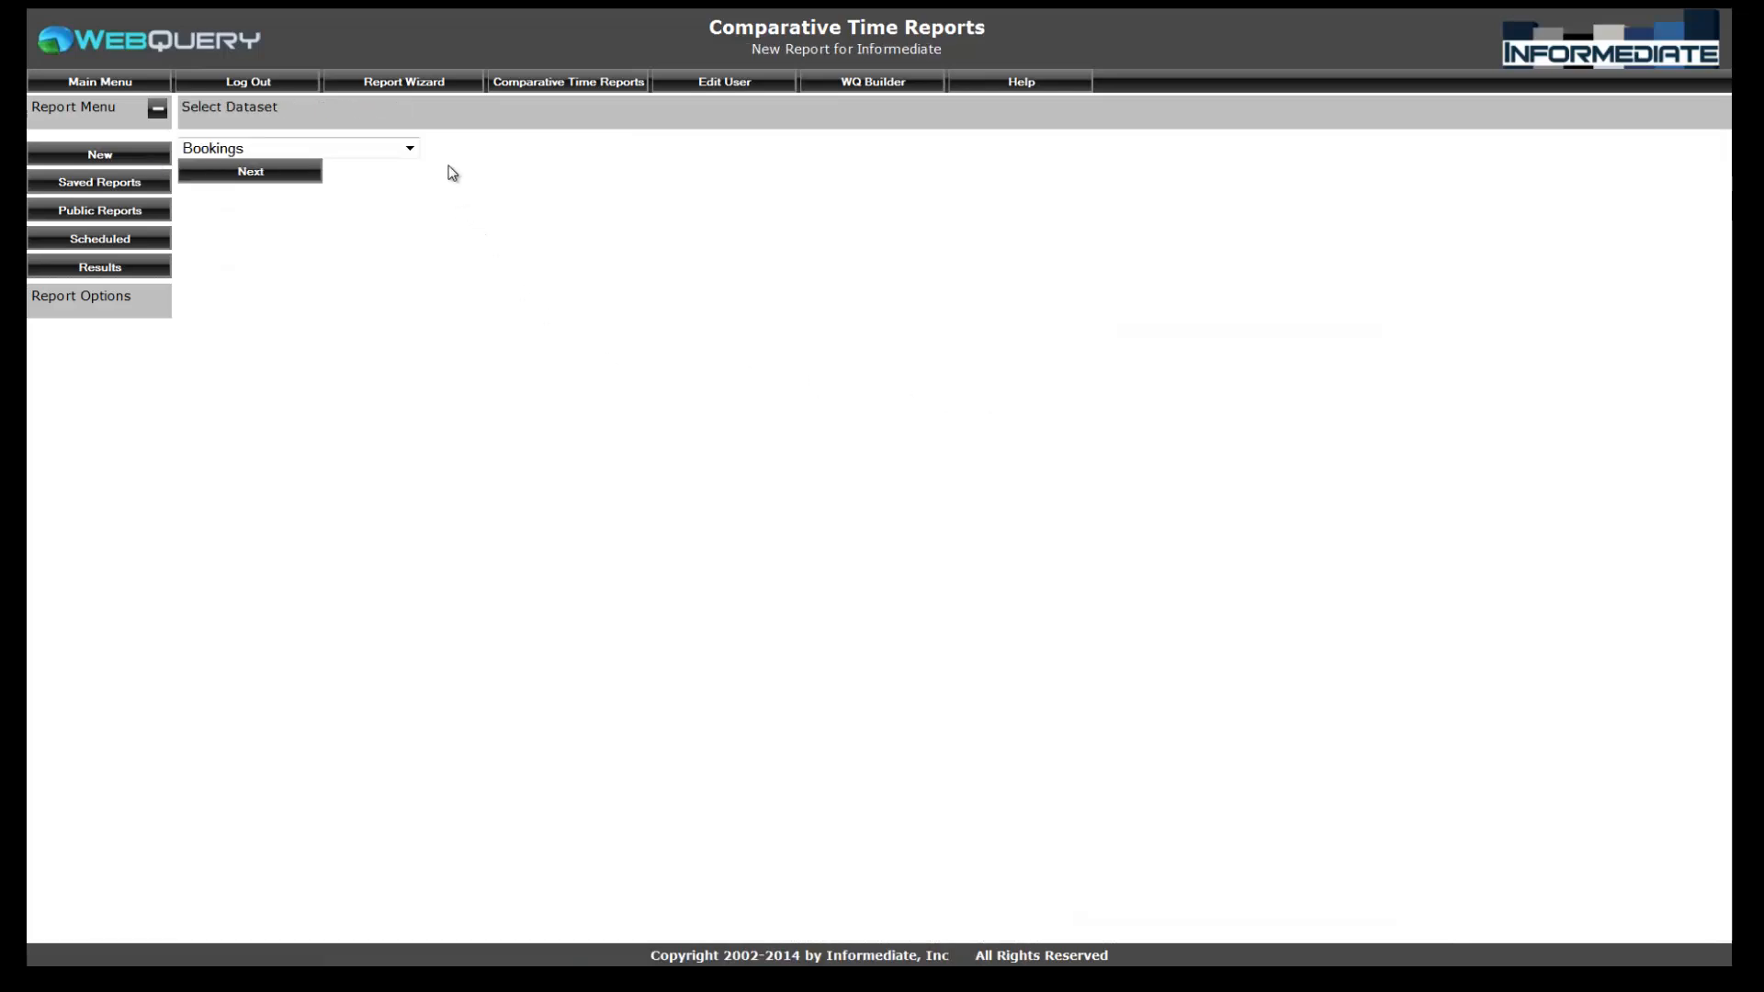
click(410, 150)
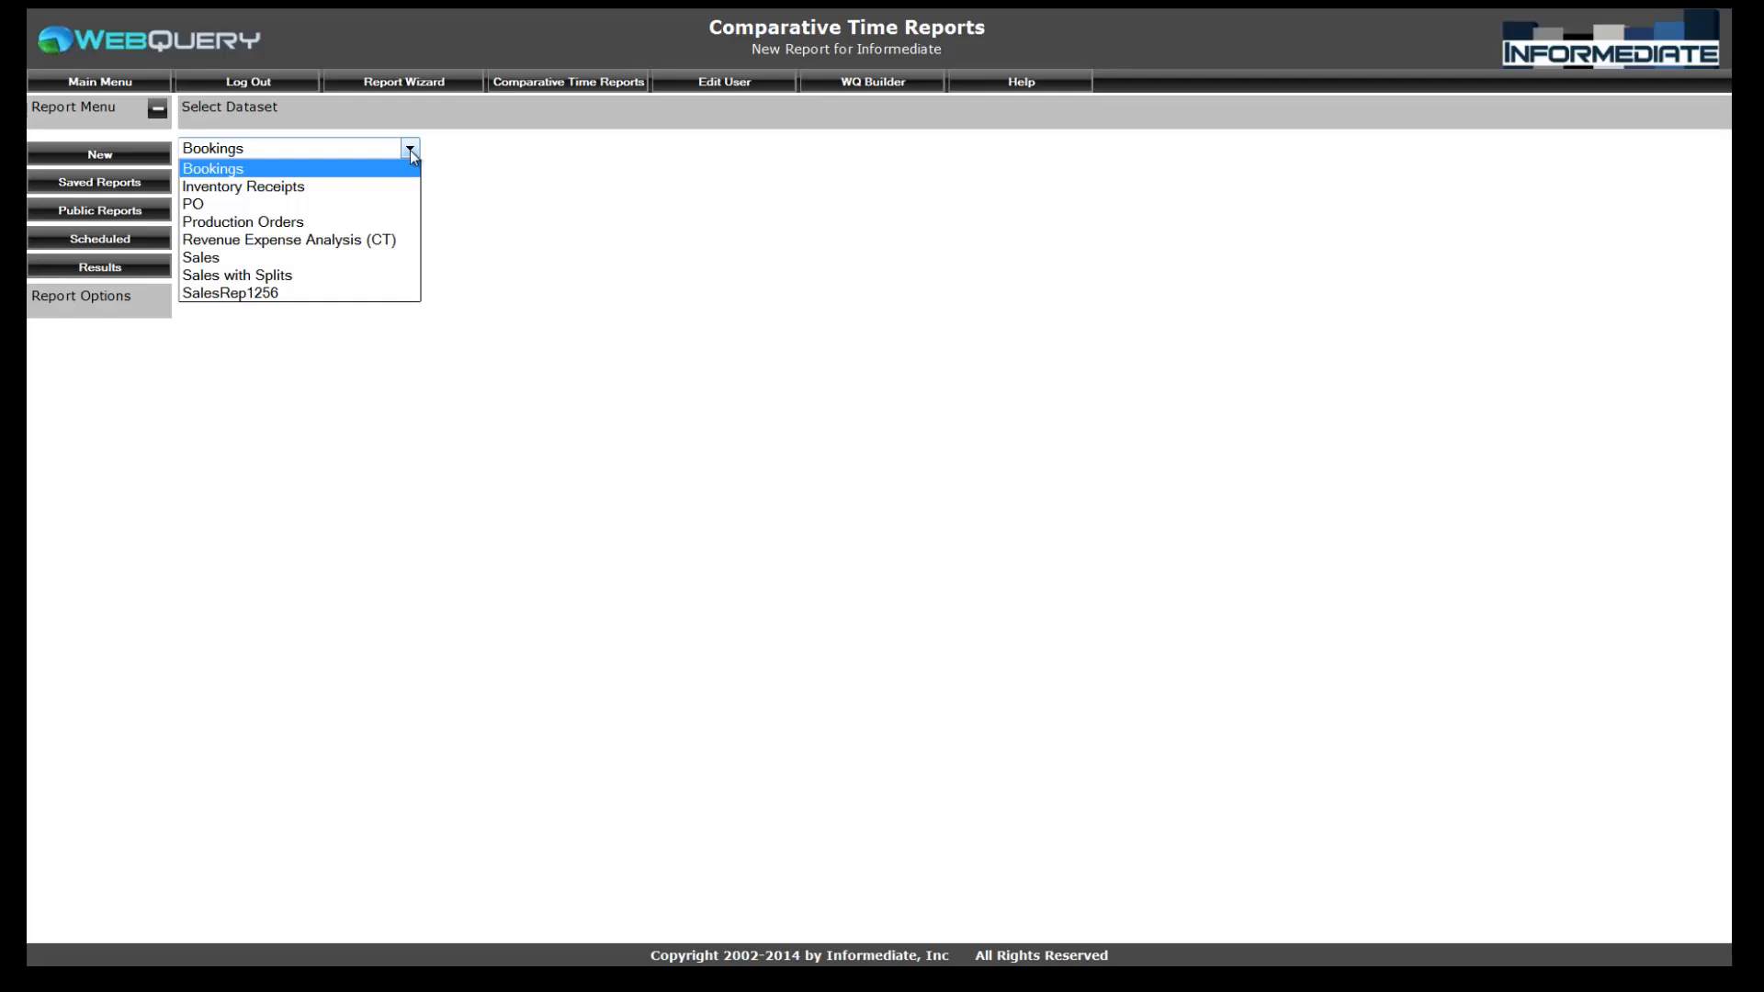